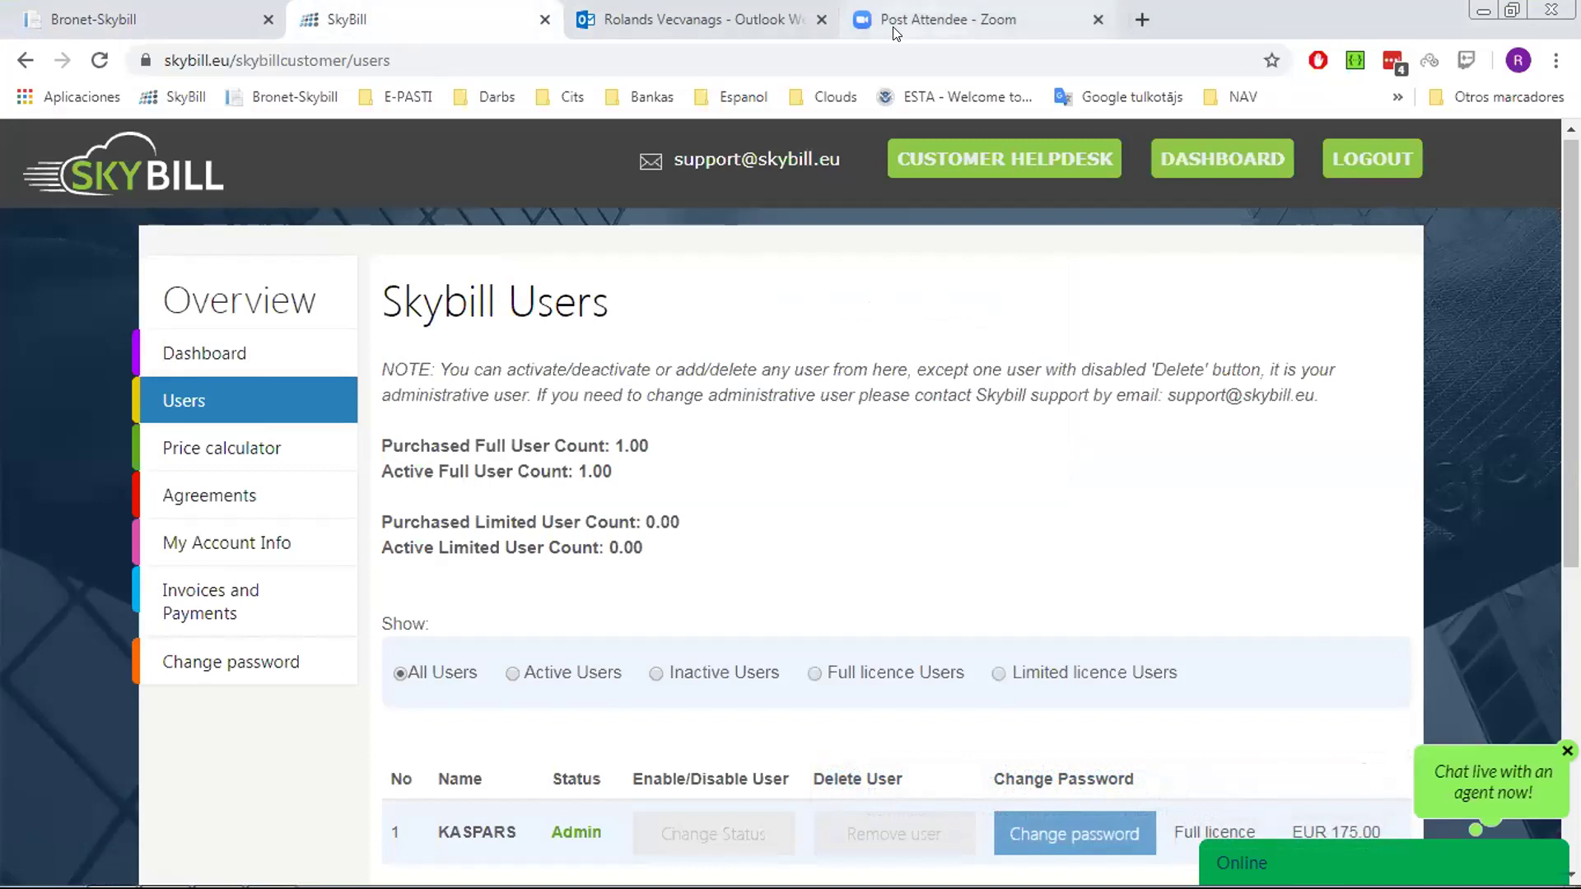
Close the Zoom and Outlook browser tabs and switch to the Bronet-Skybill login tab
left_click(1096, 21)
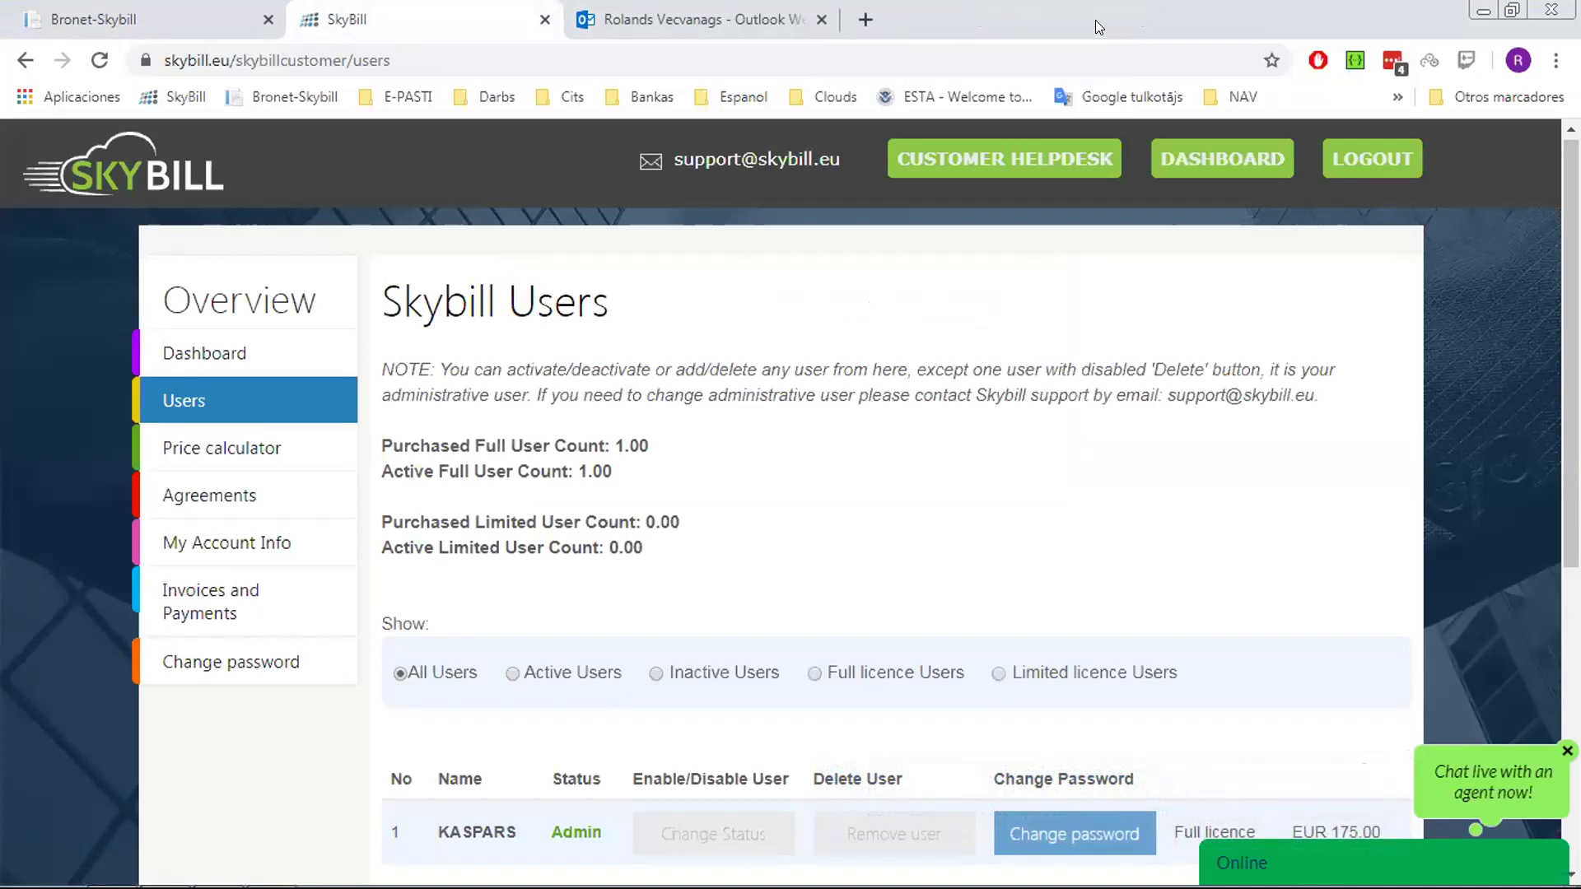
left_click(821, 20)
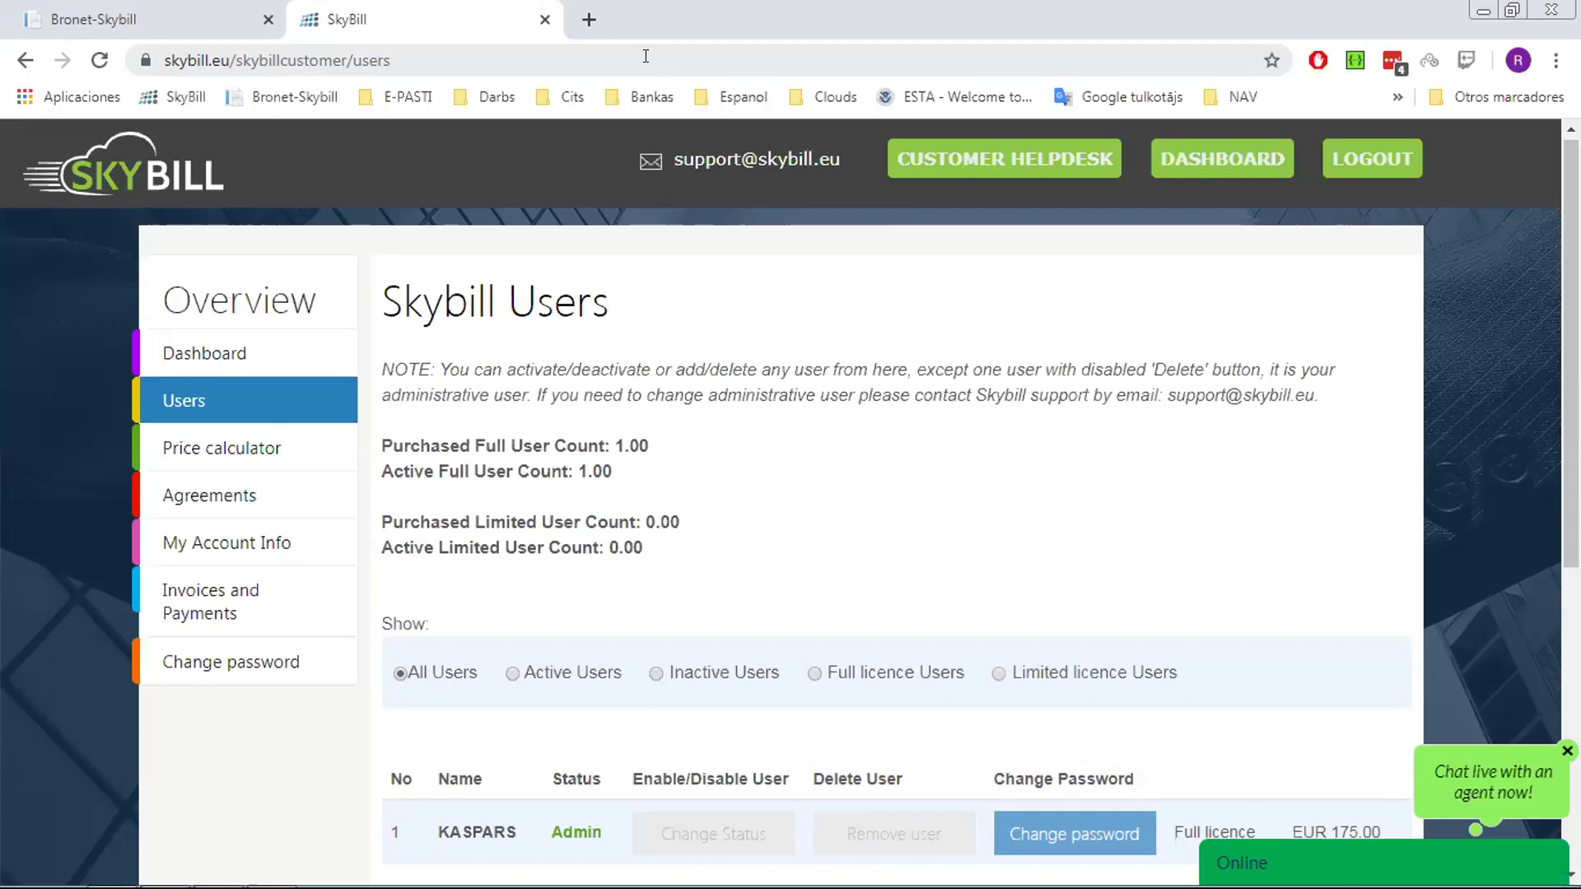
left_click(190, 27)
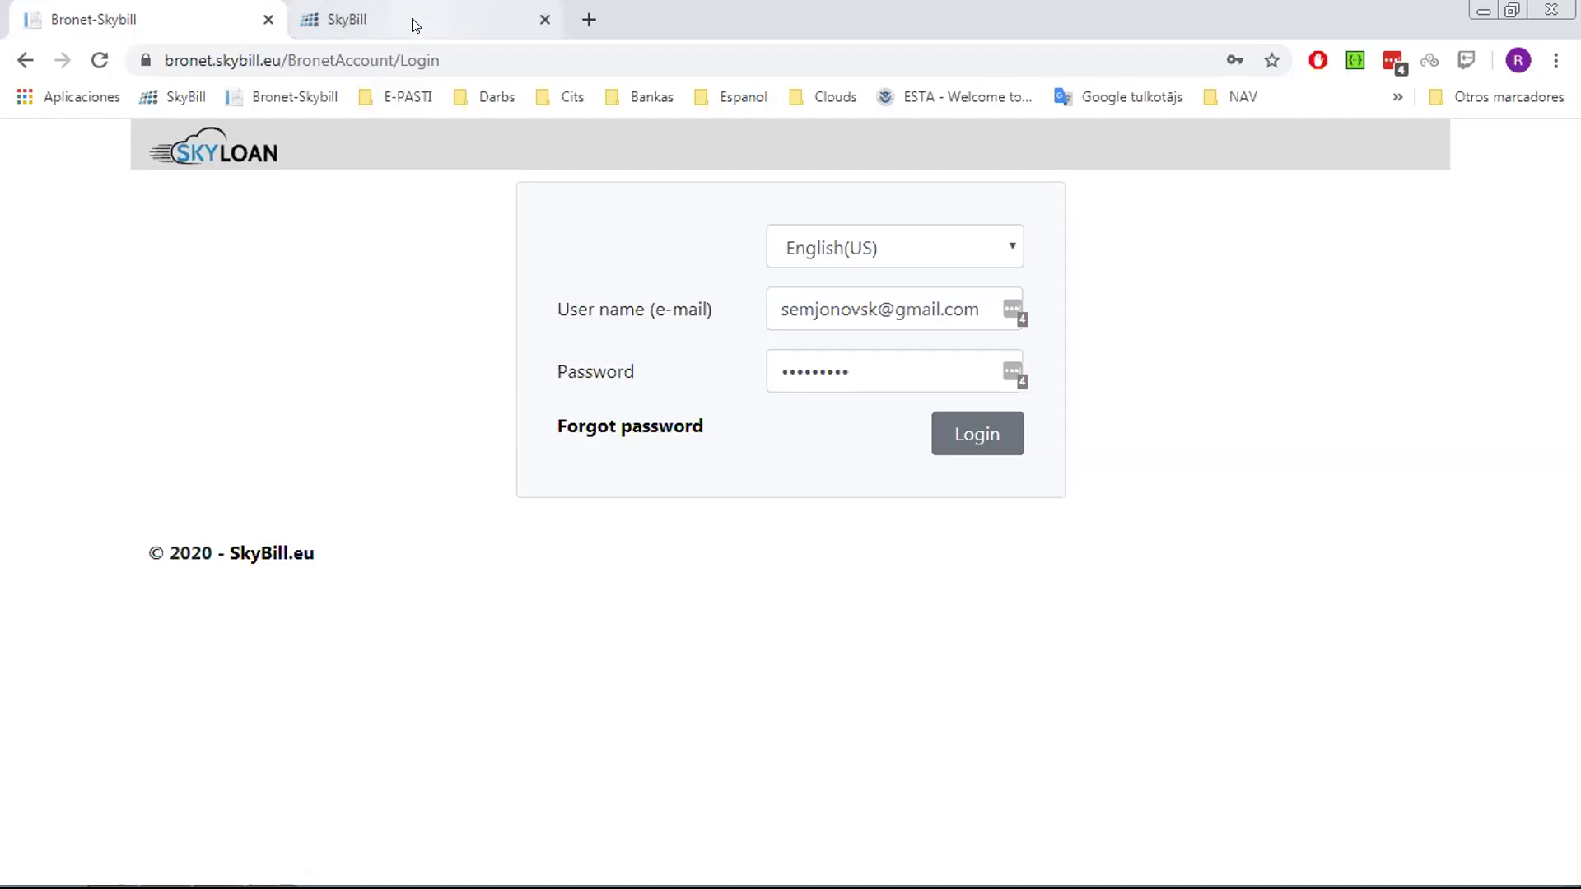
left_click(1485, 13)
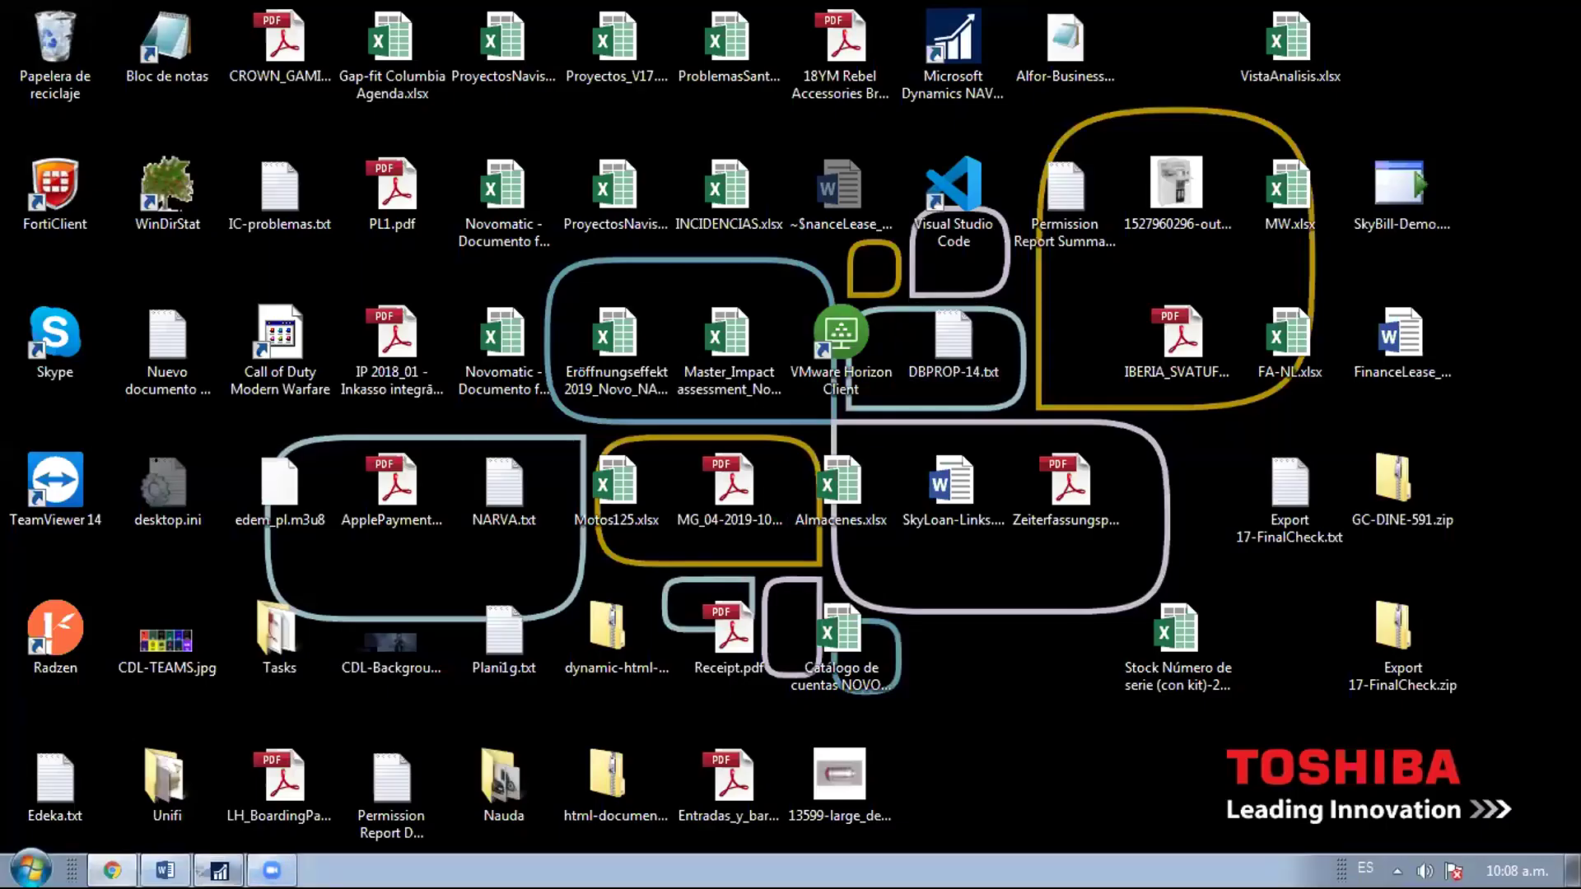
left_click(216, 868)
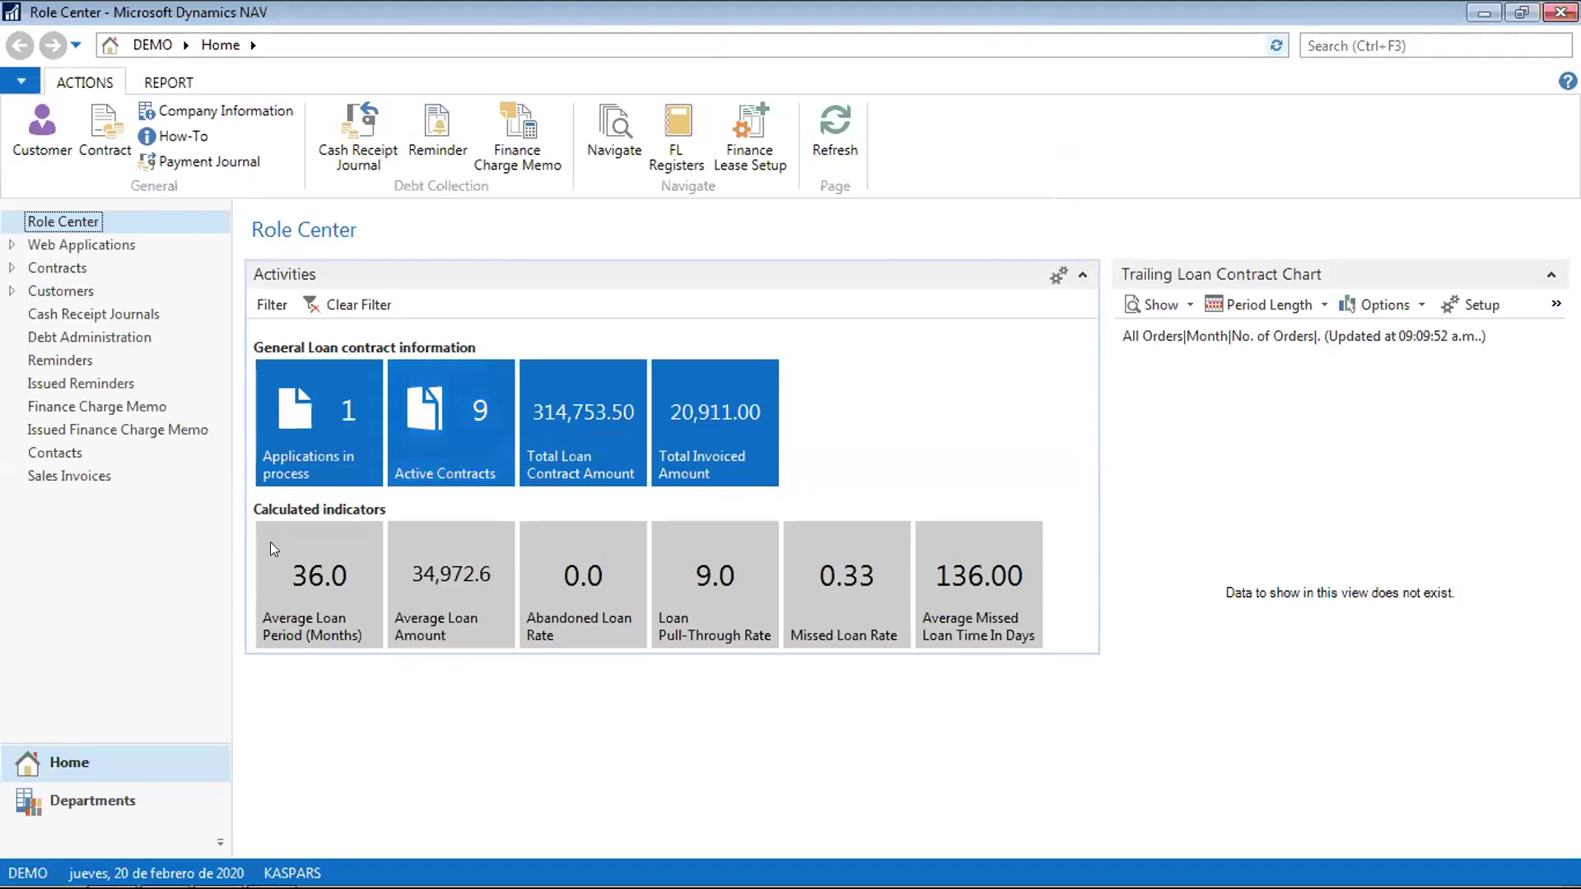
mouse_move(222, 887)
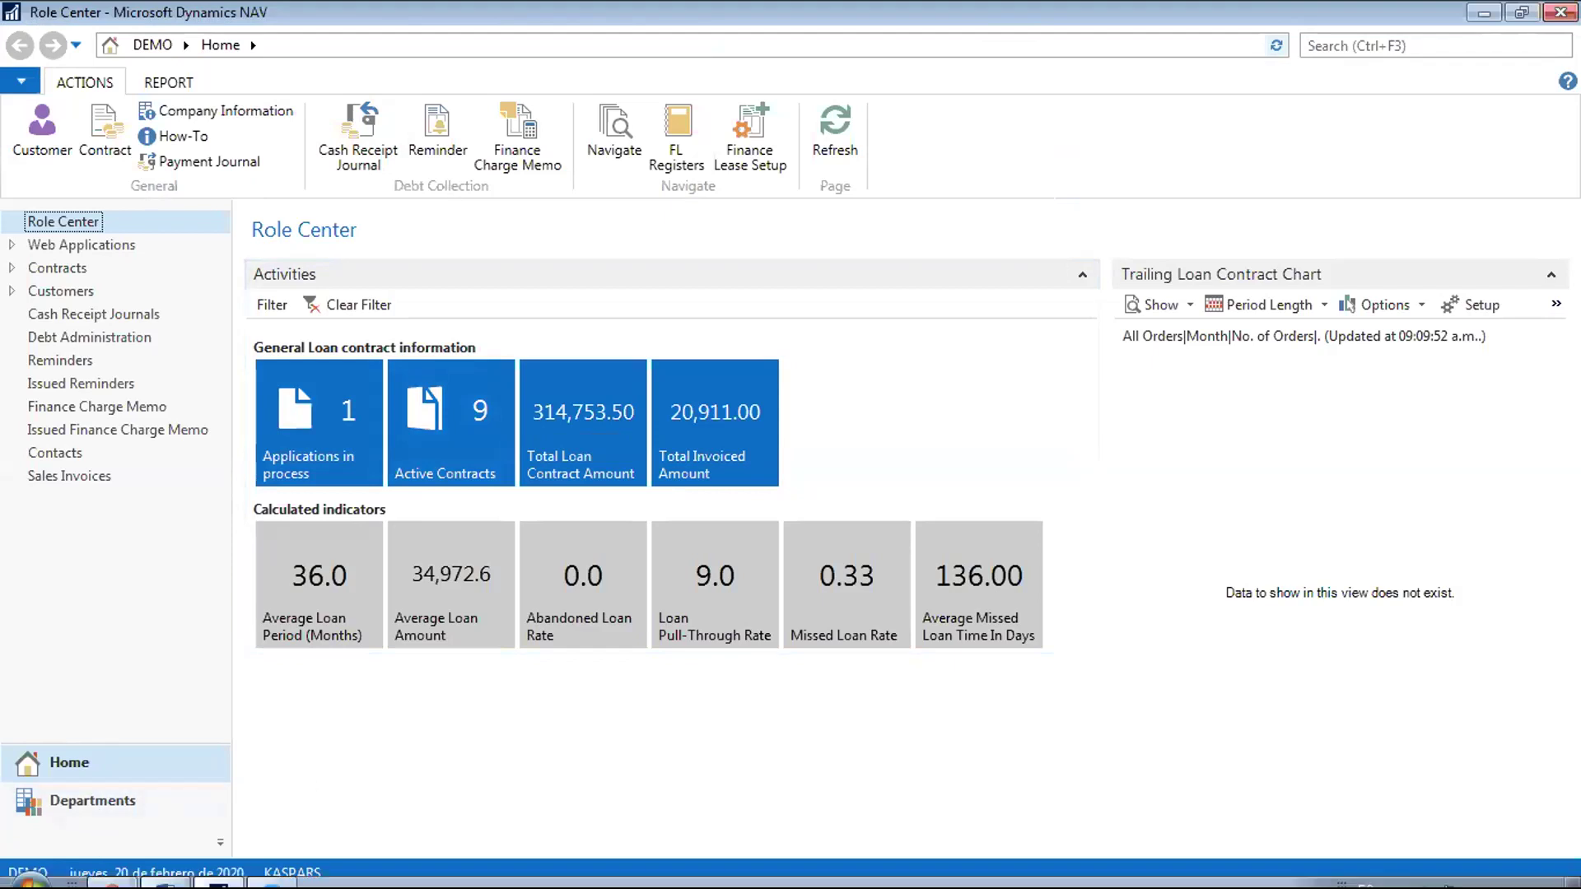
left_click(113, 871)
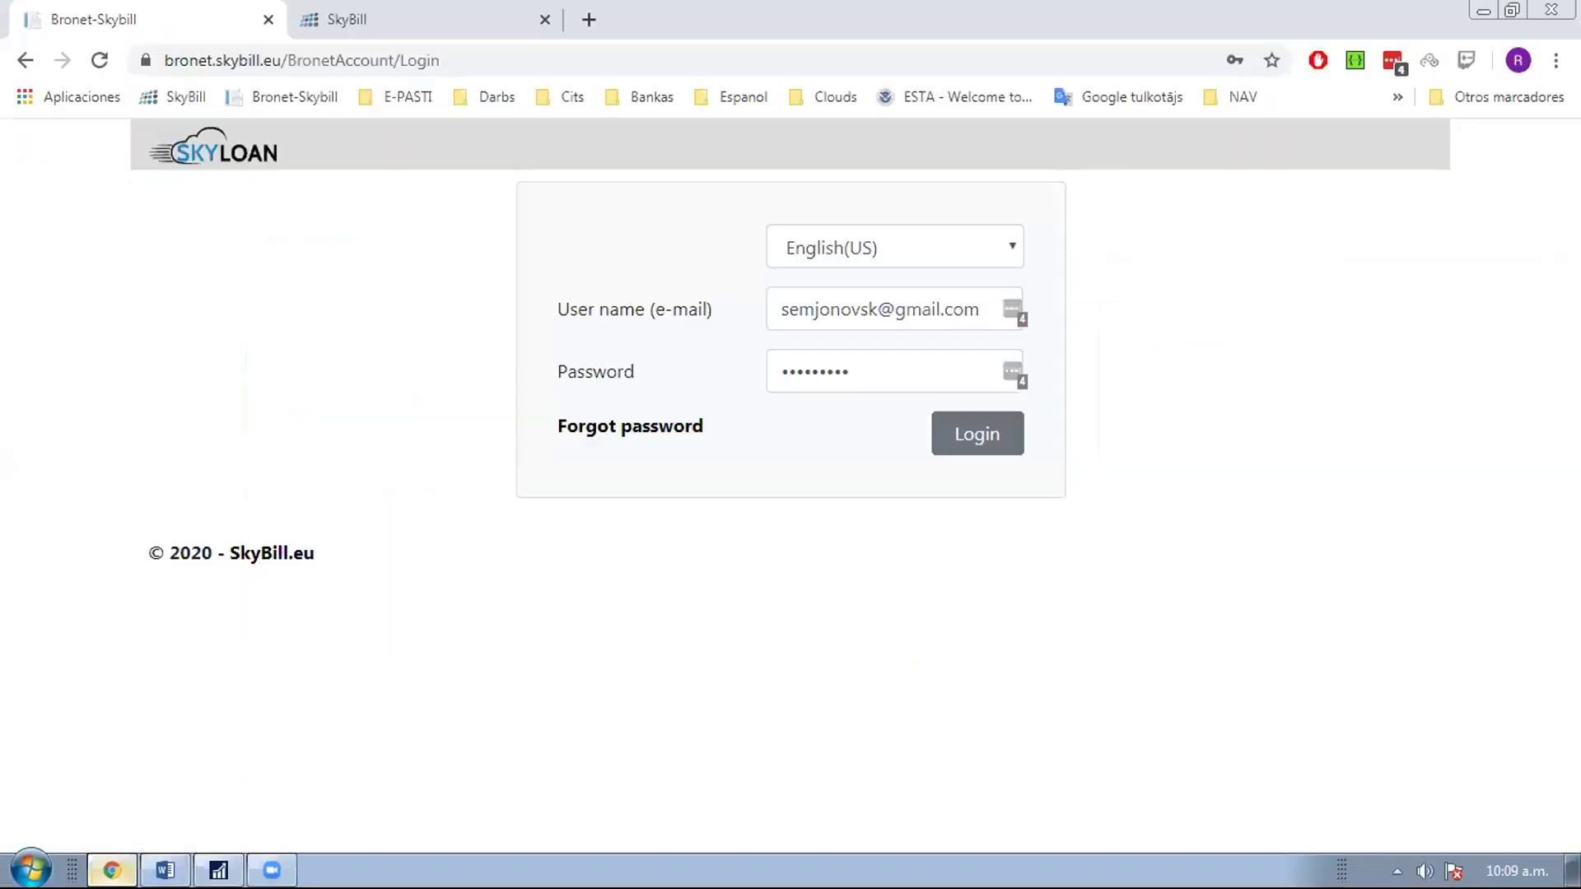
Look over the SkyBill Dashboard, then view the Brokers page with its limit of 5 brokers
left_click(449, 25)
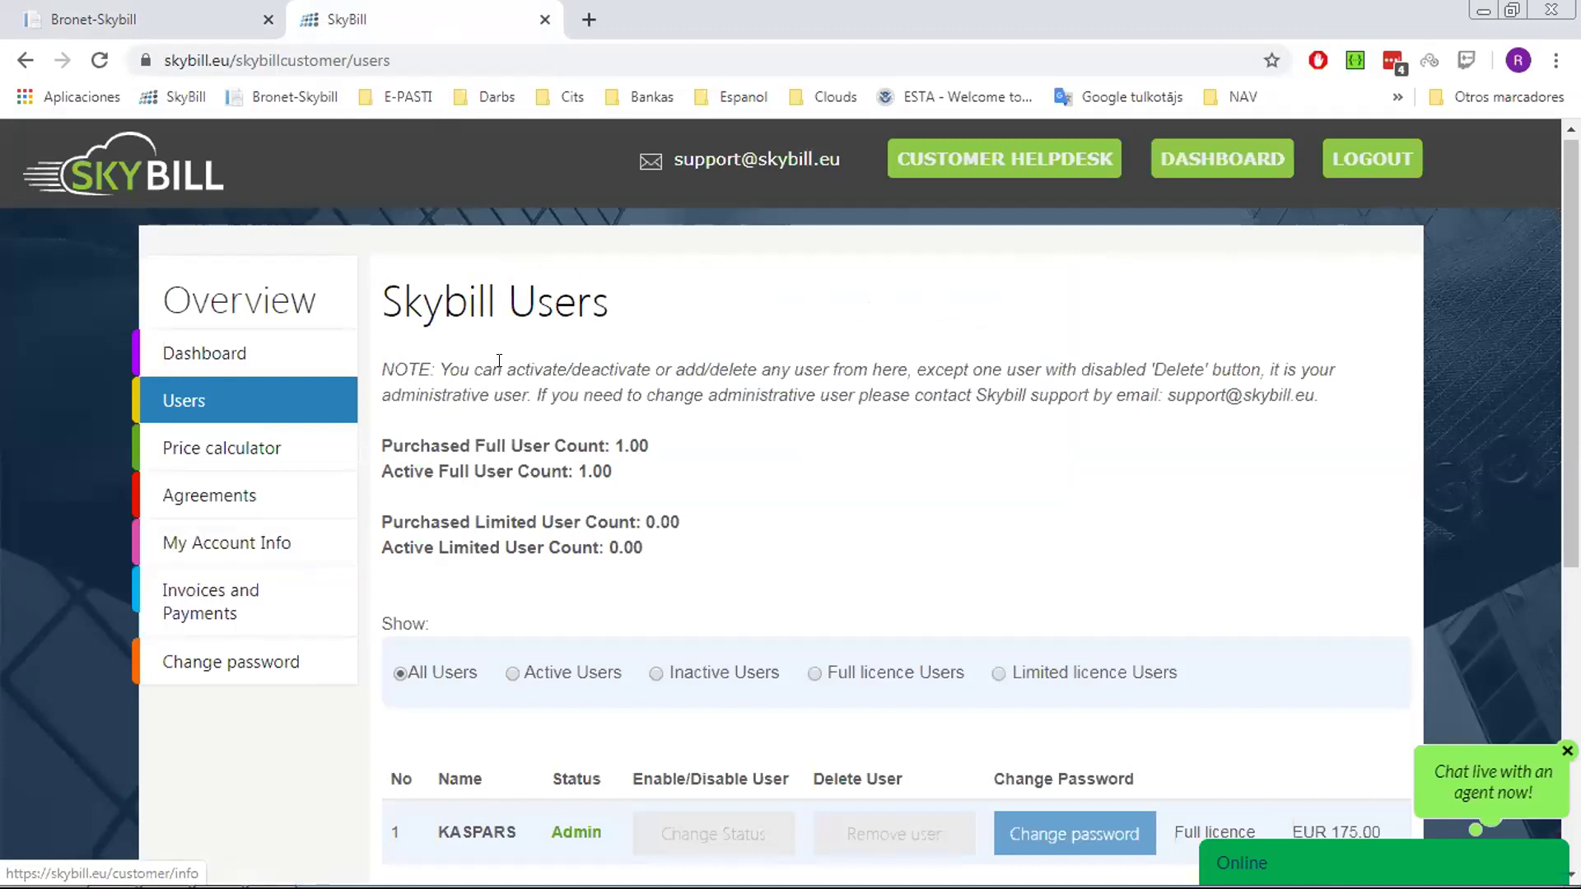
scroll(856, 414, "down", 3)
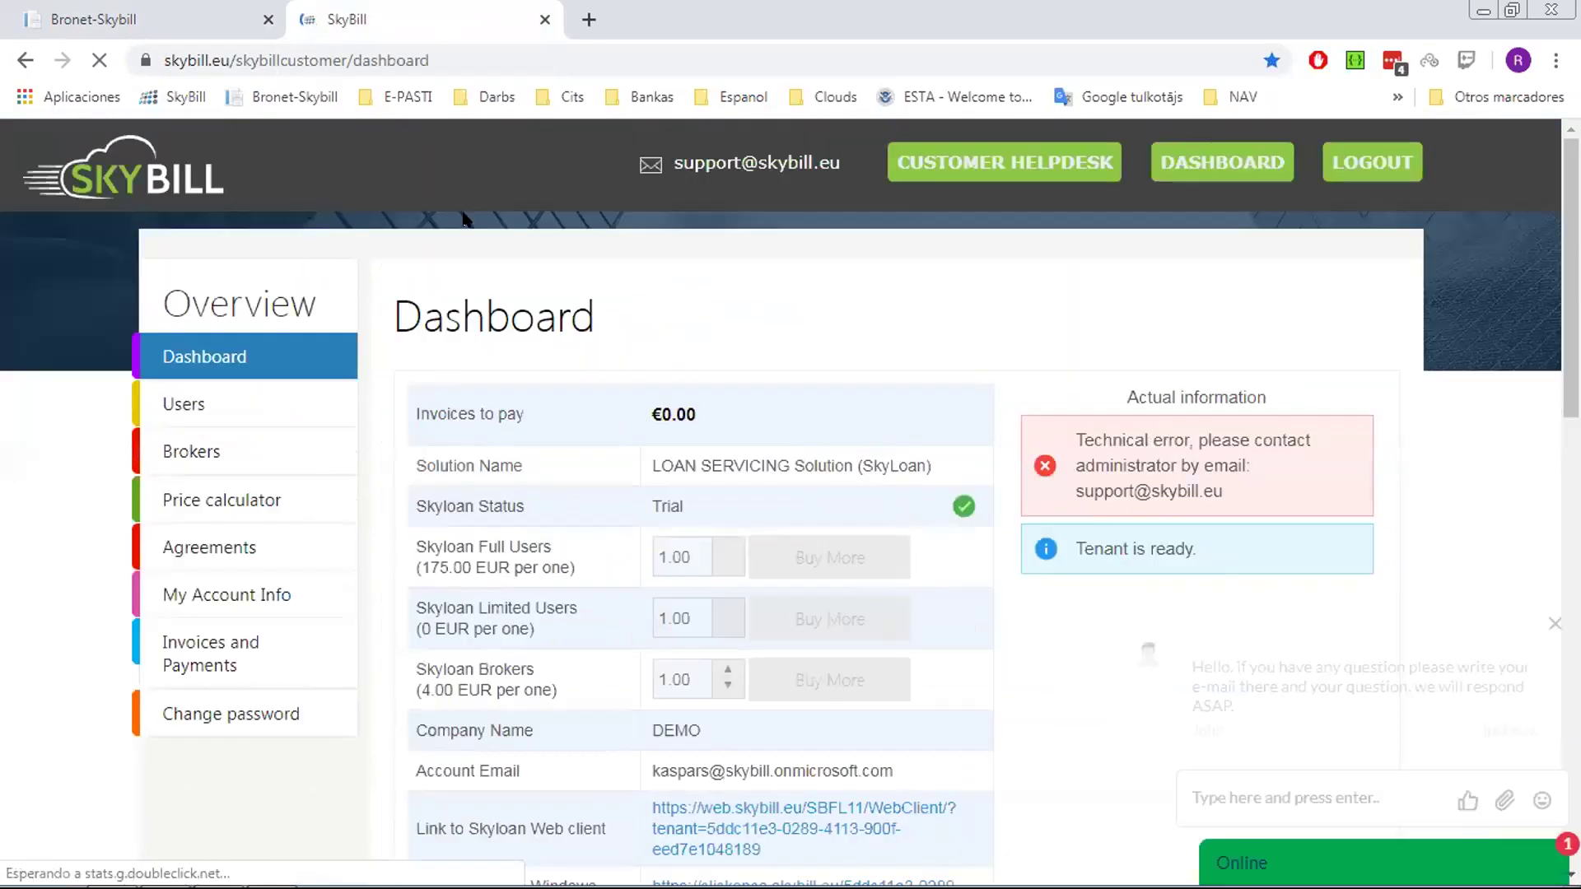
scroll(1542, 376, "down", 7)
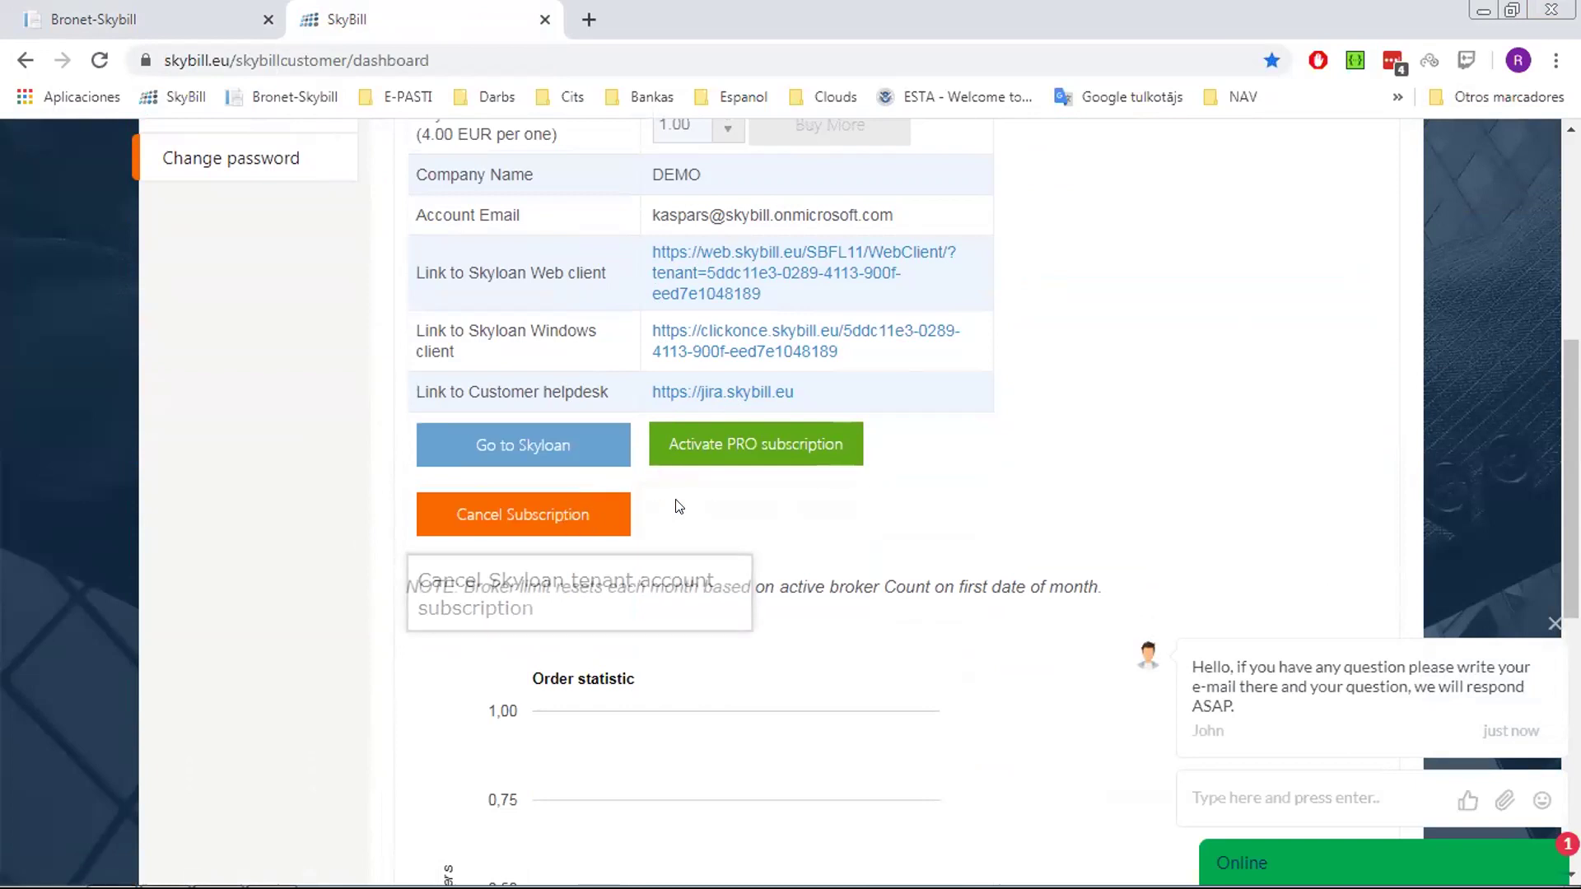
scroll(678, 506, "up", 6)
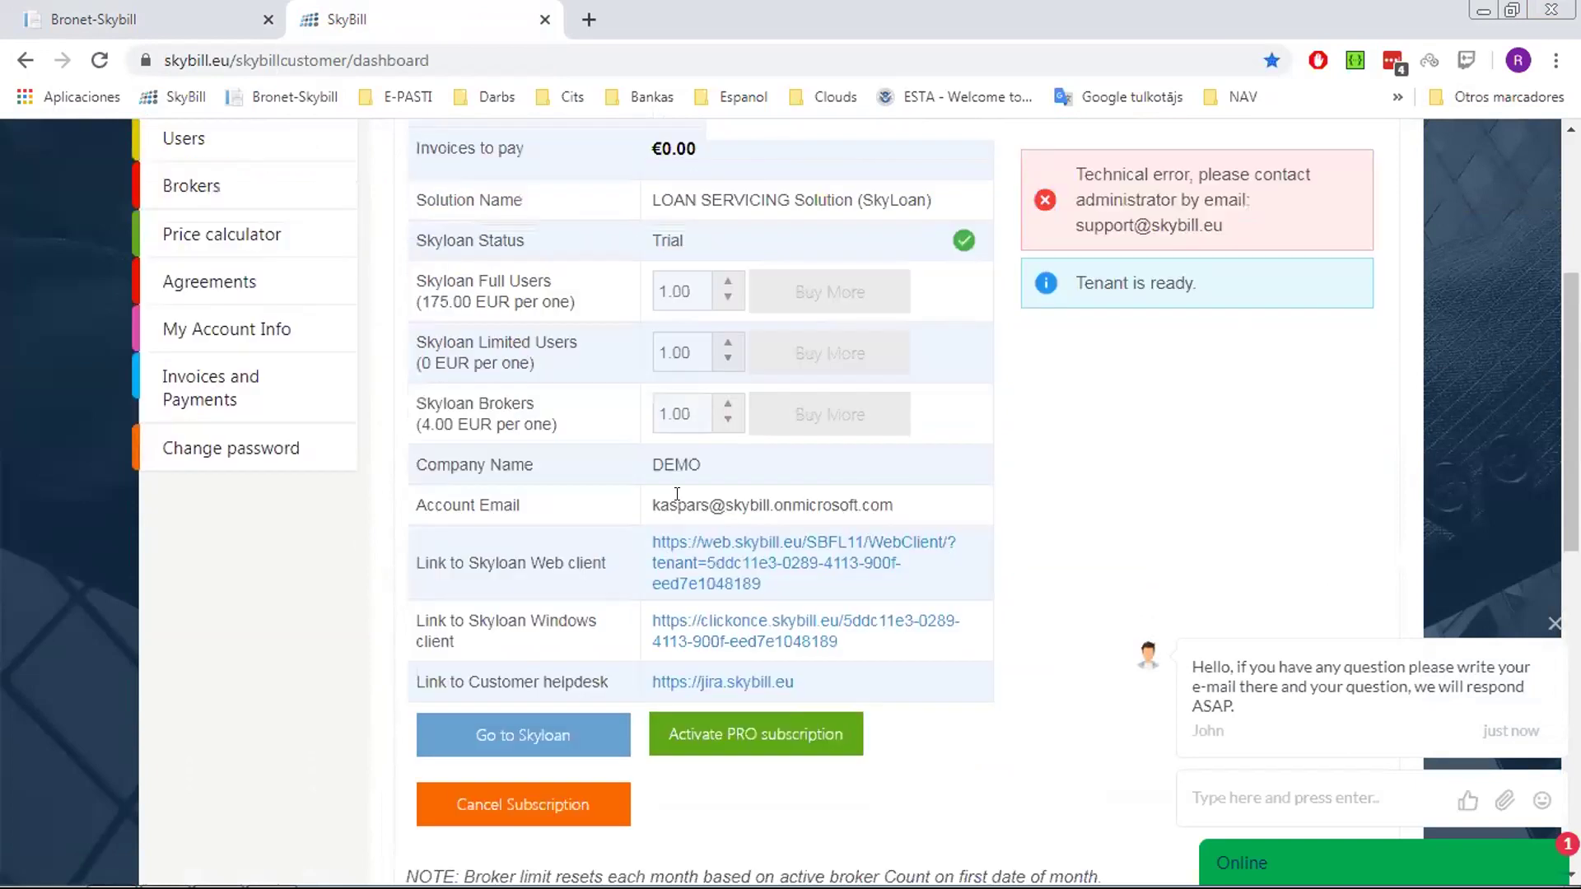
left_click(252, 436)
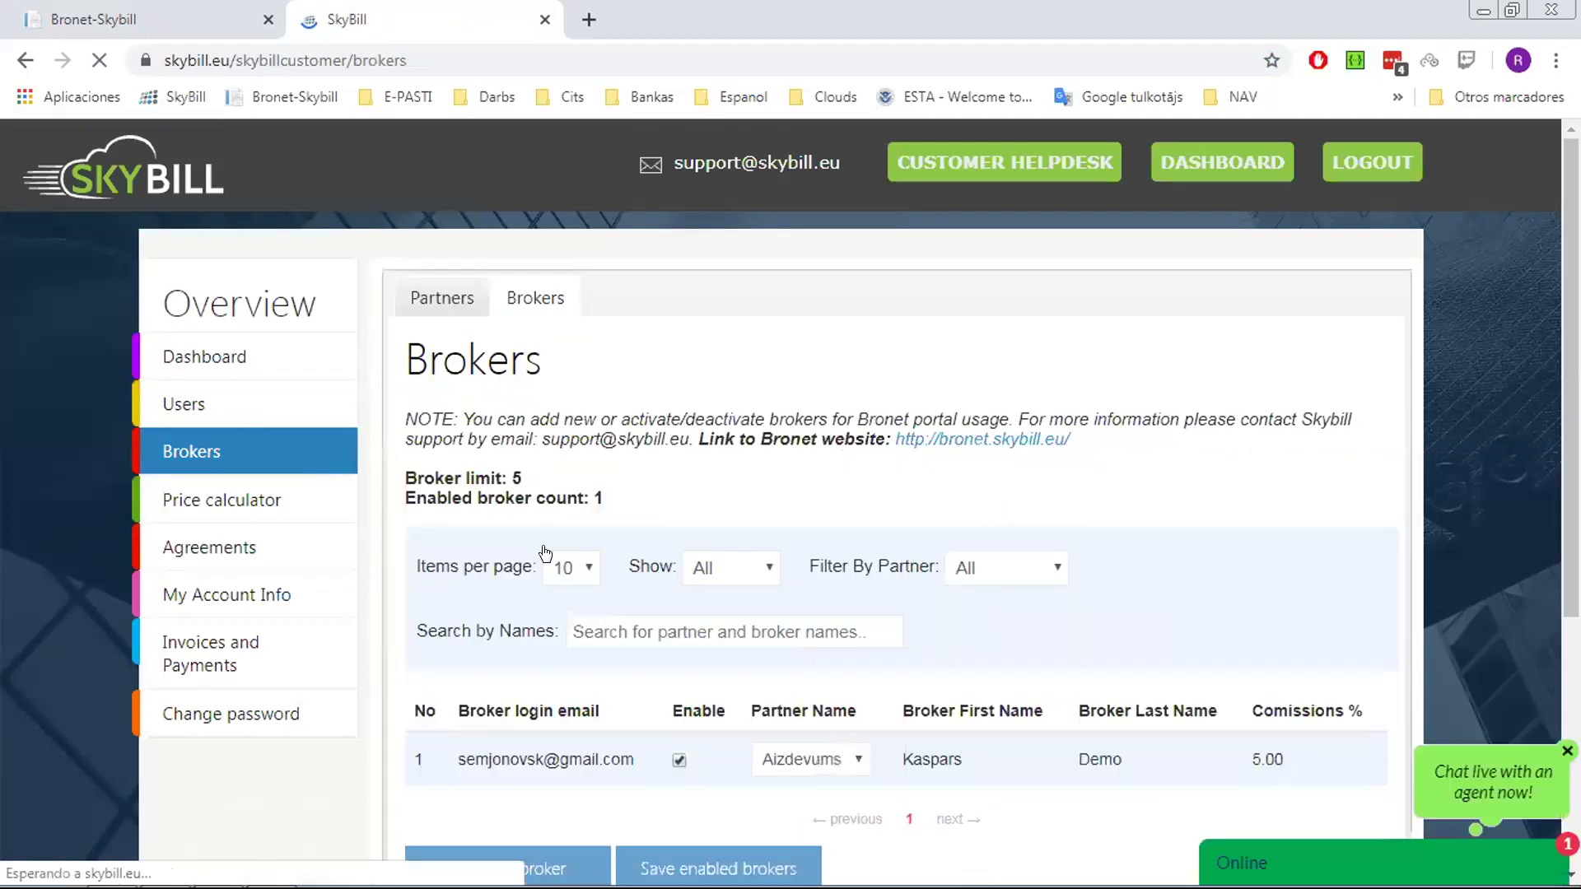
Browse the Skybill Users list, then return to the SkyLoan broker login tab
left_click(230, 403)
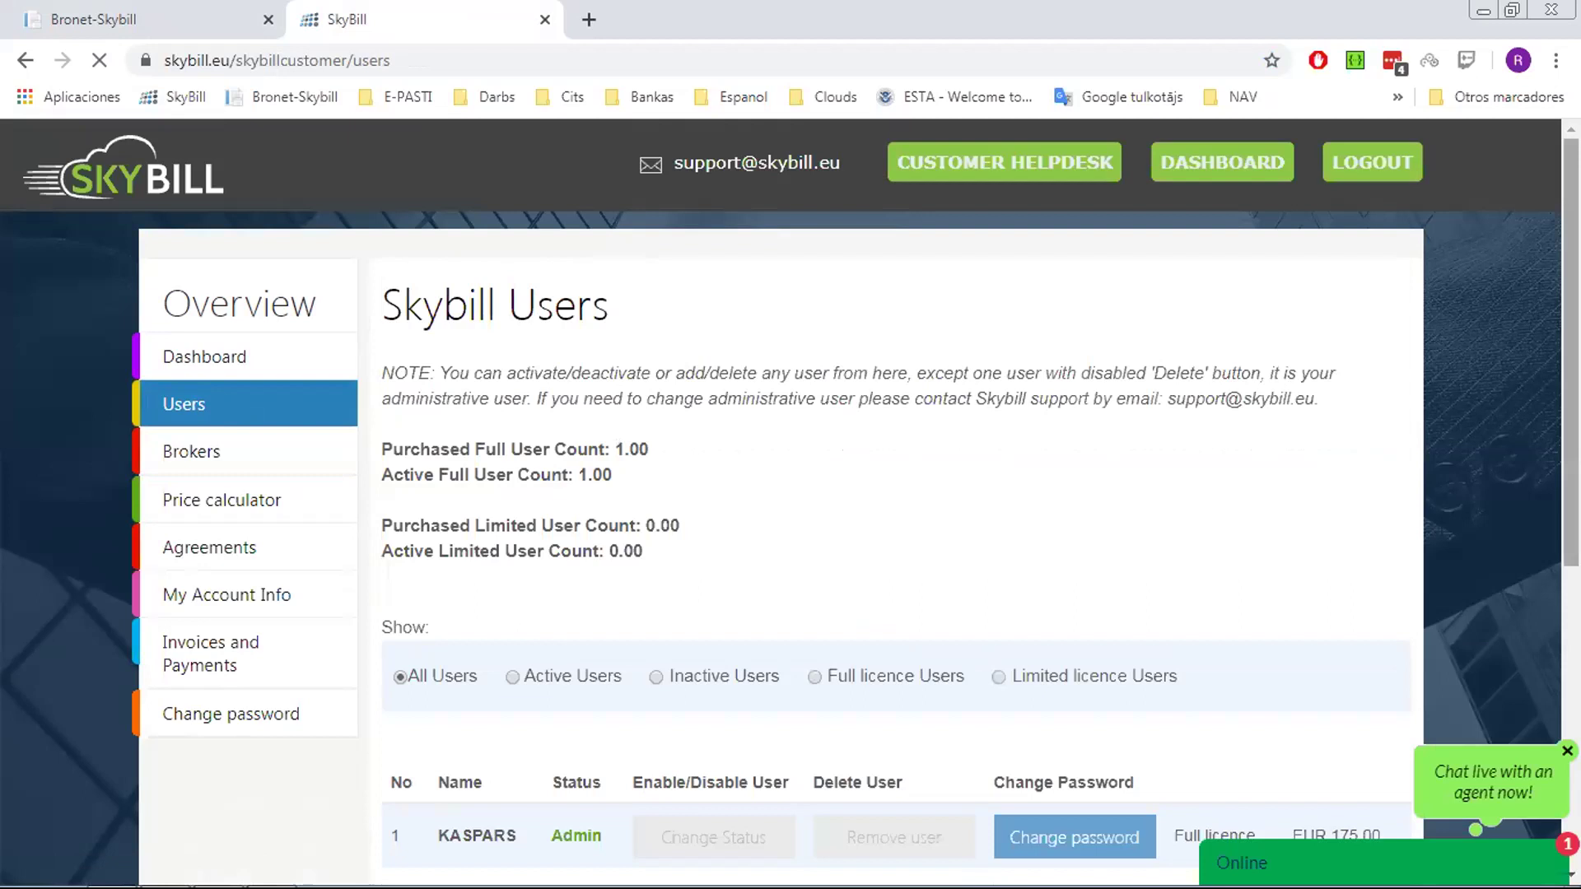
scroll(881, 492, "down", 3)
scroll(881, 503, "down", 1)
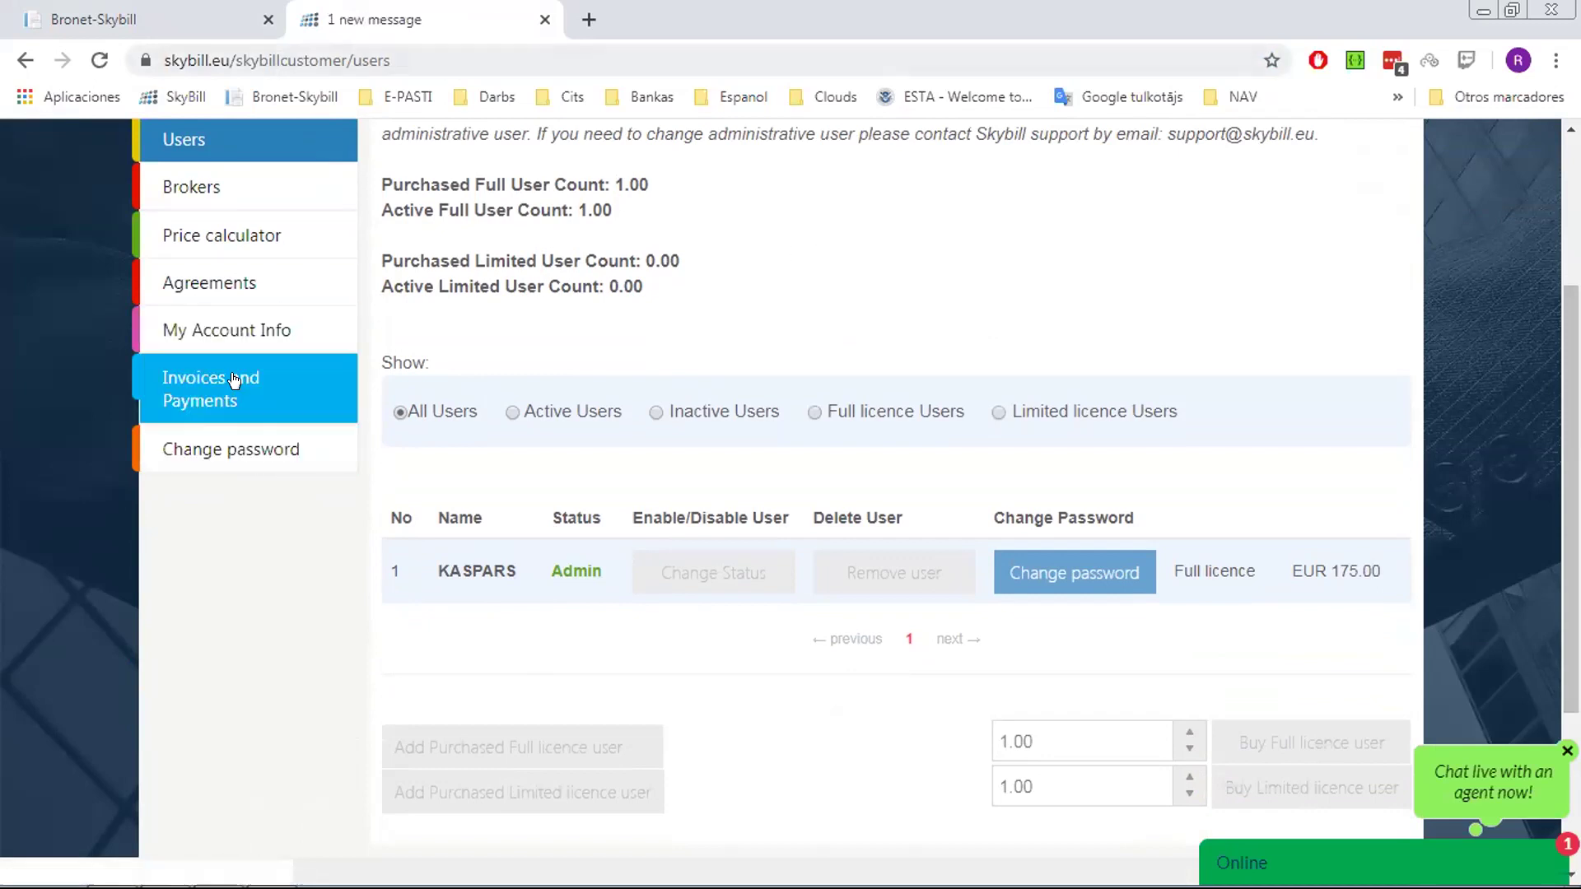
left_click(189, 25)
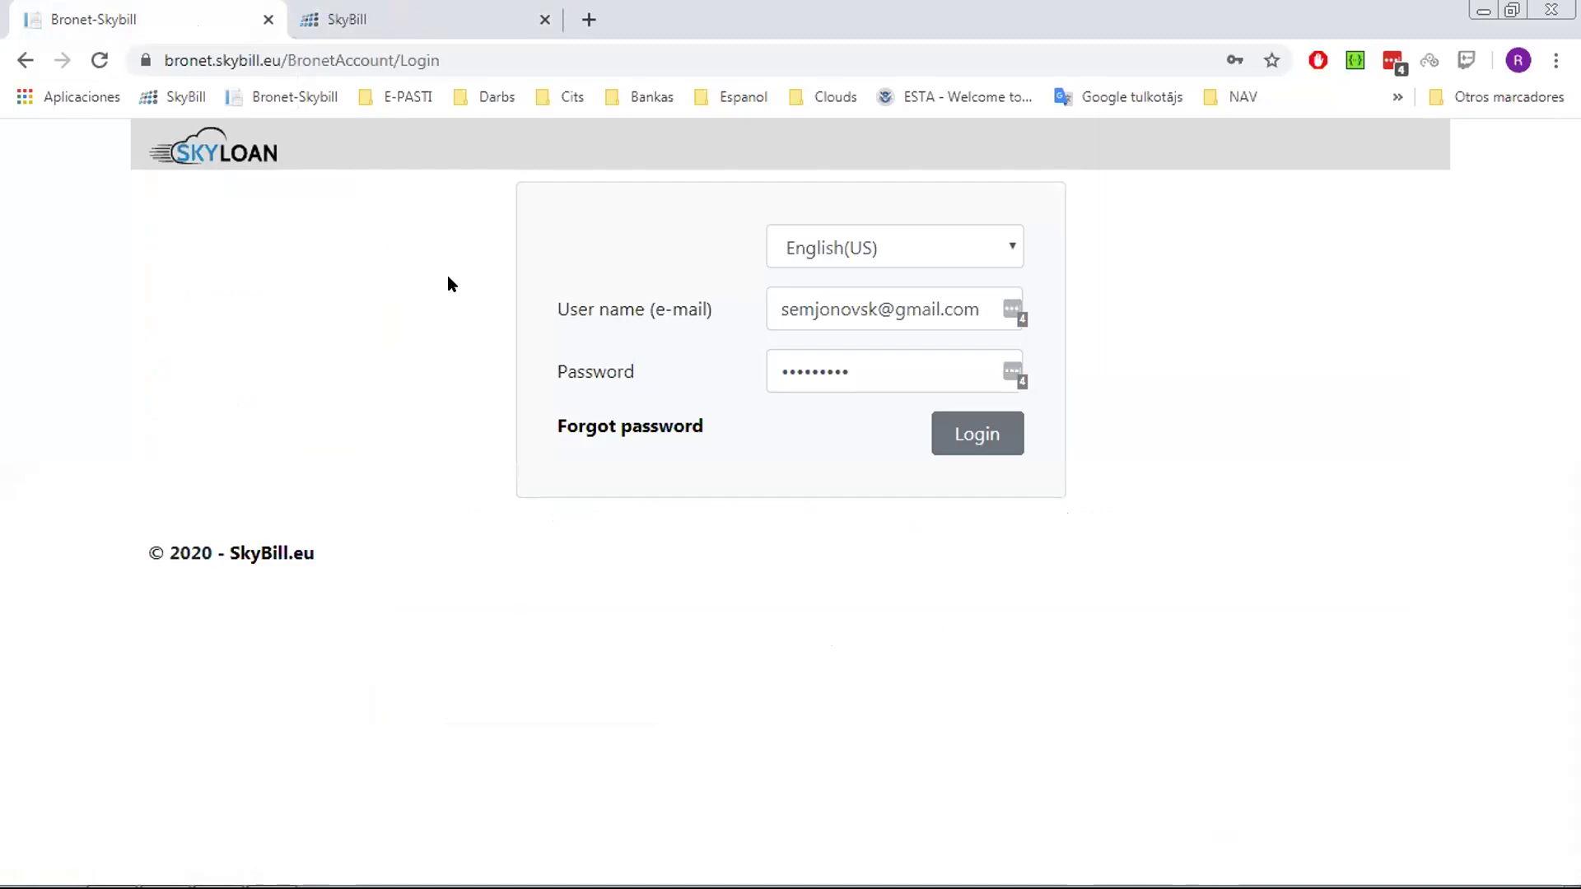
Log in to SkyLoan and go to the Payment schedule calculator
left_click(990, 424)
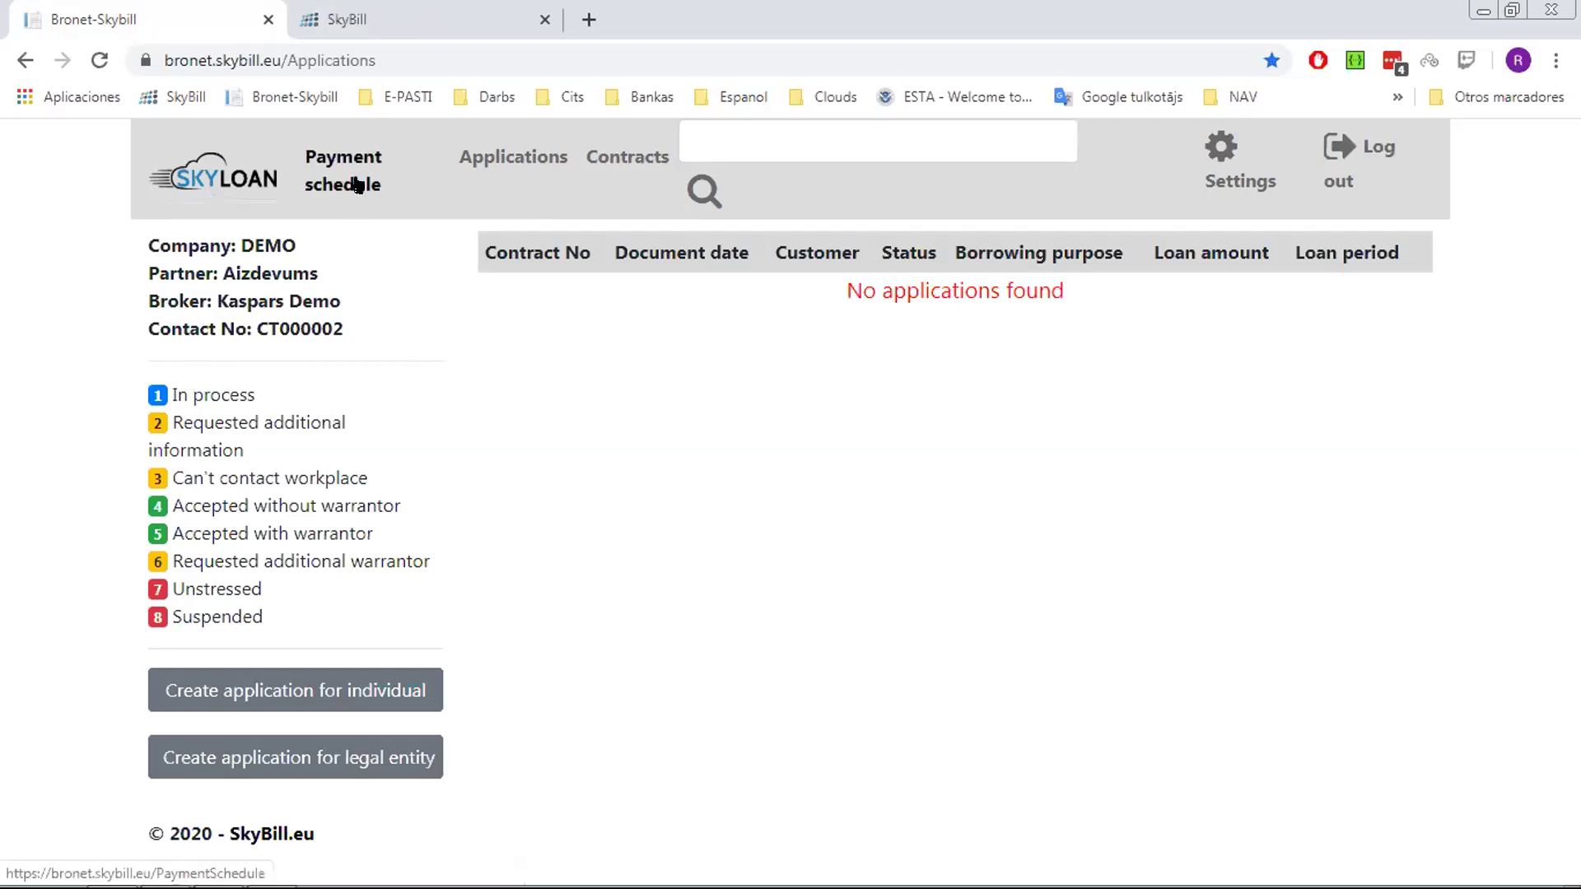
left_click(313, 193)
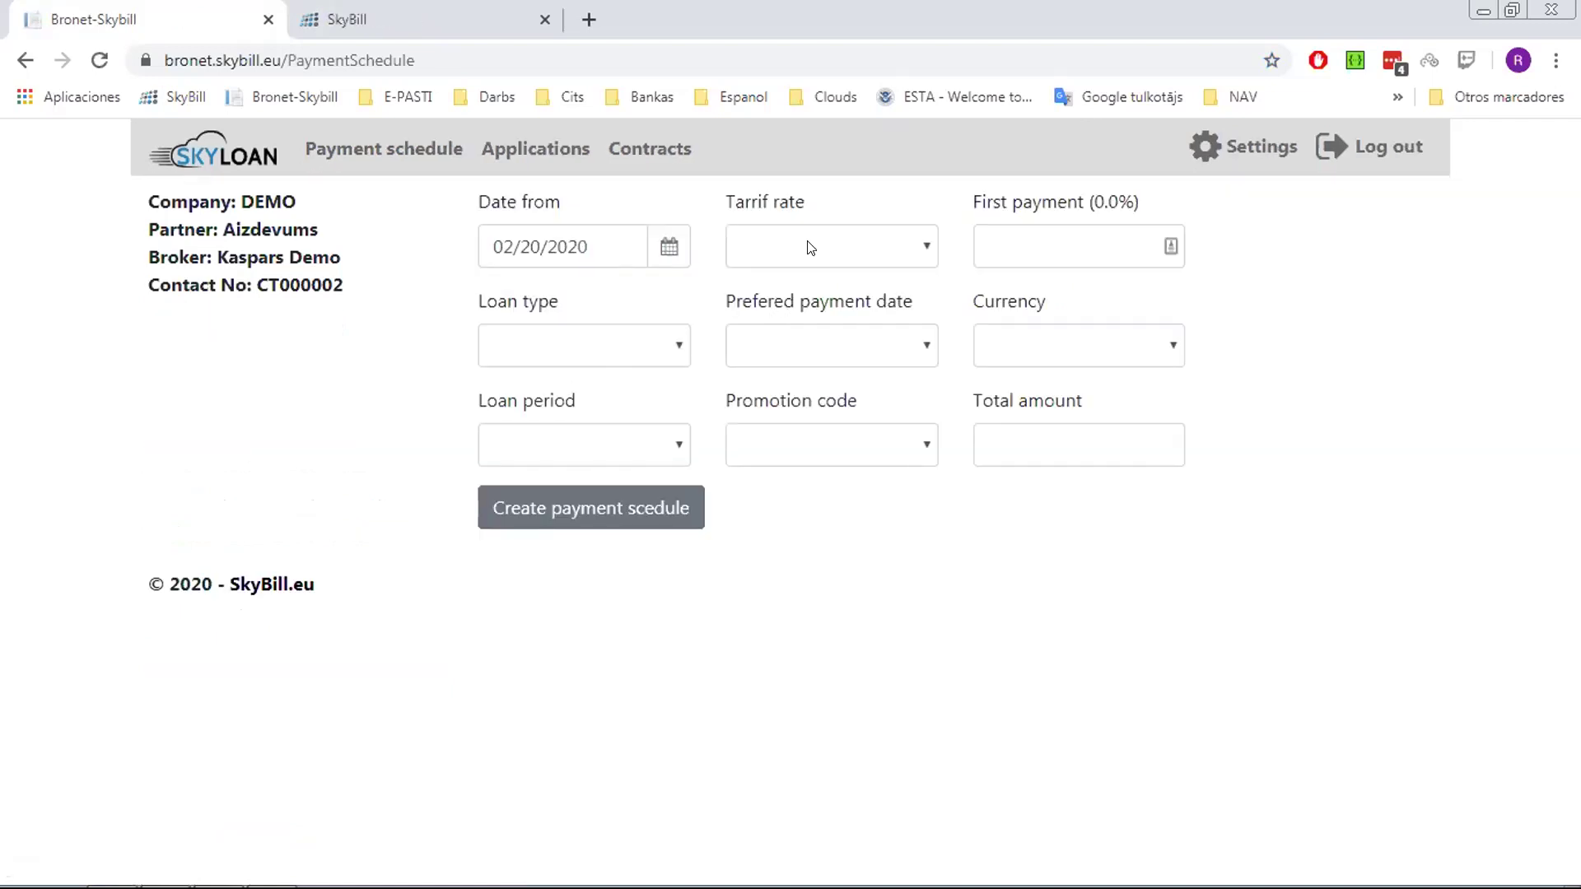
Choose the basic tariff, a 100 first payment, Car loan type and payment date 10
left_click(922, 252)
left_click(799, 310)
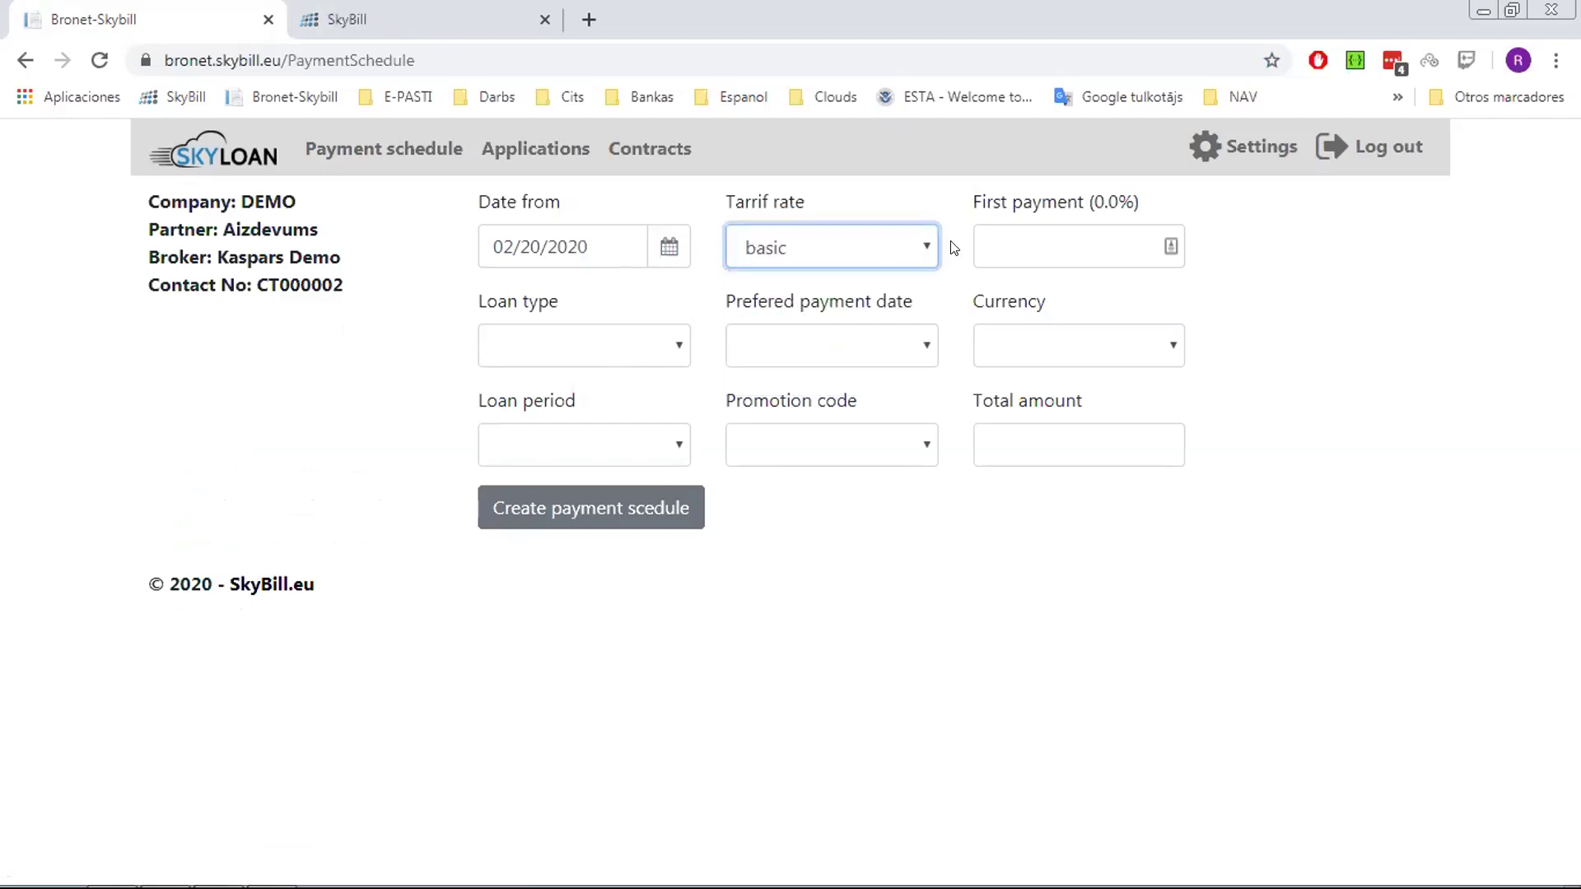
left_click(1137, 221)
type("10")
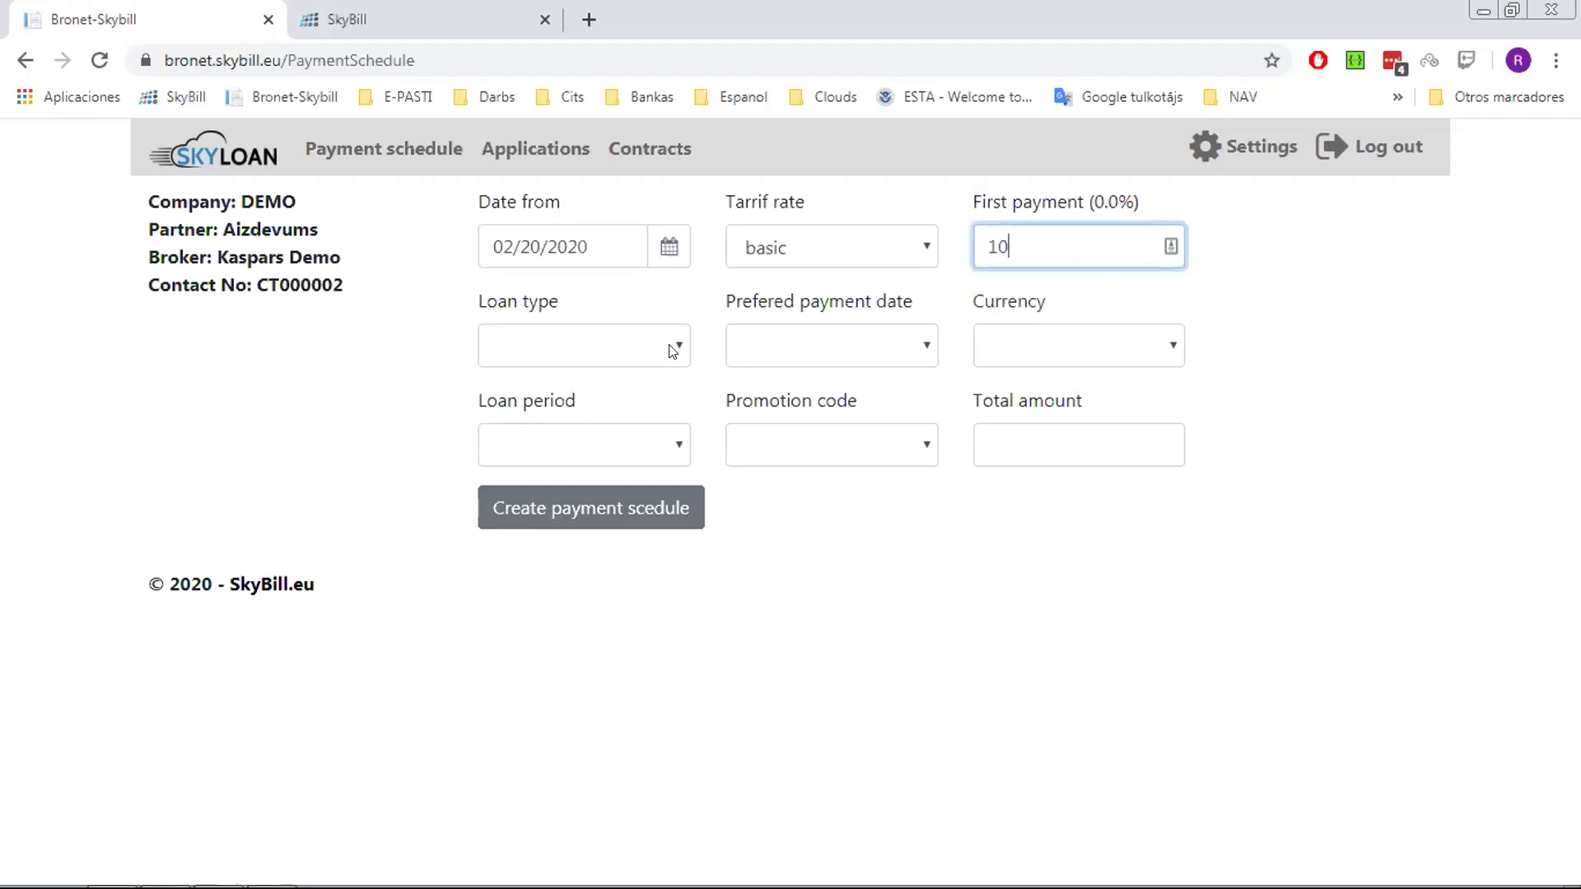
type("0")
left_click(674, 357)
left_click(589, 403)
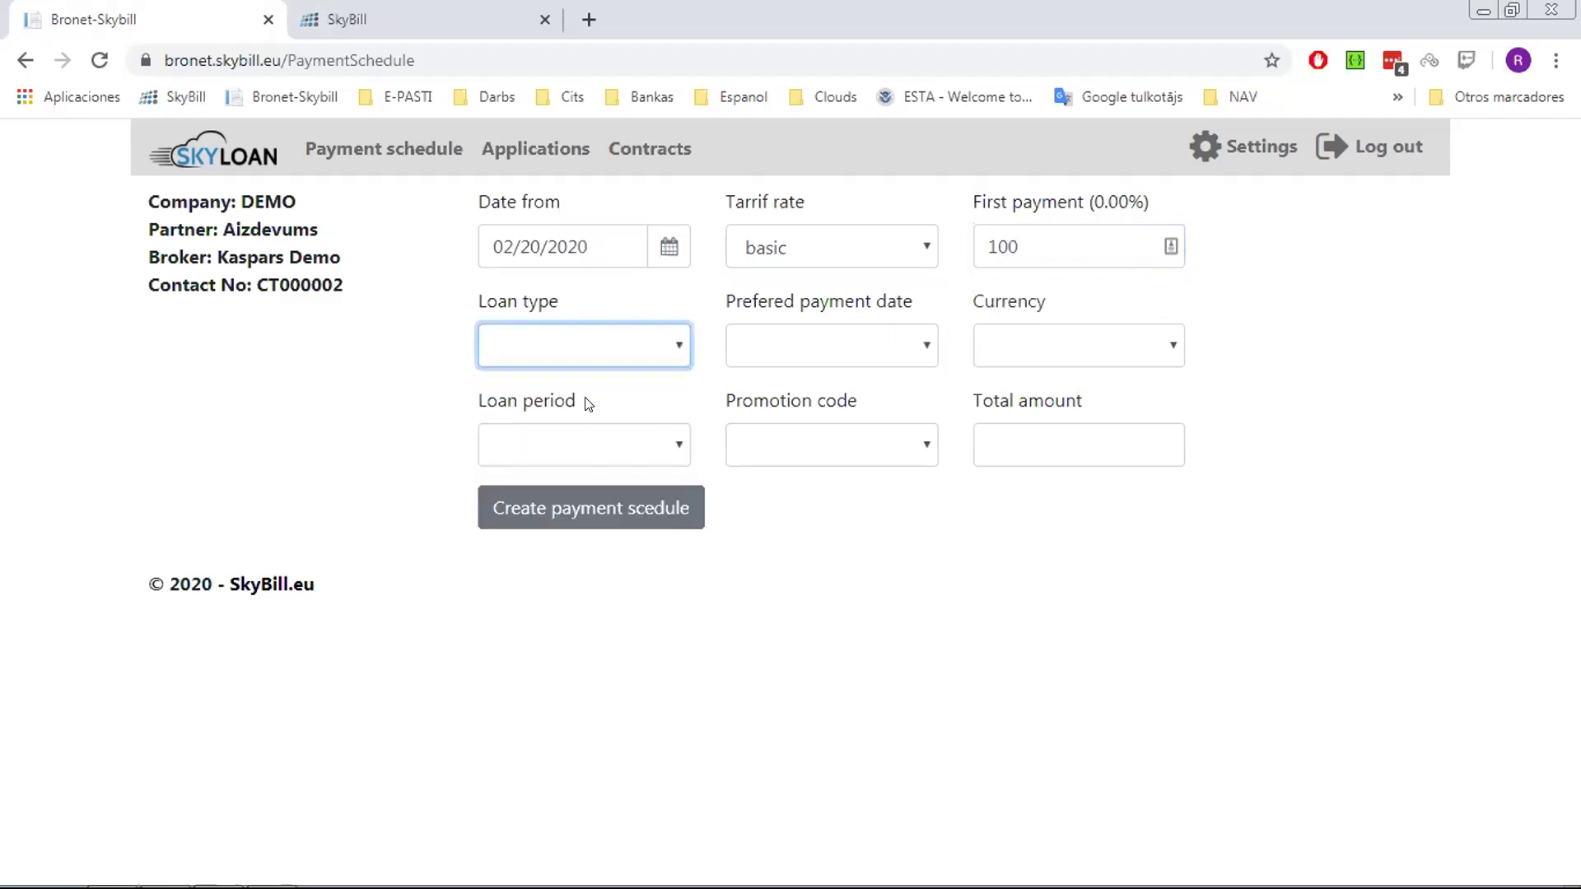
left_click(815, 344)
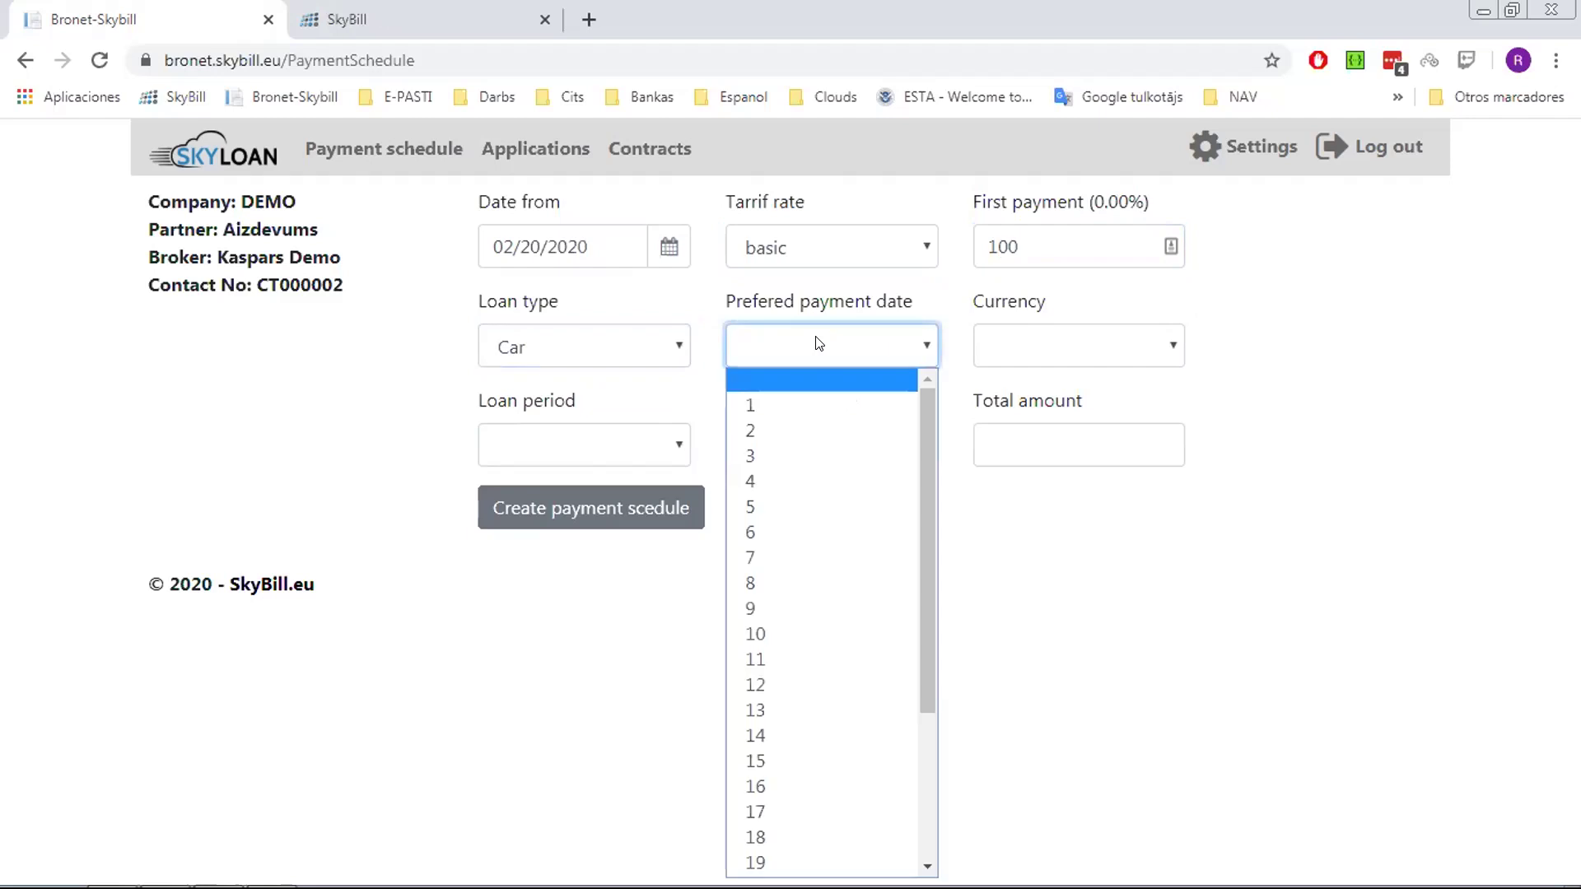
left_click(804, 634)
Set currency Euro, a 12-month period and total 3000, then generate the schedule
left_click(1130, 344)
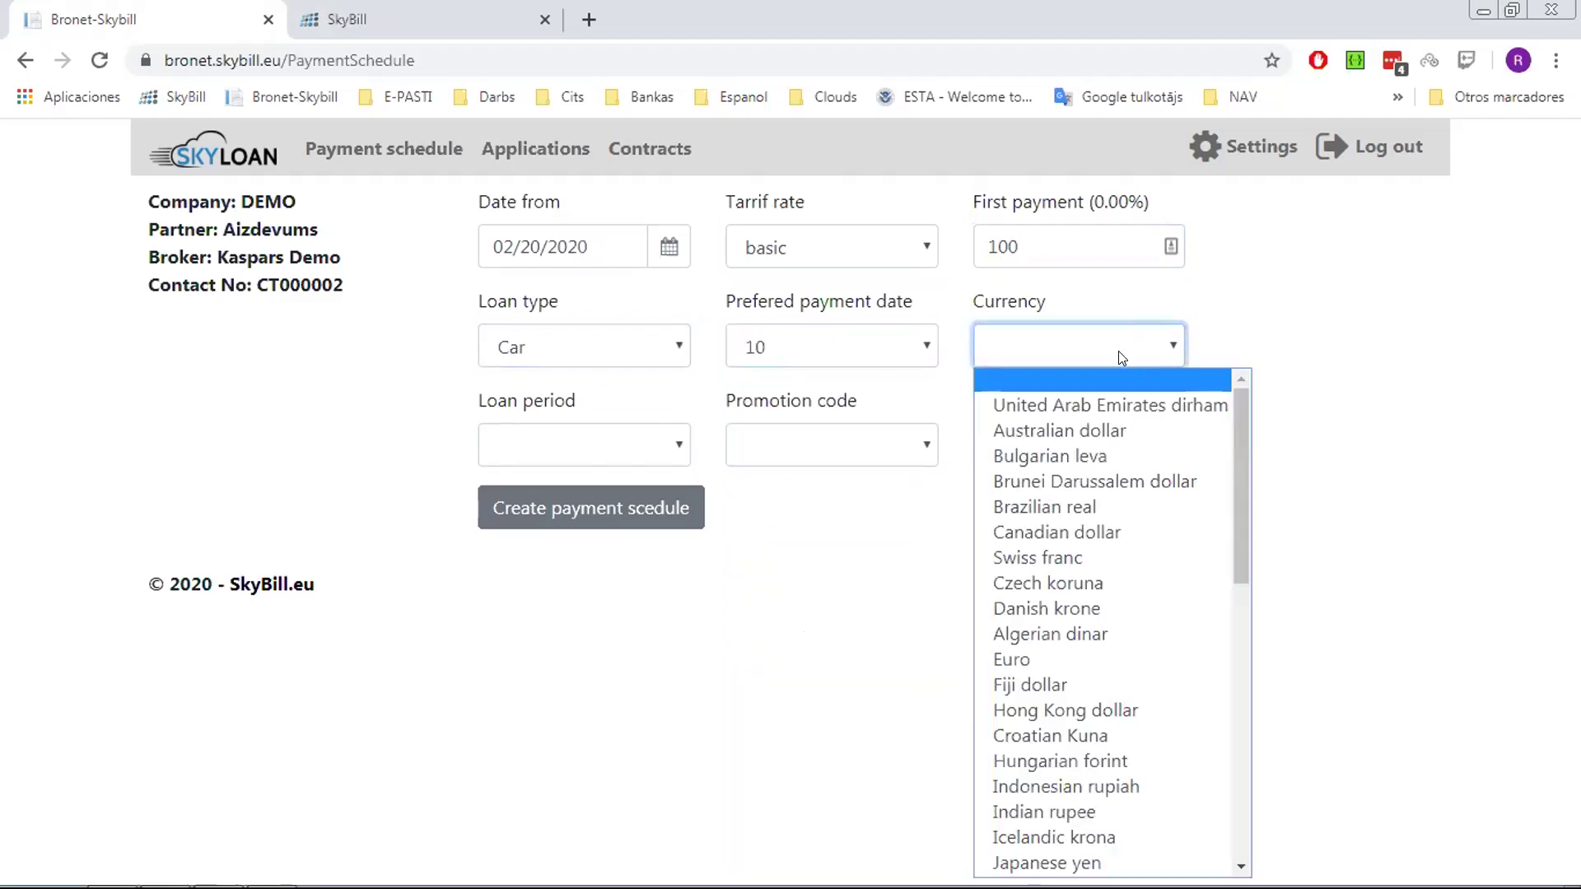
left_click(1021, 654)
left_click(635, 441)
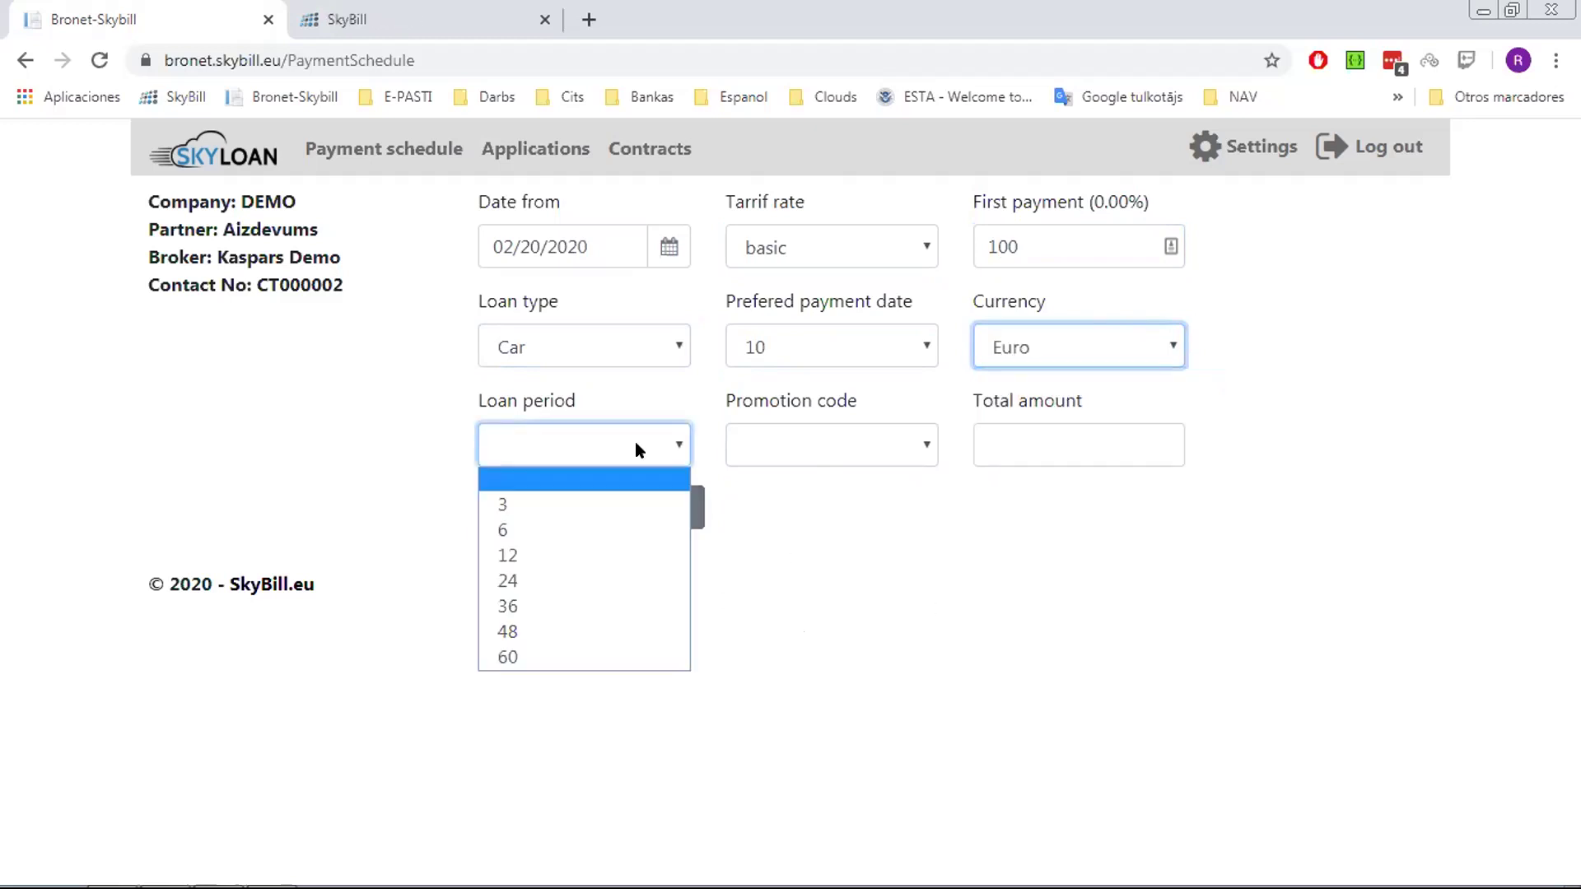
left_click(562, 559)
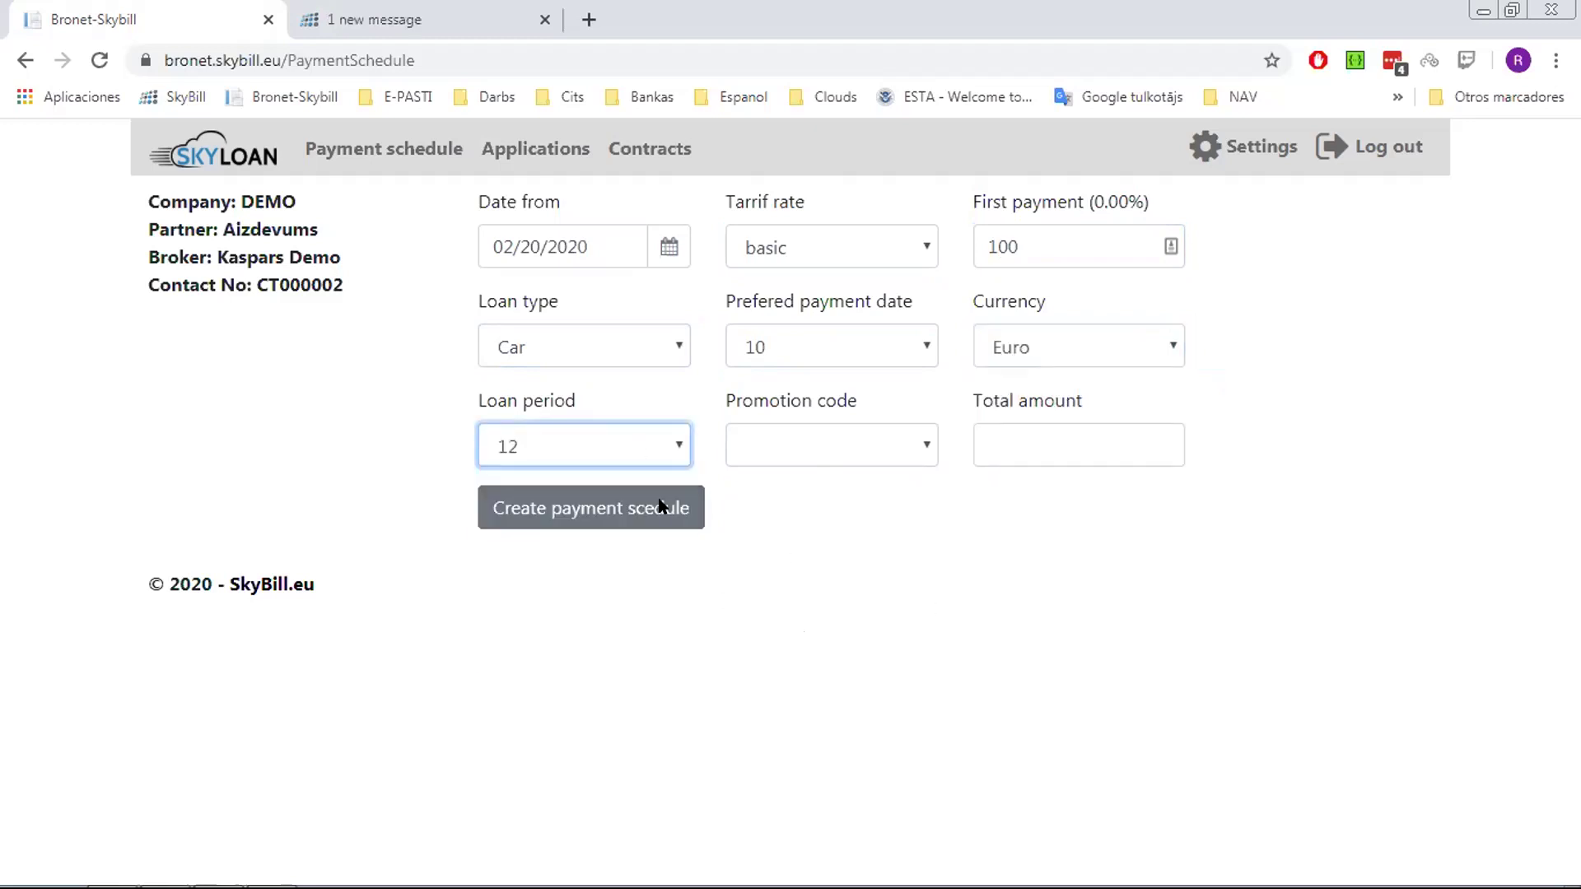
left_click(820, 448)
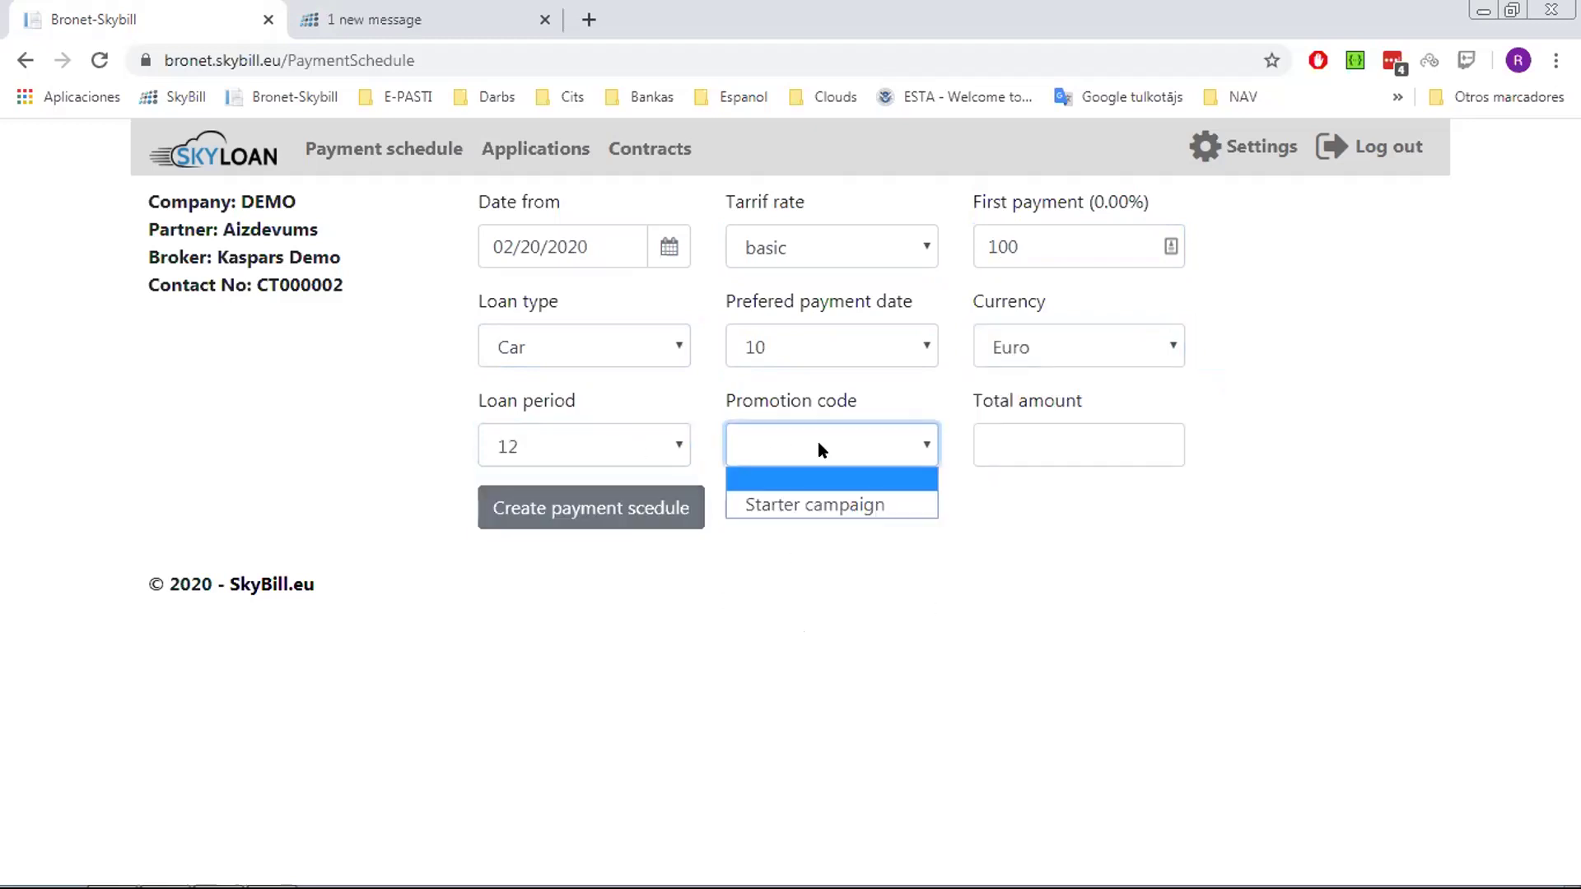
left_click(1025, 439)
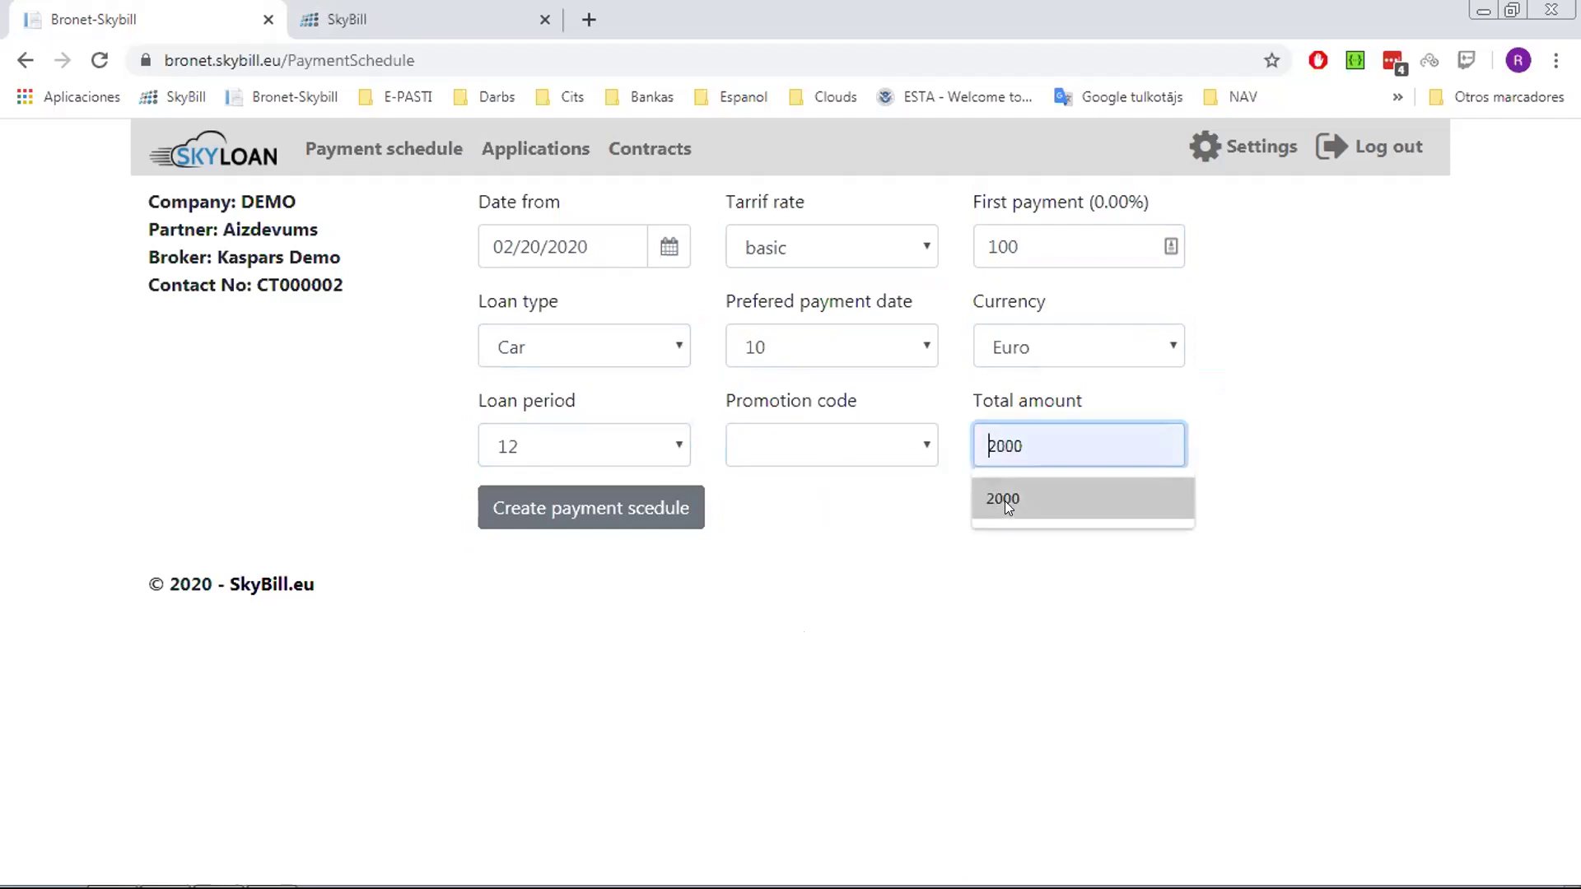
type("3000")
left_click(692, 509)
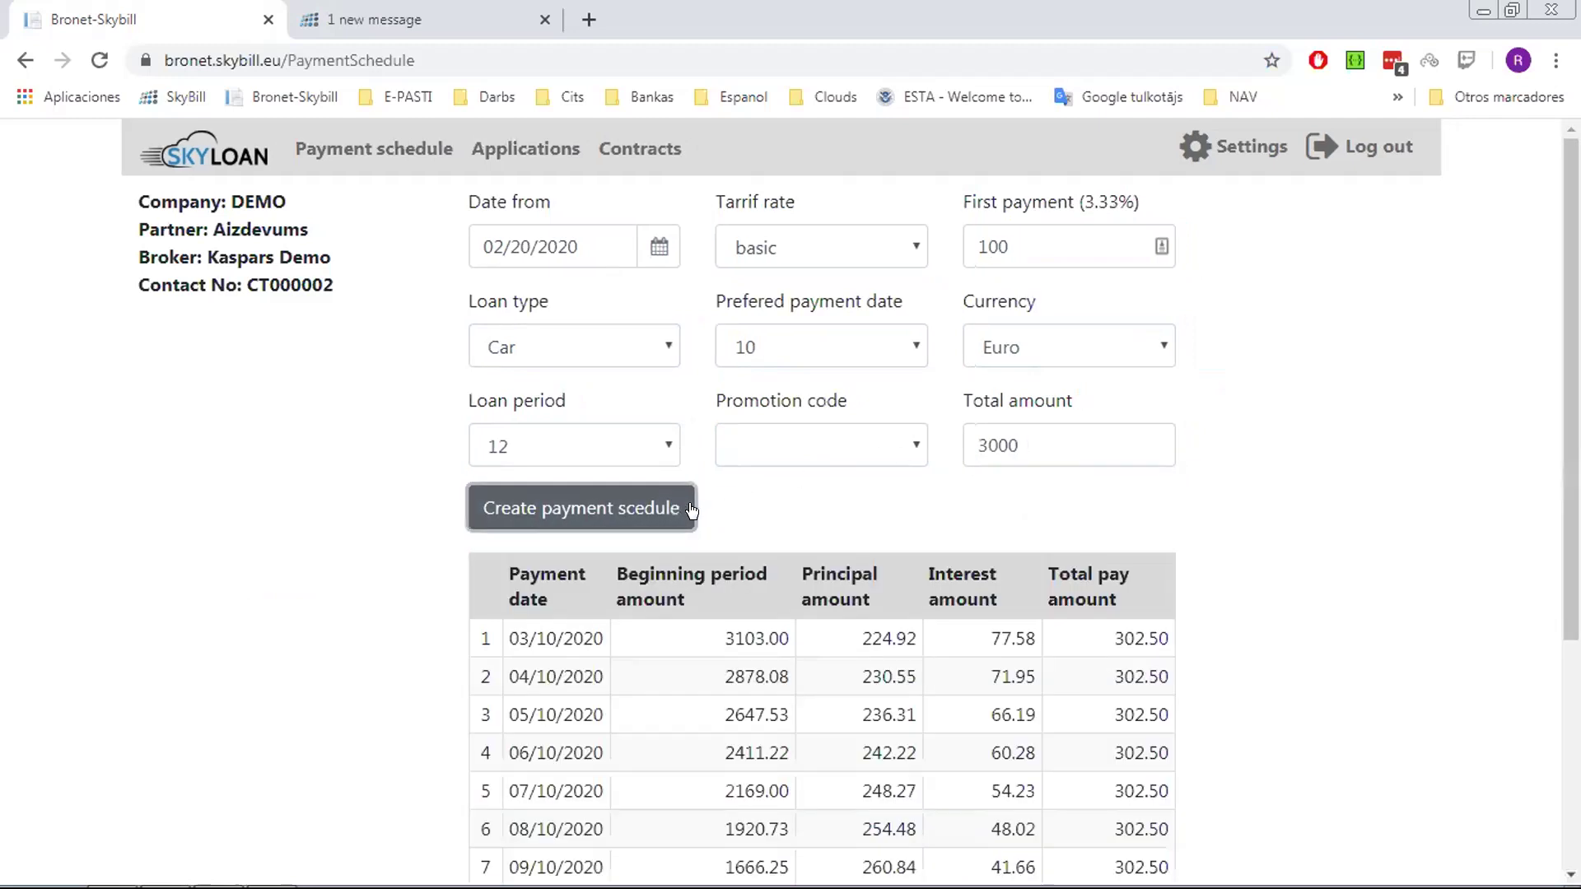
scroll(1044, 568, "down", 4)
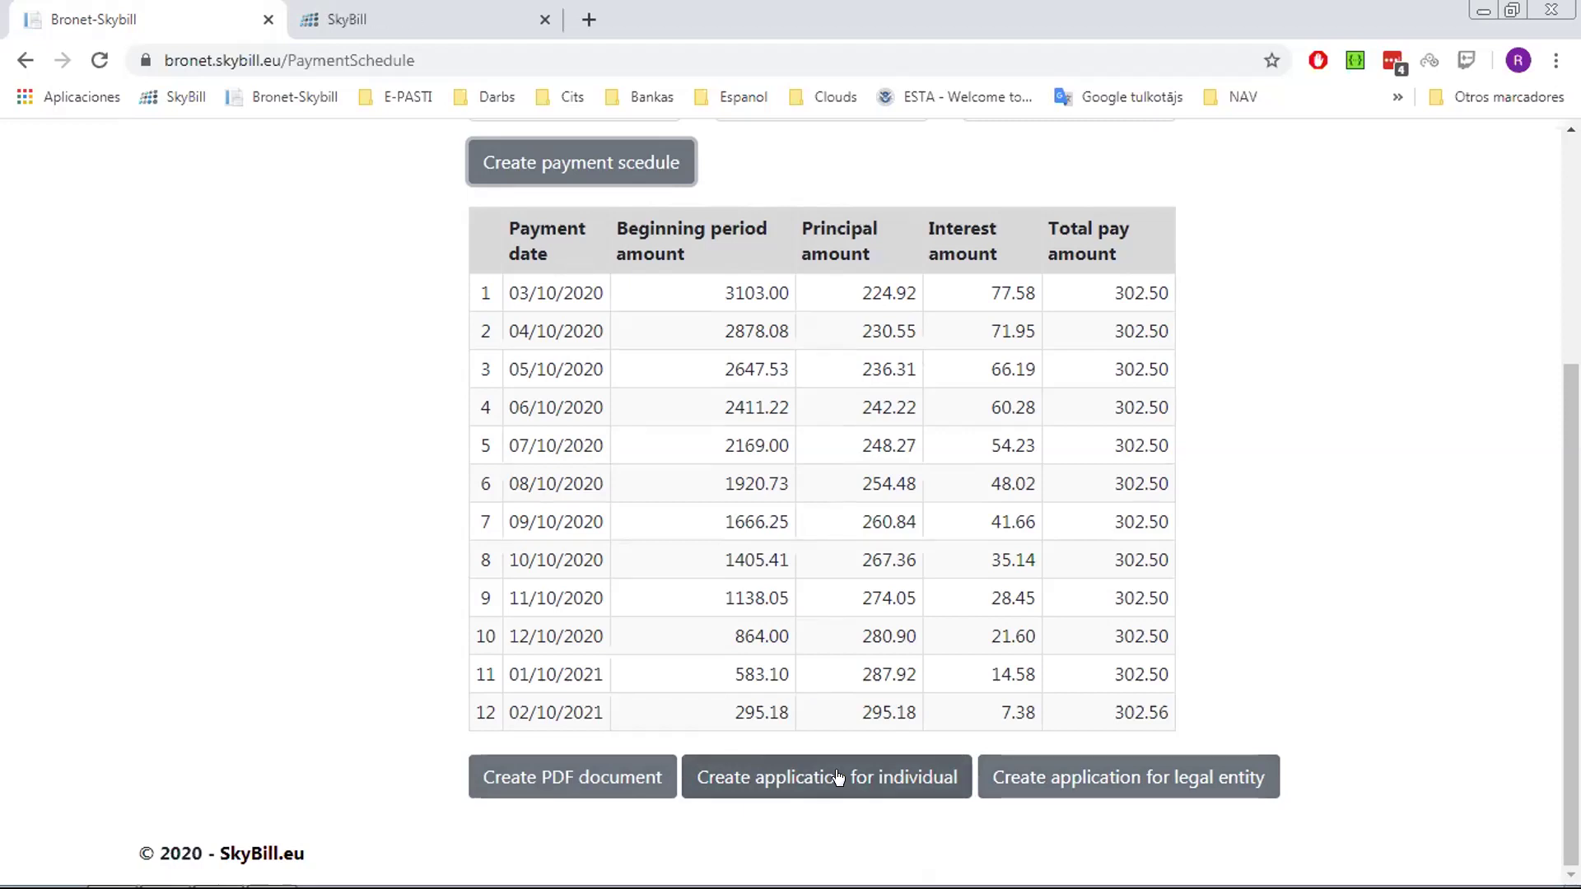
Create an individual loan application from the calculated schedule
left_click(839, 777)
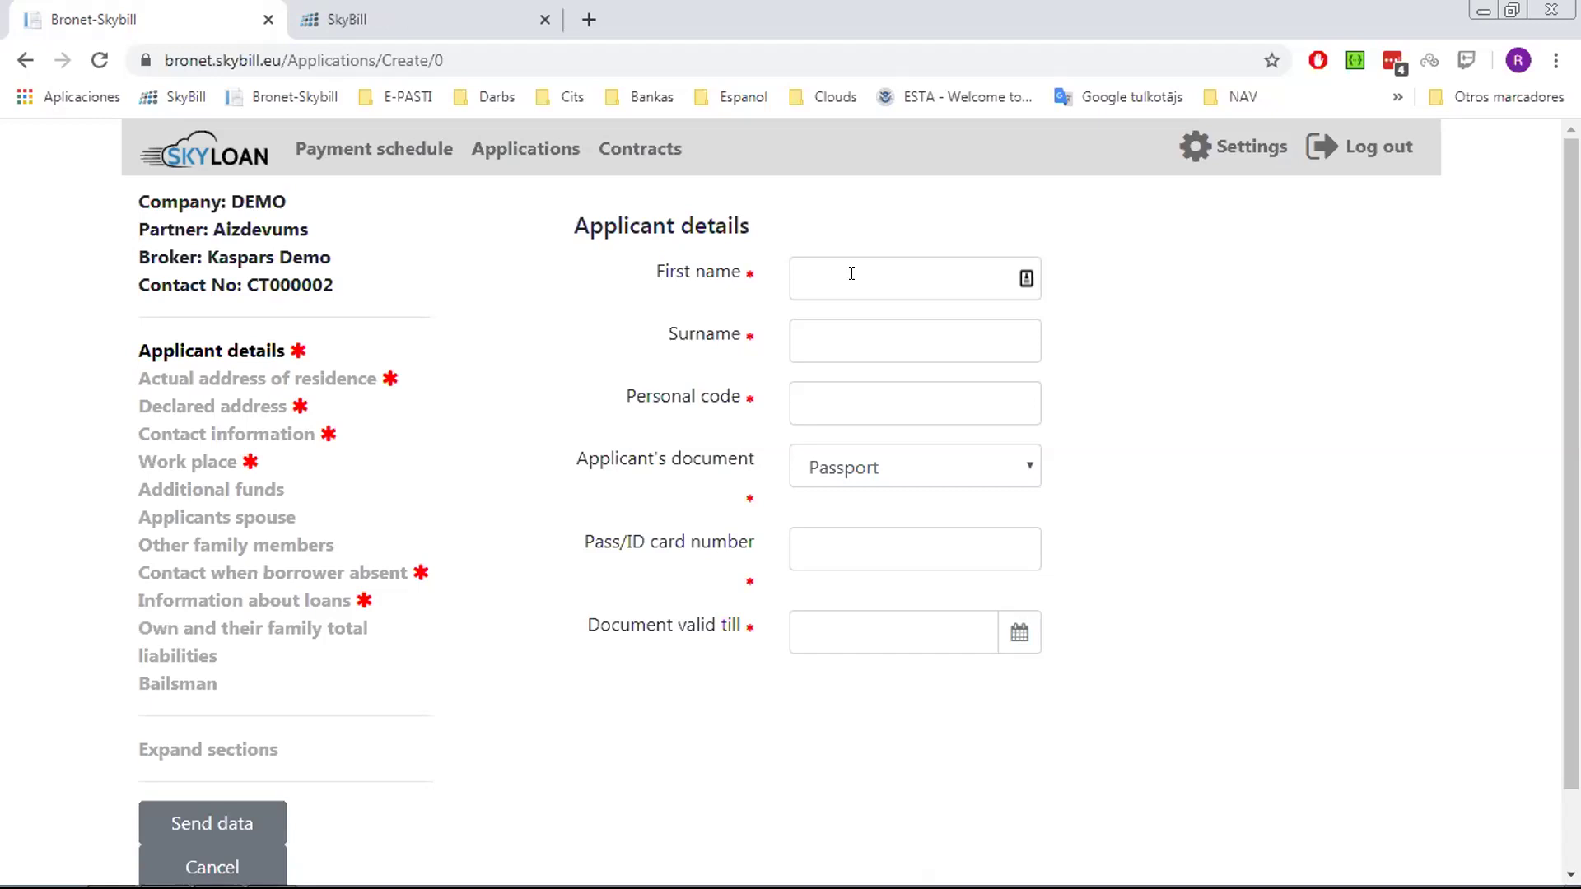
Enter the applicant's first name, surname and personal code
left_click(851, 273)
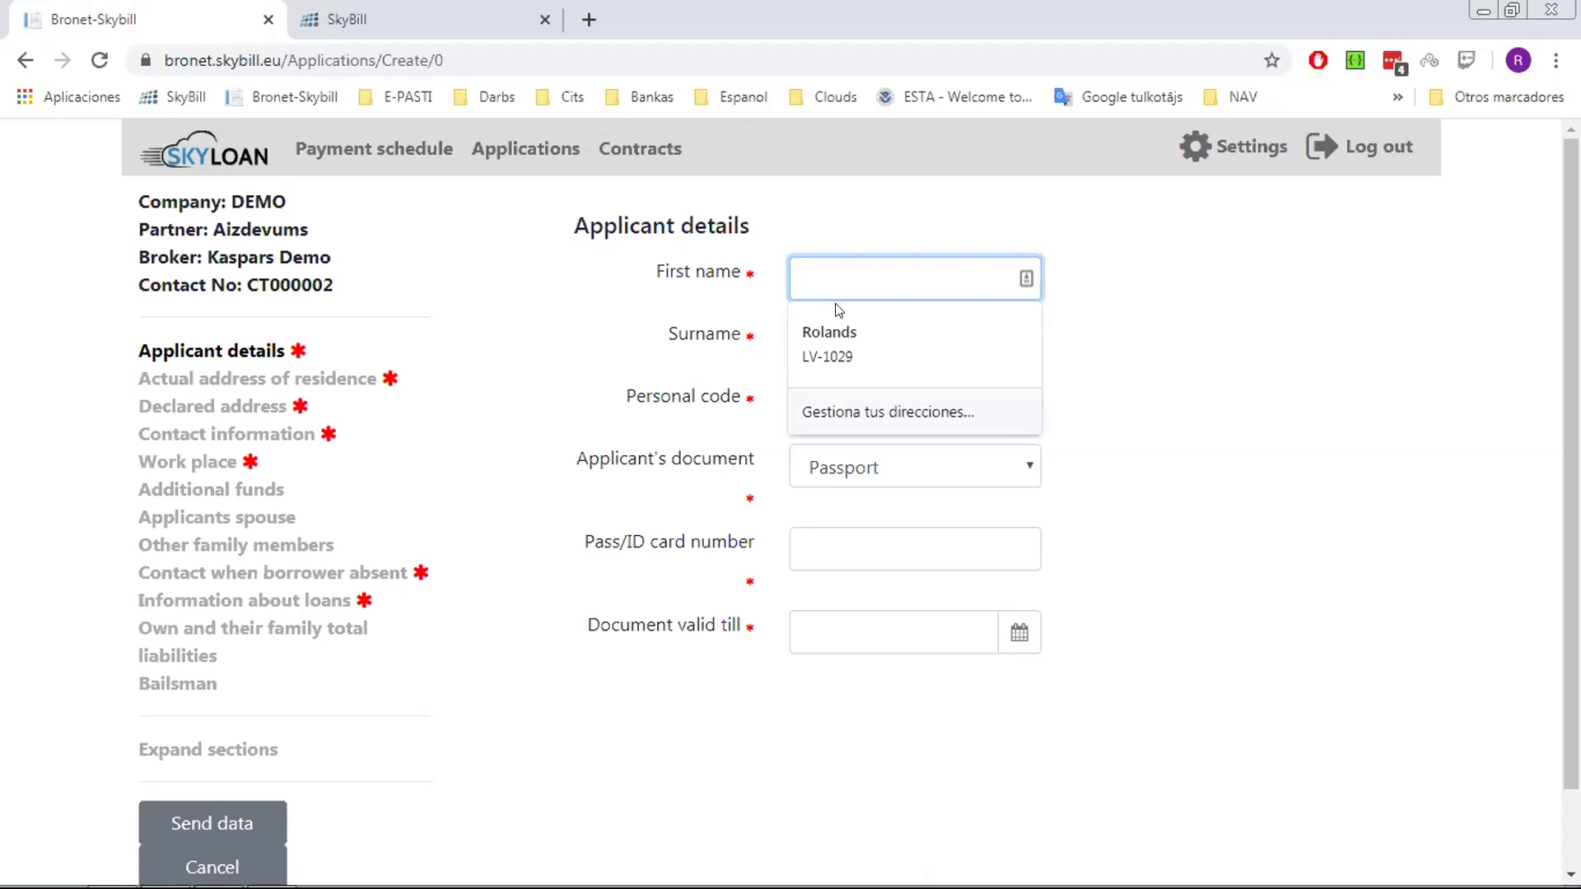
type("test ")
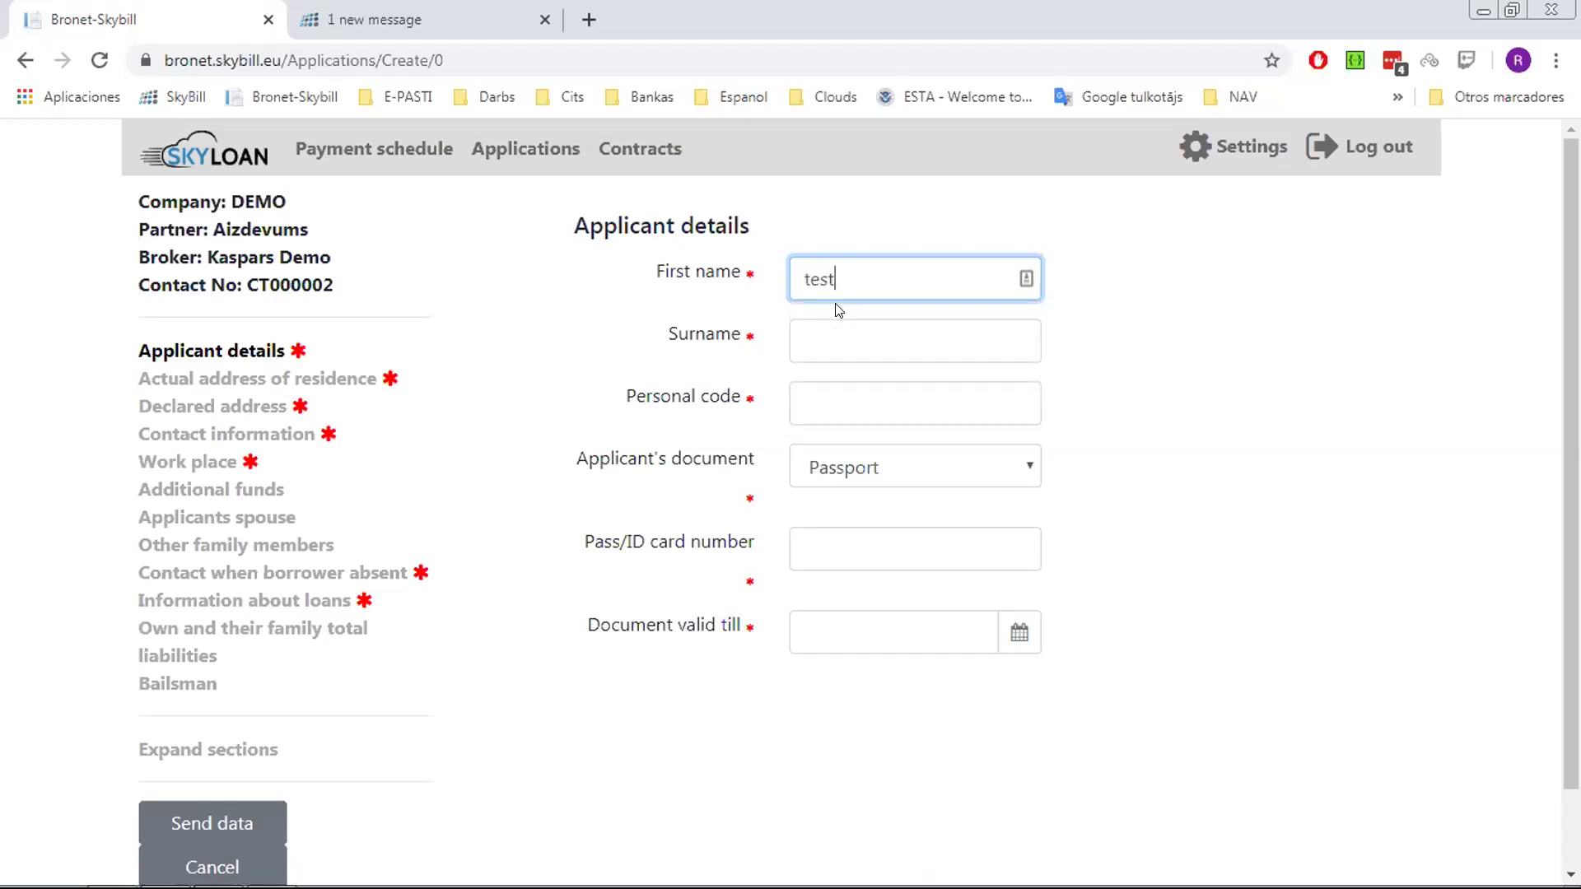
type("name")
key("Tab")
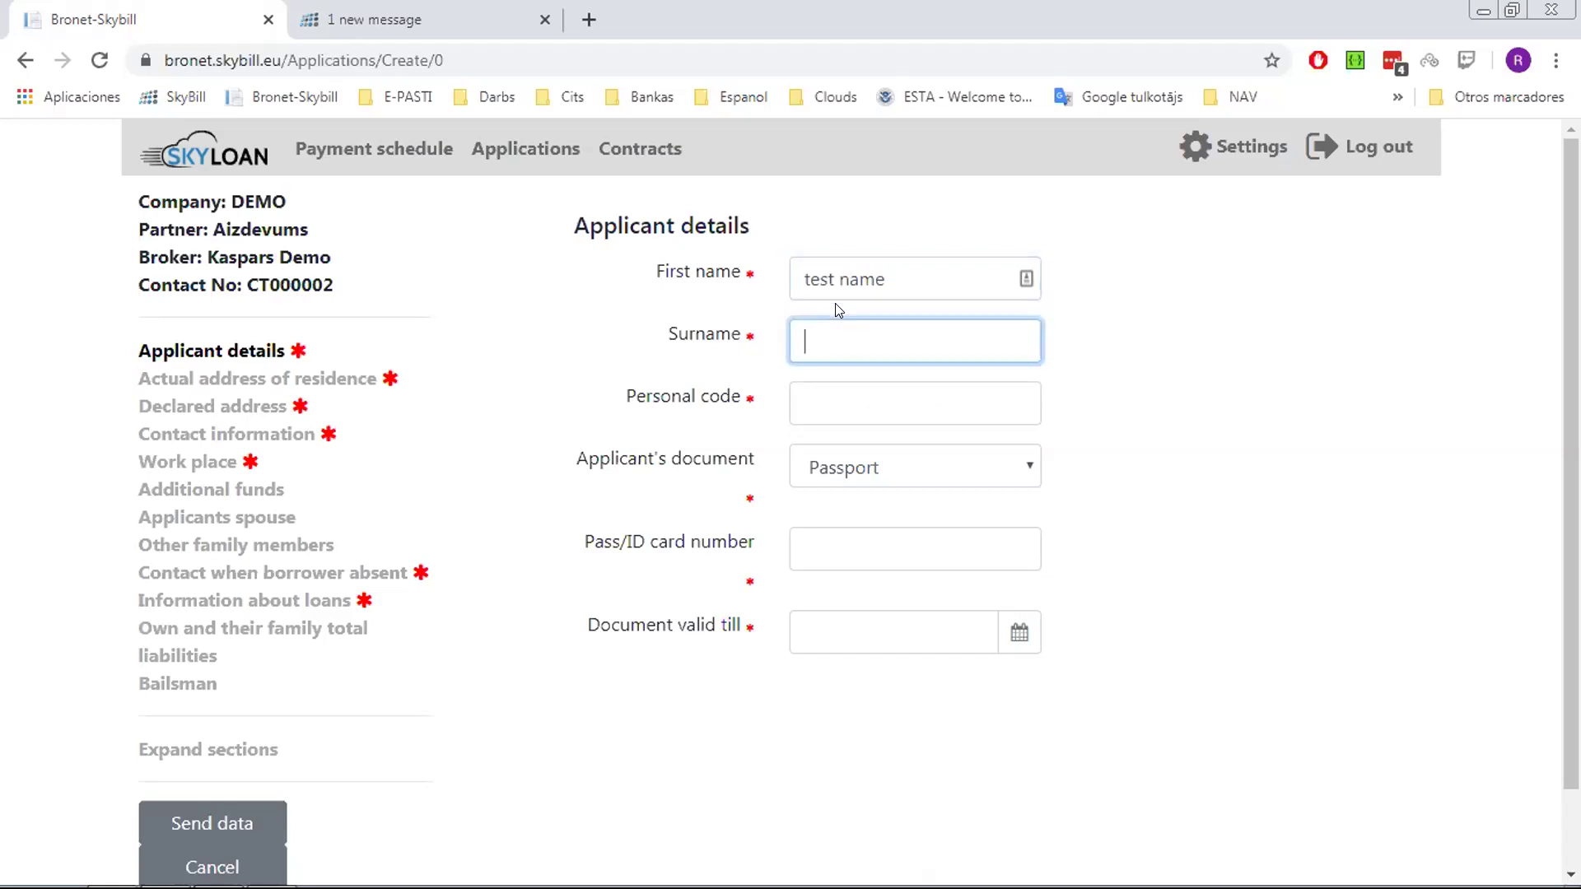
type("family ma")
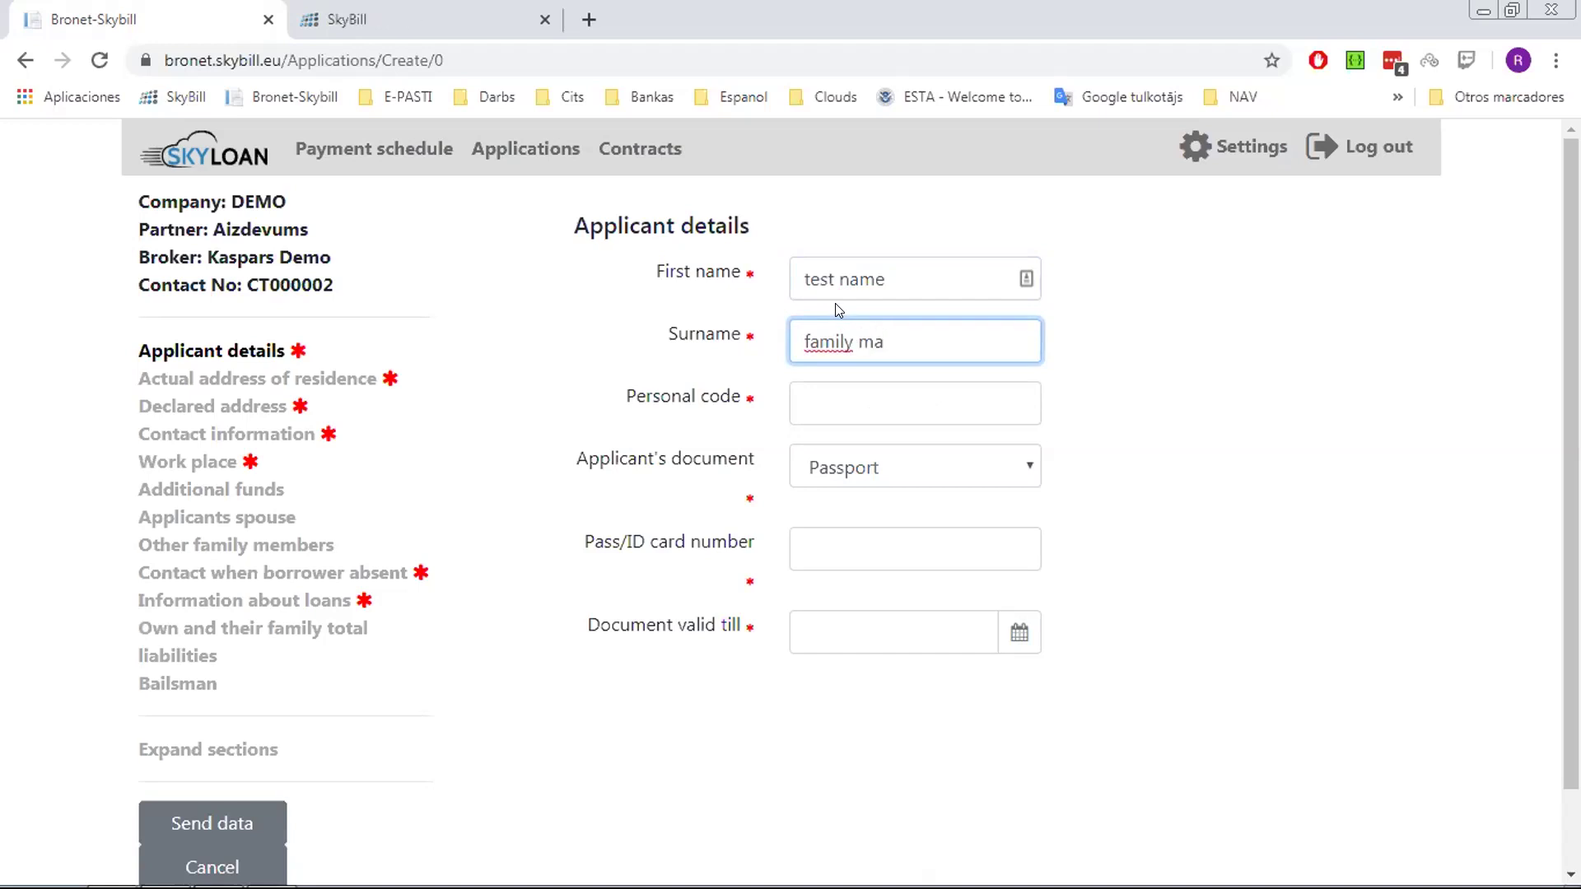
key("BackSpace")
key("BackSpace")
type("name")
left_click(865, 401)
type("65654654")
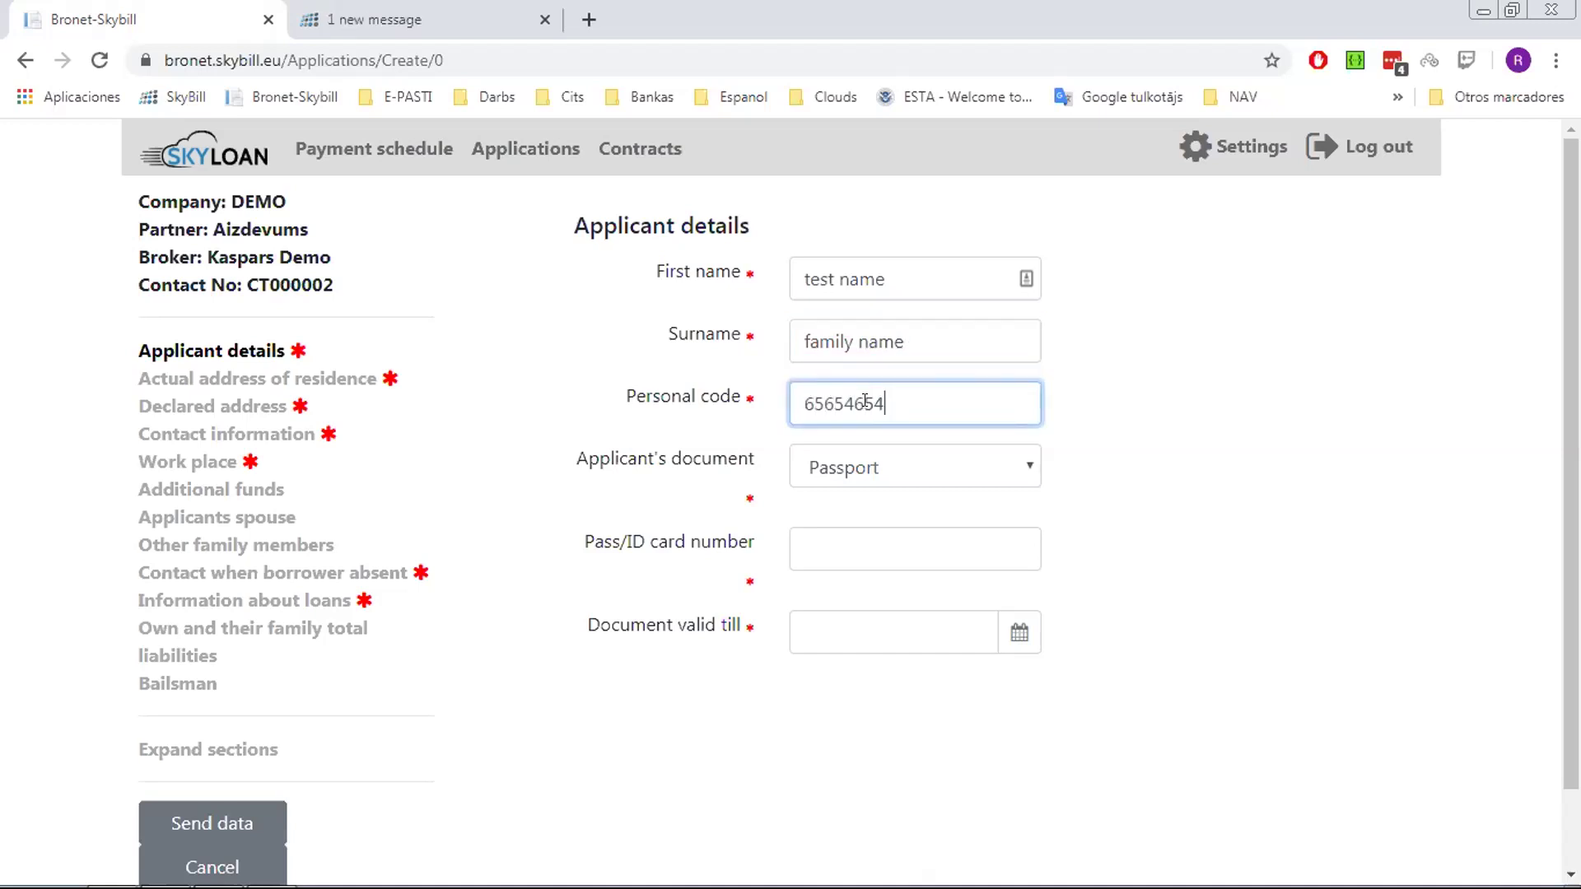
Enter the passport/ID card number and set the document valid-till date to 02/21/2020
left_click(838, 547)
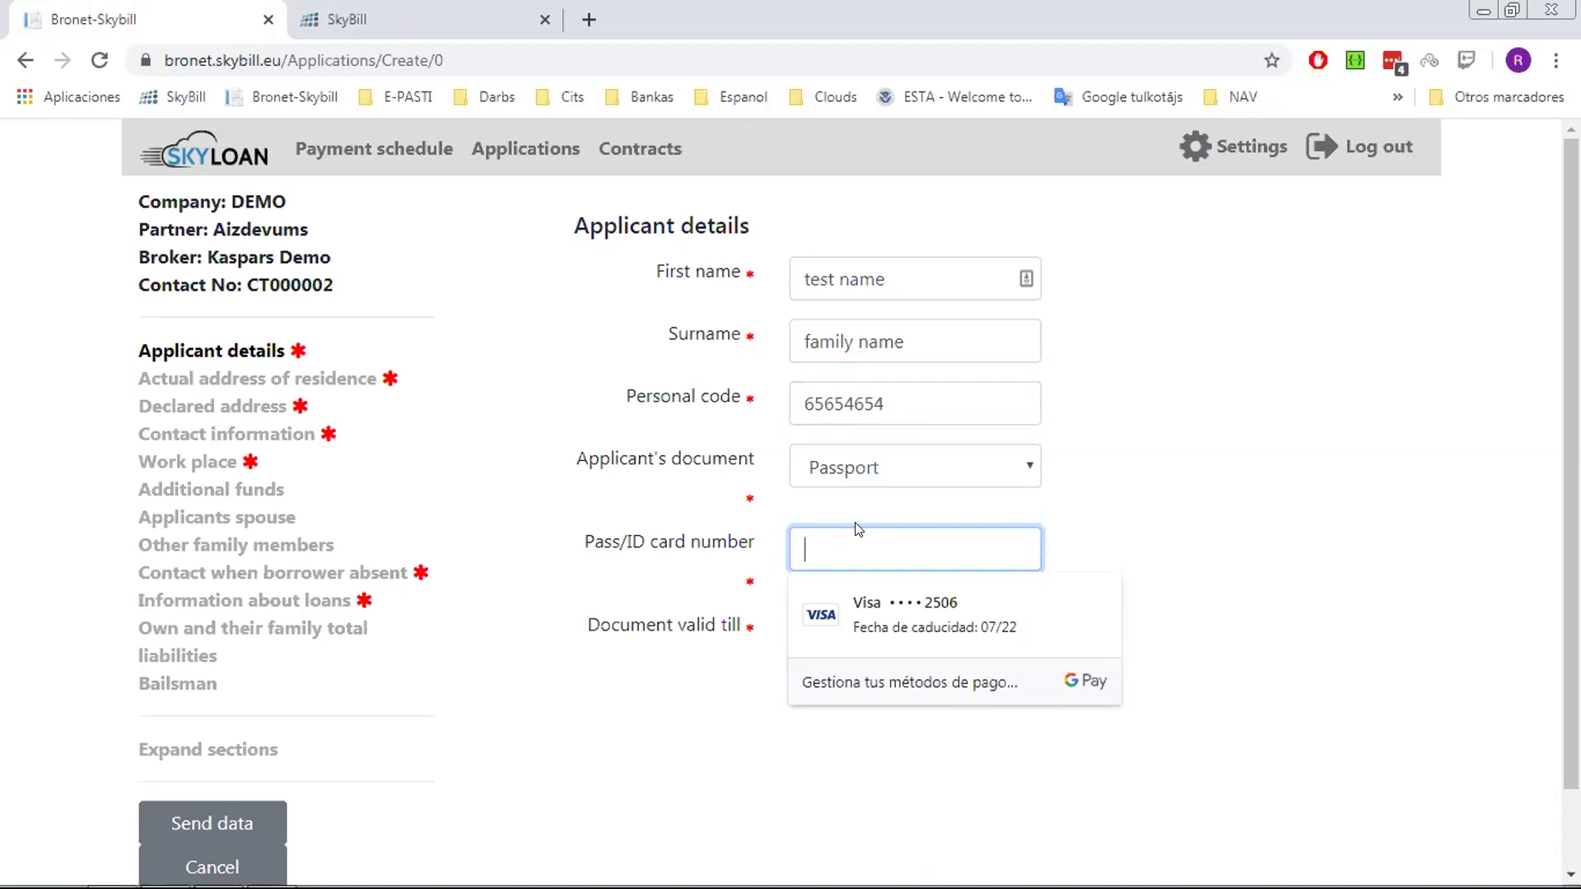
type("id654654564")
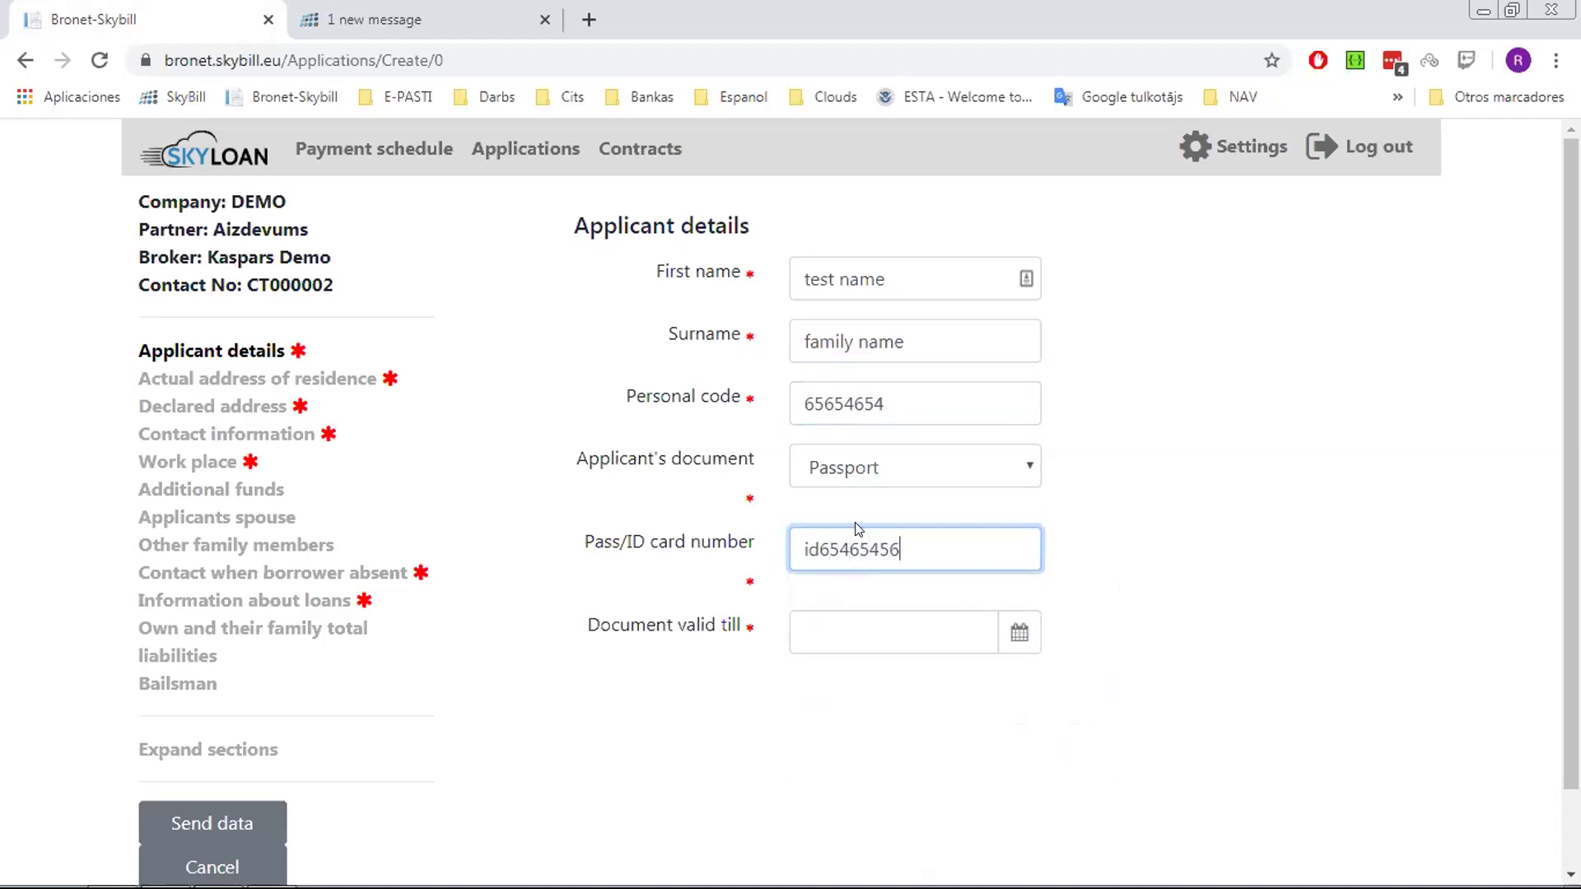
left_click(832, 624)
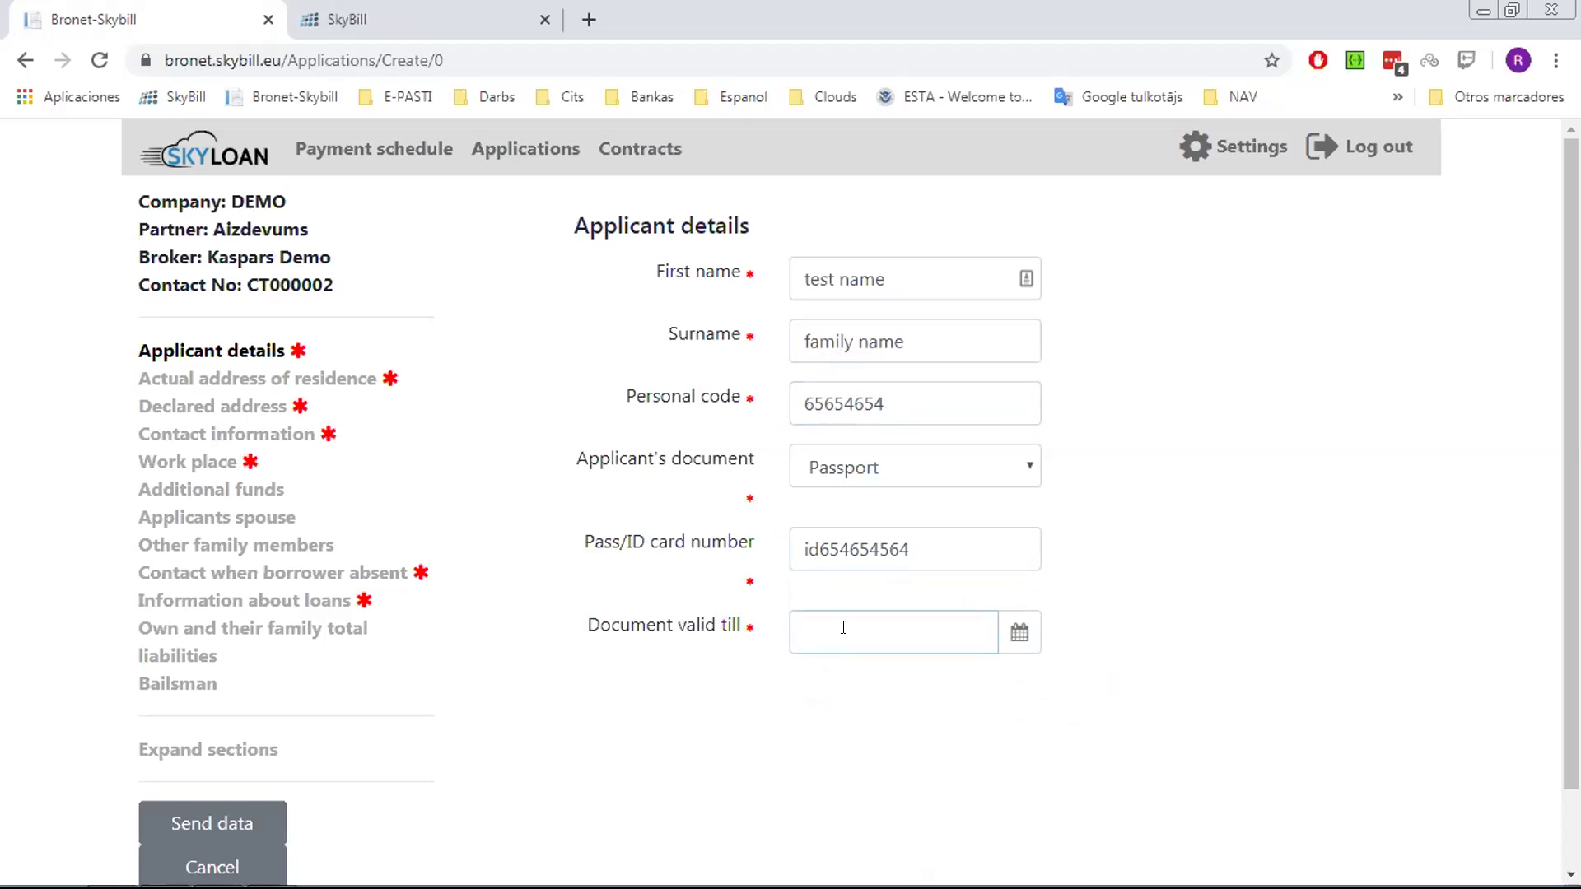
left_click(1022, 641)
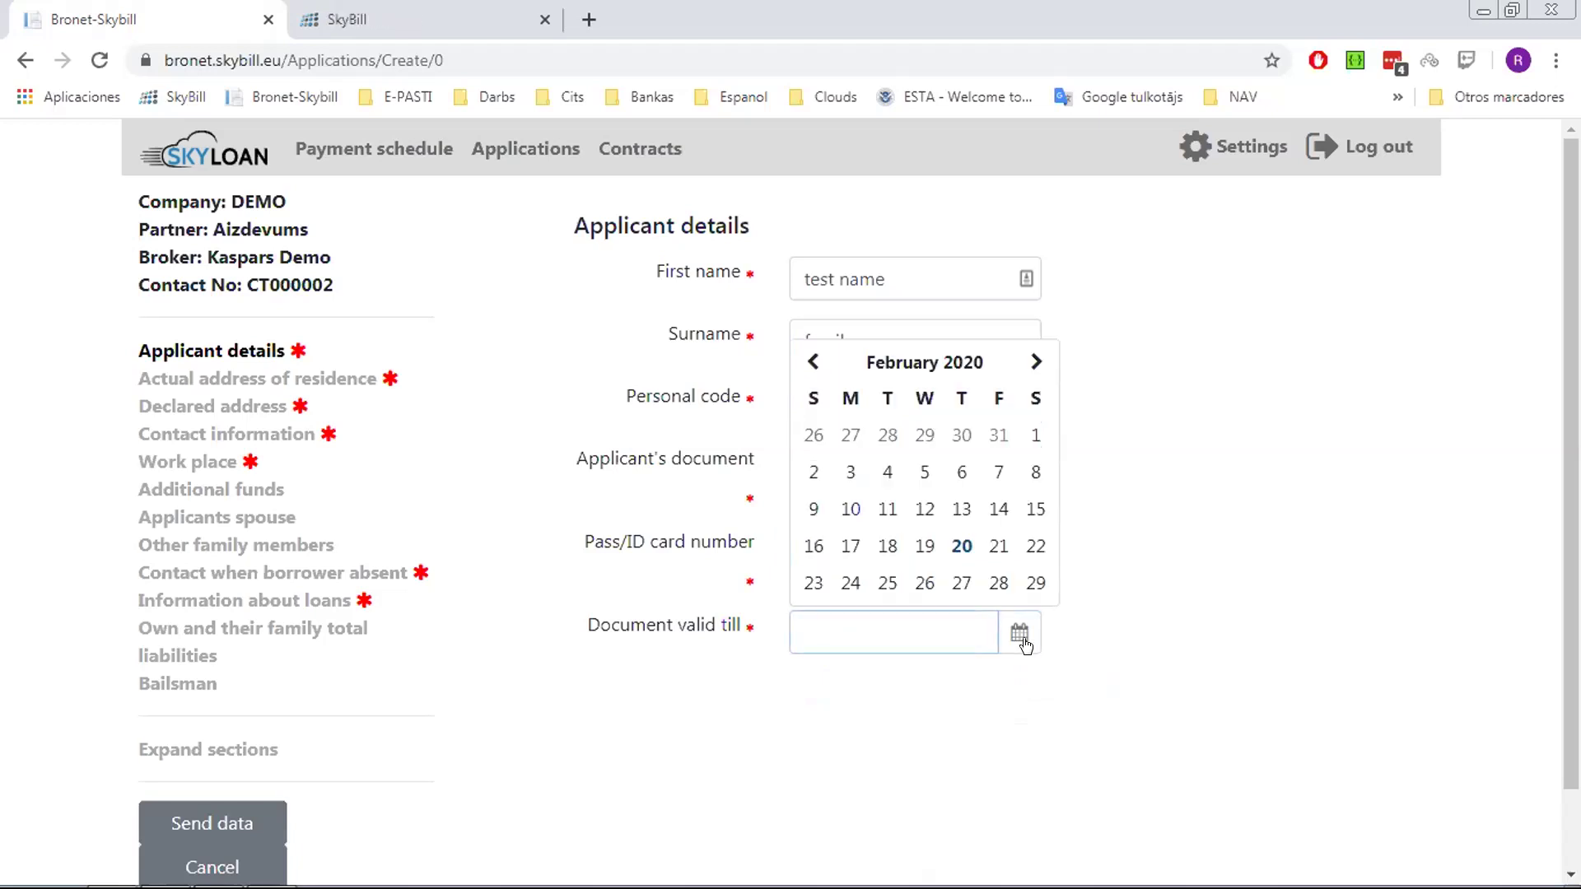
left_click(999, 548)
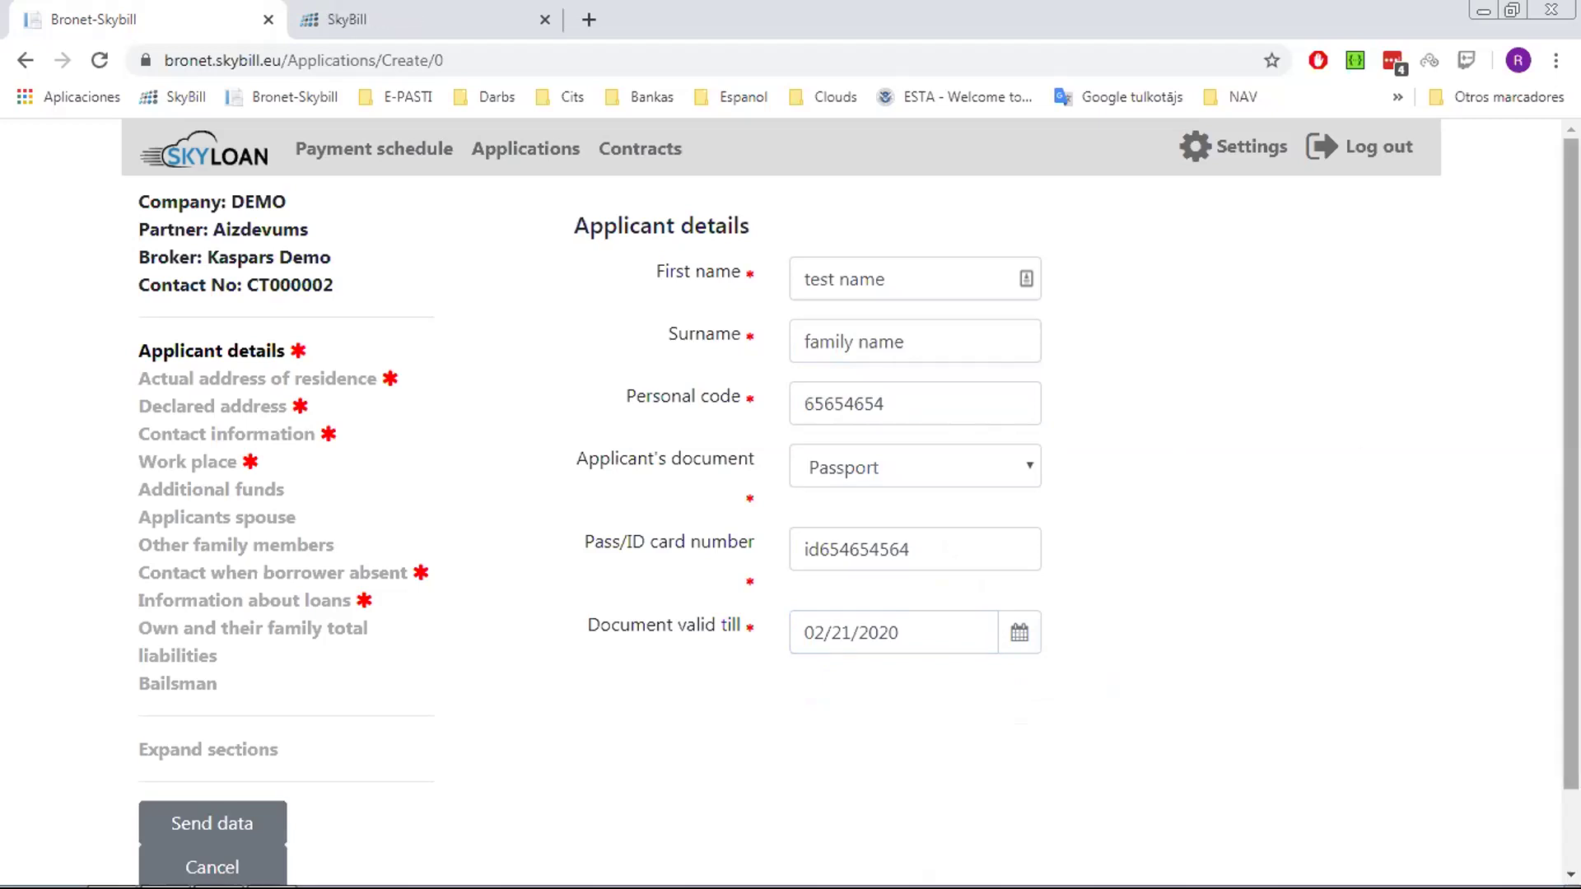
left_click_drag(1571, 382, 1571, 416)
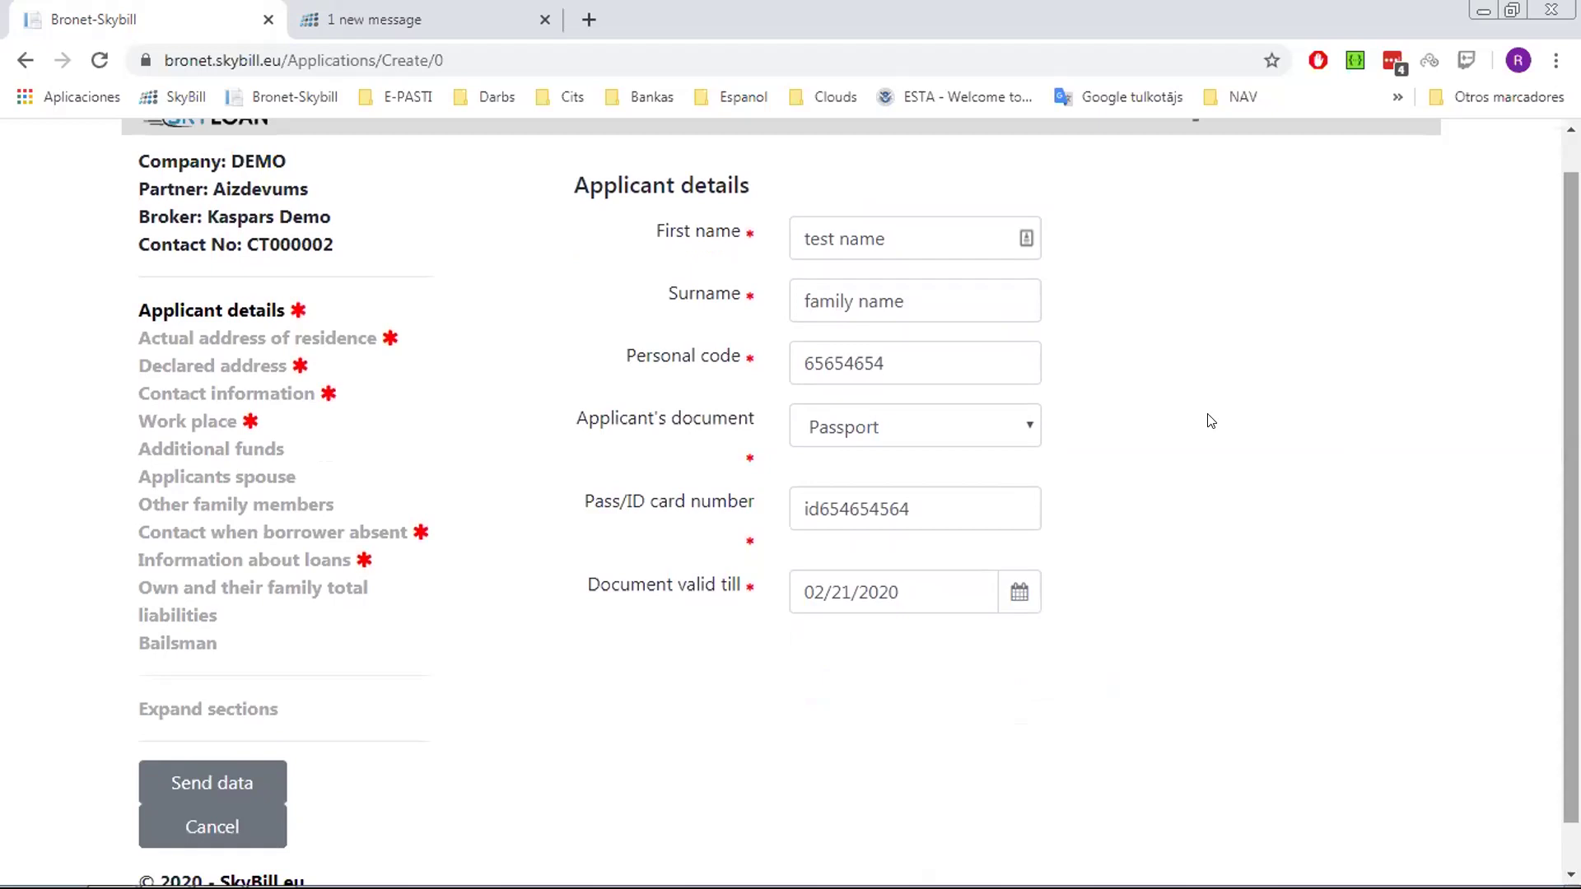
Autofill the actual residence address from a saved suggestion and set the area to South Africa
left_click(327, 340)
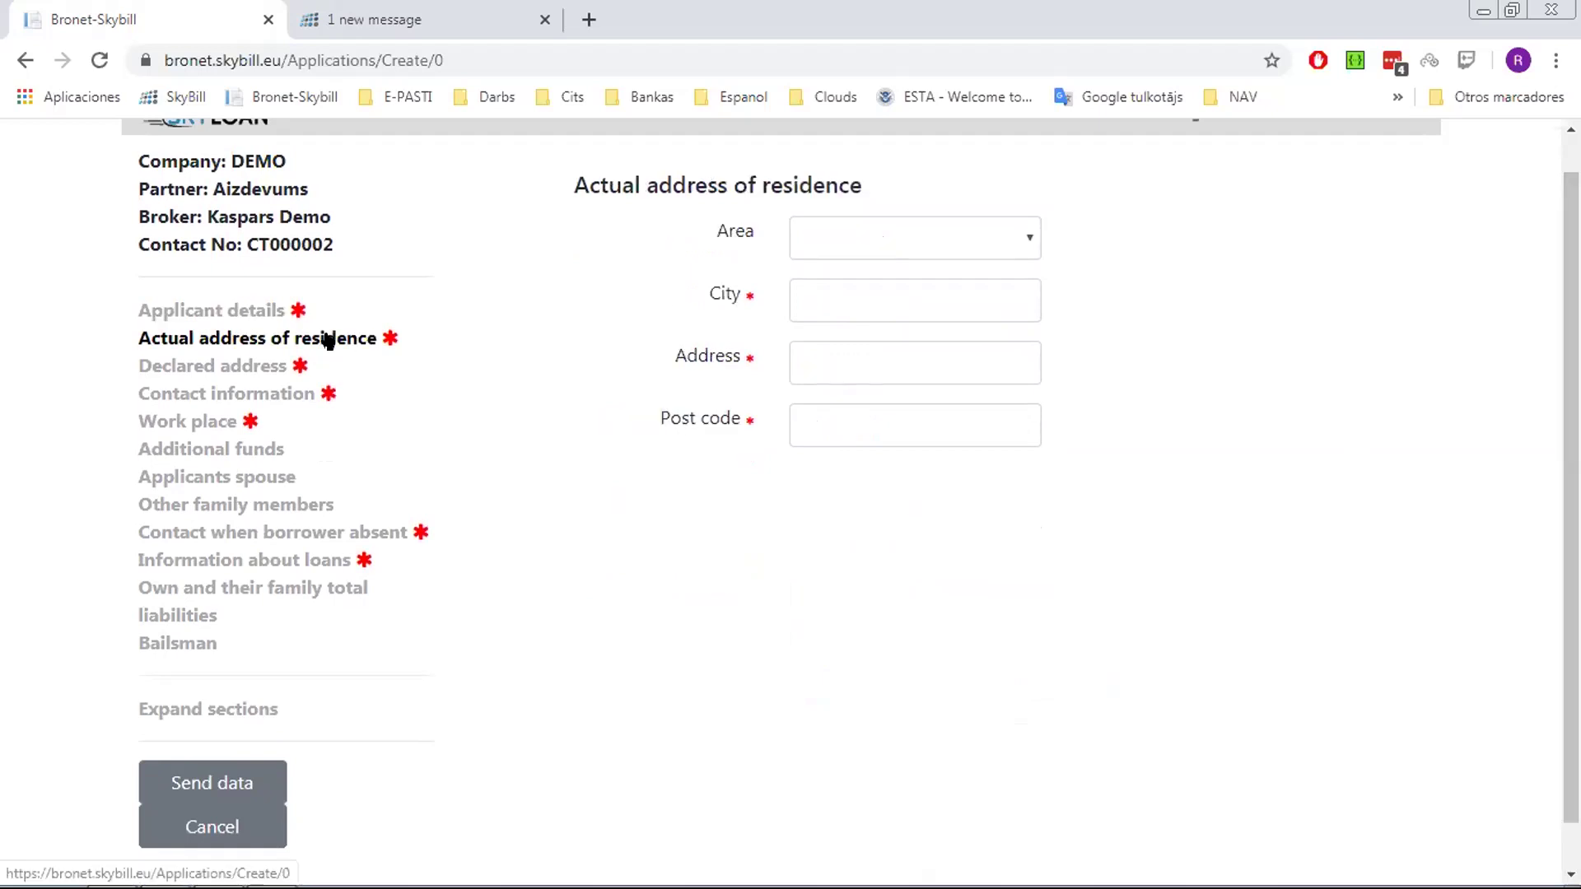
left_click(861, 302)
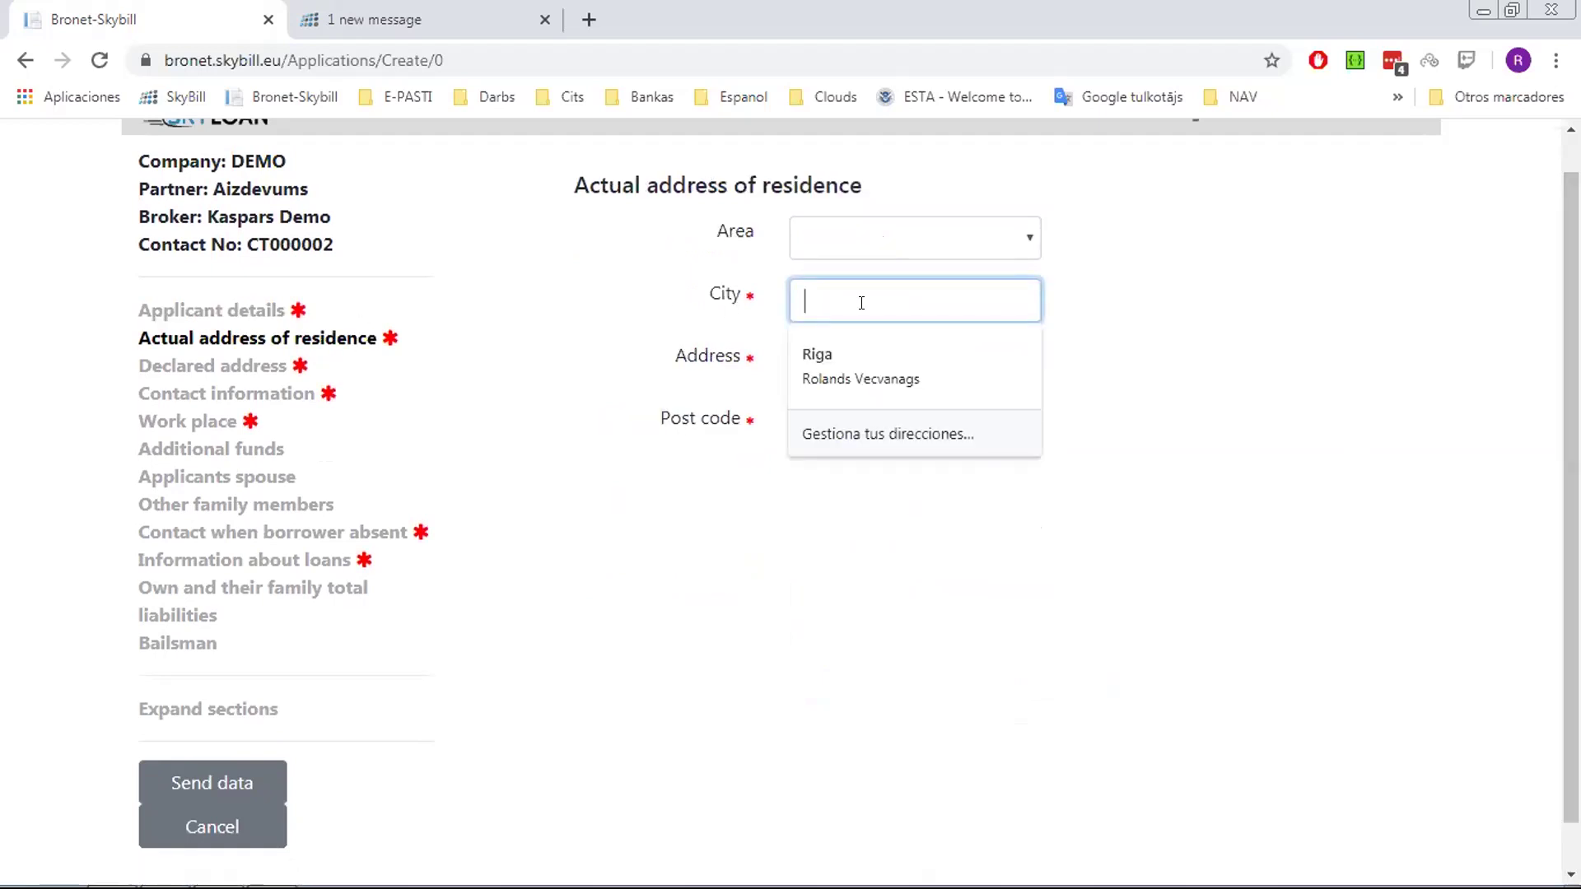
left_click(841, 356)
left_click(1008, 239)
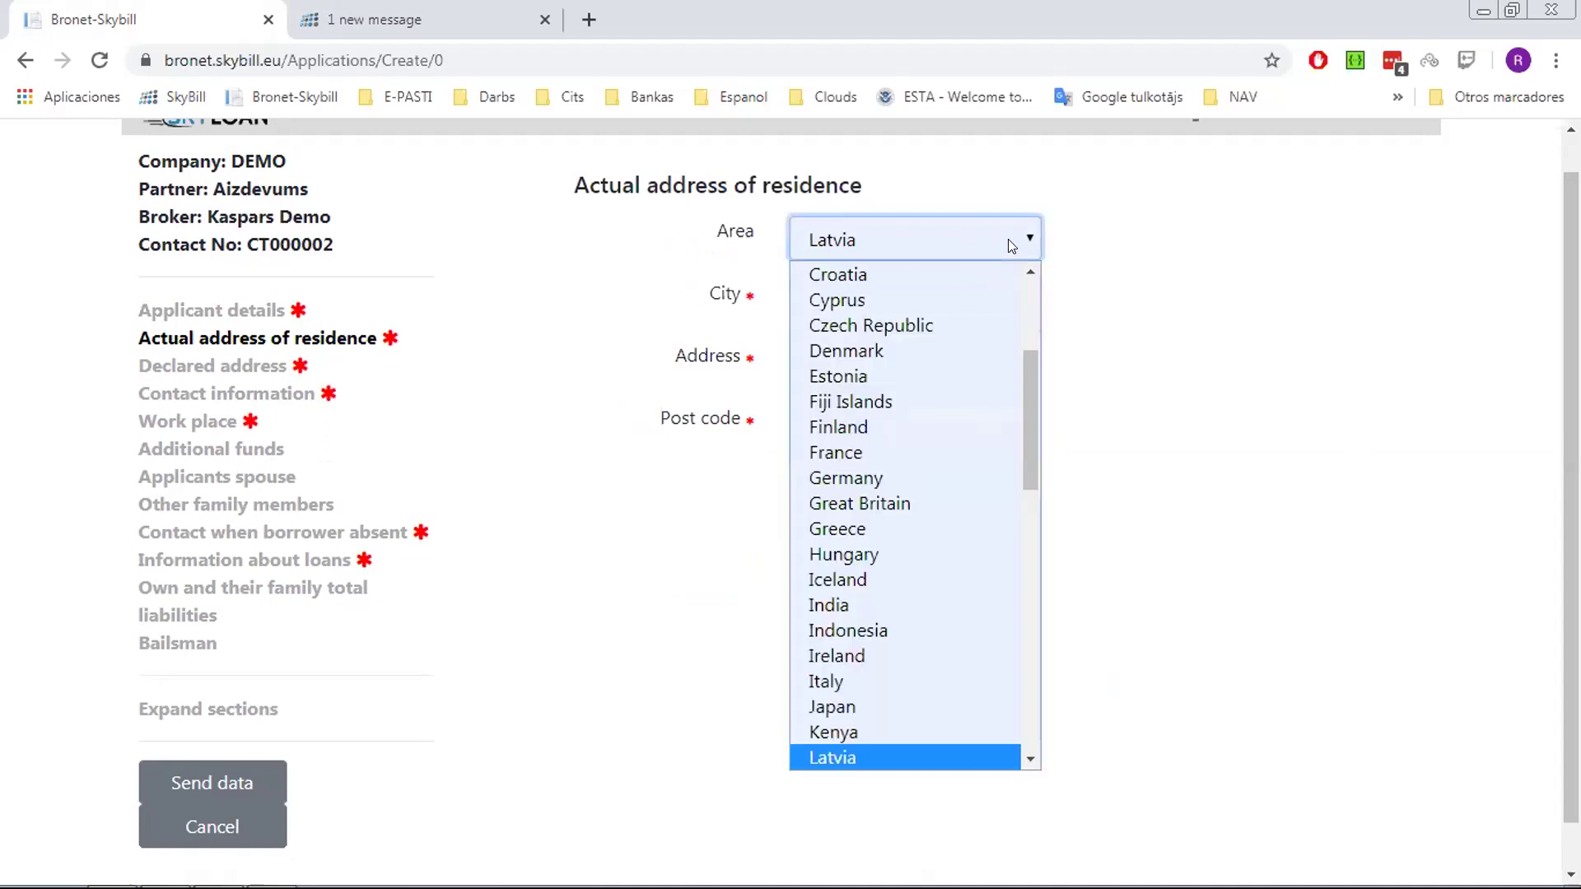
key("s")
key("Page_Down")
key("Up")
key("Up")
key("Up")
key("Up")
key("Up")
key("Up")
key("Up")
key("Up")
key("Up")
key("Up")
key("Up")
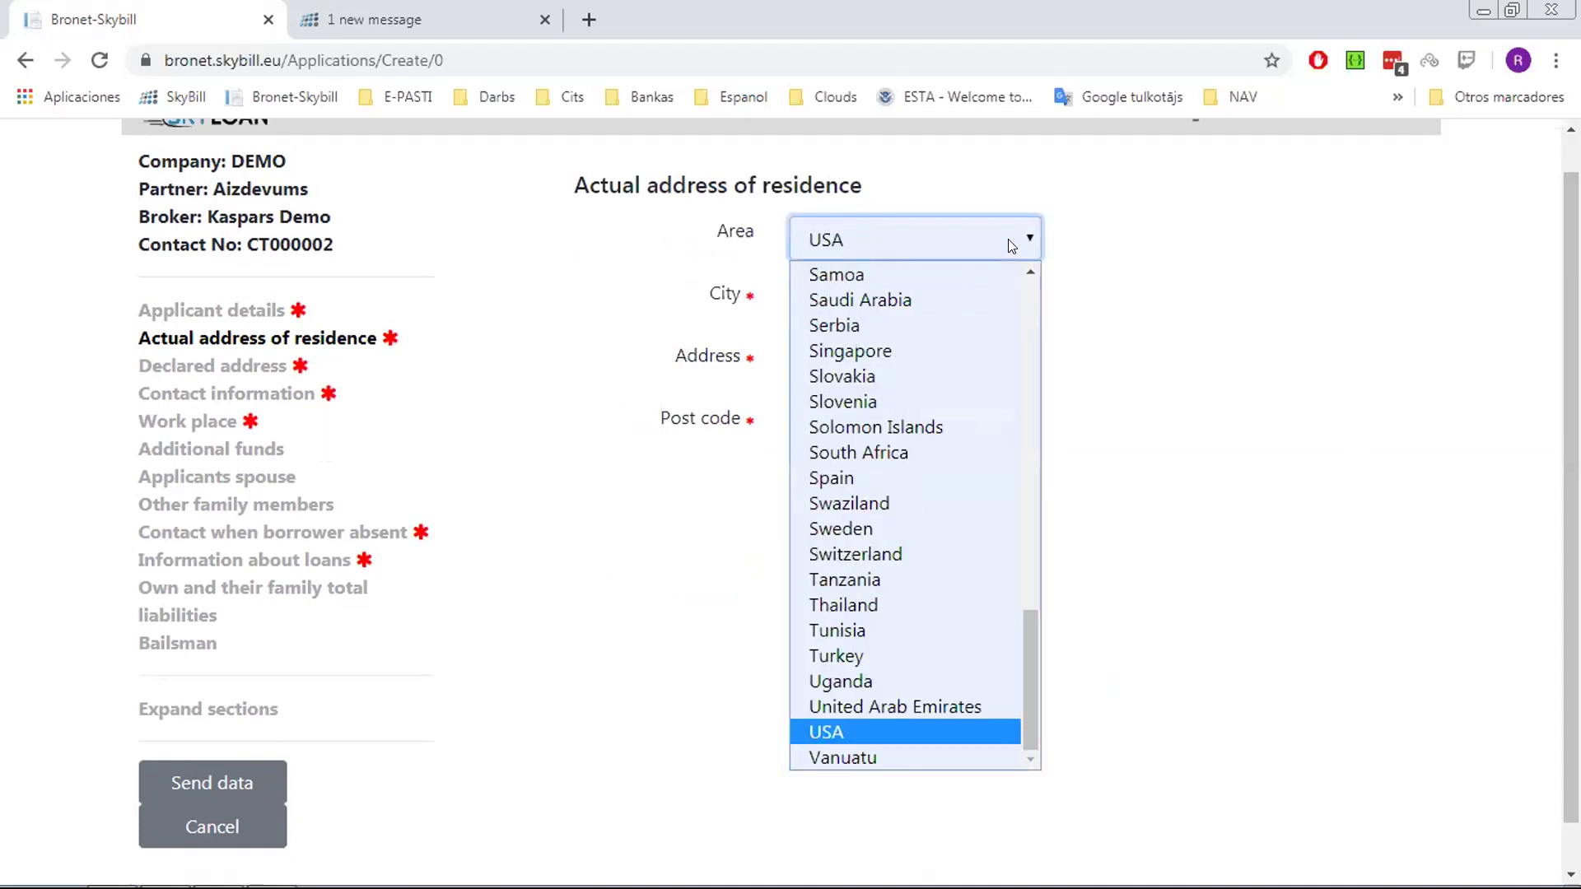
key("Up")
key("Down")
key("Up")
key("Up")
key("Up")
key("Up")
key("Up")
key("Up")
key("Up")
key("Up")
key("Up")
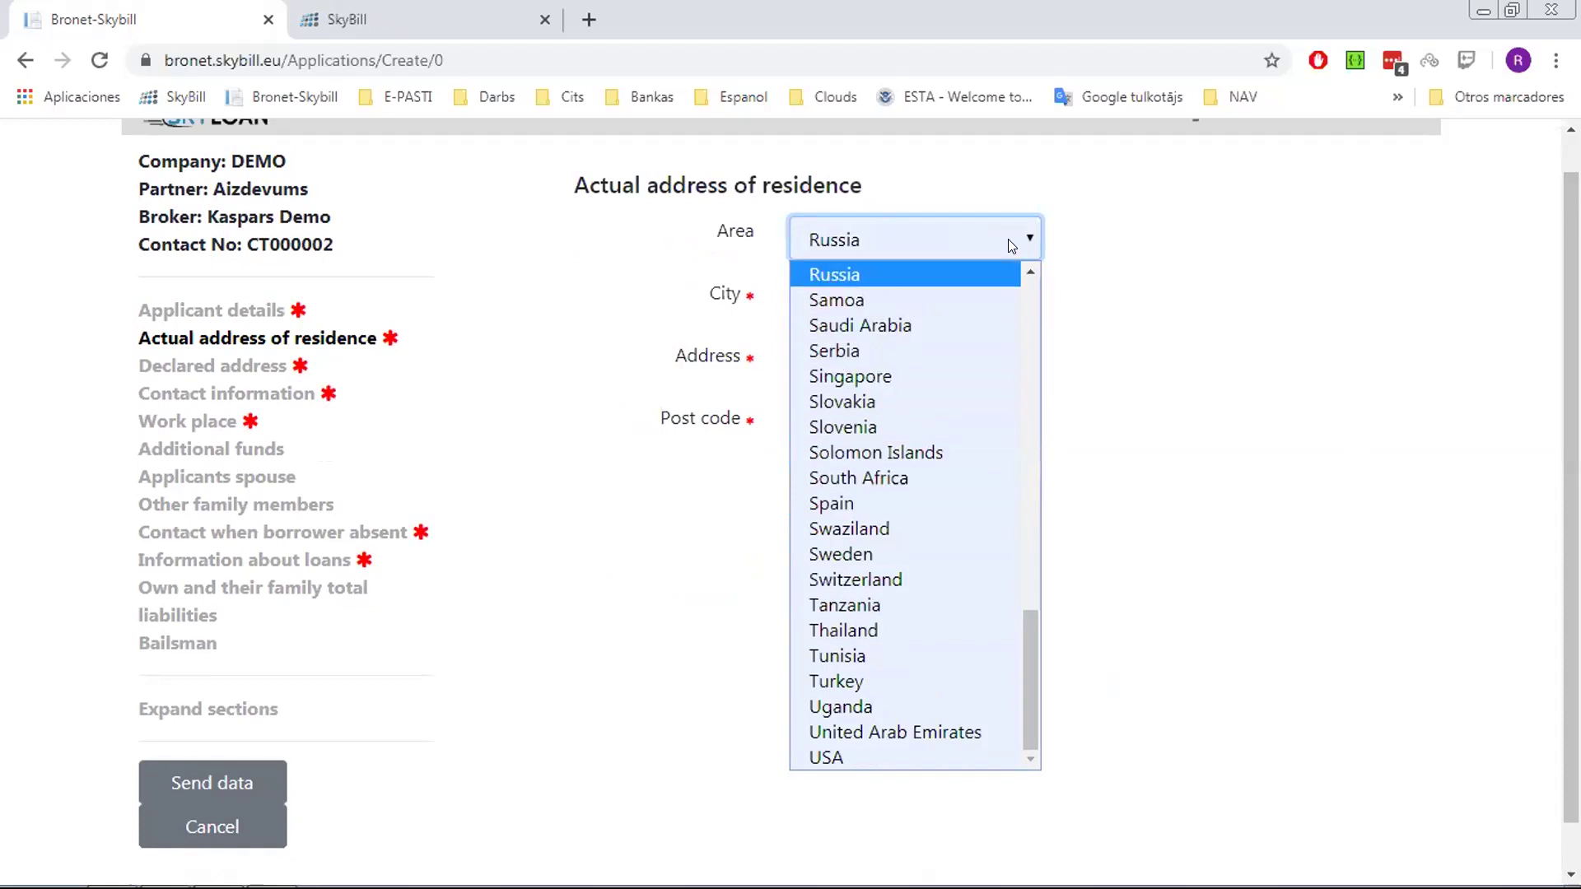
key("Down")
key("Up")
key("Down")
key("Down")
key("Down")
key("Down")
key("Down")
key("Down")
key("Down")
key("Down")
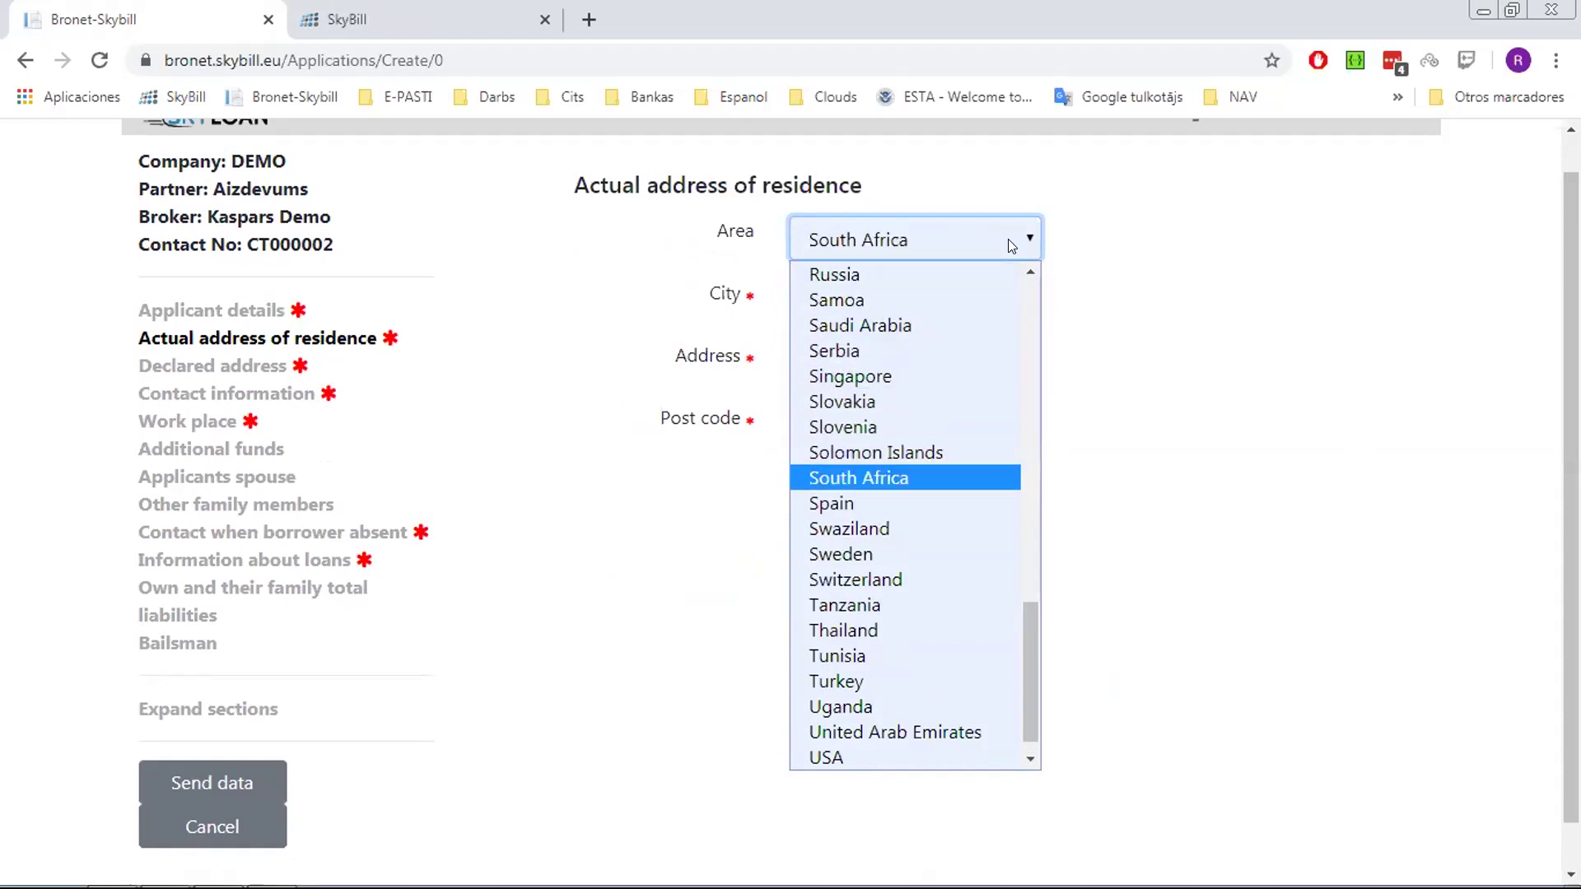
key("Return")
Correct the residence city and enter the street address
left_click(885, 349)
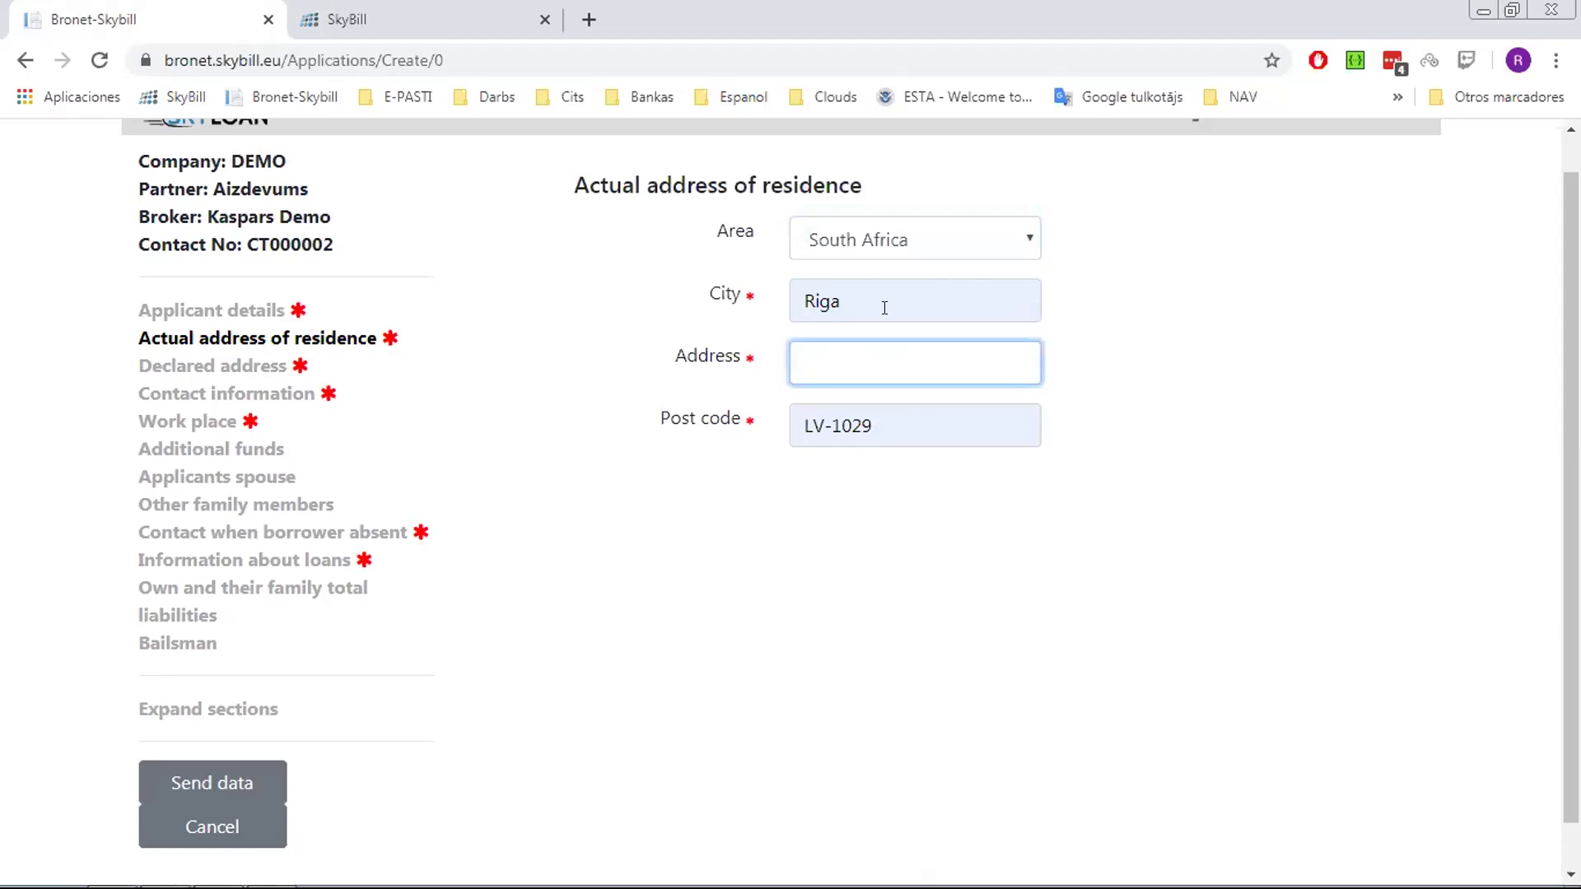
left_click(885, 308)
key("BackSpace")
key("BackSpace")
key("BackSpace")
key("BackSpace")
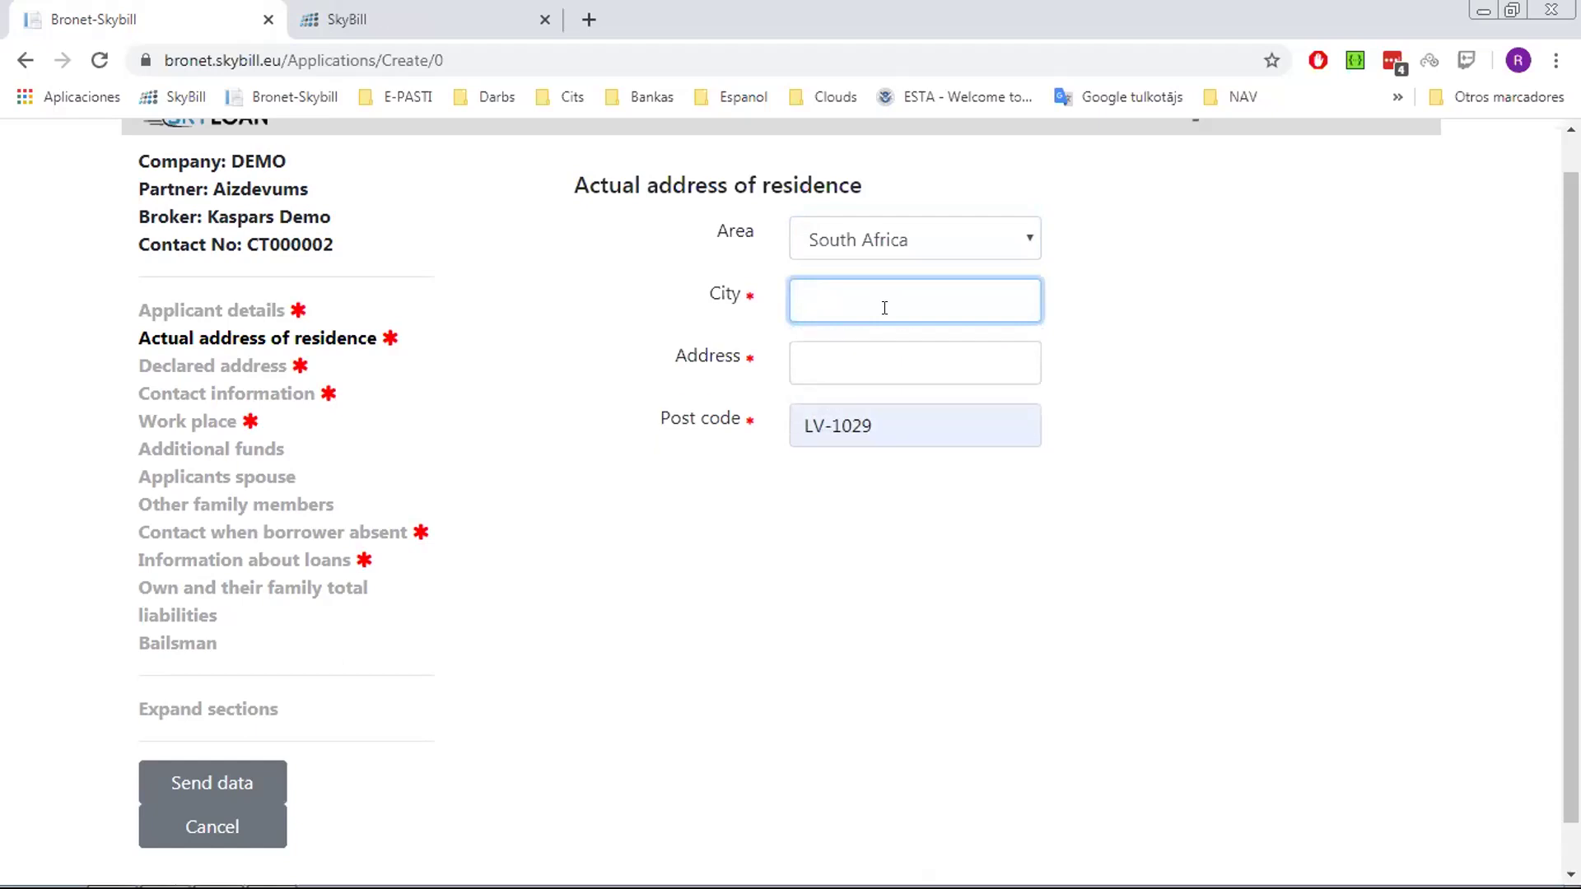
key("BackSpace")
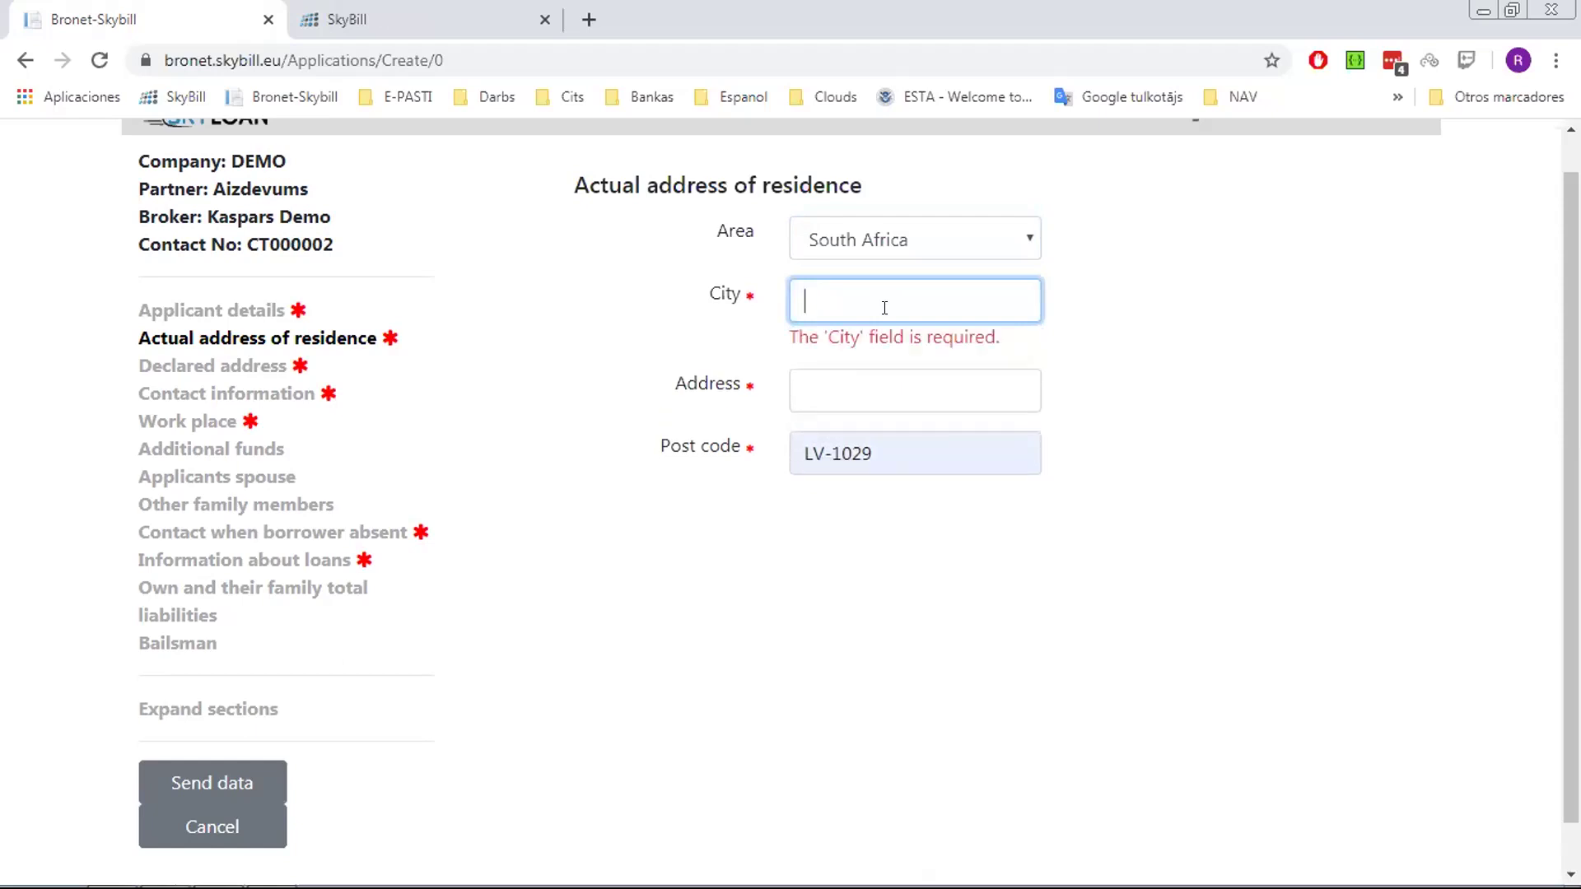
type("k")
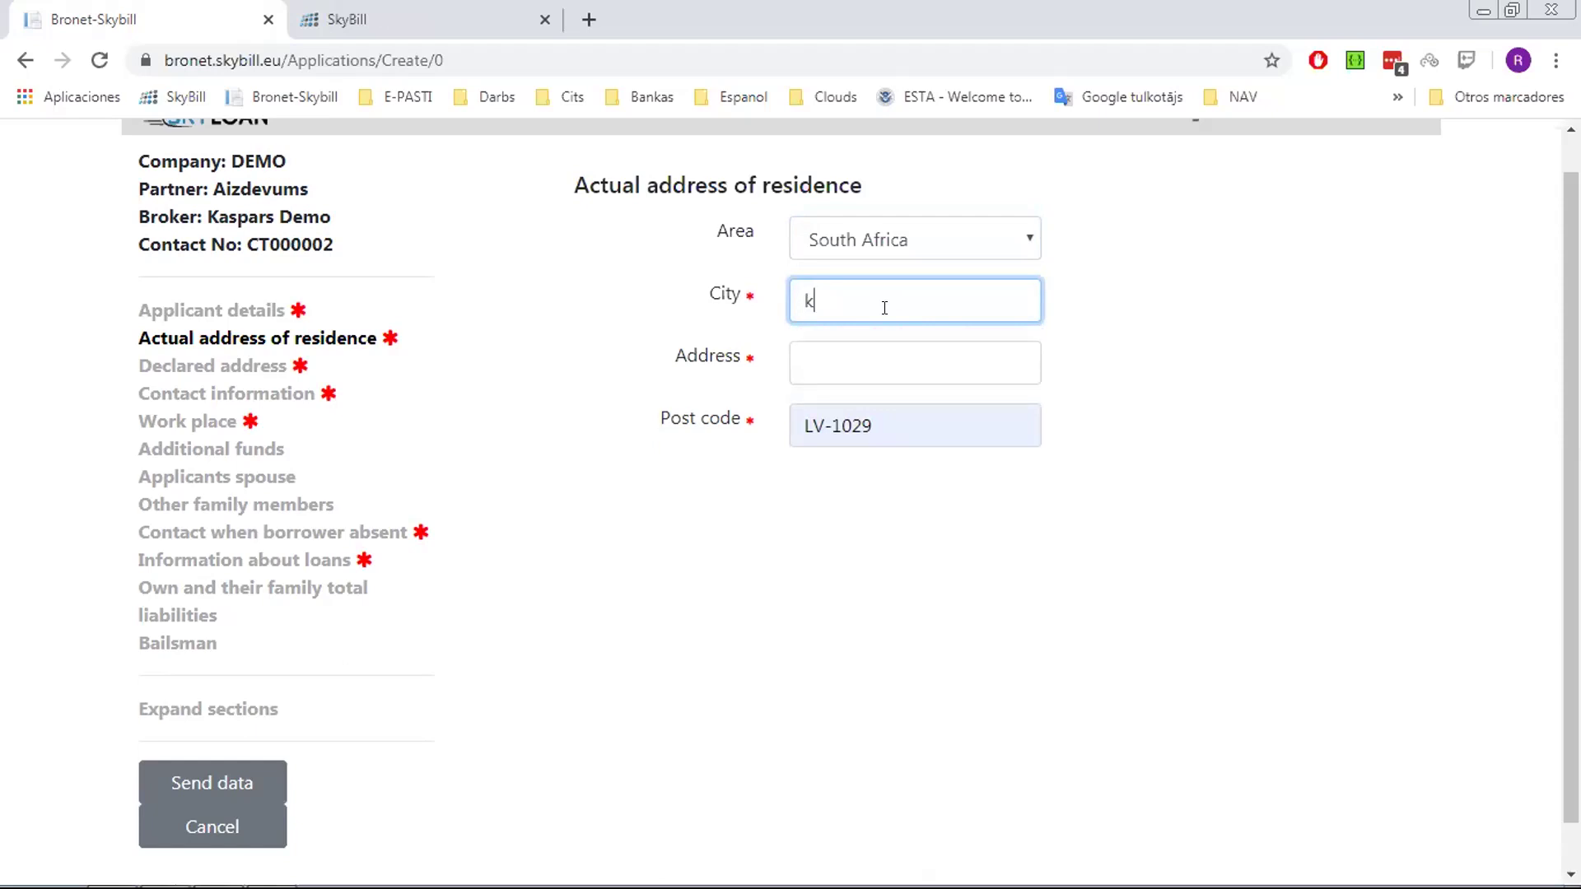
type("r")
key("BackSpace")
key("BackSpace")
type("capetow")
key("Tab")
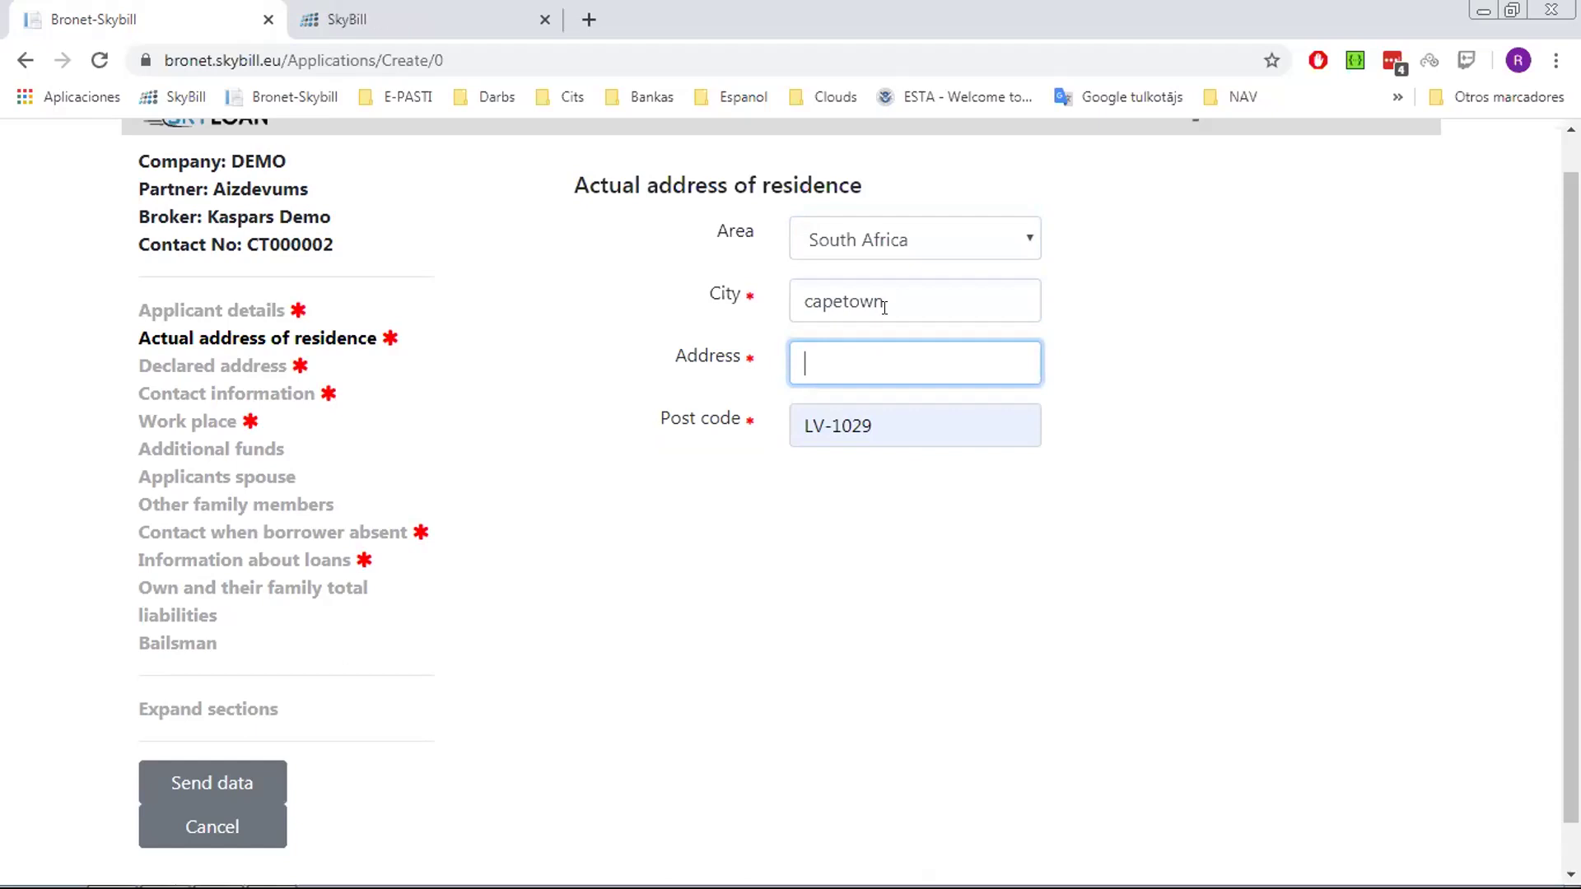
type("street 3")
Mark the declared address as coinciding with the actual address and enter the applicant's mobile number
left_click(231, 362)
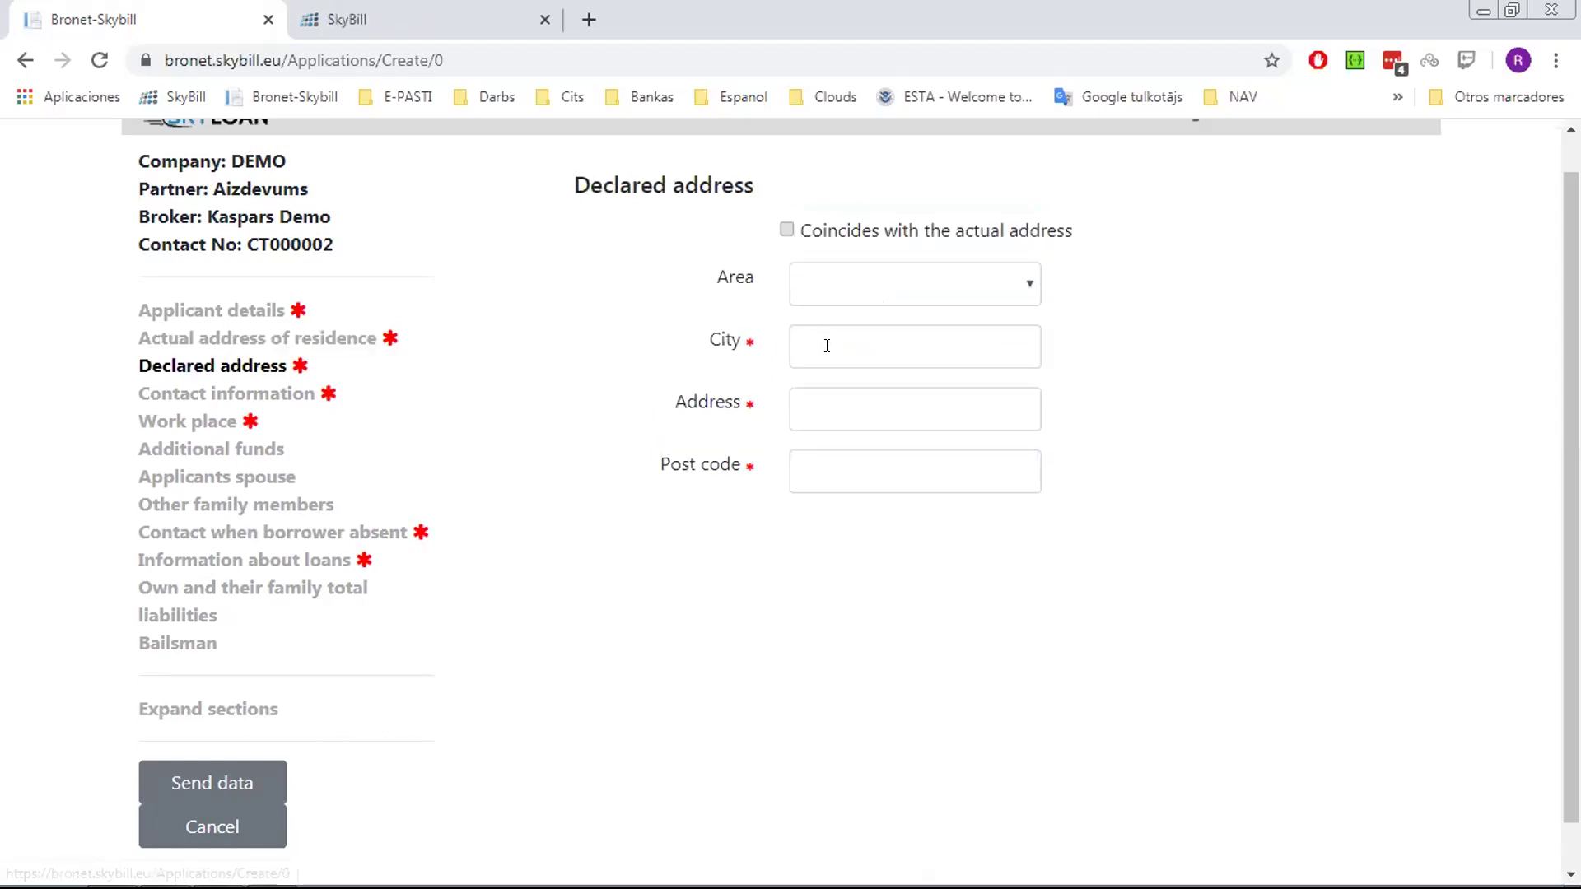
left_click(786, 230)
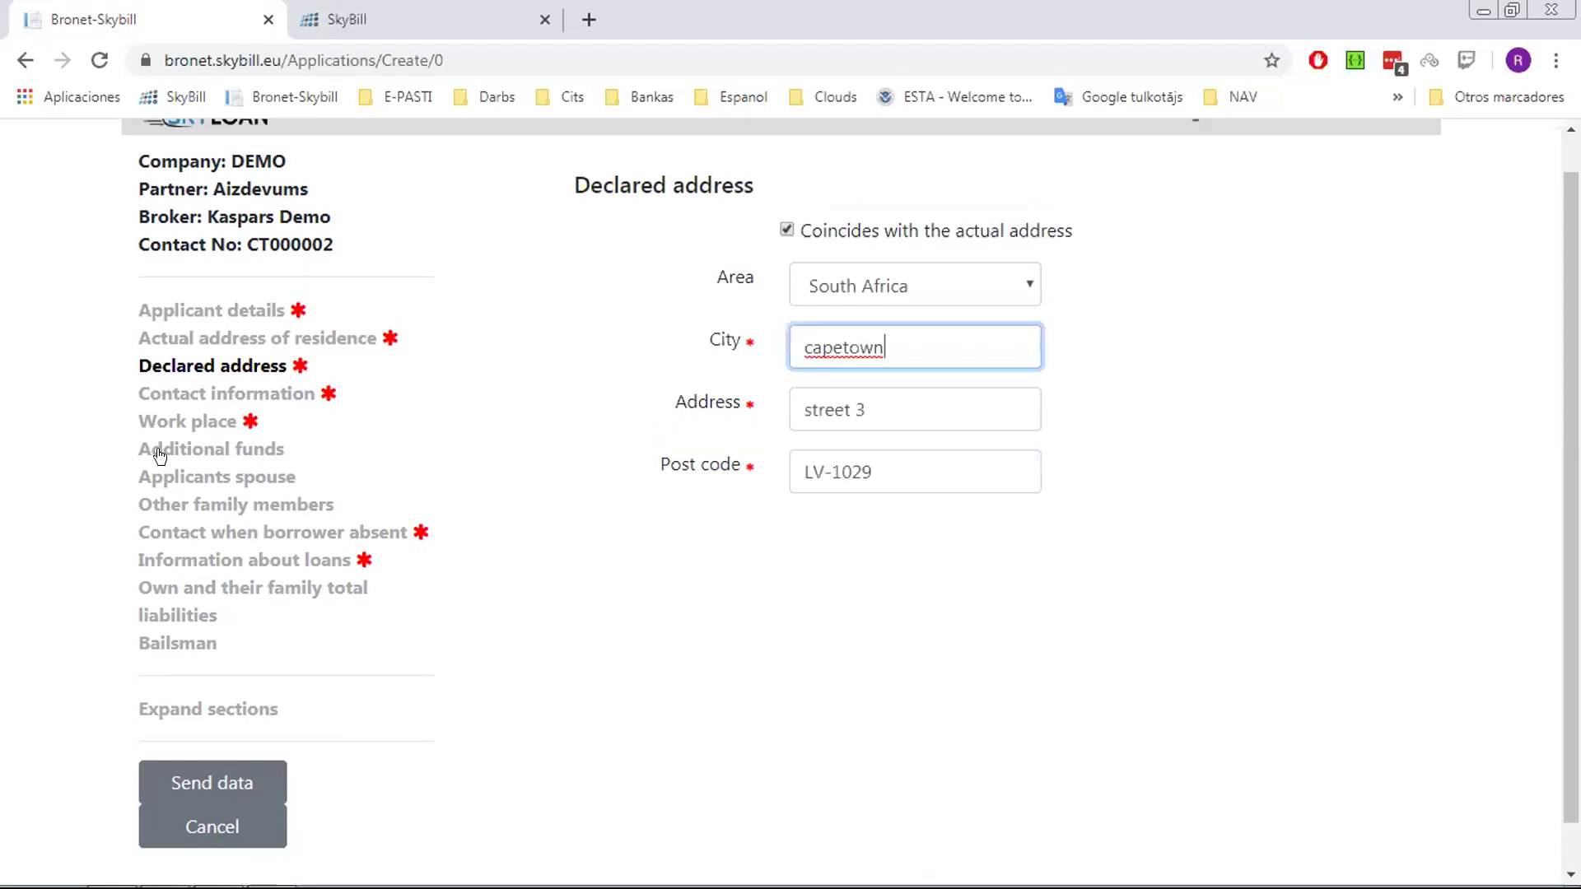
left_click(208, 401)
left_click(844, 367)
type("87687678678")
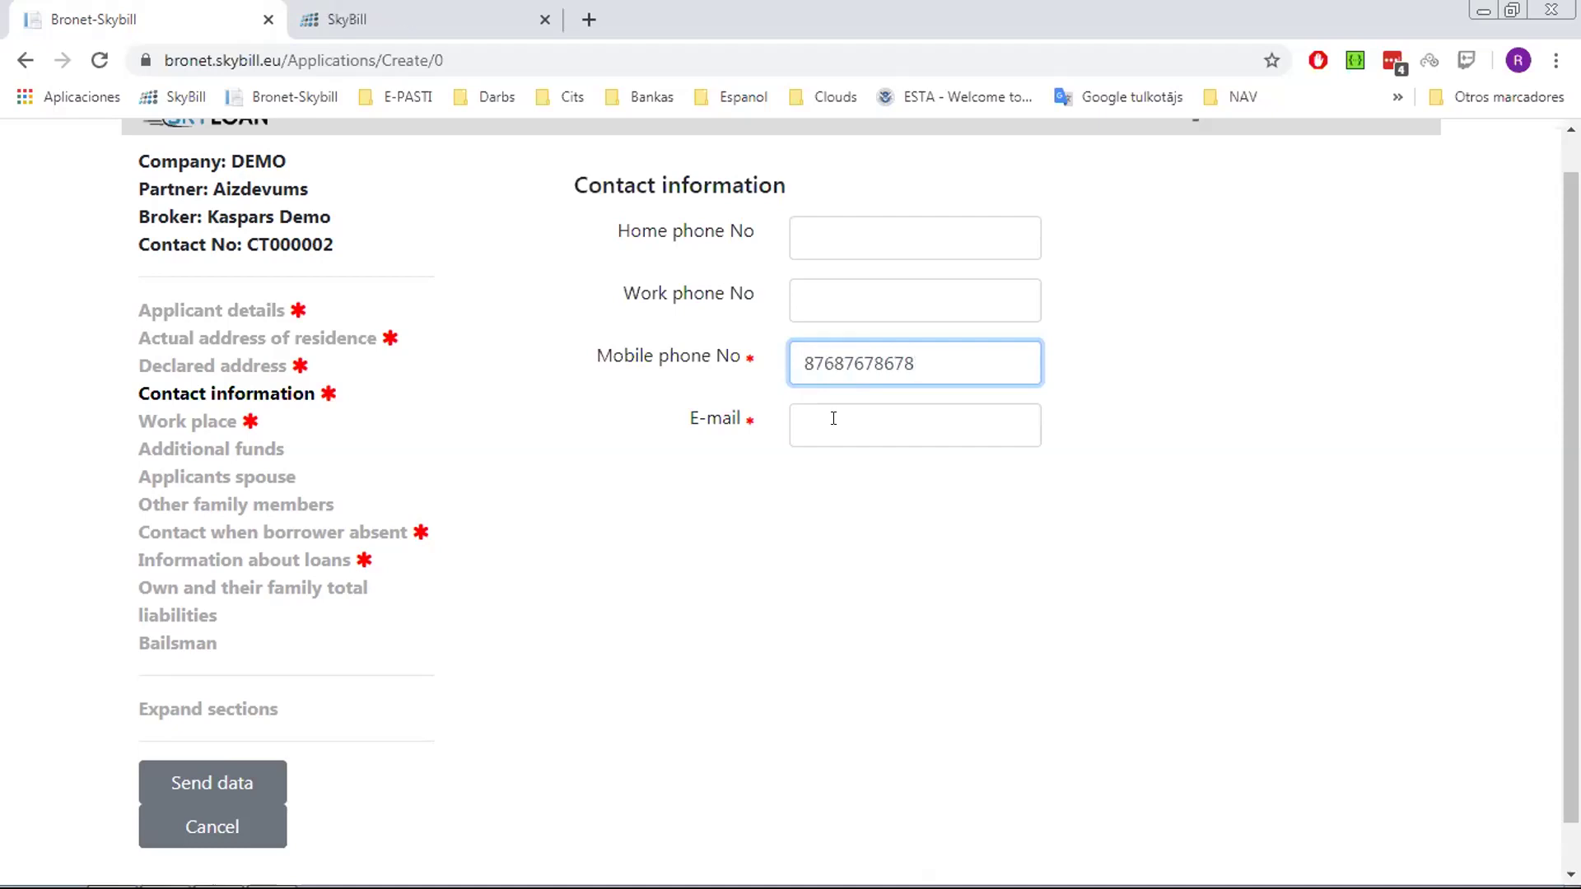
Fill in the applicant's e-mail from a saved suggestion and start the Work place details
left_click(836, 421)
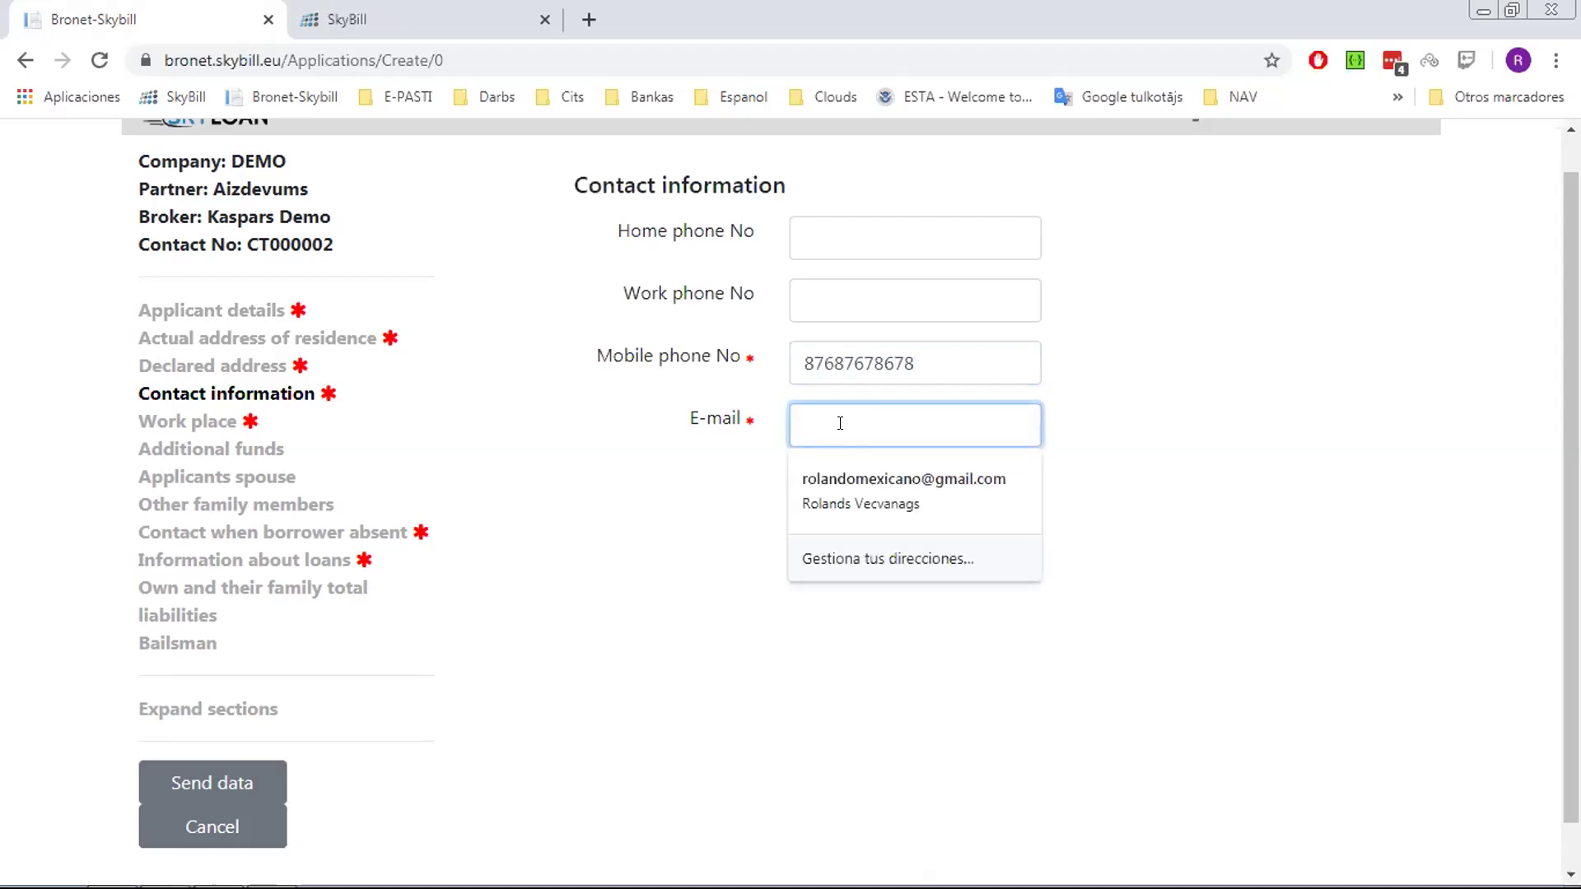
left_click(882, 487)
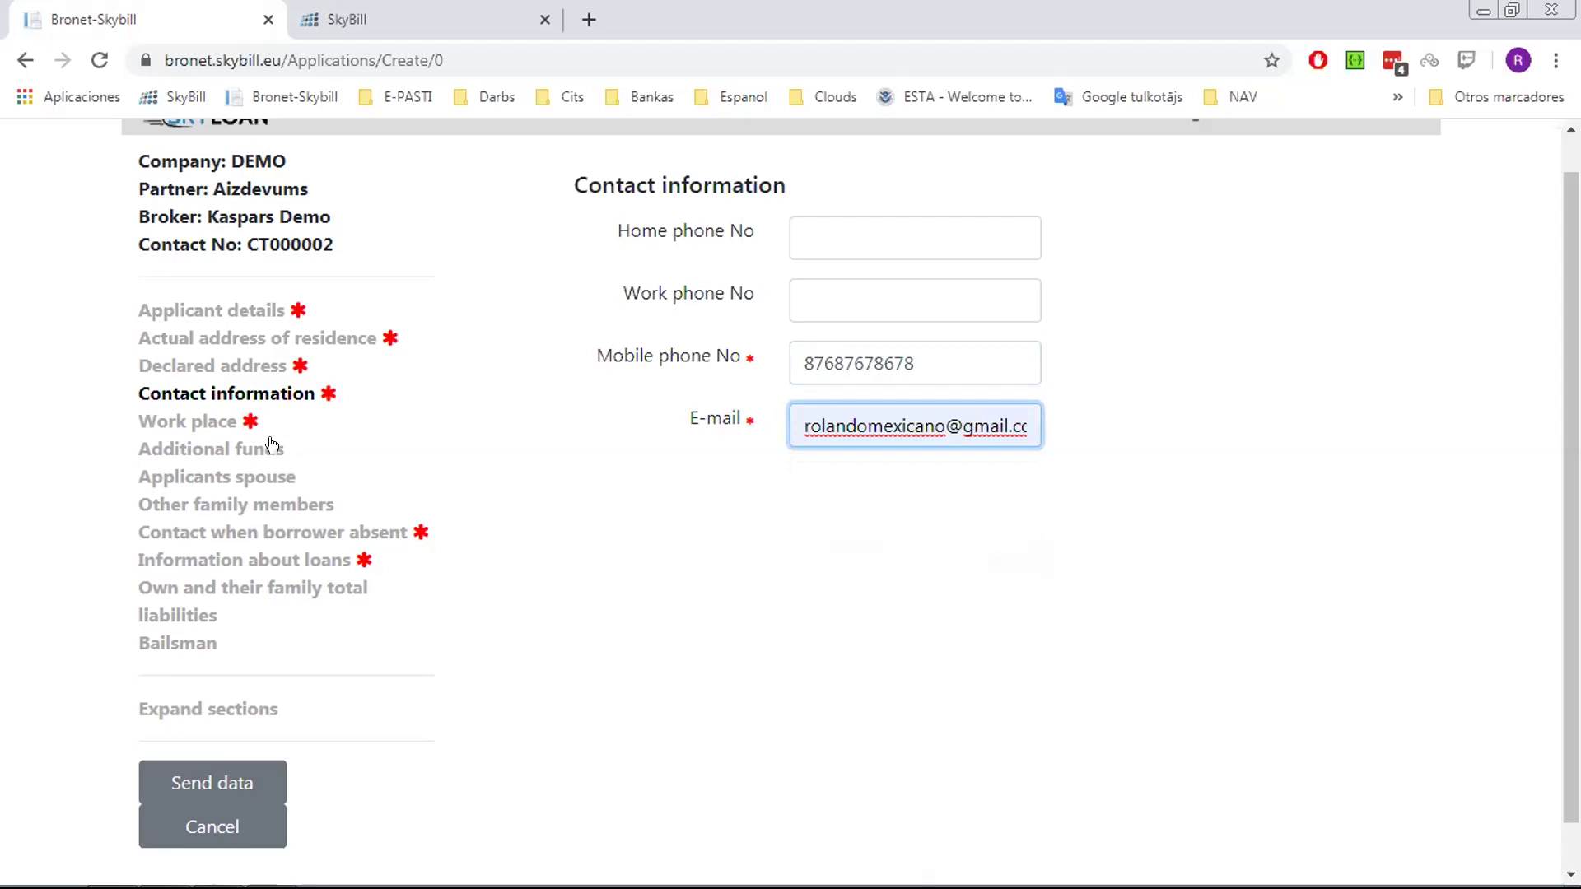
left_click(196, 418)
left_click(864, 236)
Enter work place 'test company', position 'ceo', 60 months' experience and salary 10000
type("t")
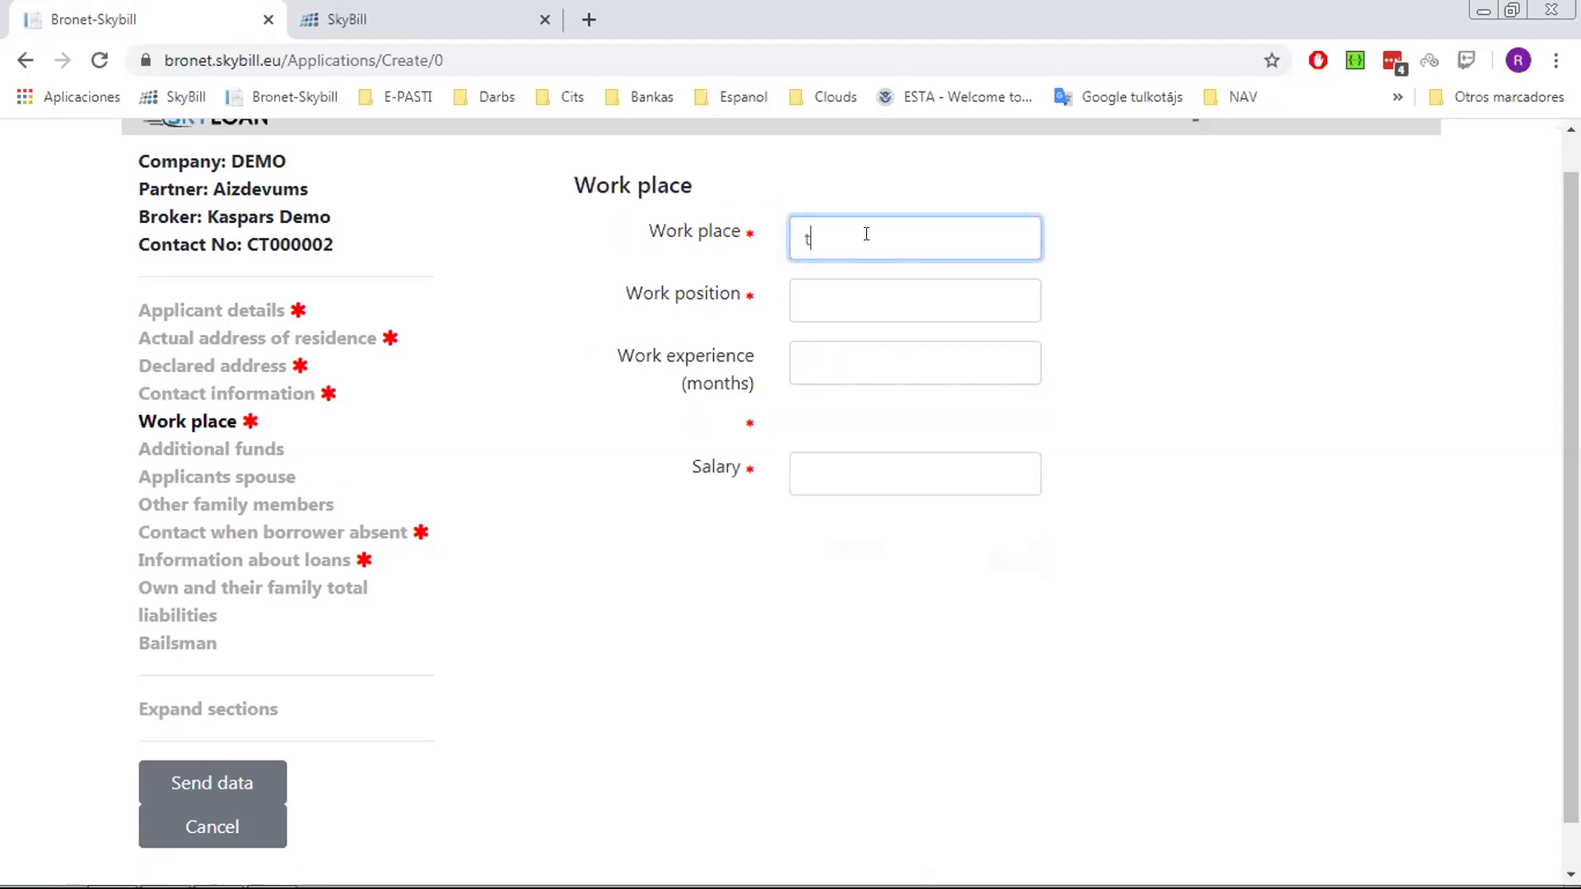
type("est company")
key("Tab")
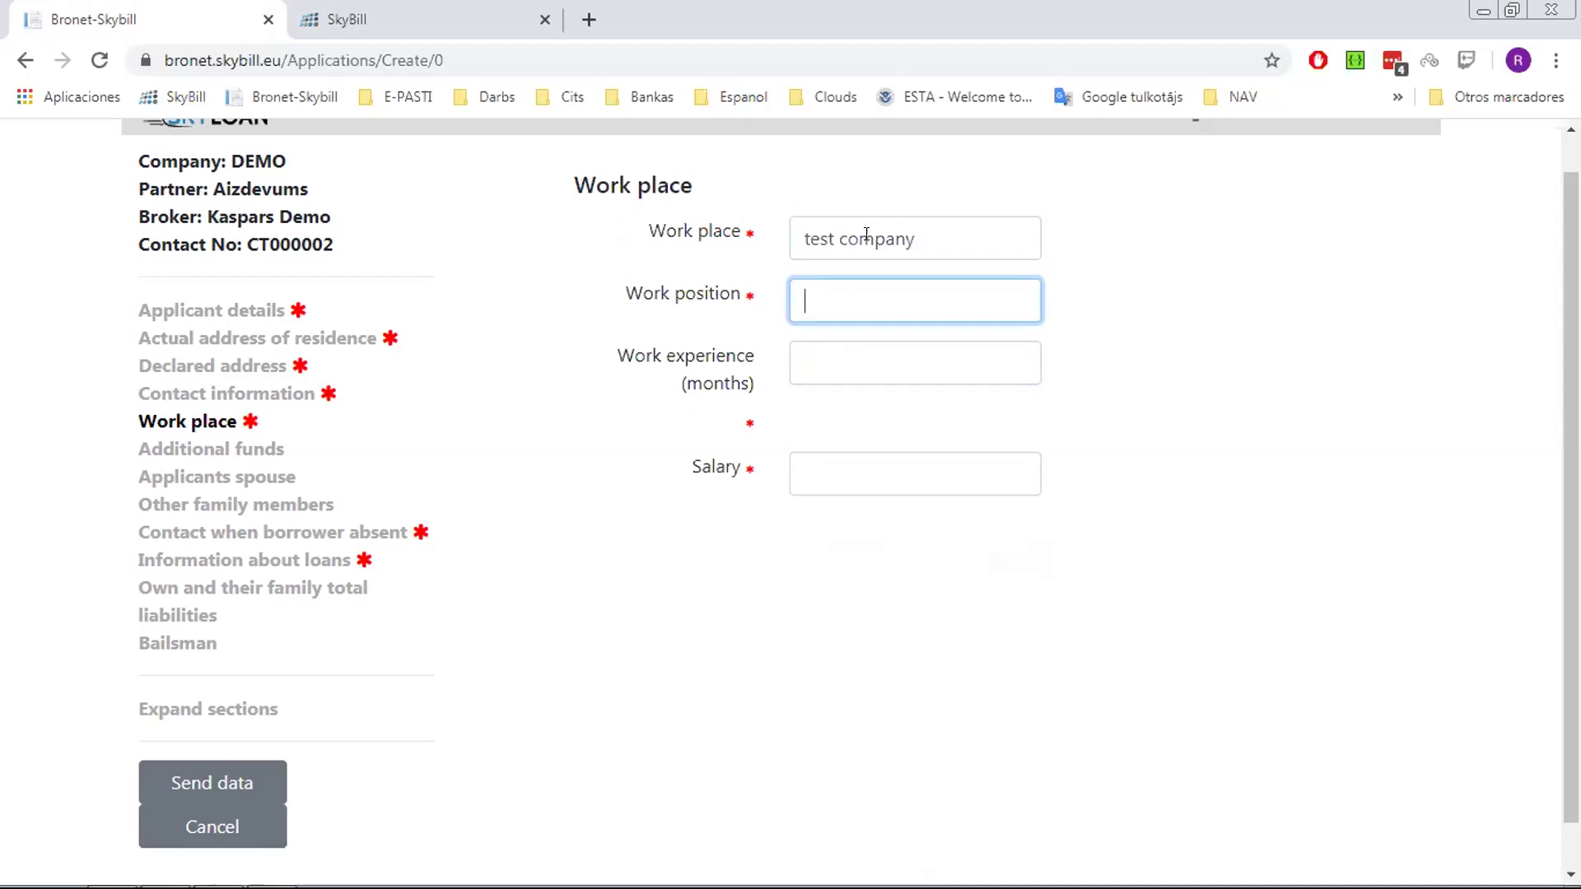
type("ceo")
key("Tab")
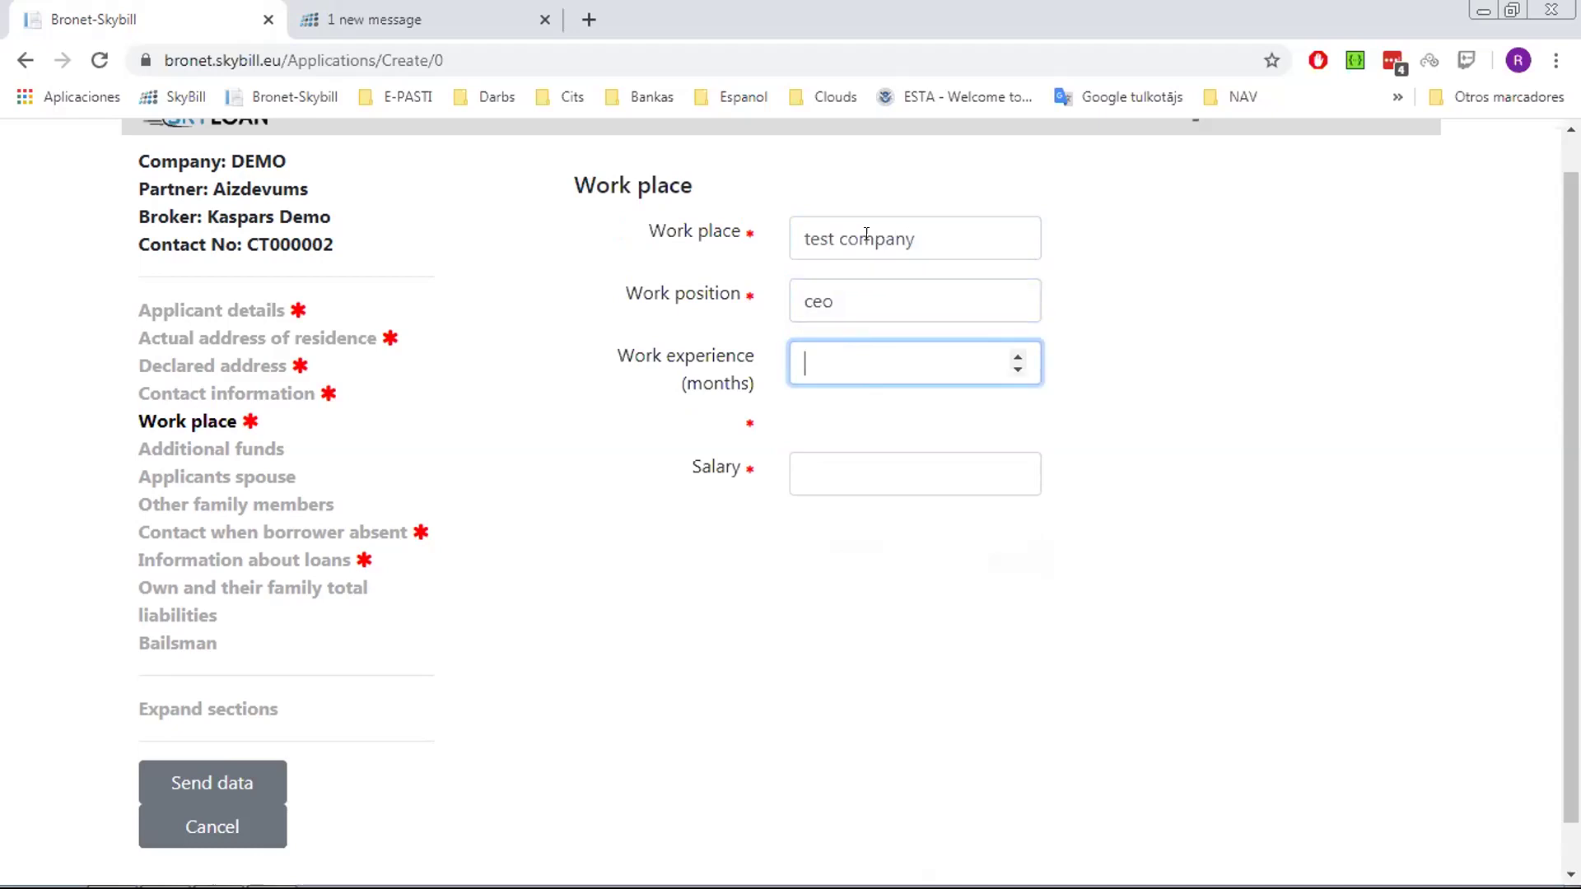
type("60")
key("Tab")
type("10000")
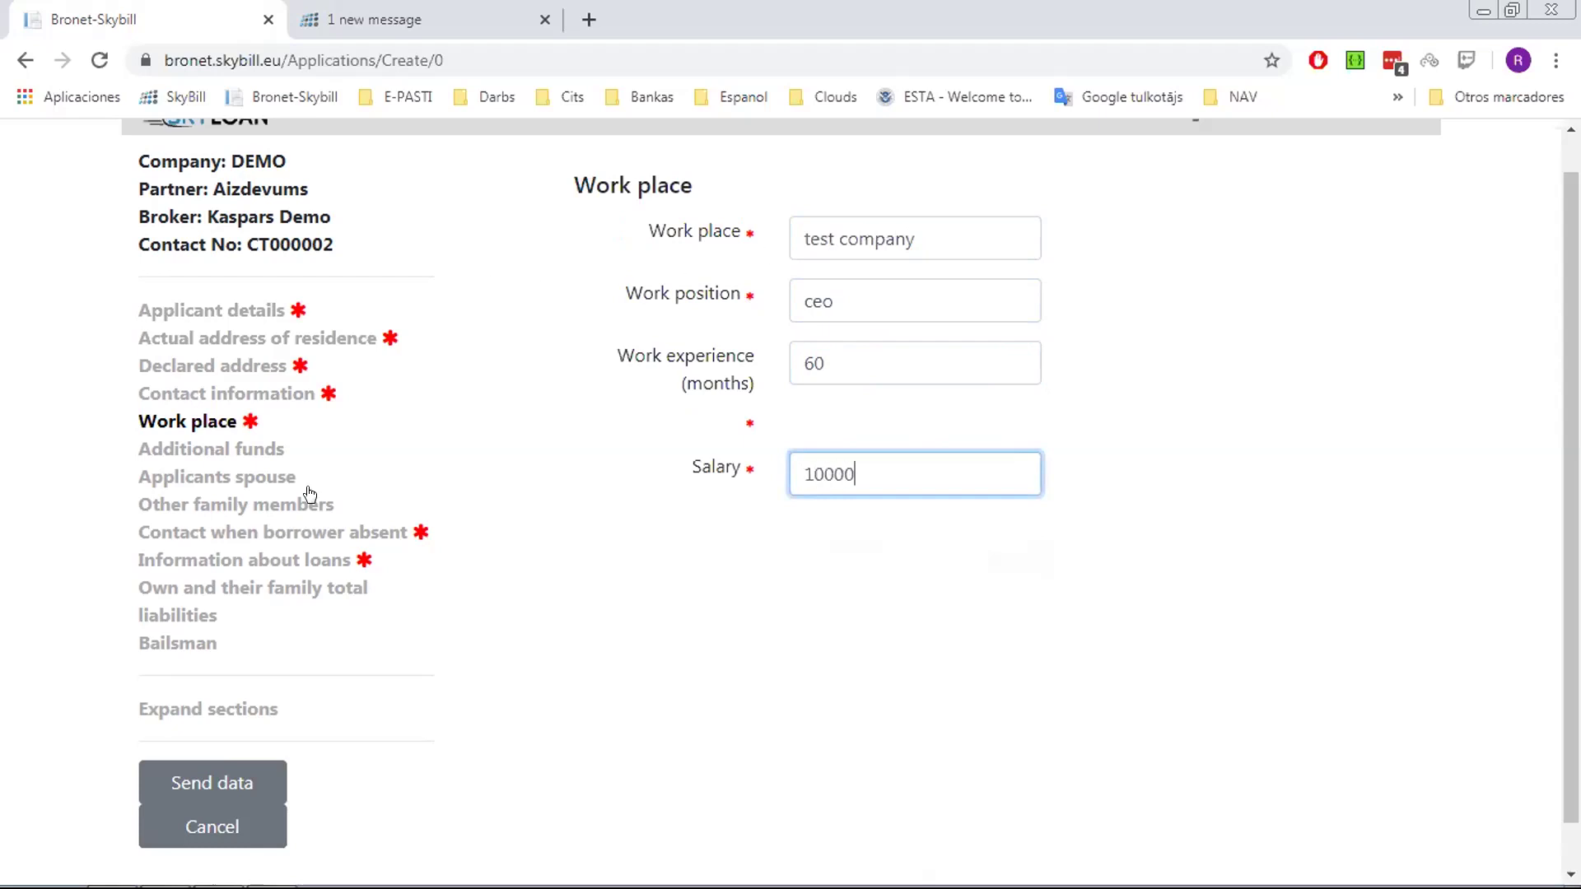
left_click(273, 453)
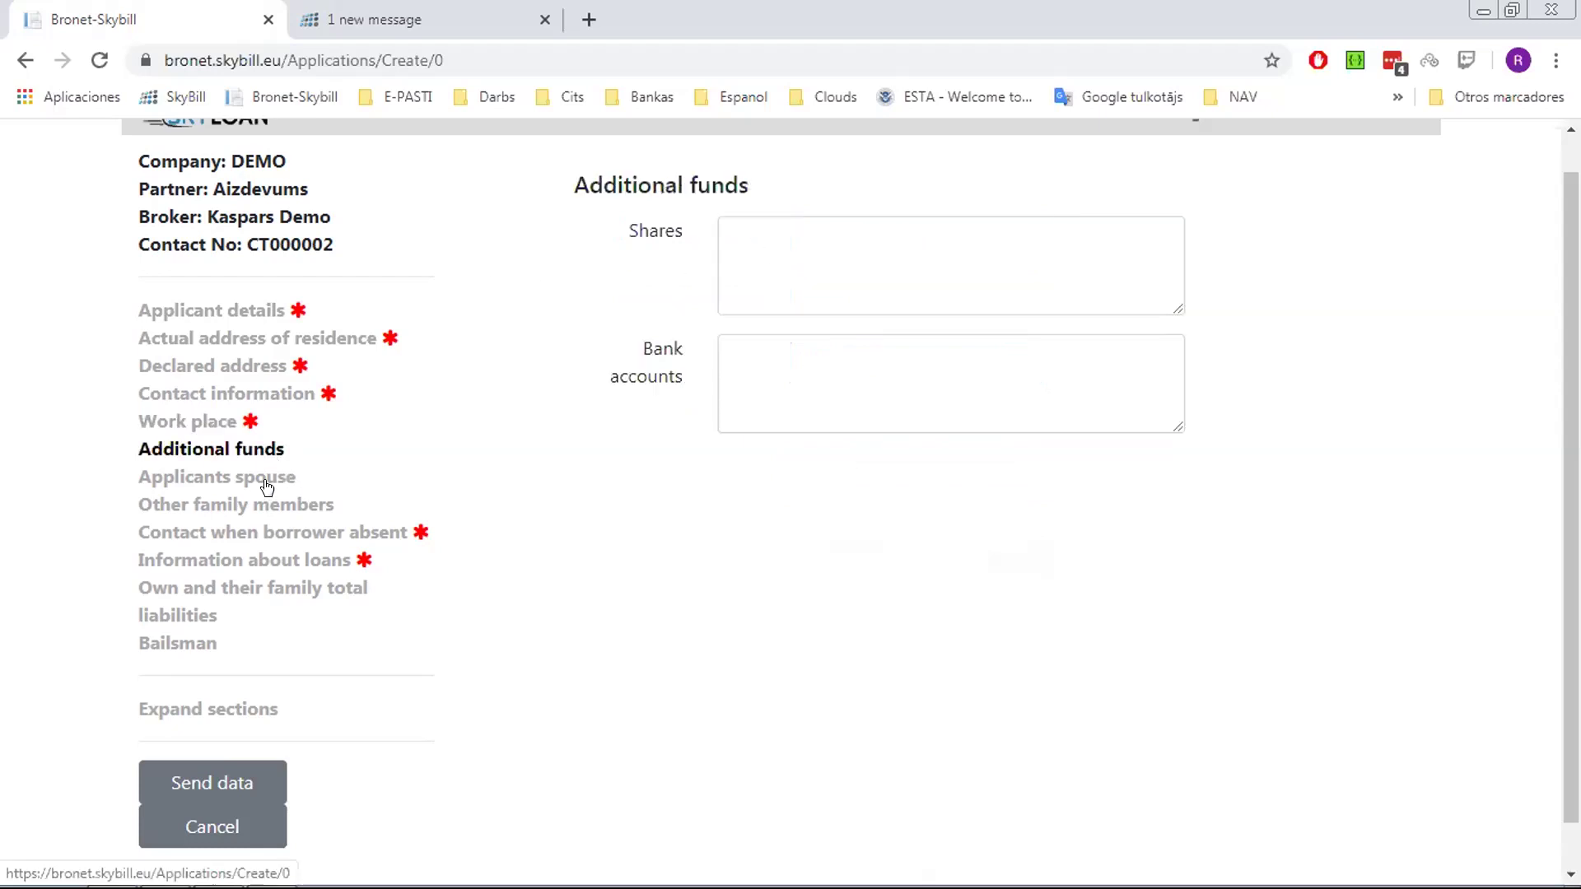
Fill the absent-borrower contact (wif, family name, mobile number, autofilled e-mail and address), then open loan information
left_click(257, 536)
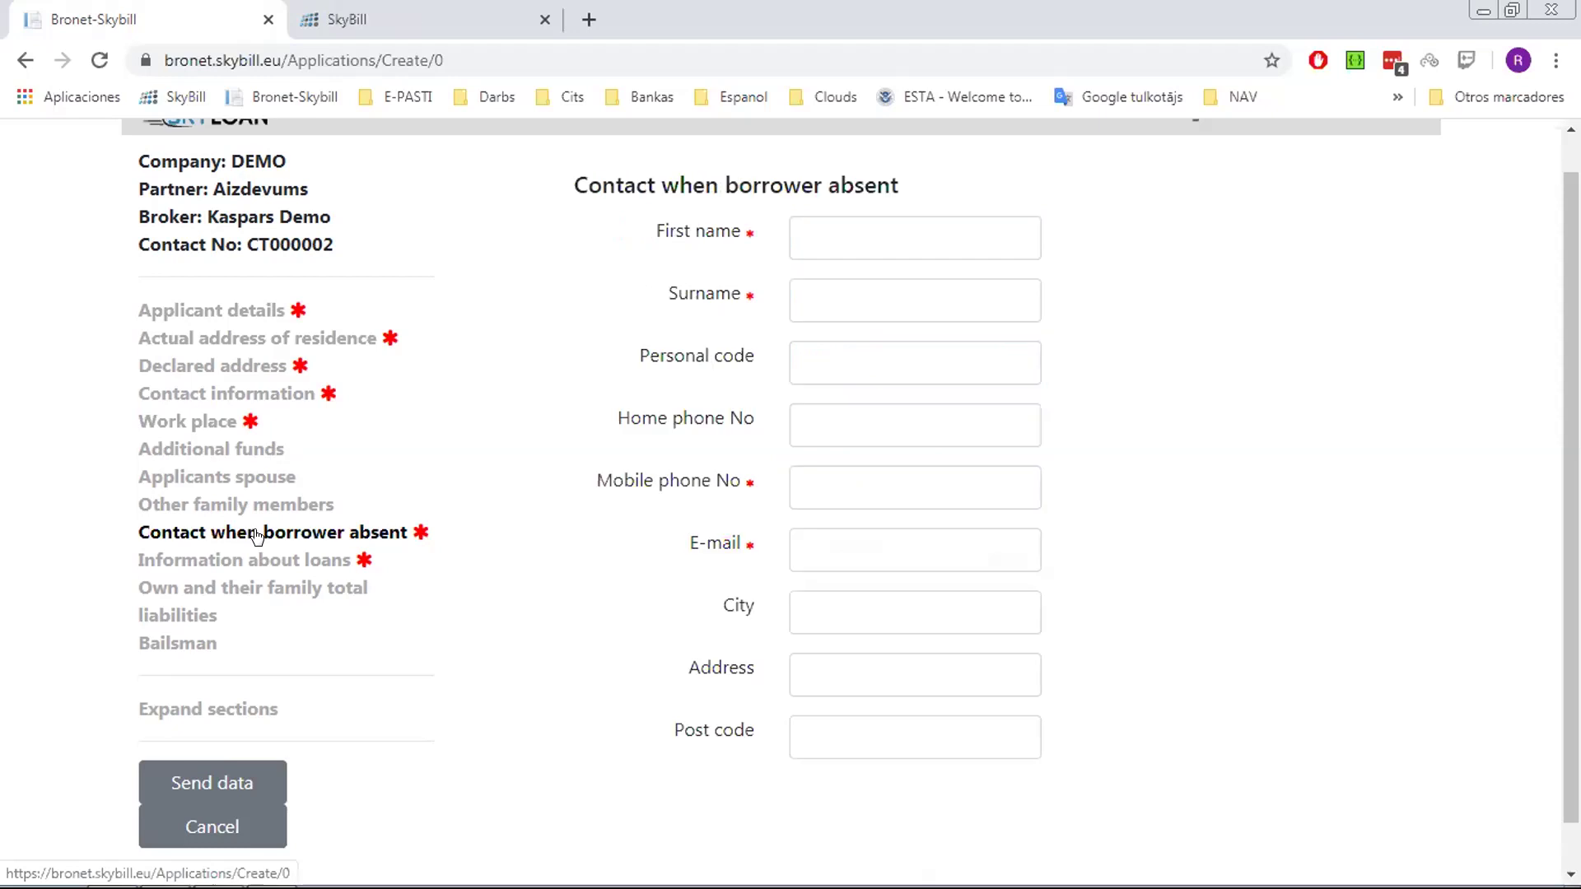
left_click(885, 236)
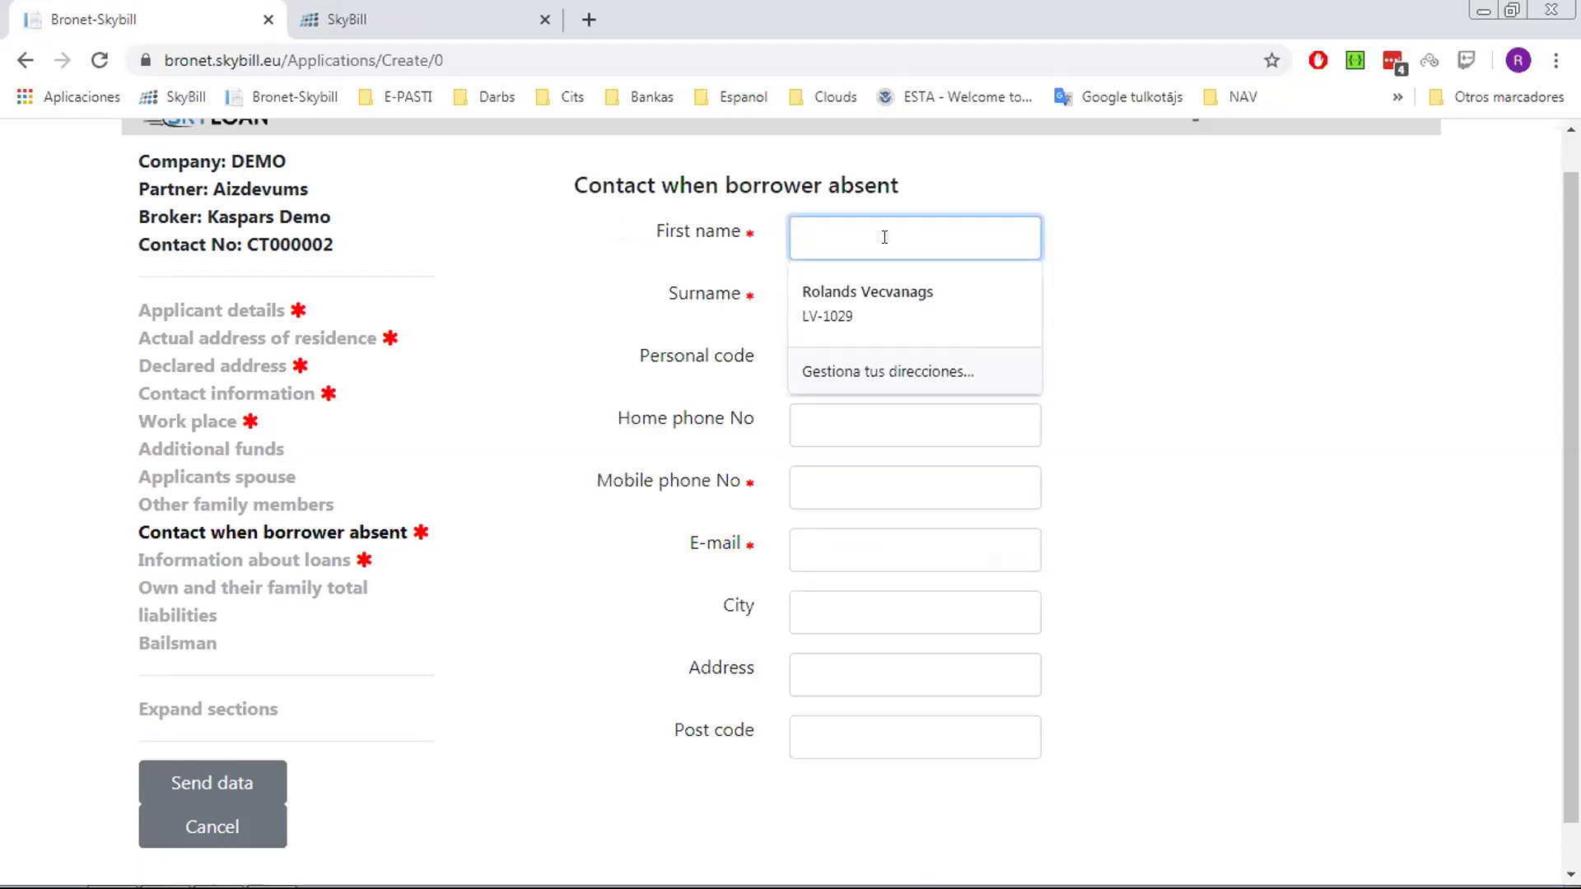
type("wife")
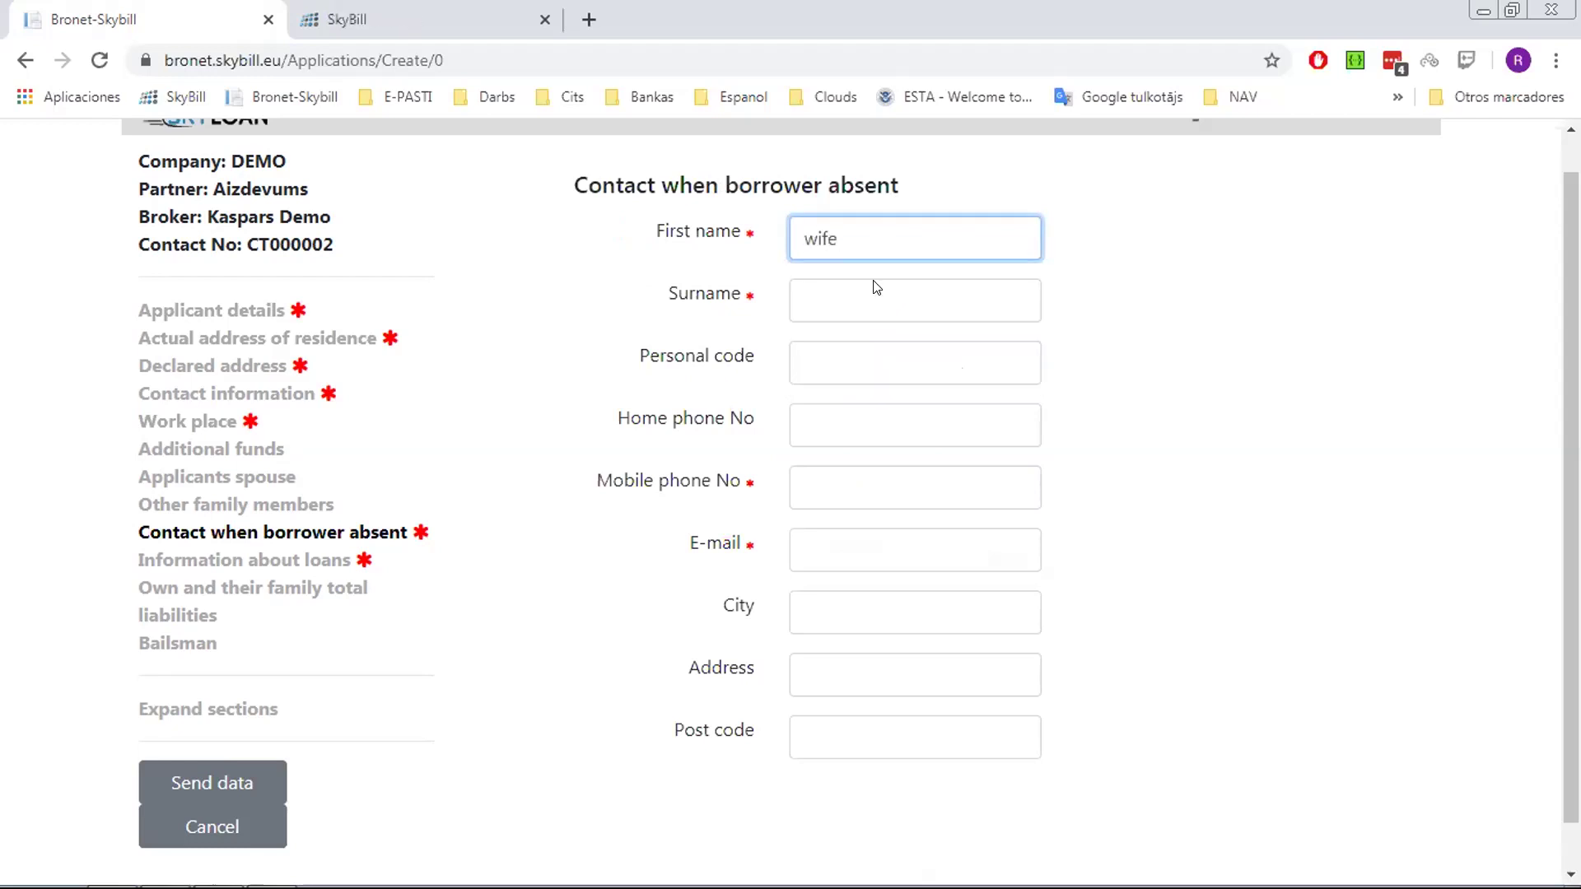
left_click(869, 311)
type("fami")
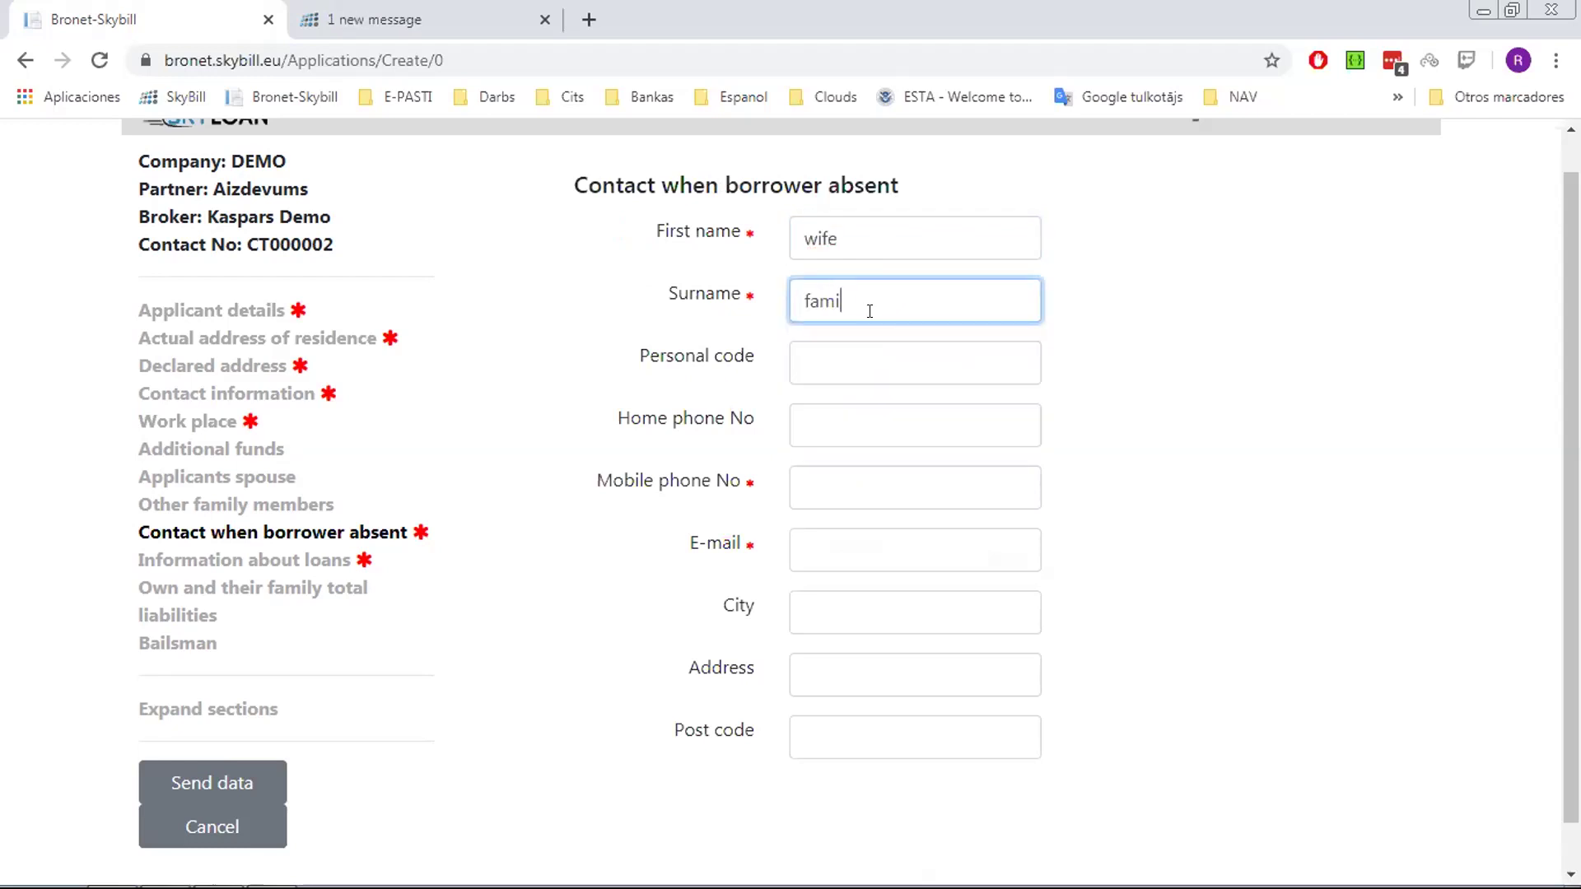
type("ly name")
key("Tab")
left_click(885, 471)
type("876786786")
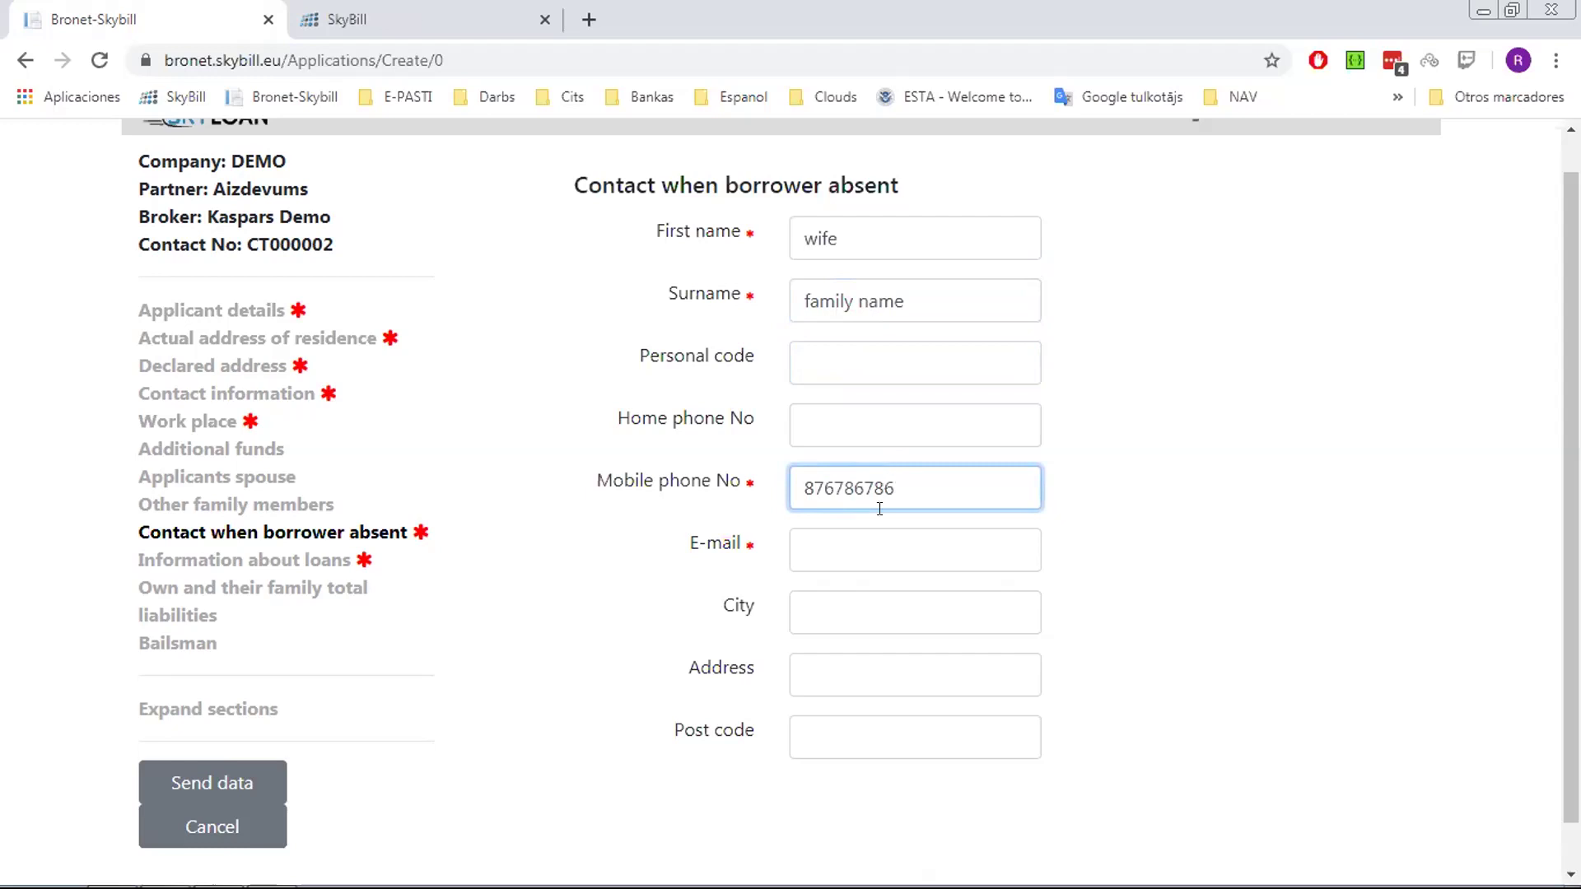
left_click(942, 613)
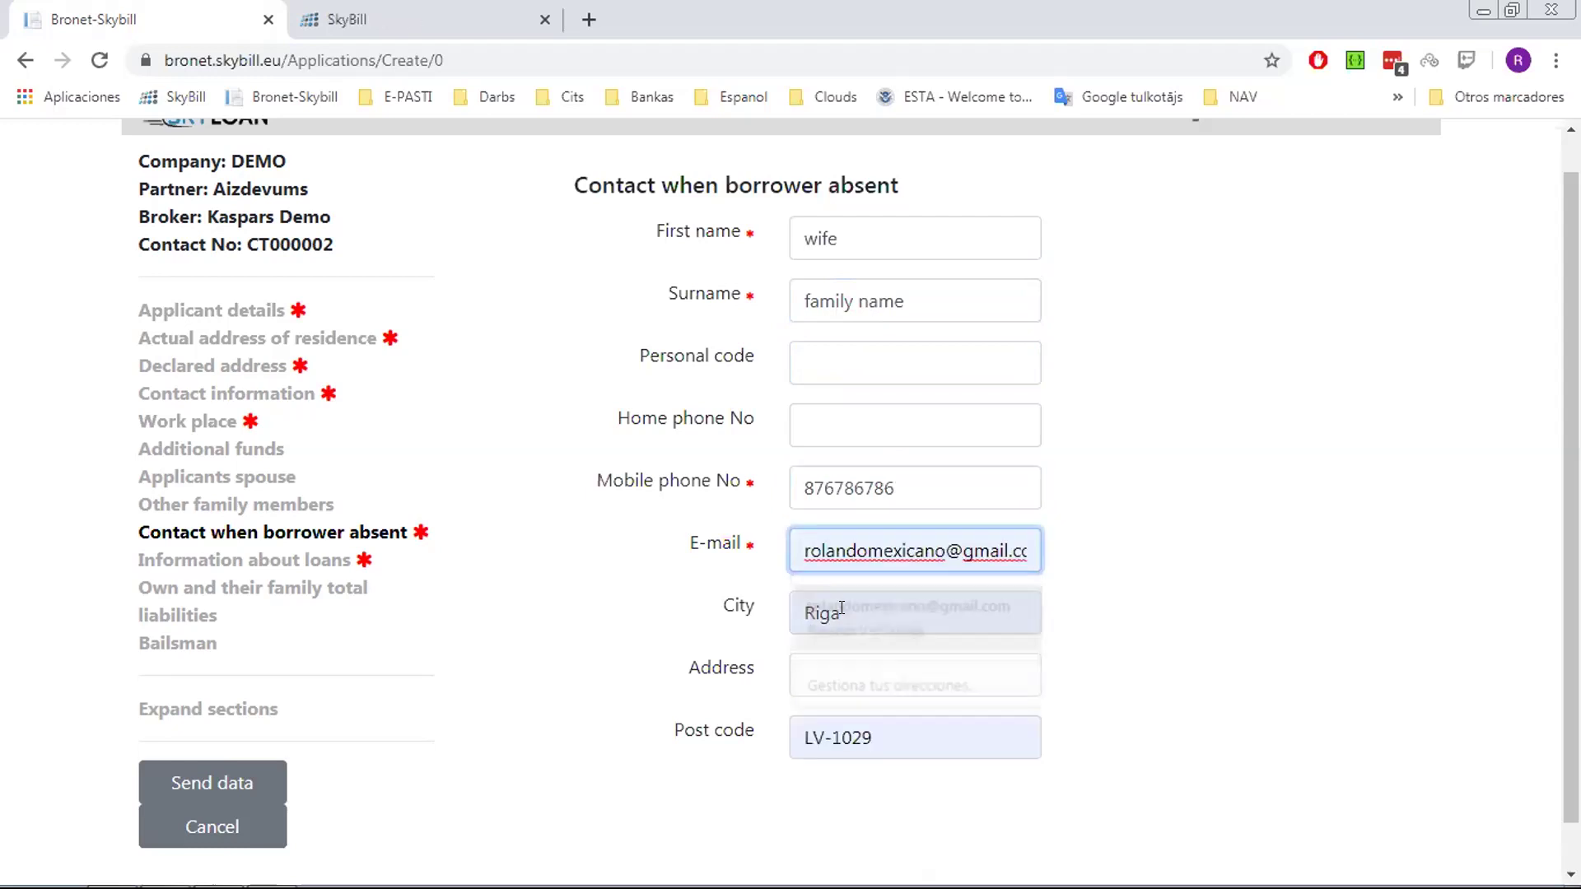
left_click(311, 562)
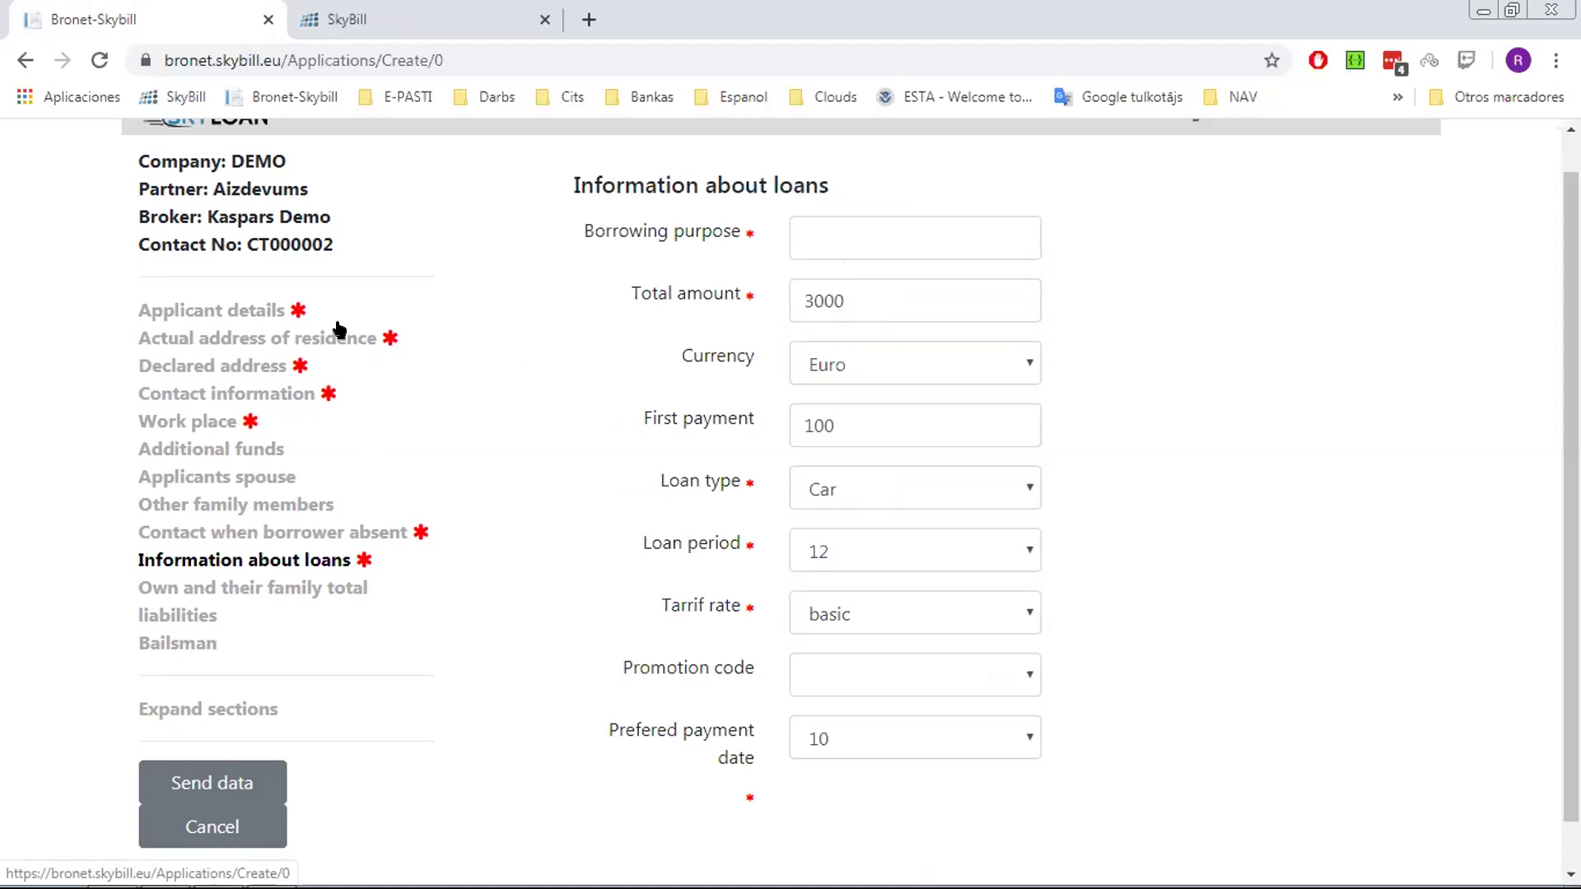
Enter 'car loan' as the borrowing purpose and leave the promotion code unselected
left_click(833, 237)
type("c")
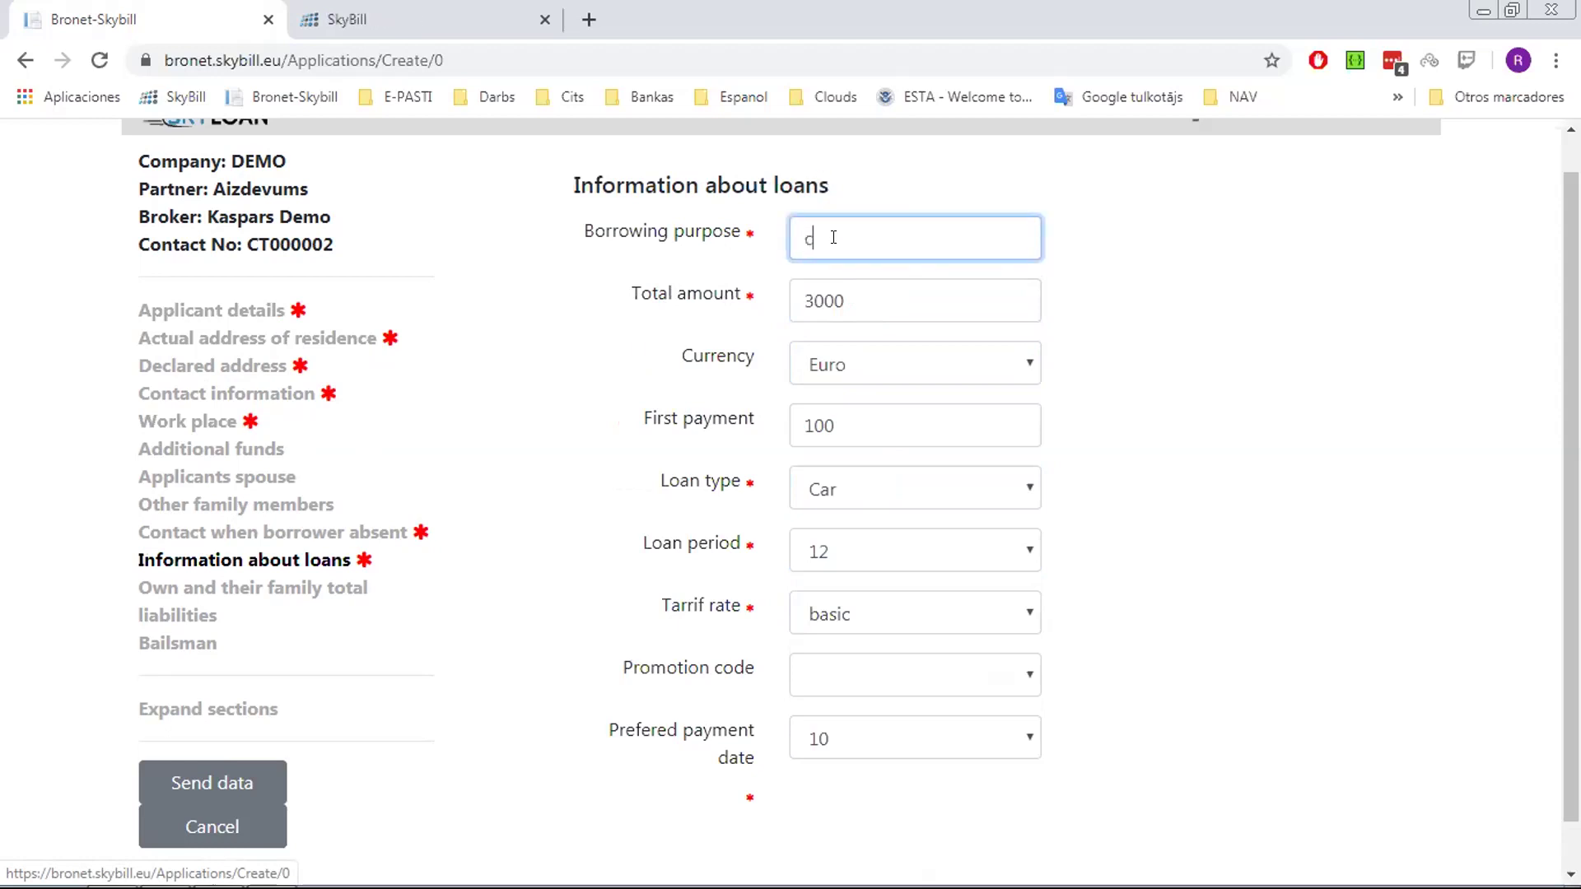
type("r")
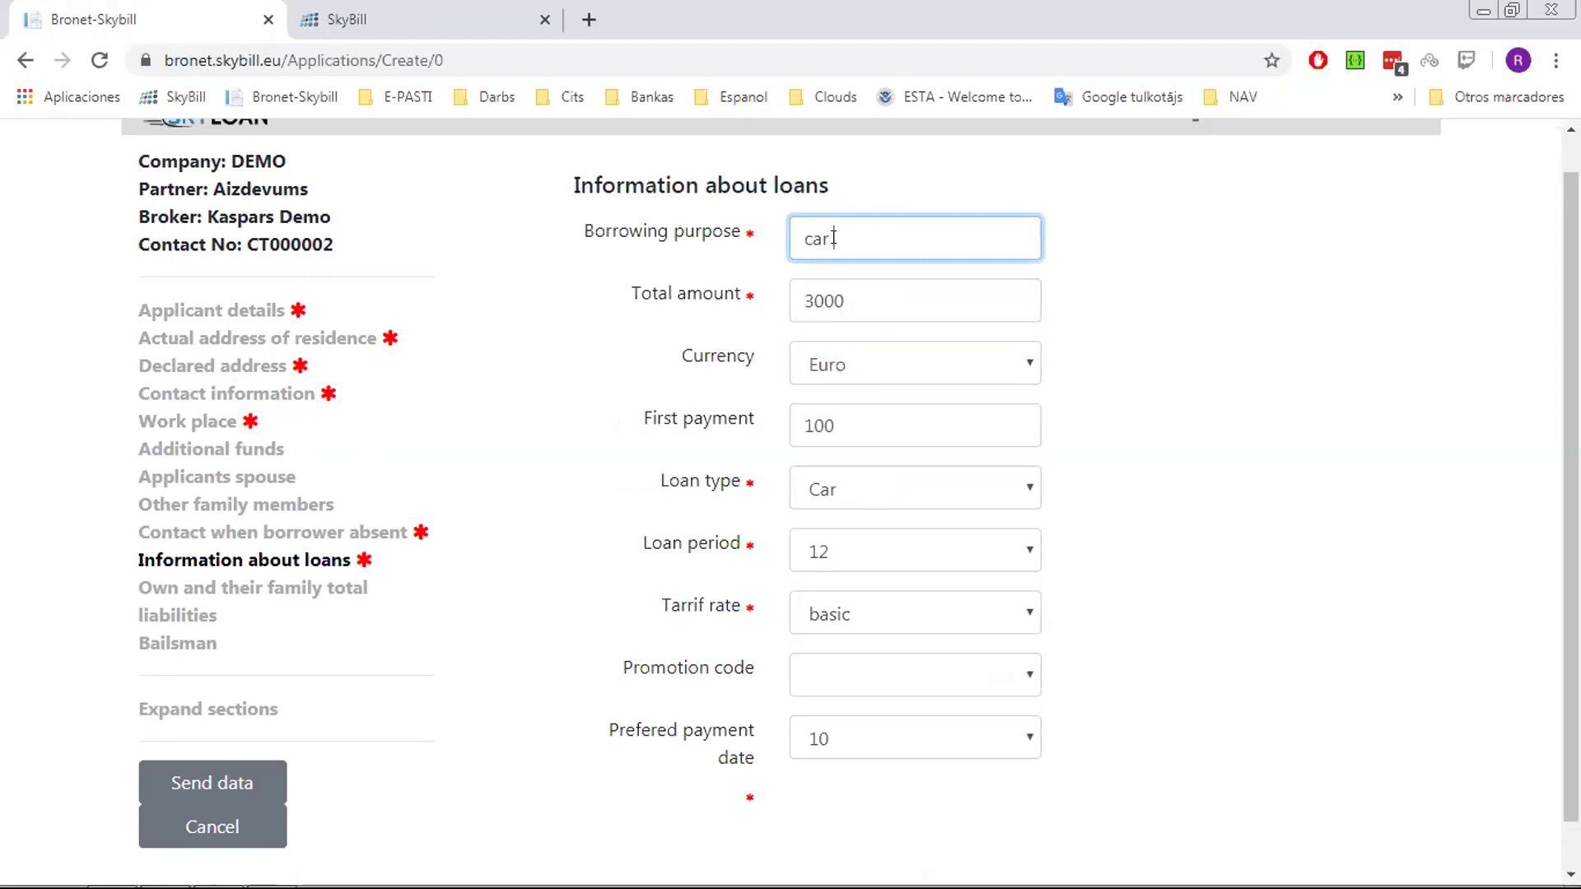
type("r loan")
scroll(1176, 681, "down", 1)
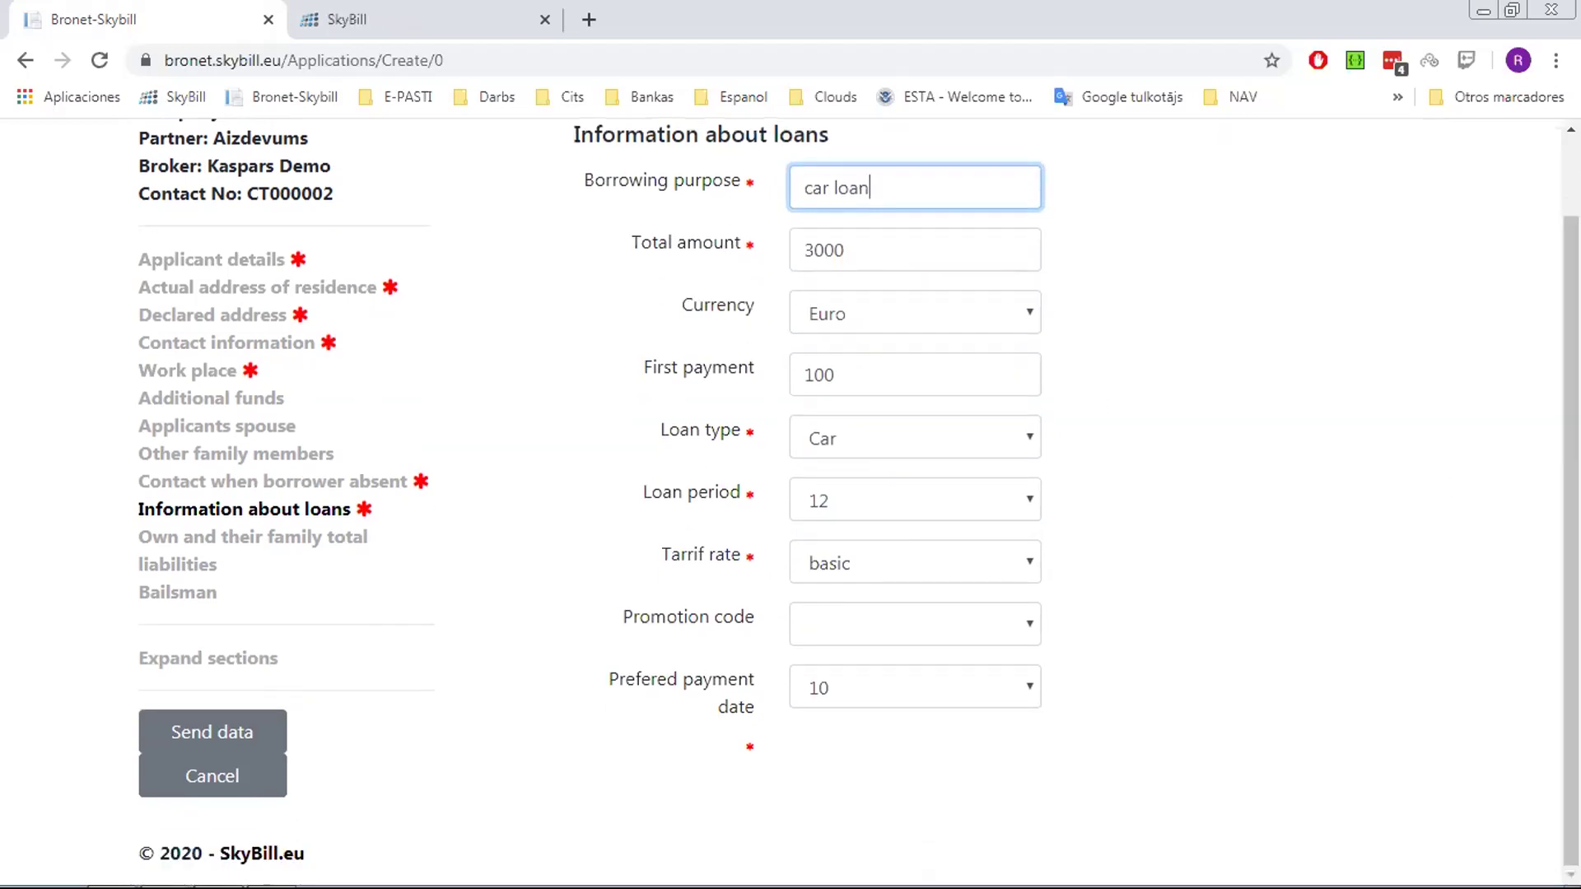
left_click(994, 623)
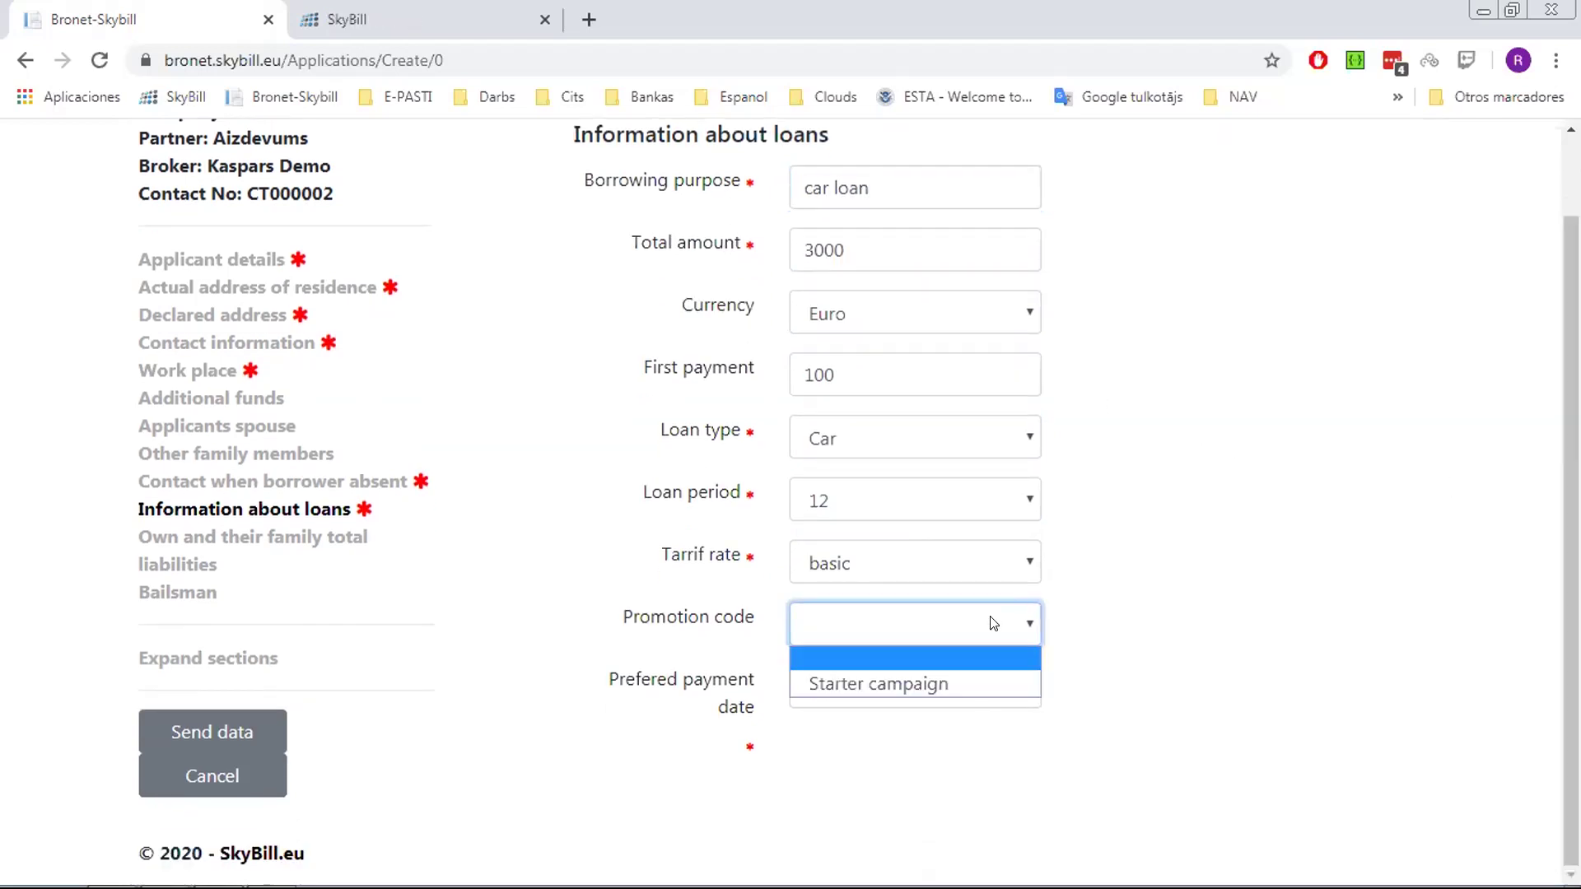
left_click(1142, 544)
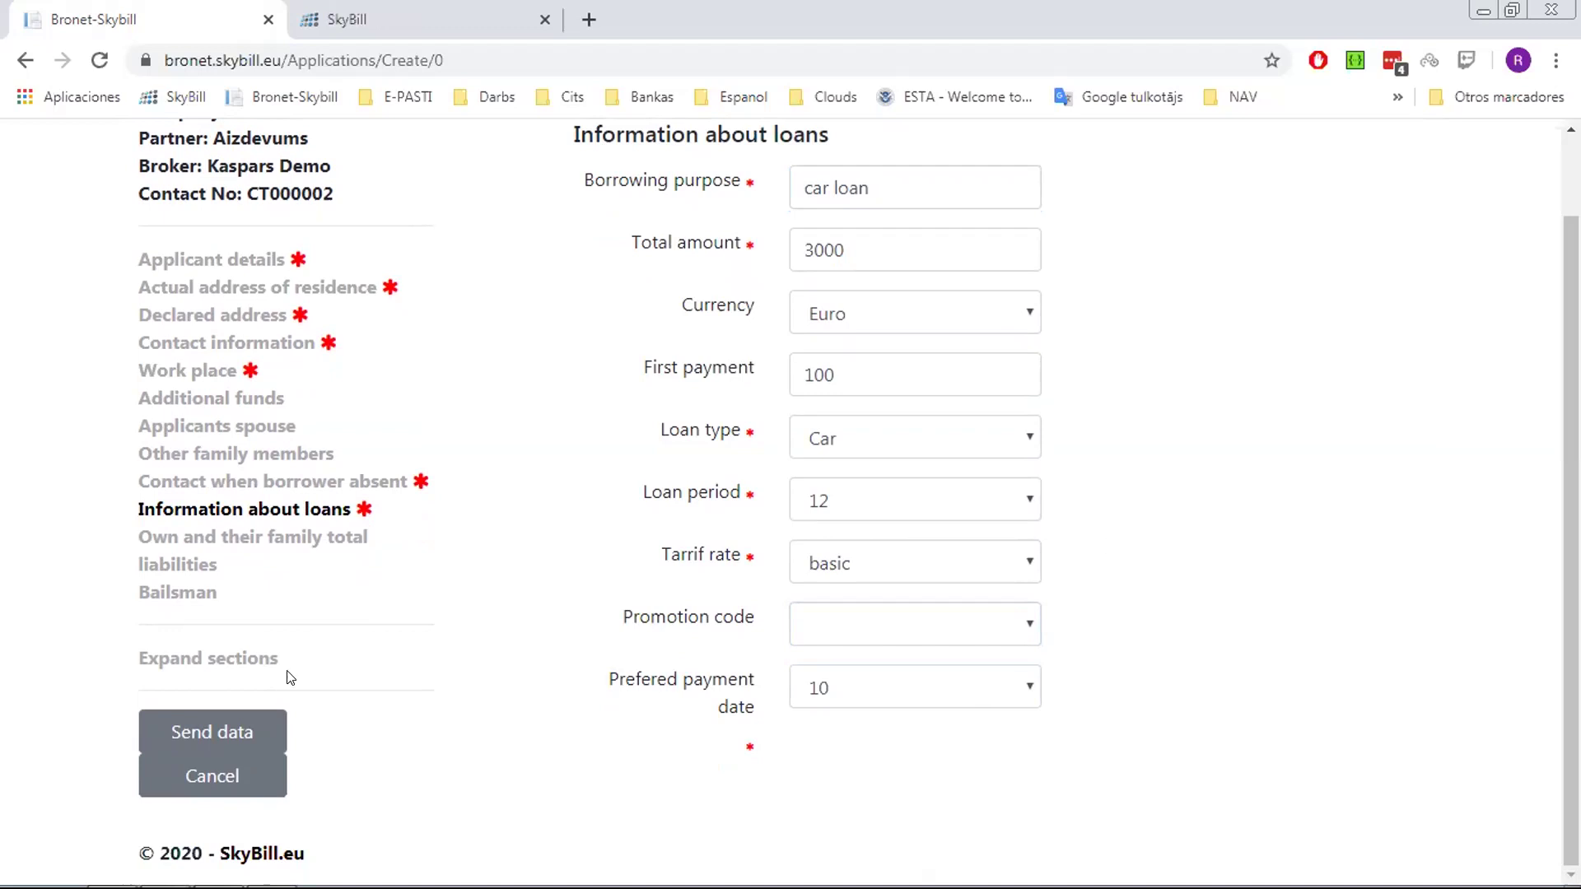
Send the application, check application 13 in the list, and open its uploaded documents
left_click(204, 733)
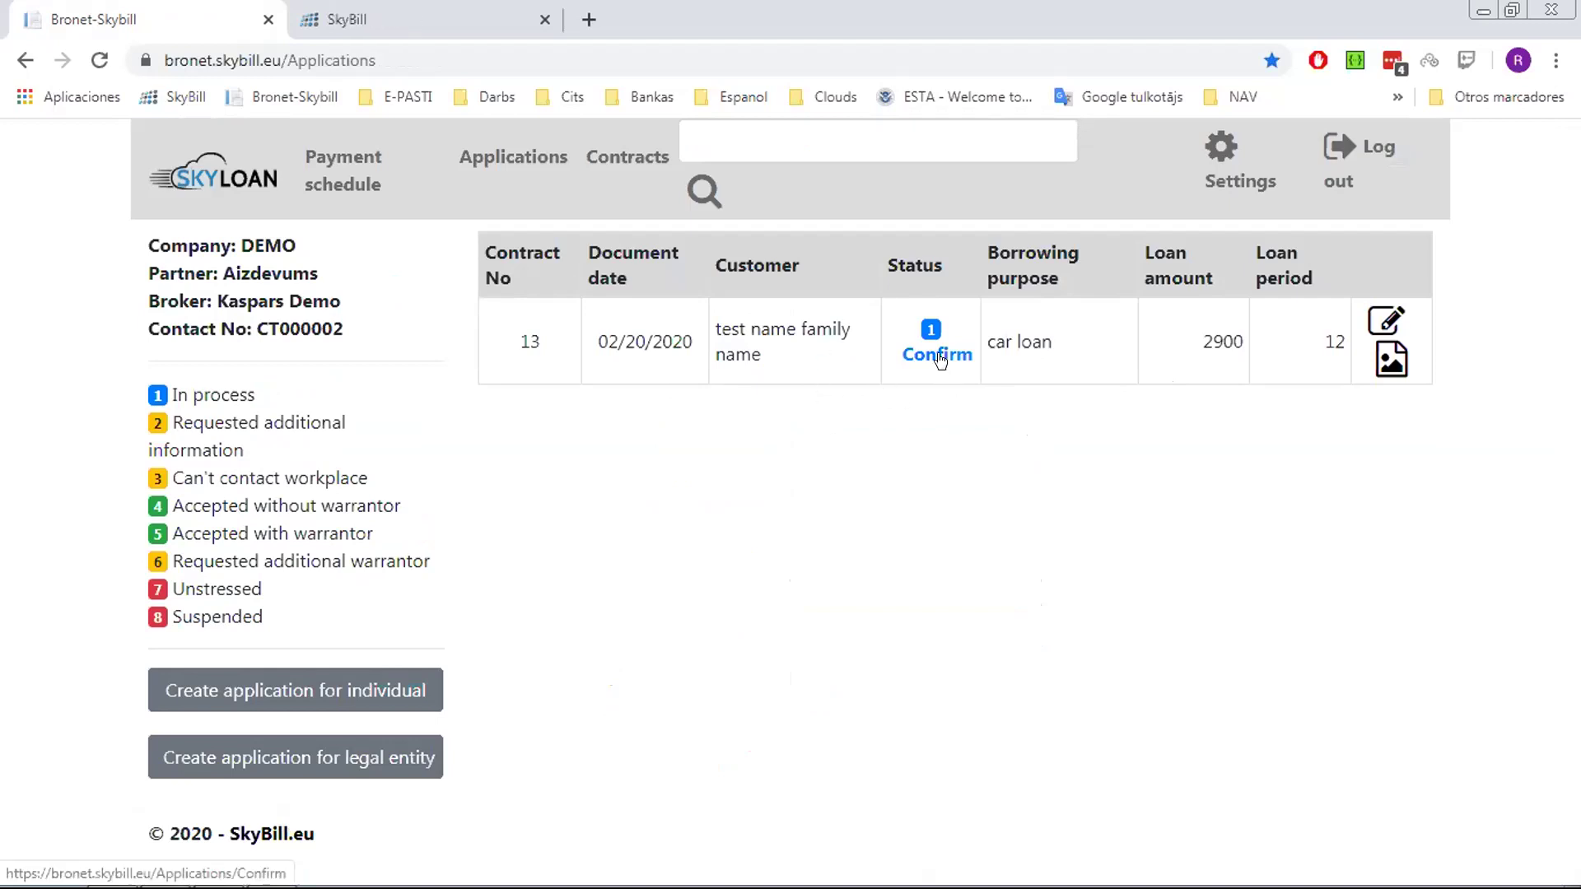
left_click(1379, 326)
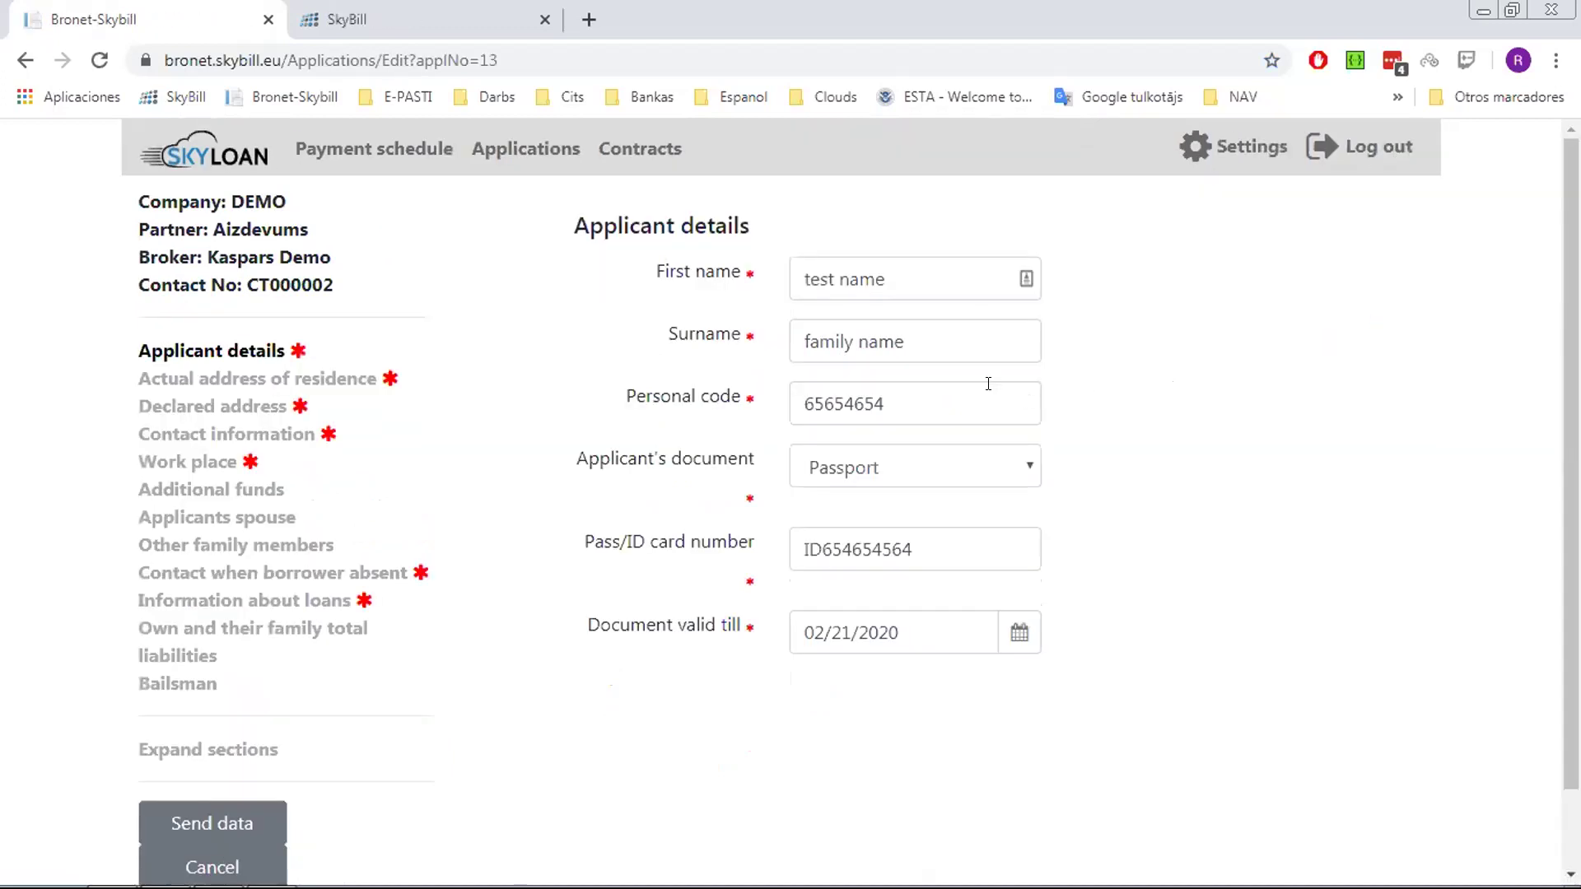
left_click(24, 60)
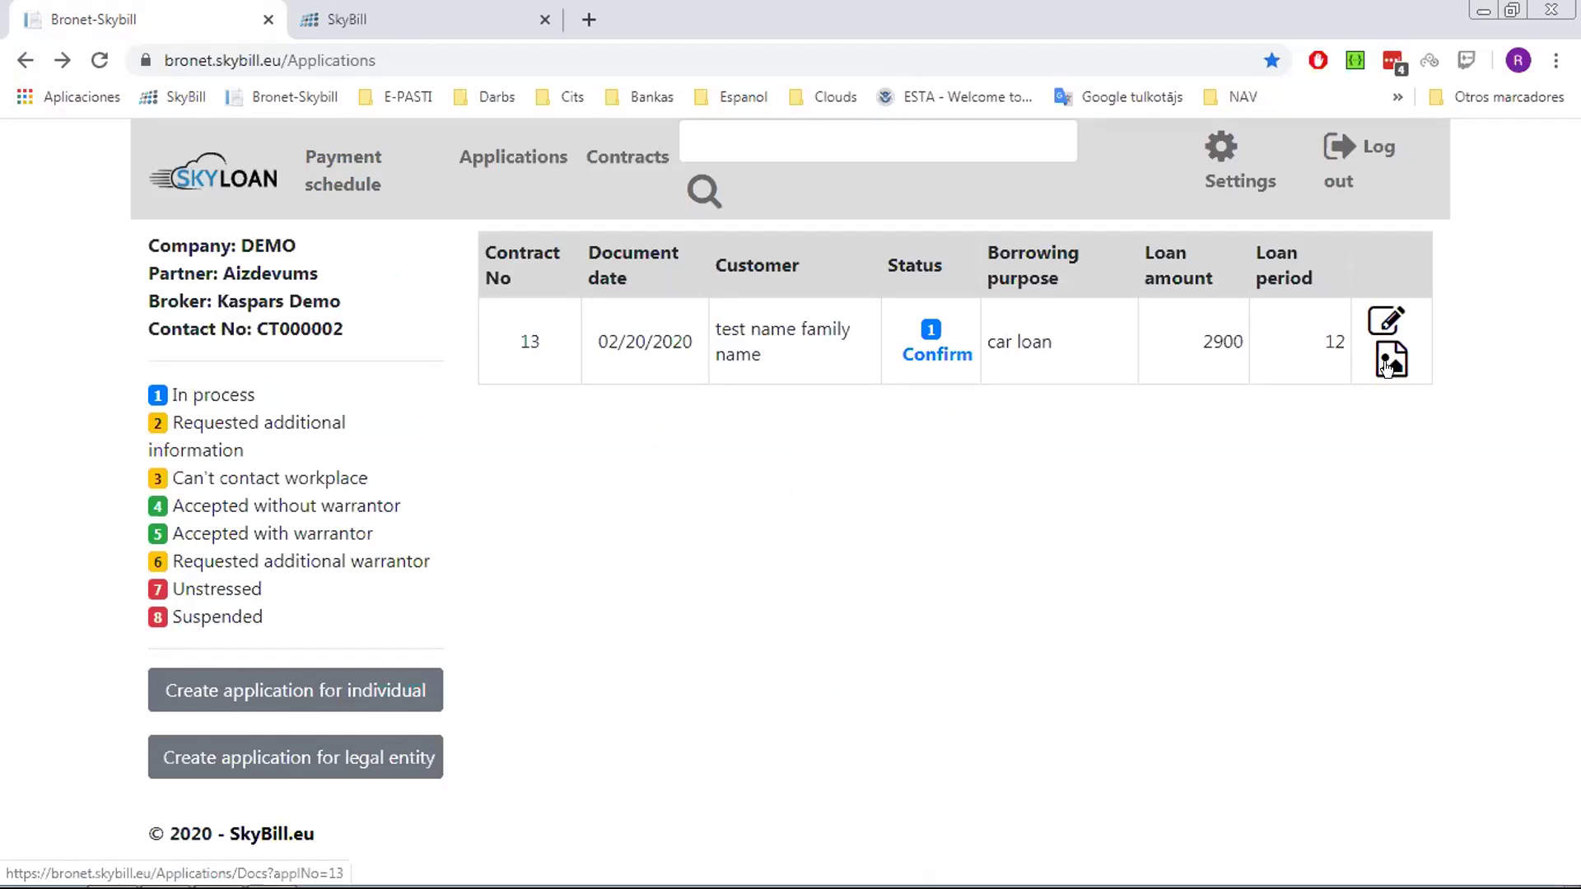
left_click(1391, 362)
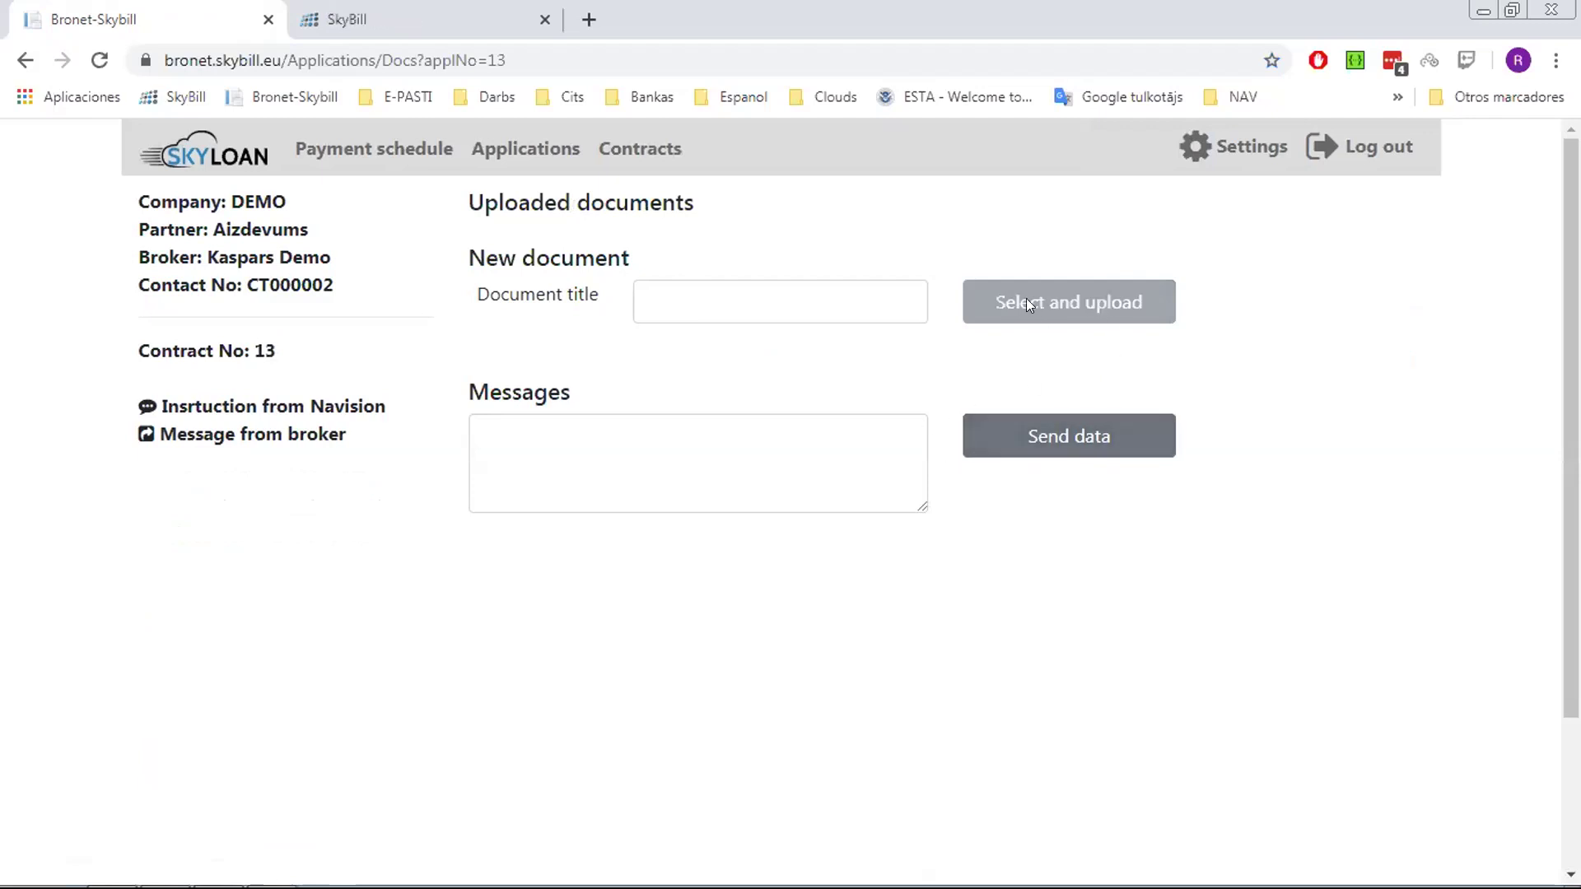
Upload PL1.pdf as a document titled 'passport'
left_click(847, 296)
type("r")
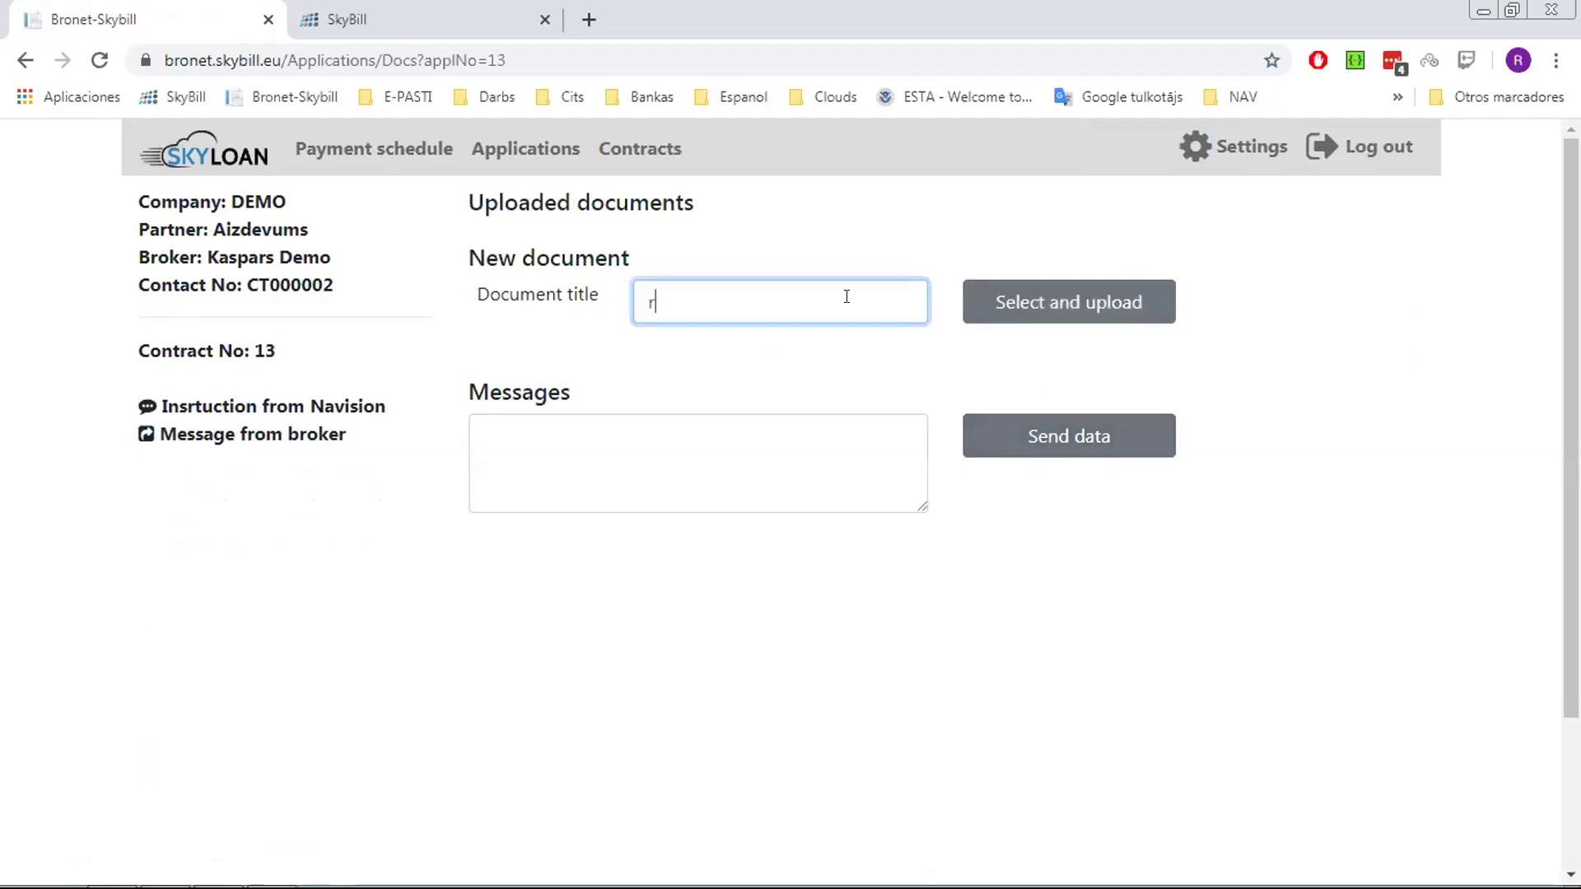
type("e")
key("BackSpace")
key("BackSpace")
type("passport")
left_click(1005, 309)
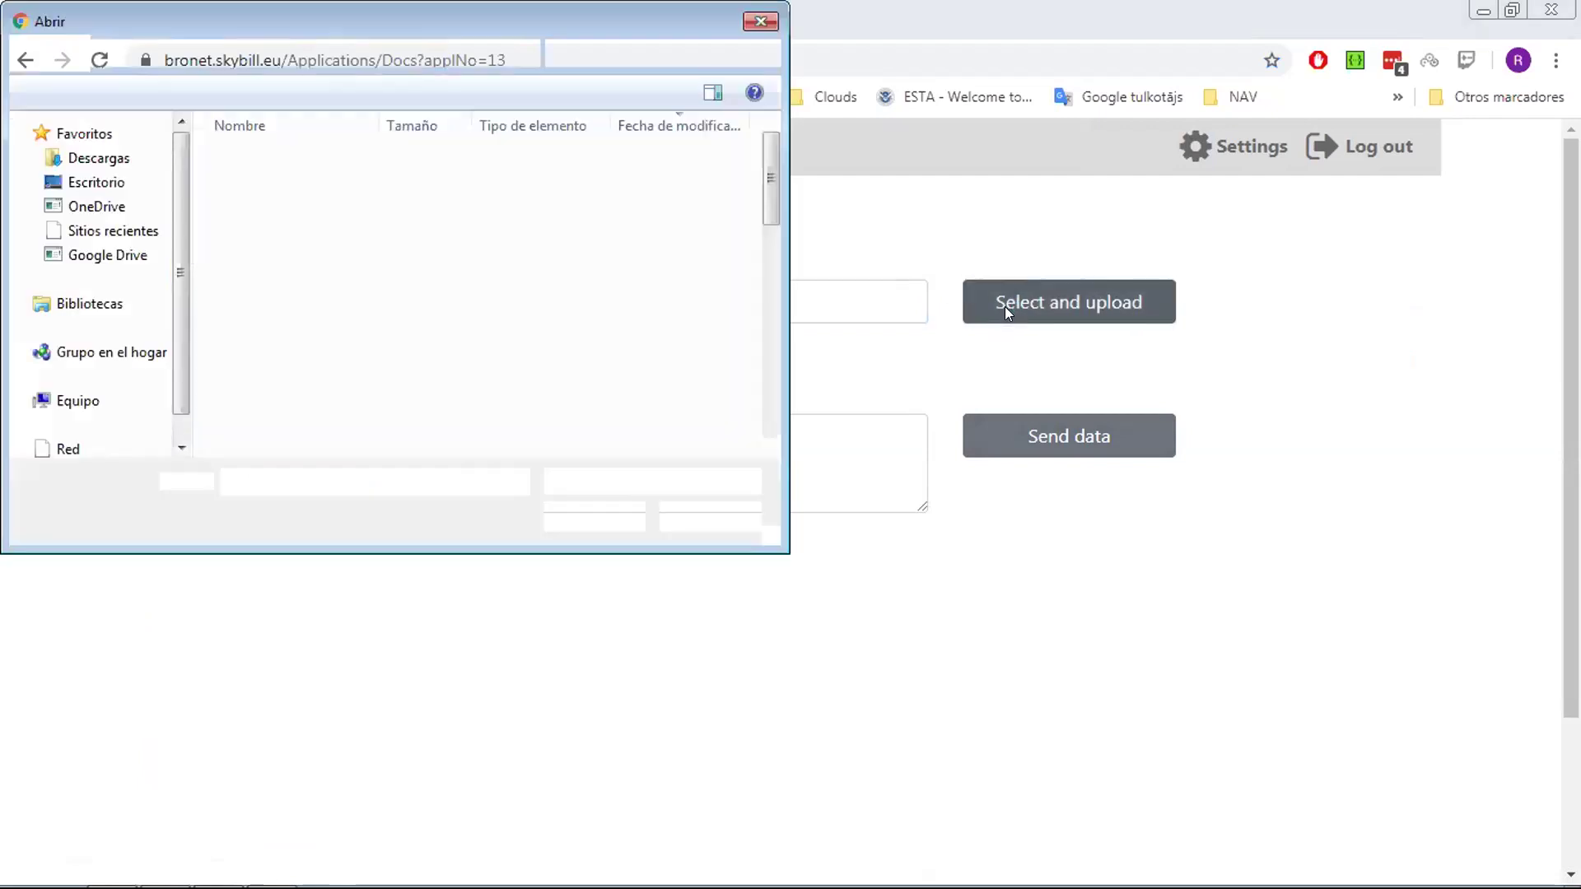
left_click(301, 181)
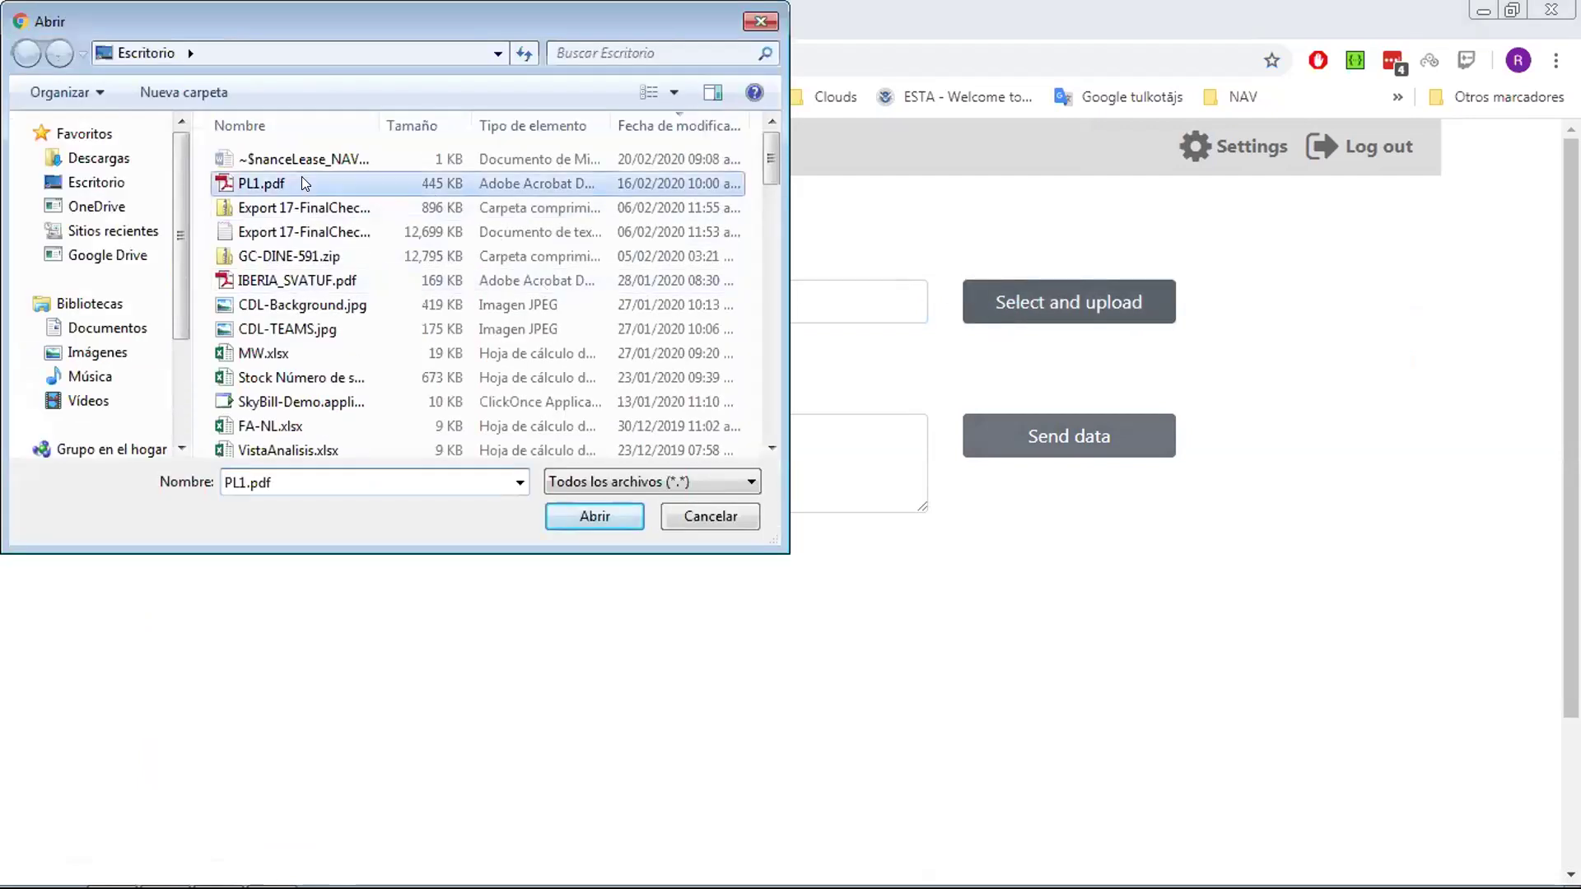
left_click(593, 519)
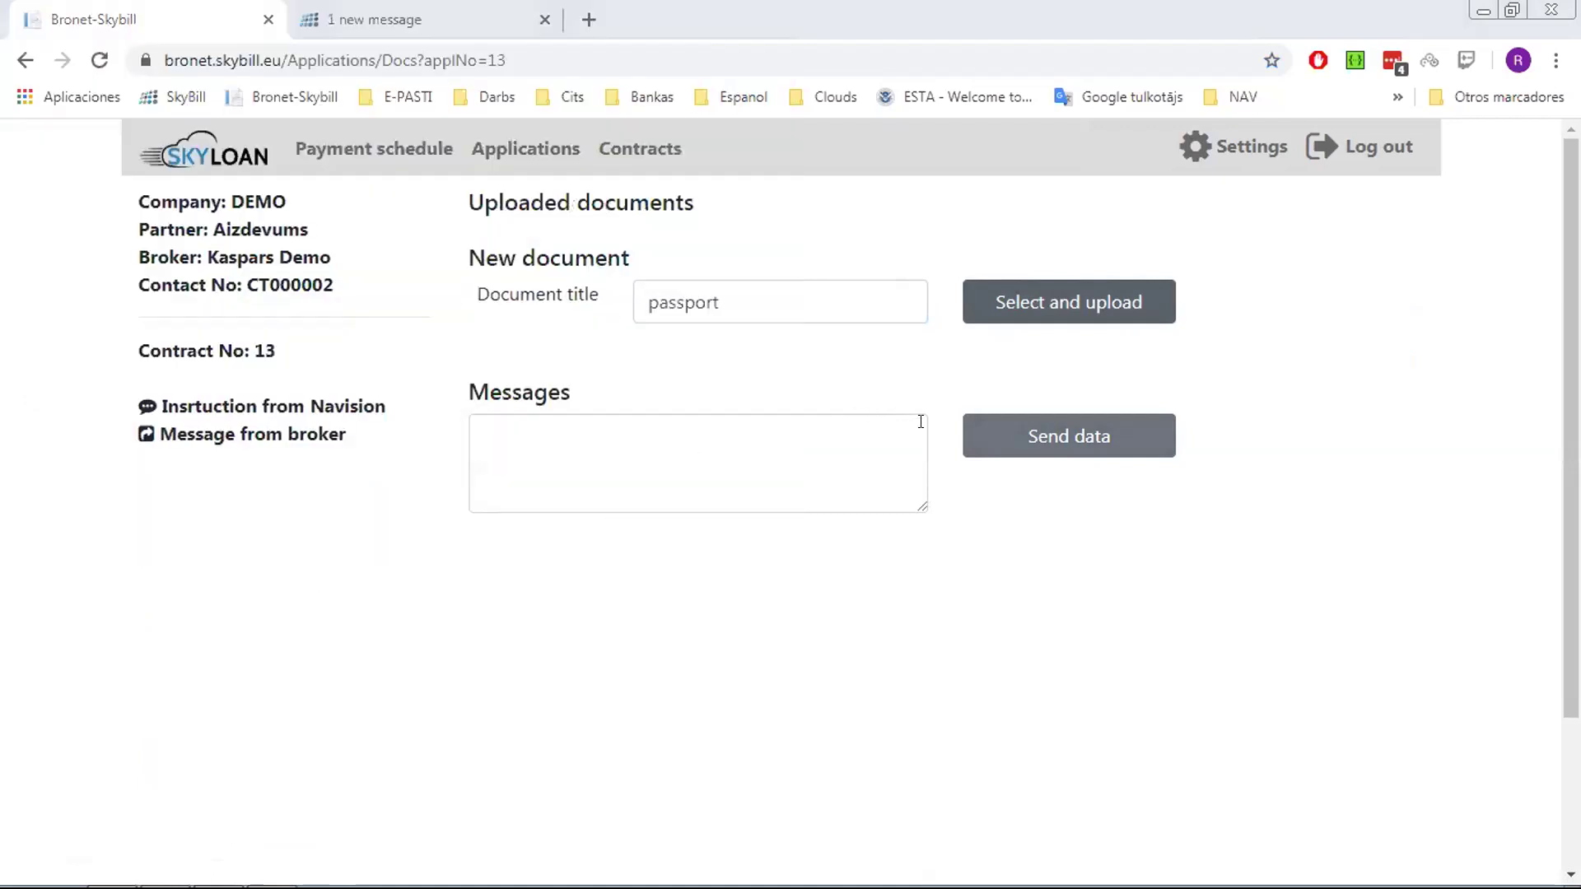
Send the message 'please, check the new application' and return to the applications list
left_click(657, 460)
type("pleas")
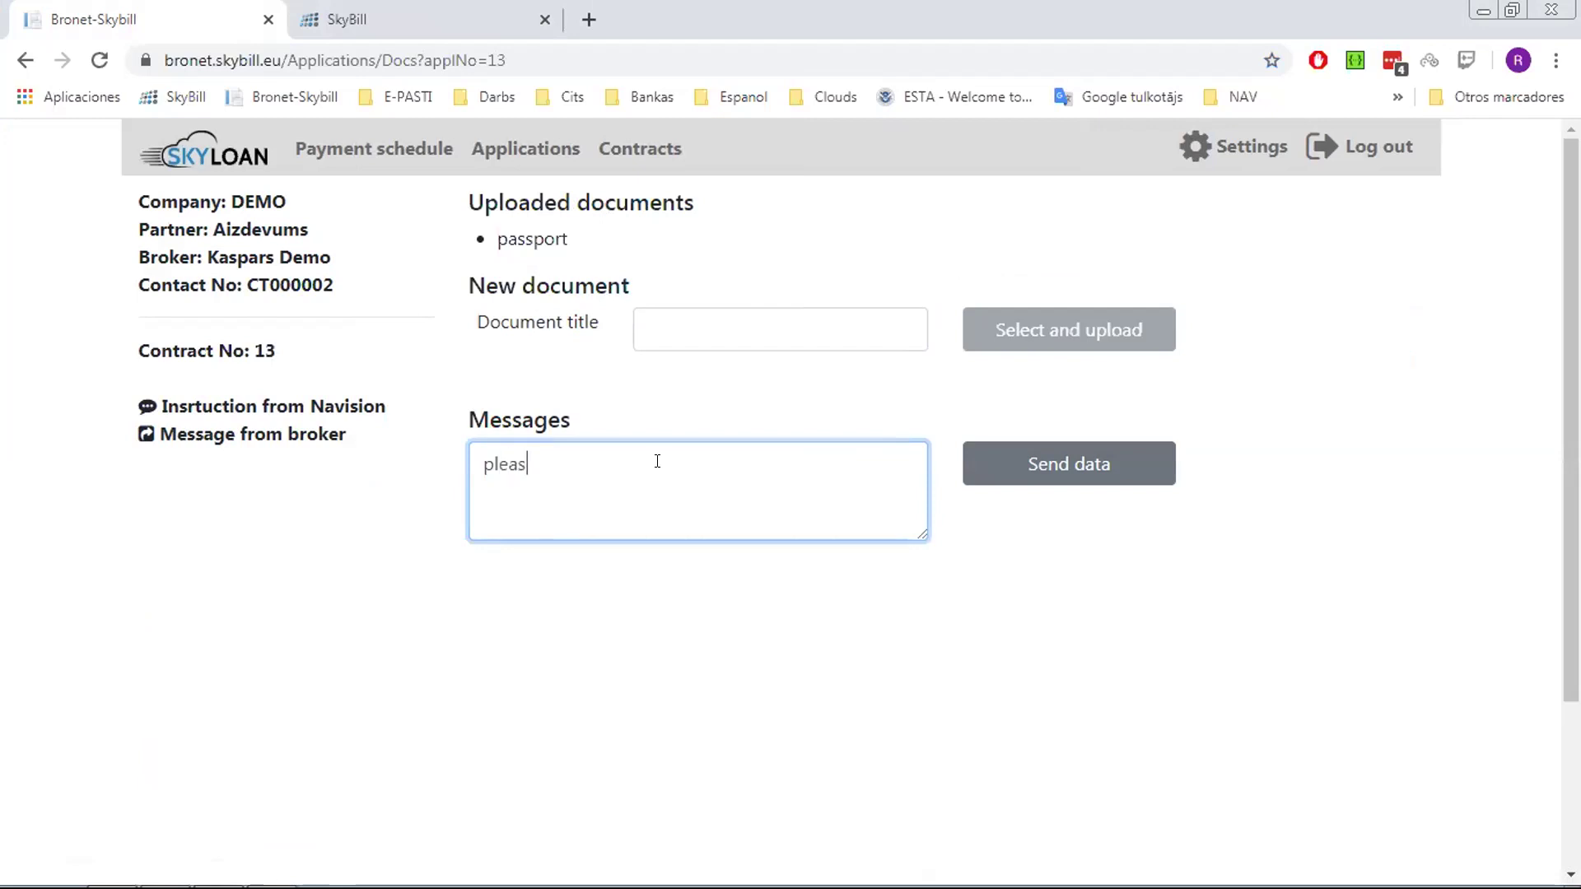
type("e, check")
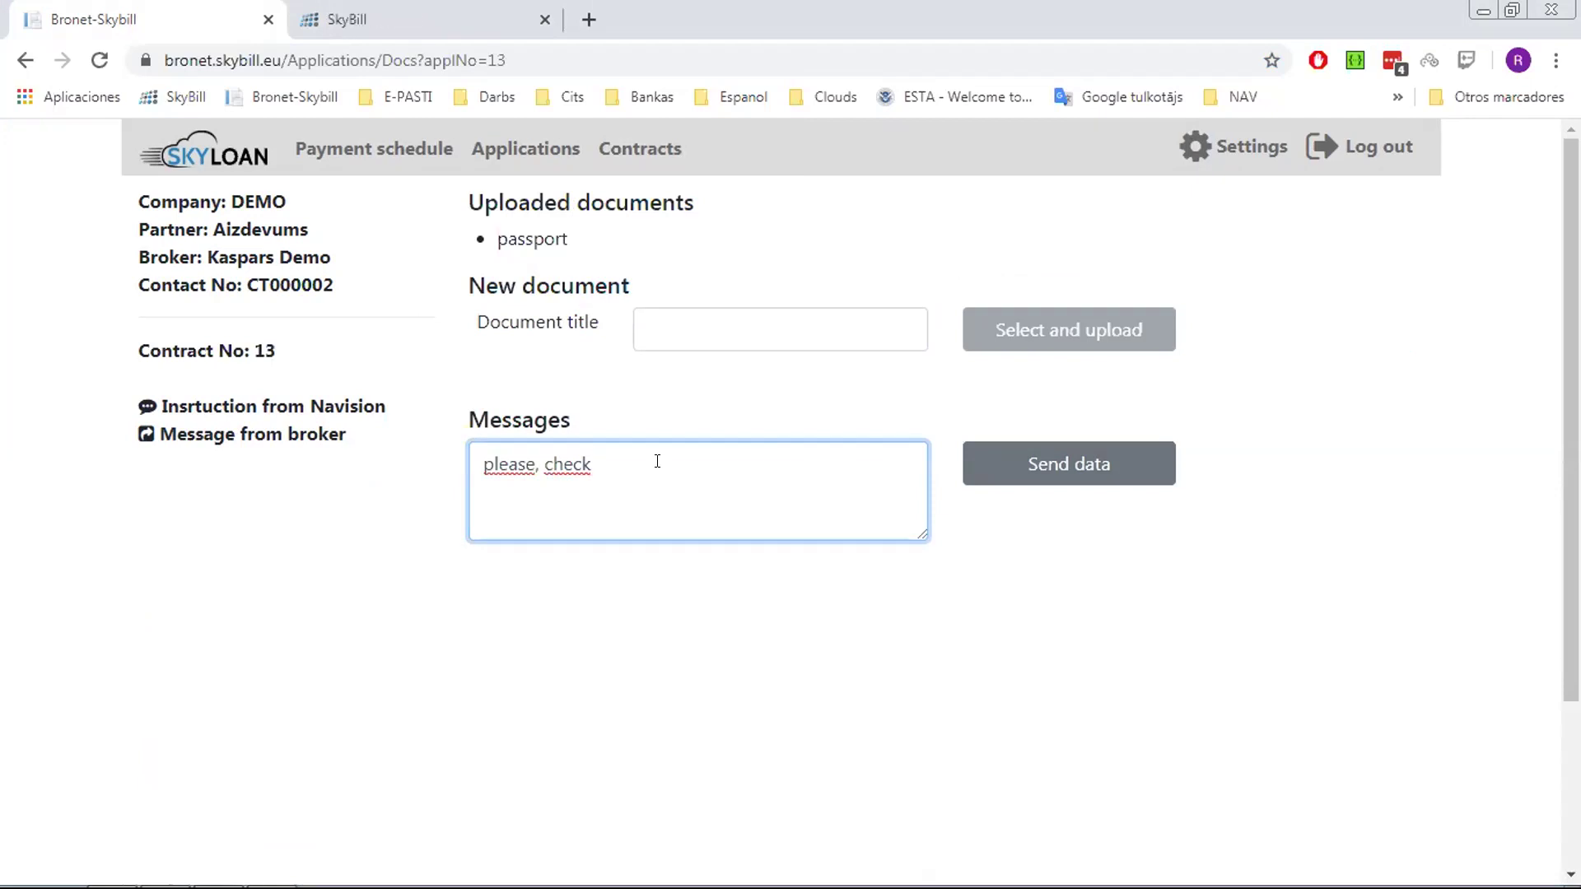
type("the new application")
left_click(1052, 476)
left_click(1051, 476)
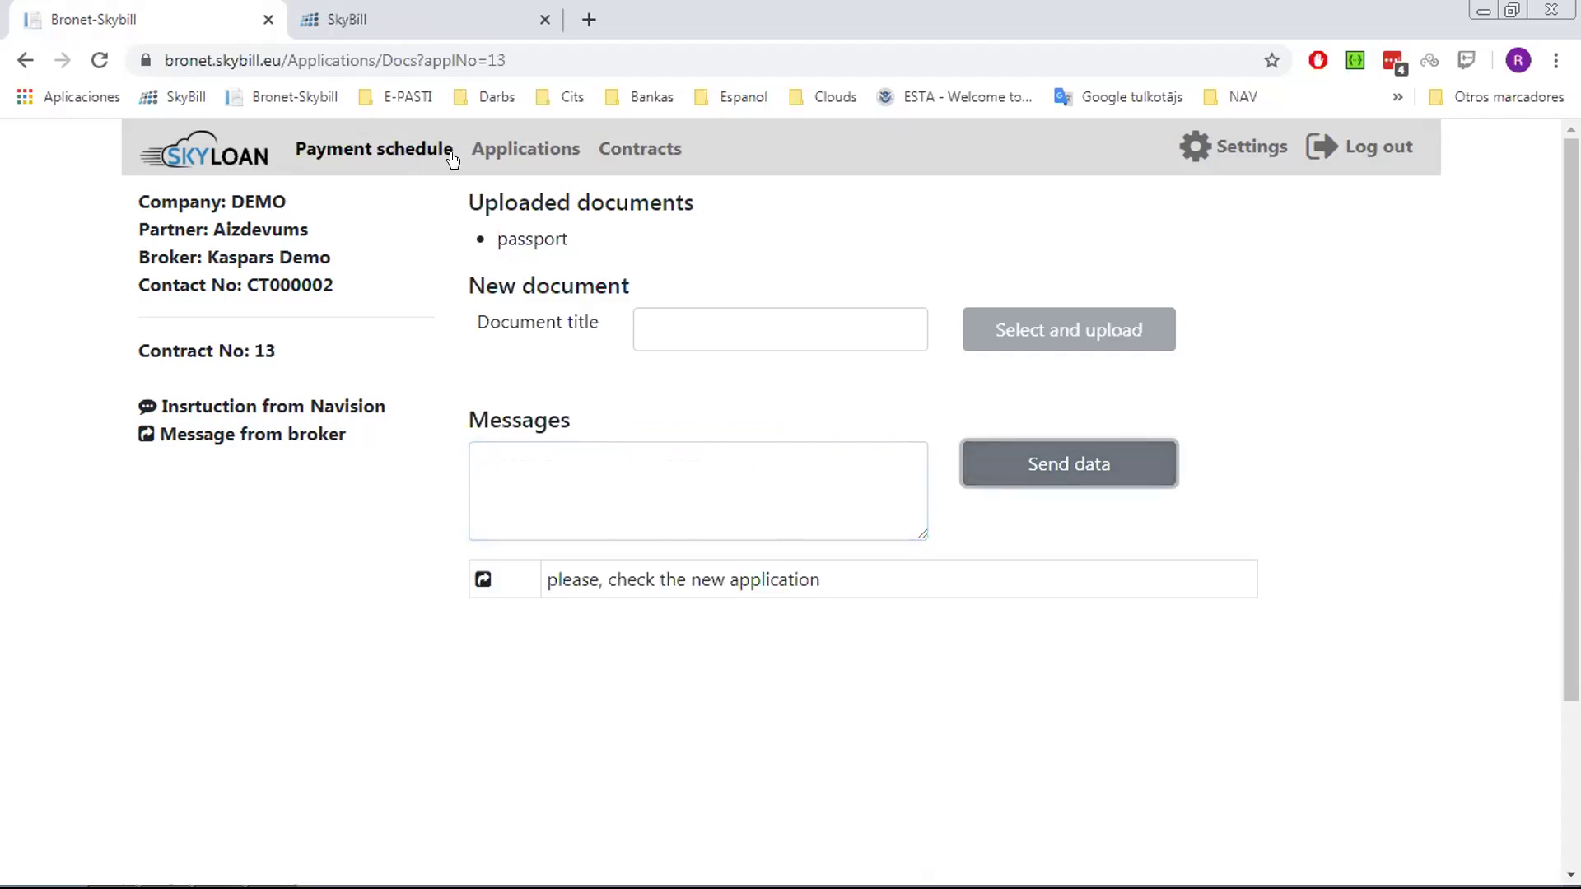
left_click(524, 149)
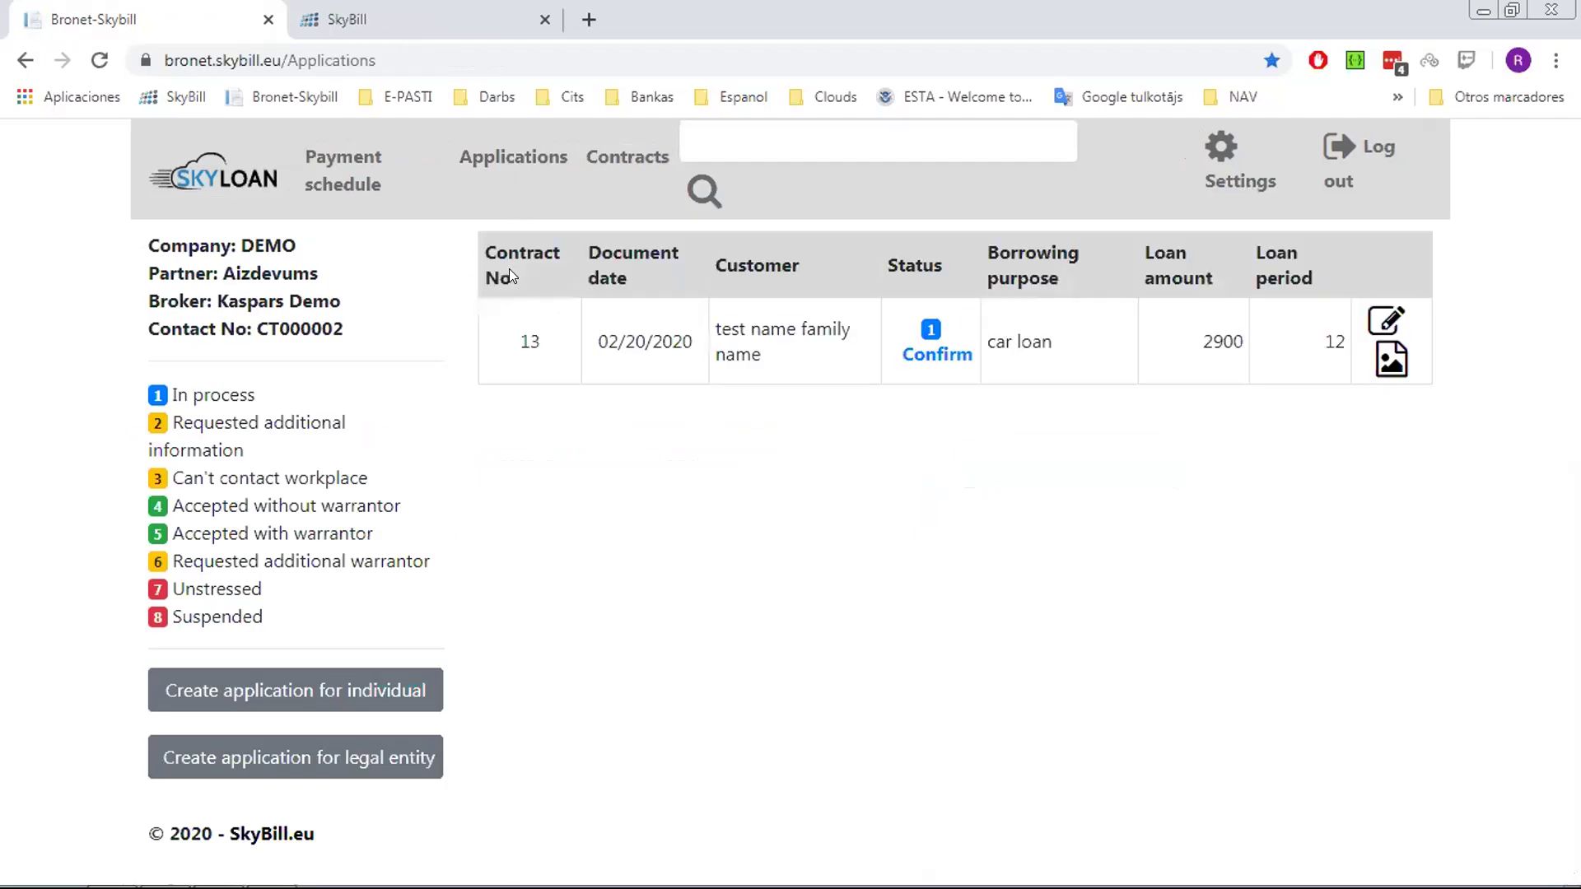
Confirm application 13 in SkyLoan and switch back to Dynamics NAV
left_click(954, 361)
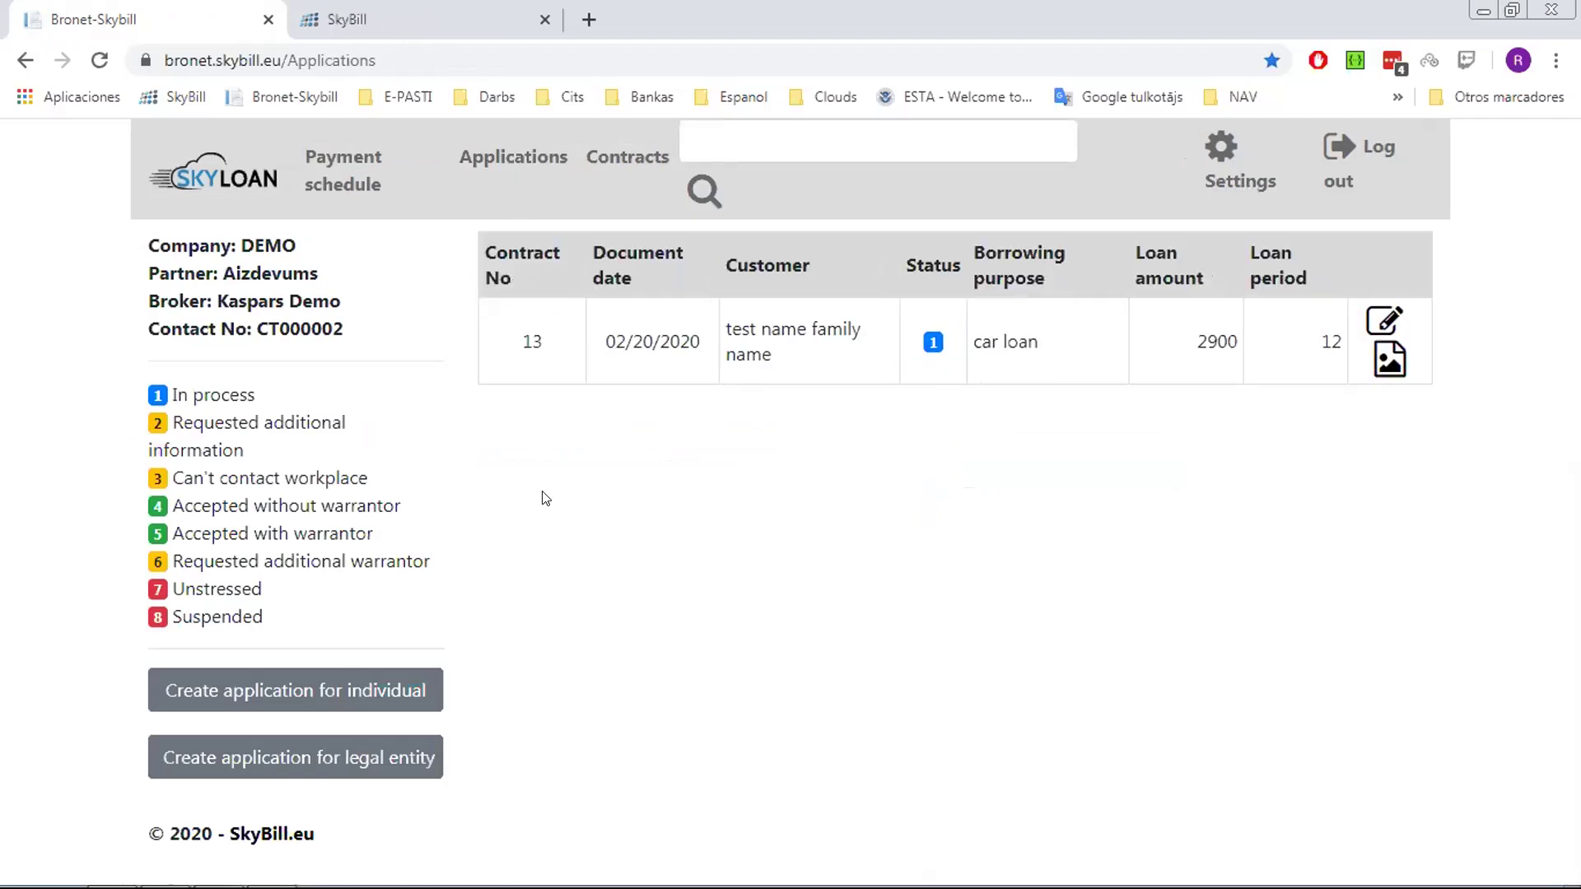
mouse_move(425, 887)
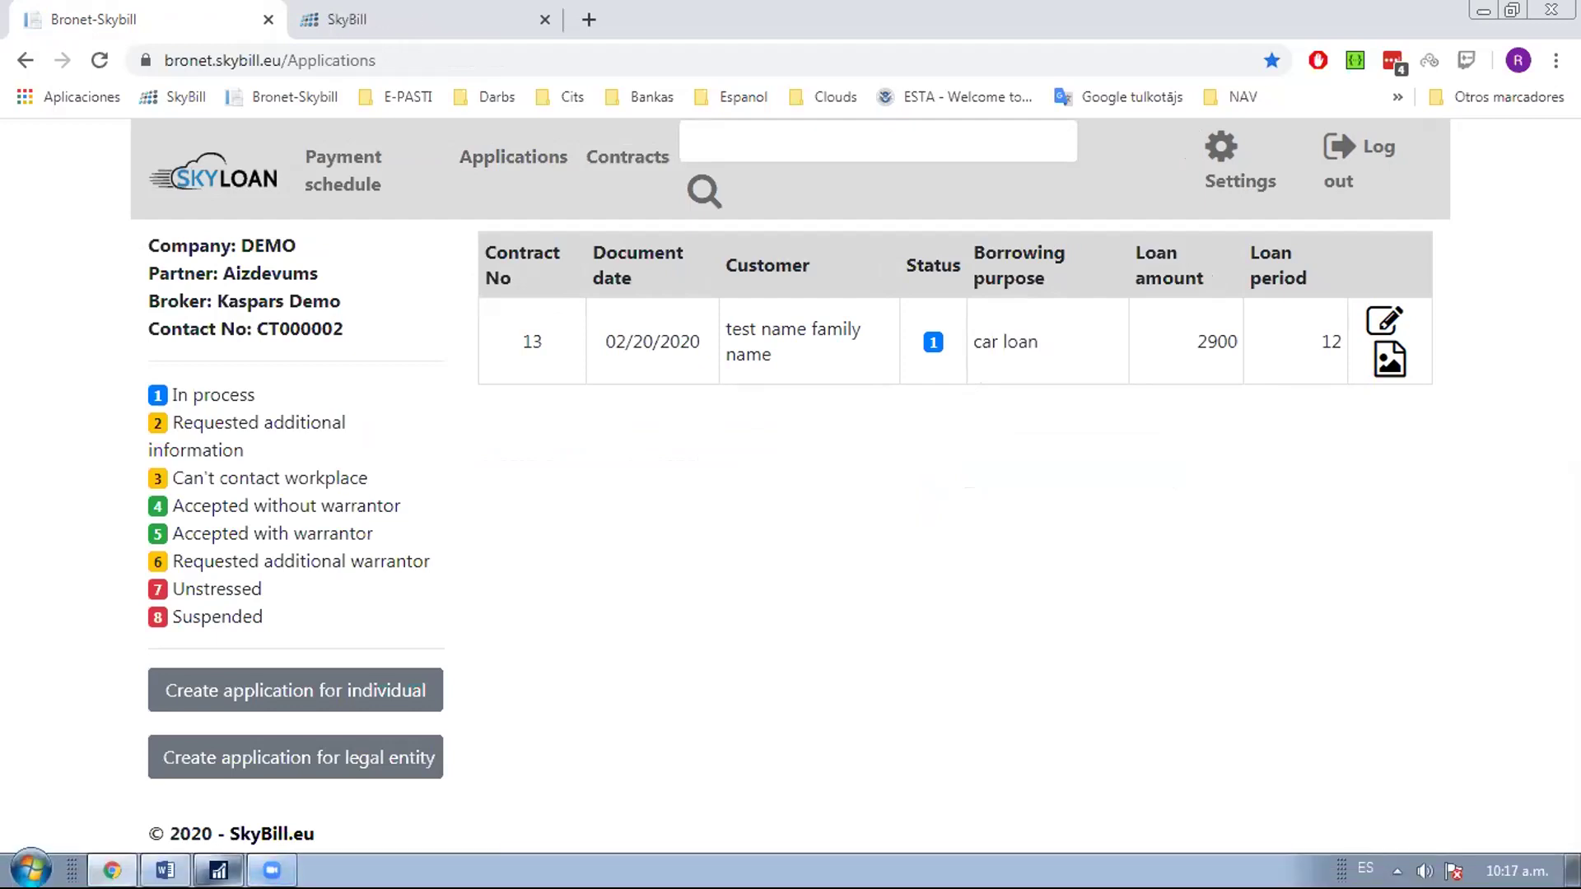
left_click(218, 870)
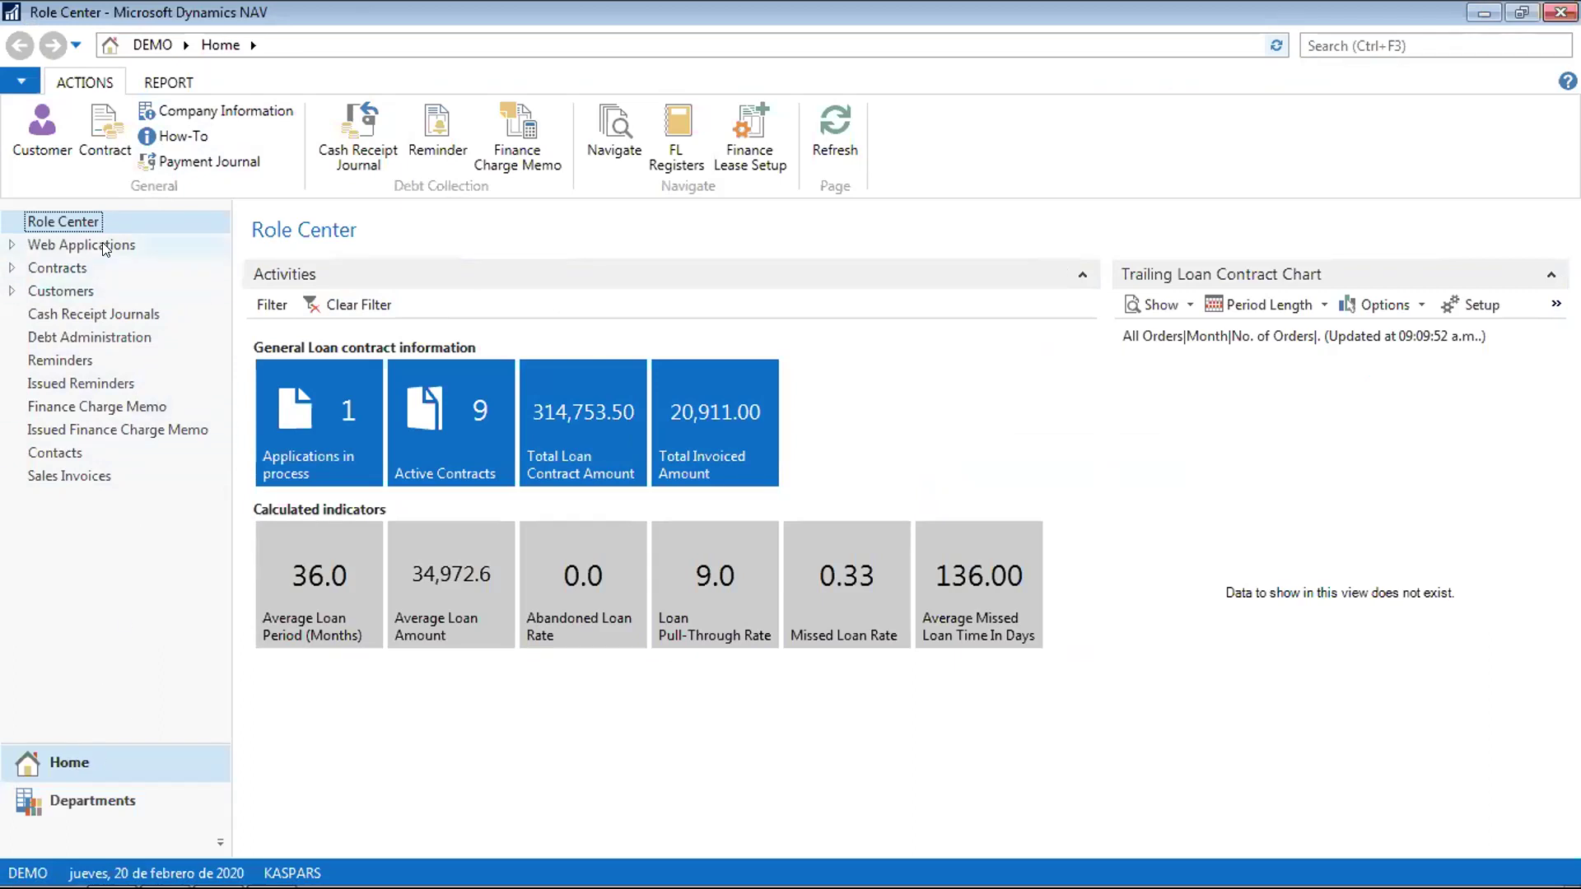
Open the Web Application Card for application 13 from the Web Applications list
left_click(26, 246)
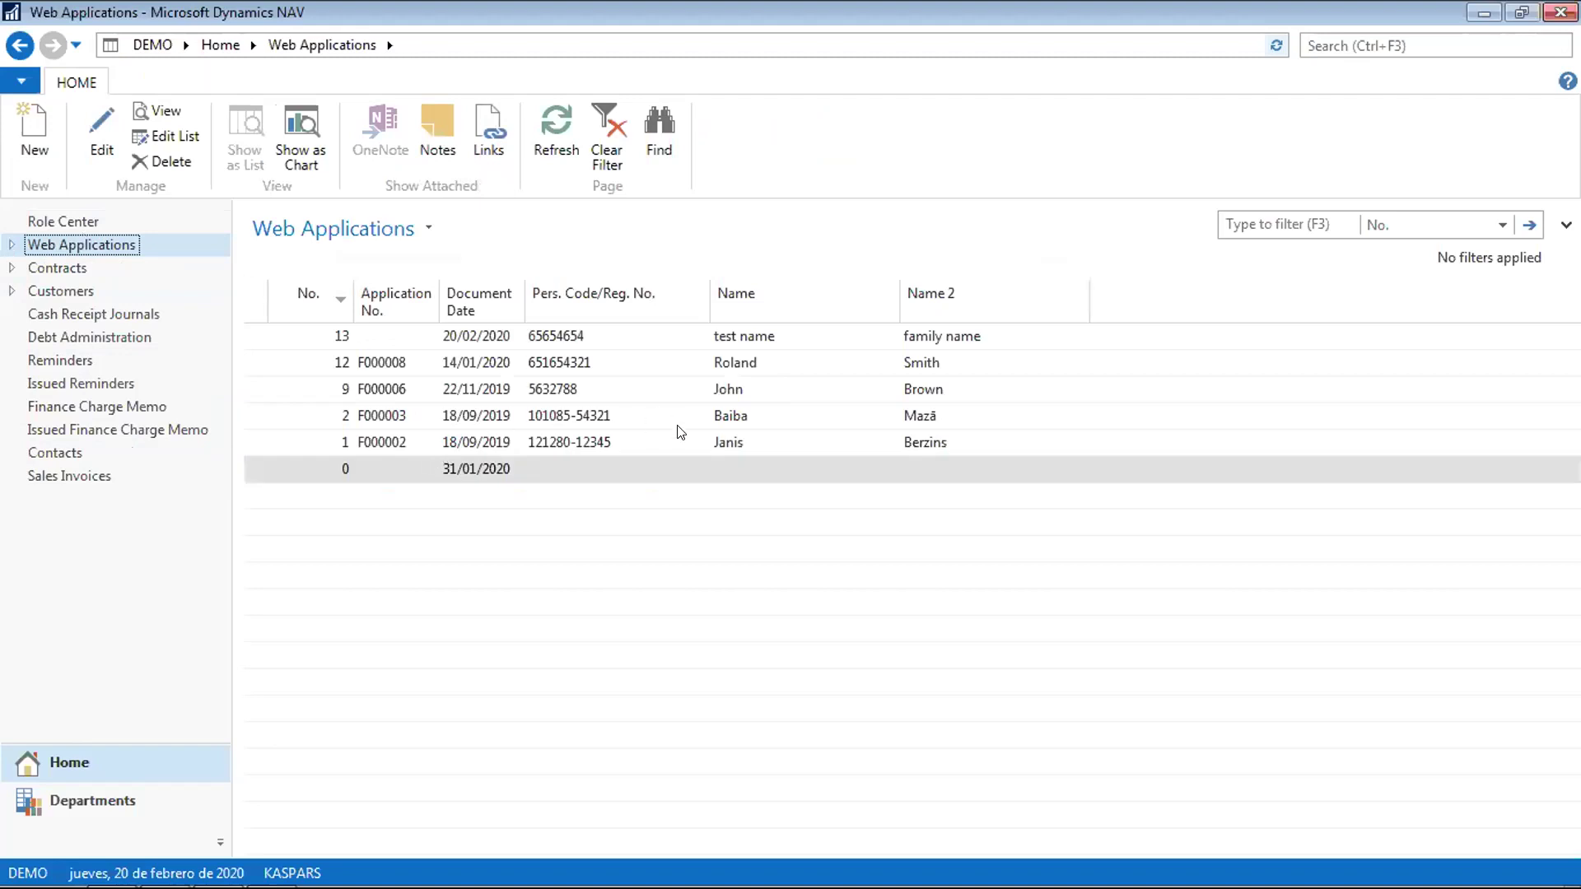
left_click(346, 334)
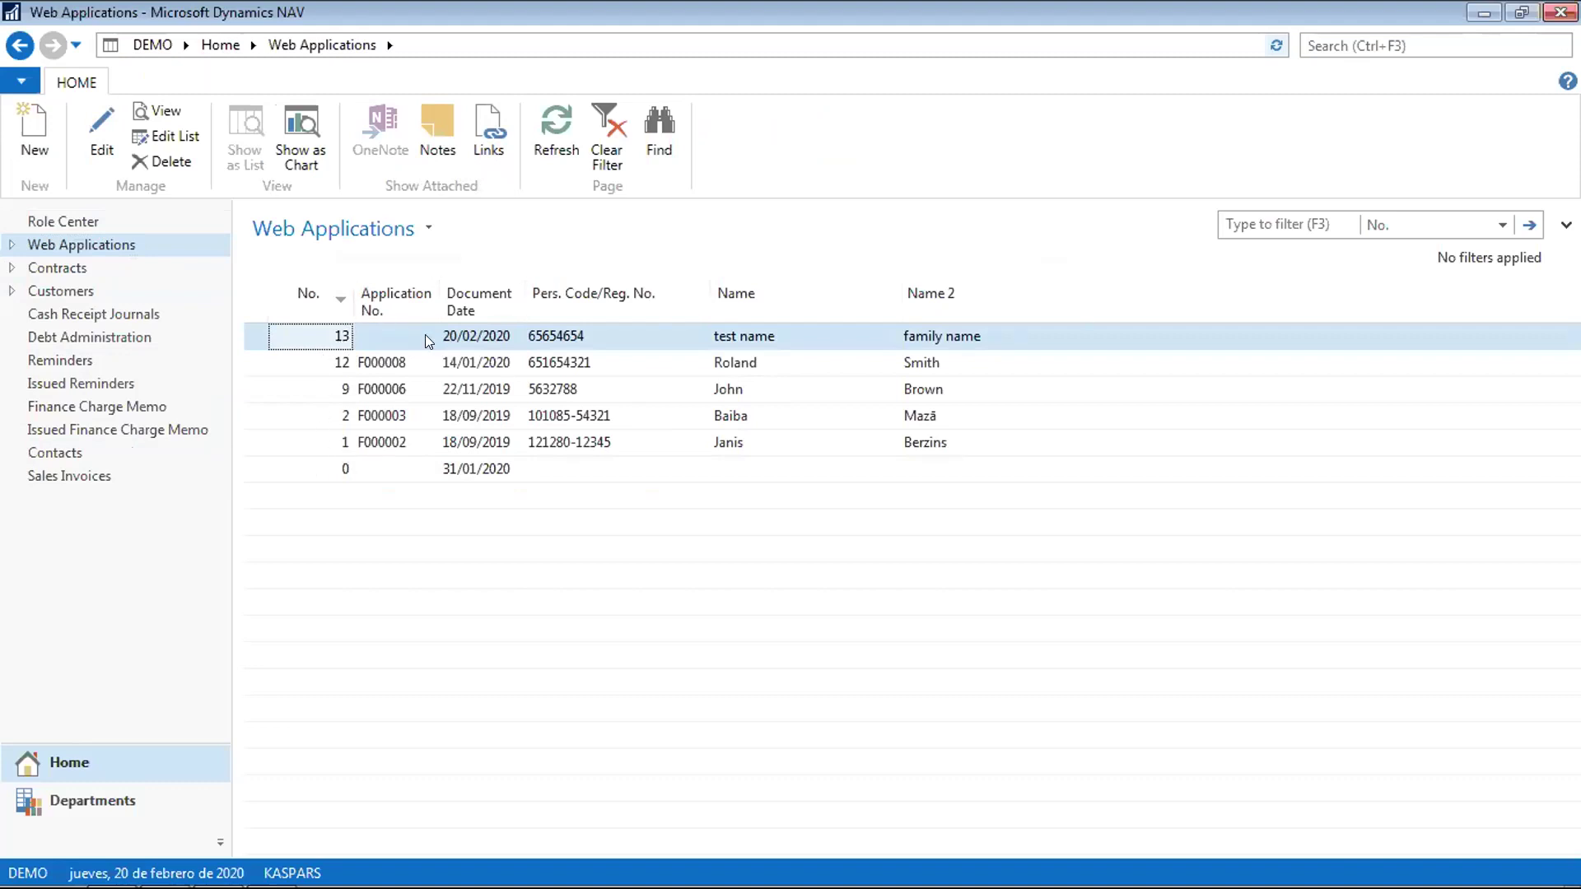
left_click(484, 338)
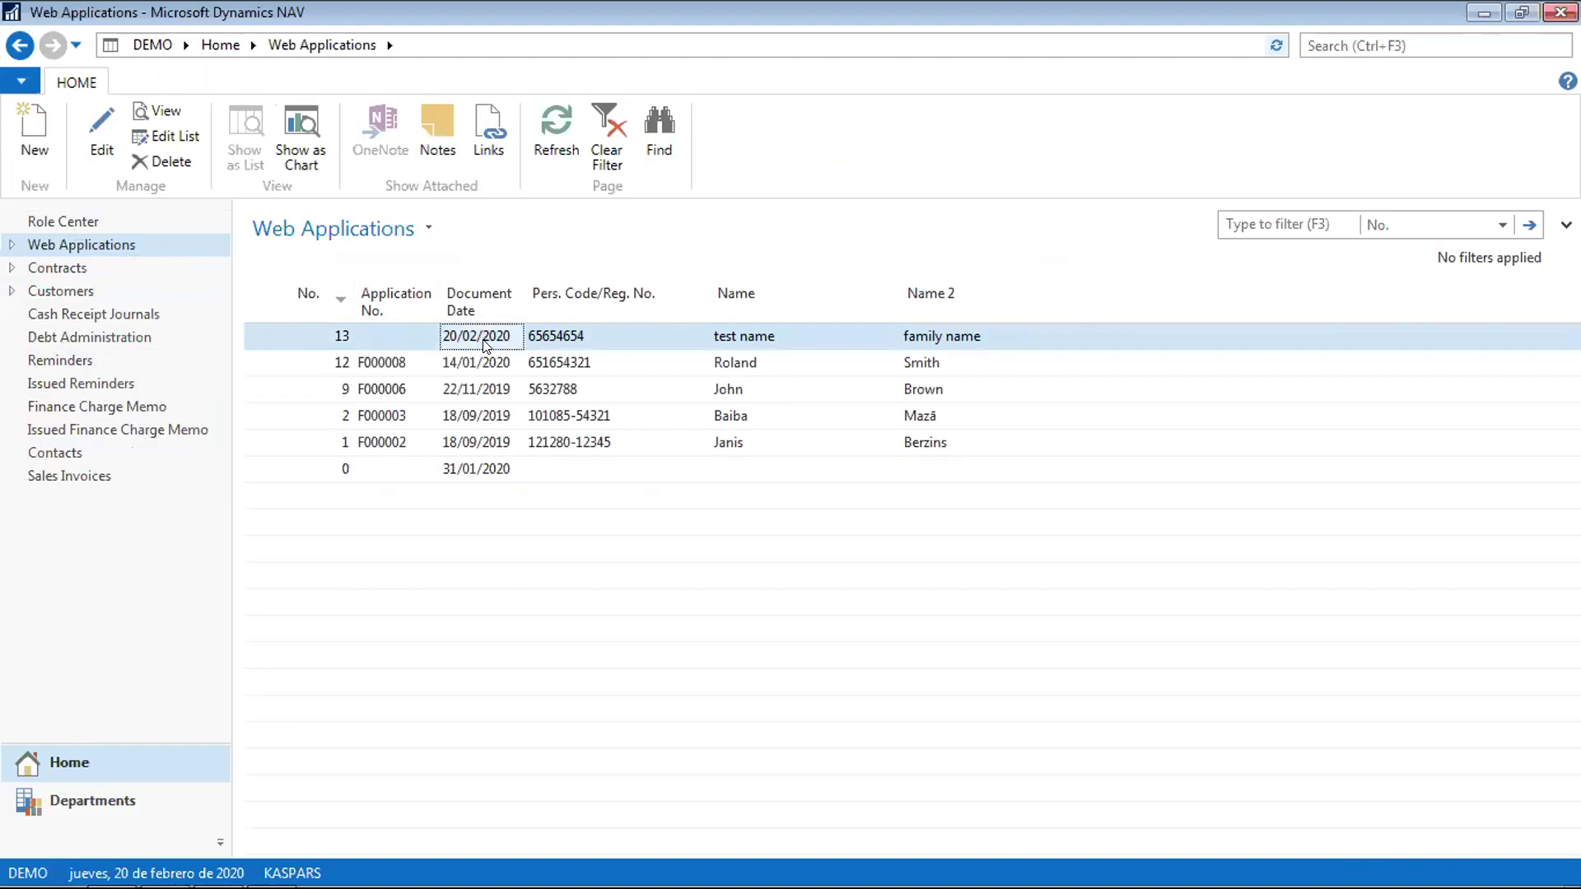
double_click(484, 338)
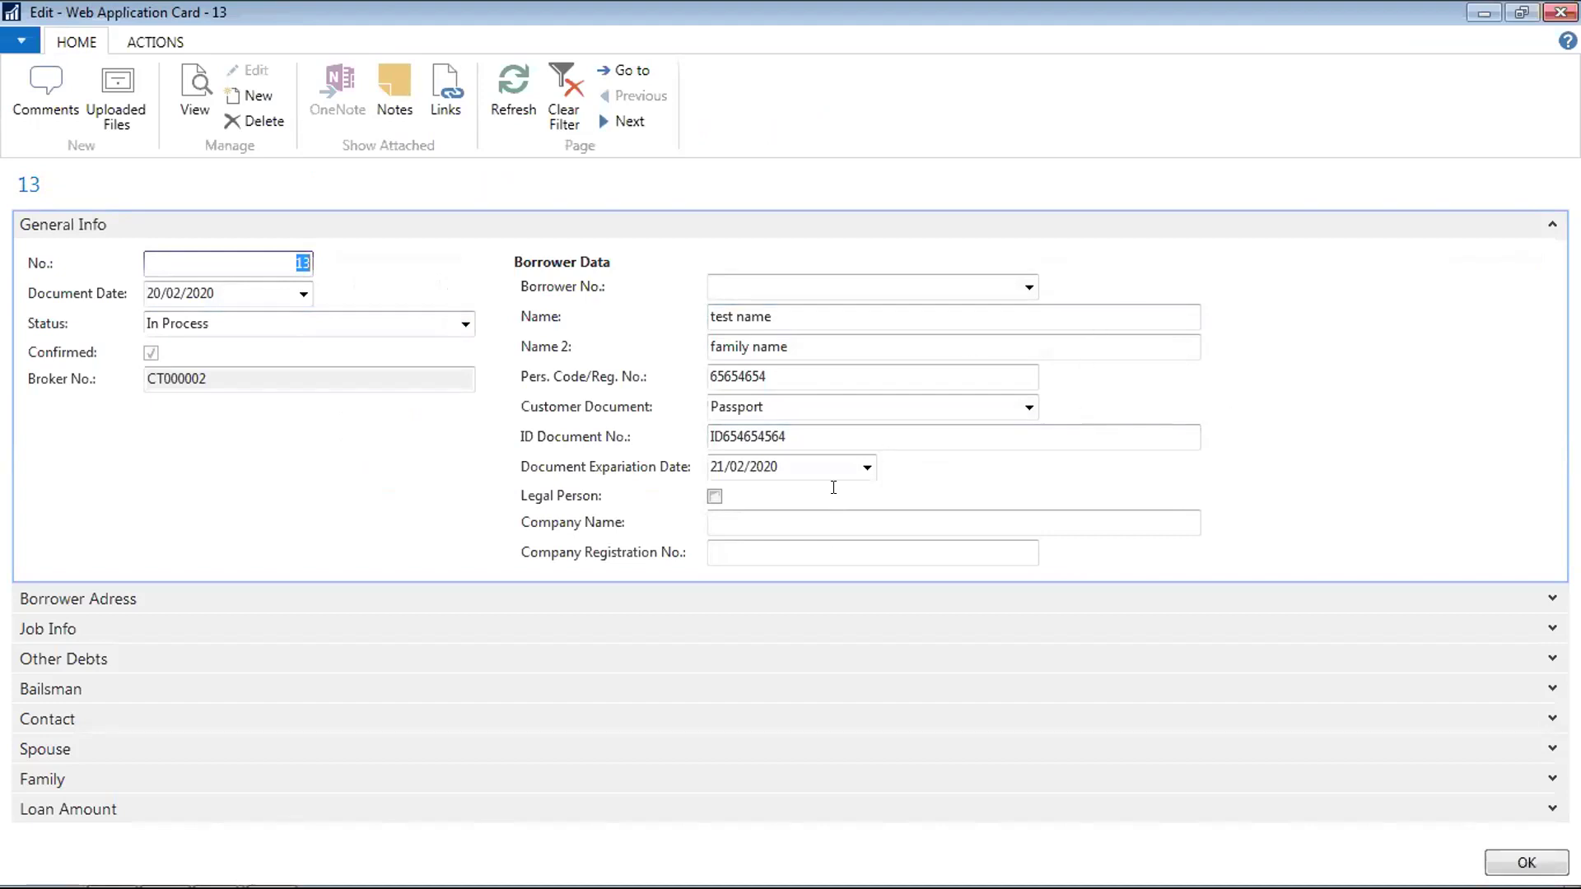
Change application 13's status to 'Accepted without warrantor'
left_click(466, 324)
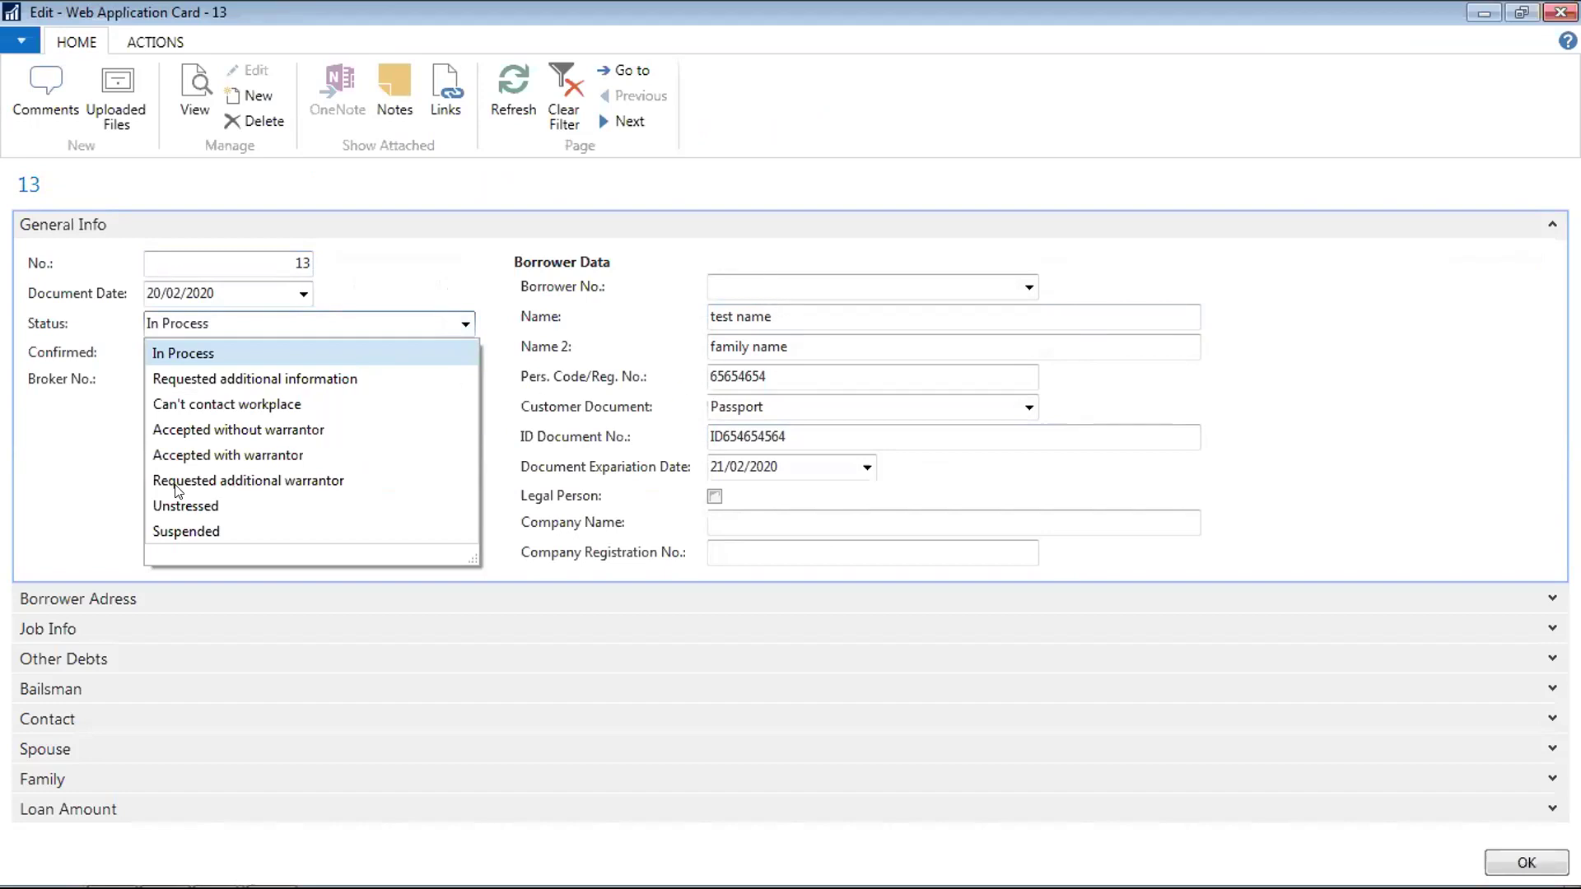
left_click(251, 430)
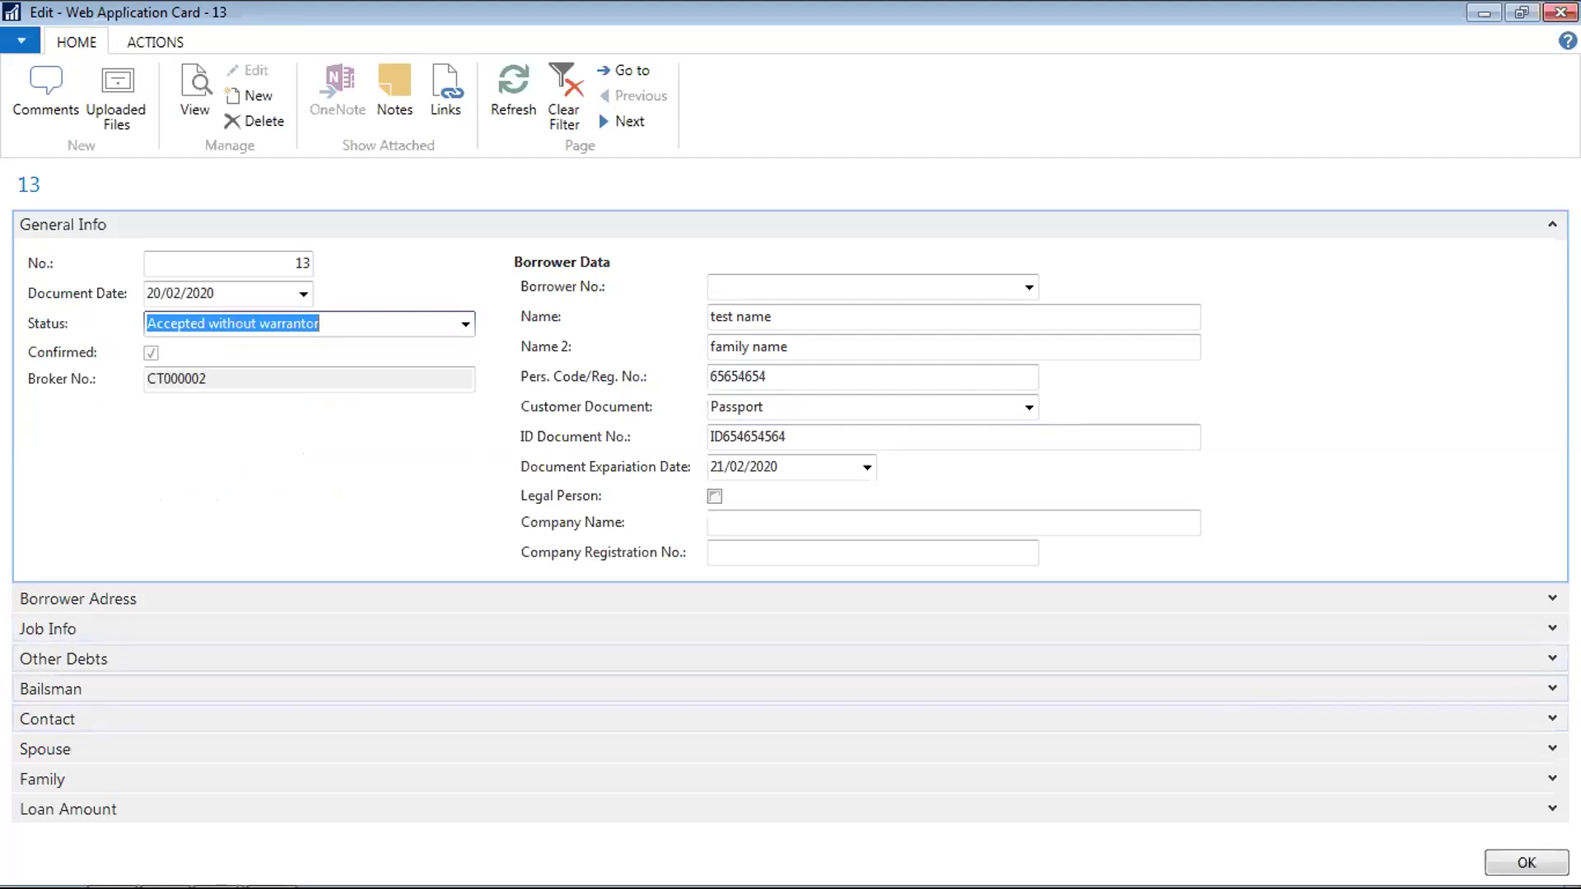
left_click(1552, 689)
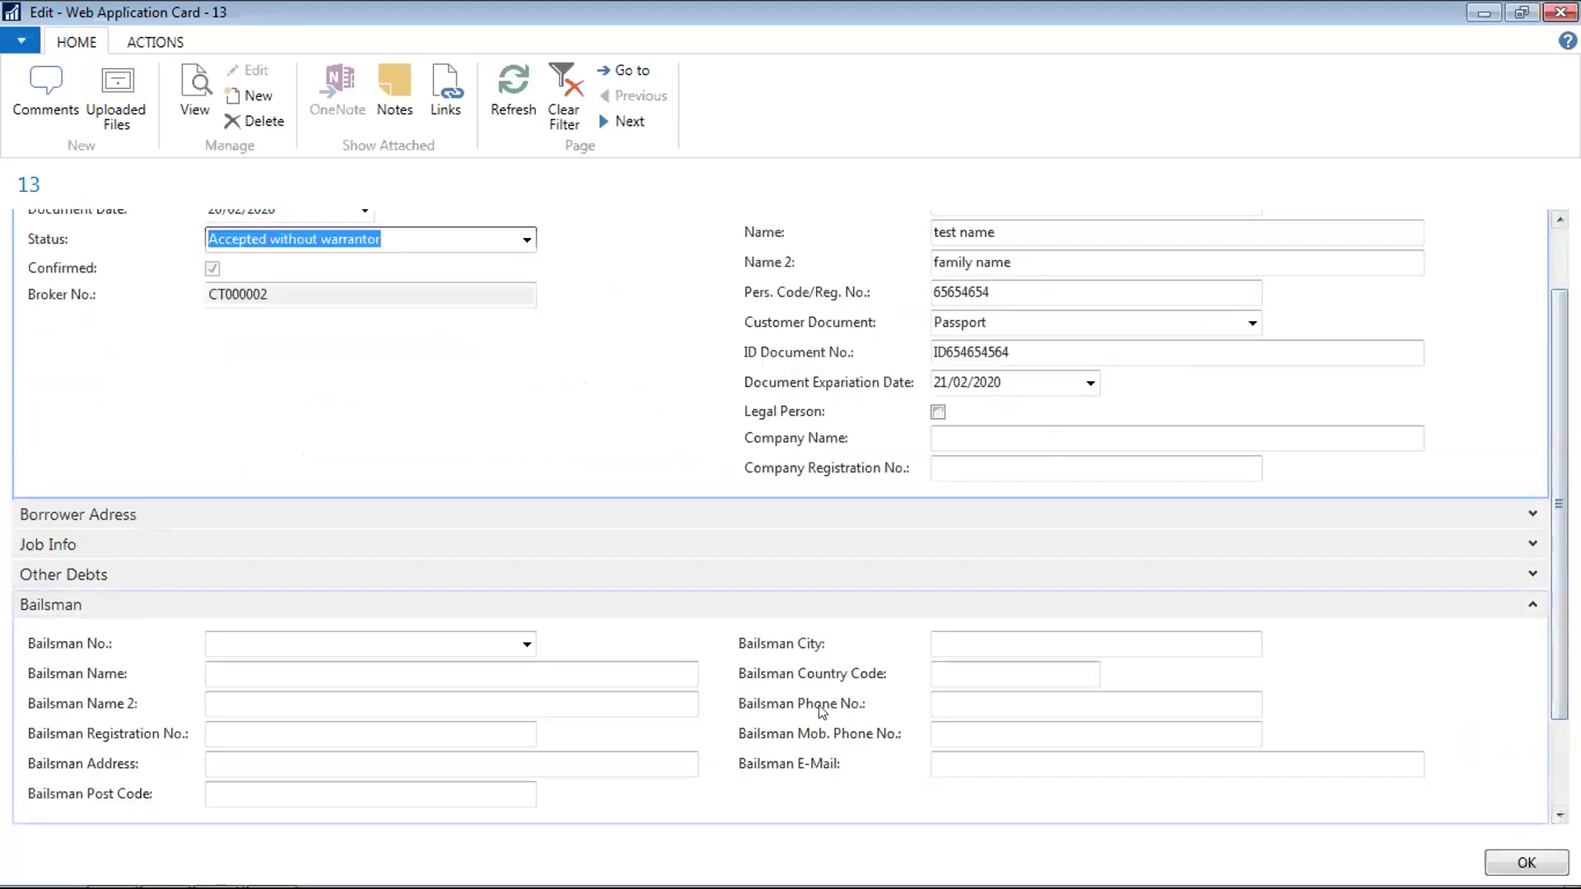
Collapse Bailsman and expand the Other Debts and Loan Amount FastTabs
left_click(1532, 606)
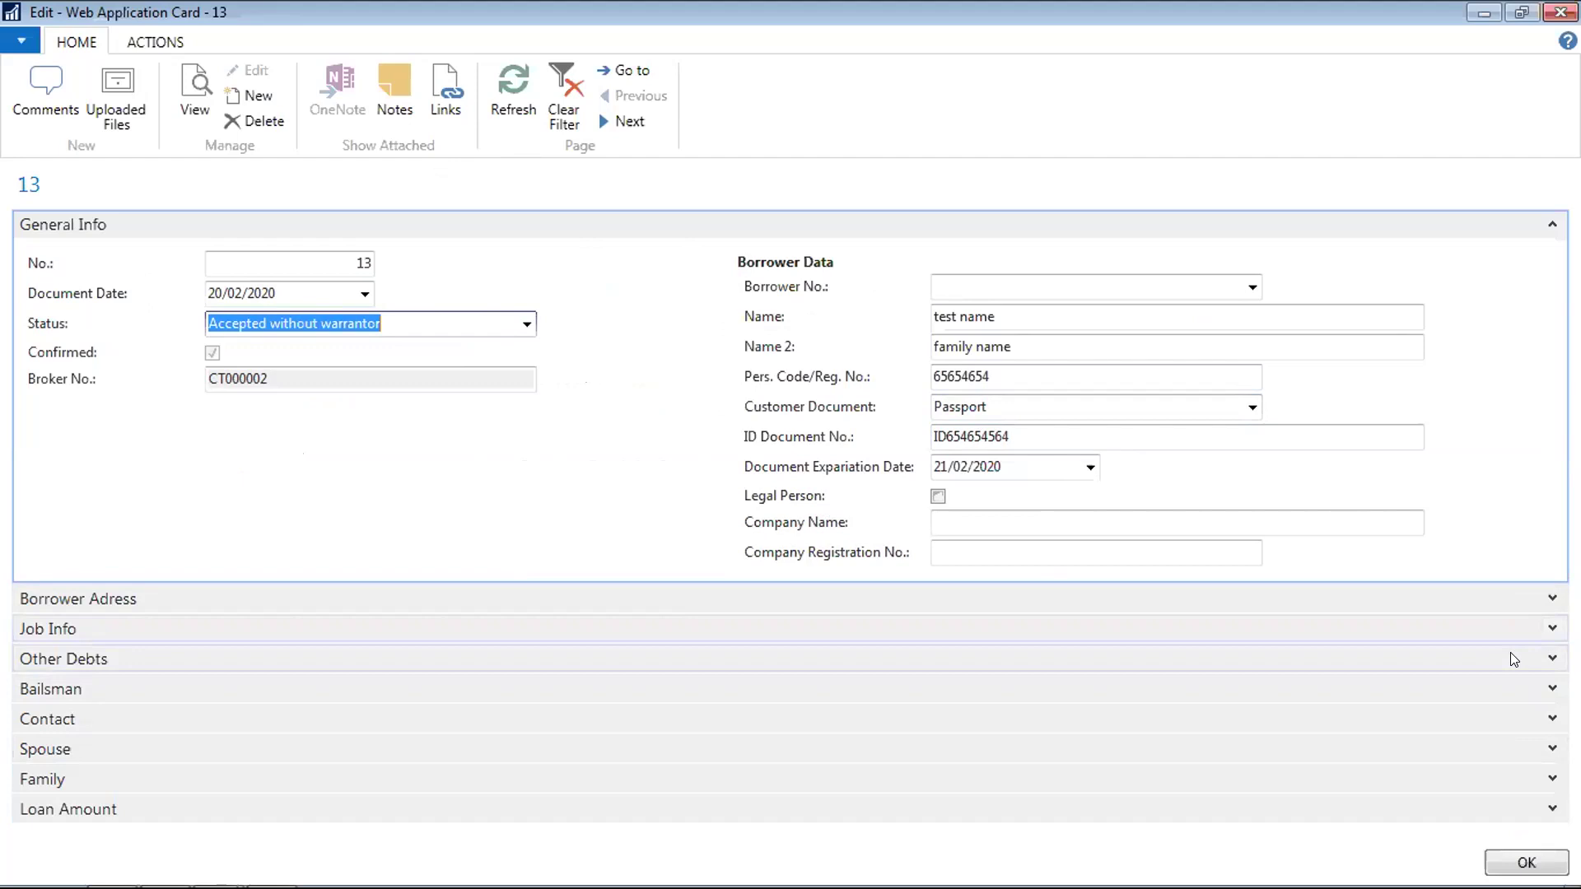
left_click(1553, 658)
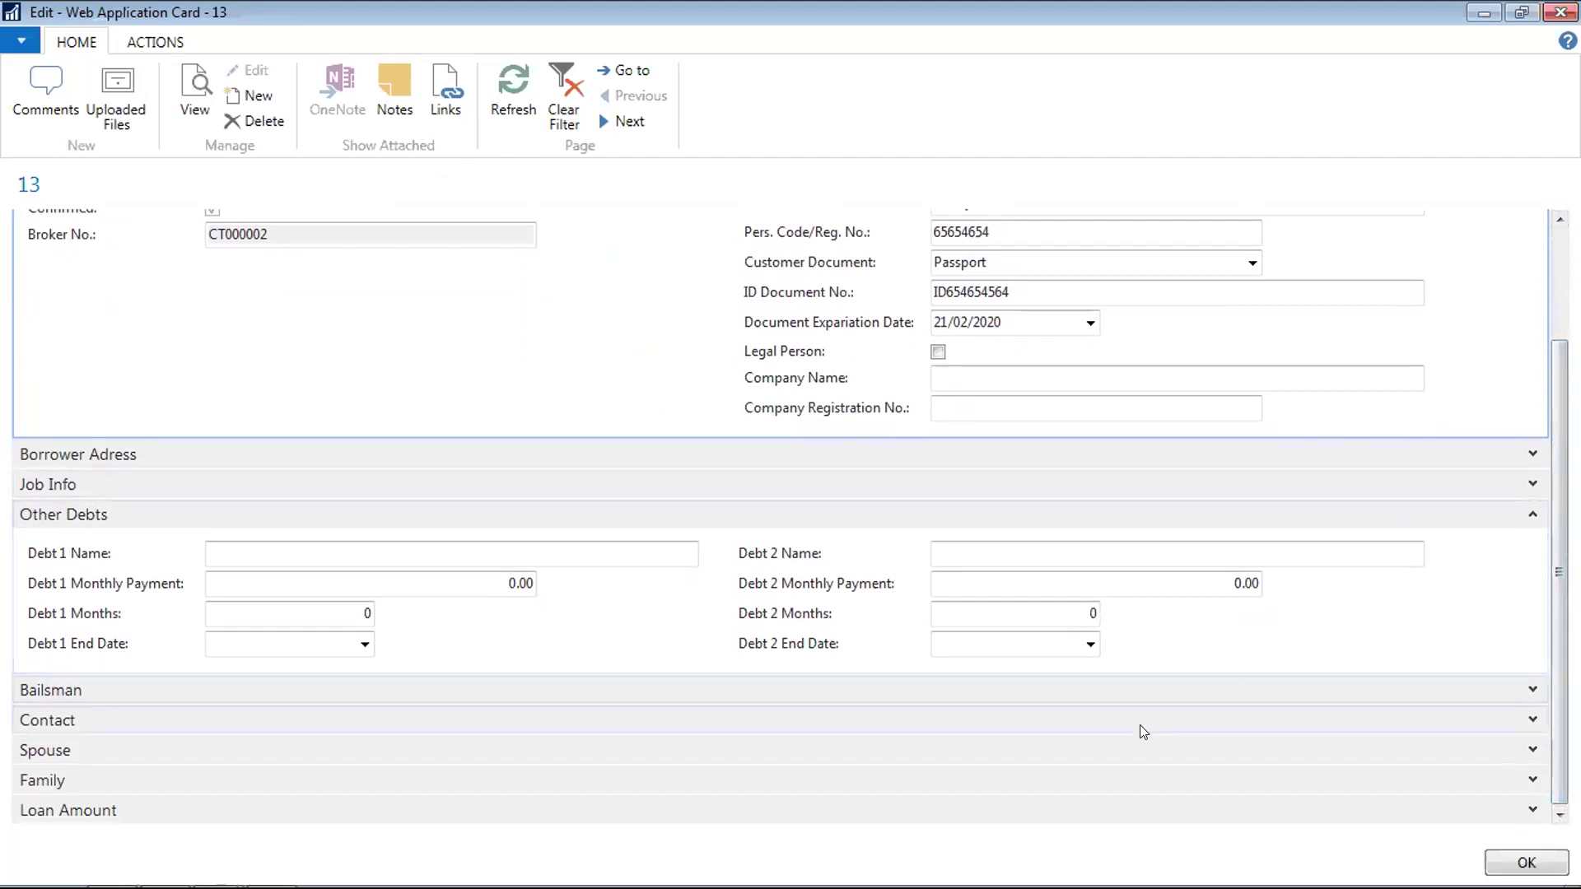
left_click(1530, 811)
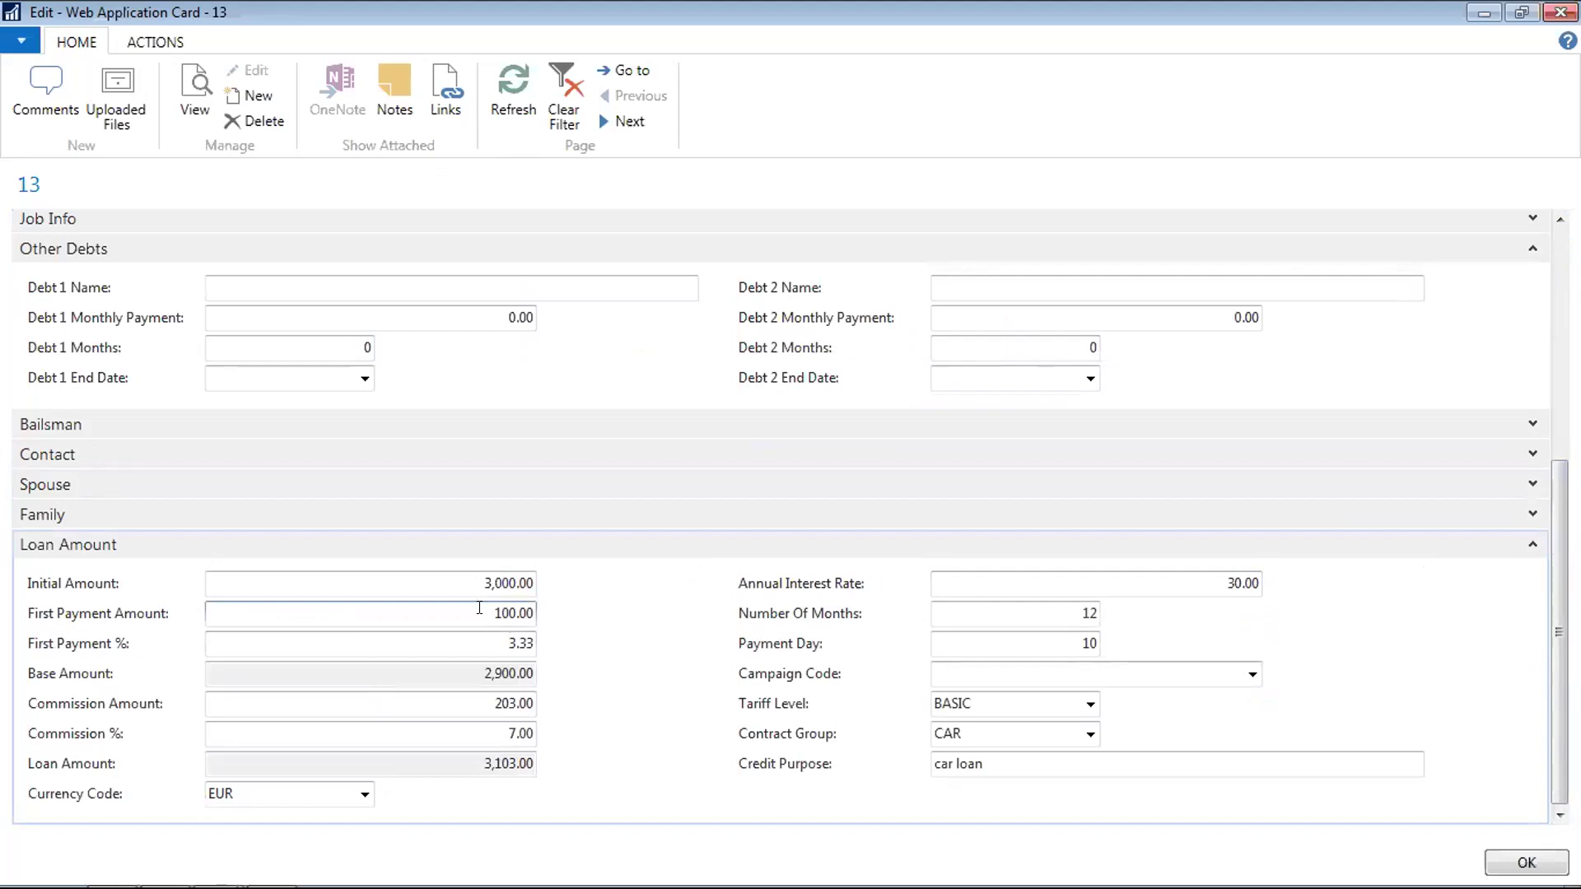
Set First Payment % to 10 (300.00) and Number Of Months to 6
left_click(493, 642)
key("Delete")
key("Delete")
key("Delete")
key("Delete")
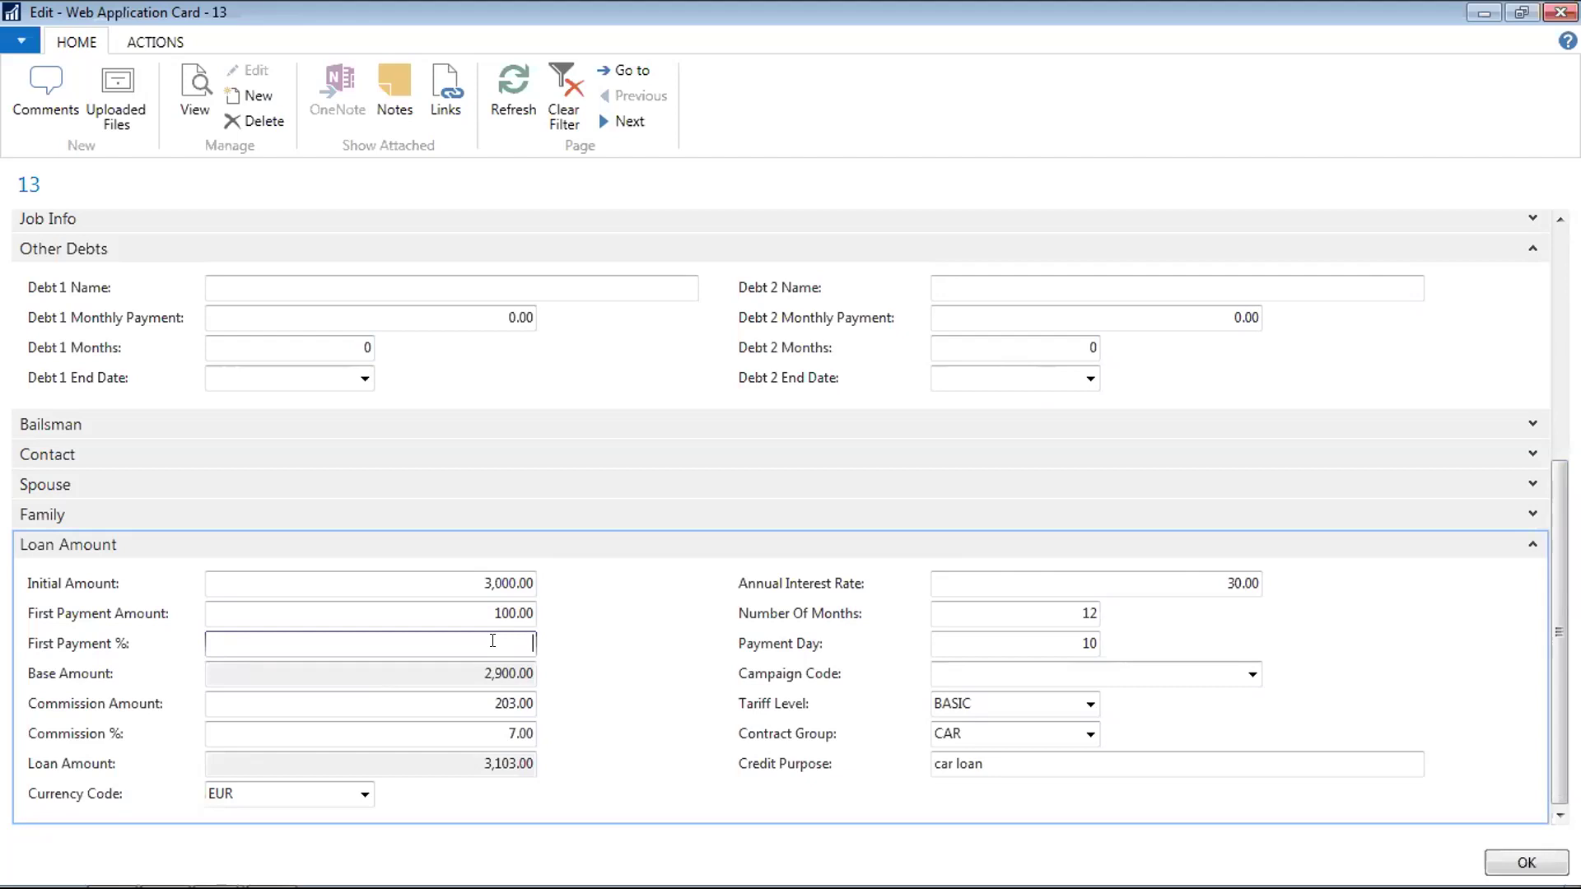
type("0")
key("shift+Tab")
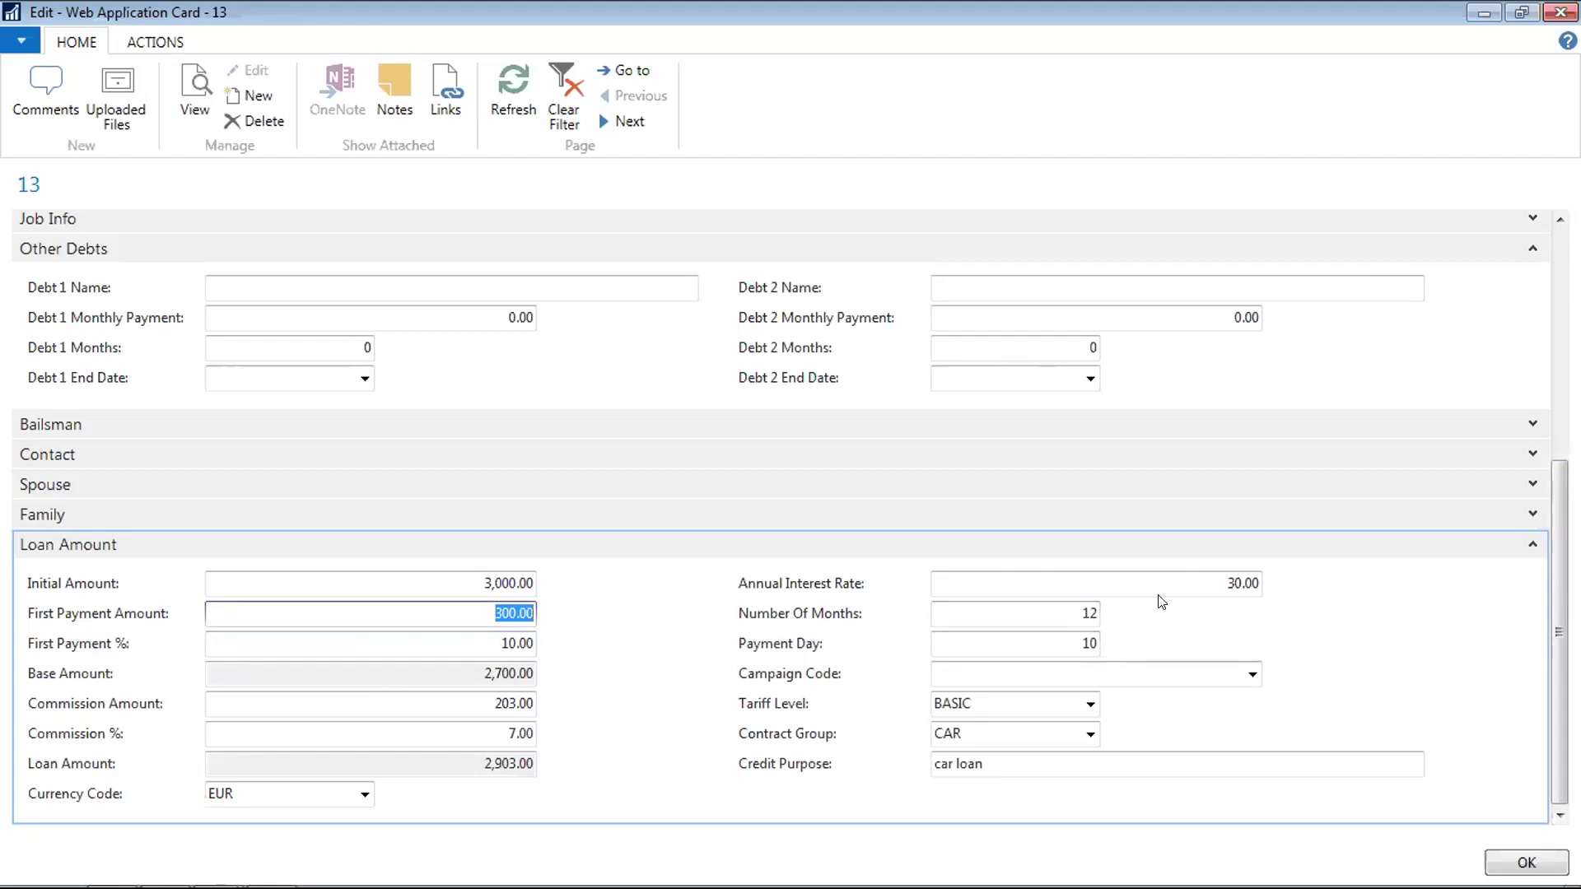
left_click(1070, 605)
key("BackSpace")
key("BackSpace")
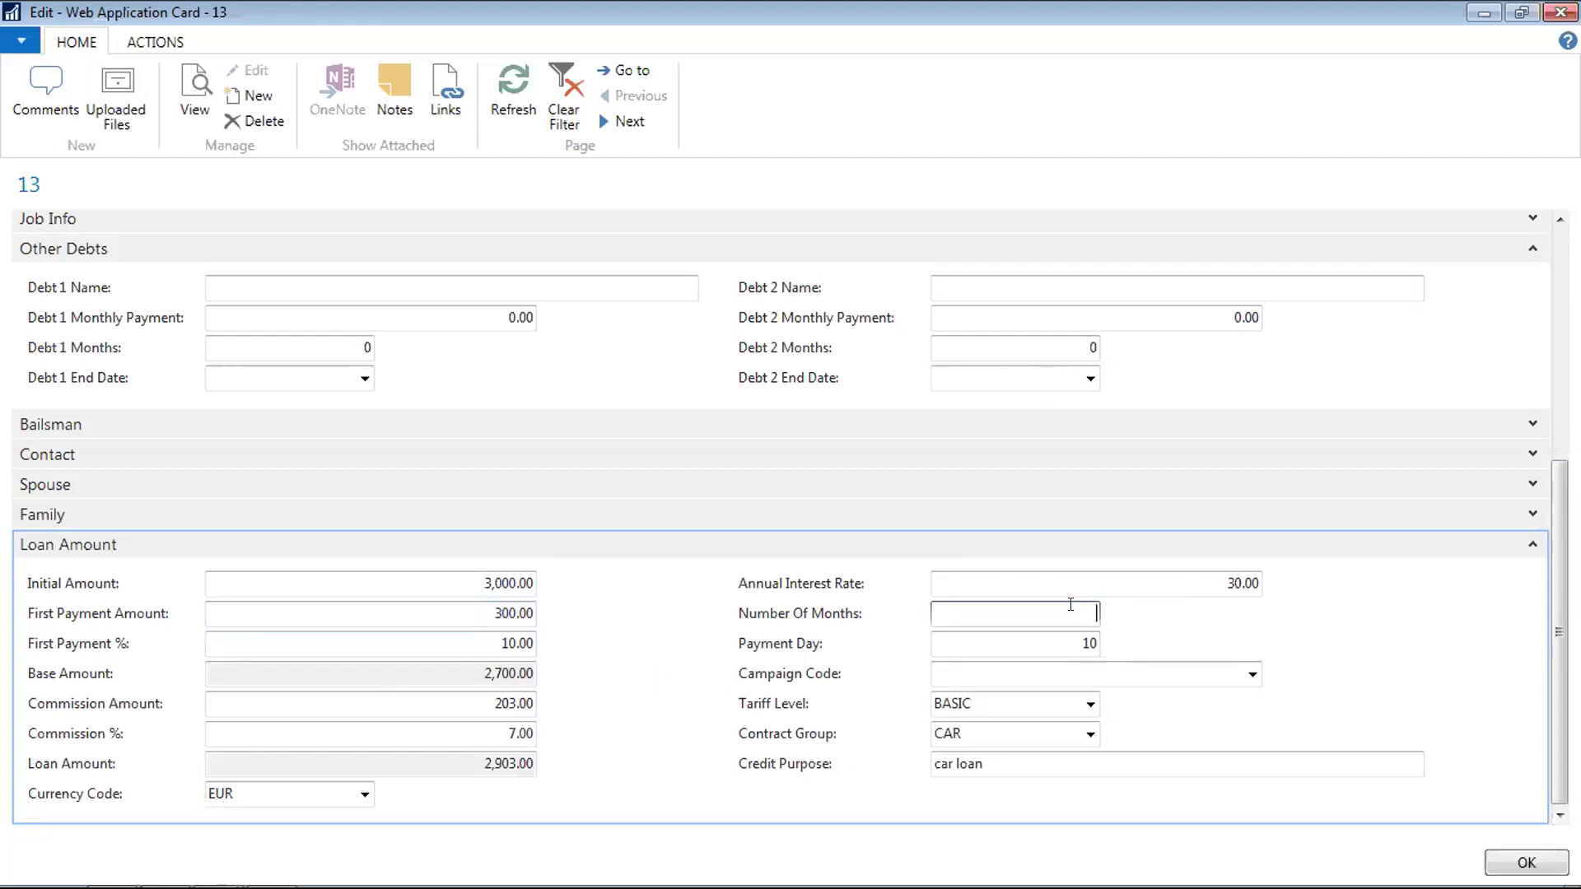
type("6")
key("Tab")
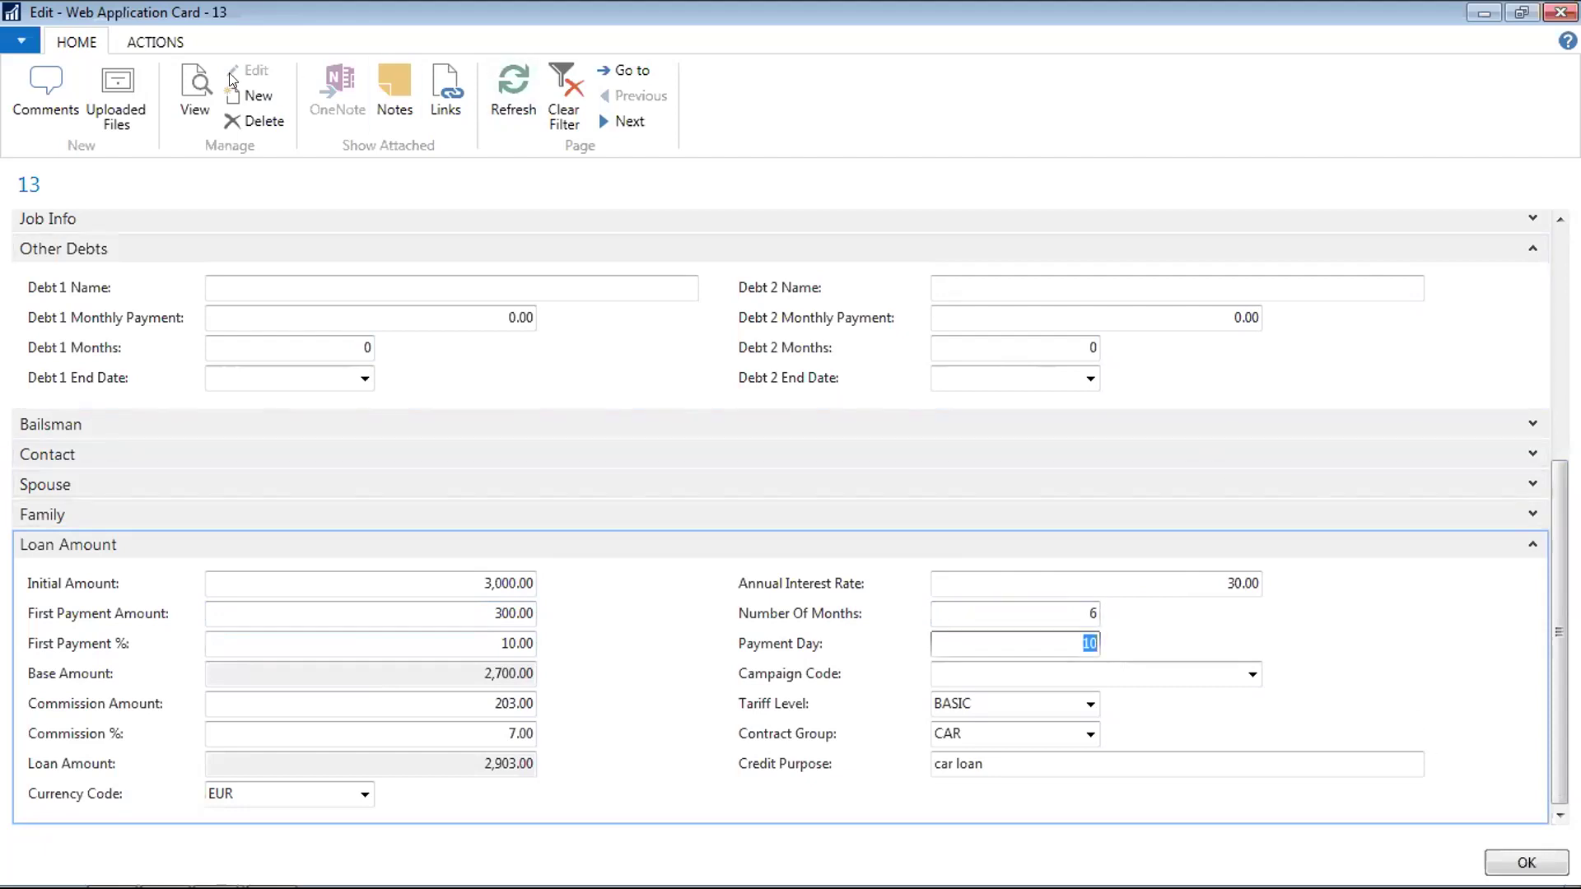
Save application 13, reopen its card, and check its (empty) links
left_click(1493, 865)
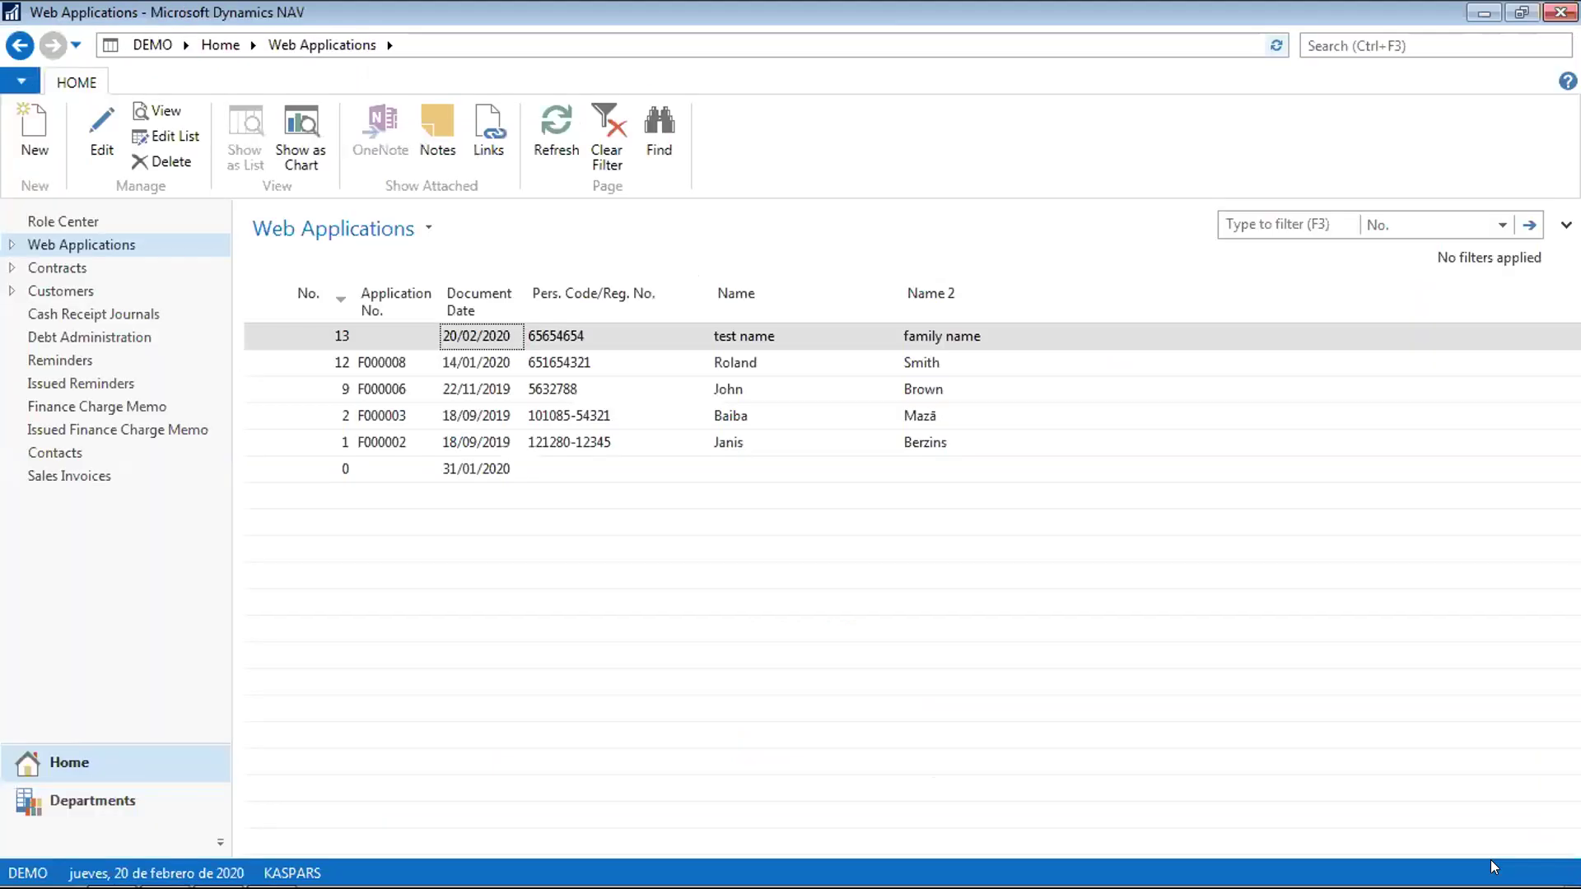
left_click(454, 341)
double_click(456, 343)
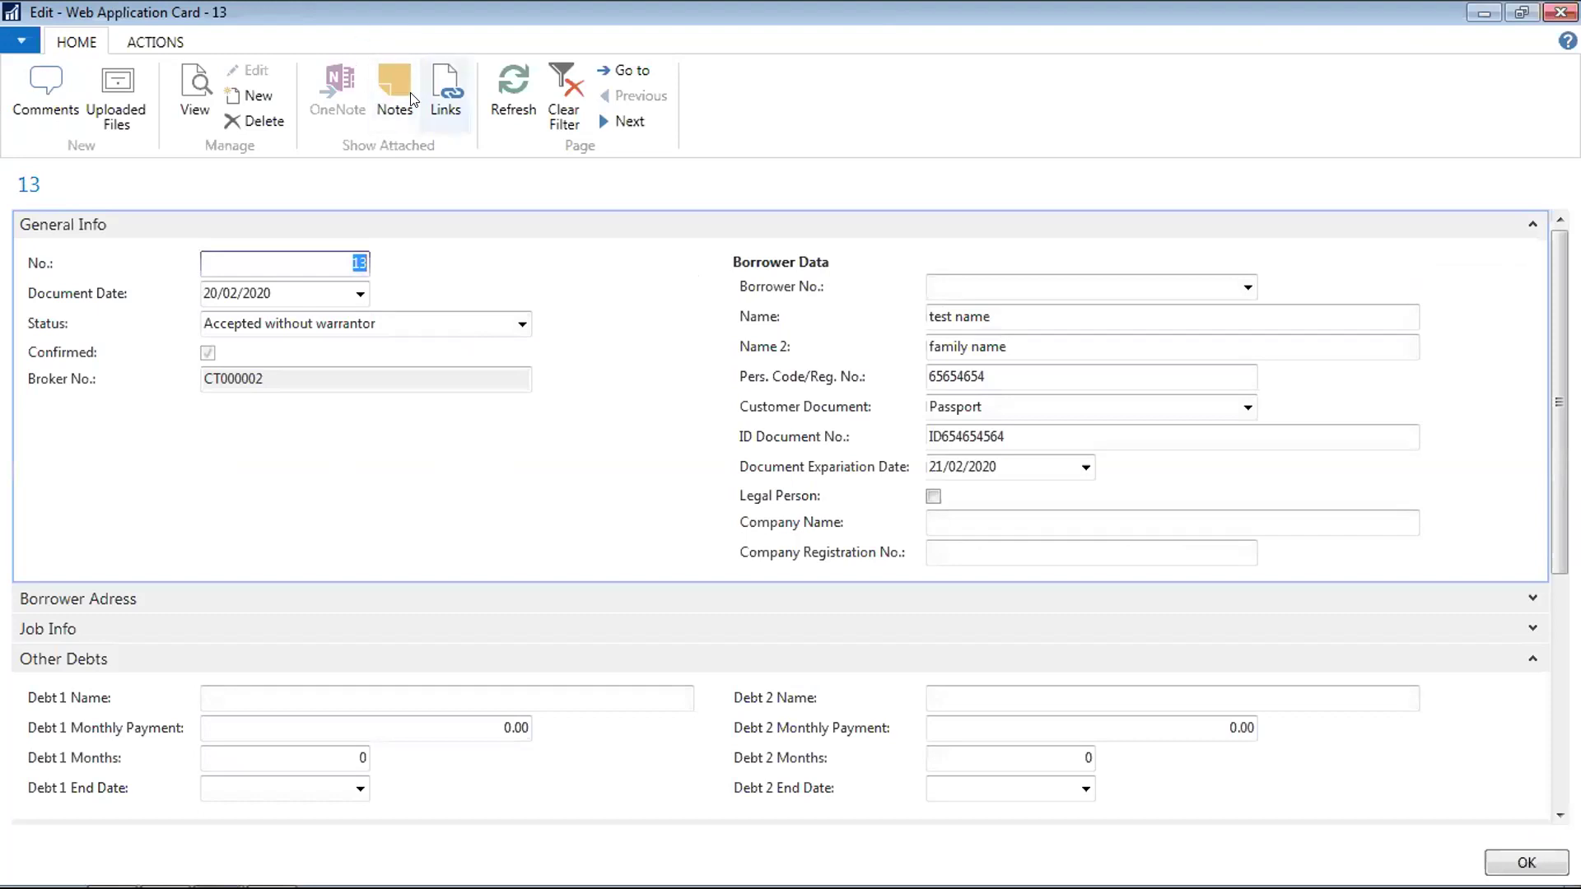
left_click(445, 92)
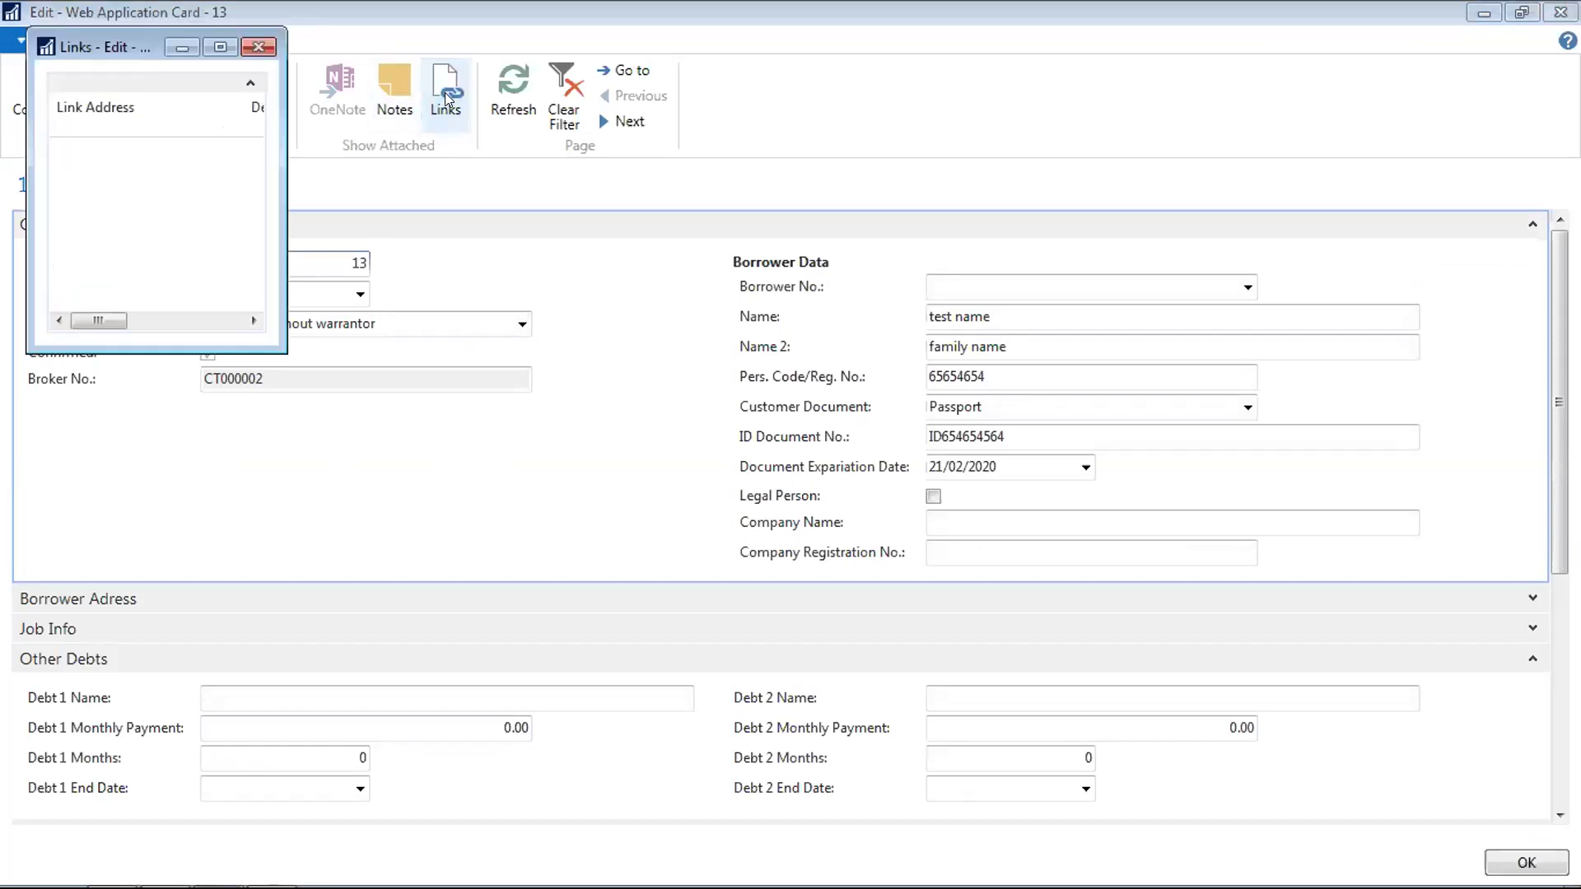
left_click(248, 43)
Read the application's comment in the widened Comment Sheet, then close it
left_click(174, 34)
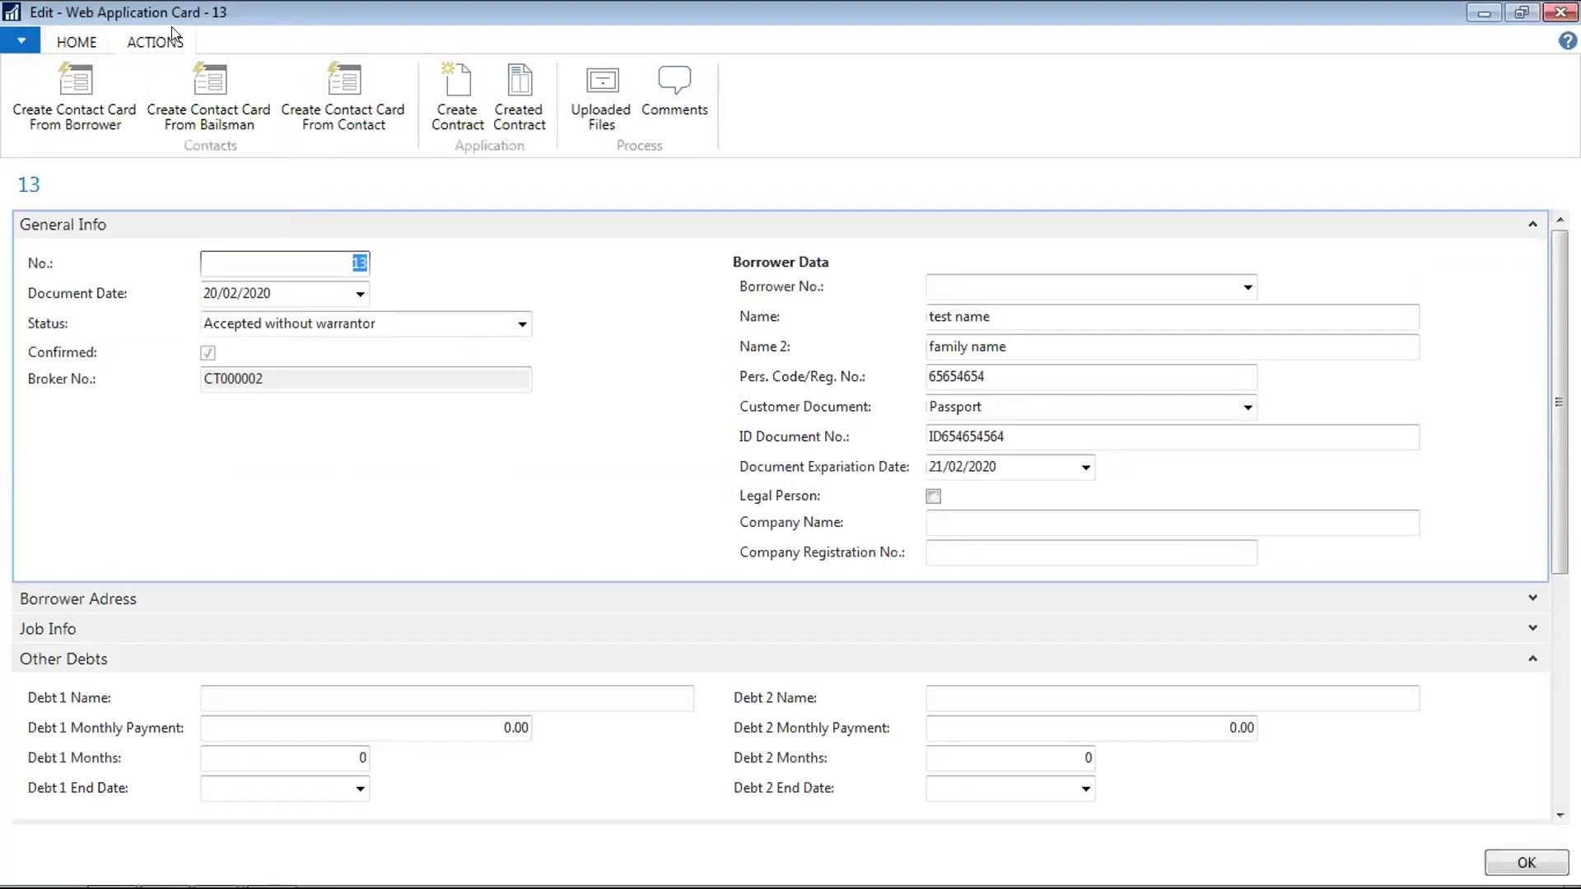
left_click(675, 82)
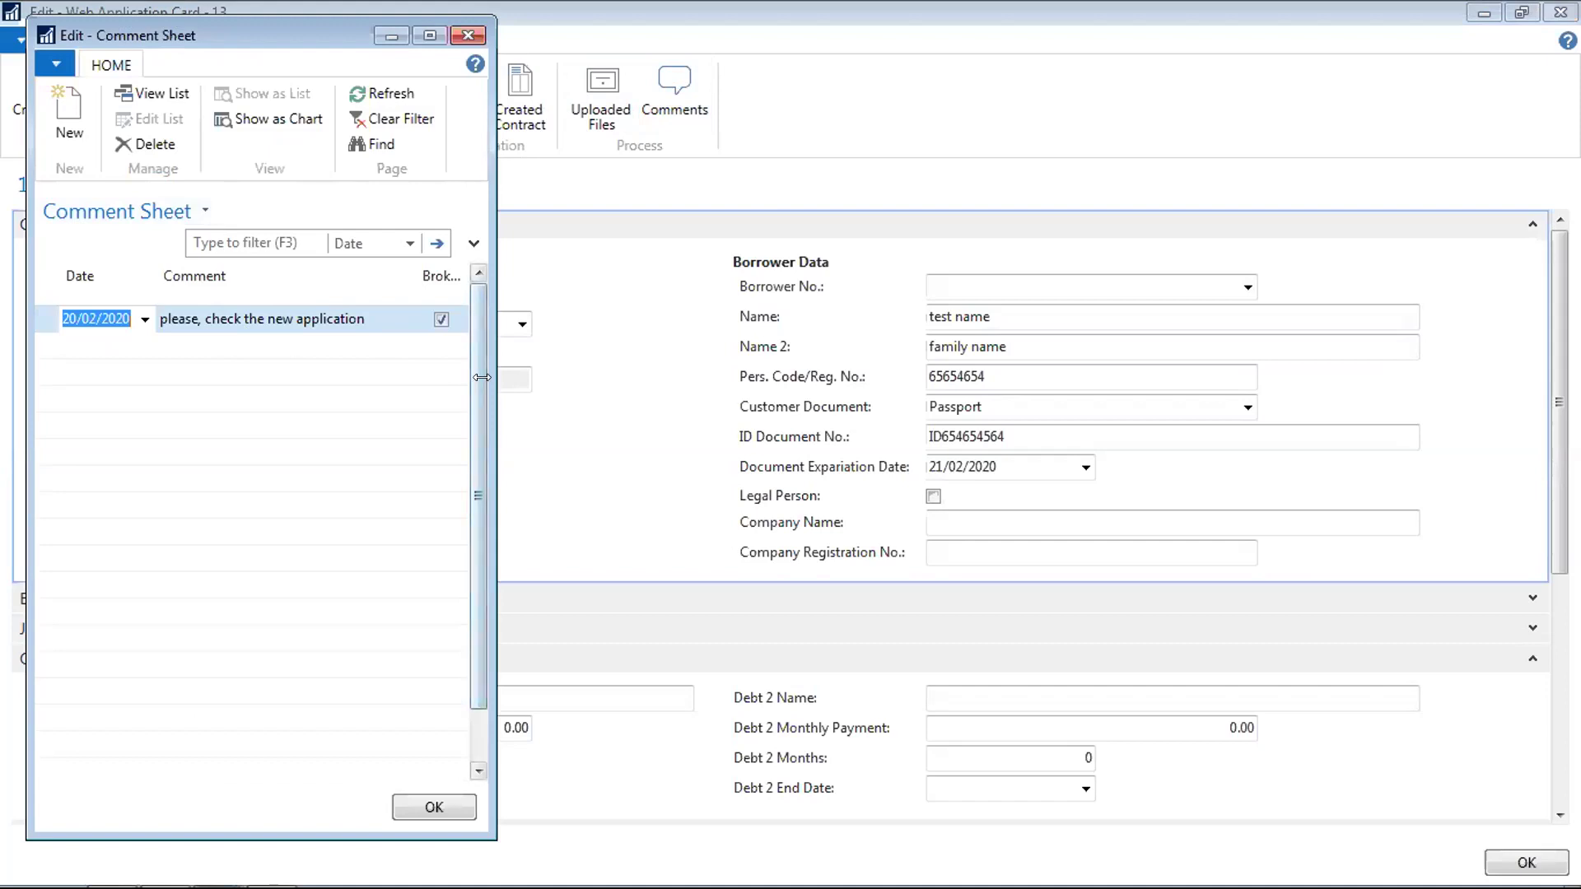
left_click_drag(482, 377, 717, 418)
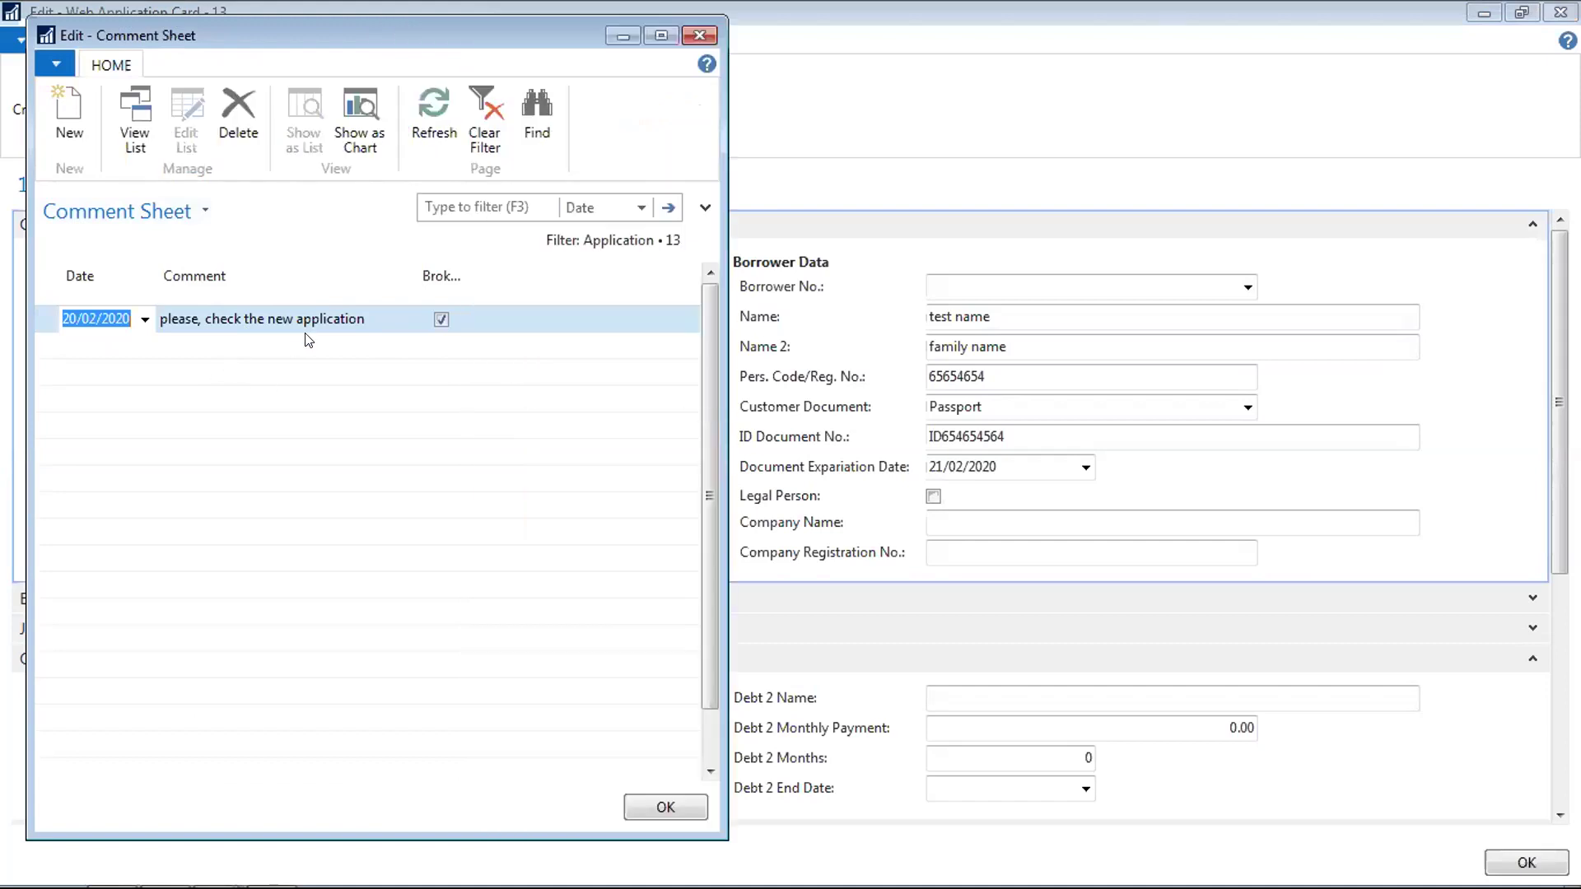
left_click(692, 43)
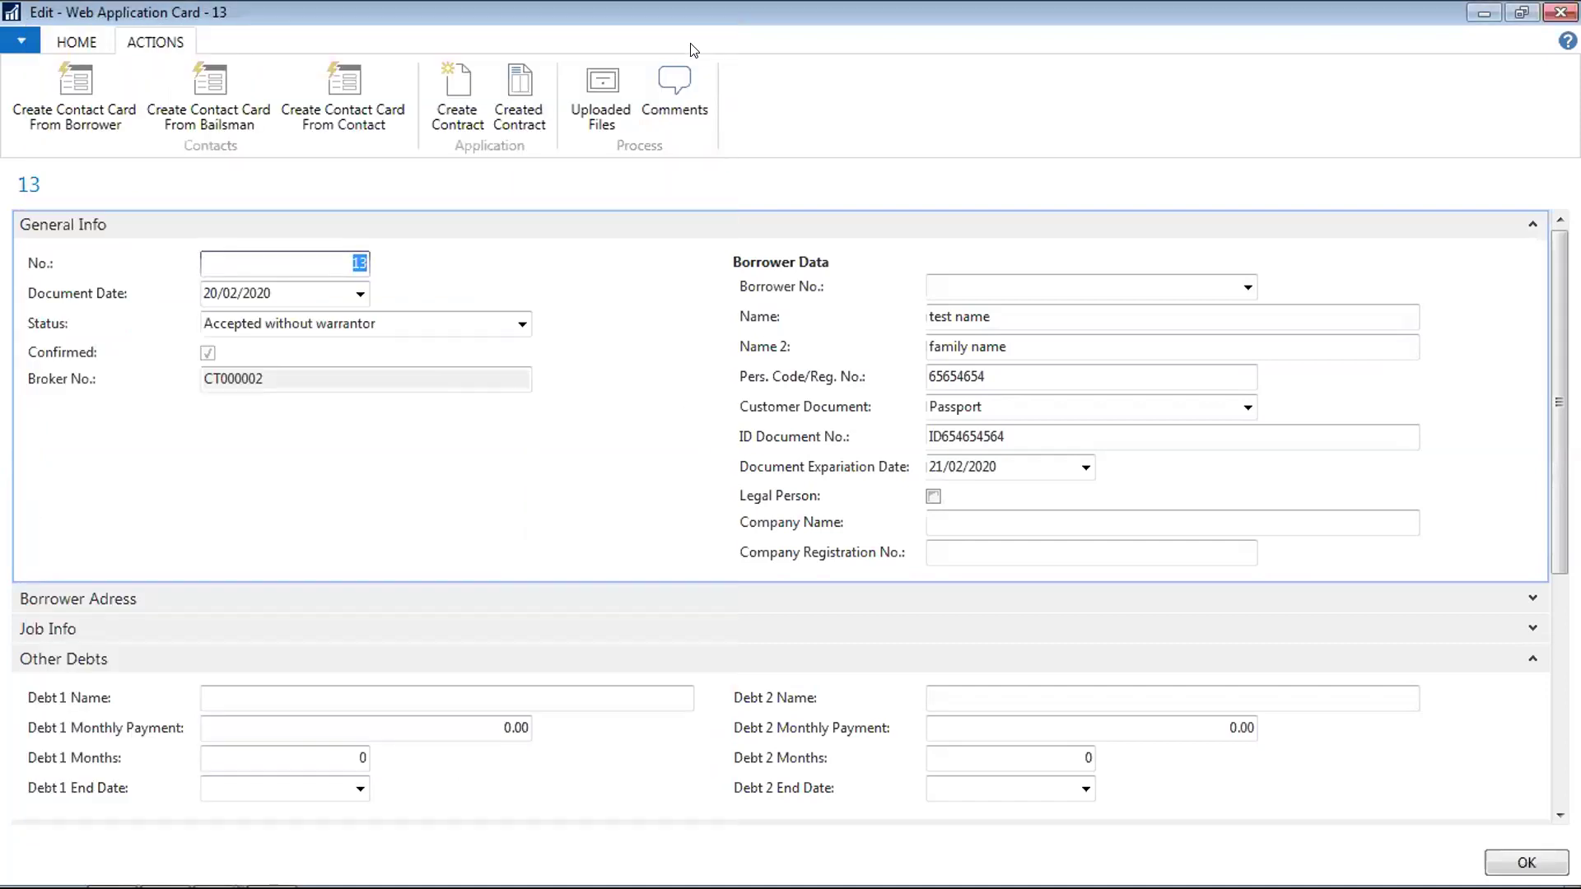
left_click(595, 97)
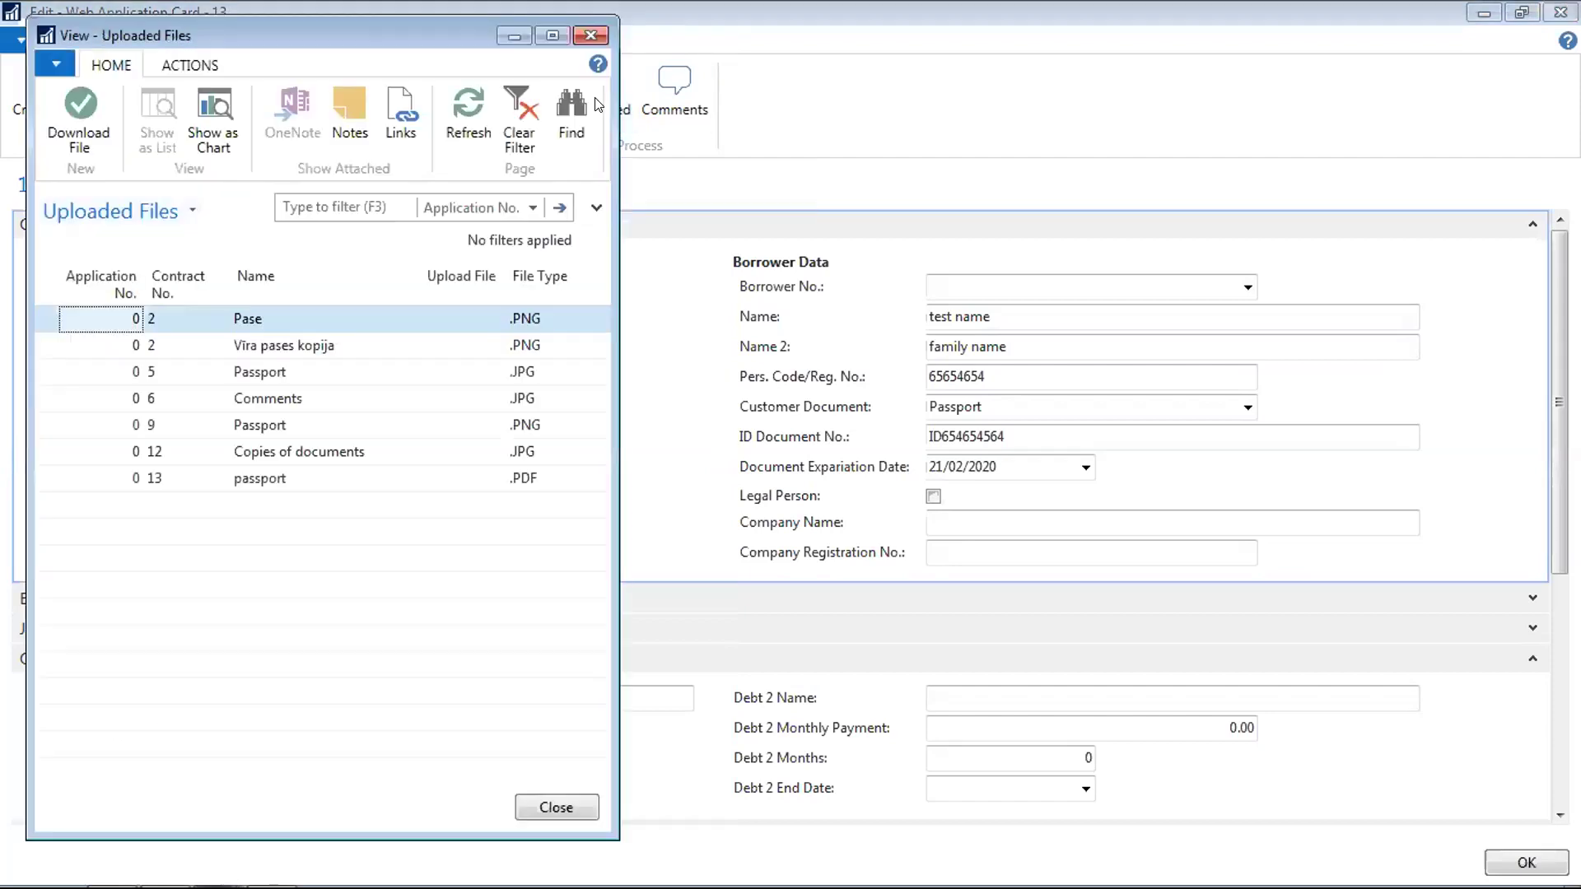
left_click(279, 485)
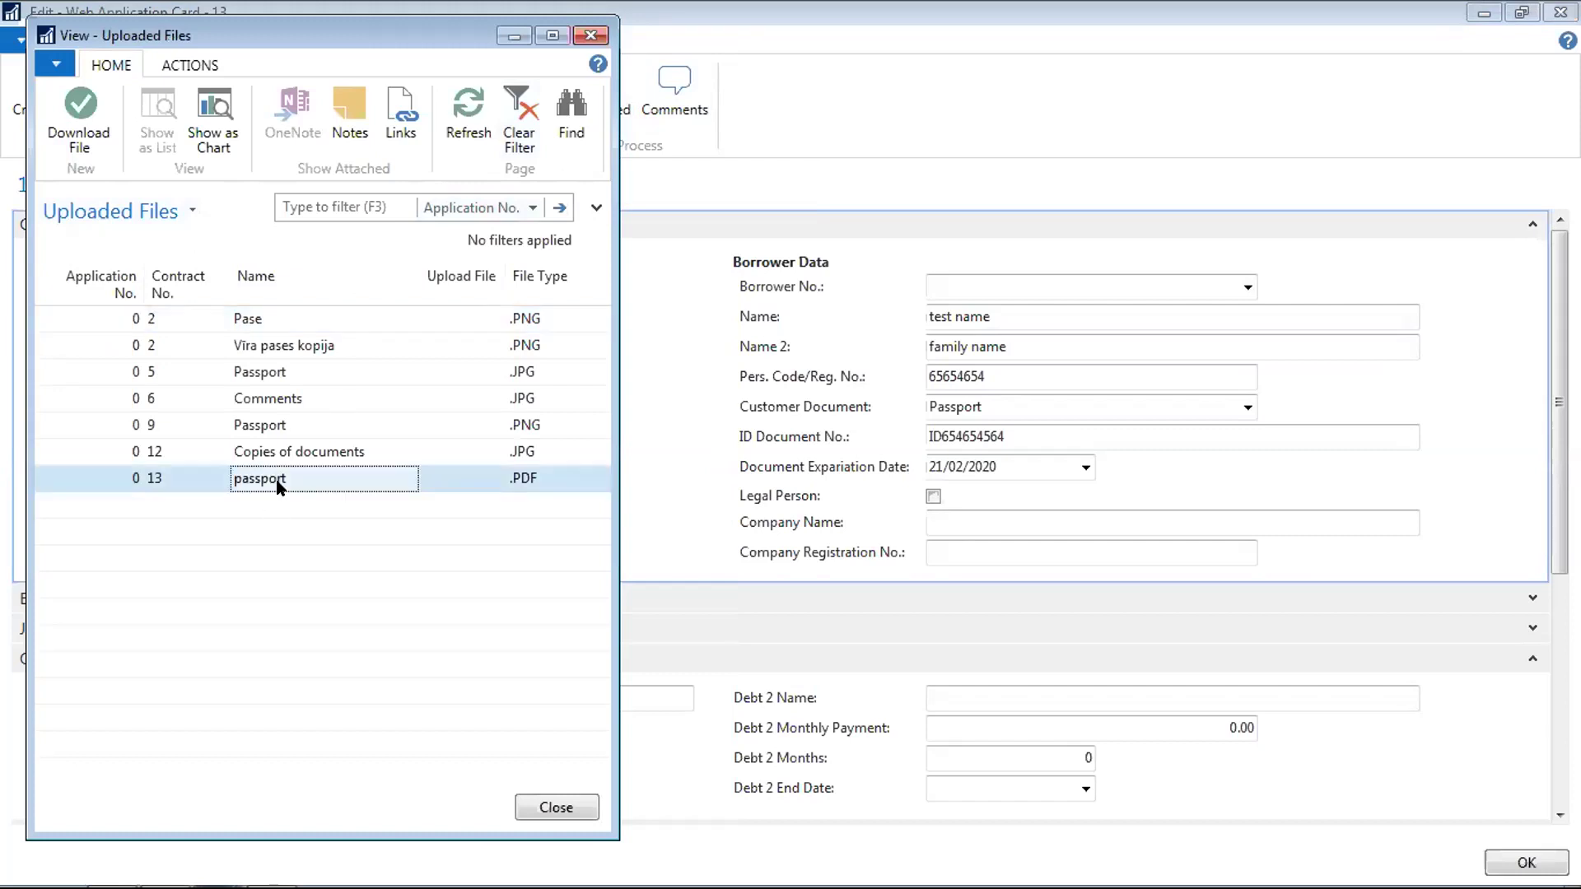
left_click(80, 112)
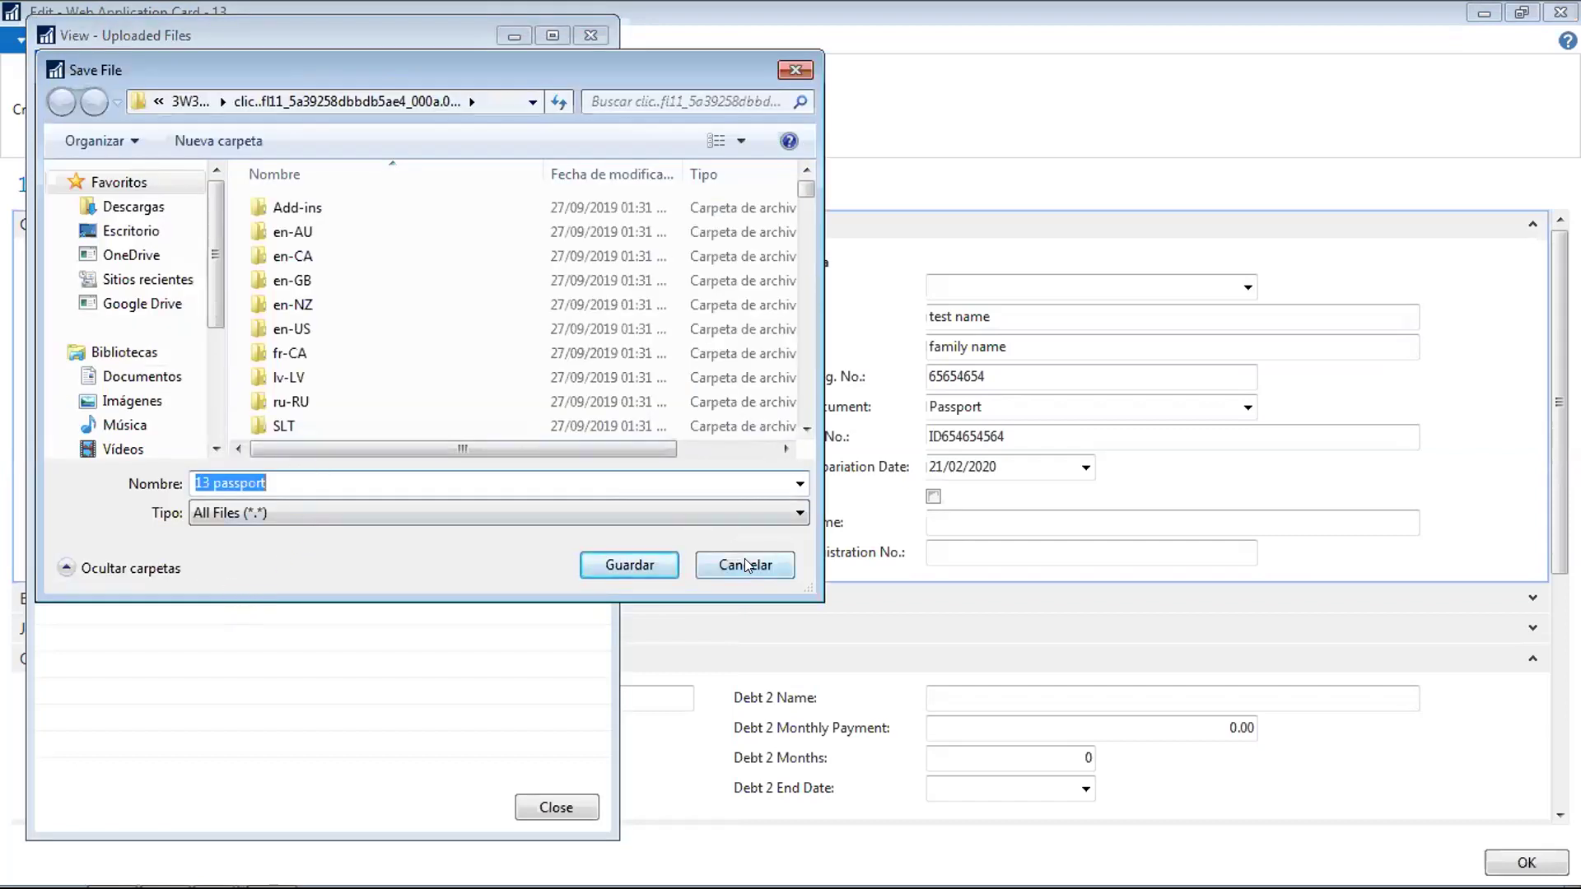
left_click(744, 565)
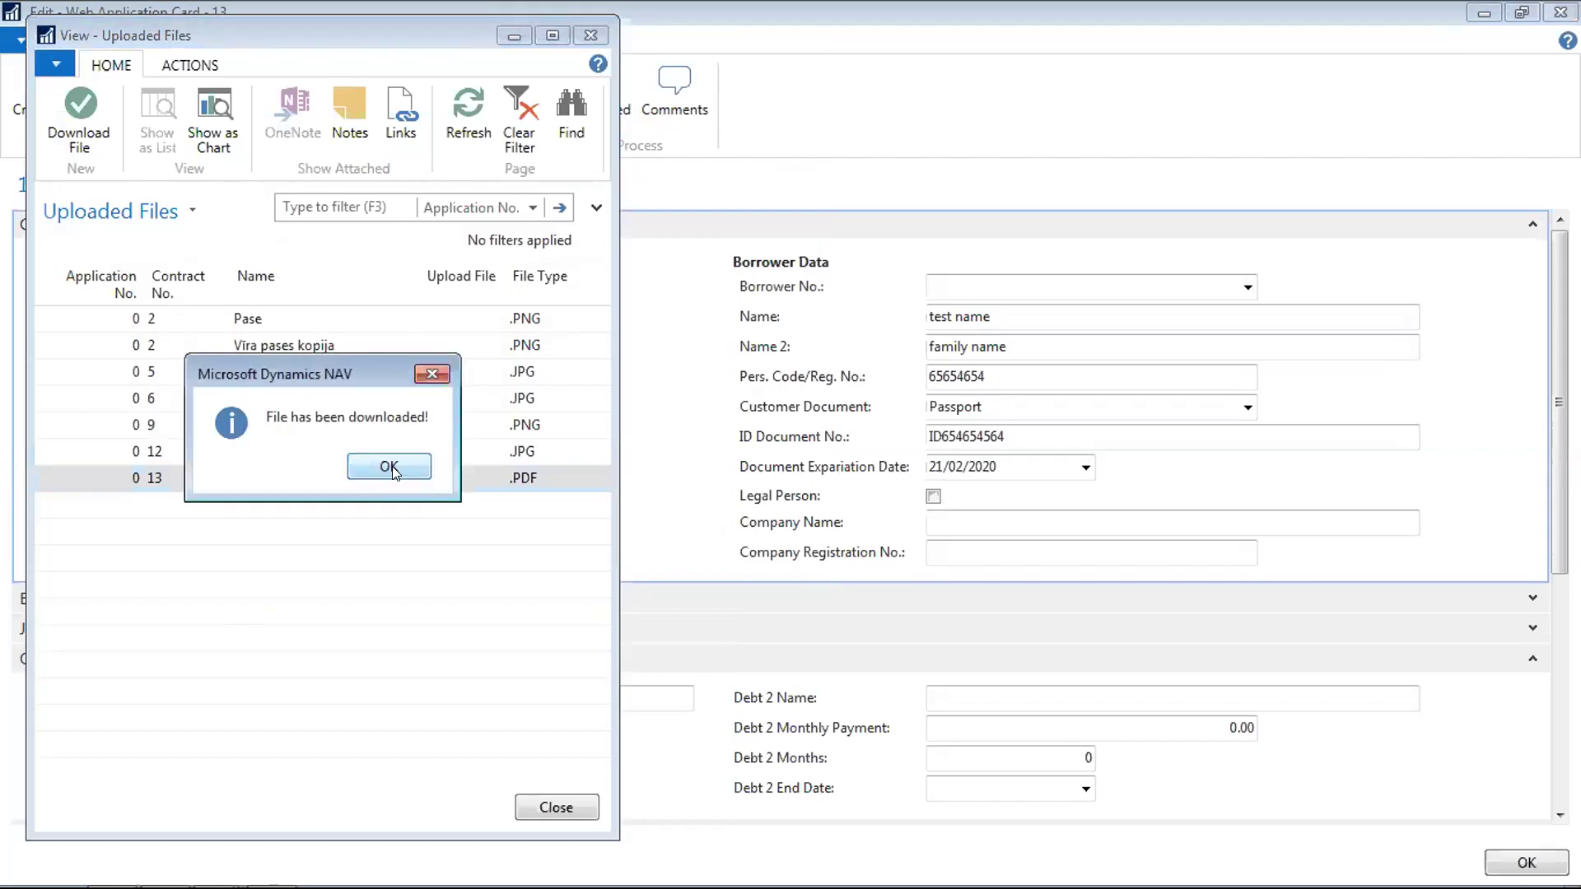
left_click(401, 464)
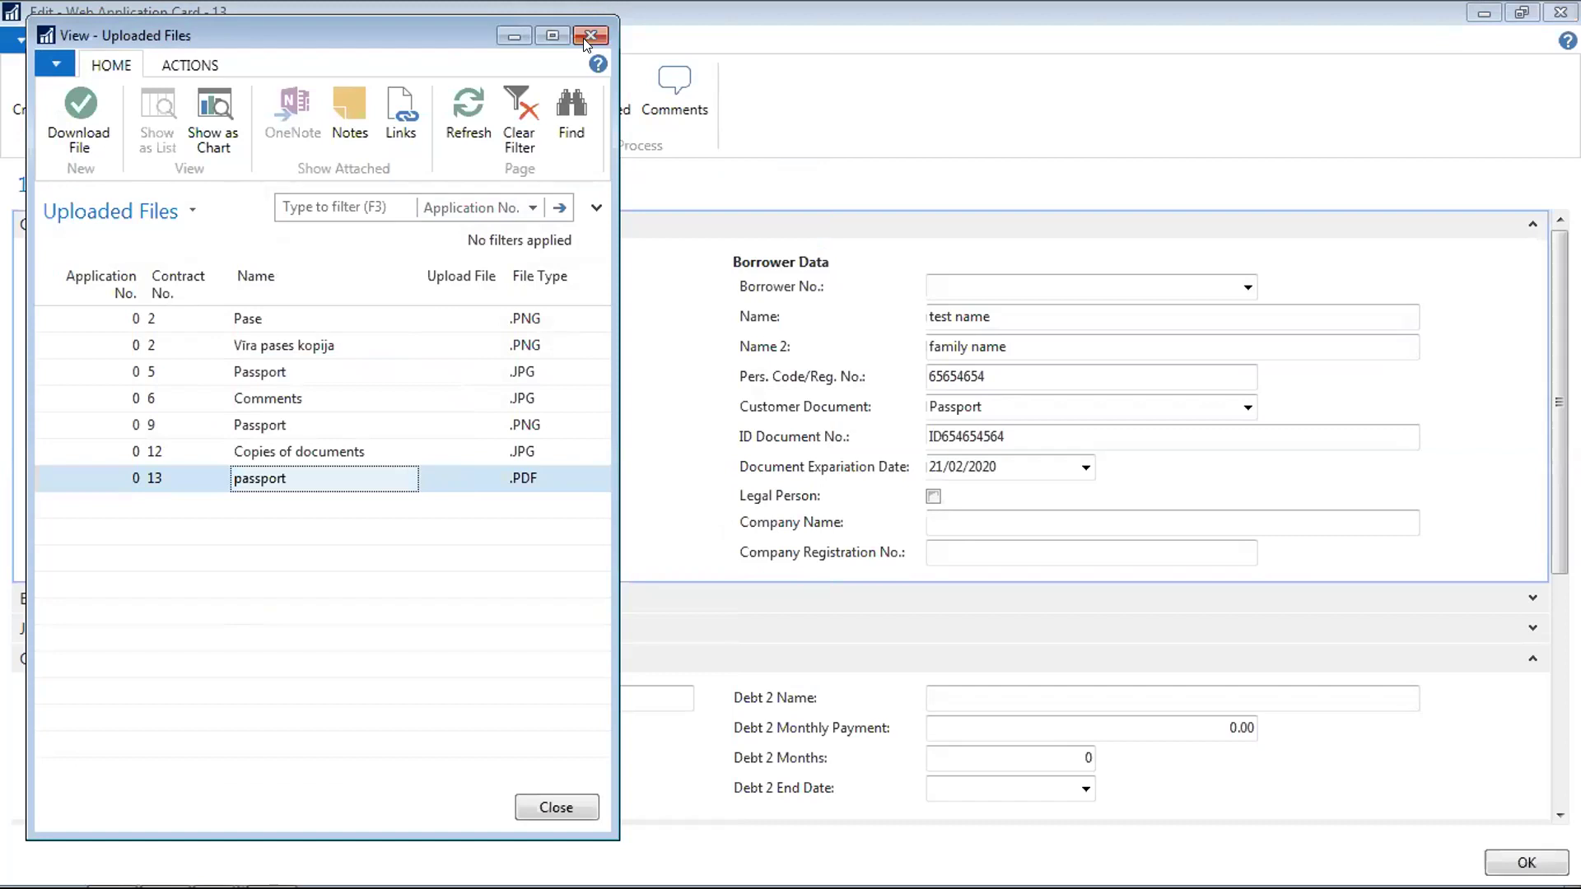
left_click(583, 38)
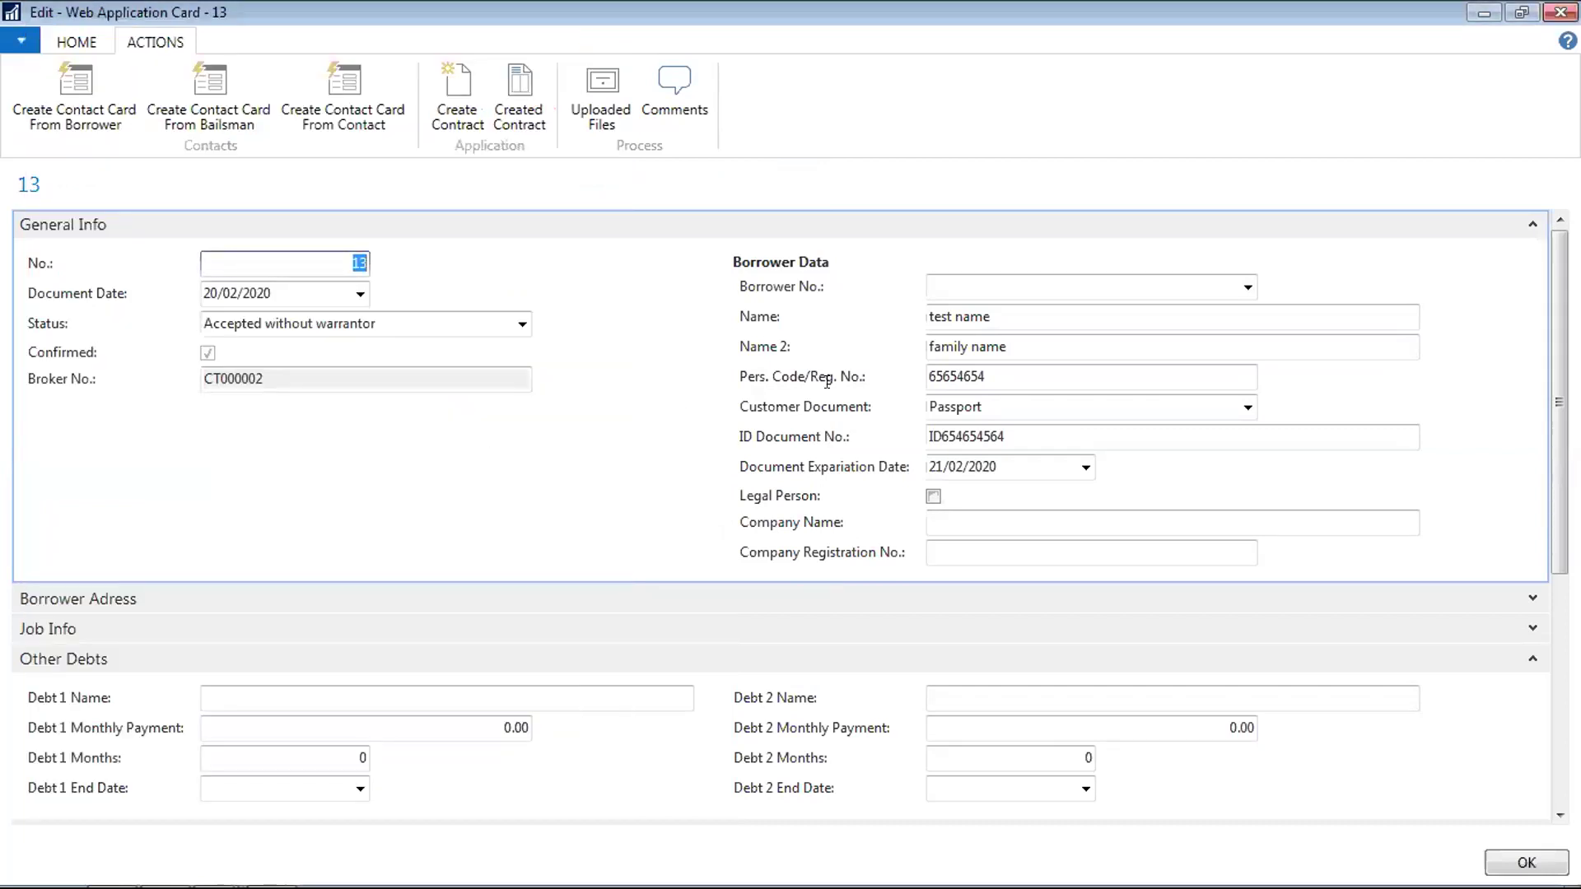
left_click_drag(1559, 457, 1548, 572)
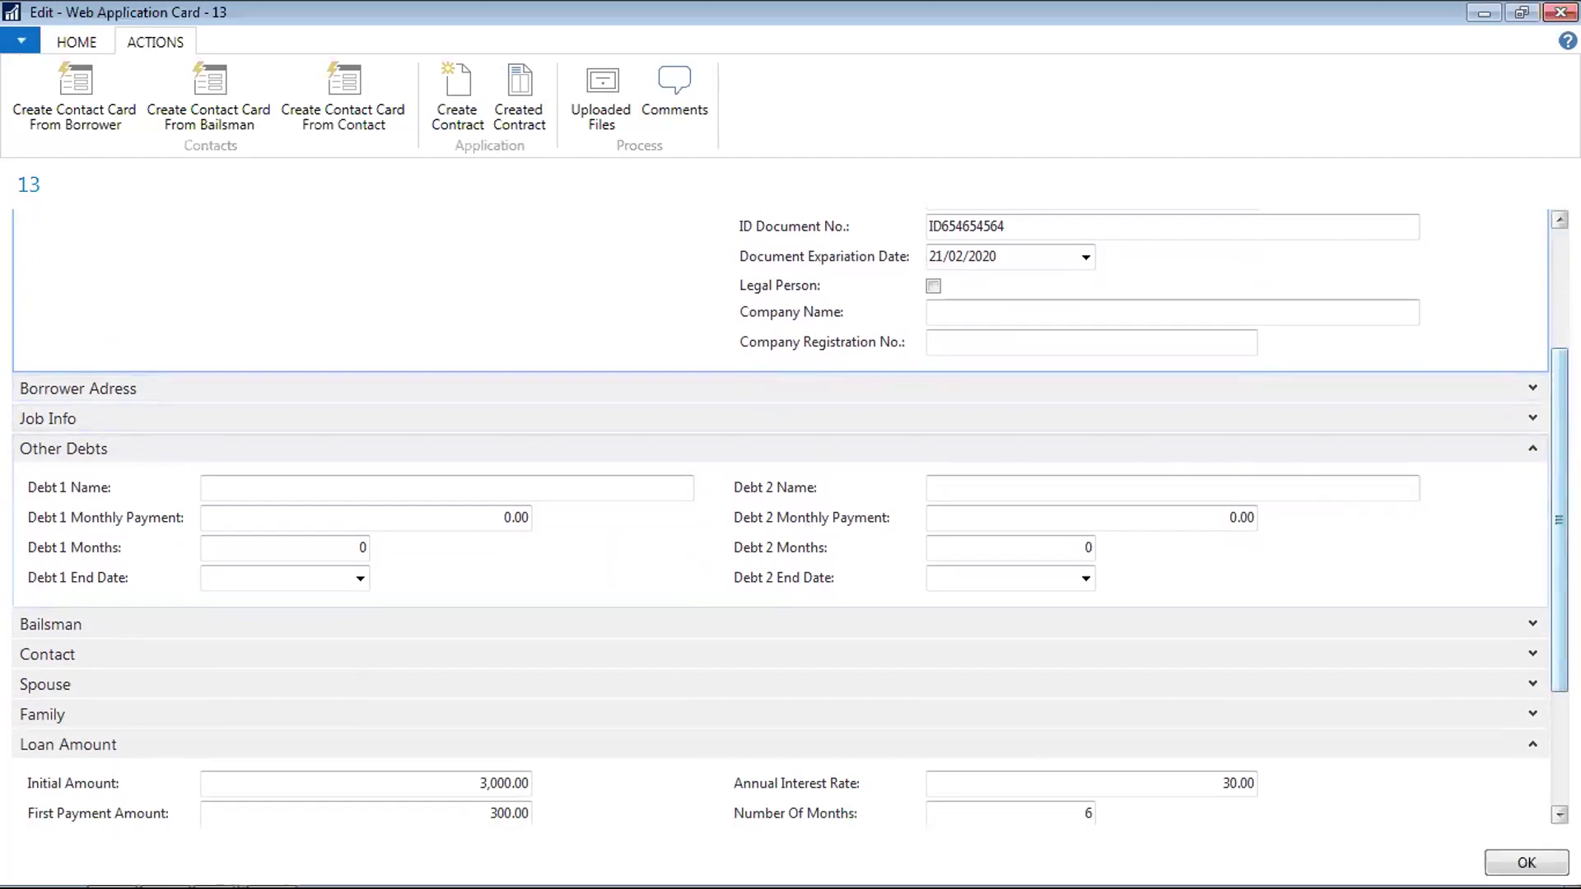
left_click_drag(1559, 519, 1549, 350)
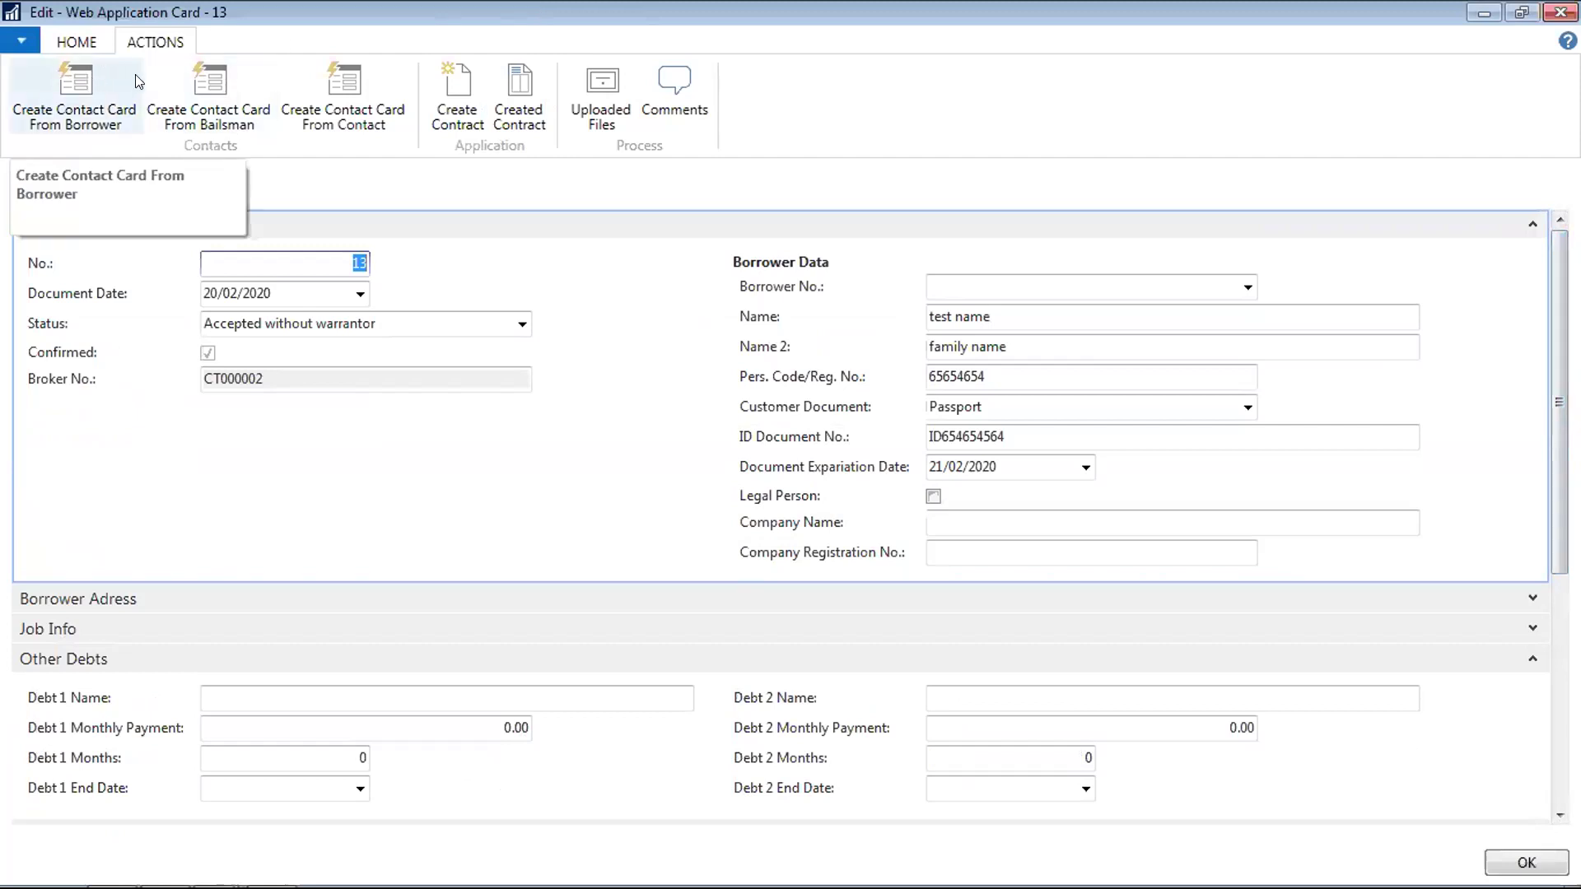
left_click(79, 46)
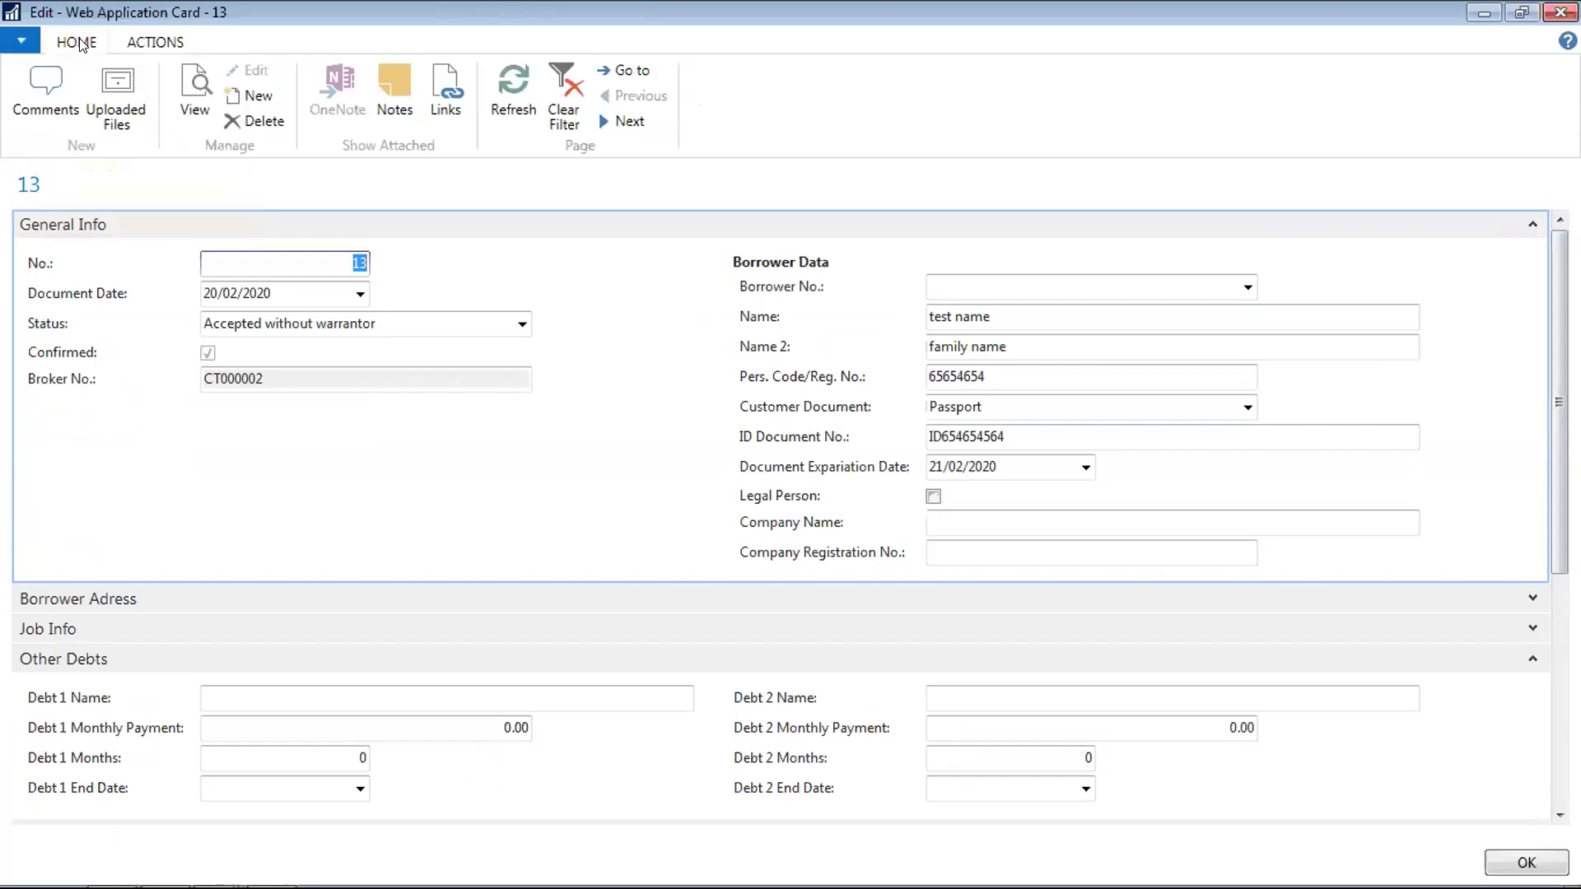
mouse_move(185, 885)
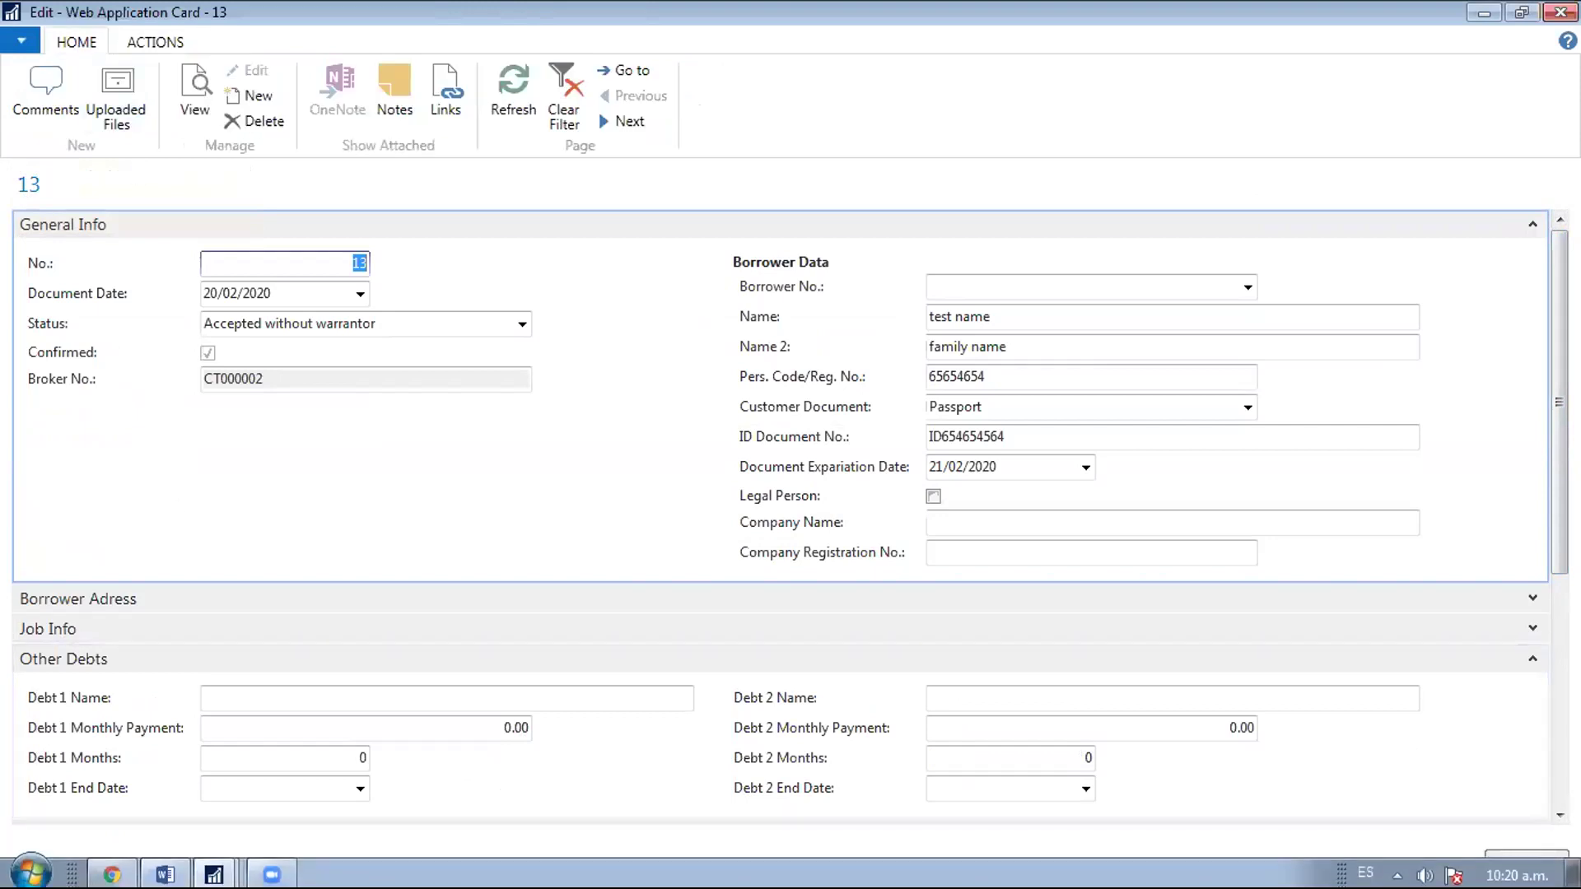
Reload SkyLoan to show application 13 accepted at 2700 over 6 months, then return to NAV's Web Applications list
left_click(112, 871)
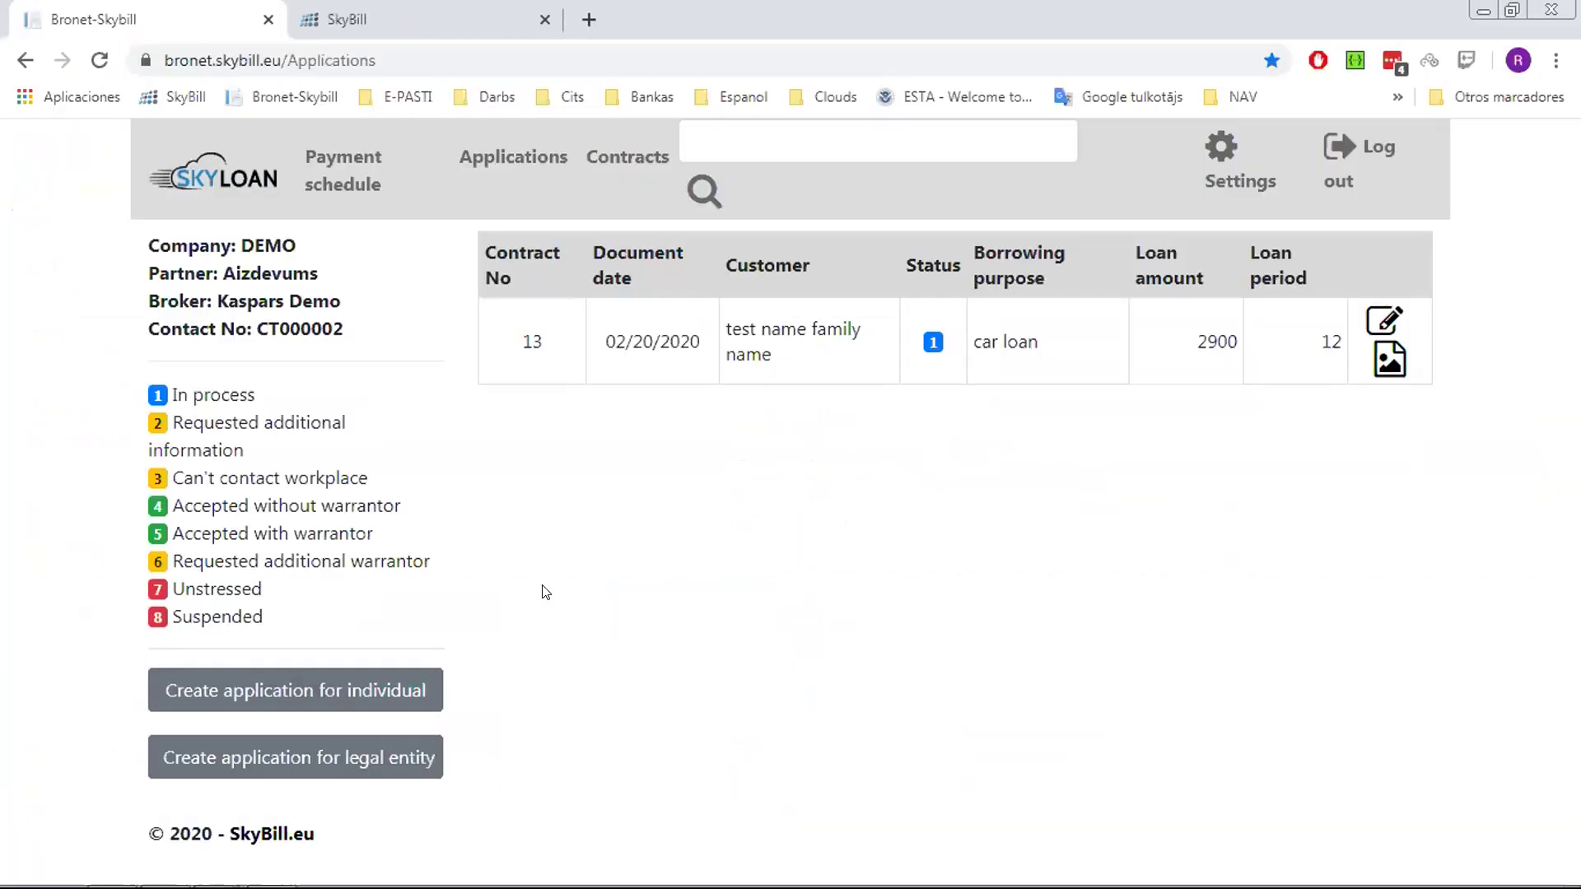
key("F5")
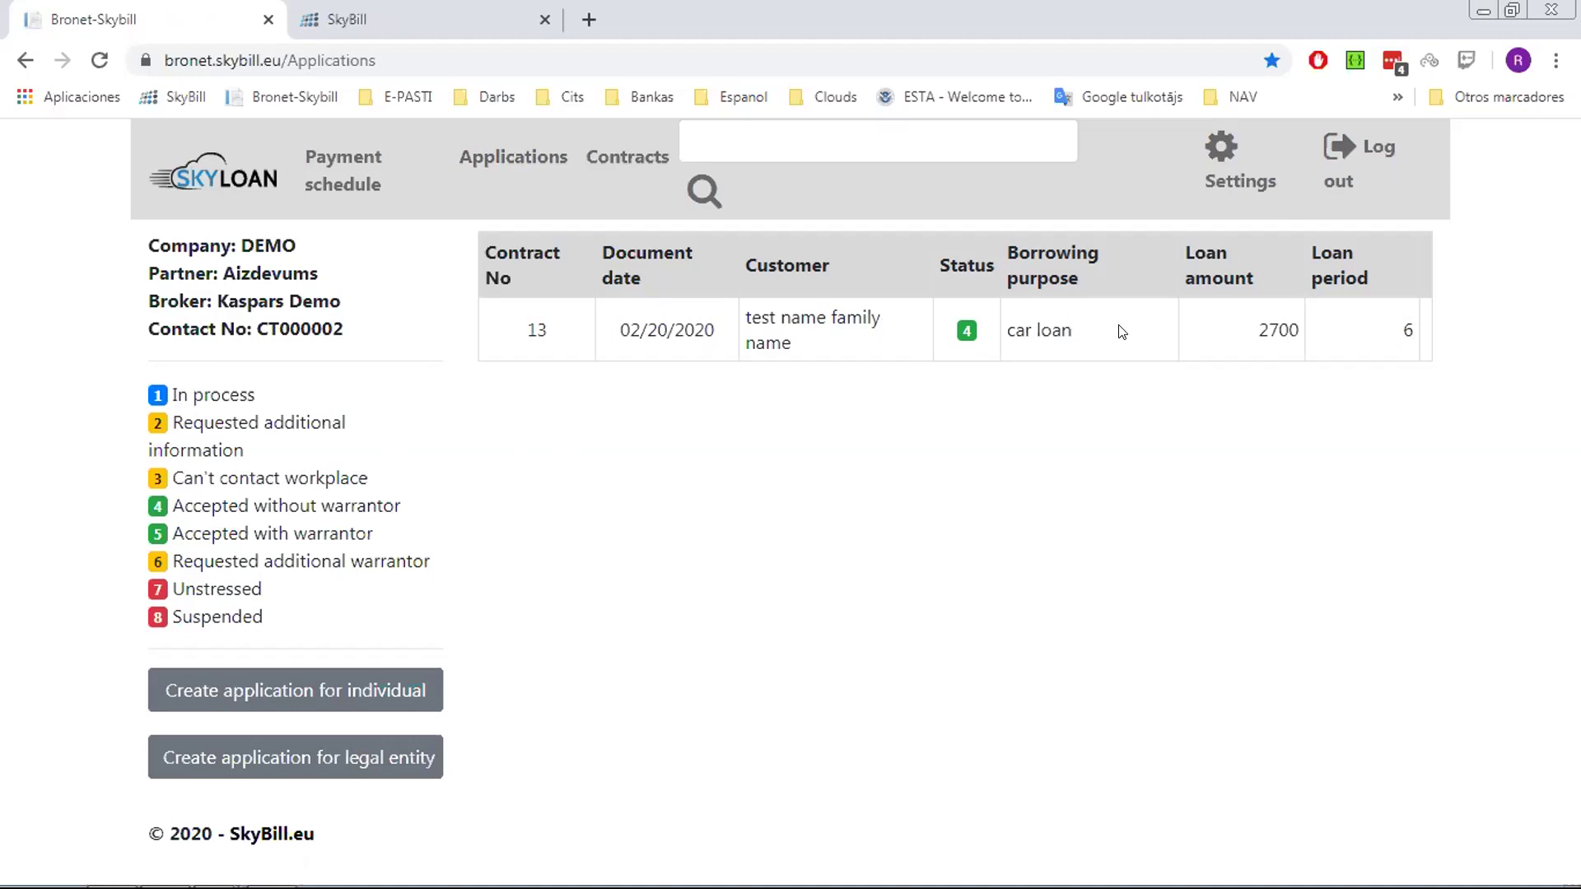
mouse_move(504, 888)
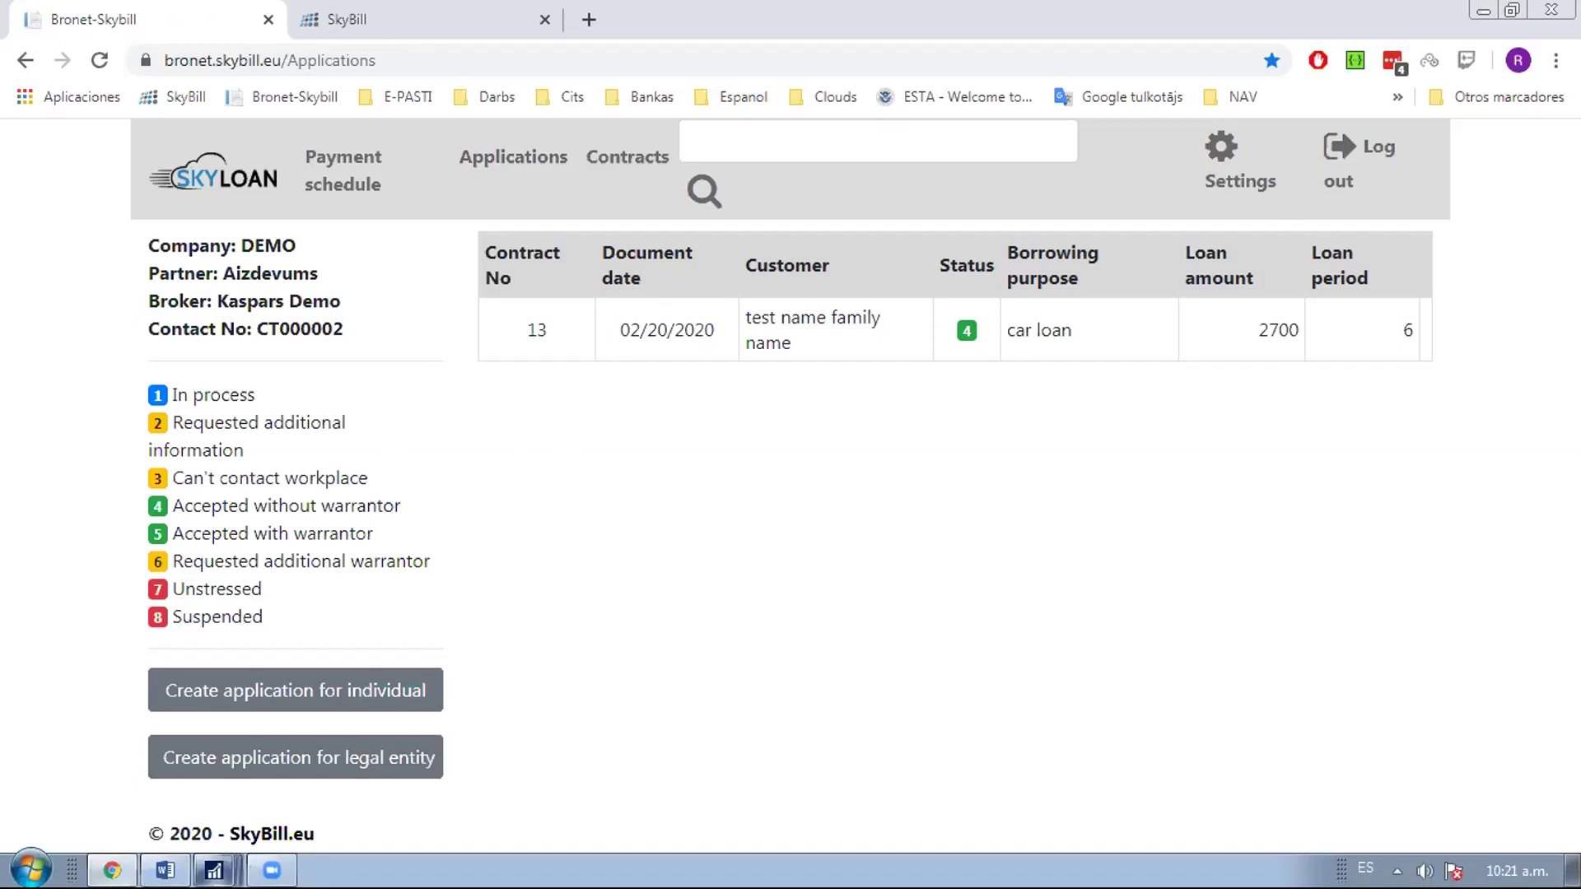
mouse_move(214, 871)
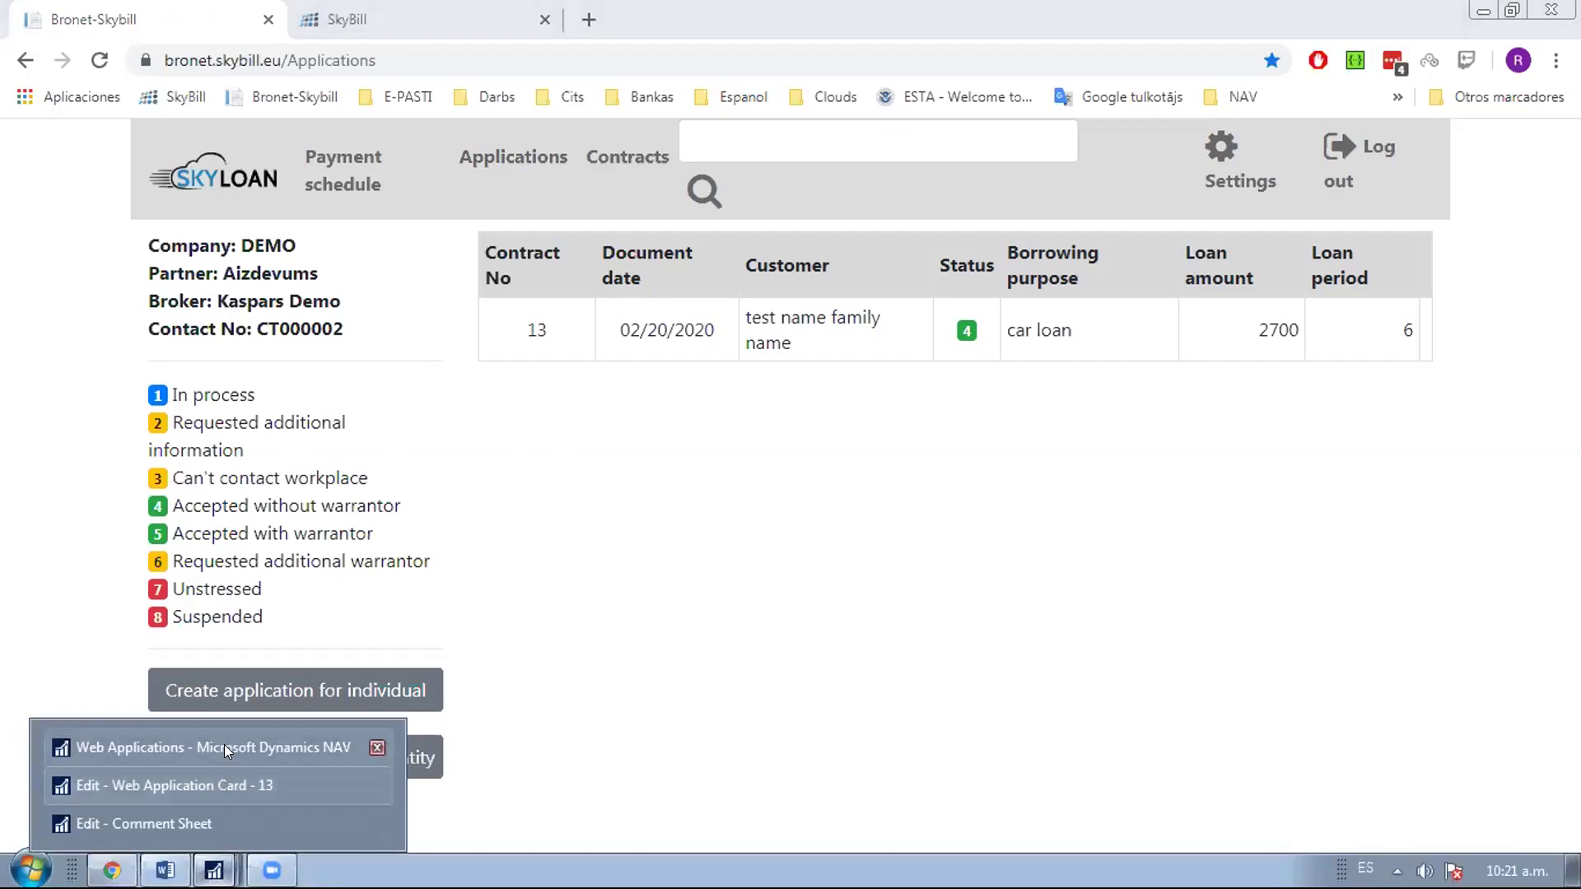
left_click(224, 744)
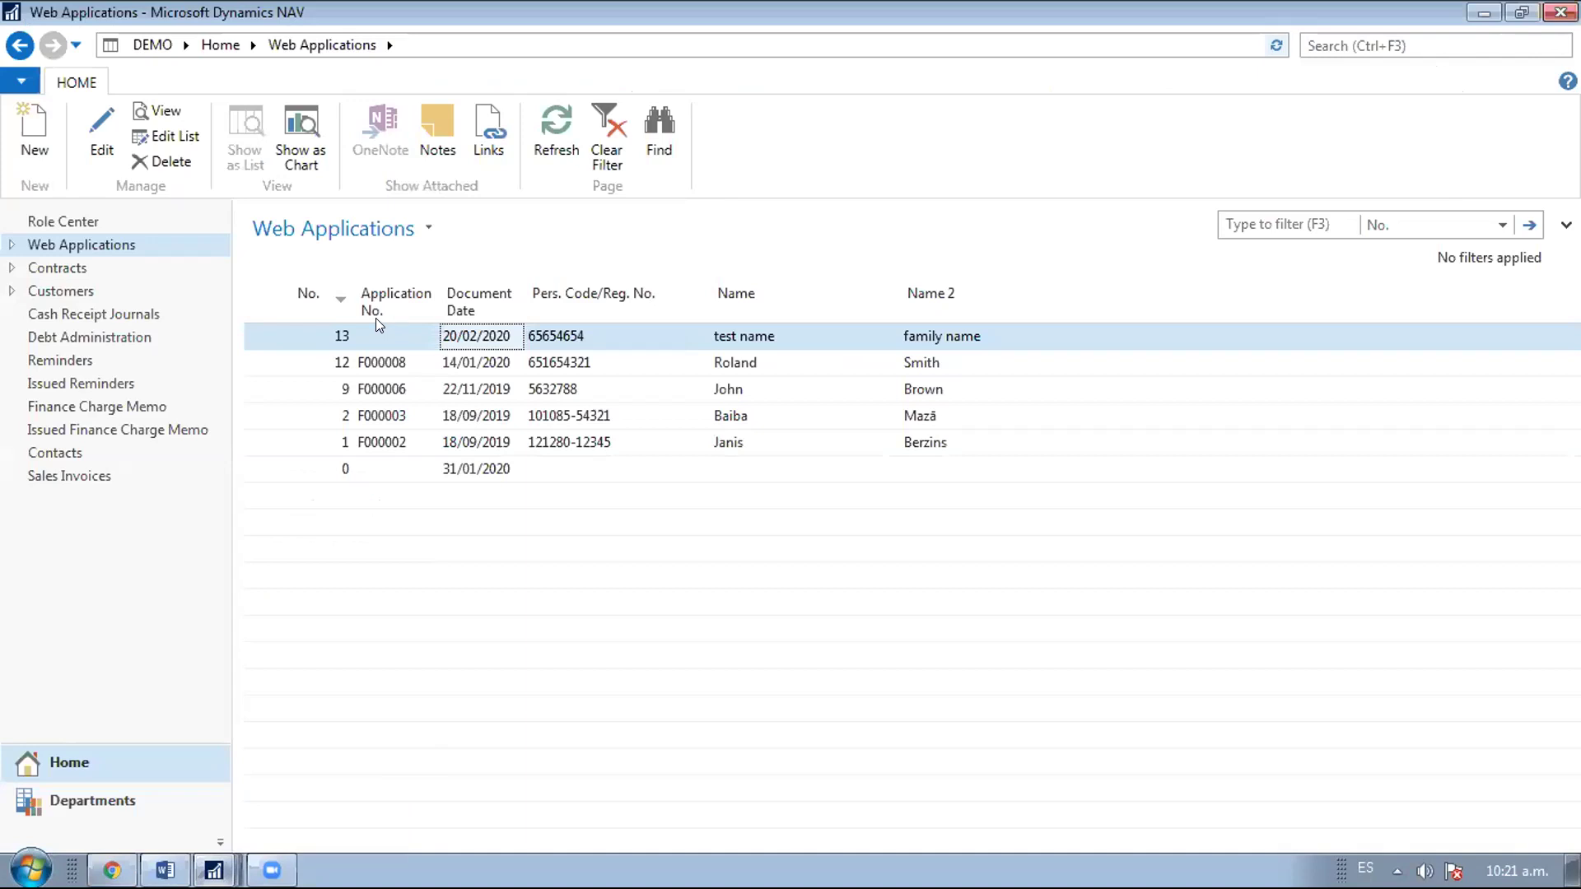
Create contact CT000016 from web application 13's borrower and bring up the Borrower No. lookup
double_click(330, 336)
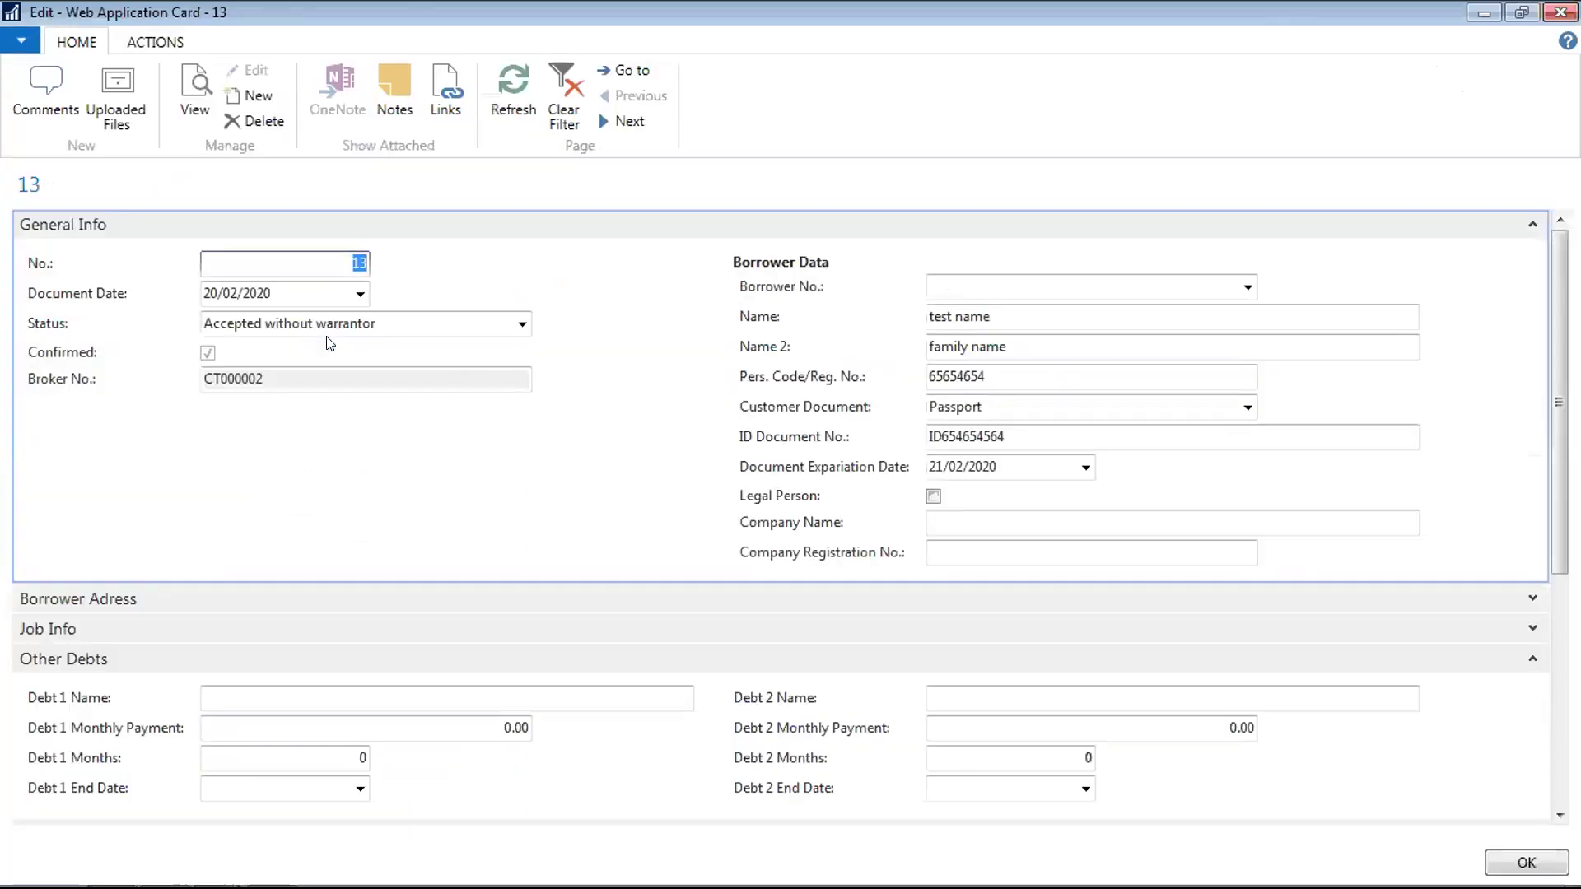
left_click(159, 44)
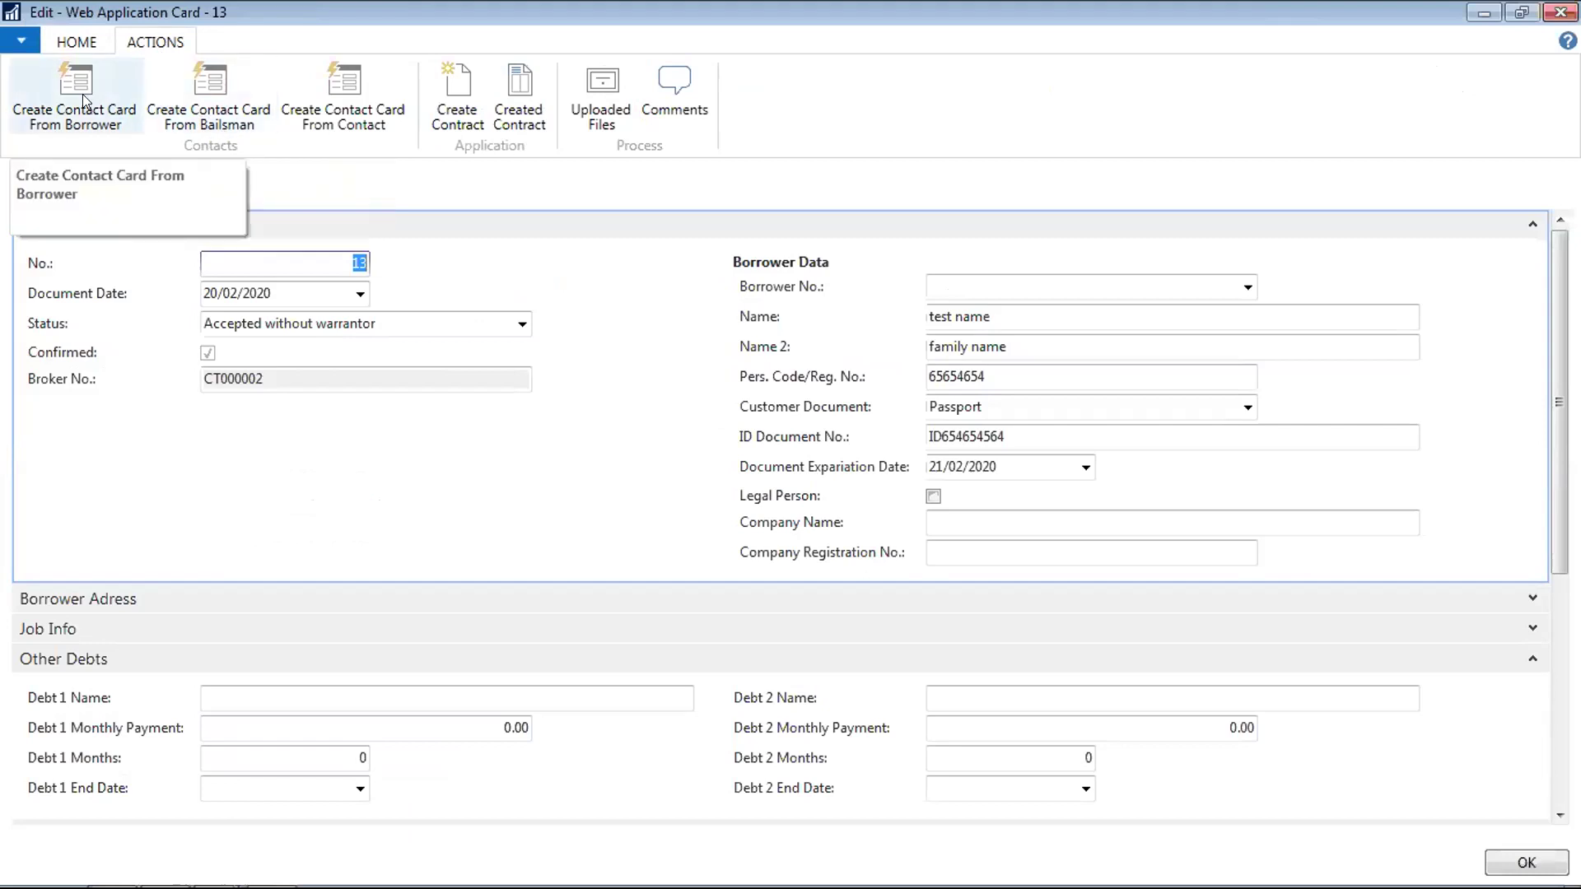
left_click(102, 84)
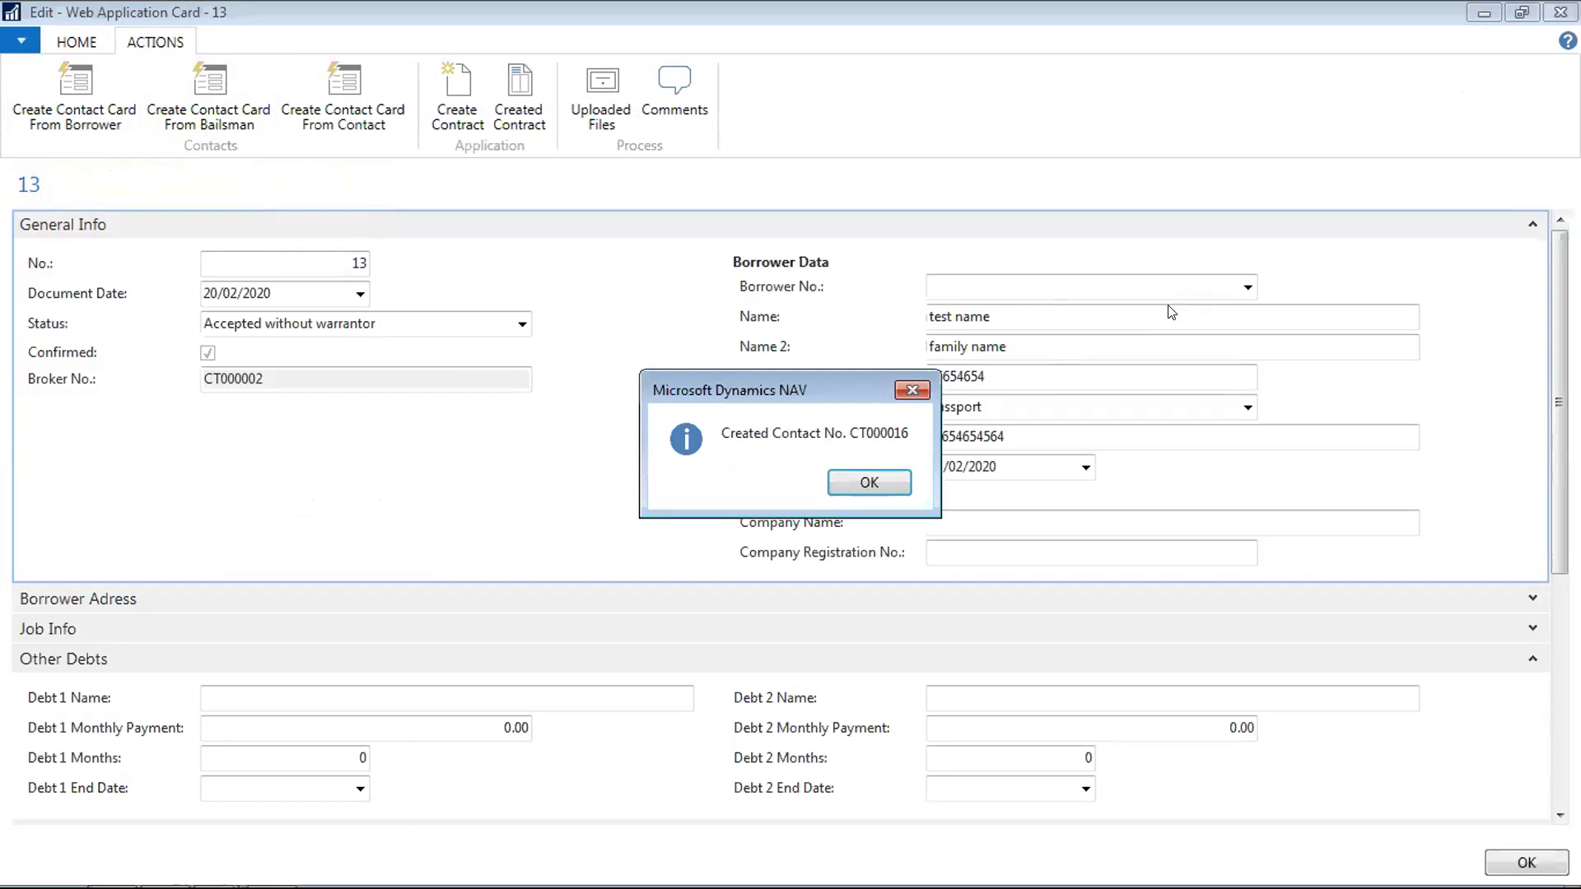
left_click(867, 486)
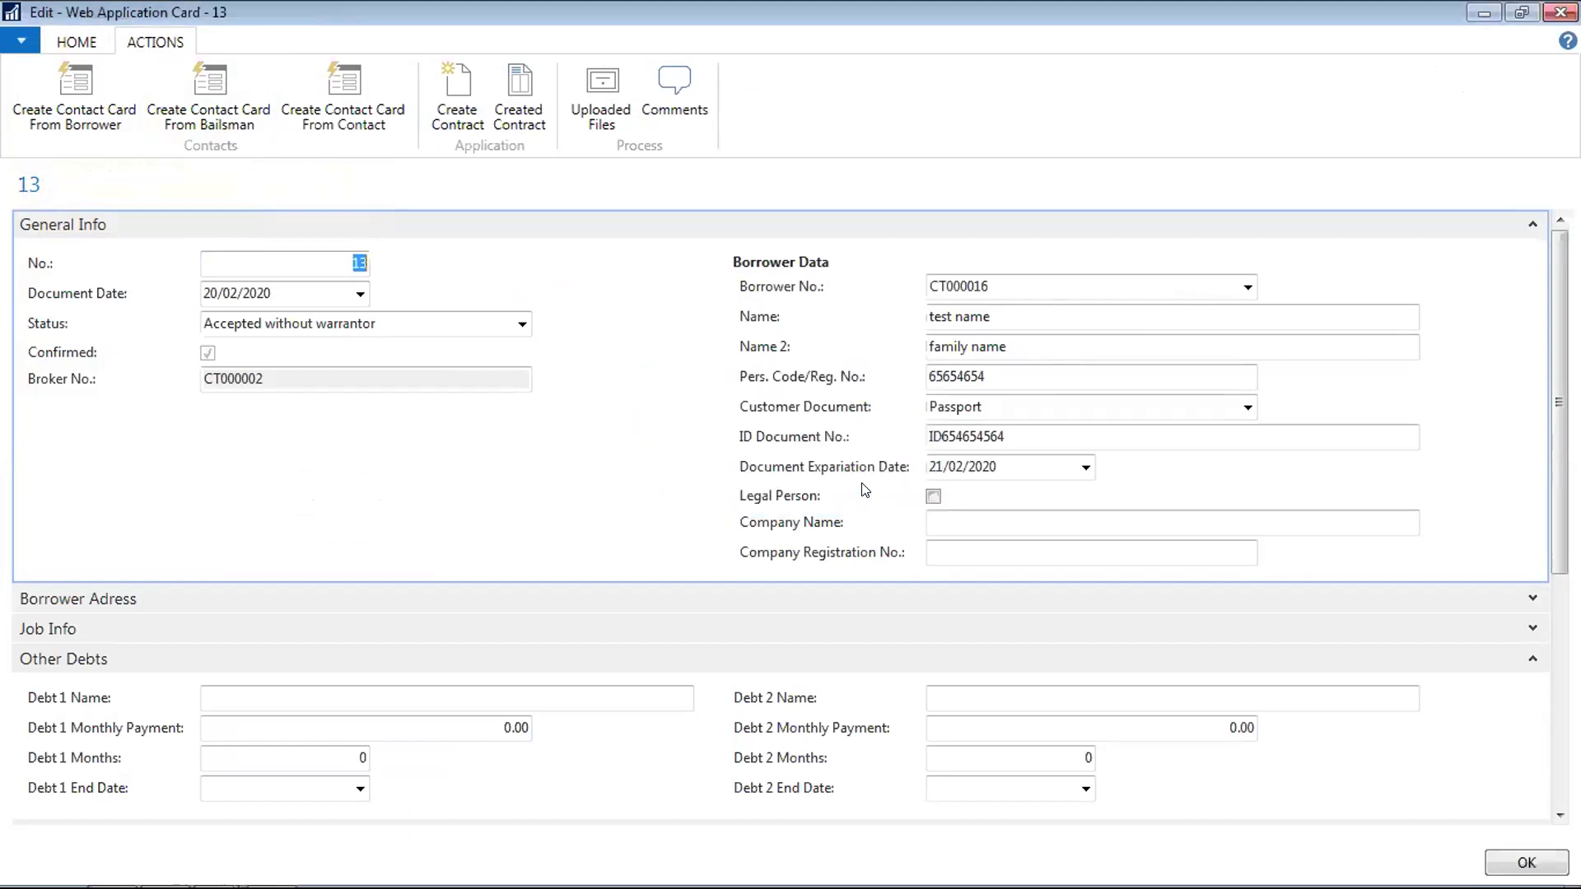
left_click(1248, 288)
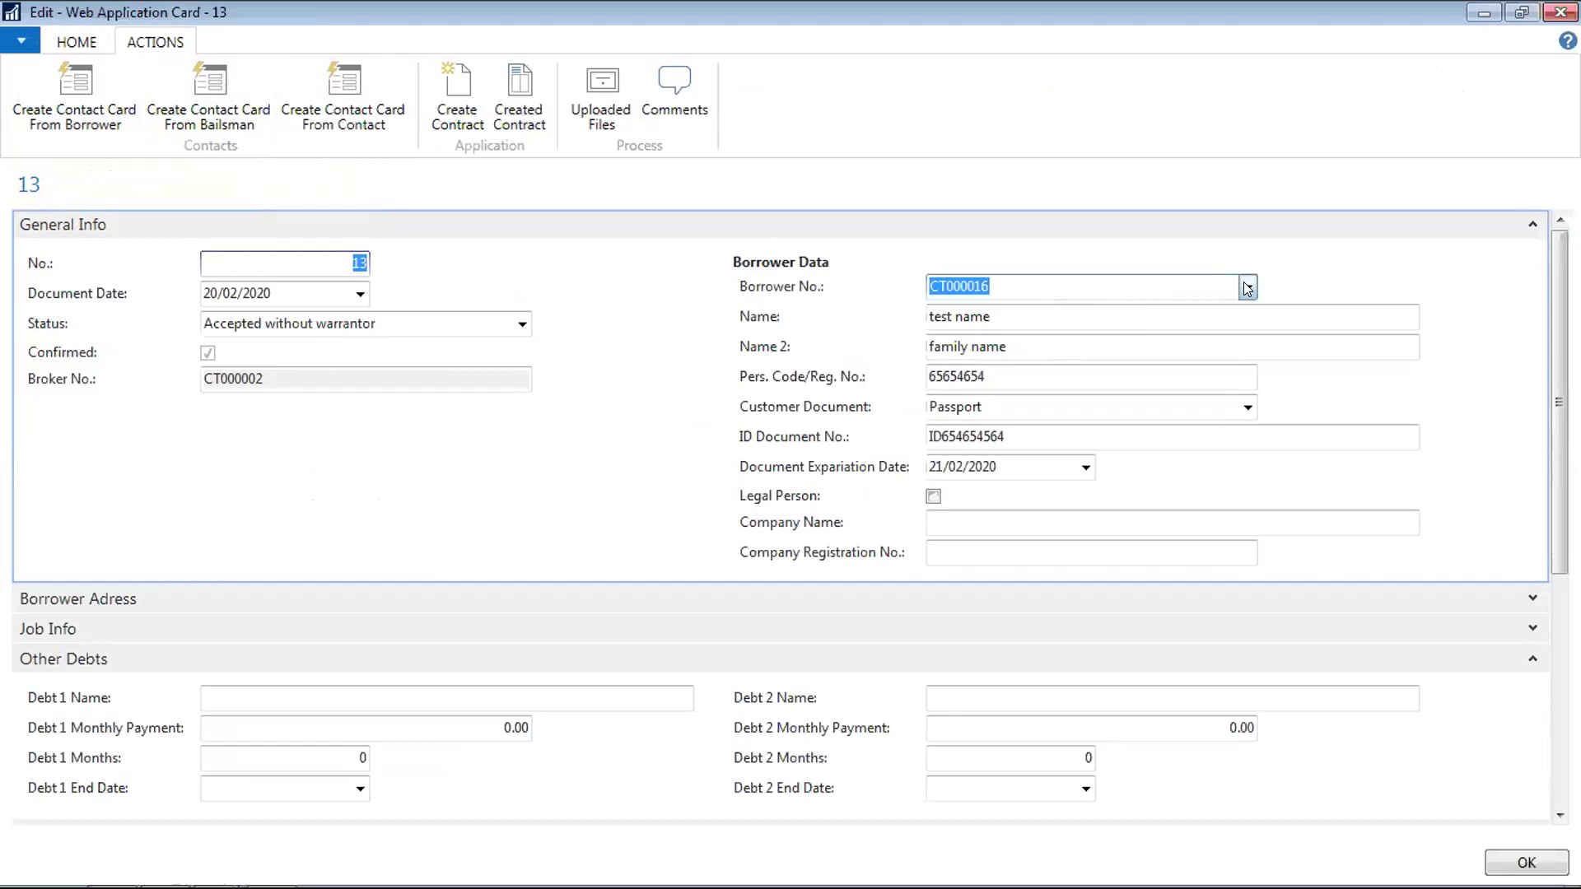
left_click(993, 555)
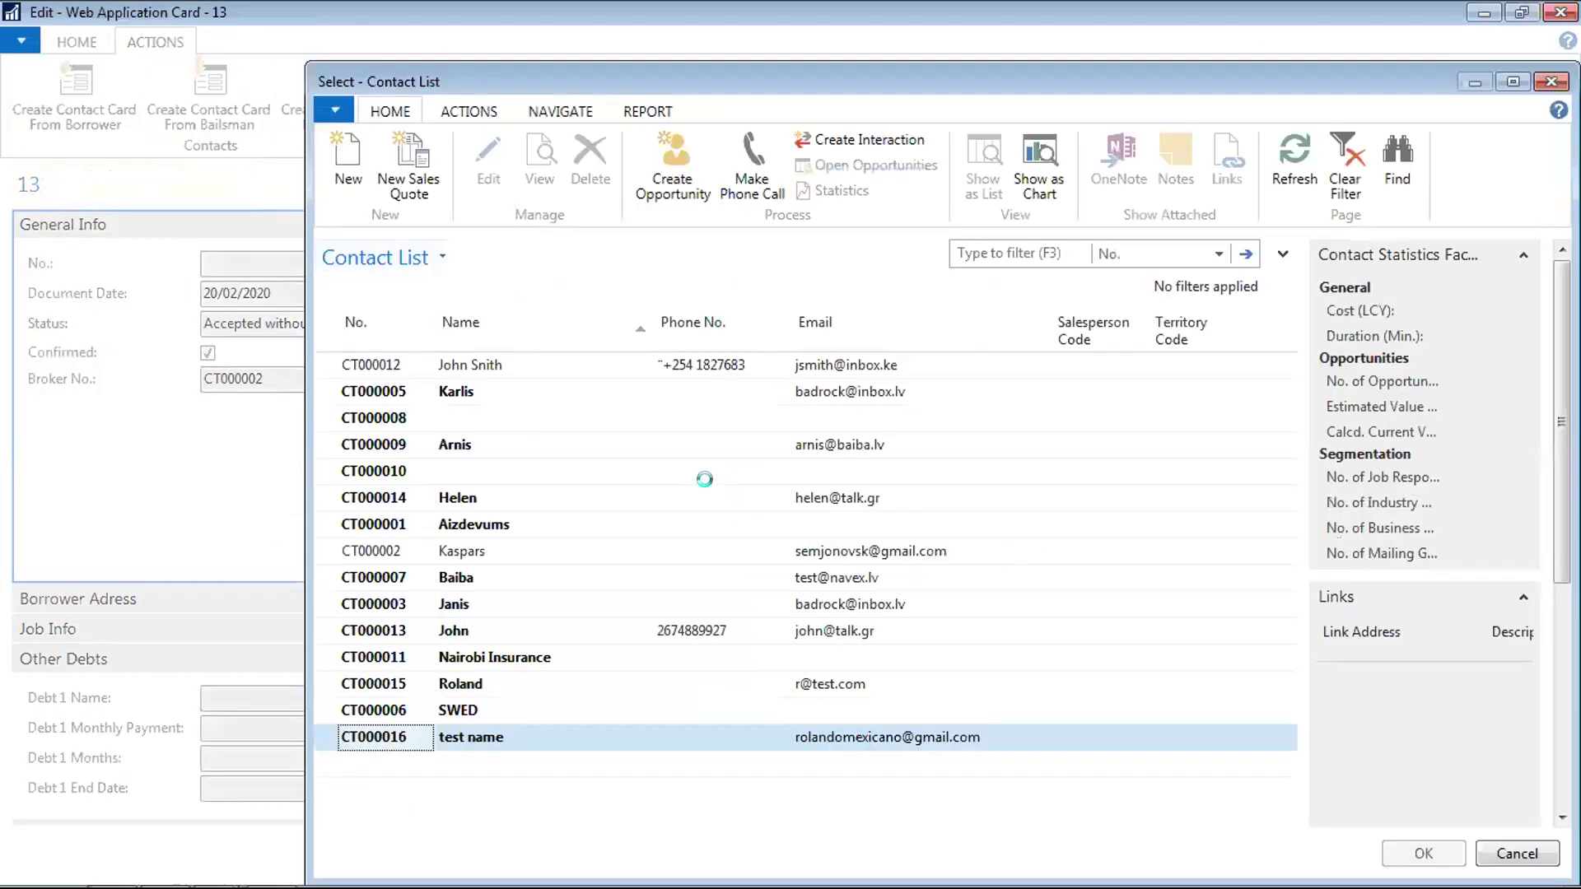
left_click(623, 508)
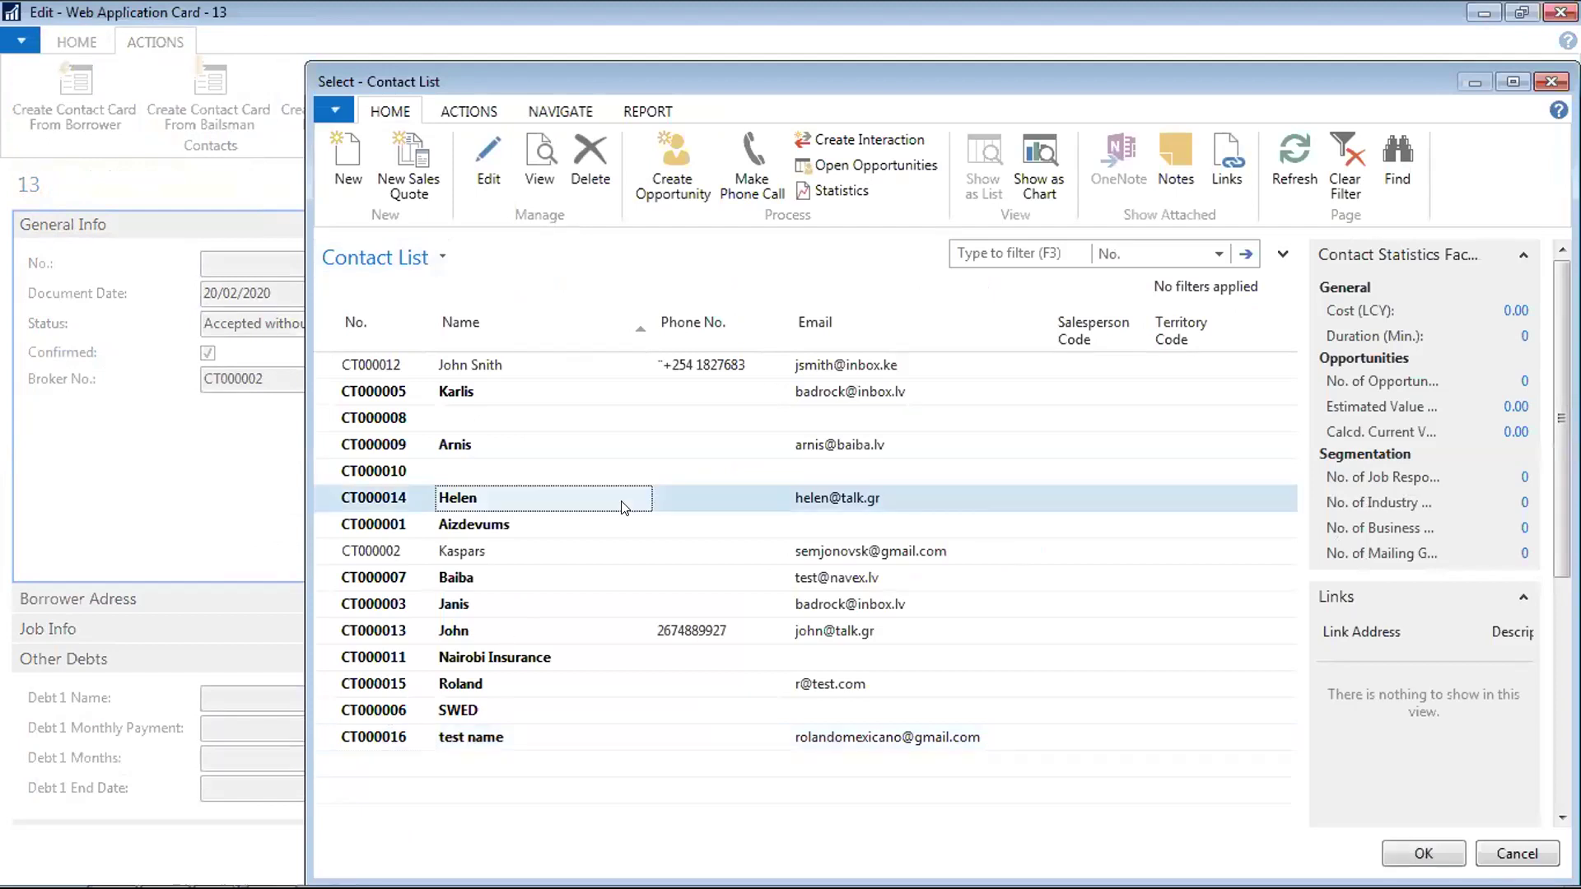
key("Up")
key("Up")
key("Up")
key("Up")
key("Down")
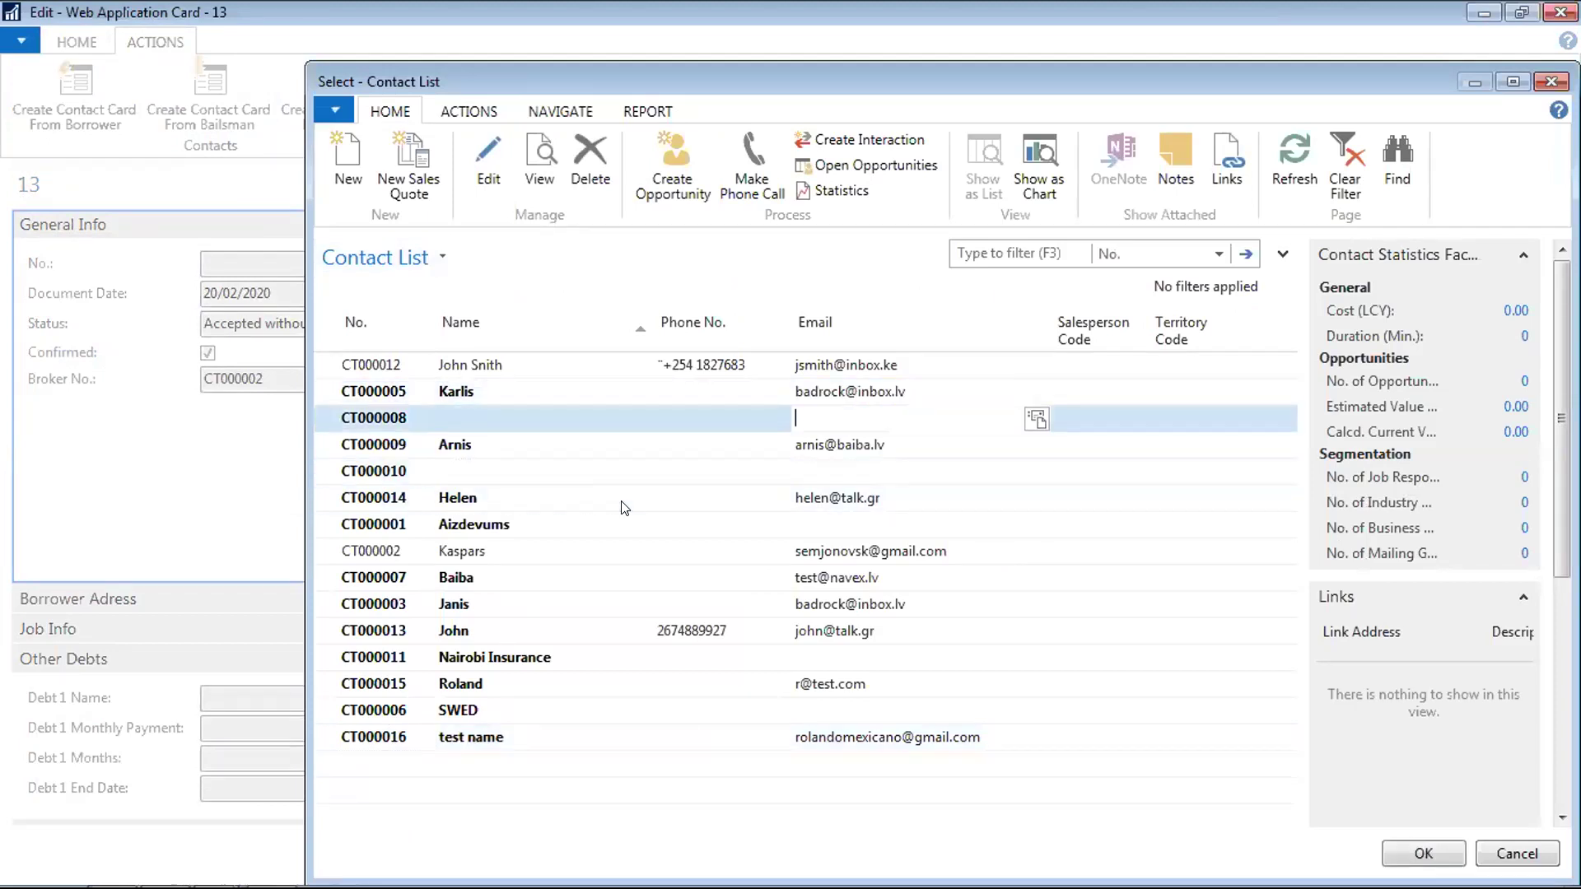
key("Up")
key("Up")
key("Left")
key("Left")
key("ctrl+End")
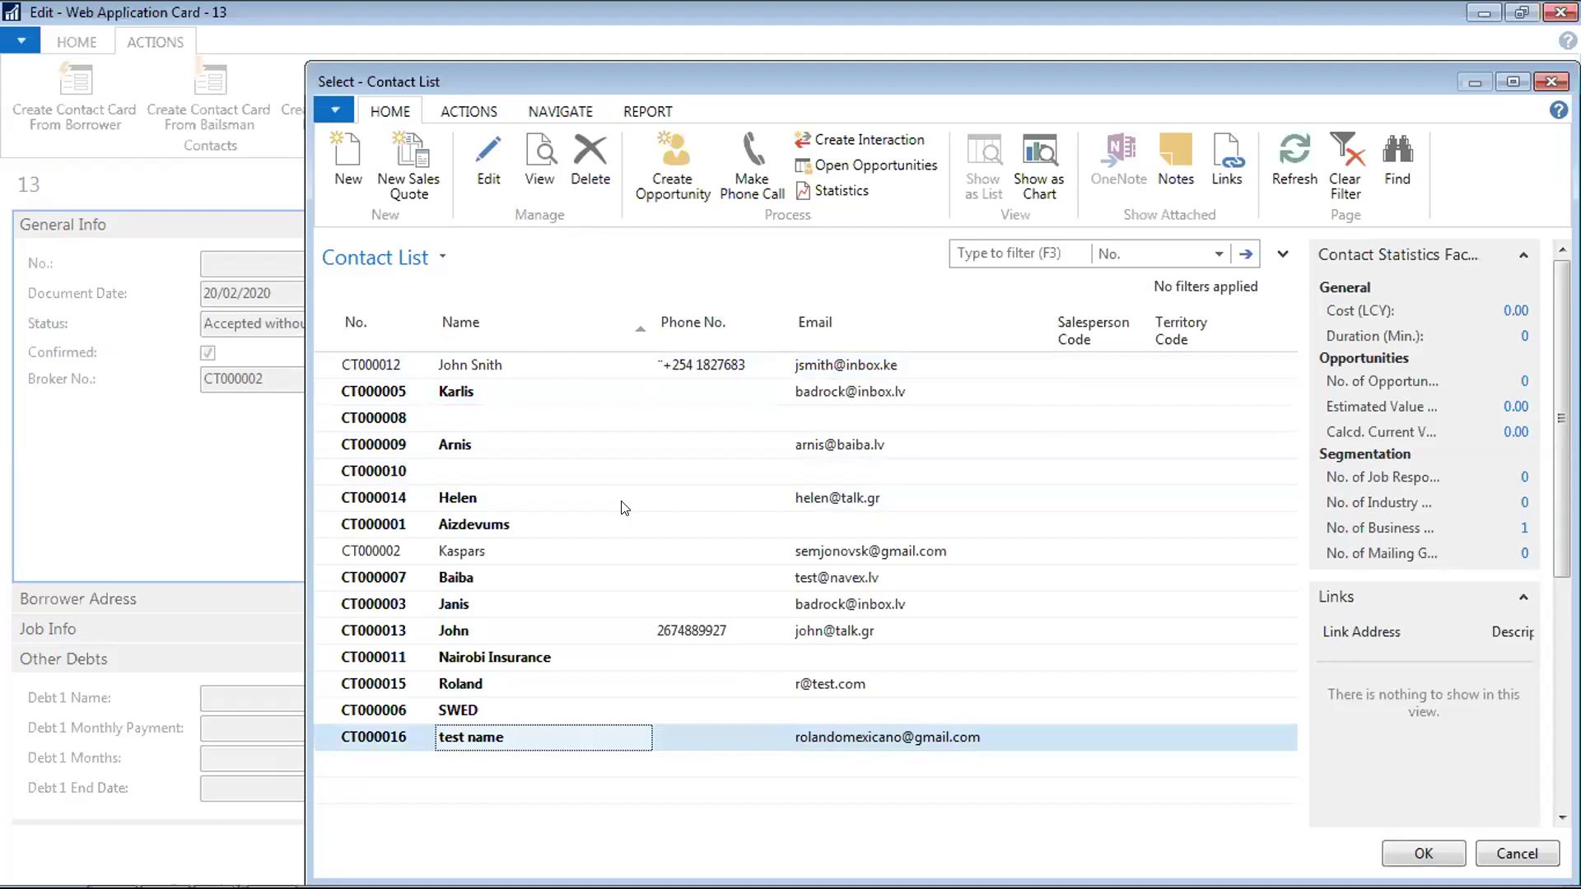
key("Up")
key("Up")
key("Up")
key("Up")
key("Up")
key("Up")
key("Up")
key("Up")
key("Up")
key("Up")
key("Up")
key("Up")
key("Up")
key("Up")
key("Up")
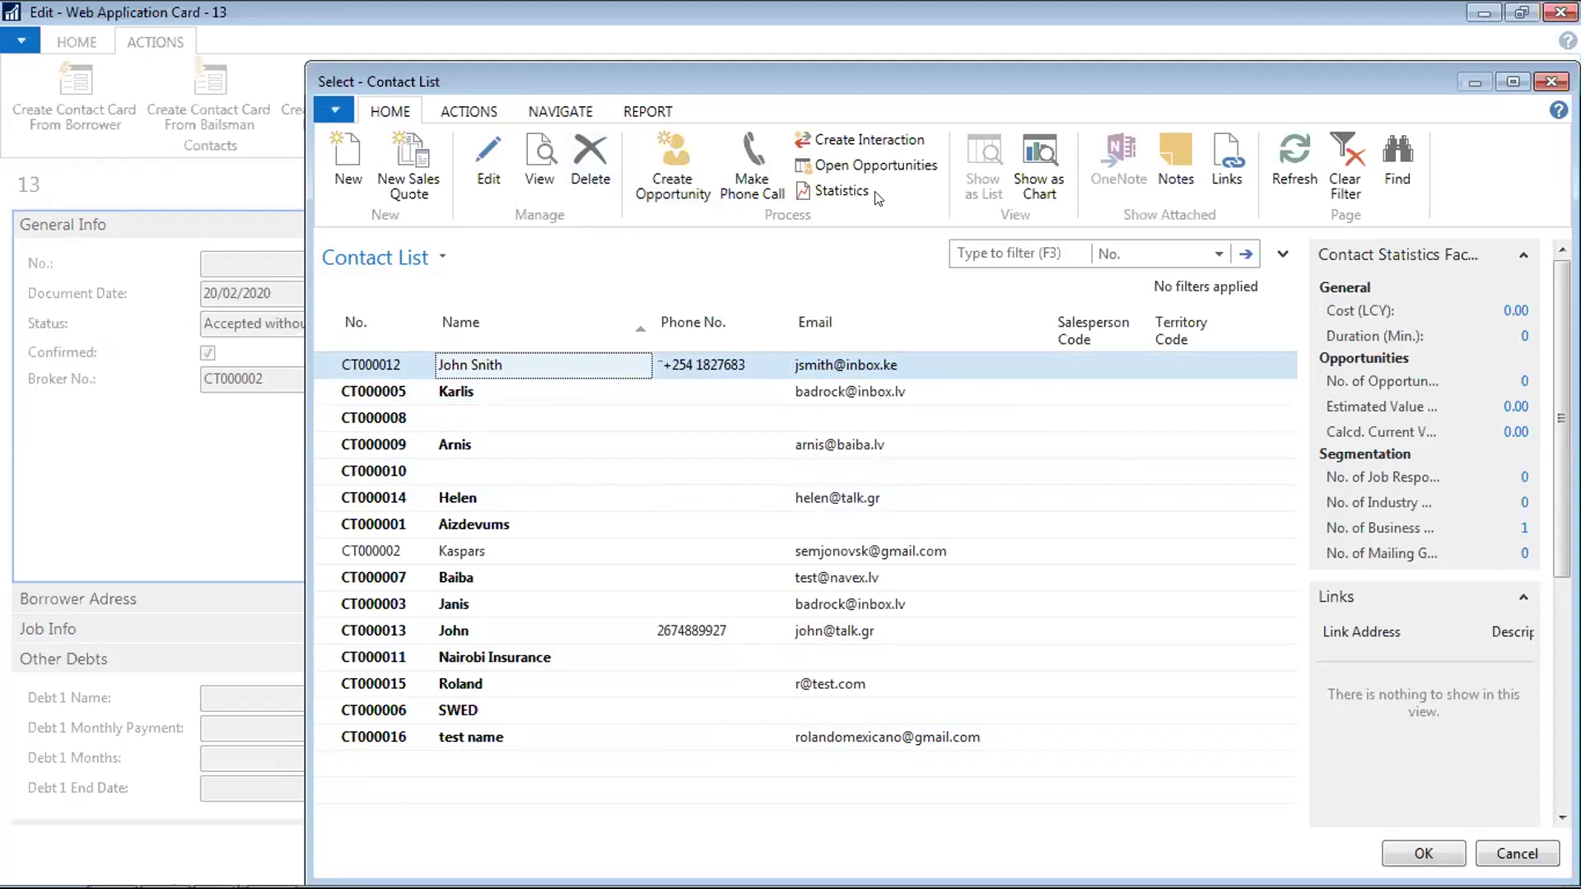
left_click_drag(540, 77, 450, 149)
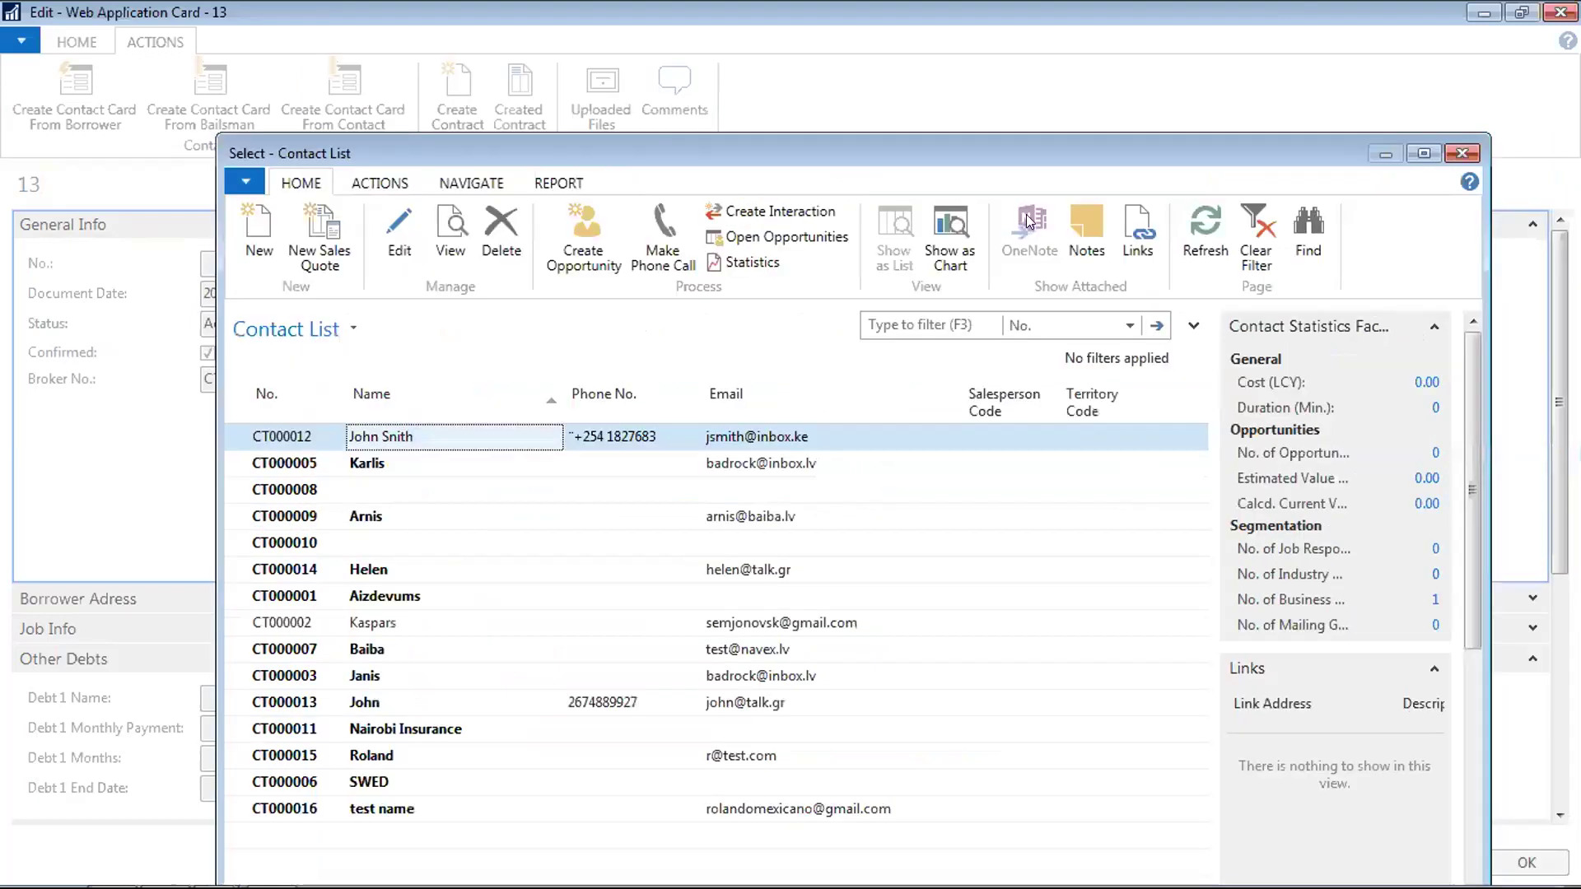
left_click(1452, 158)
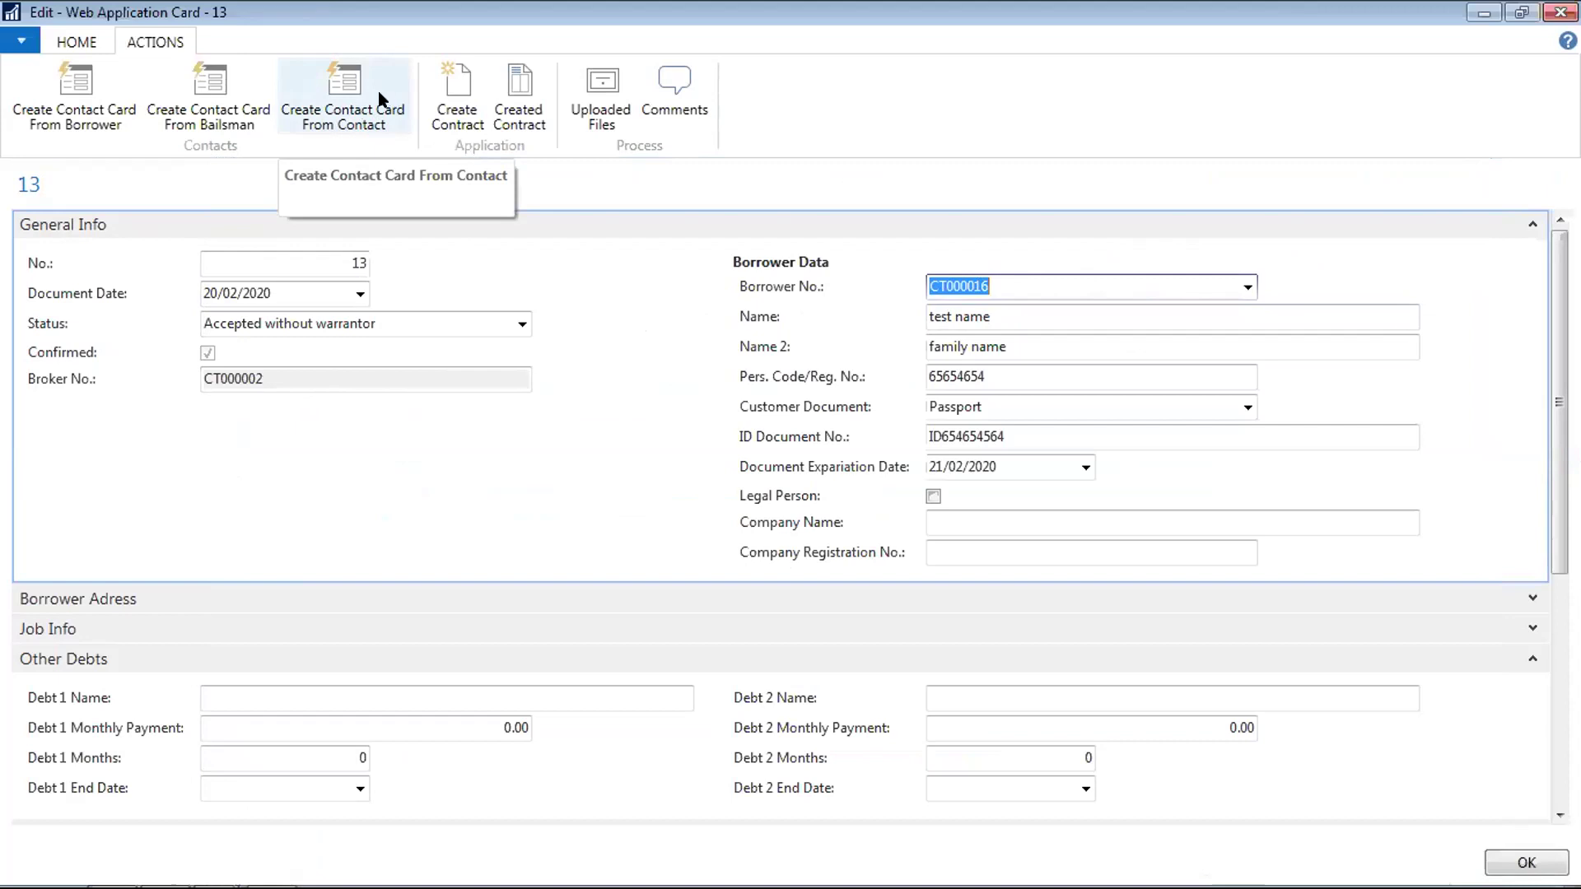
Run Create Contact Card From Contact on application 13, triggering the duplicate Reg. No. warning
left_click(355, 79)
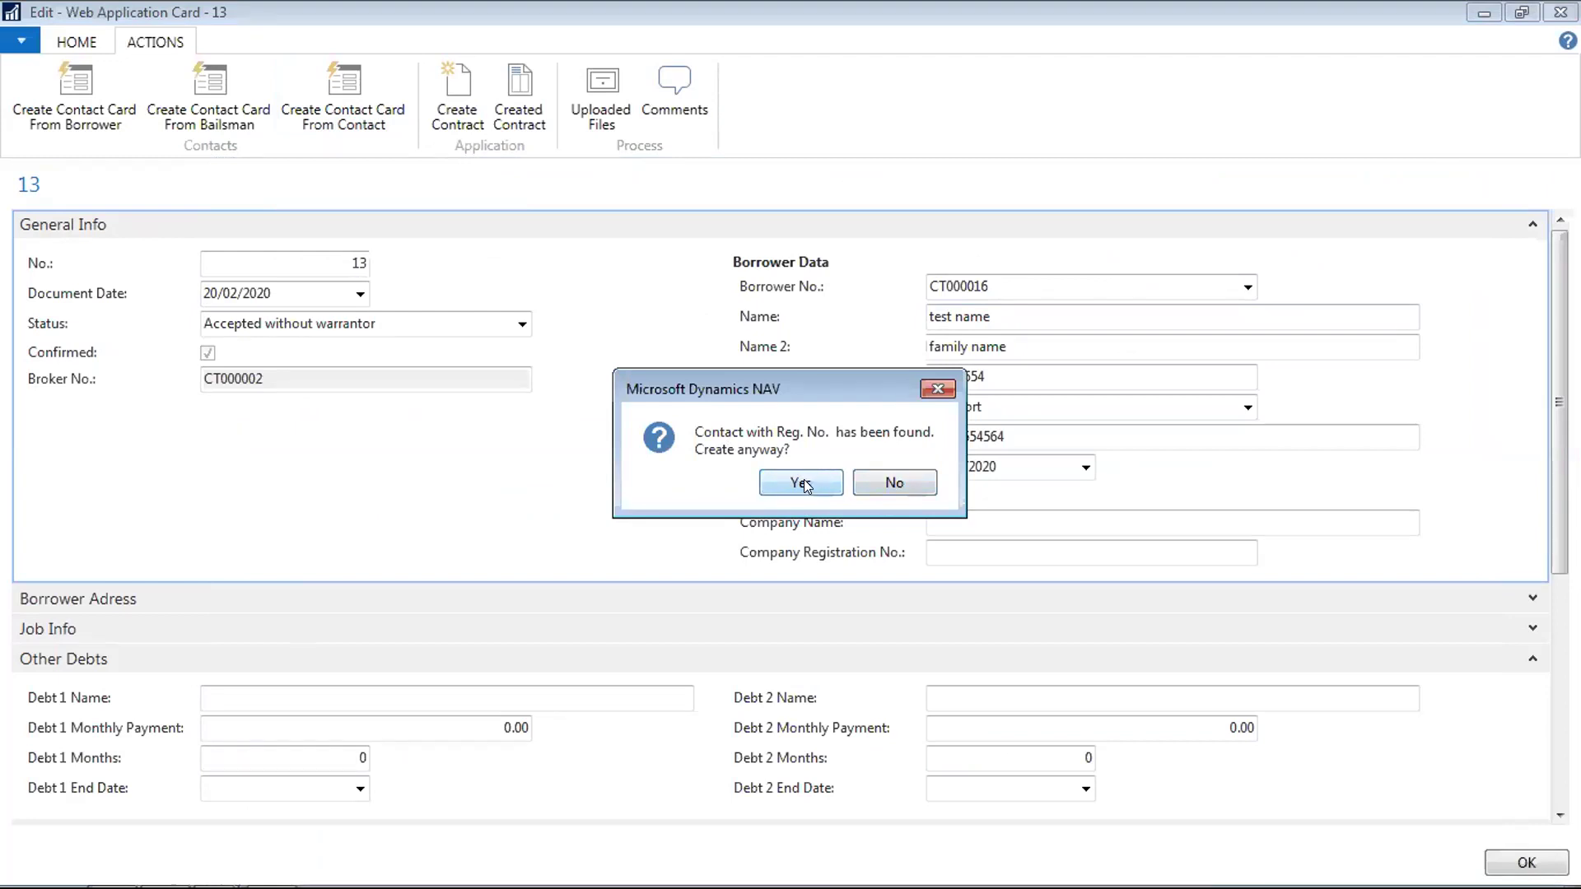
Decline the duplicate contact and open contact CT000016's card from the full borrower contact list
left_click(906, 482)
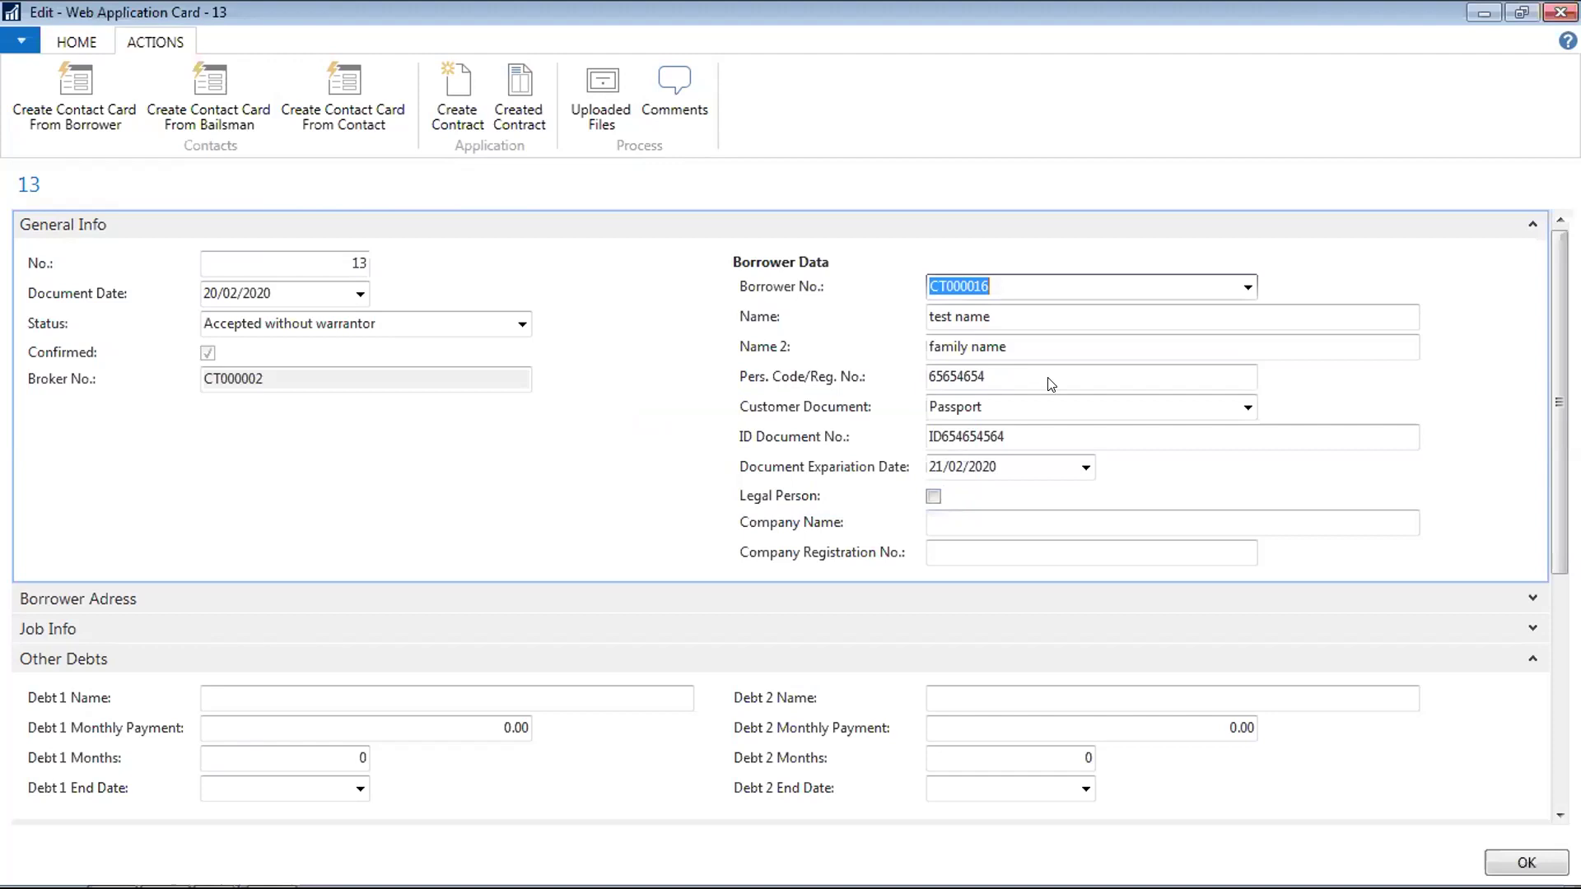
left_click(1248, 285)
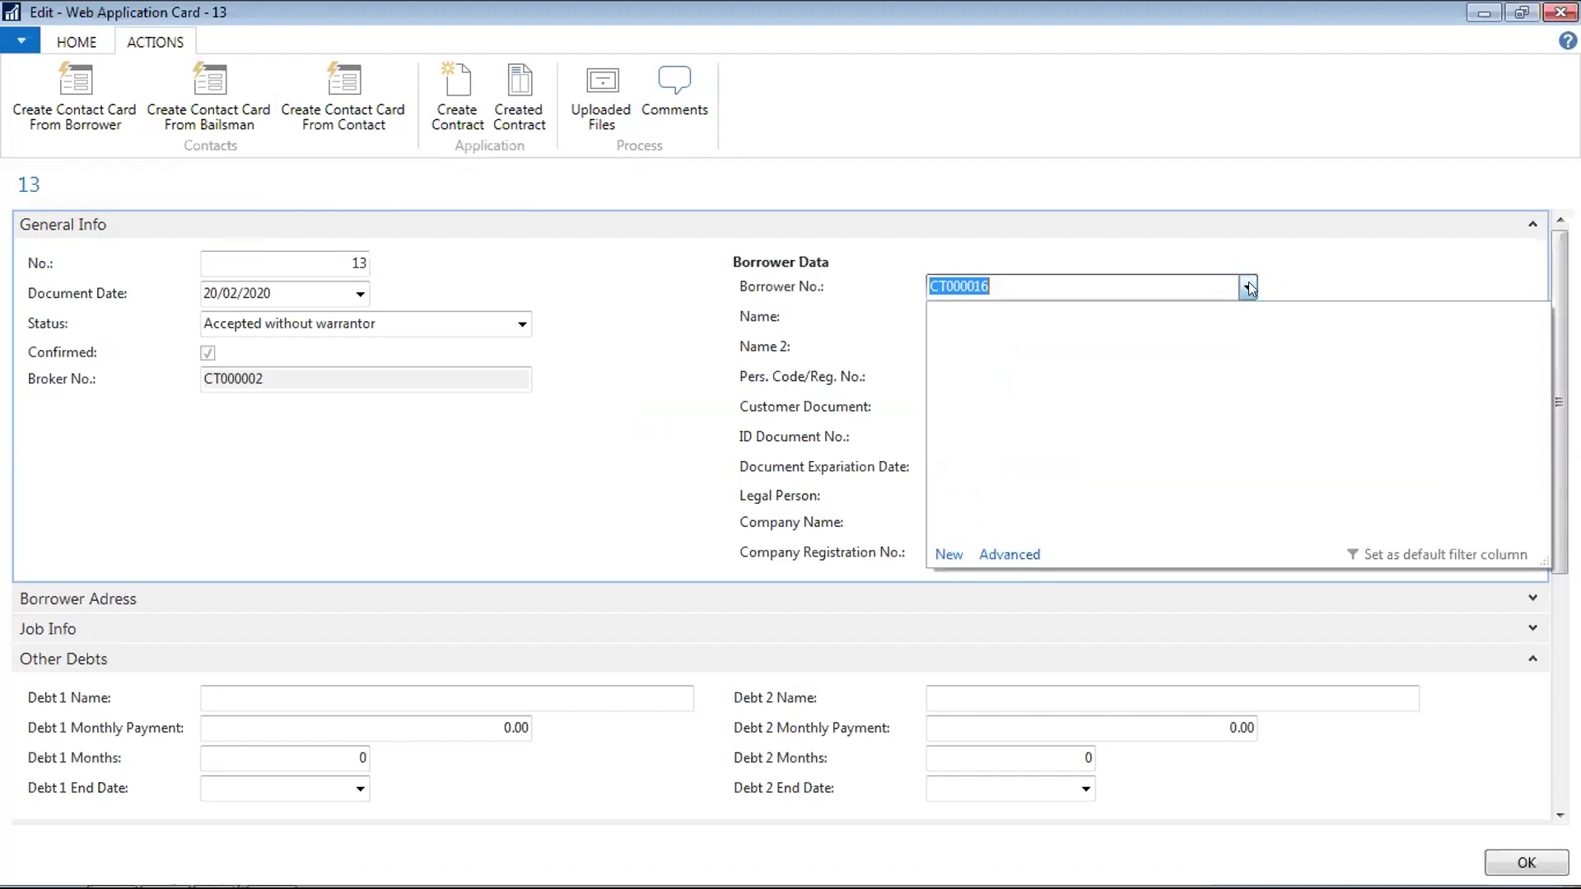
left_click(1025, 554)
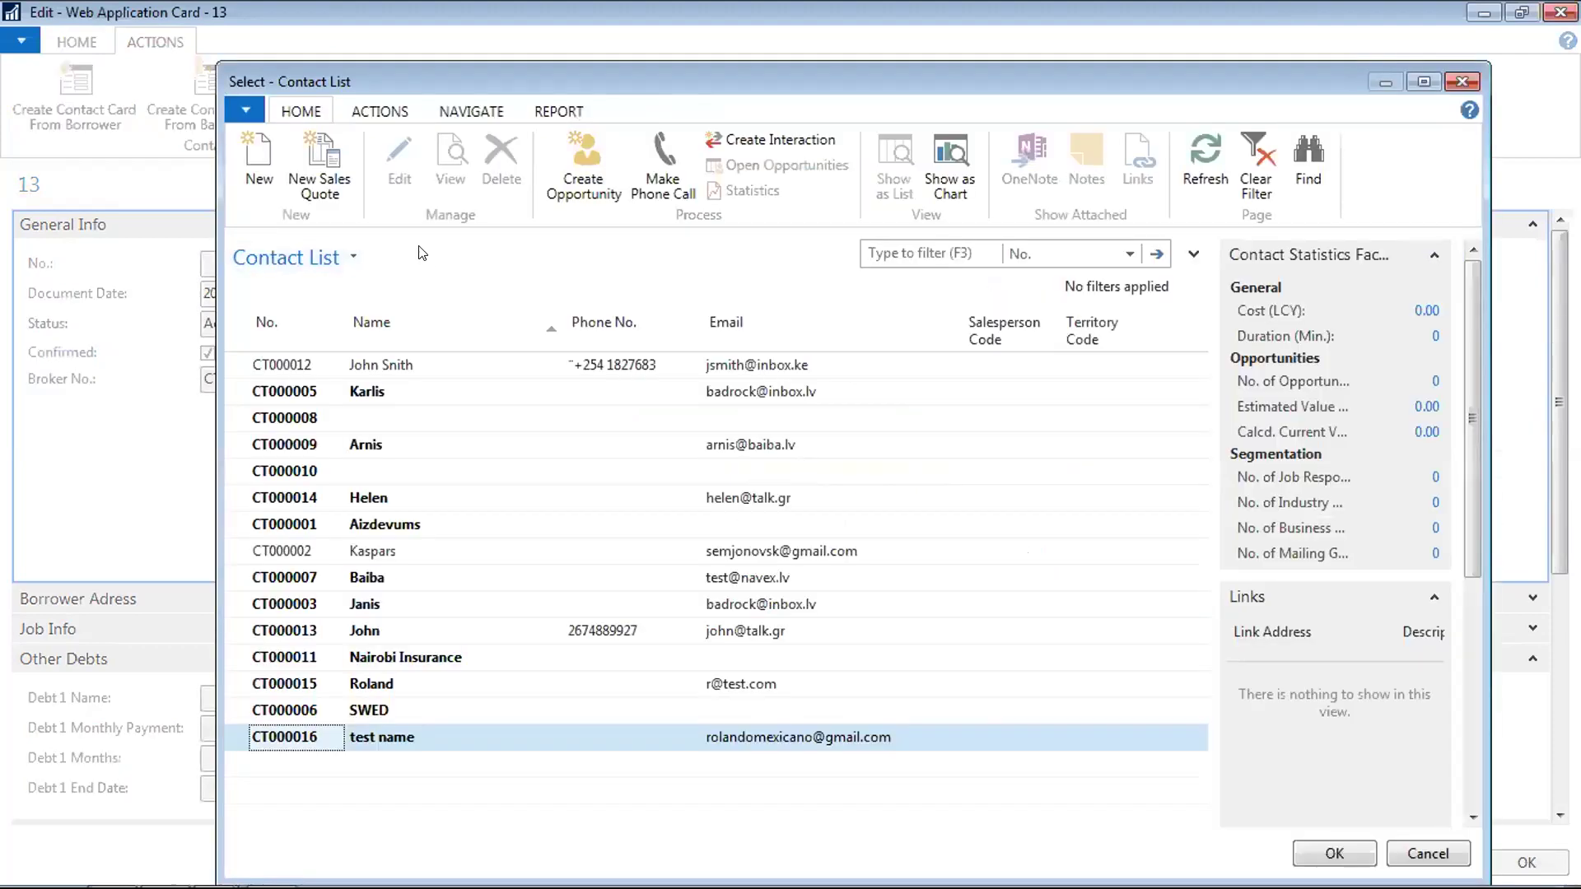
left_click(399, 154)
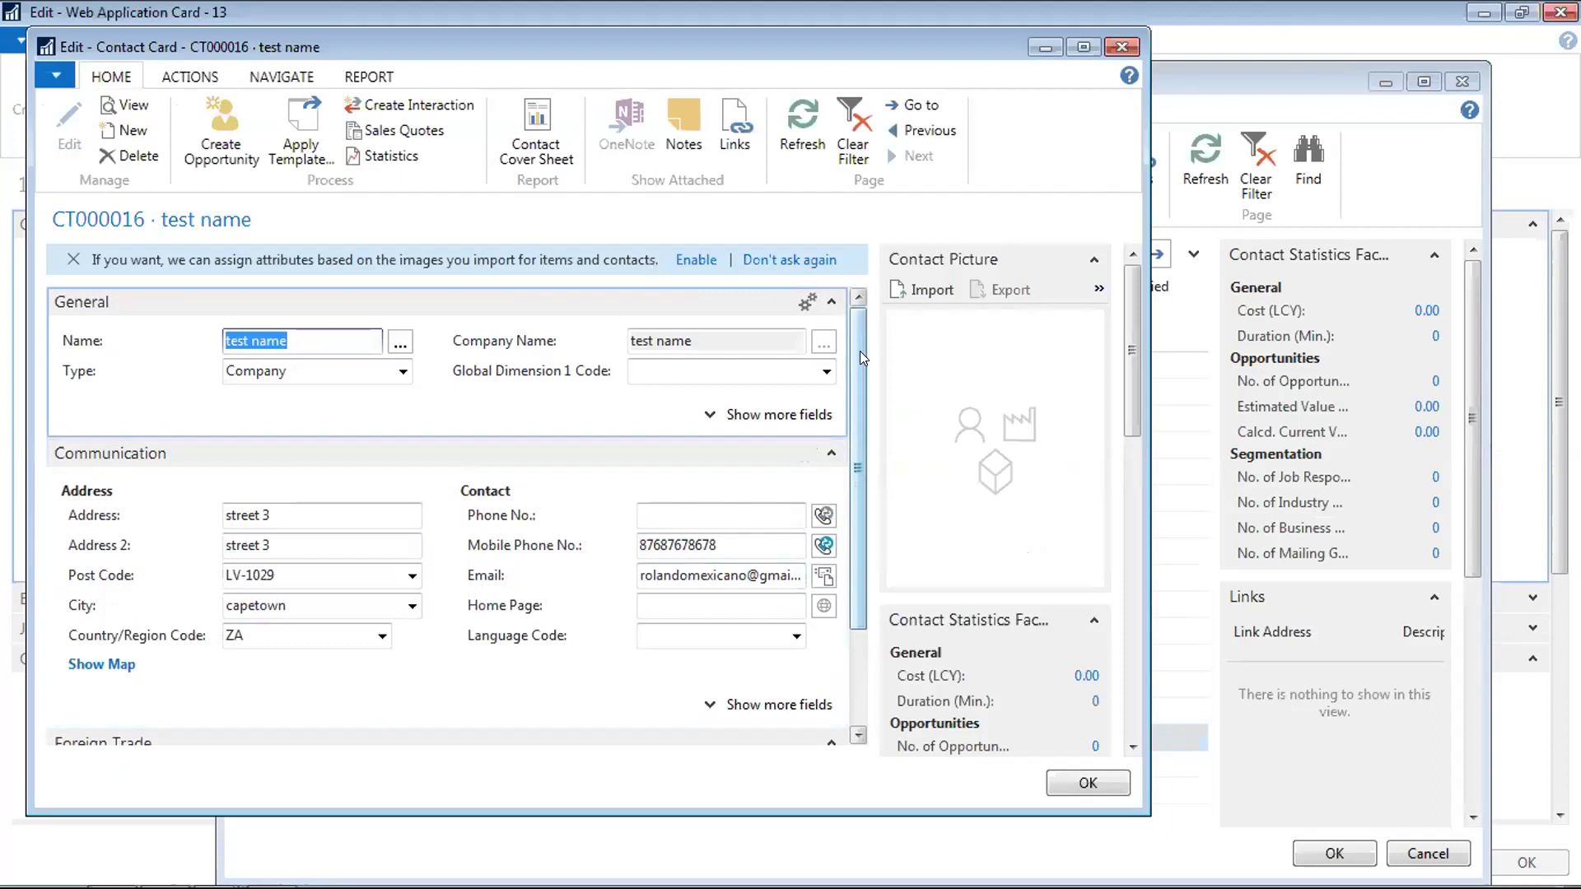
Expand CT000016's field sections to check VAT Registration No. 65654654, then confirm it as borrower
left_click_drag(862, 357, 861, 478)
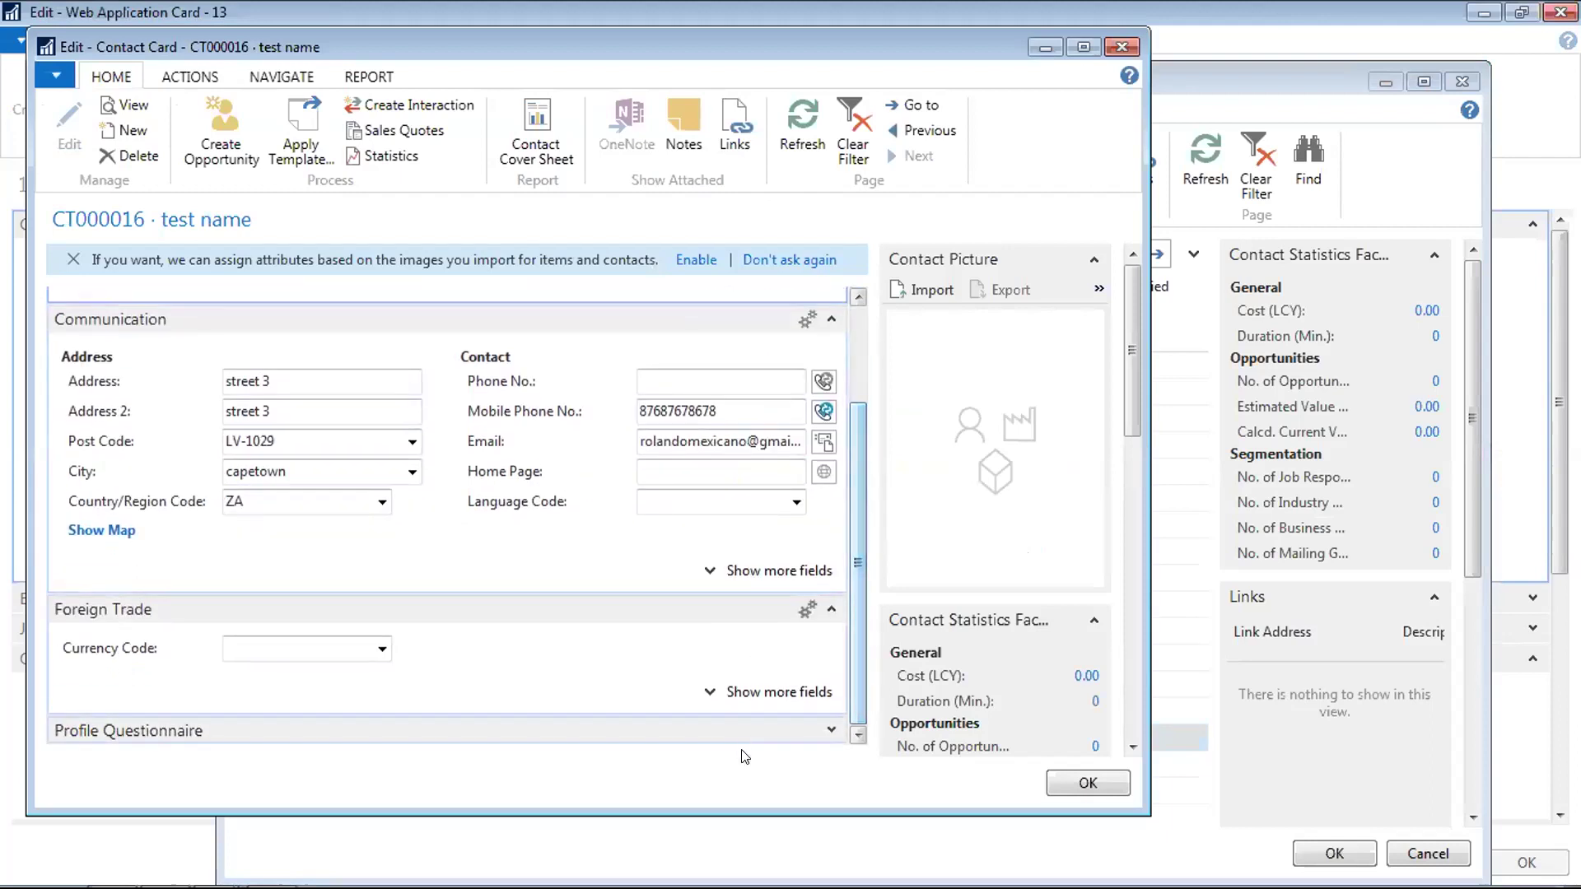
left_click(830, 730)
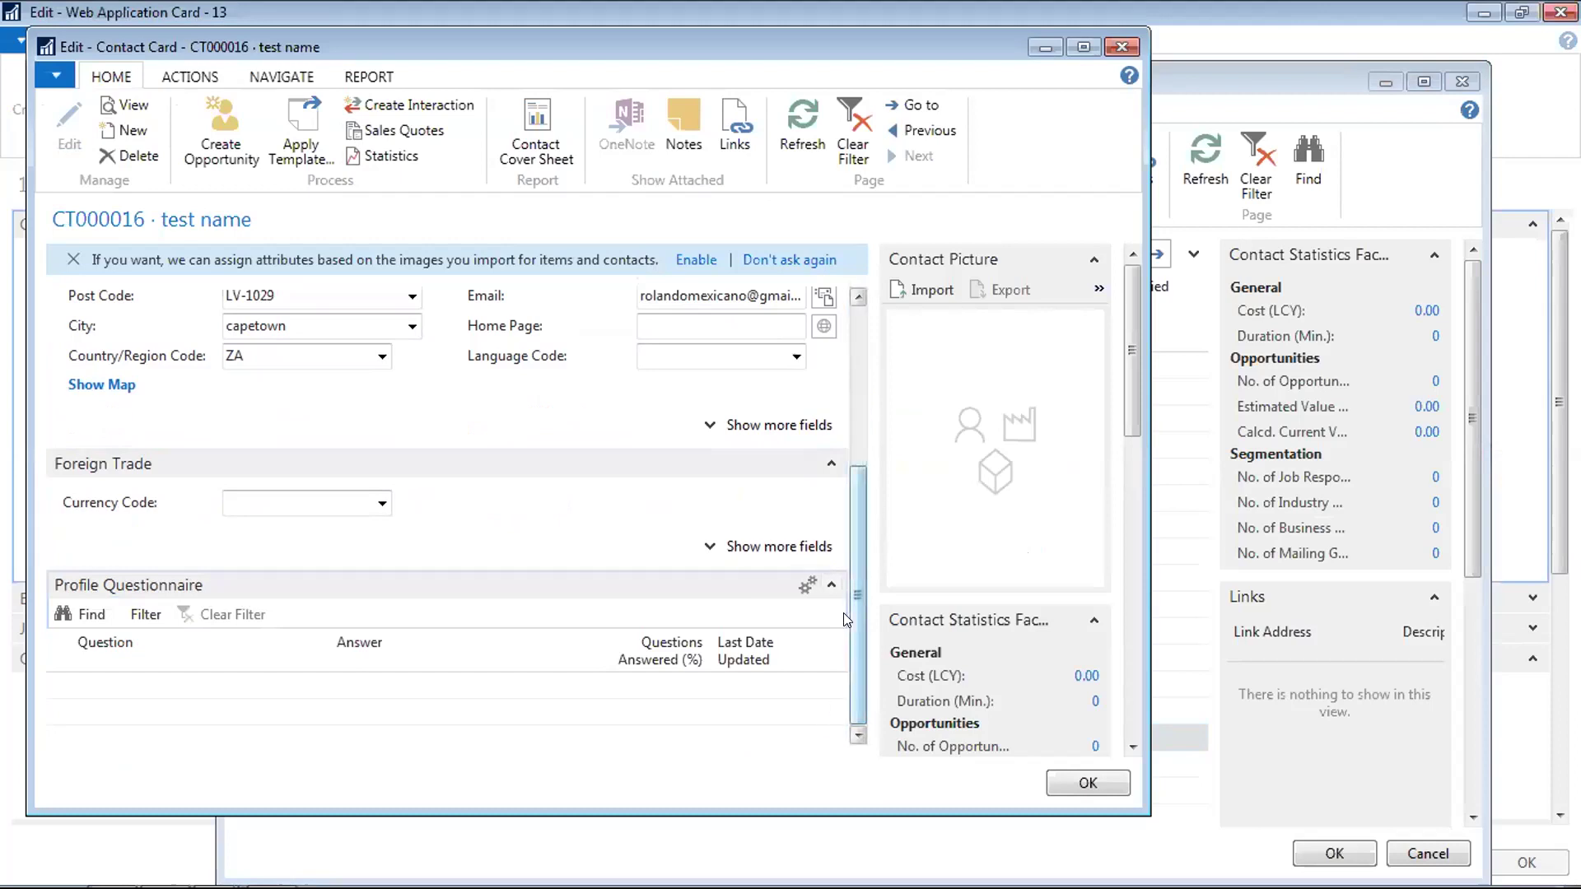
left_click_drag(855, 614, 857, 314)
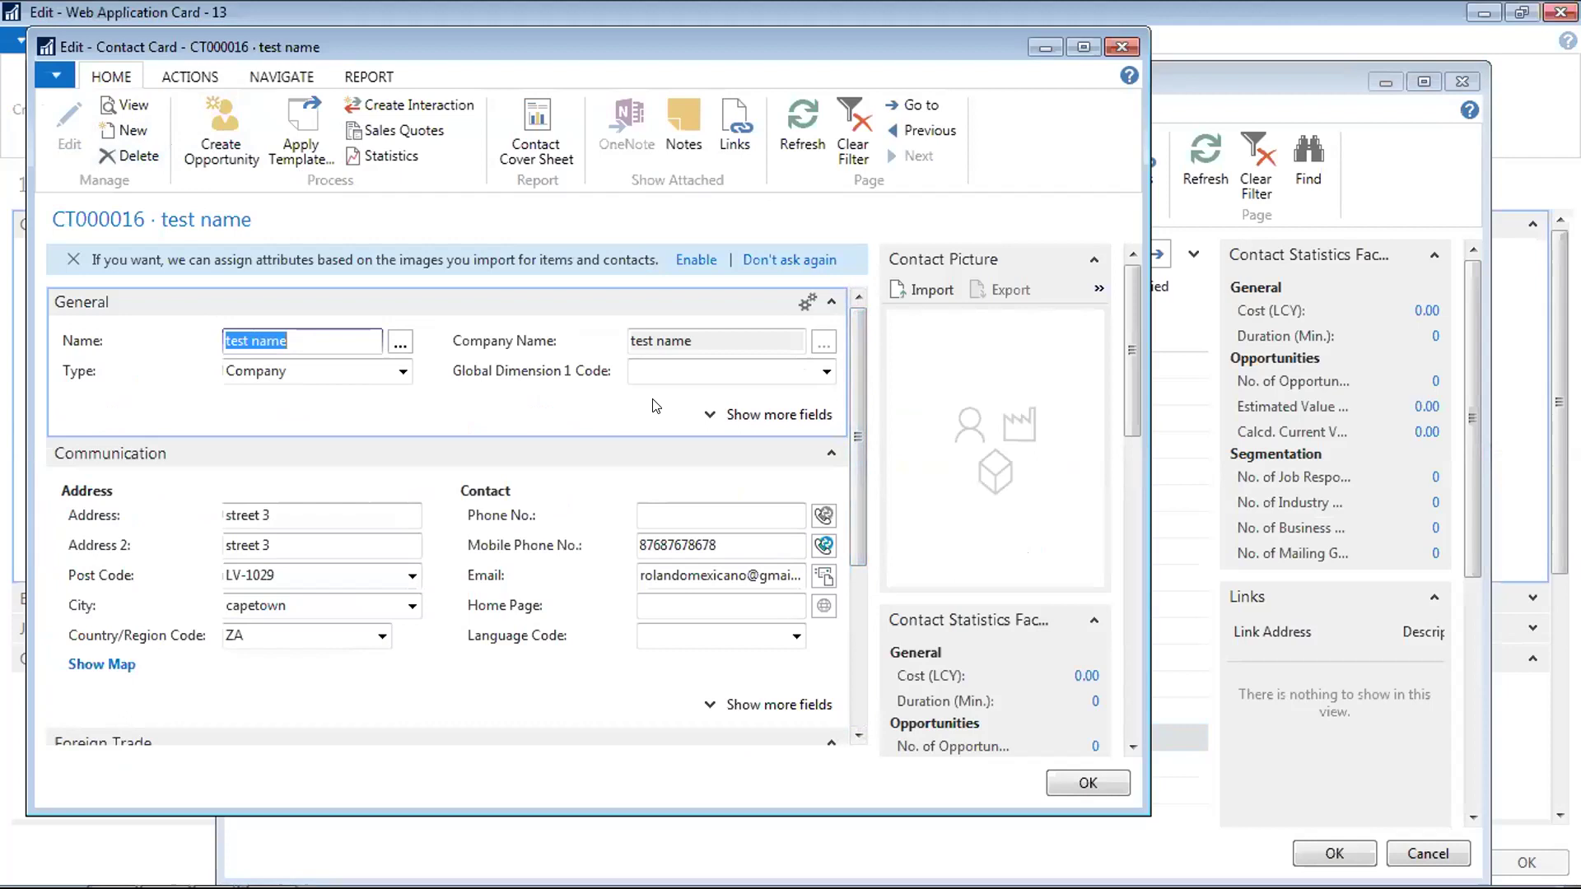
left_click(806, 416)
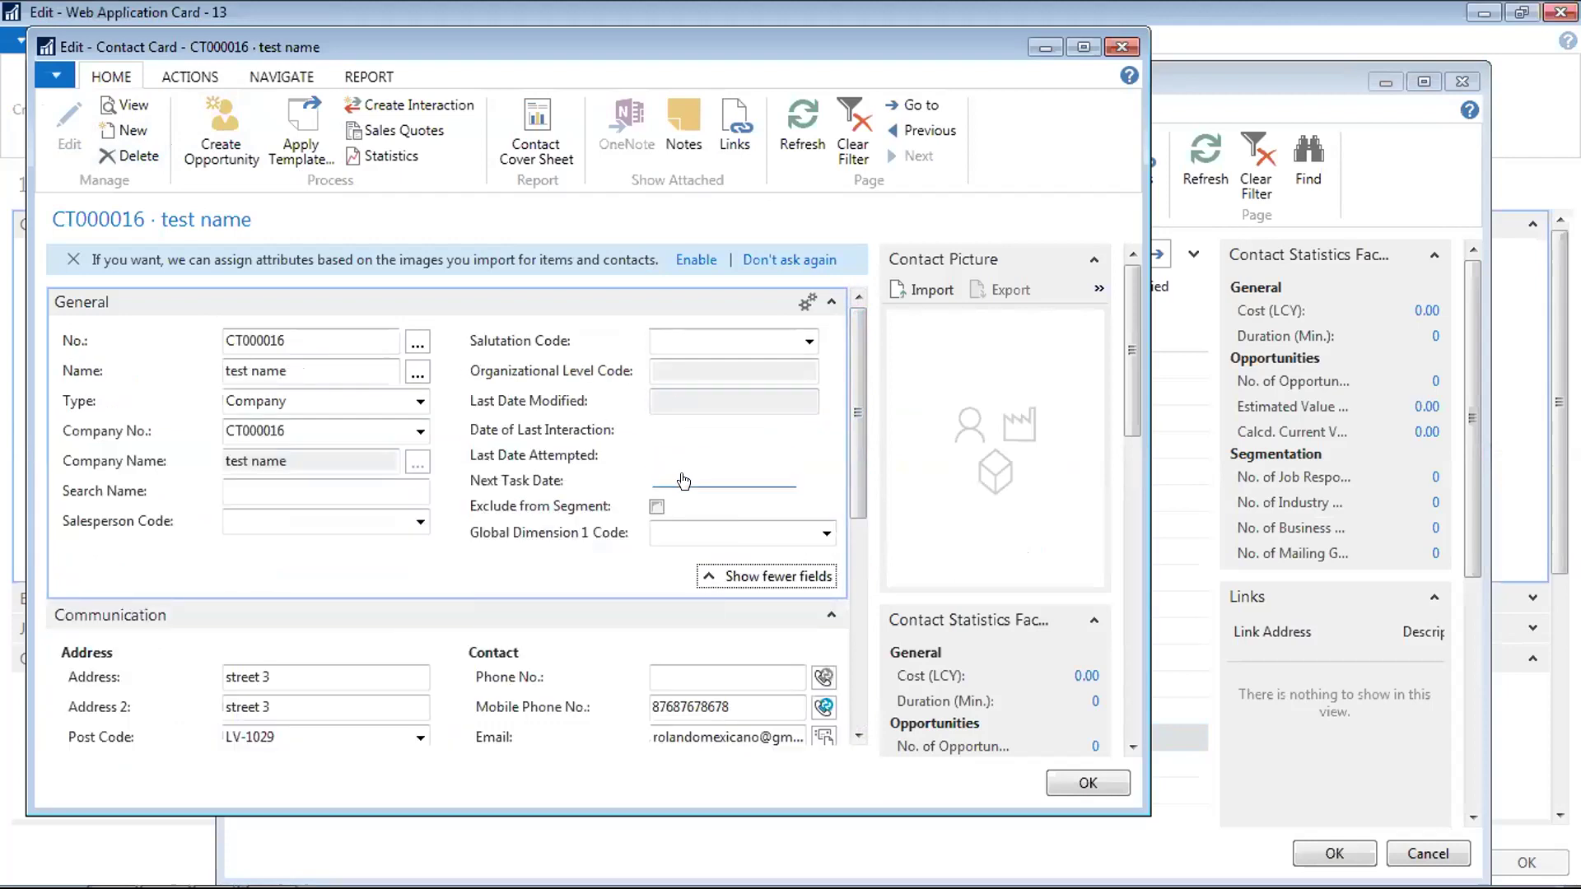
left_click_drag(859, 494, 853, 601)
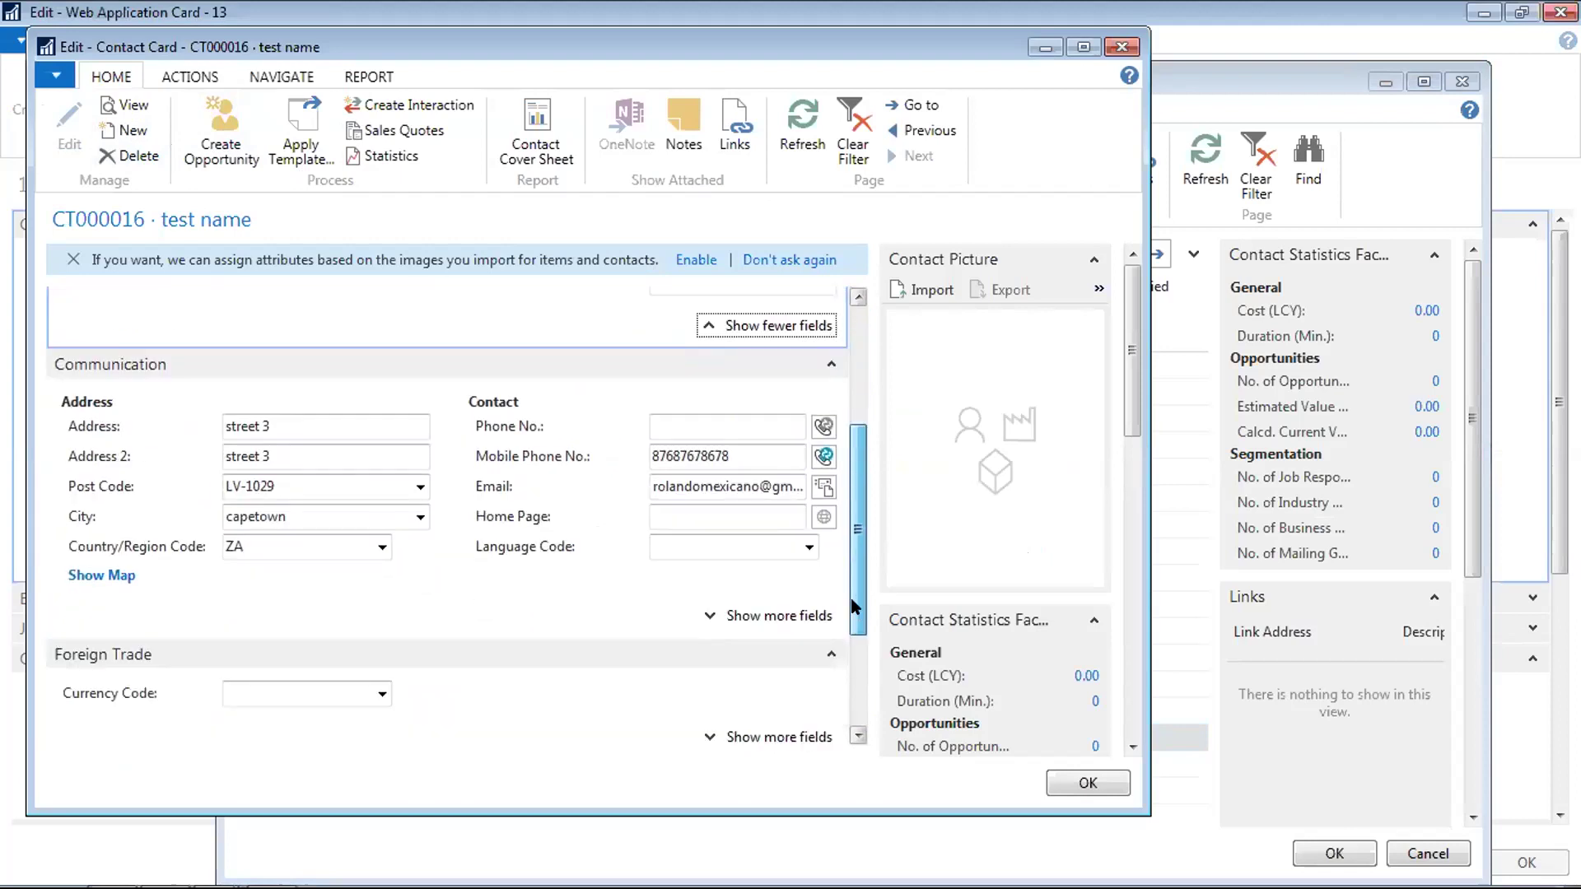
left_click(801, 615)
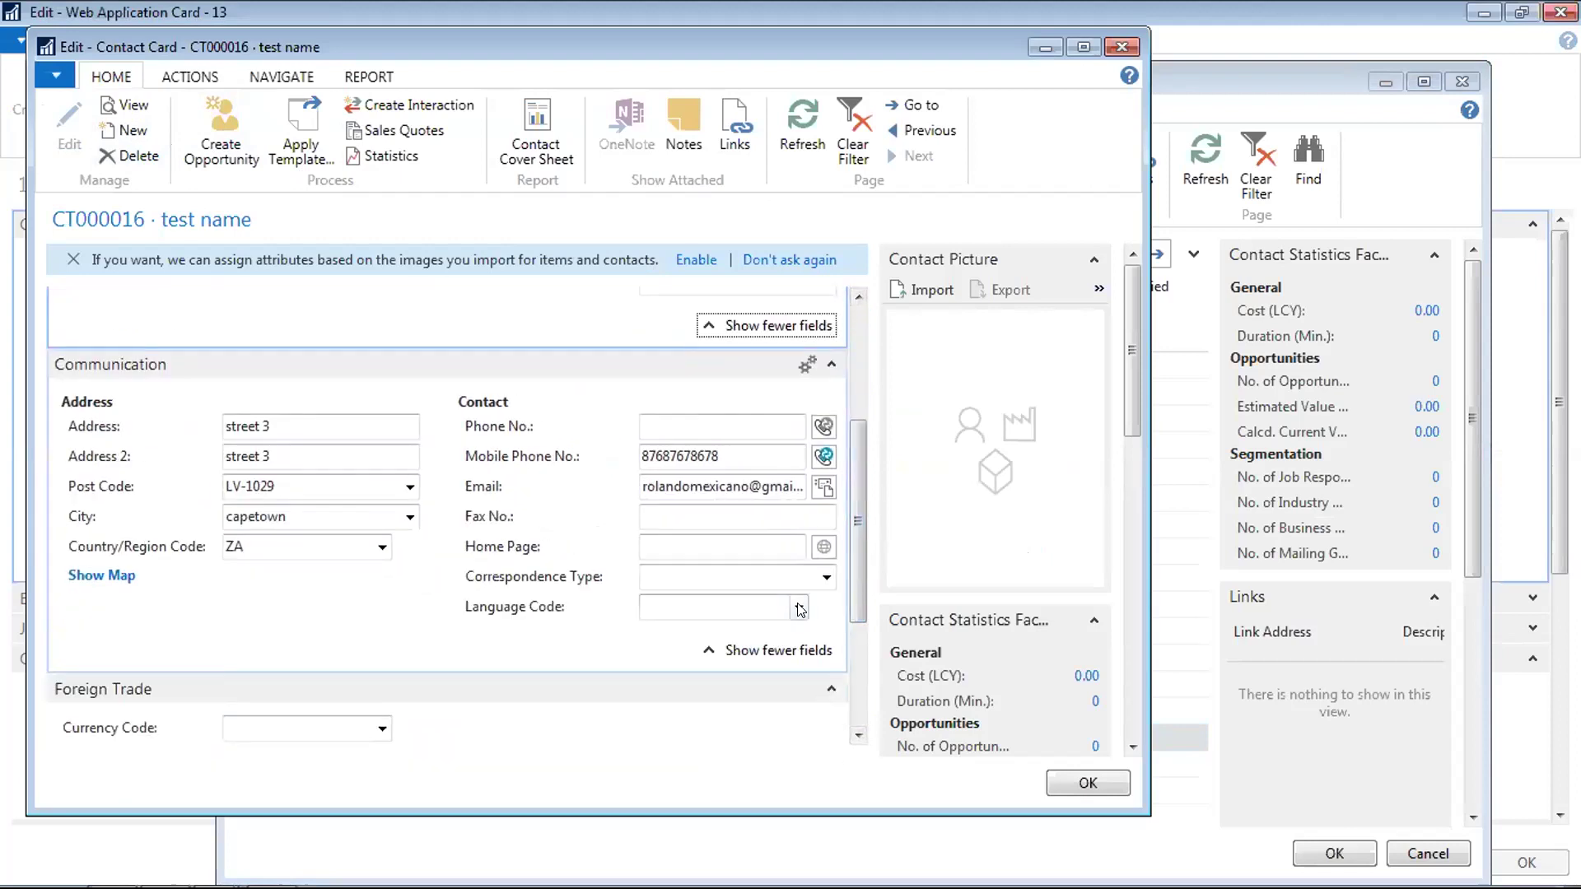
scroll(841, 611, "down", 3)
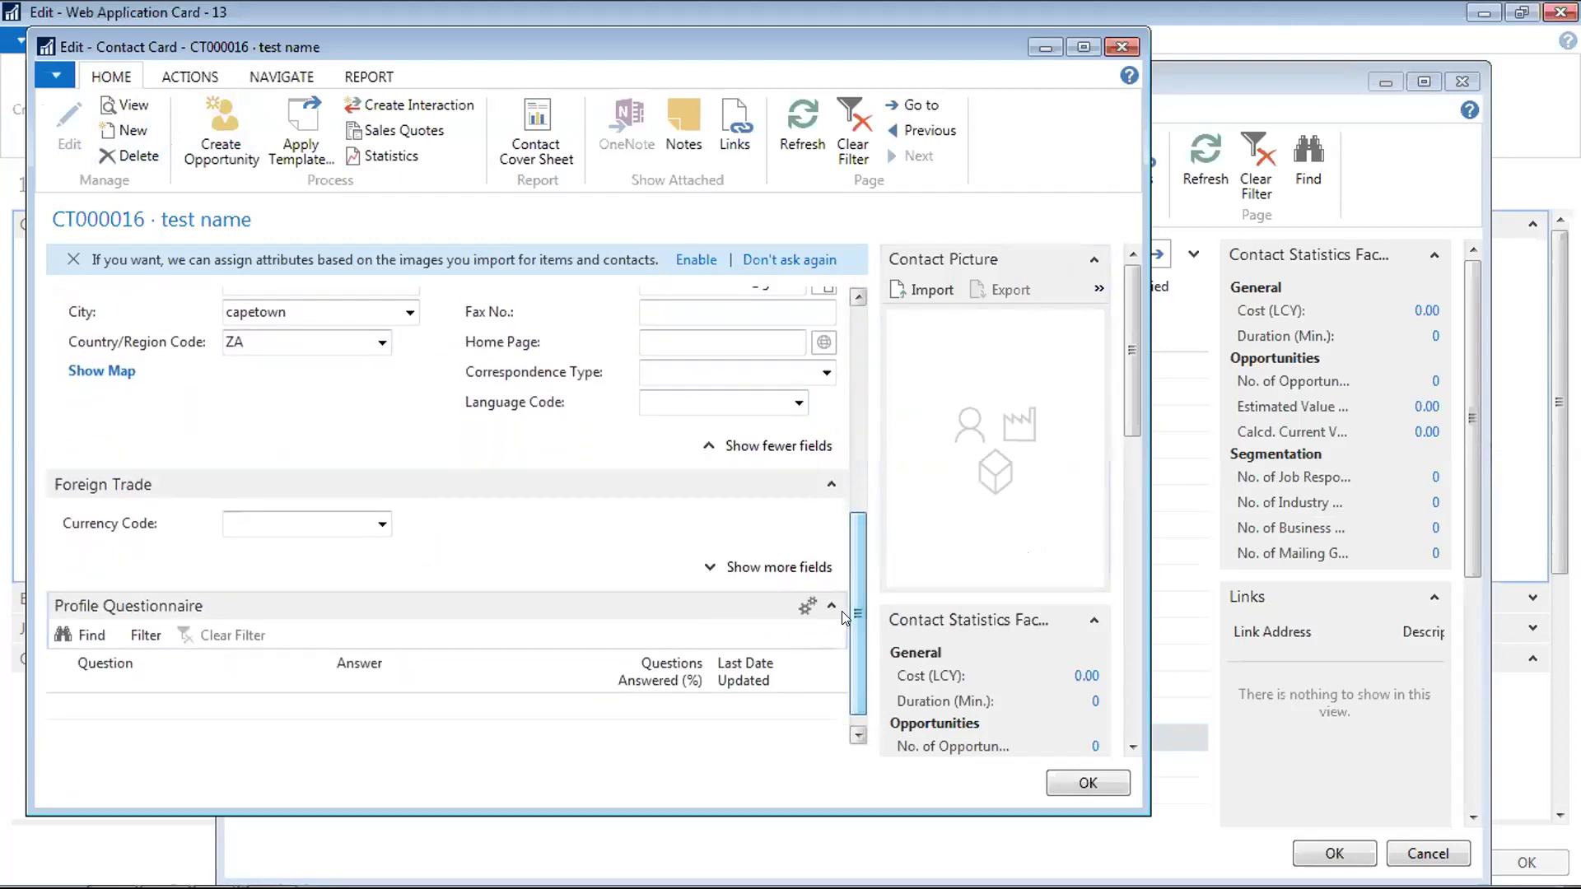
left_click(810, 567)
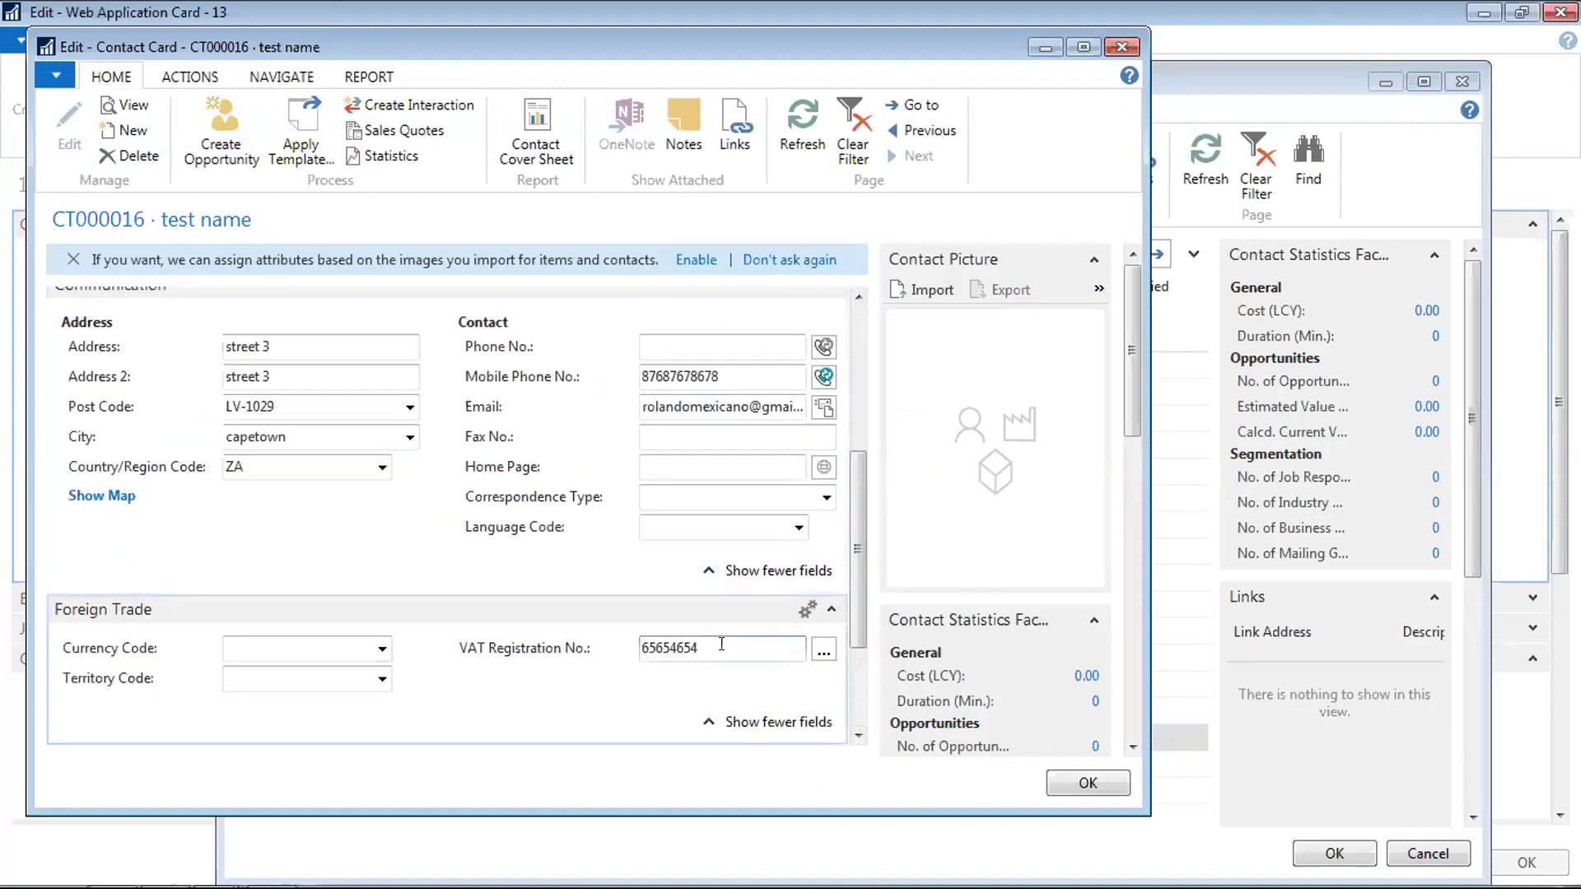
left_click(1066, 783)
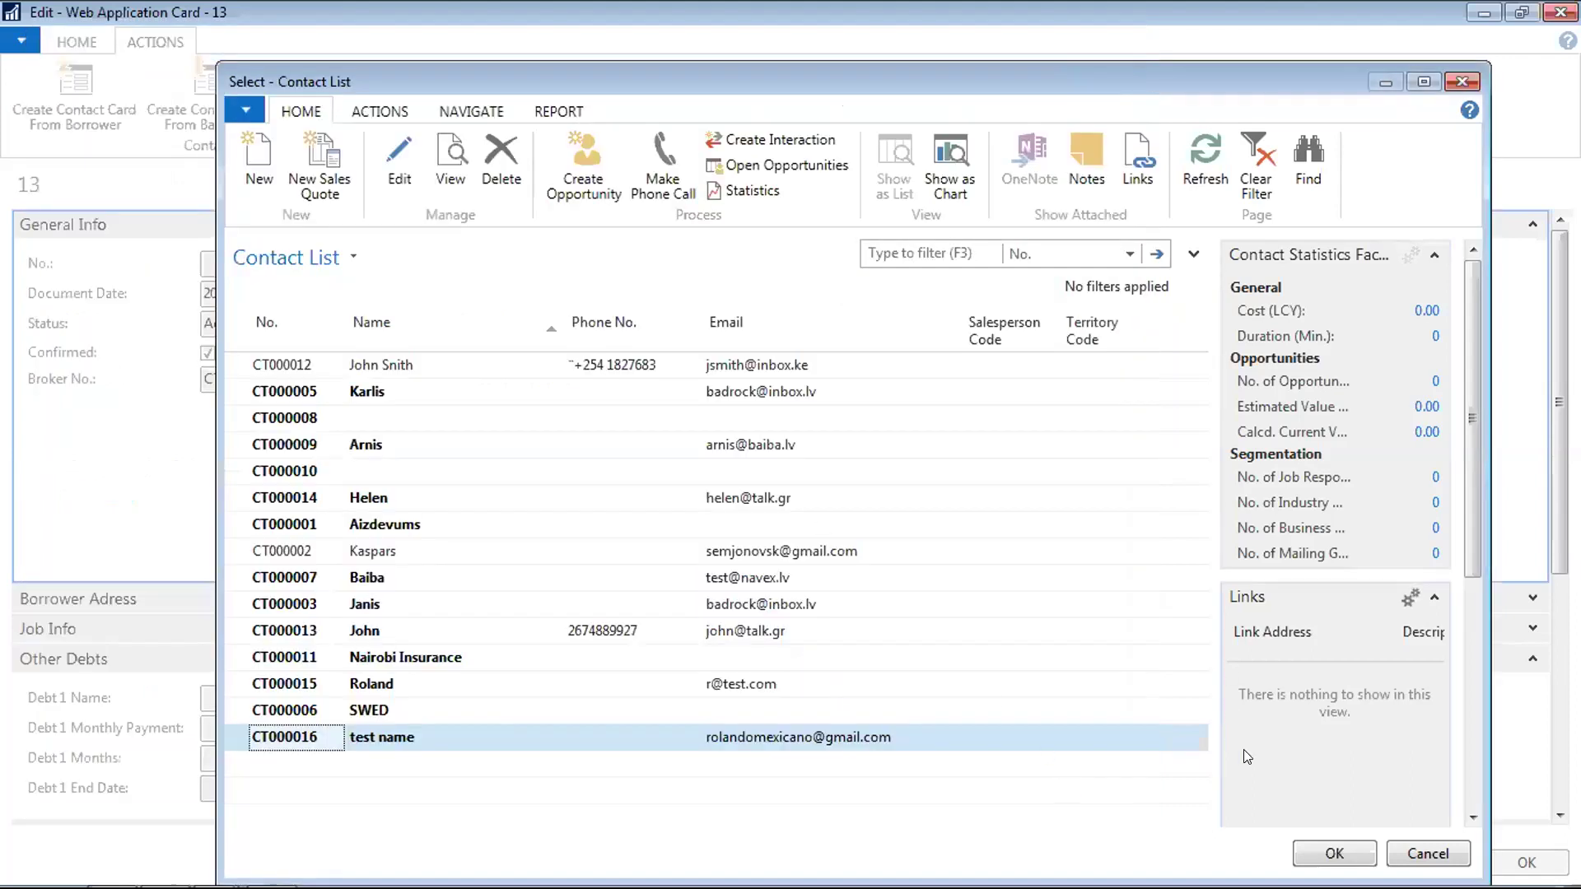
left_click(1320, 856)
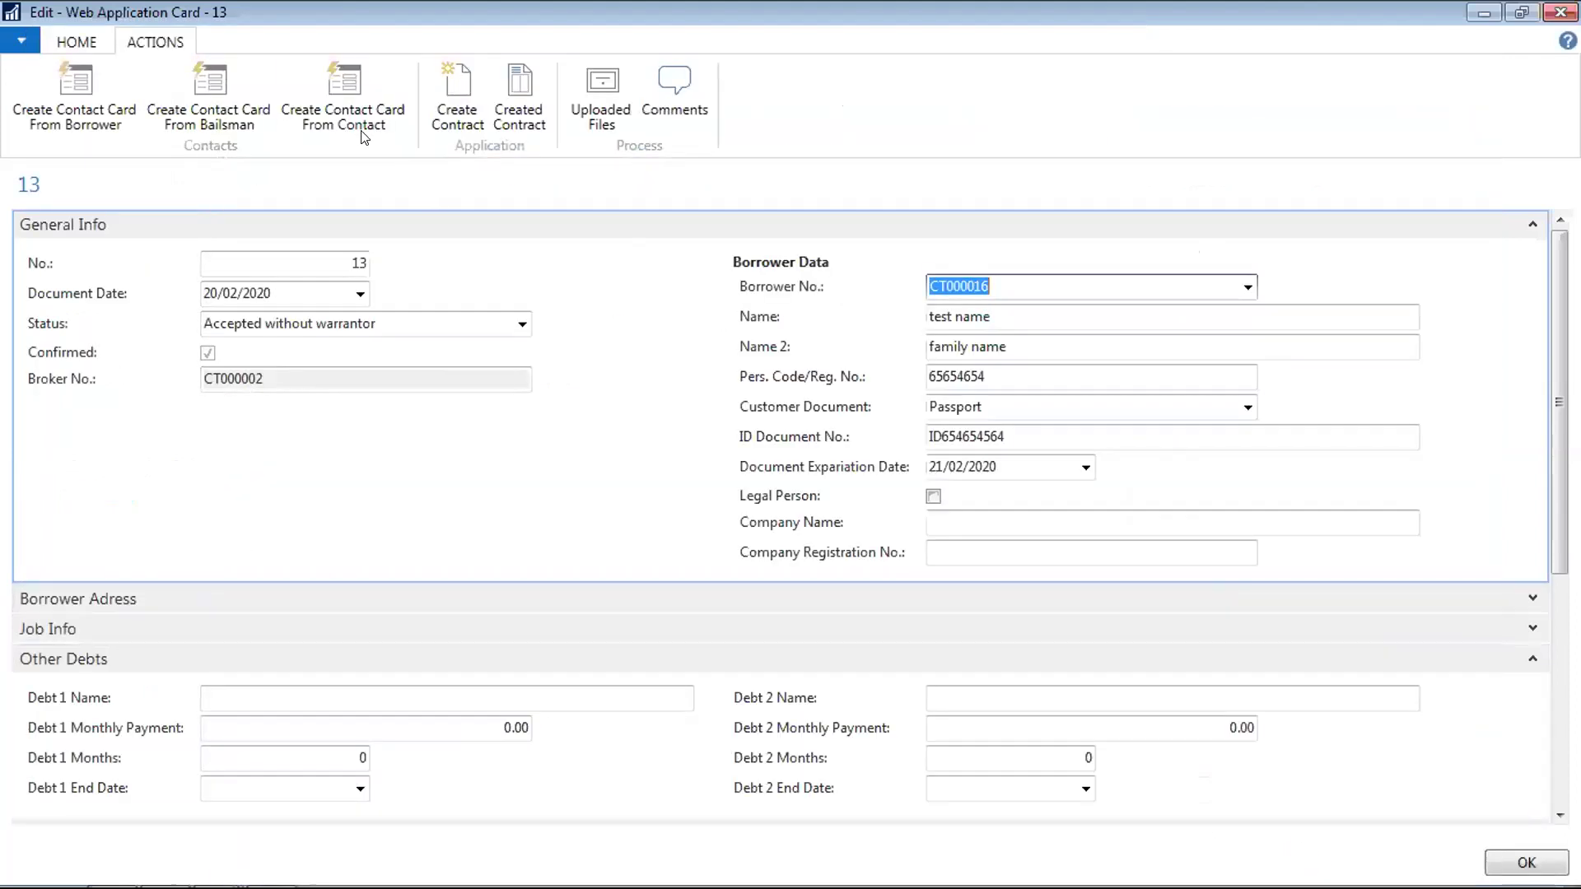
Decline another duplicate contact and start creating a contract from application 13
left_click(321, 81)
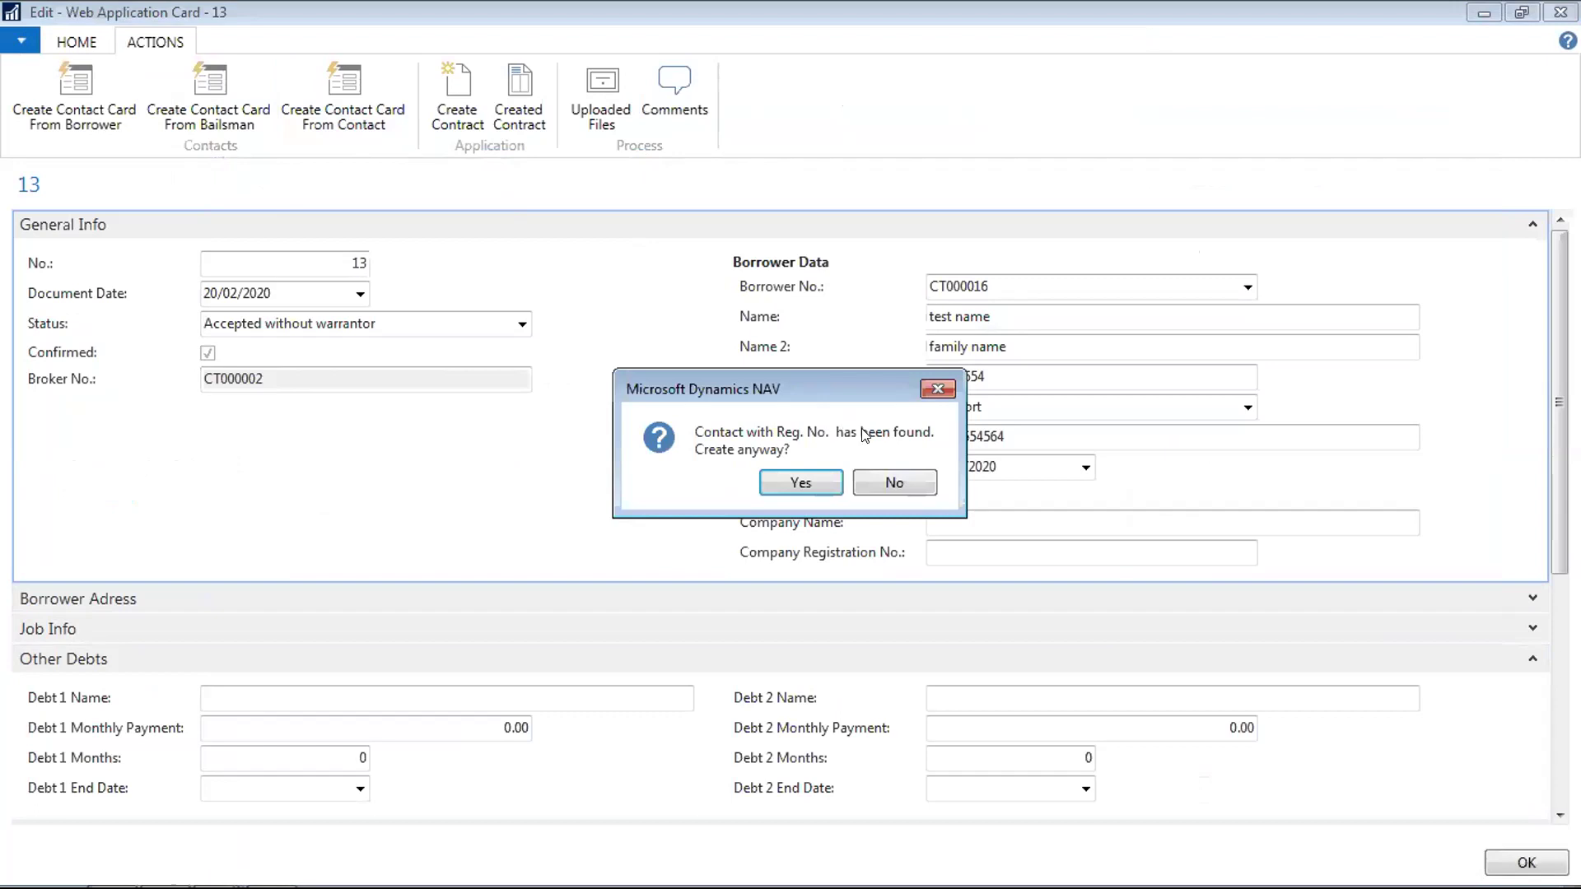
left_click(894, 483)
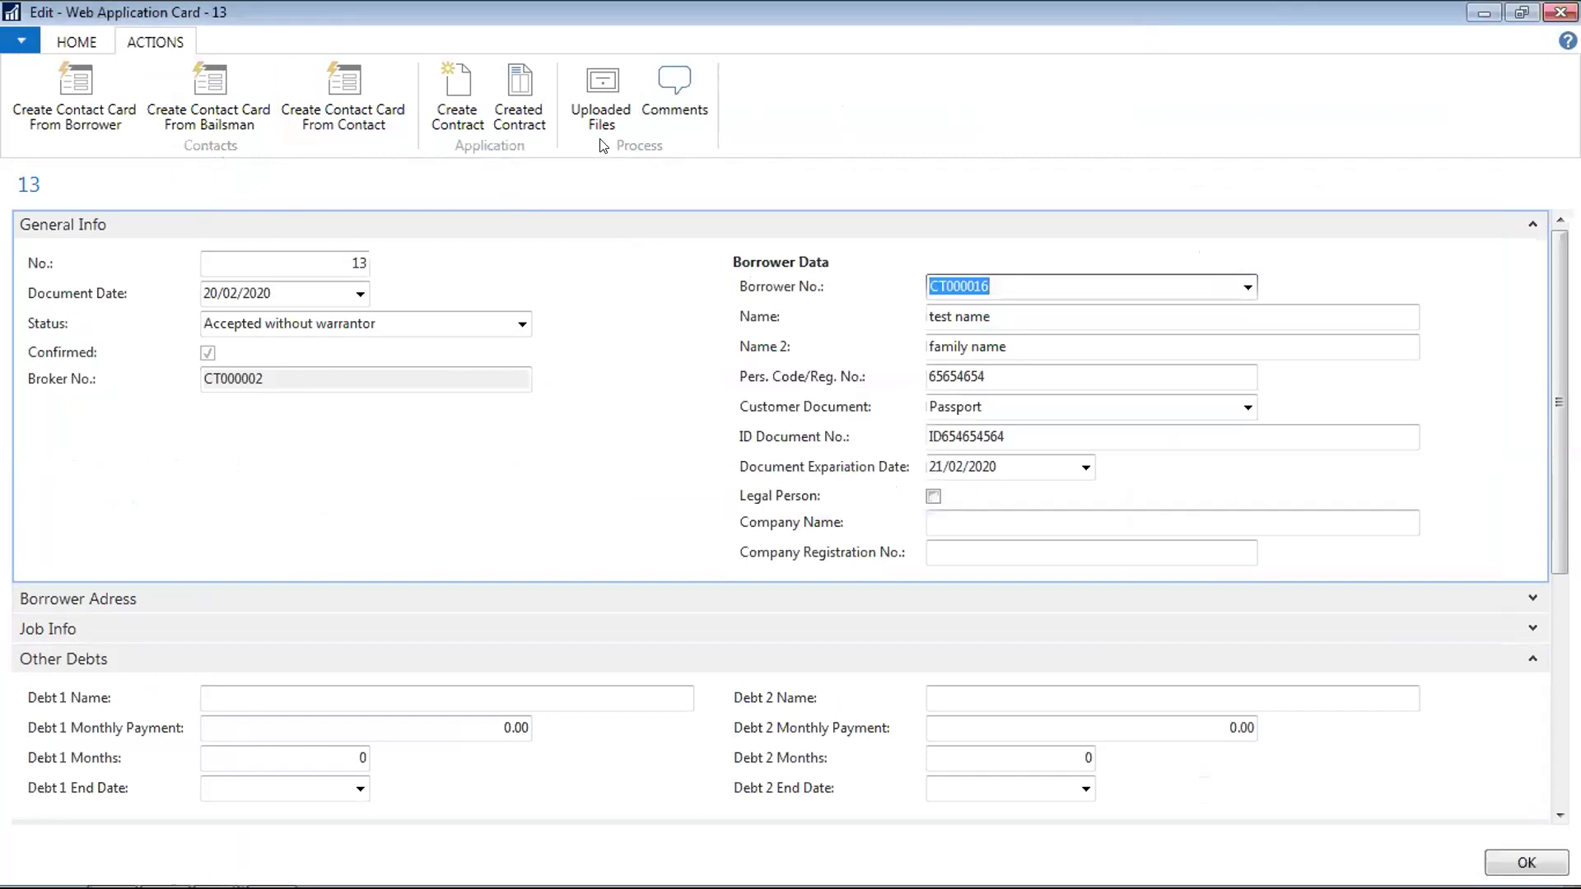
left_click(466, 79)
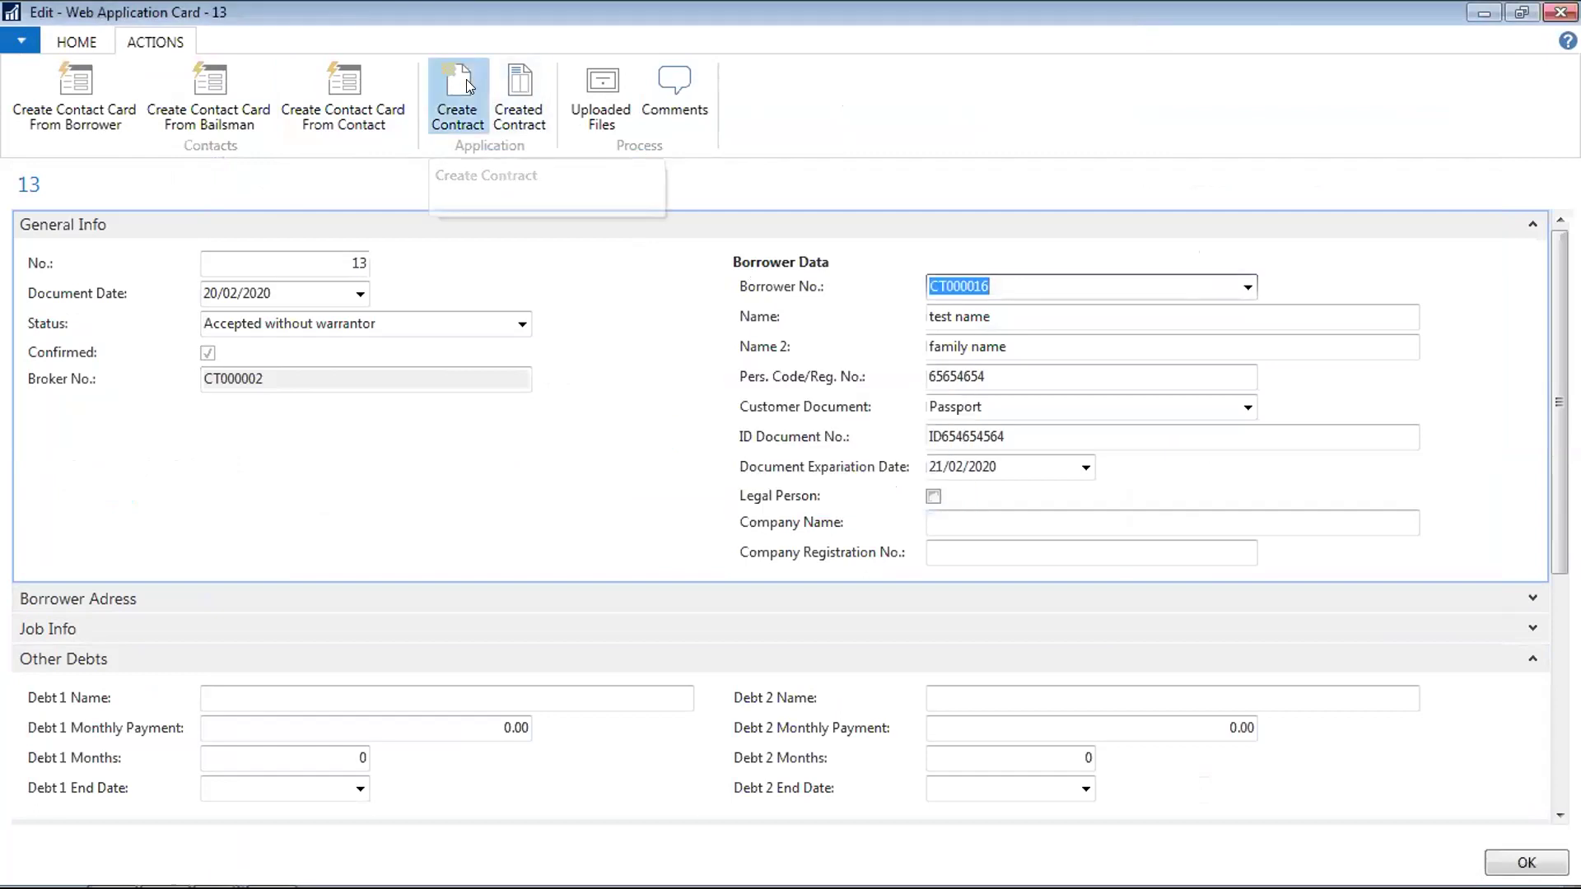
left_click(386, 510)
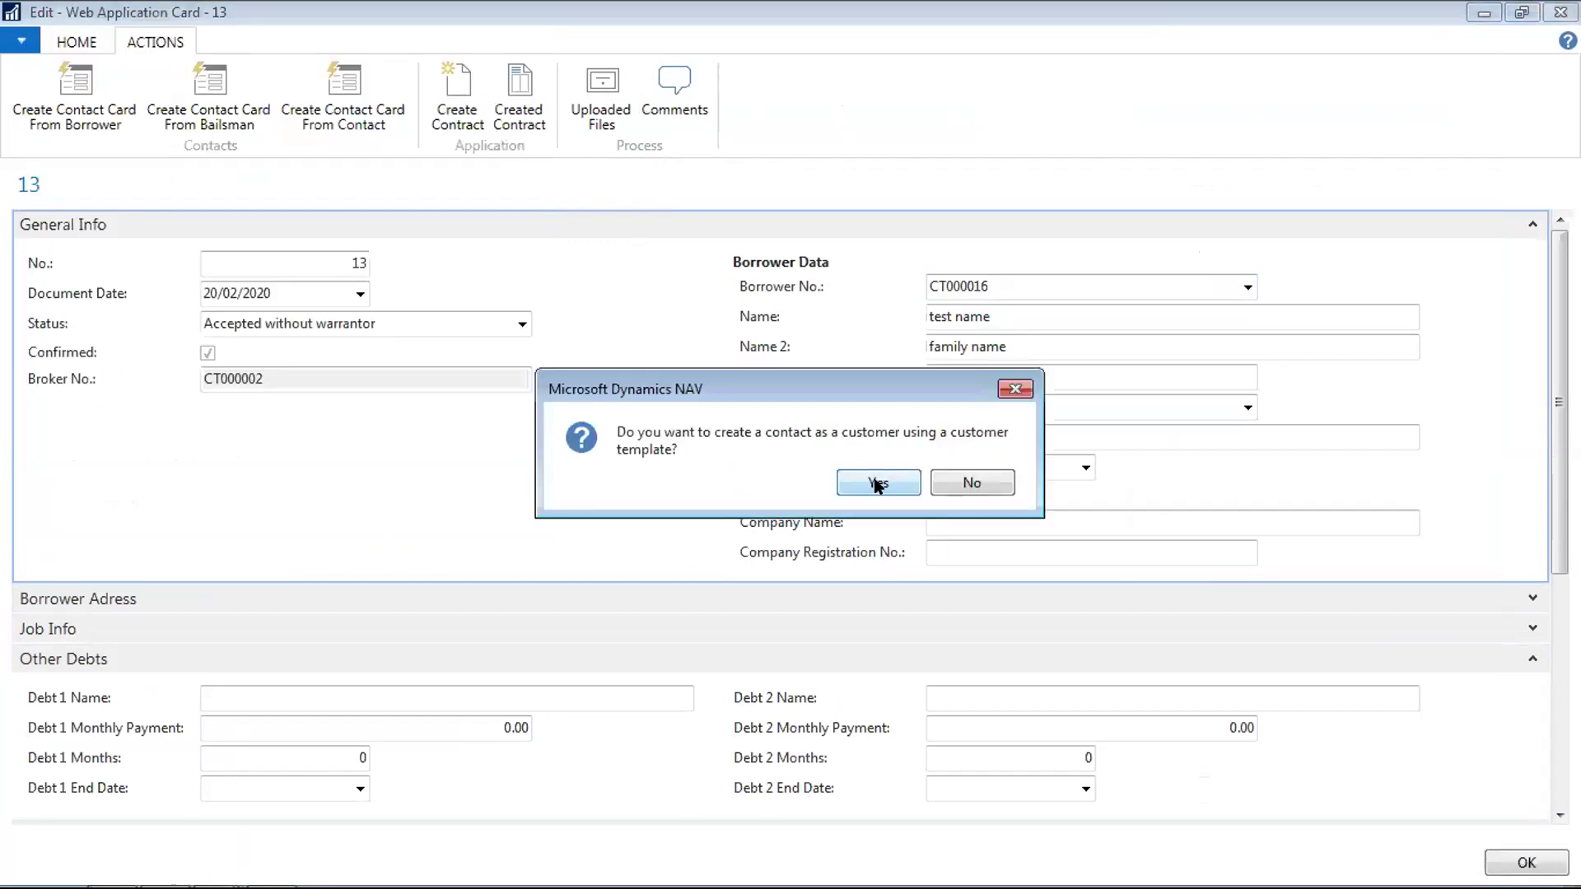
Create the borrower's customer from the proposed template, yielding contract F000010, and close the application card
left_click(878, 484)
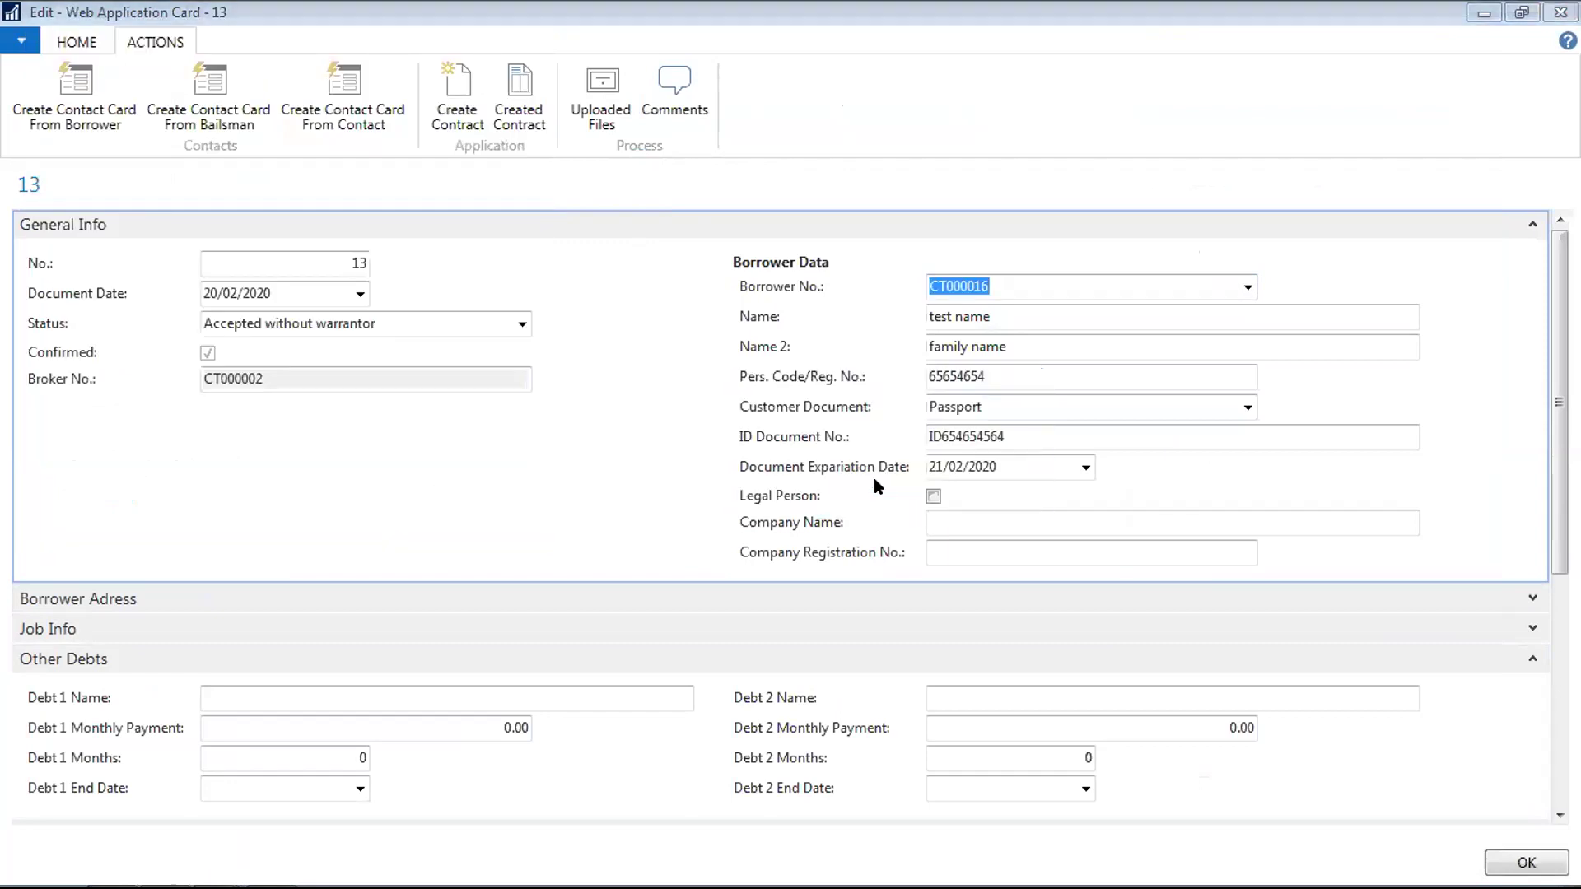
left_click(669, 804)
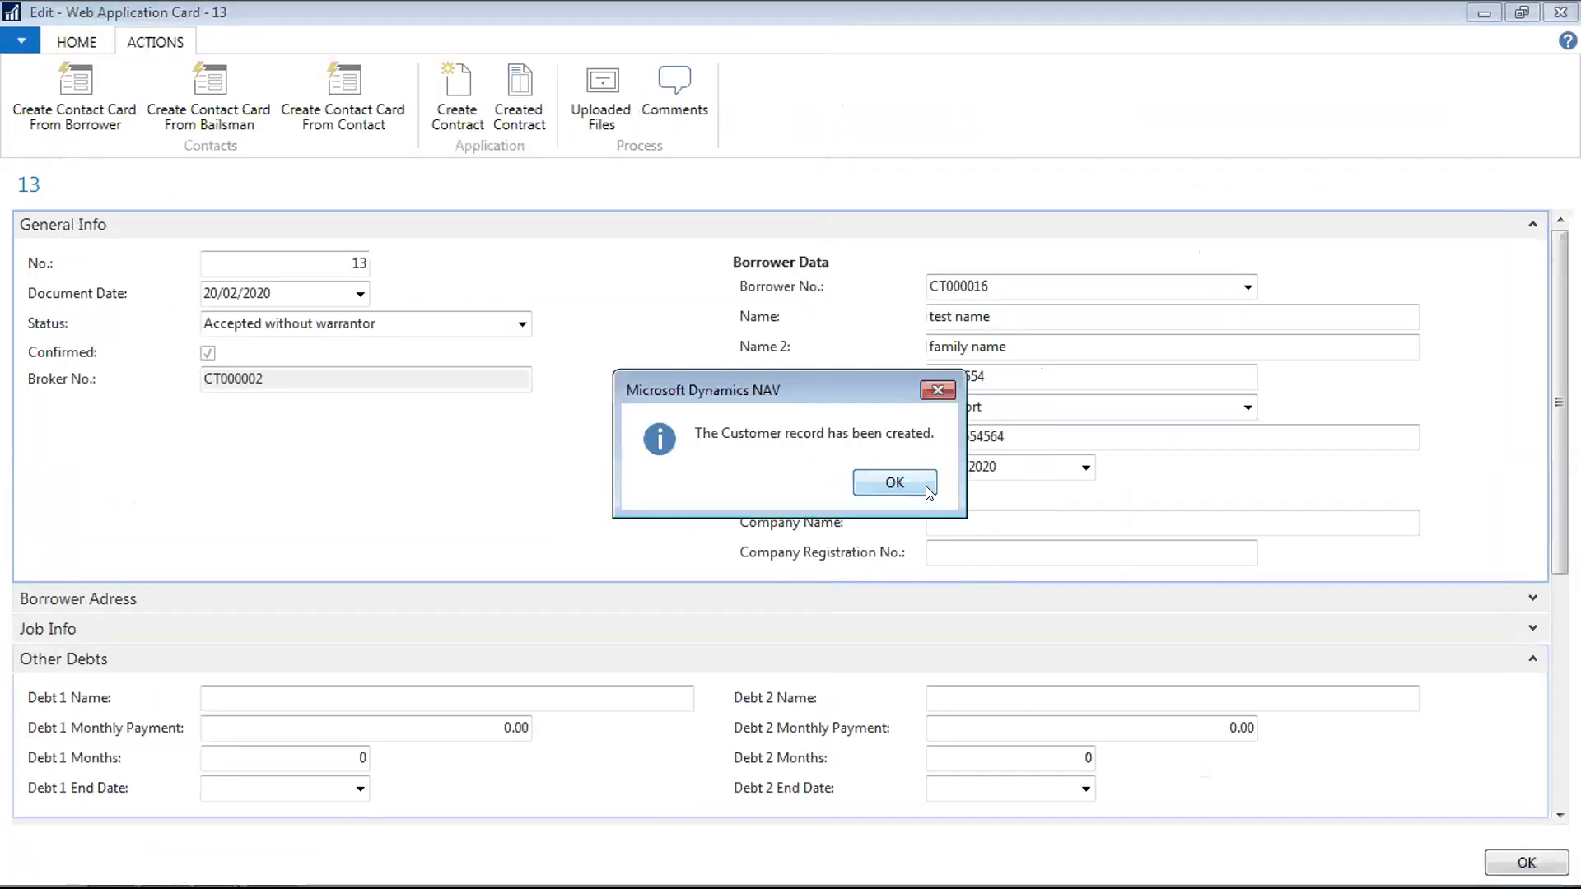
left_click(924, 487)
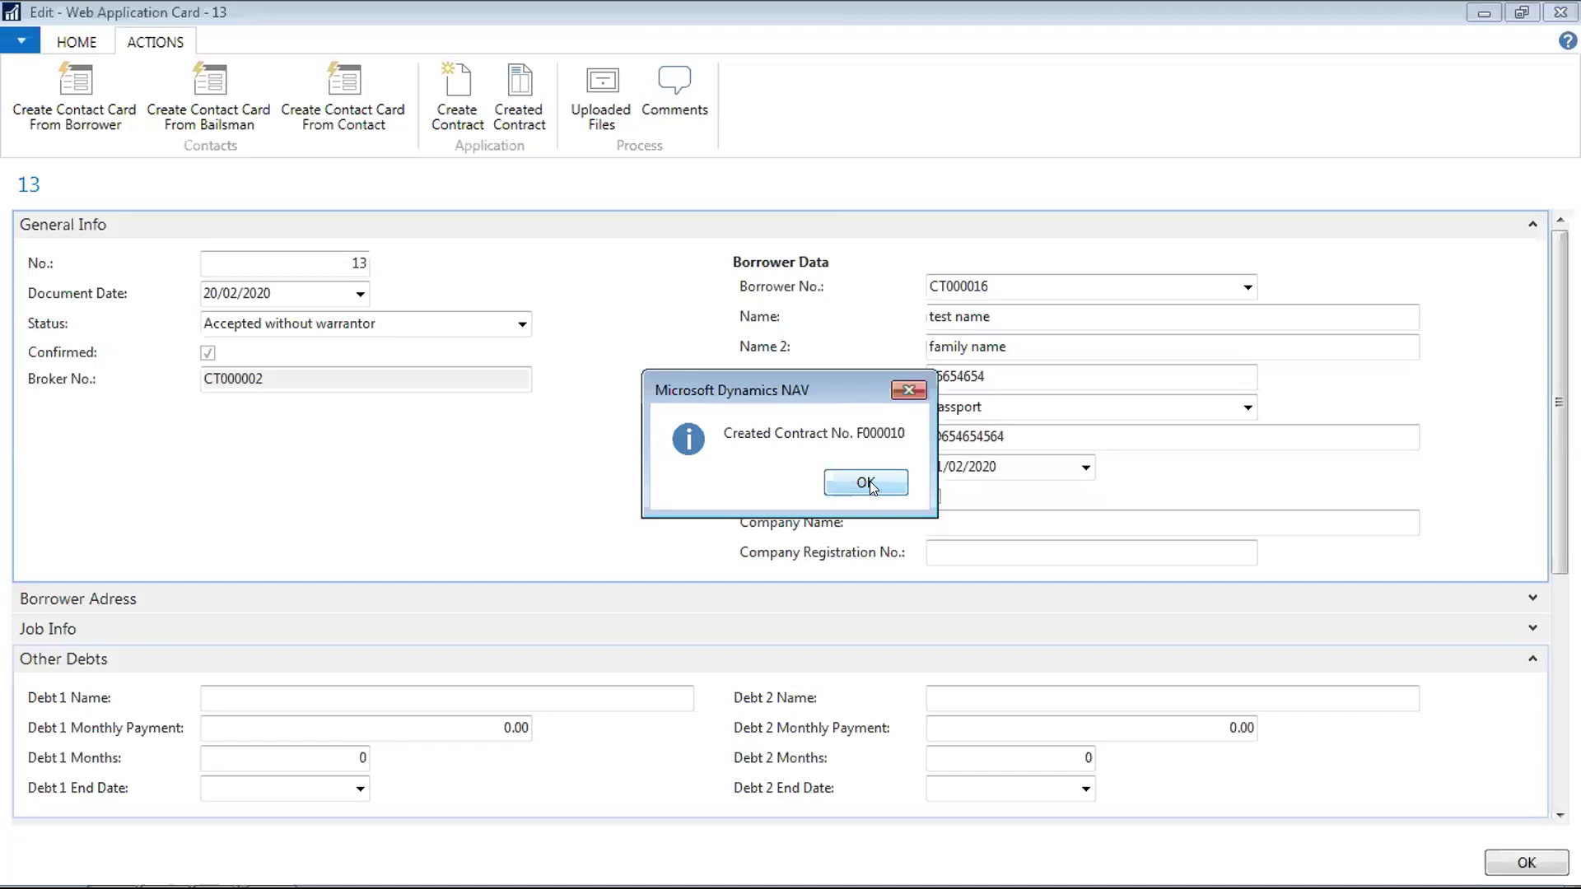
left_click(866, 483)
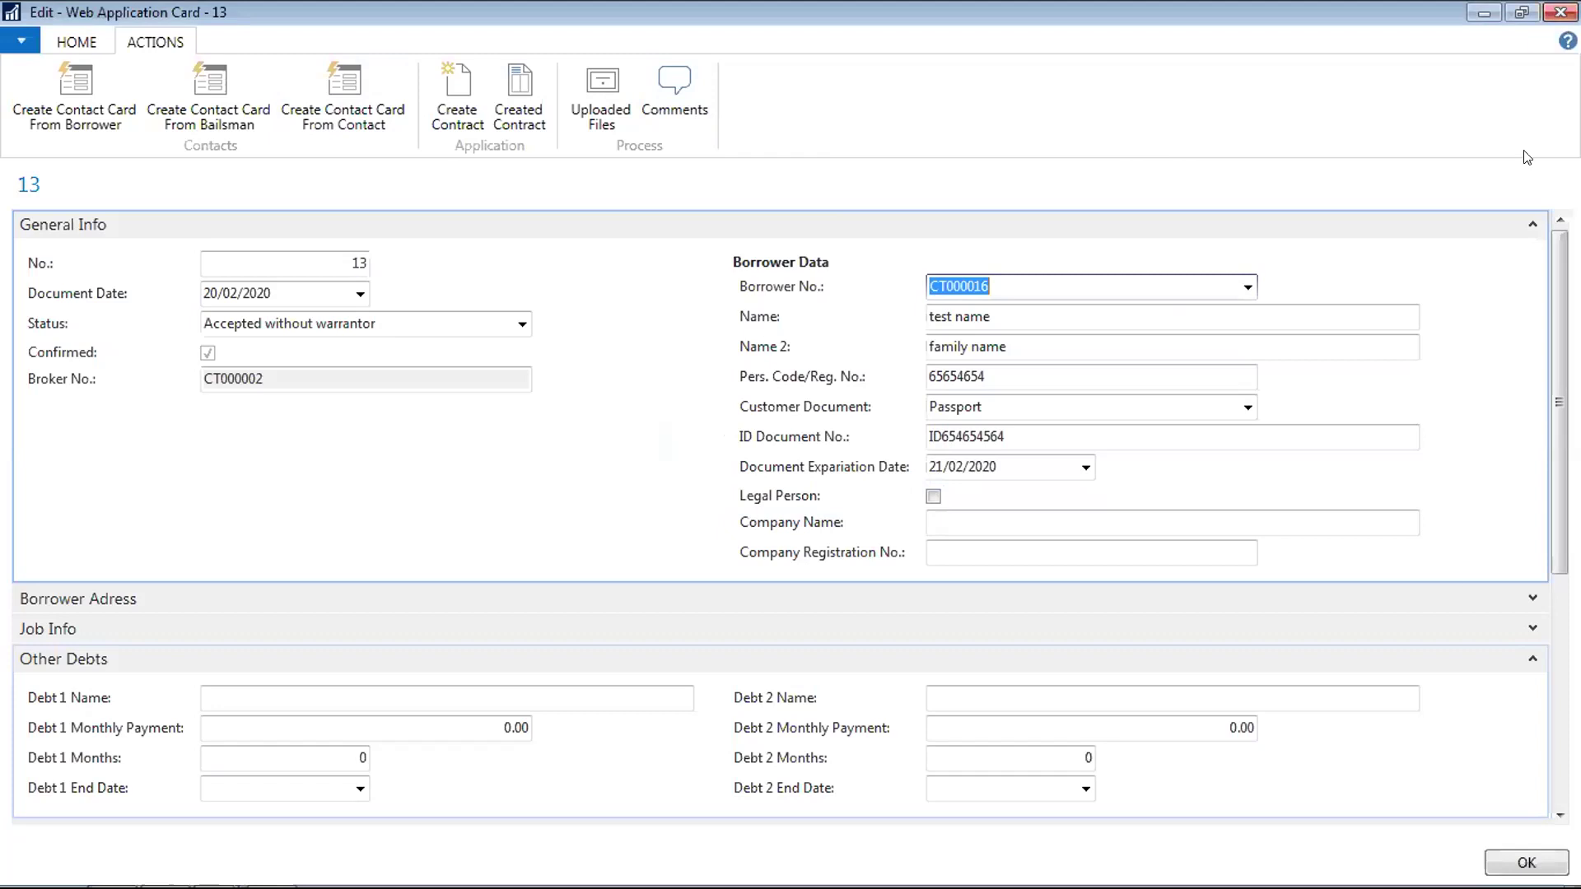
left_click(1509, 862)
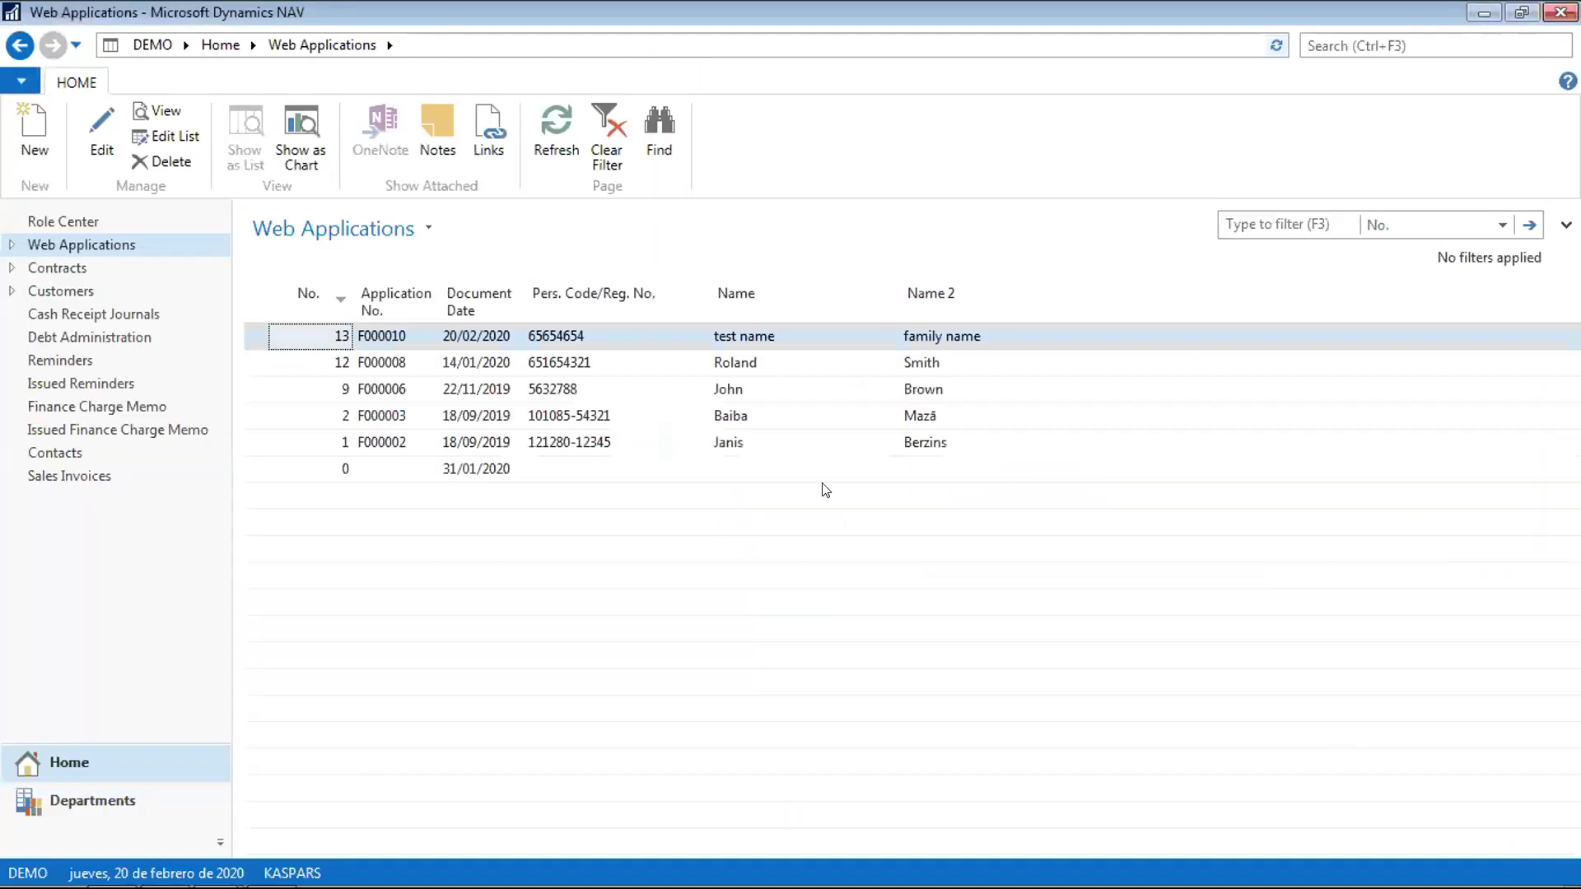
Go to the Contracts list and open contract F000010's card (status Open, group CAR)
left_click(12, 268)
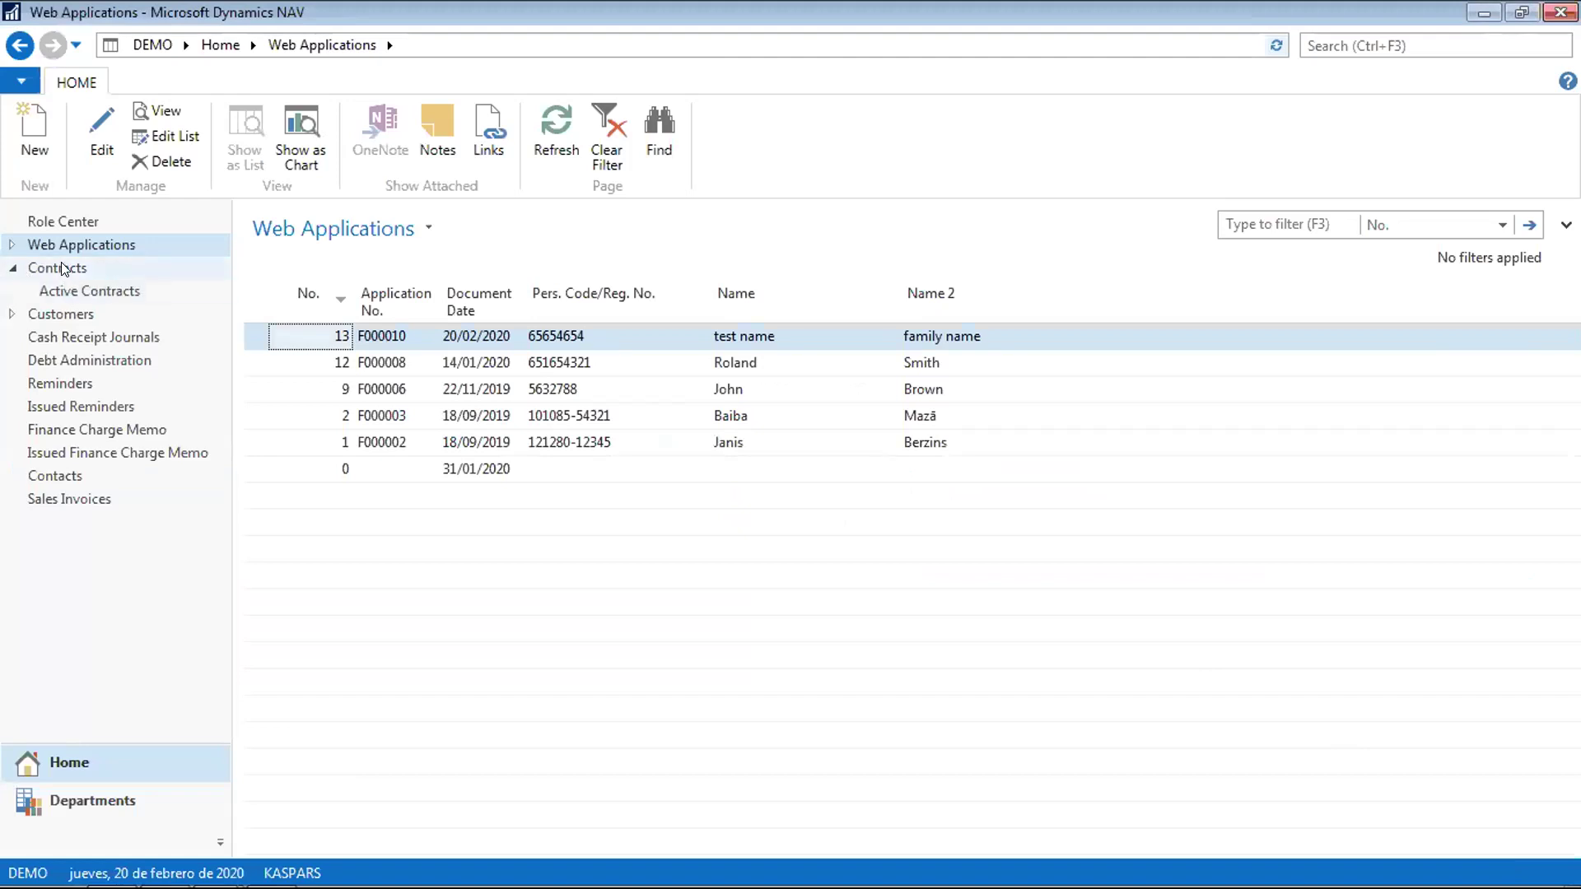
left_click(63, 269)
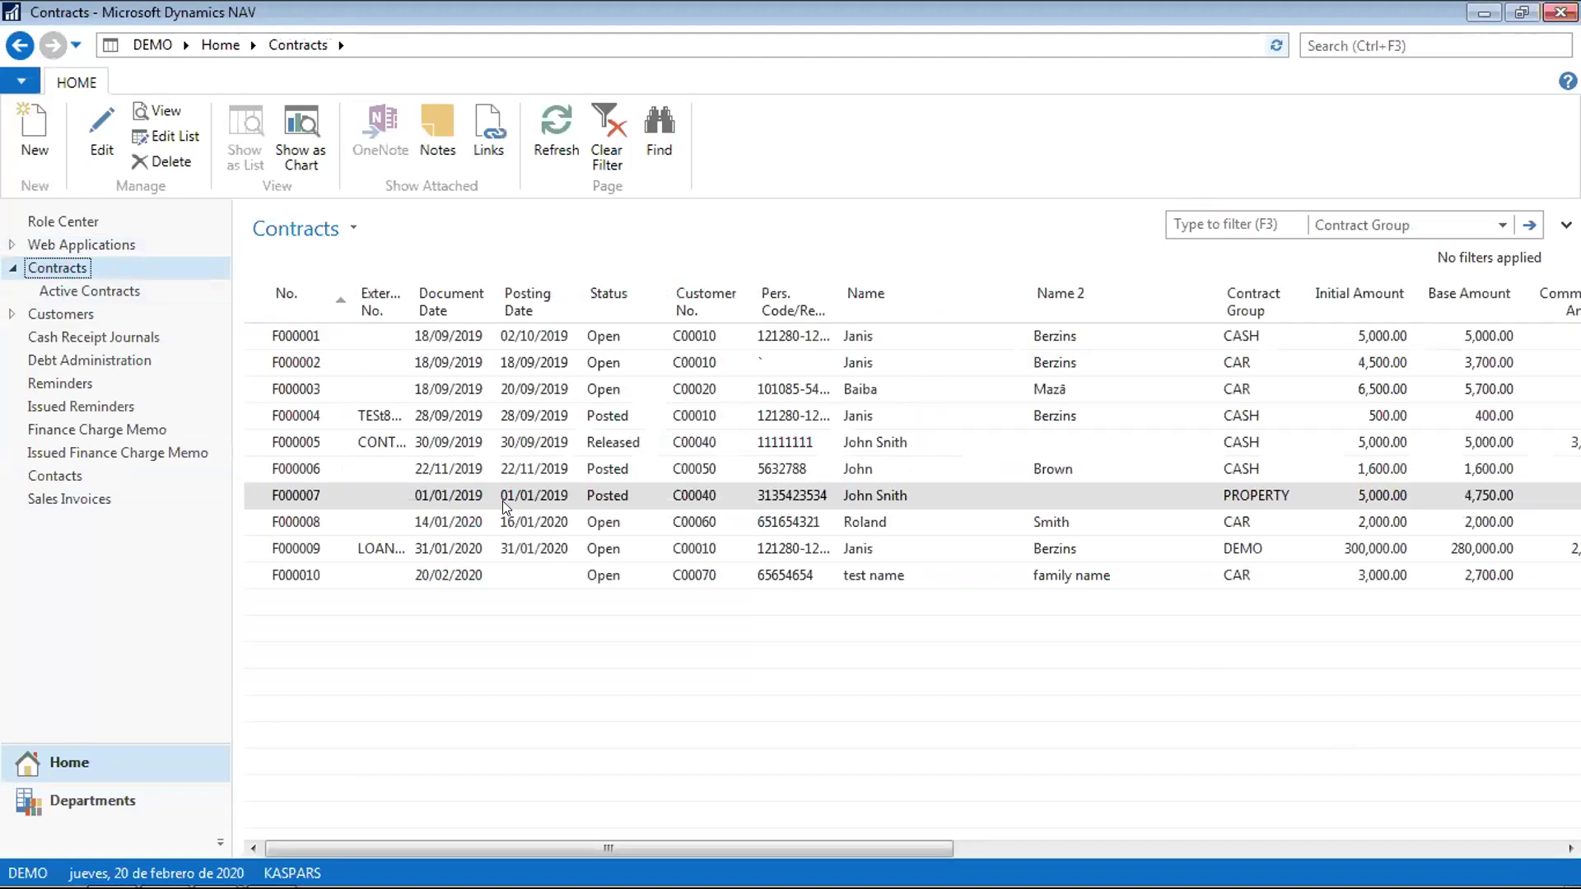
left_click(429, 578)
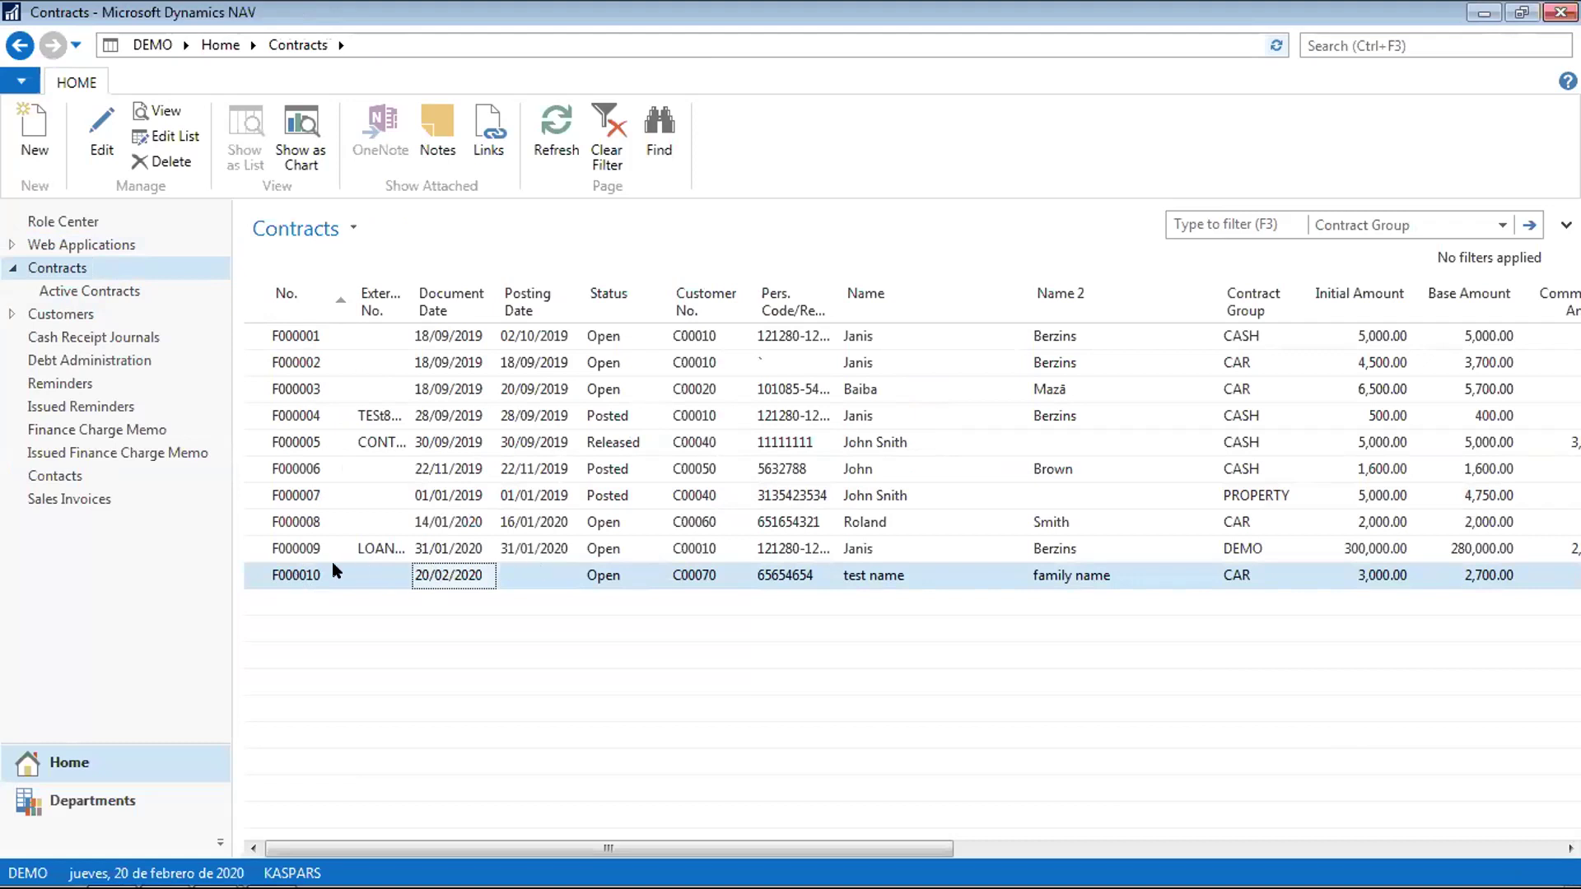
double_click(287, 583)
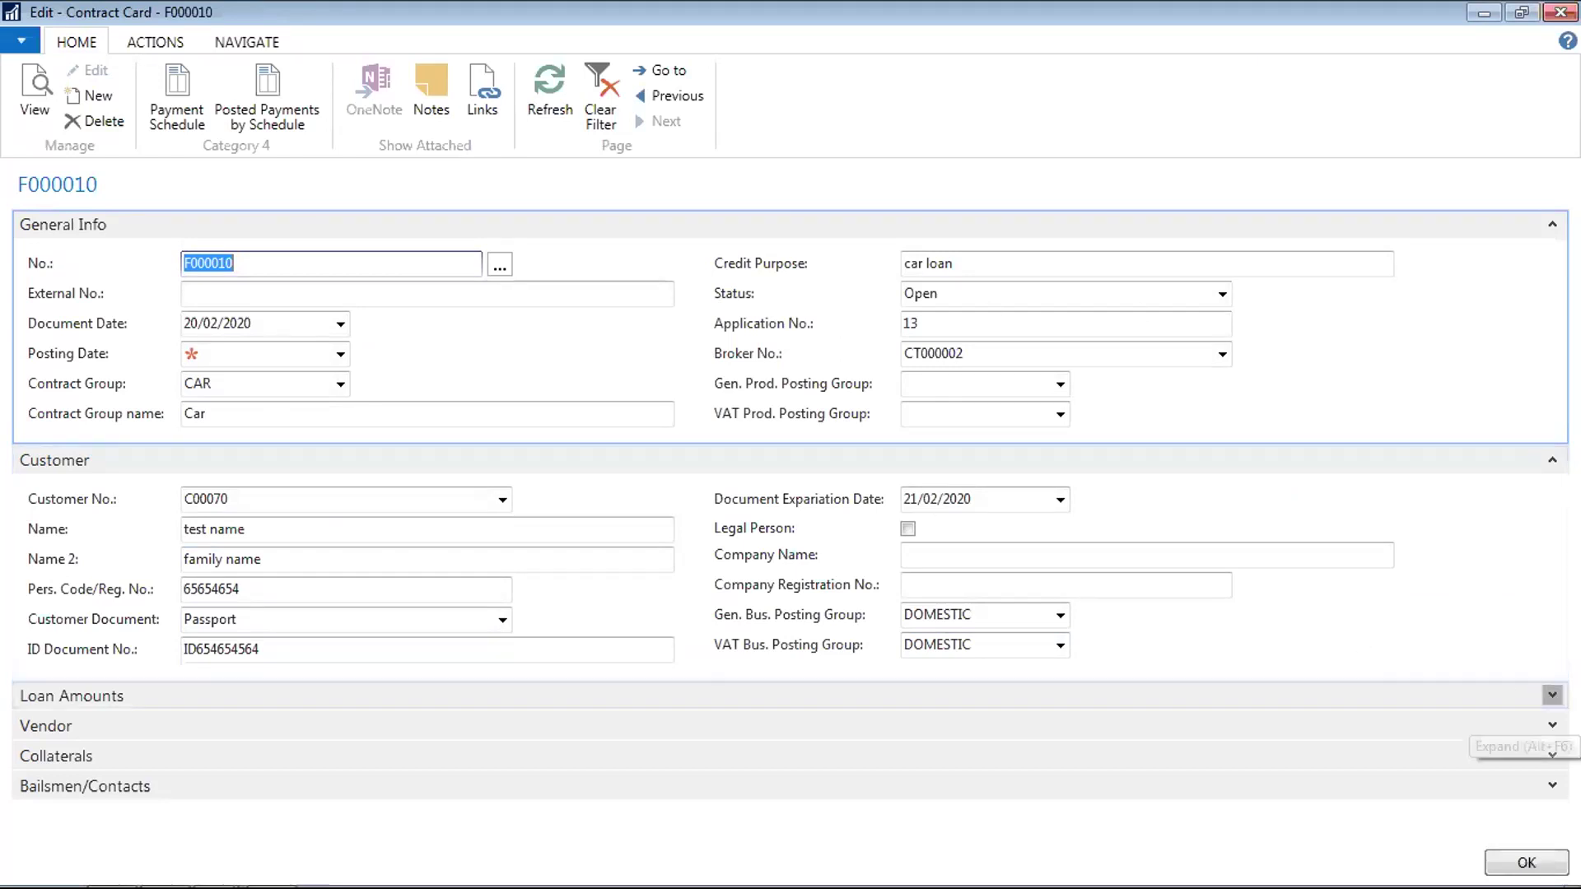
Expand the Loan Amounts section and view the Tariff Level list without changing it
left_click(1553, 696)
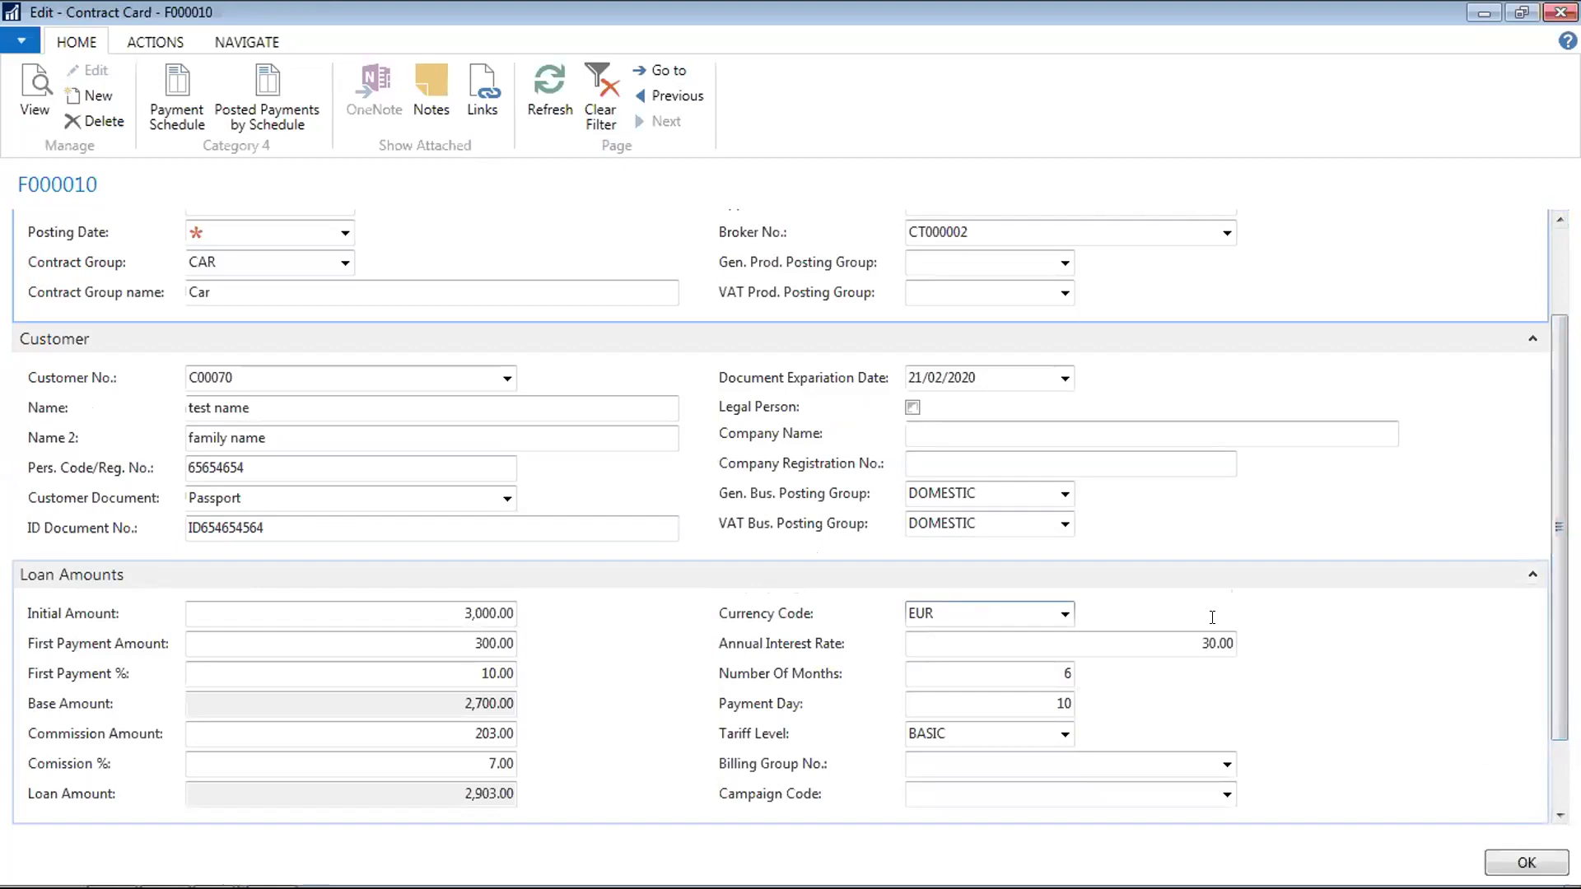
left_click(141, 46)
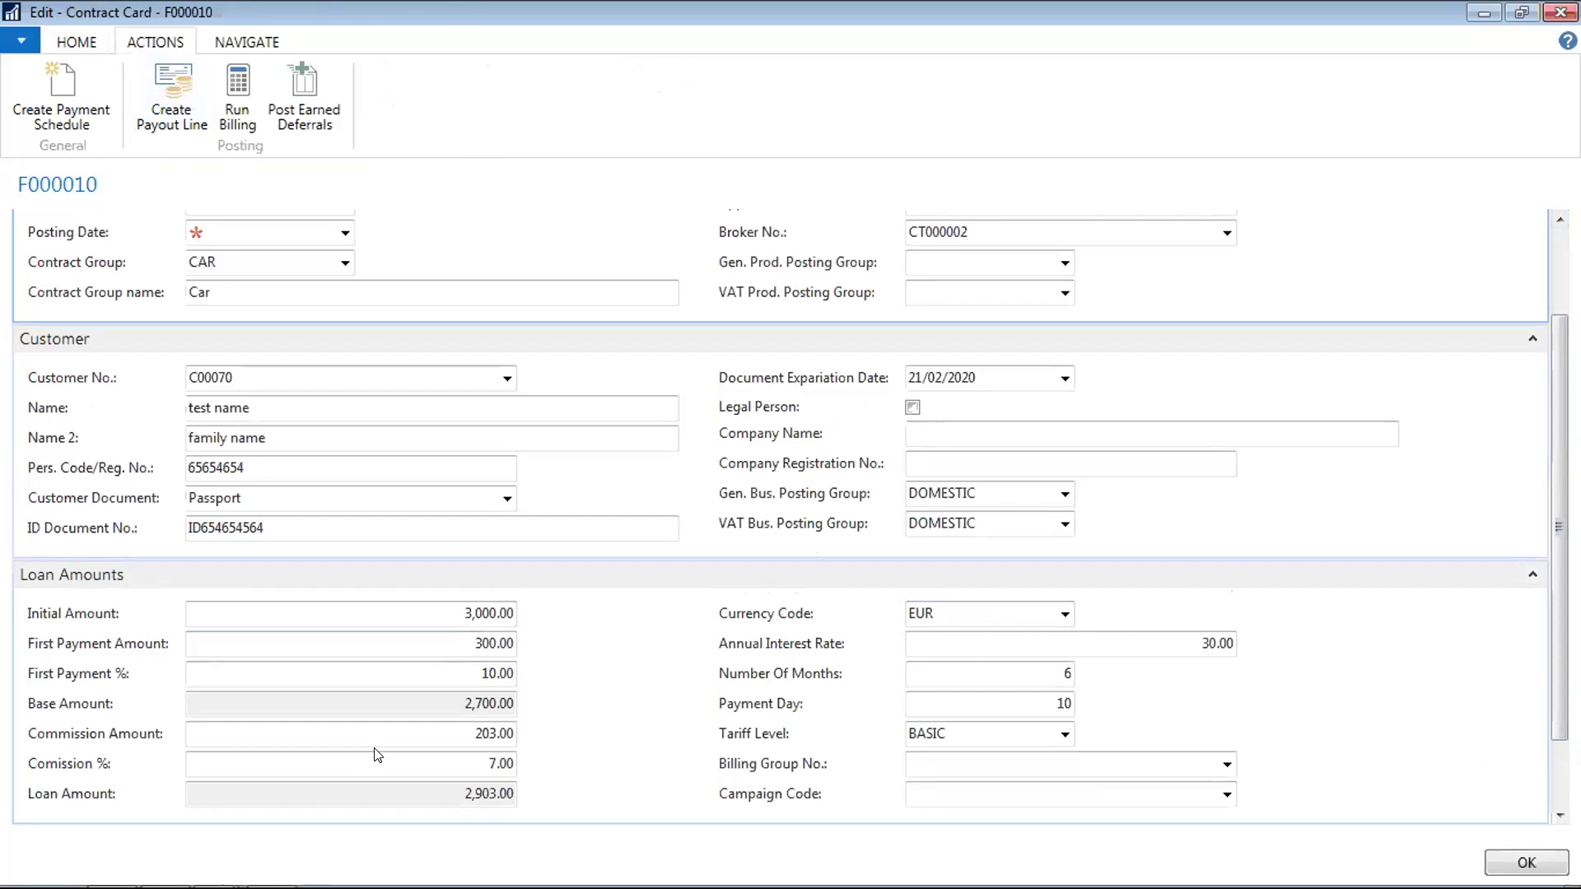
left_click(437, 611)
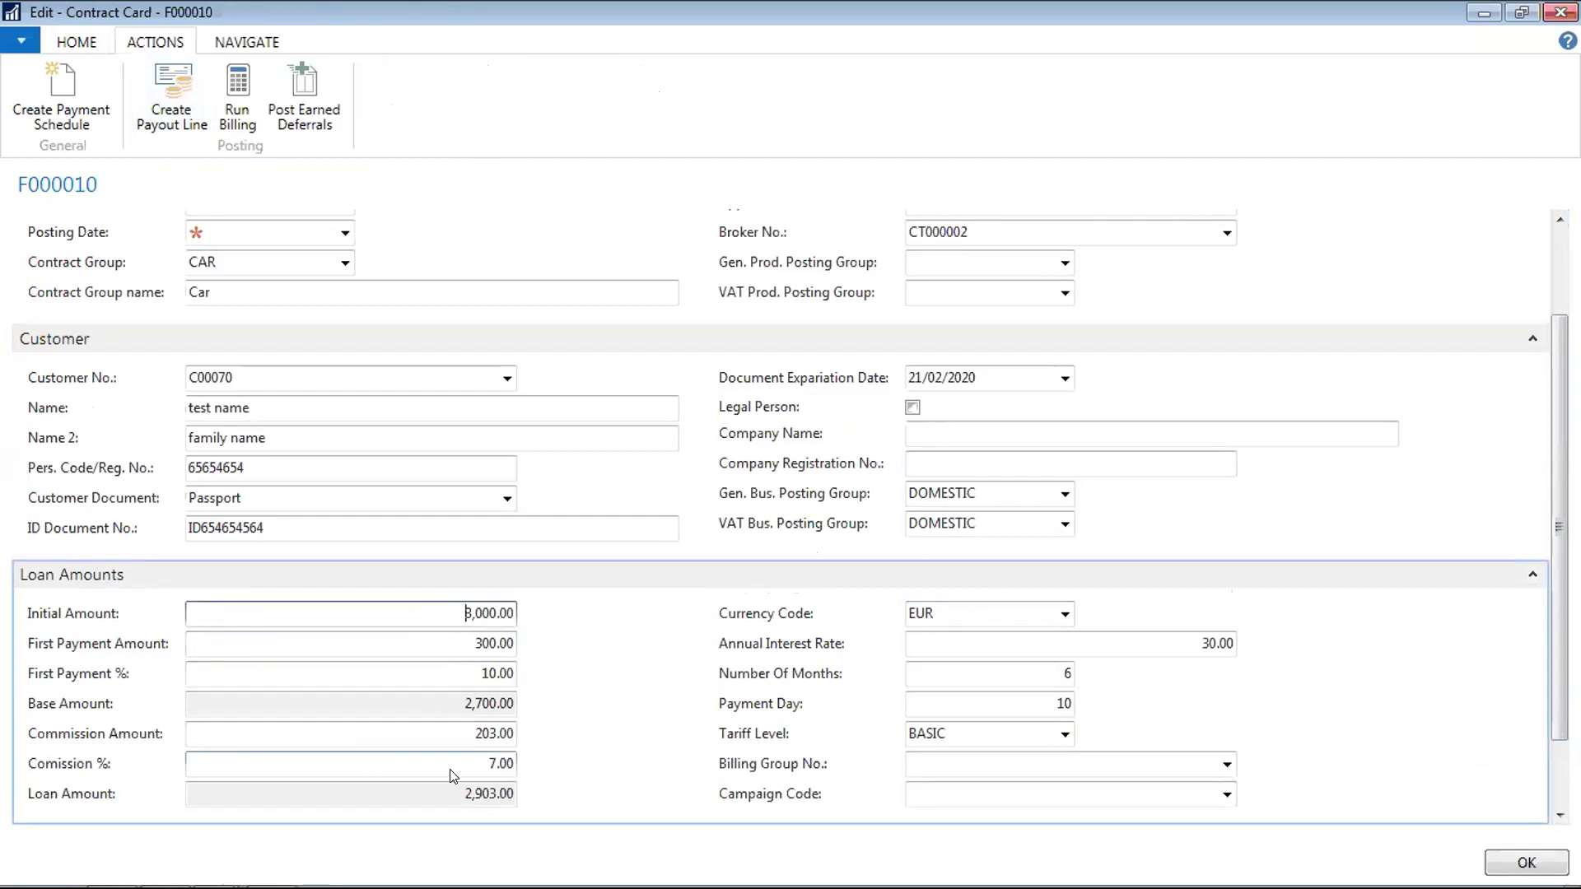
left_click(471, 757)
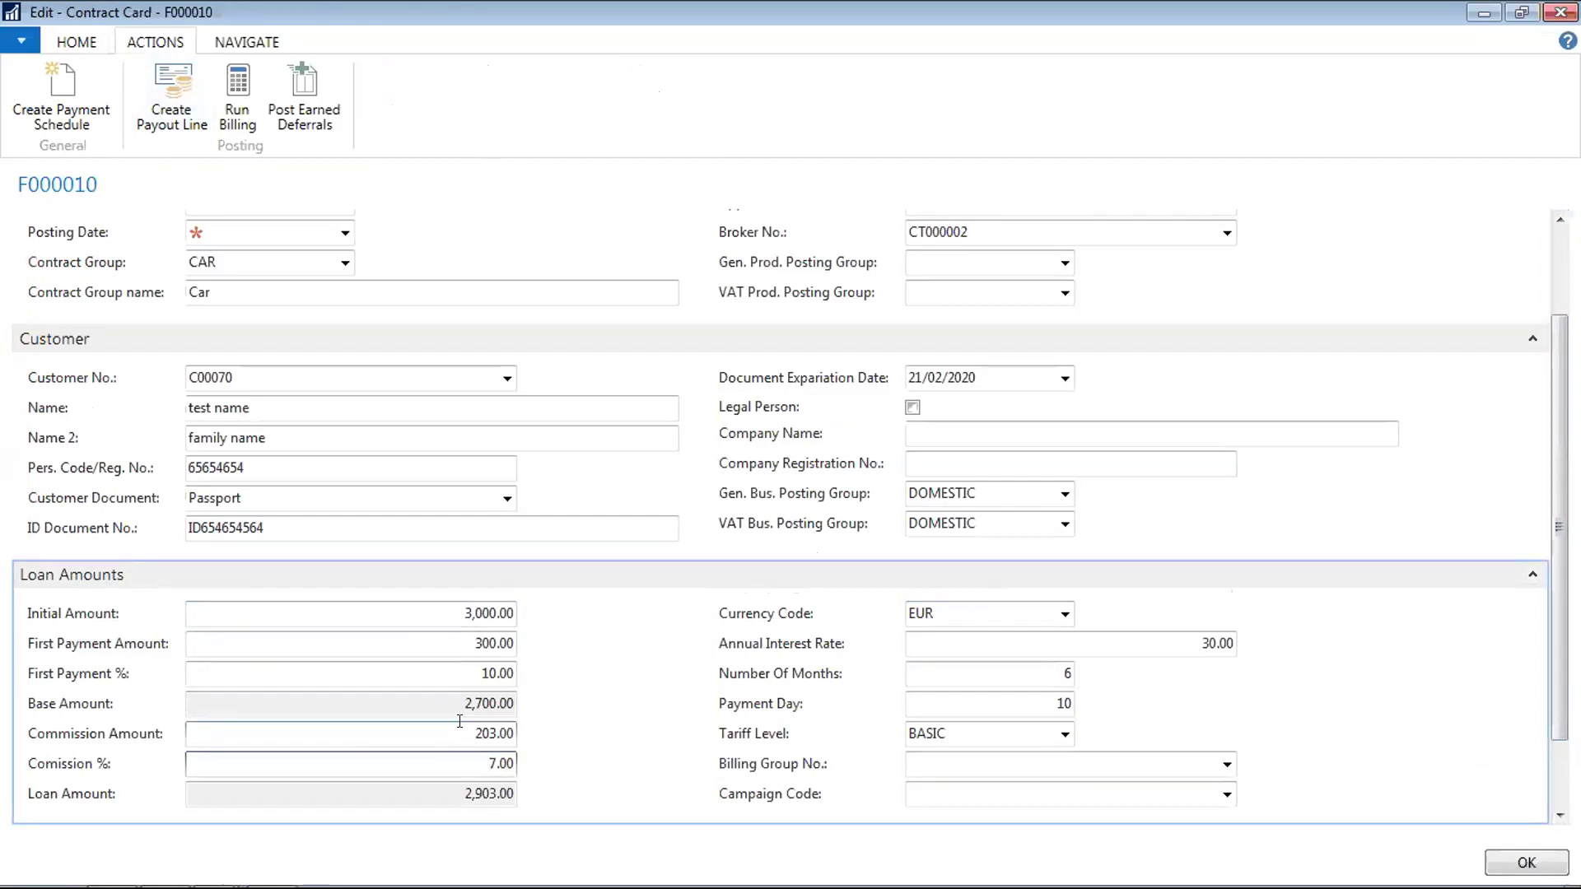
key("shift+Tab")
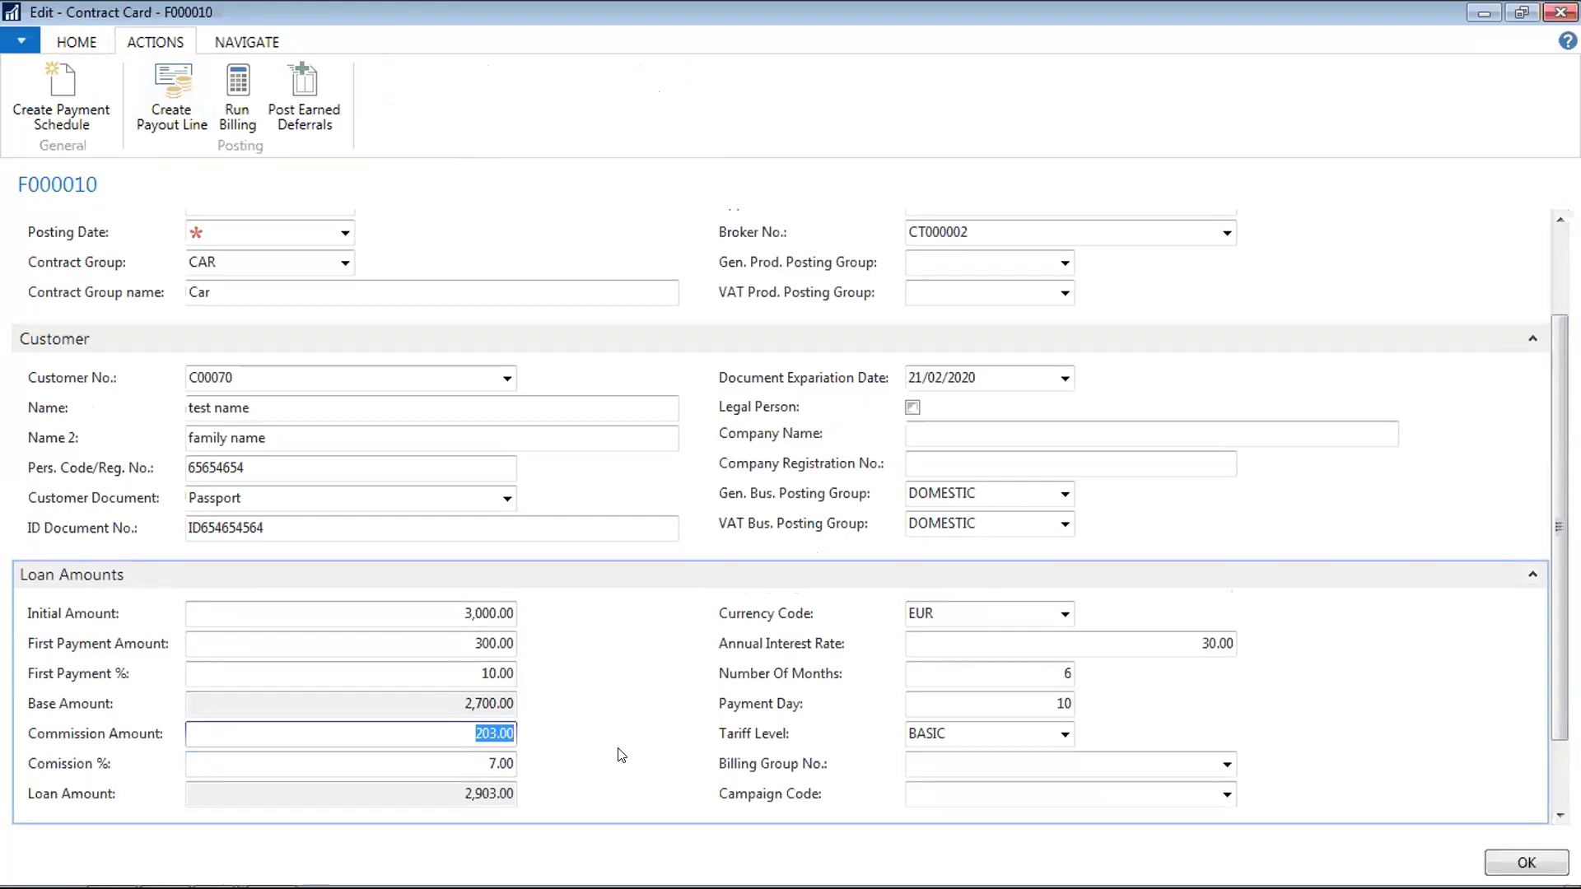
key("Tab")
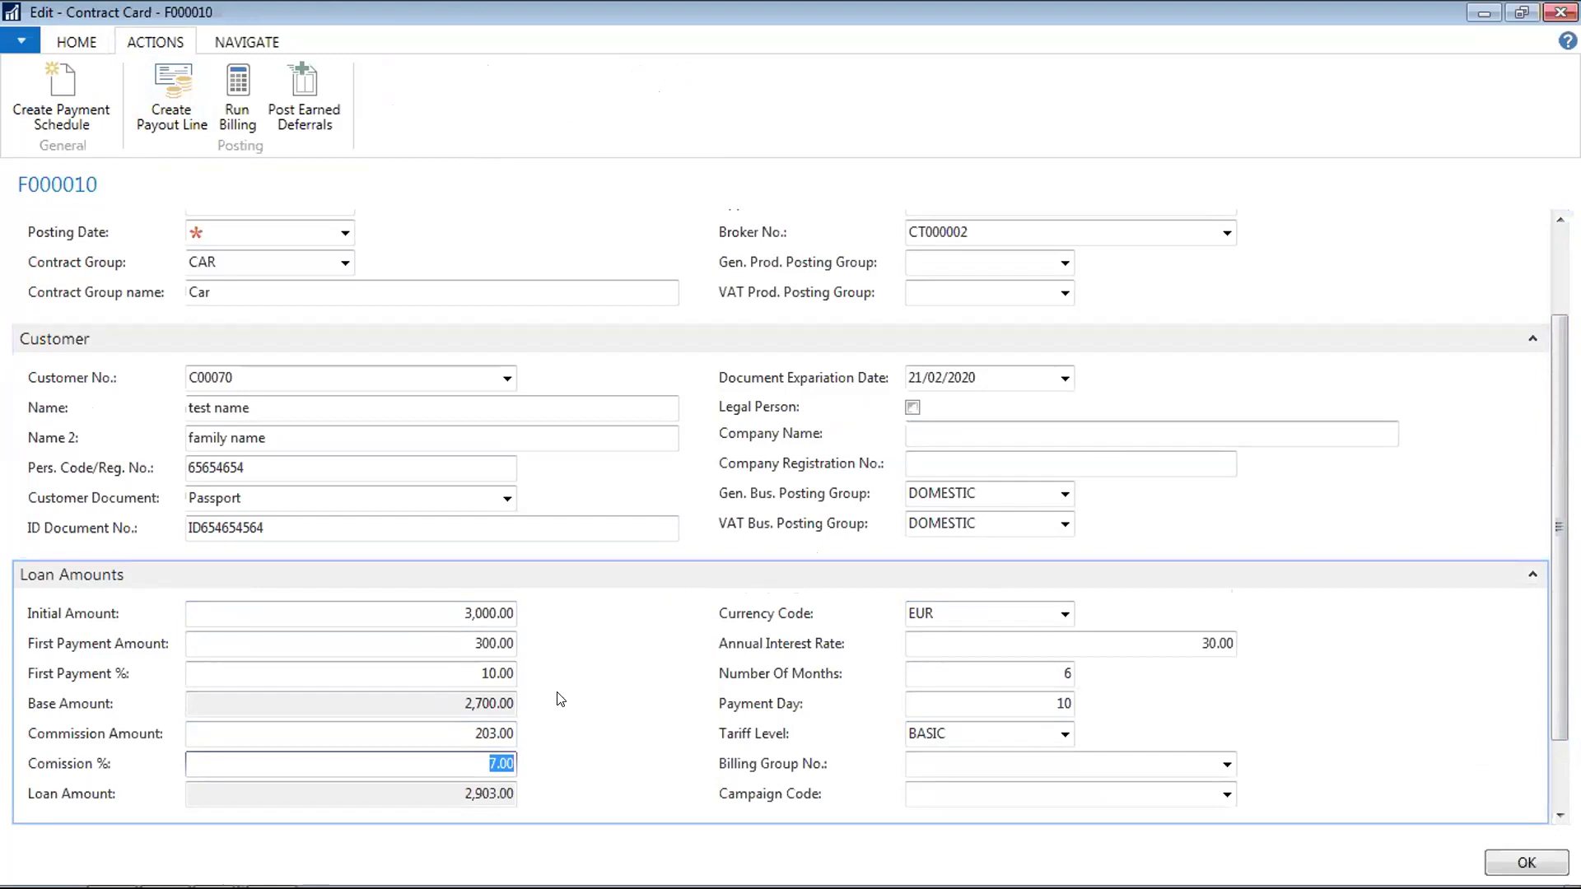
left_click(1066, 734)
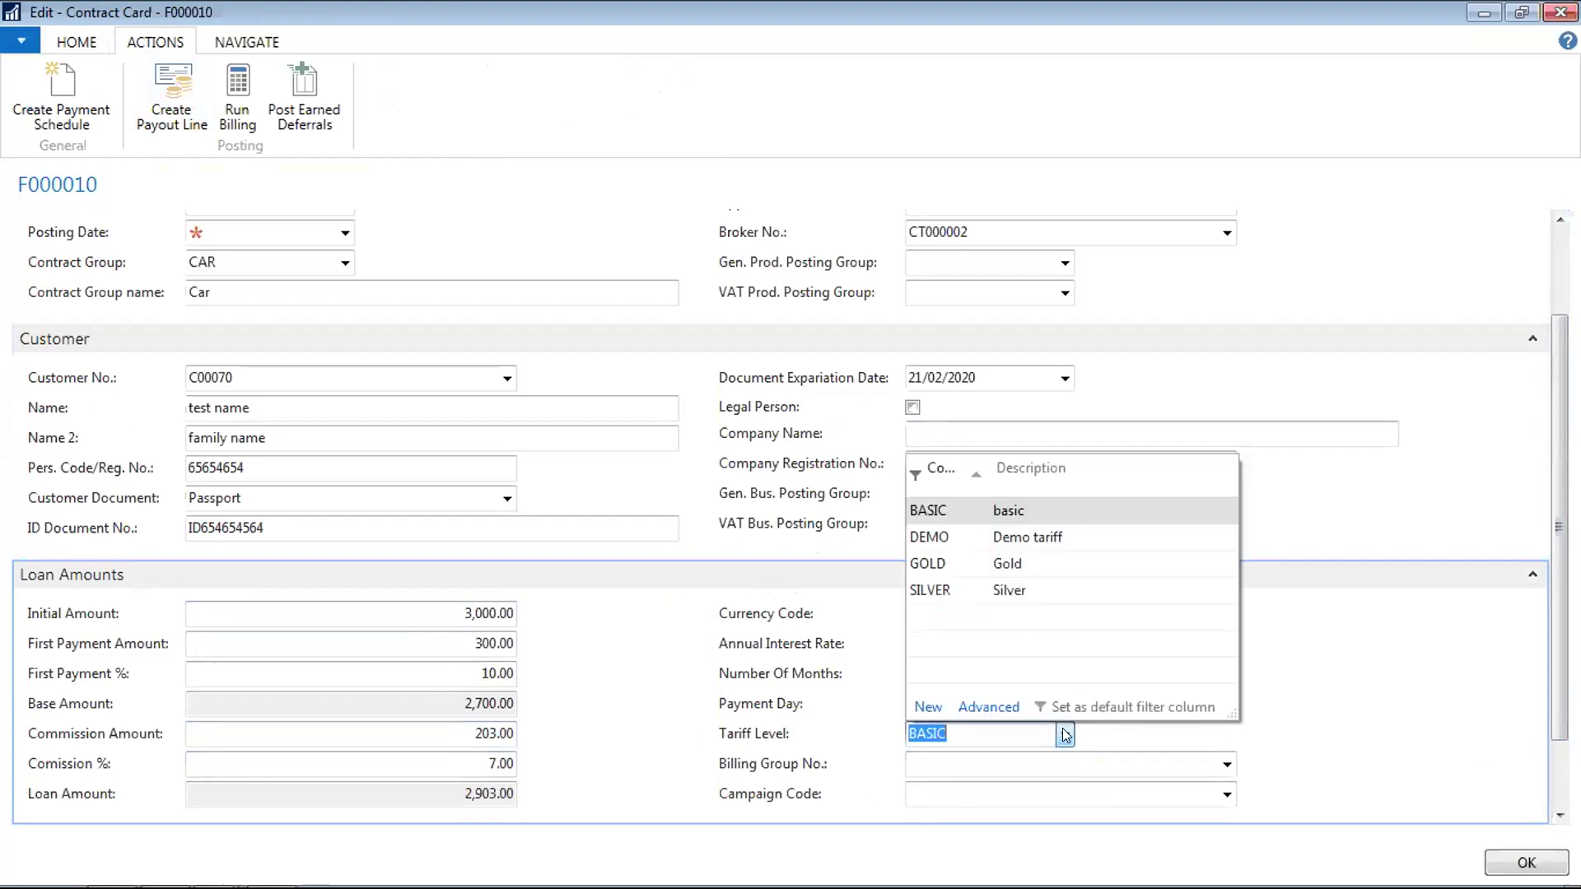
left_click(990, 708)
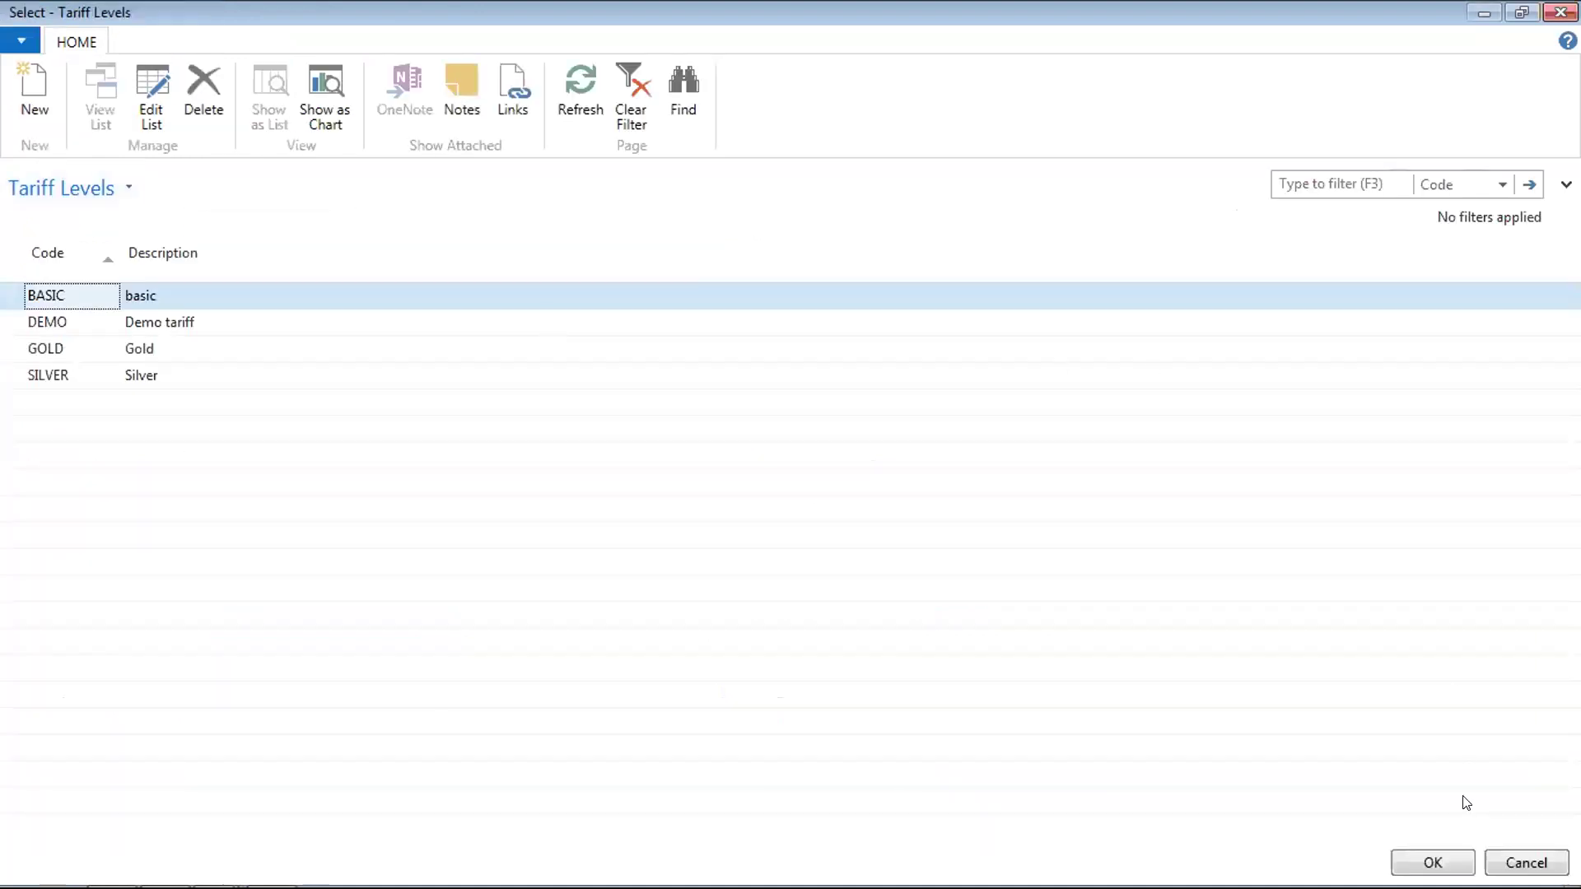
left_click(1513, 865)
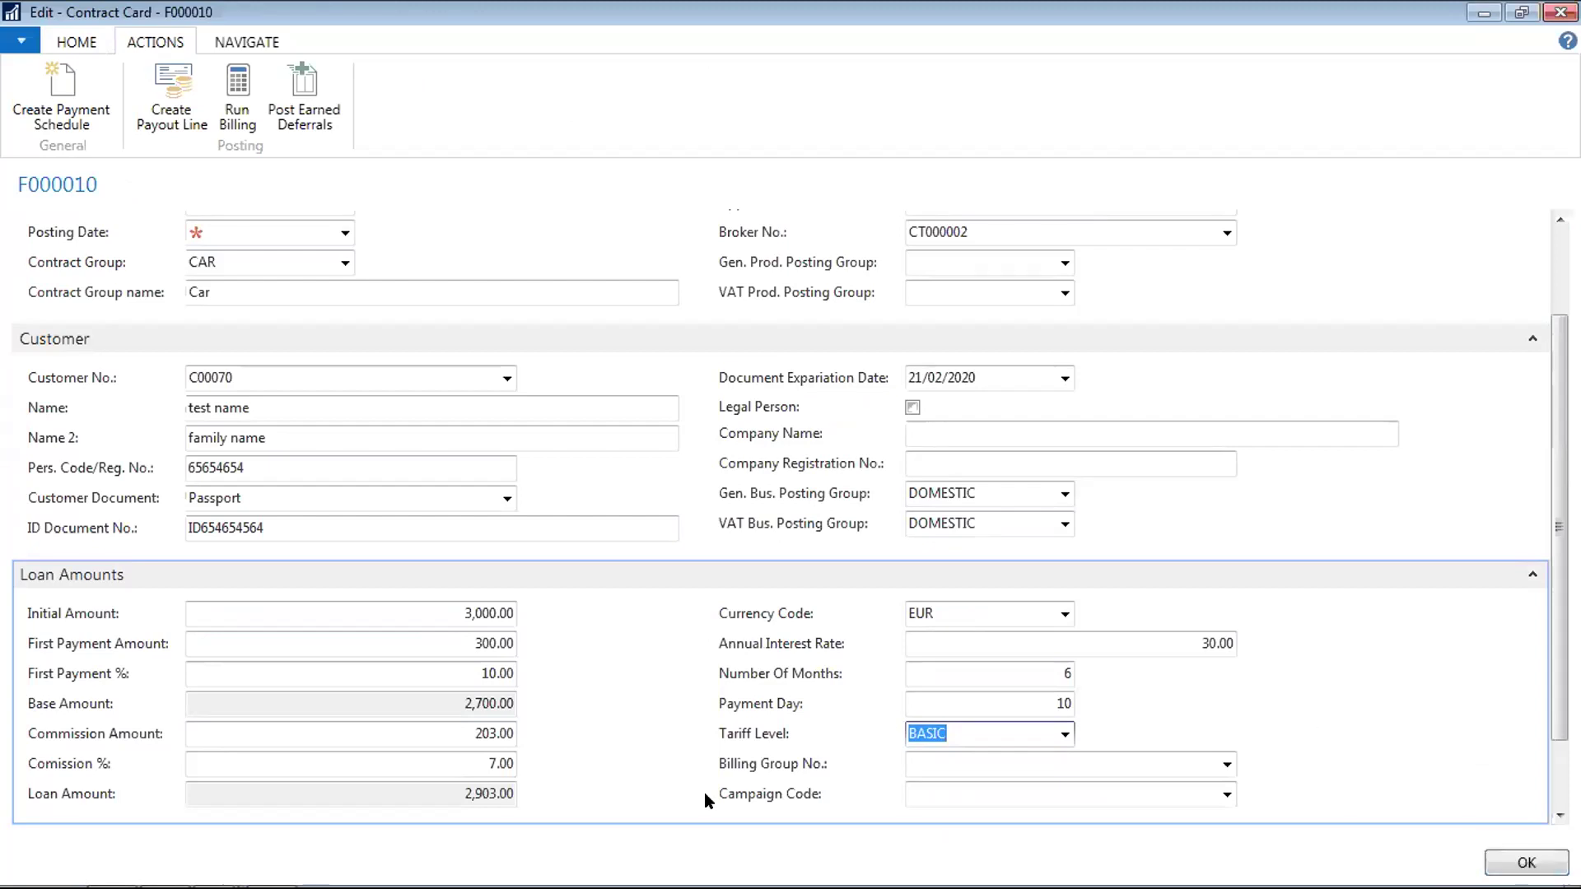
Set Comission % to 10, giving a 270.00 commission and 2,970.00 loan amount
left_click(444, 762)
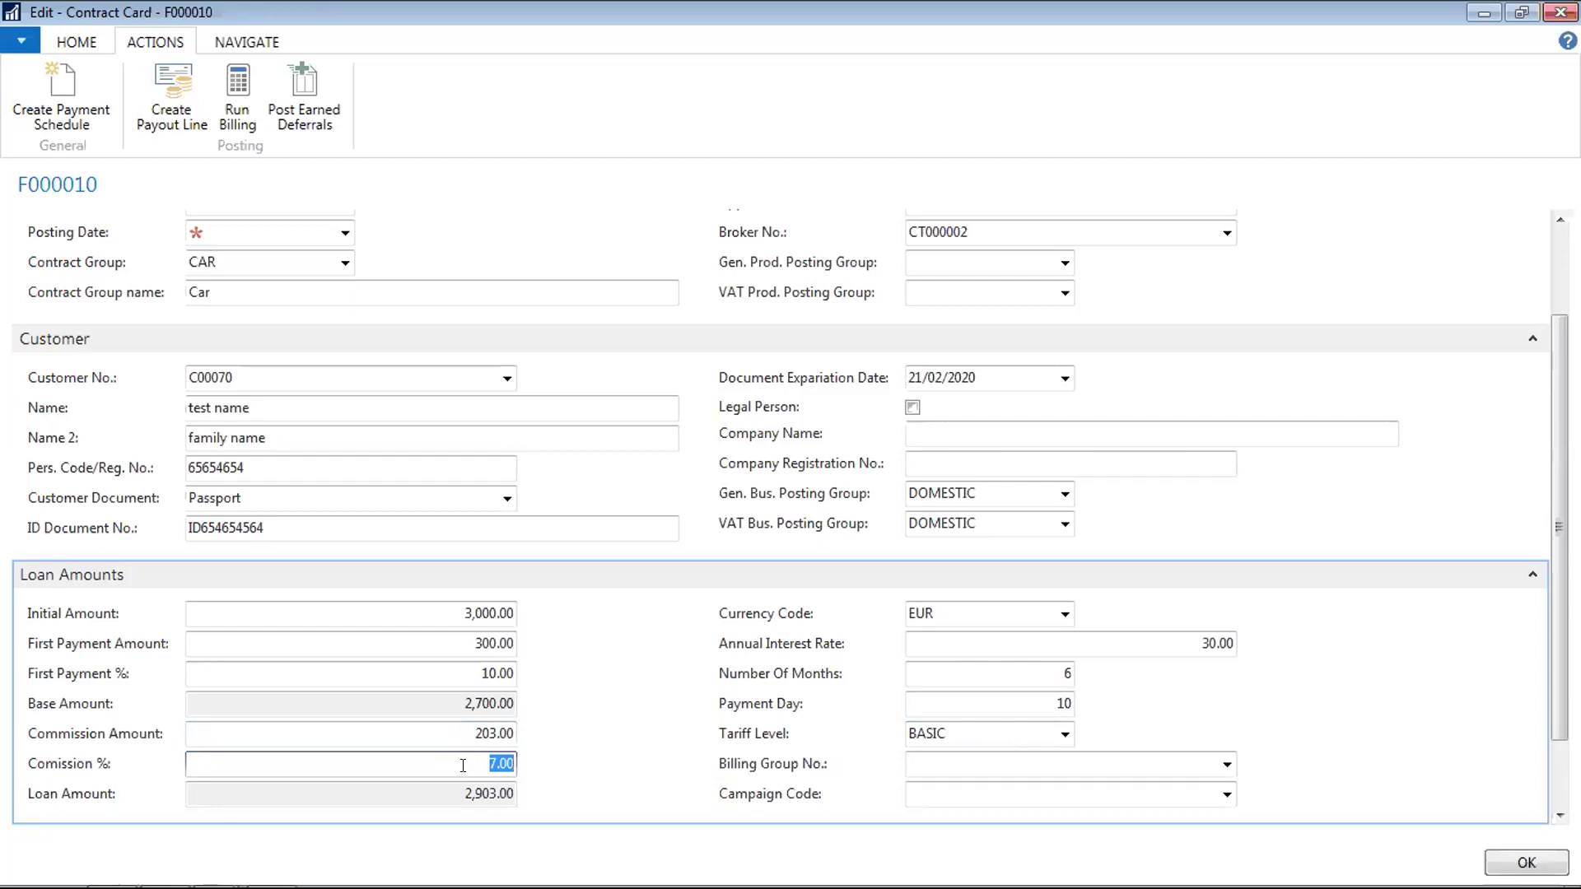
type("10")
key("Tab")
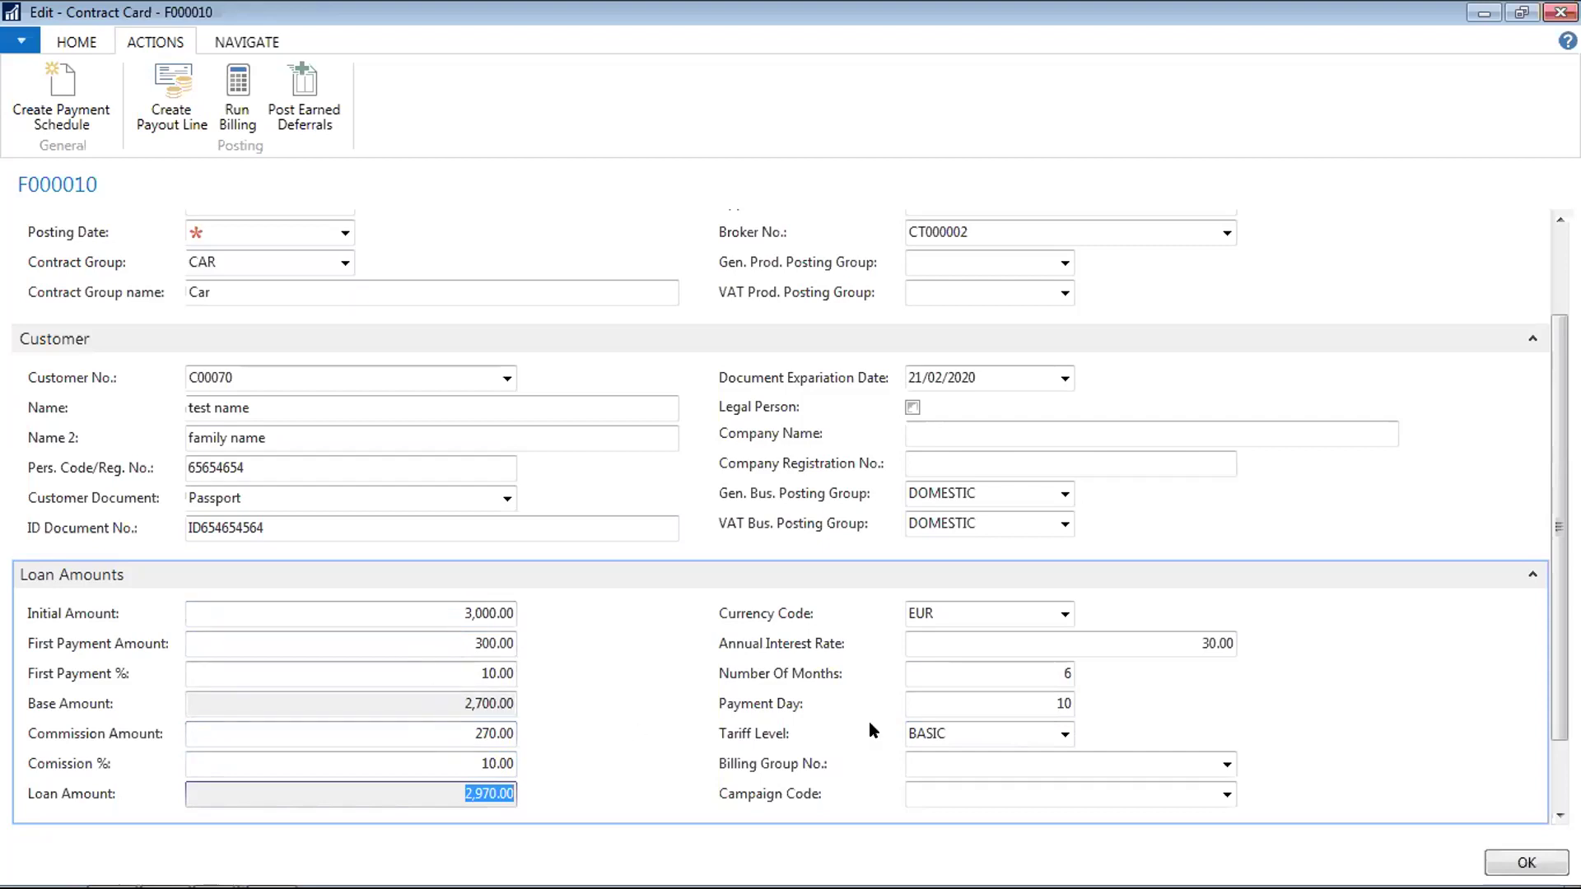
left_click(1176, 641)
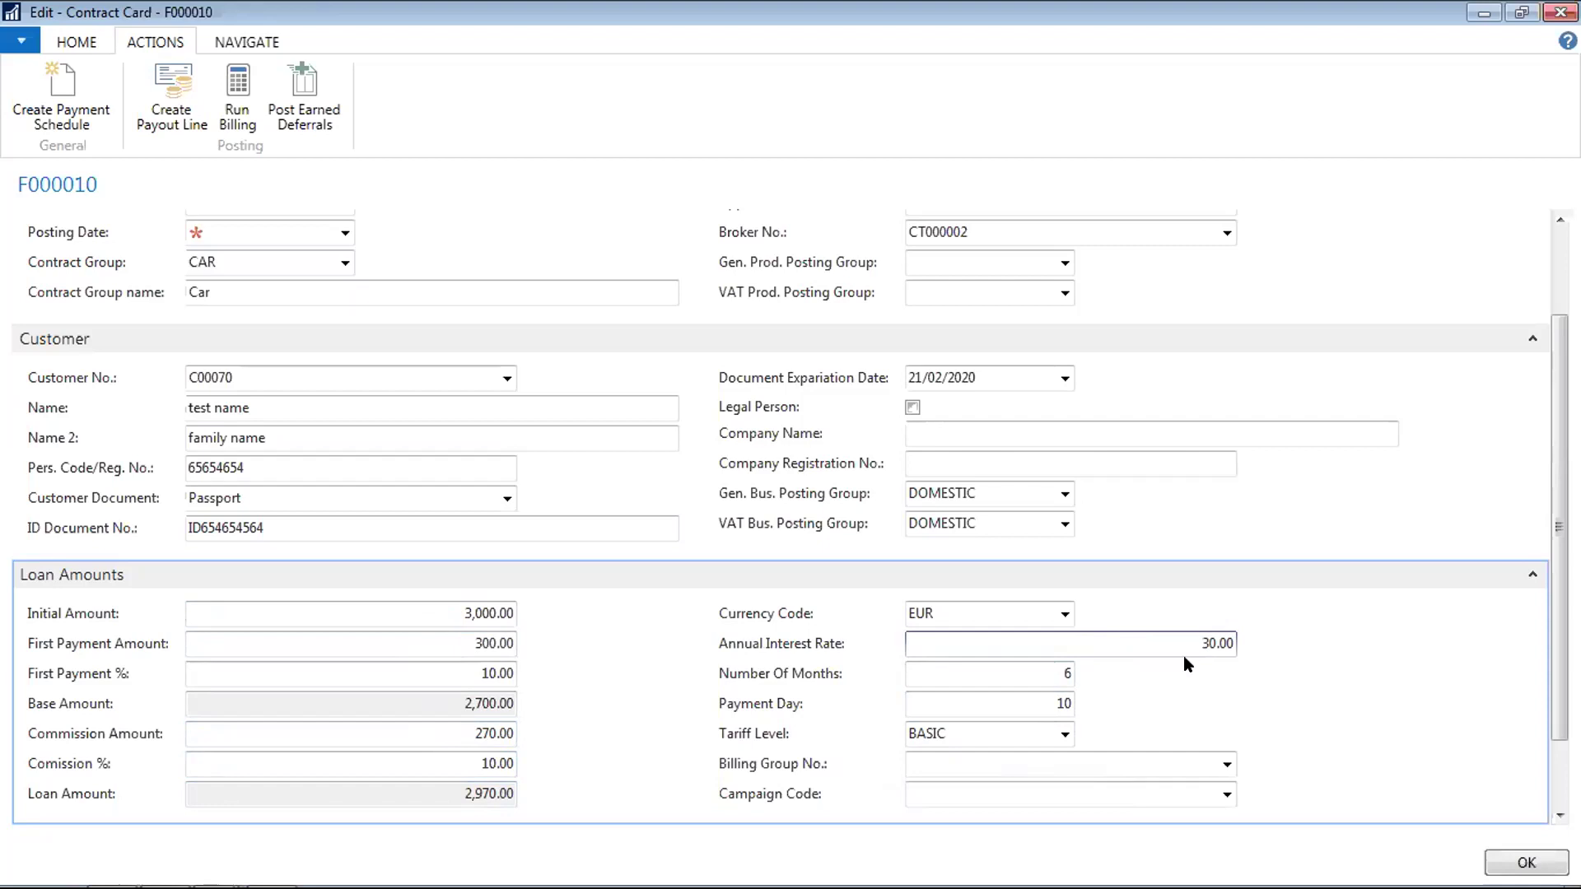
Set the annual interest rate to 28% and try creating the schedule, hitting the missing billing group error
type("28")
key("Tab")
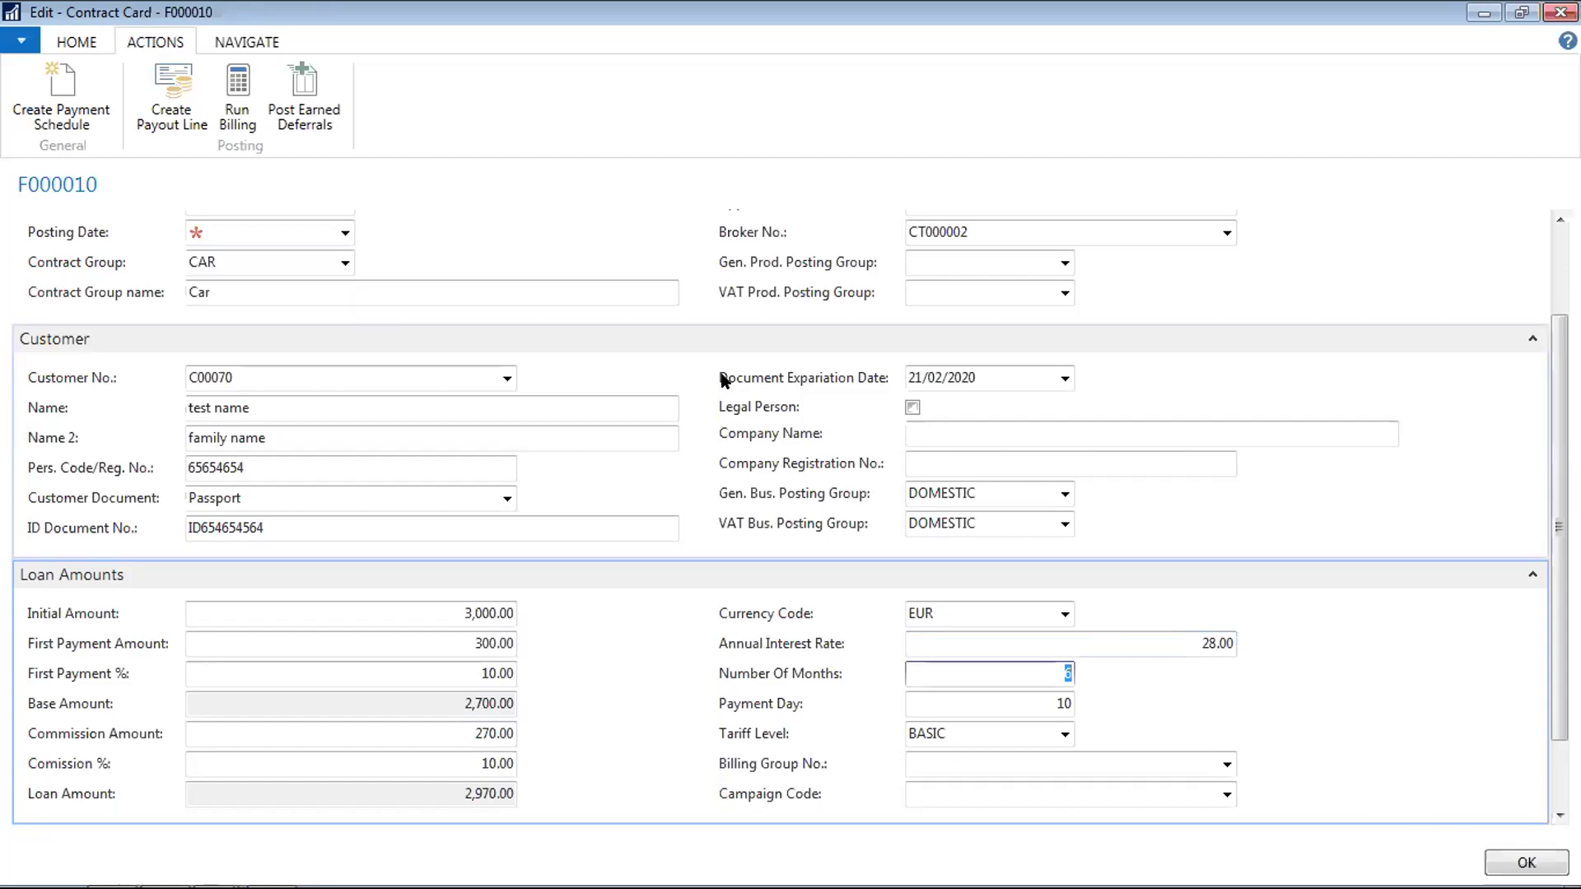
left_click(64, 83)
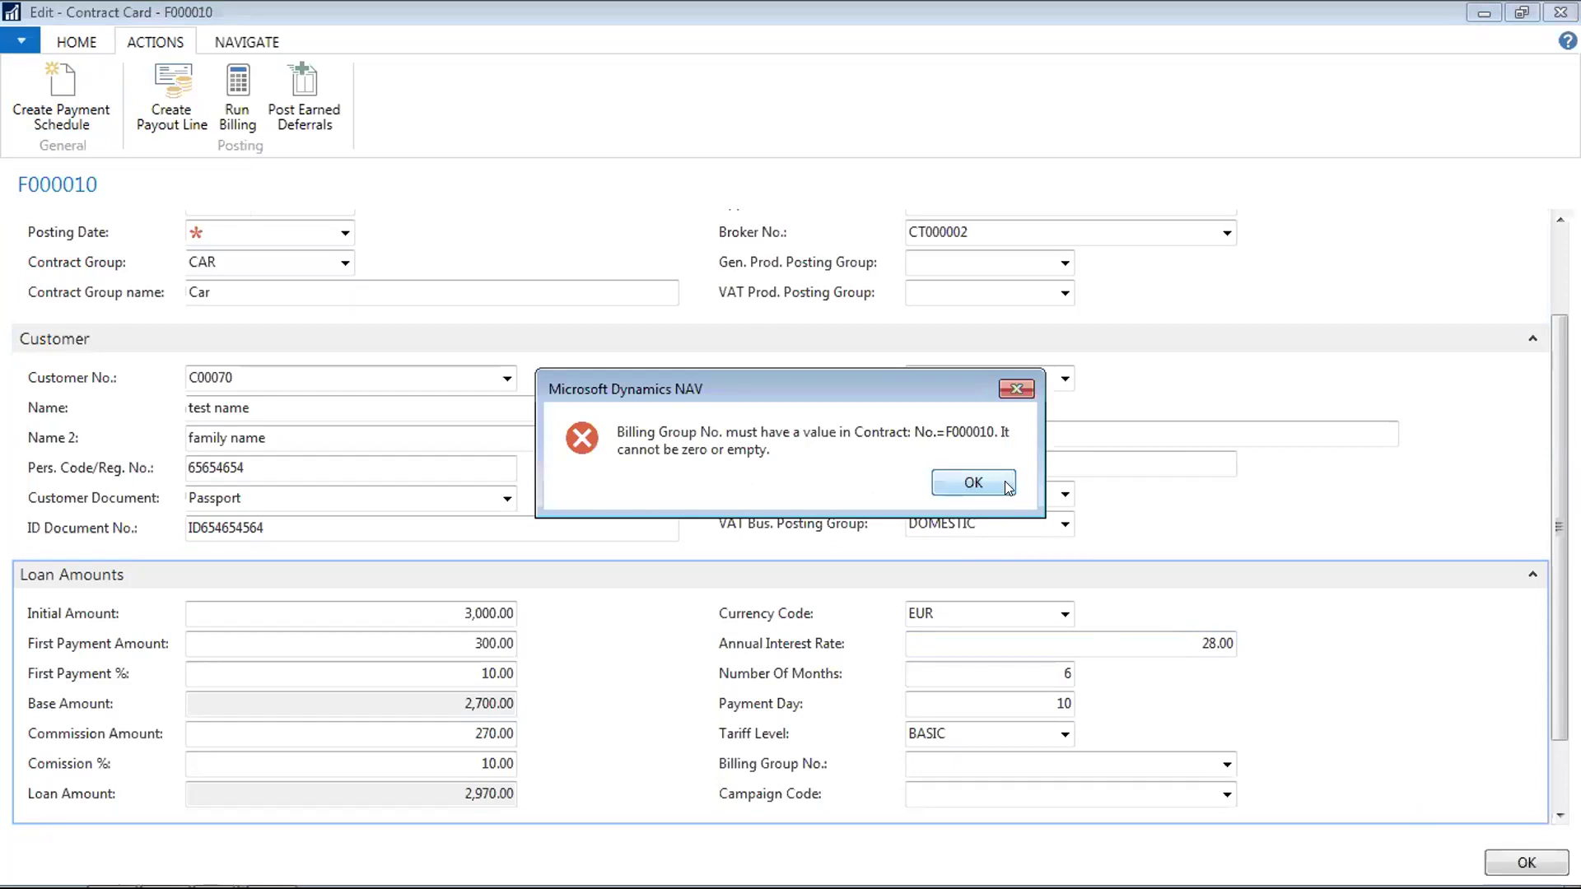
left_click(988, 486)
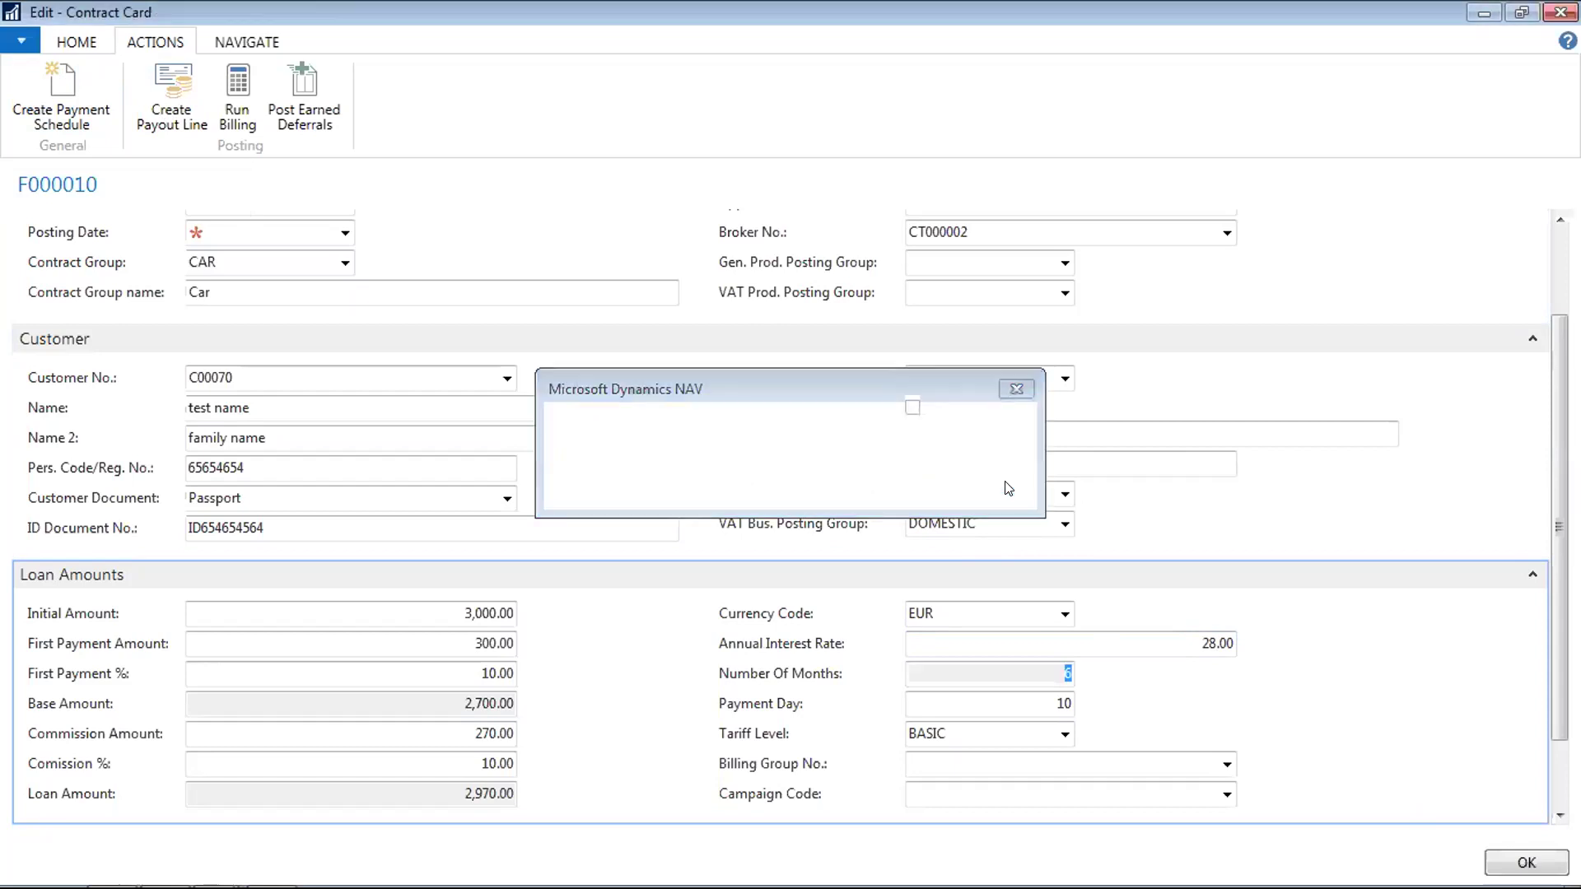
left_click(1226, 769)
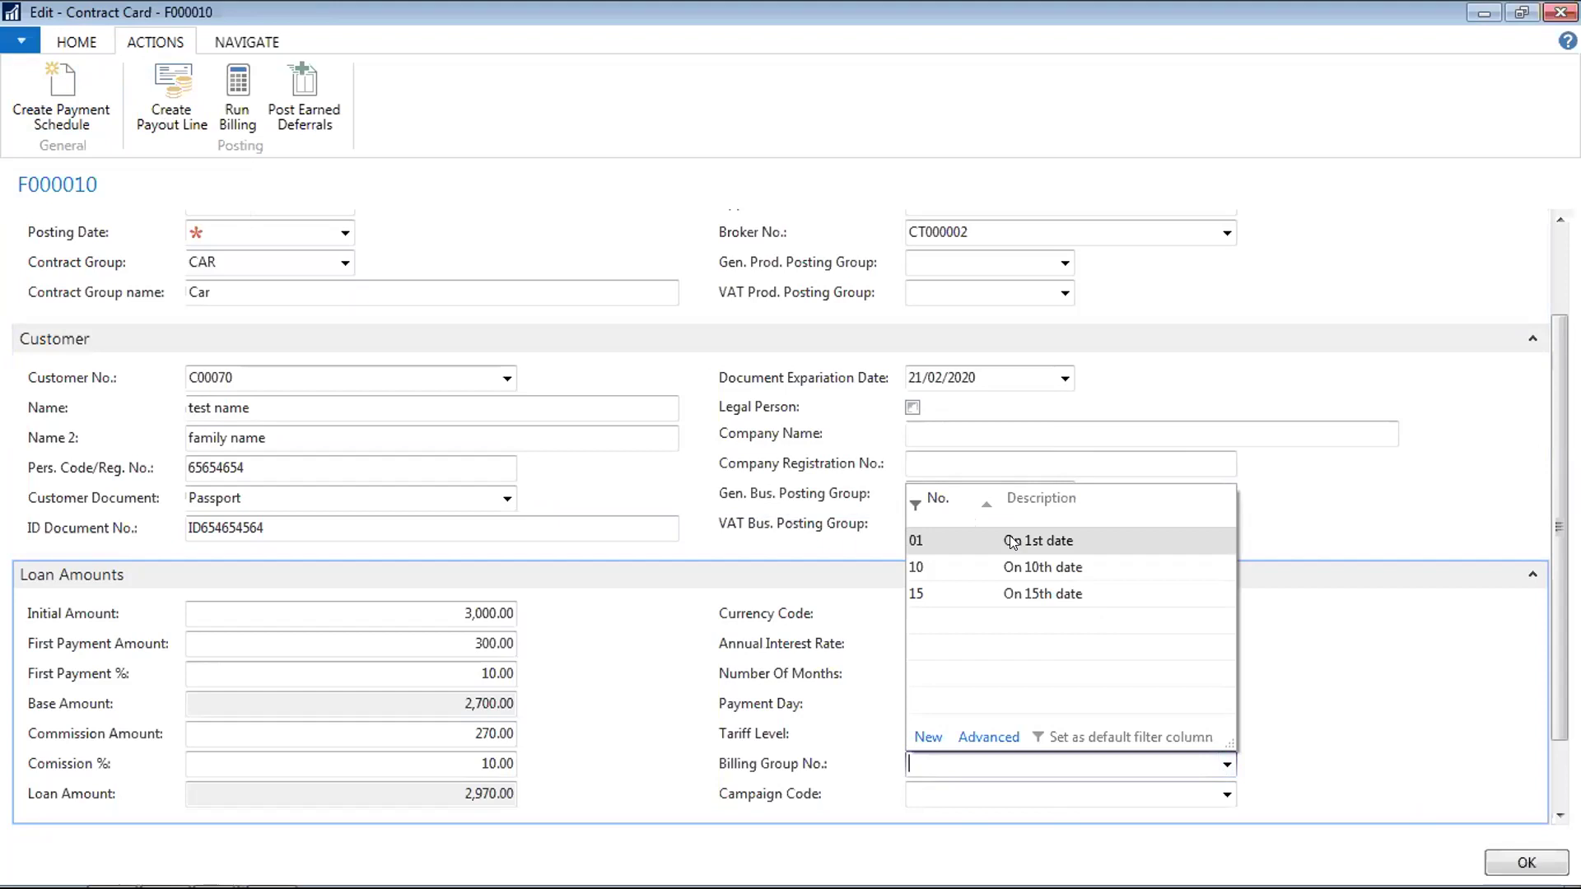
left_click(1211, 425)
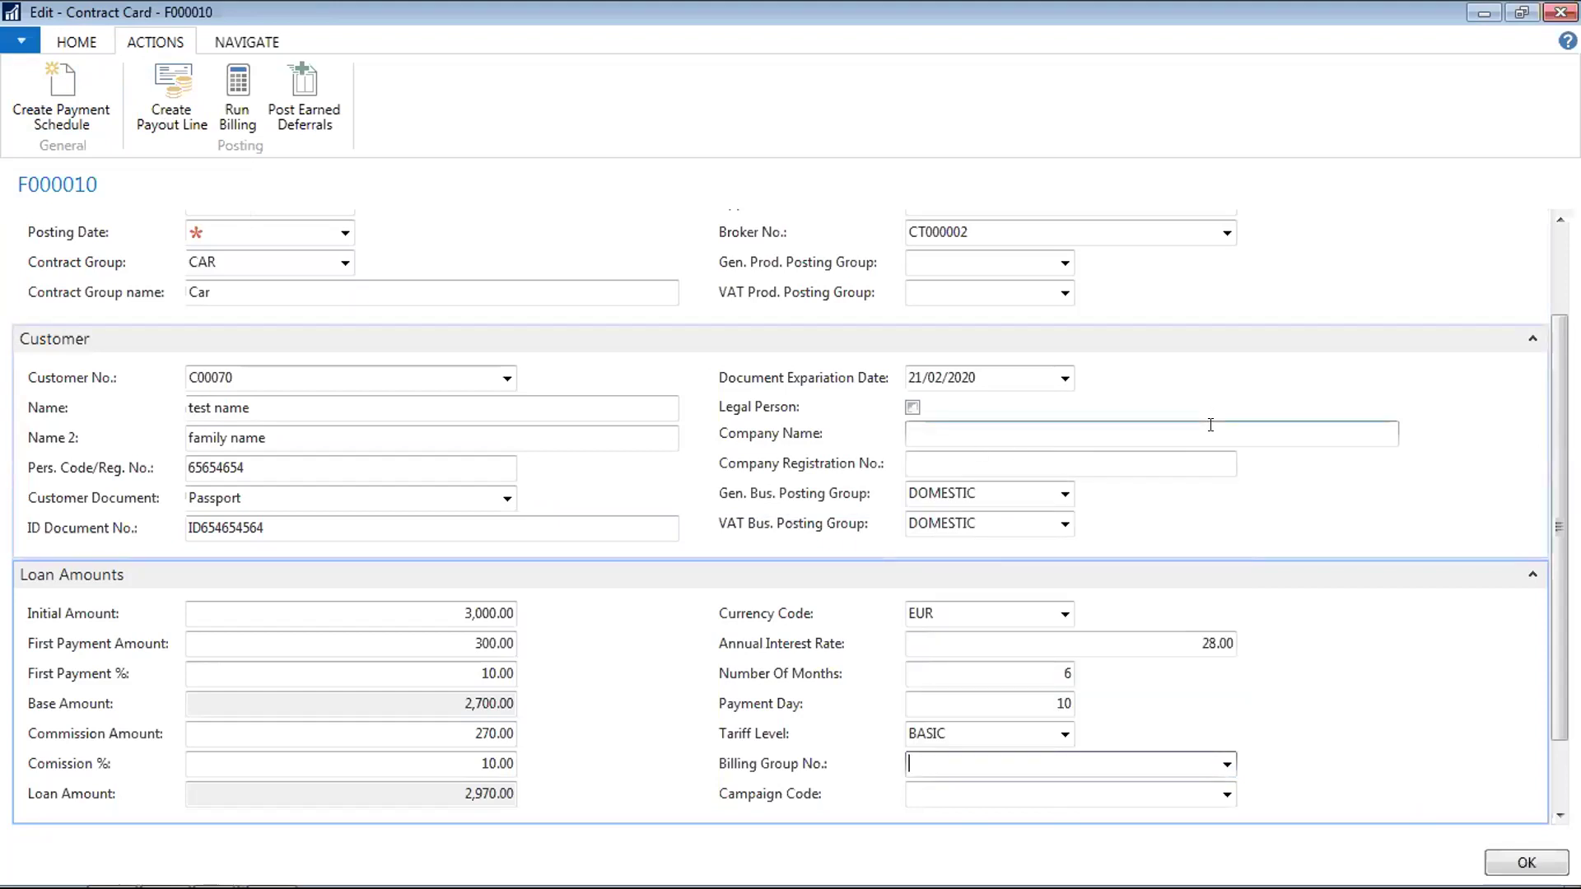
Fill the contract's Posting Date with today's date
left_click(305, 221)
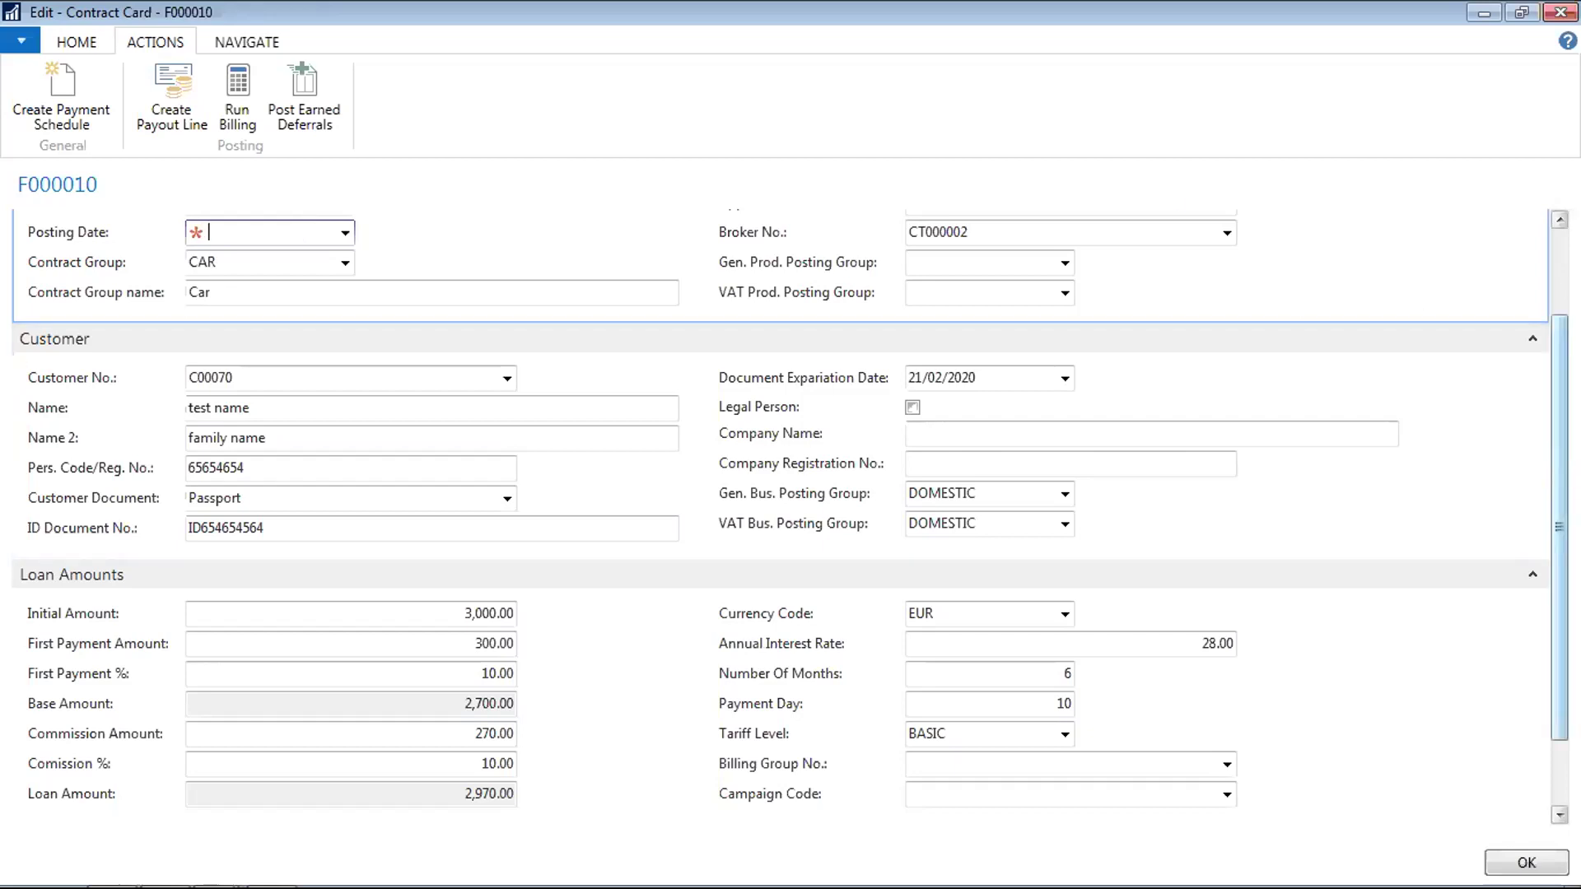
scroll(1412, 311, "up", 1)
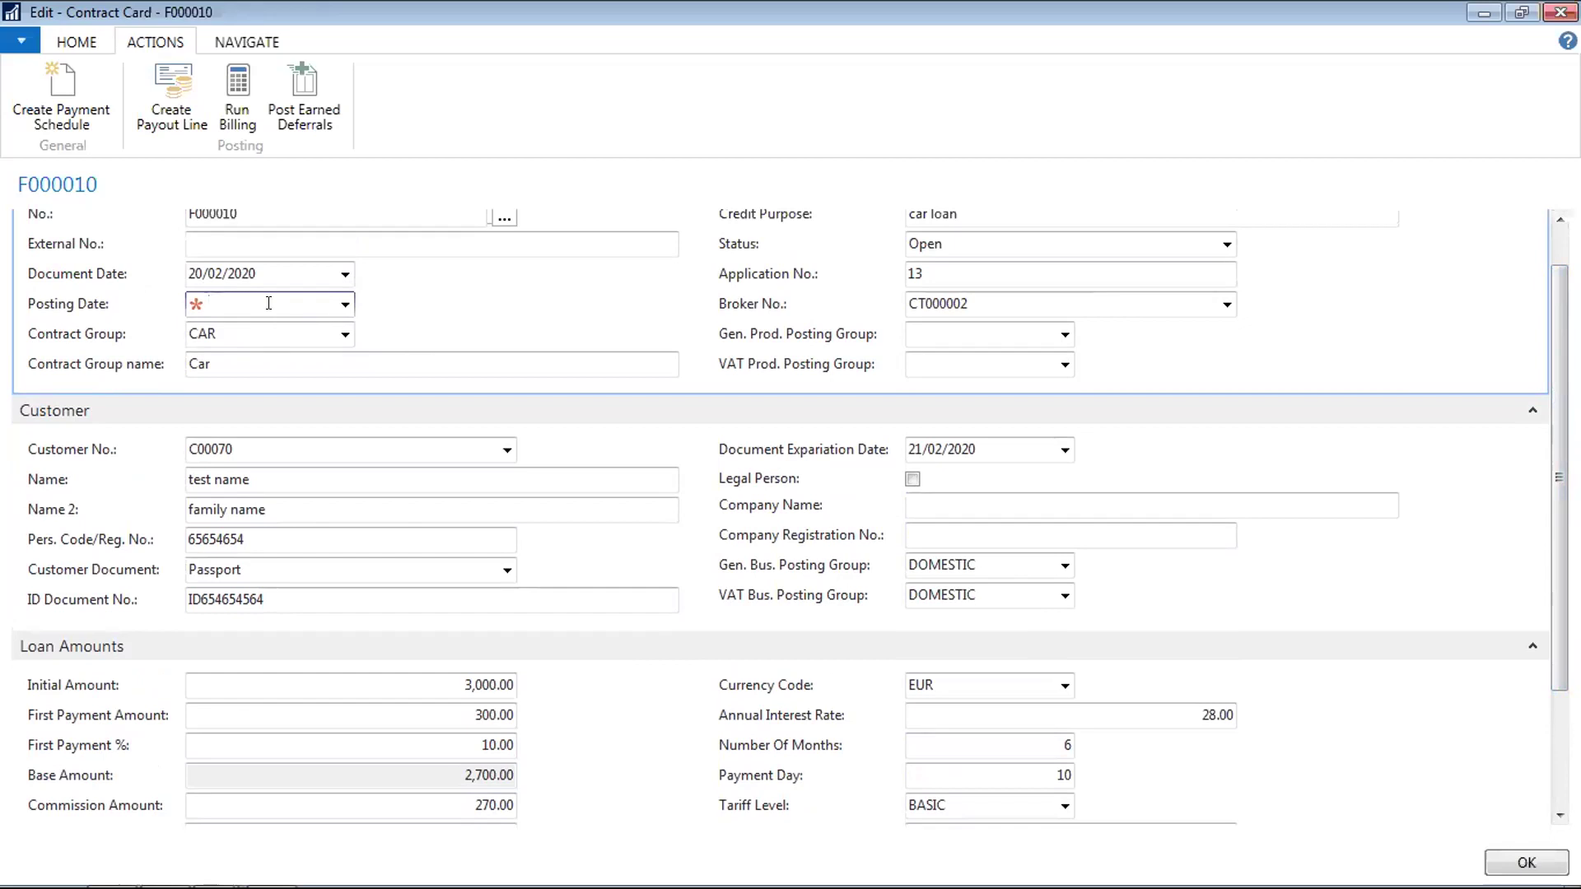
type("t")
key("Tab")
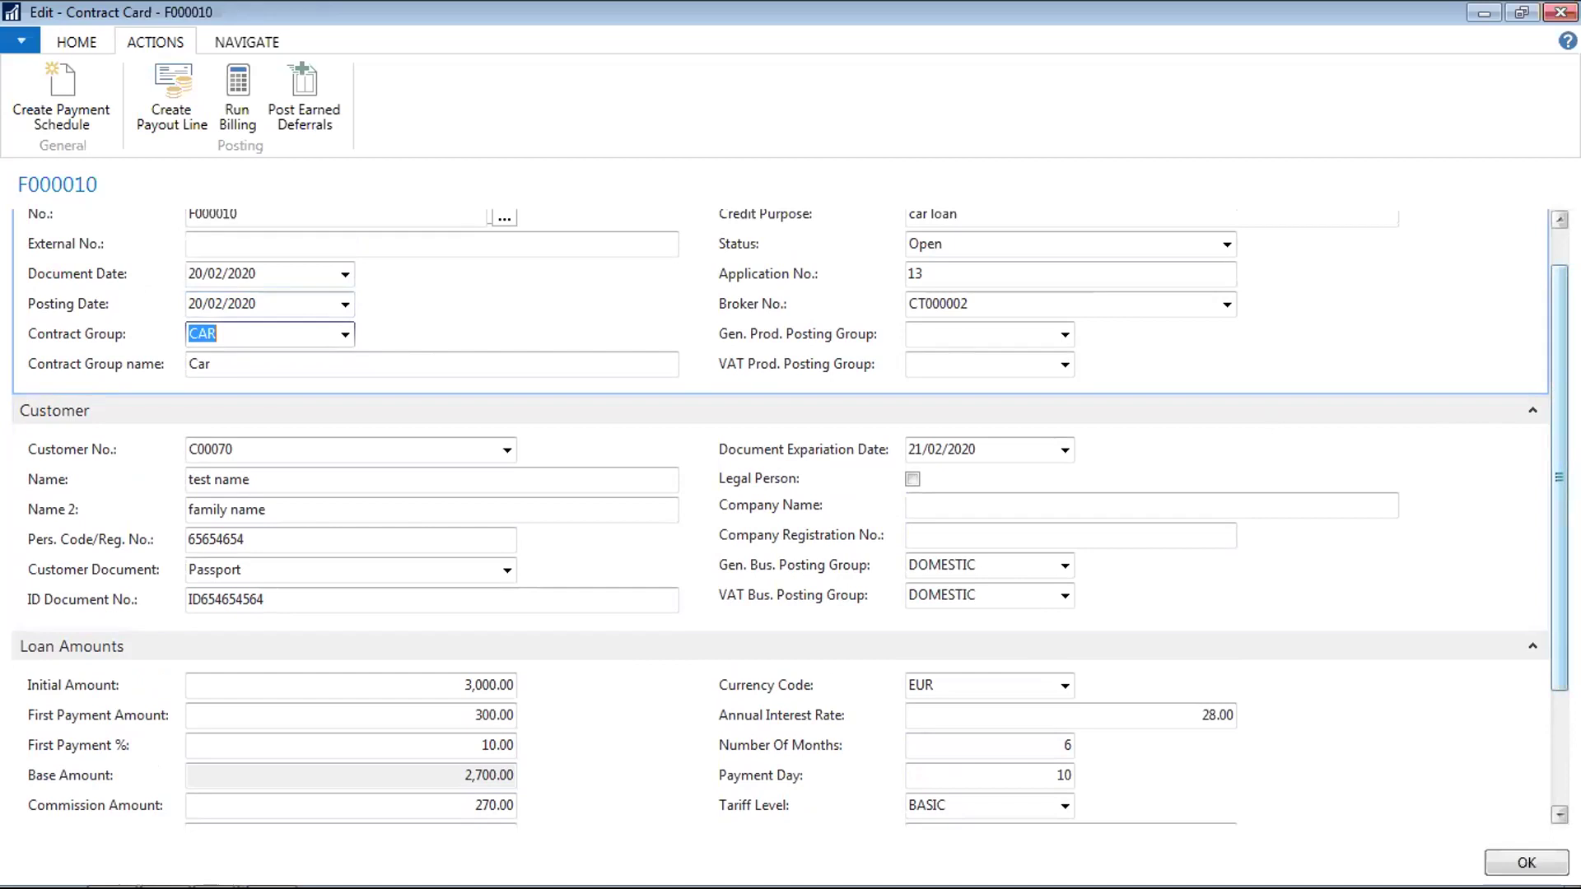
scroll(1548, 564, "down", 3)
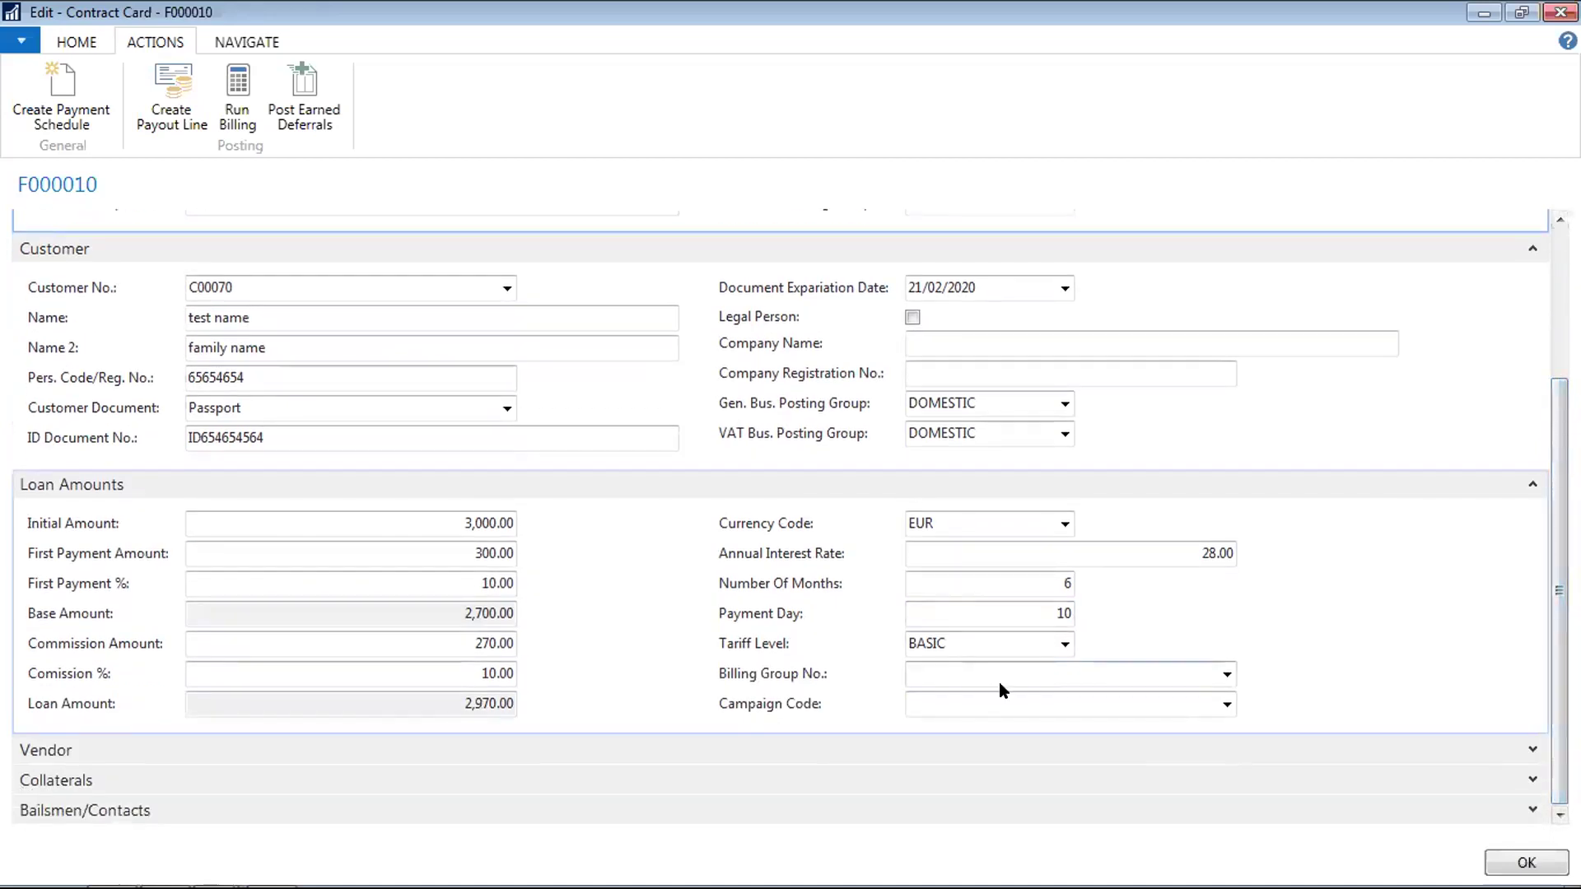
Set Billing Group No. to 01 and generate six monthly payments of 536.20 from 10/03/2020
left_click(1228, 675)
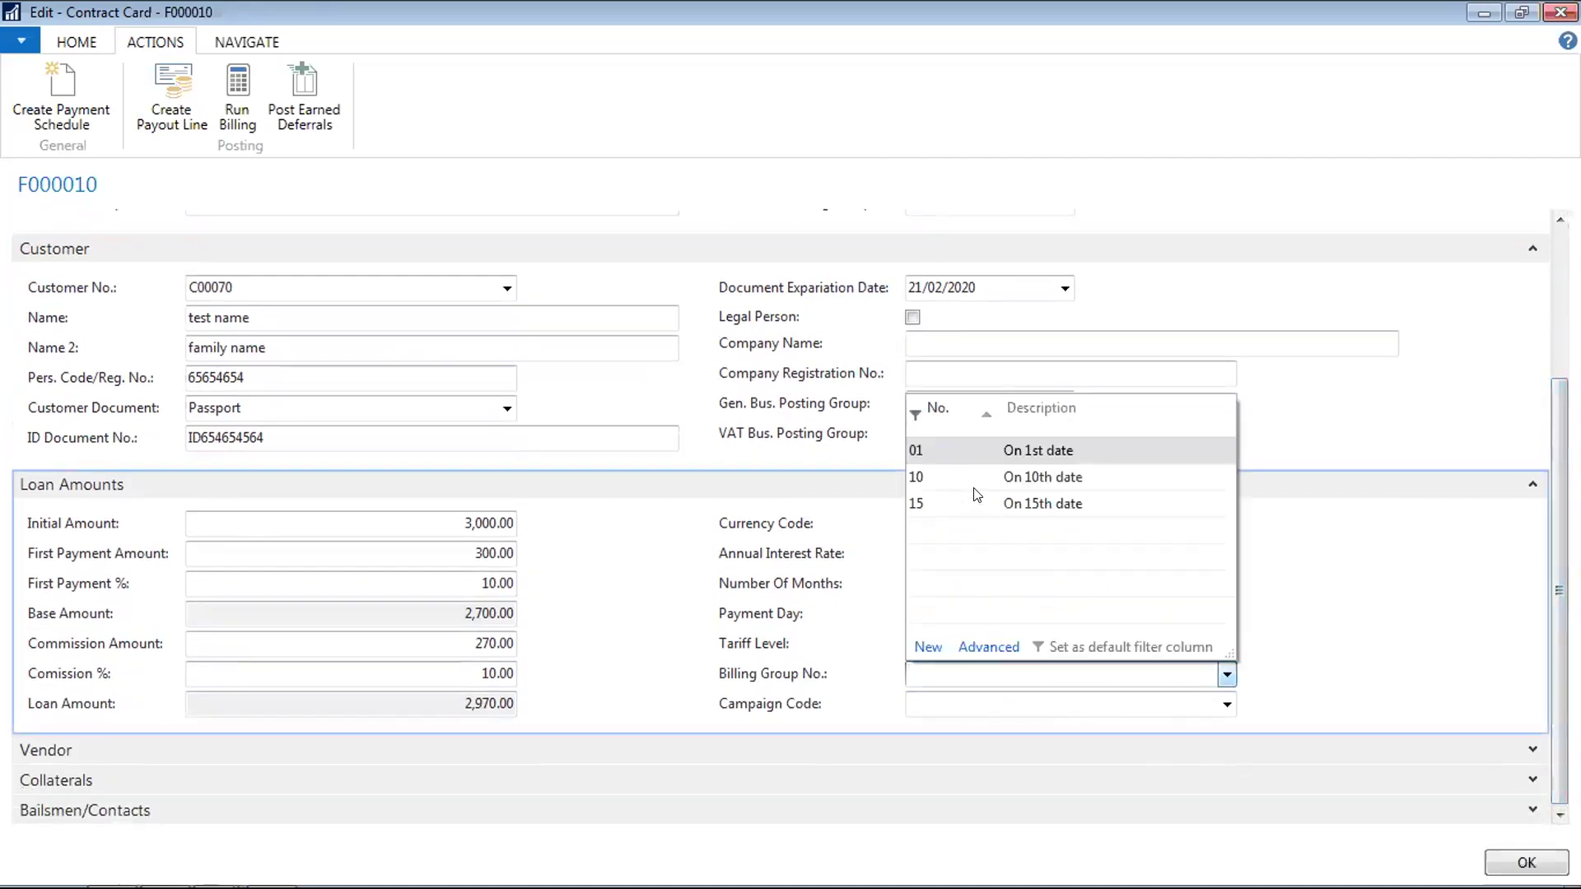
left_click(930, 451)
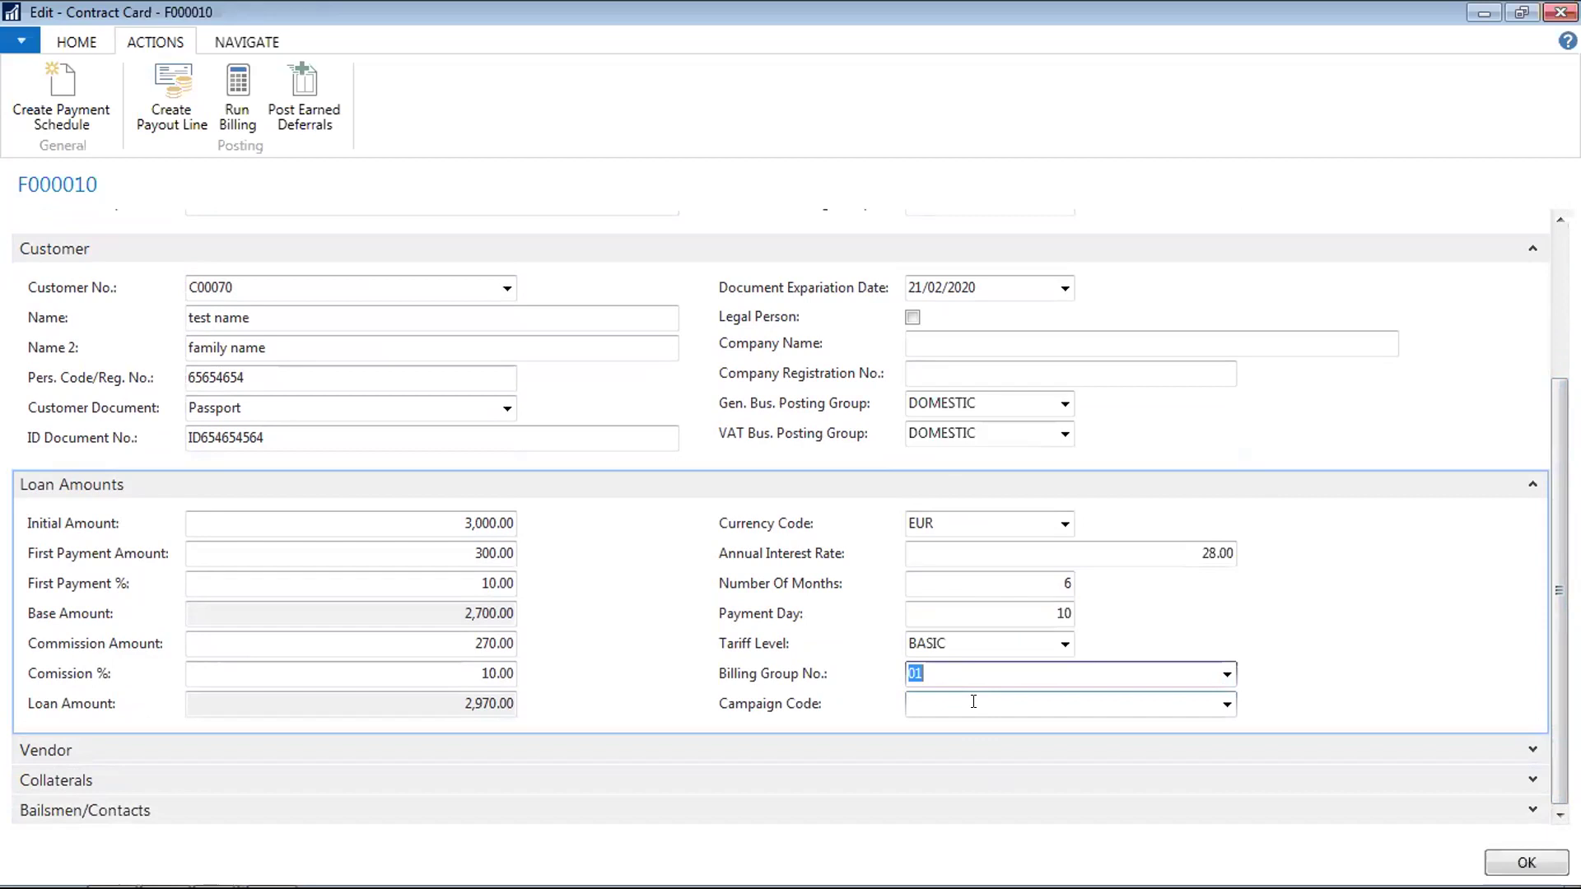
left_click(1227, 675)
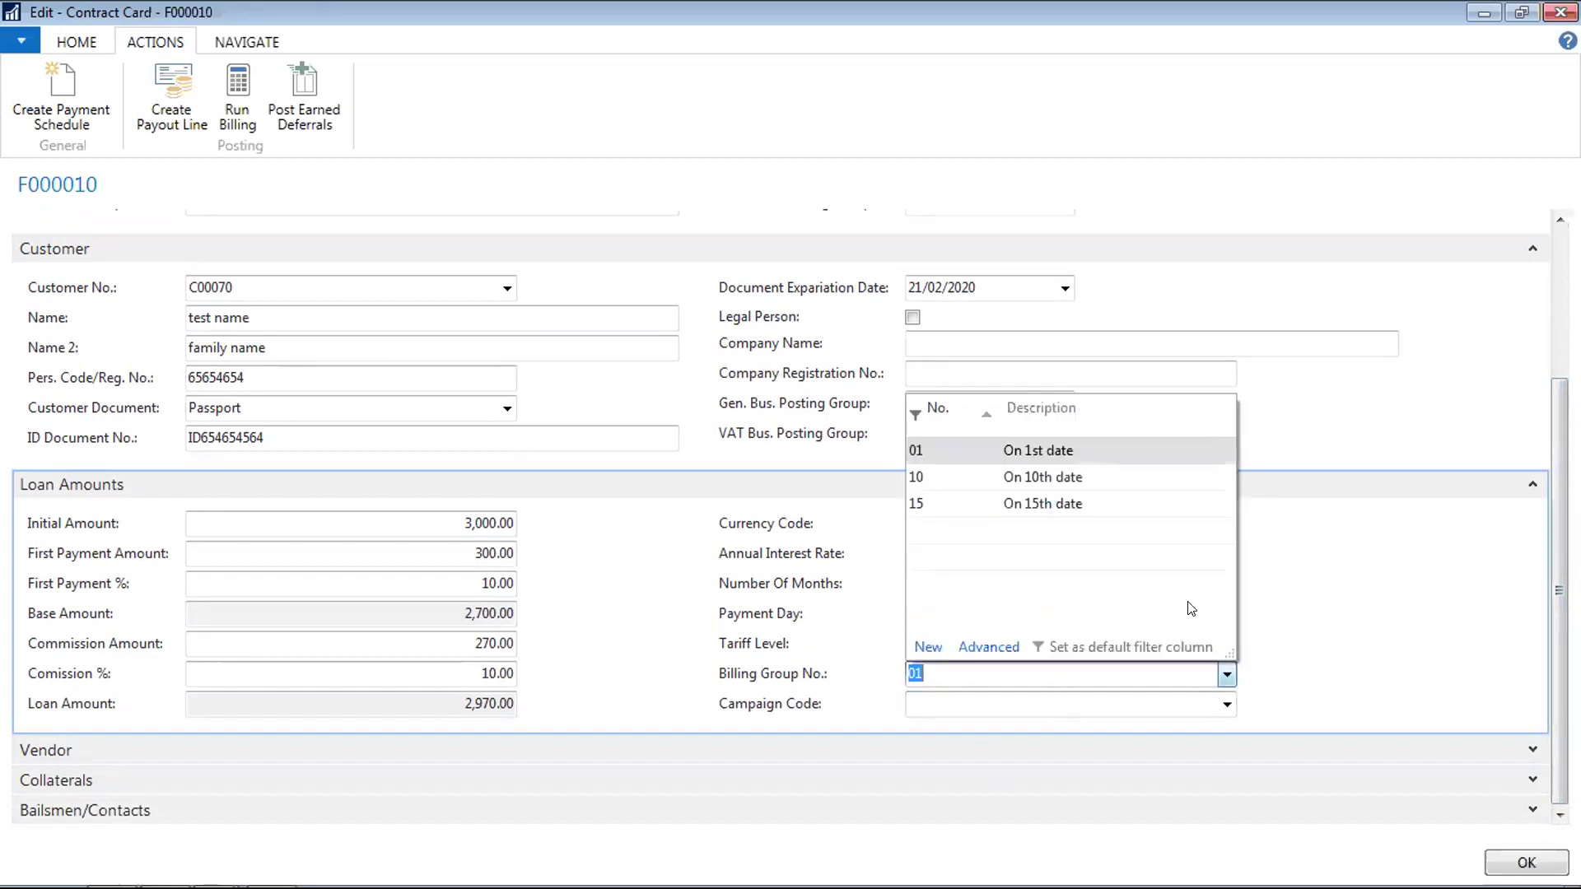
left_click(991, 458)
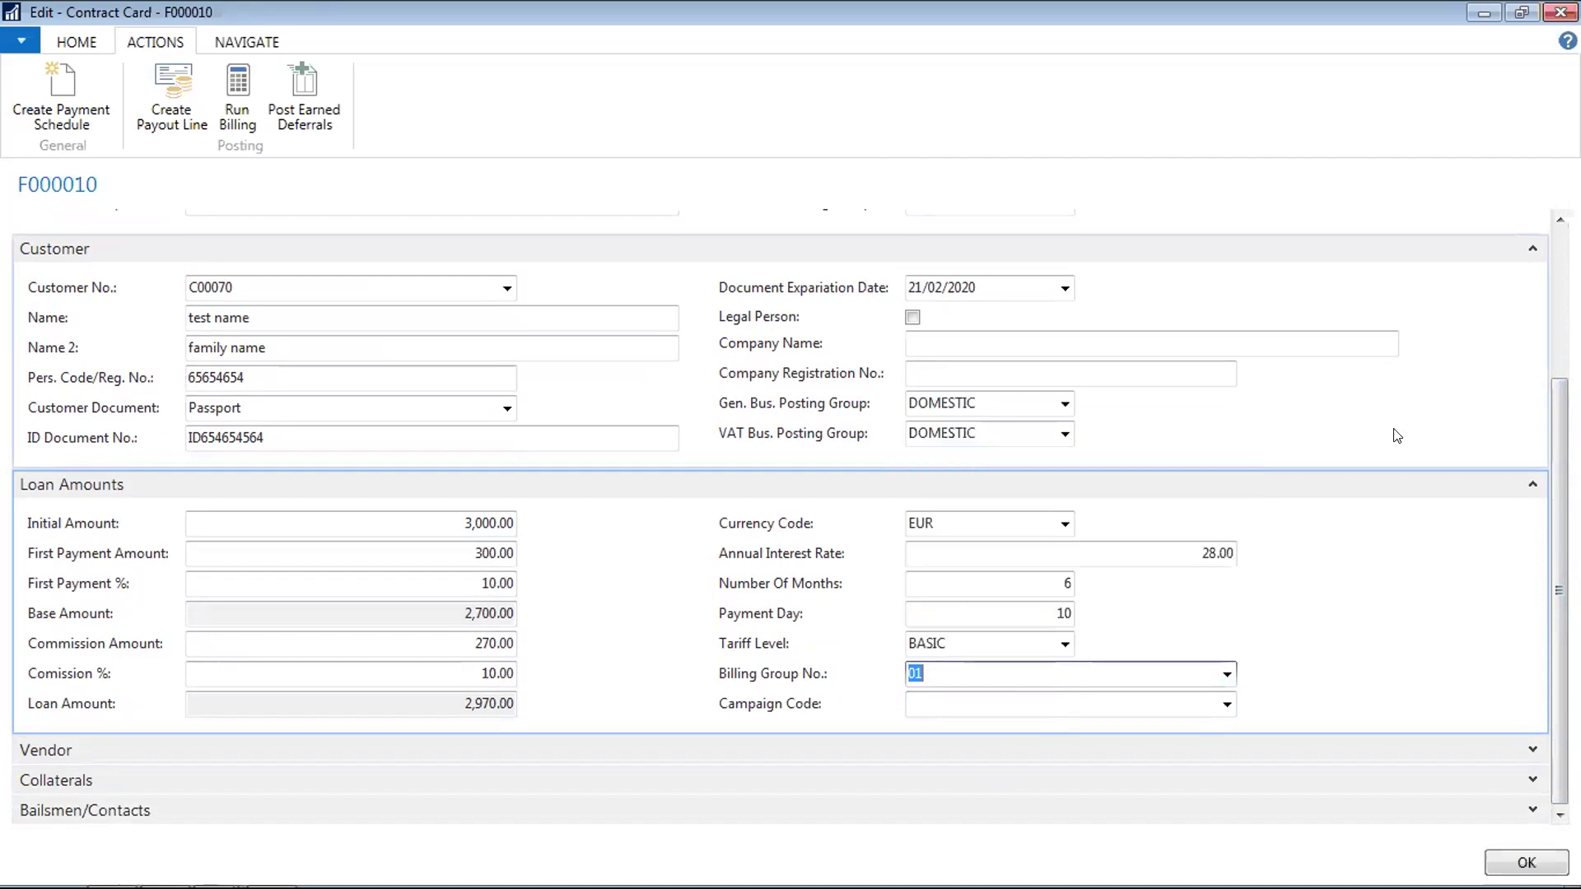
scroll(1551, 507, "up", 1)
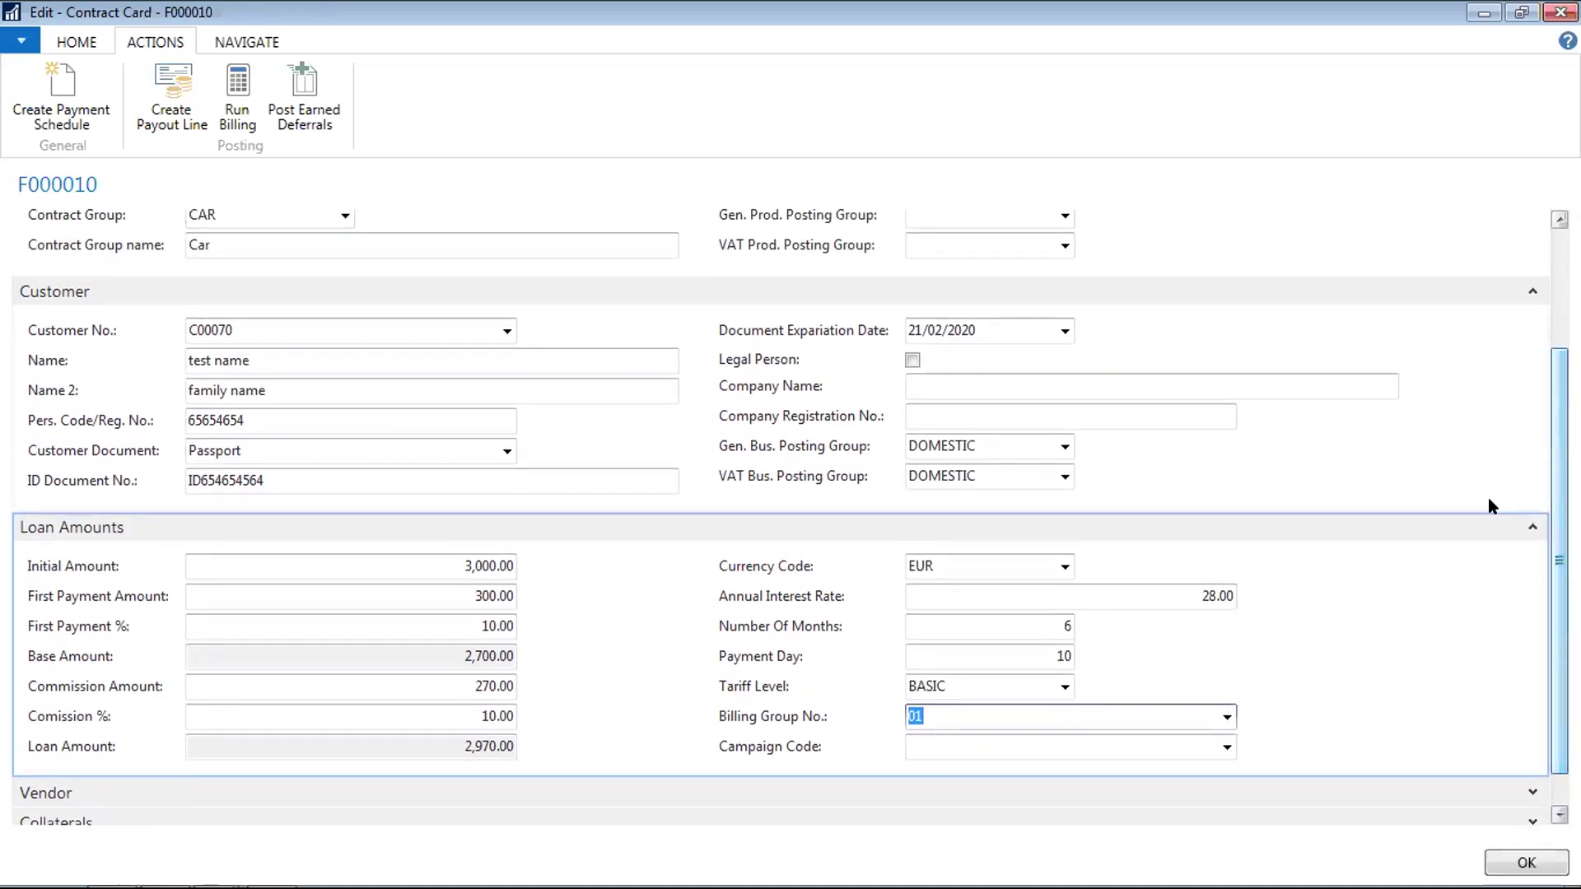
left_click(1056, 656)
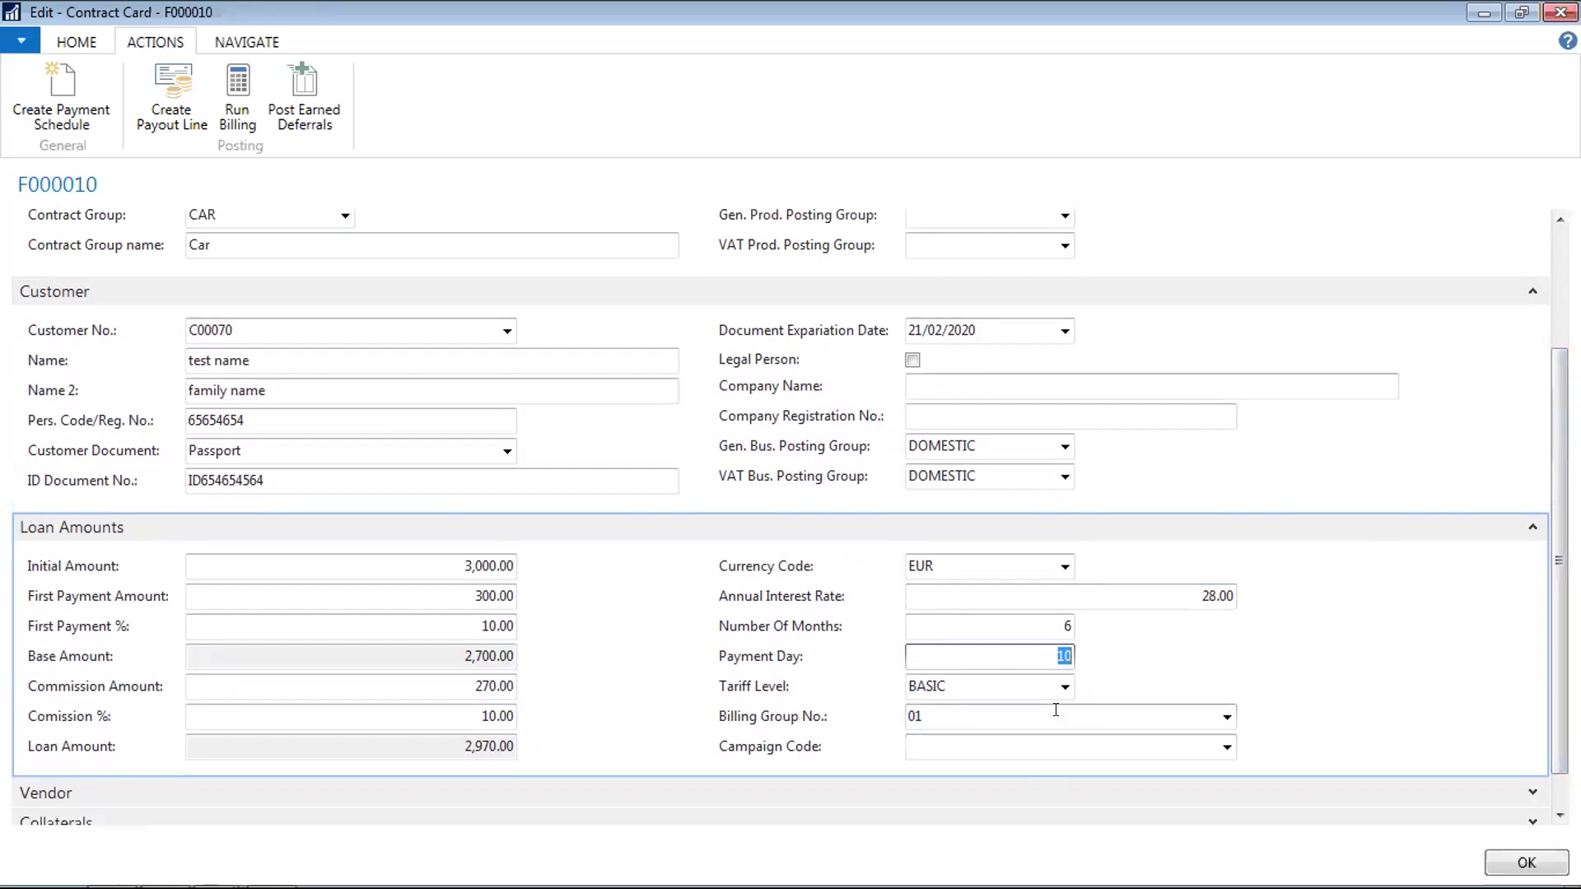
scroll(1559, 568, "up", 3)
left_click_drag(1560, 470, 1560, 453)
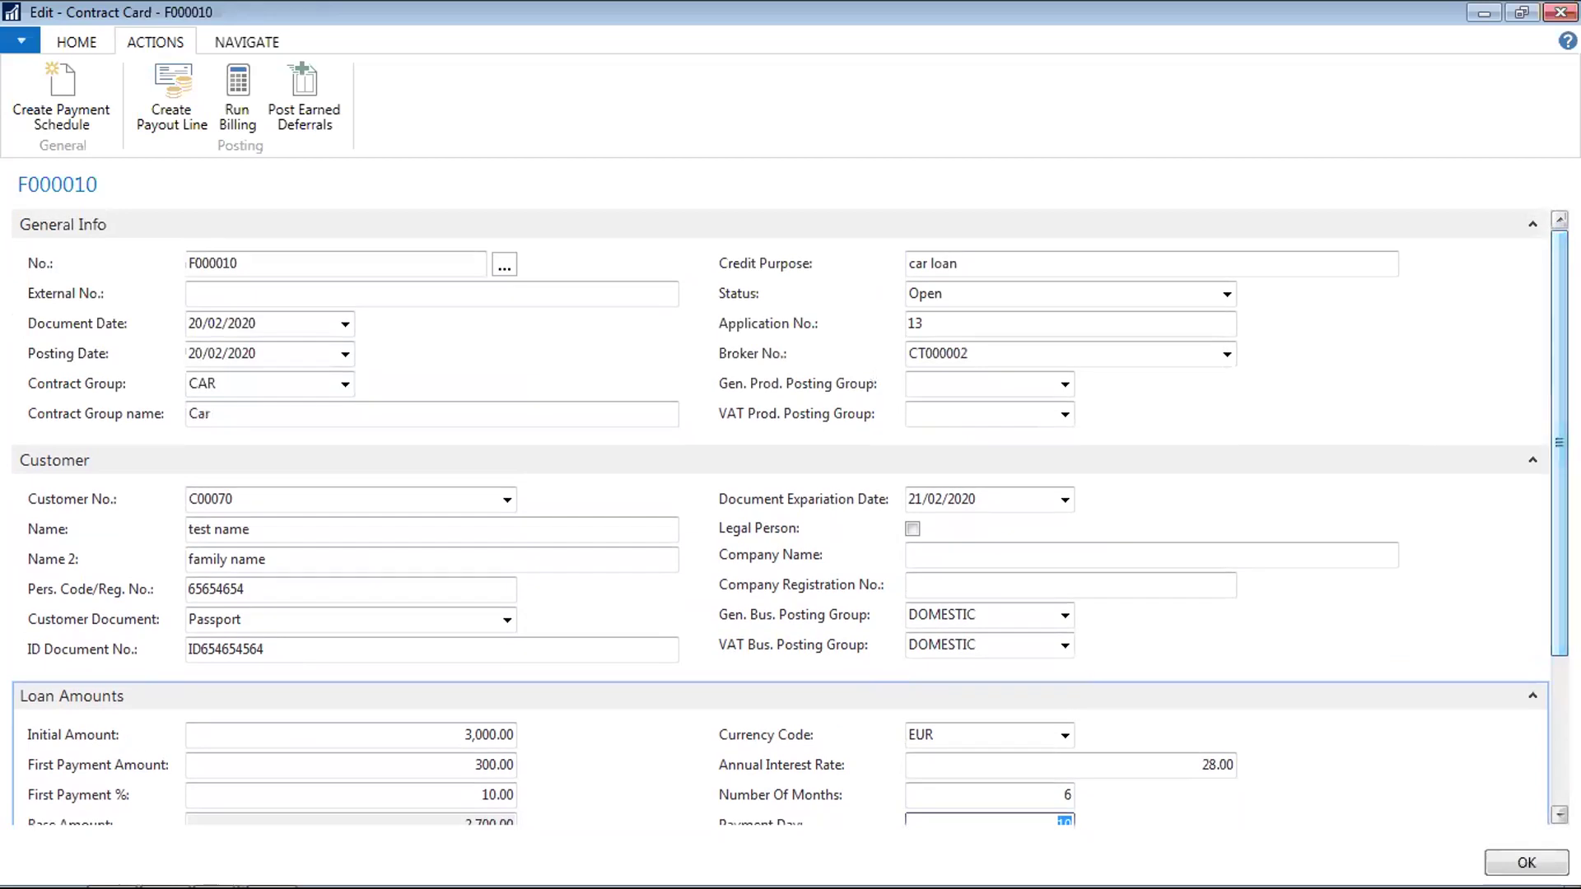
left_click(72, 101)
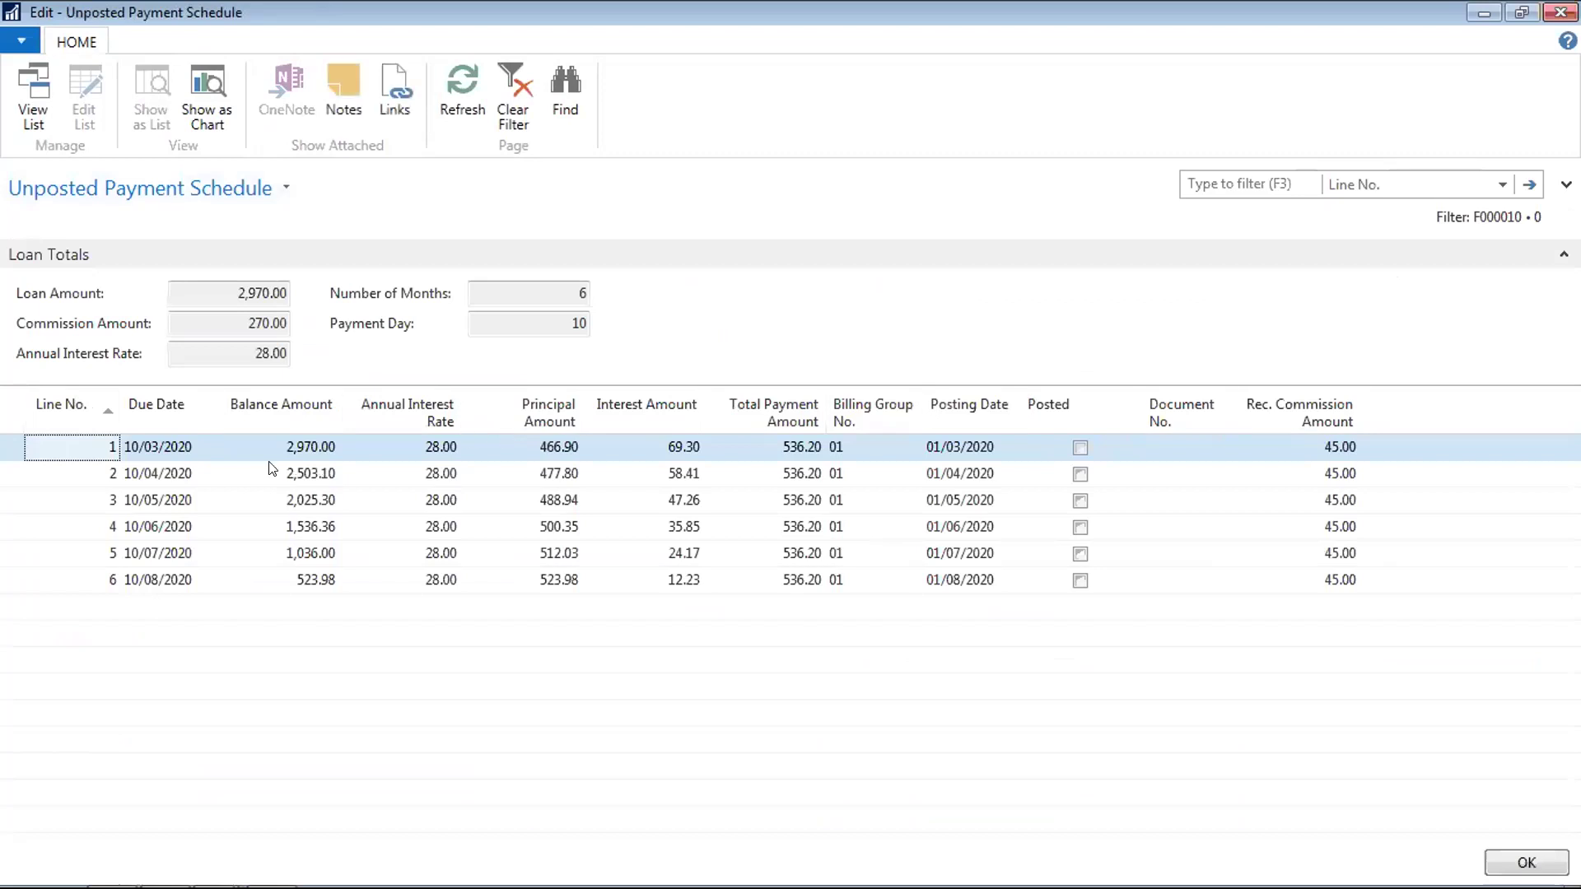
left_click(186, 447)
key("Delete")
left_click(184, 445)
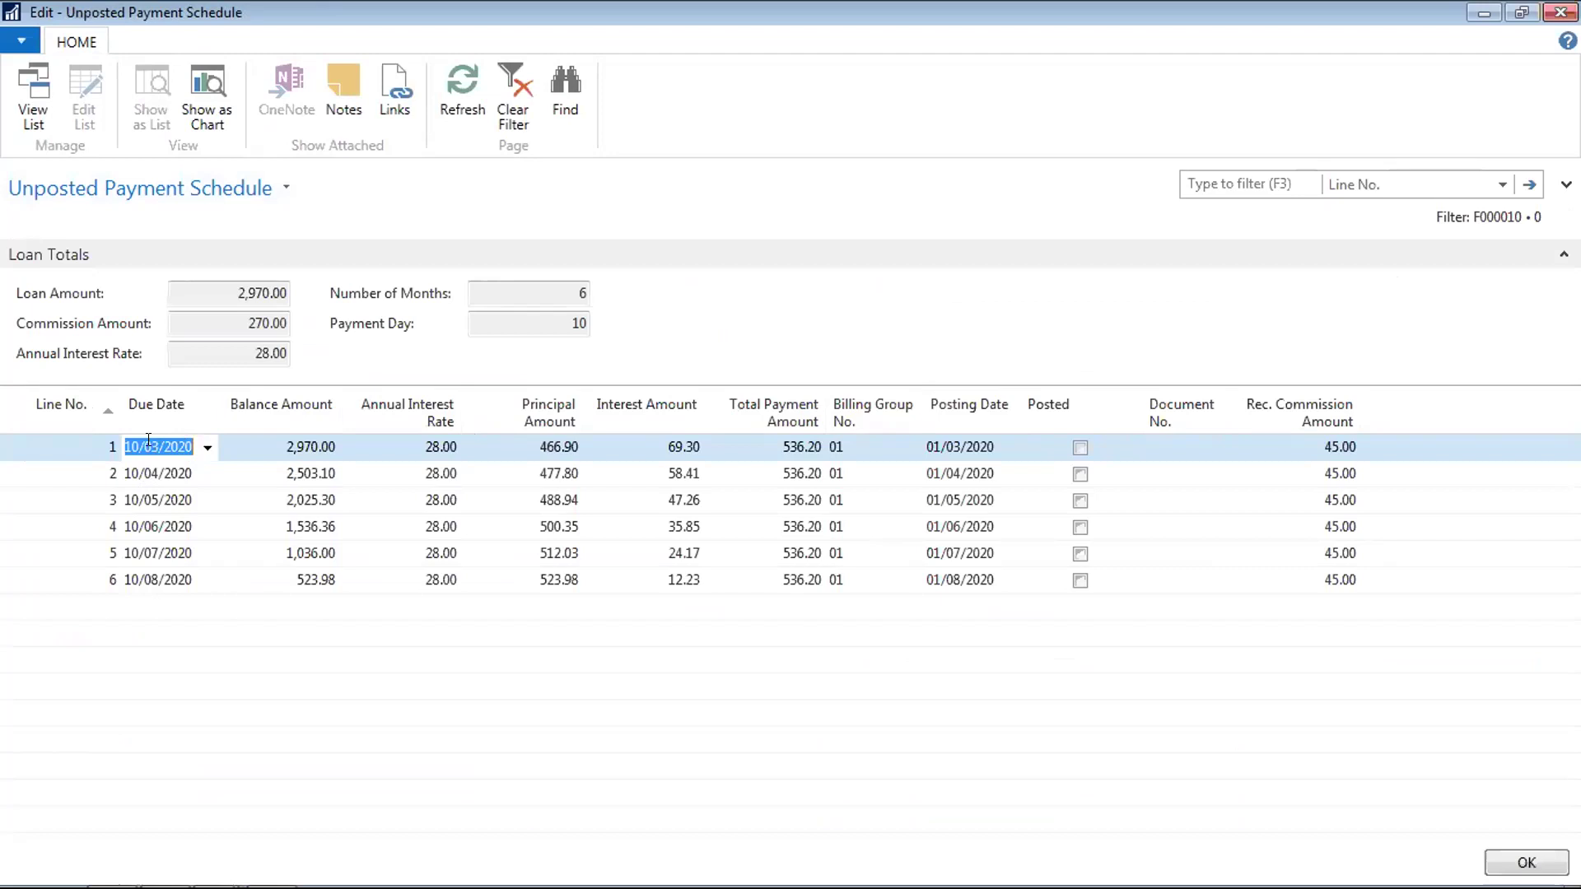
left_click(137, 471)
key("Up")
key("Tab")
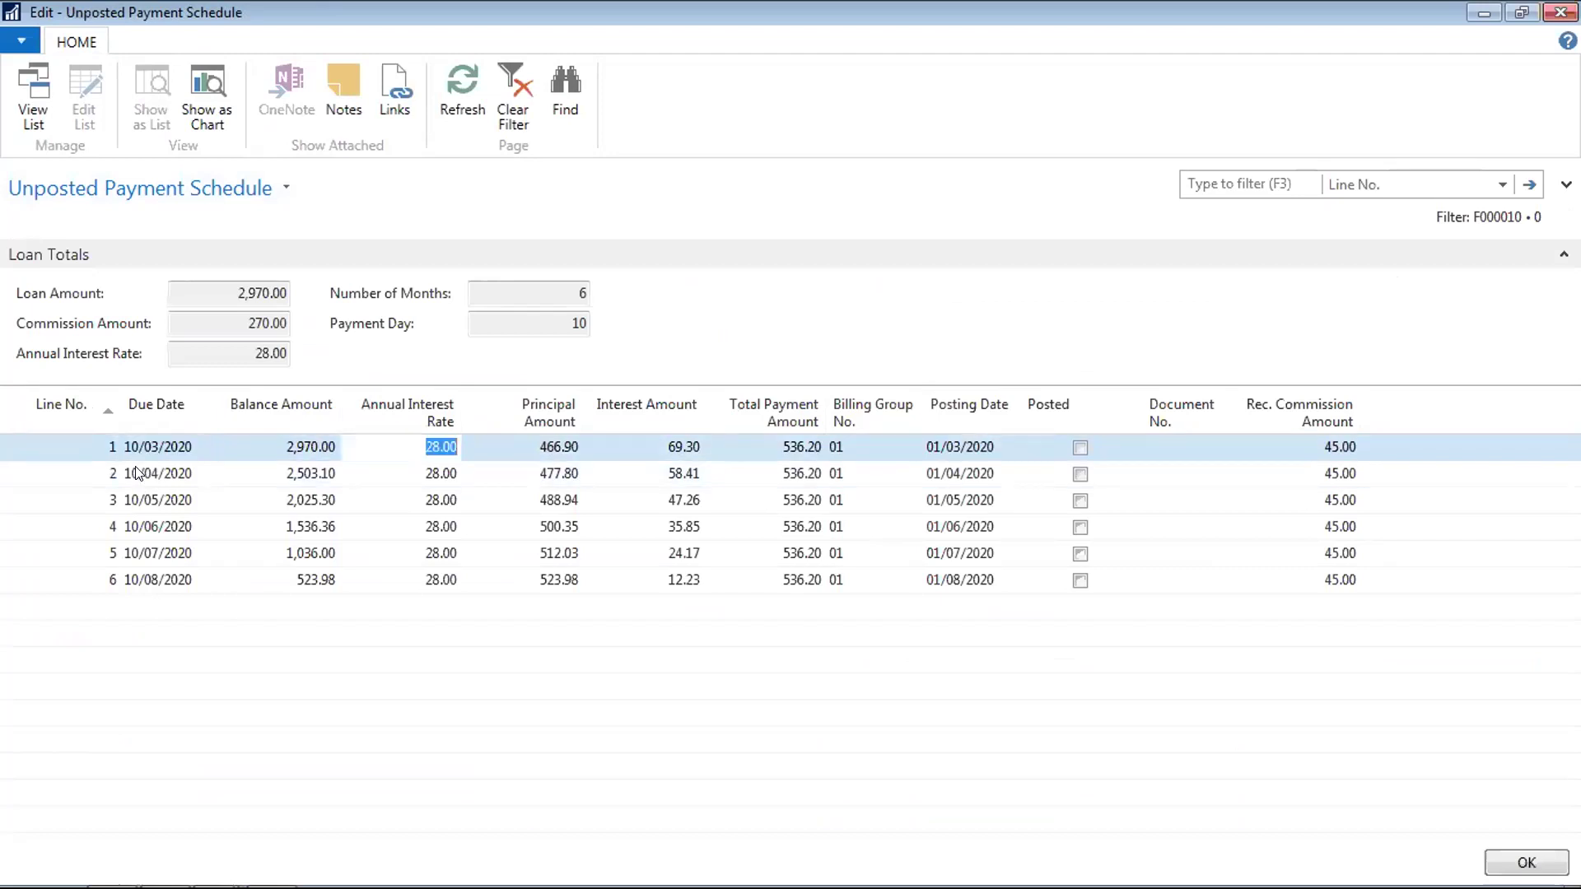
key("Tab")
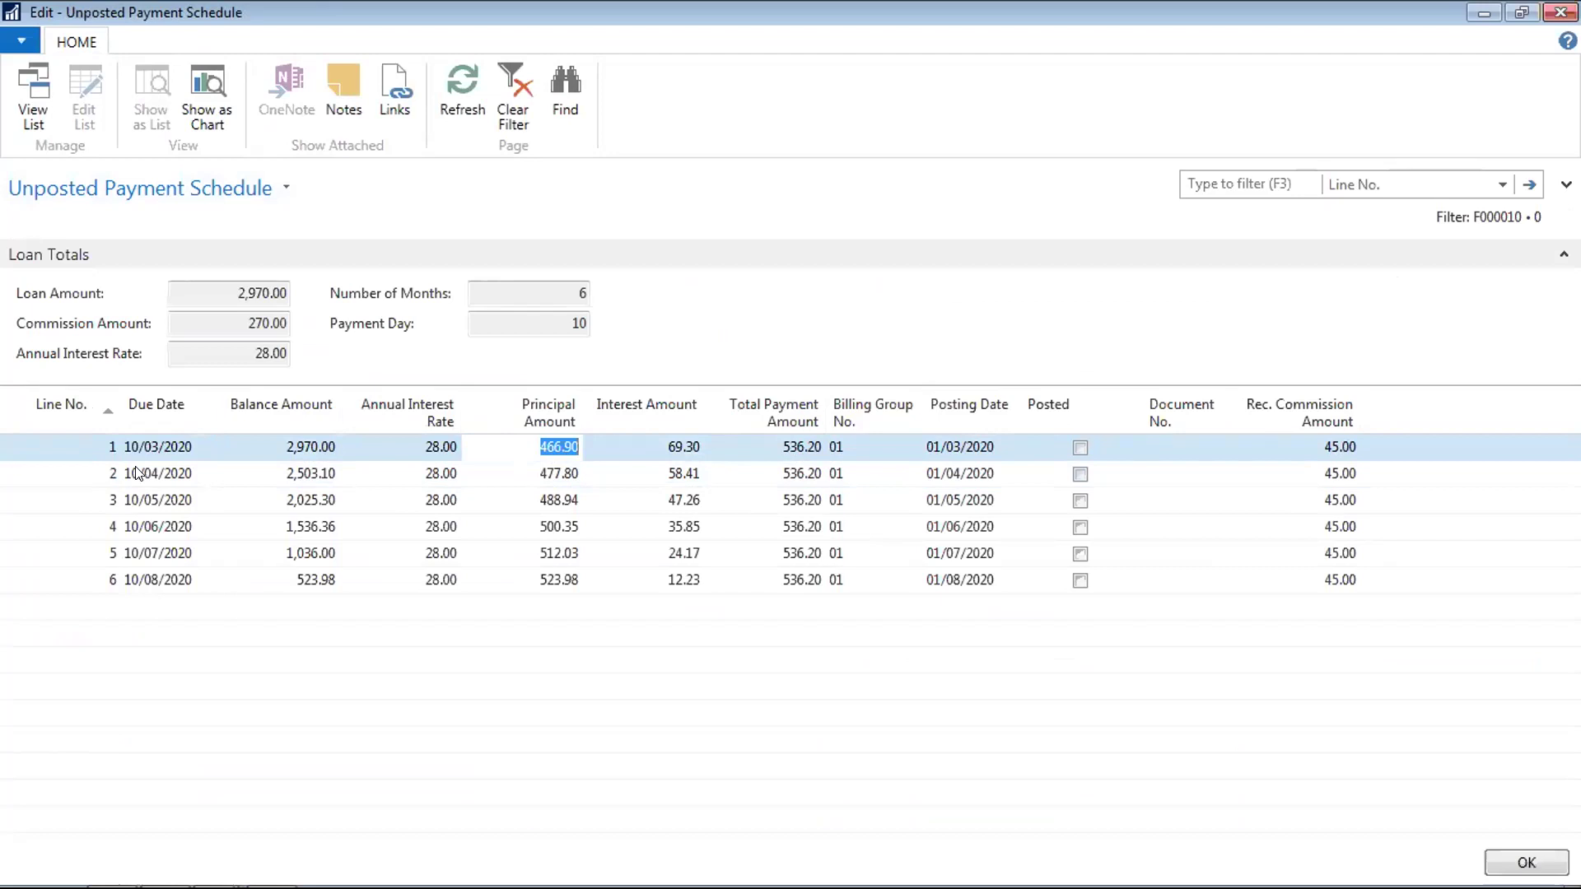
key("Tab")
key("Tab")
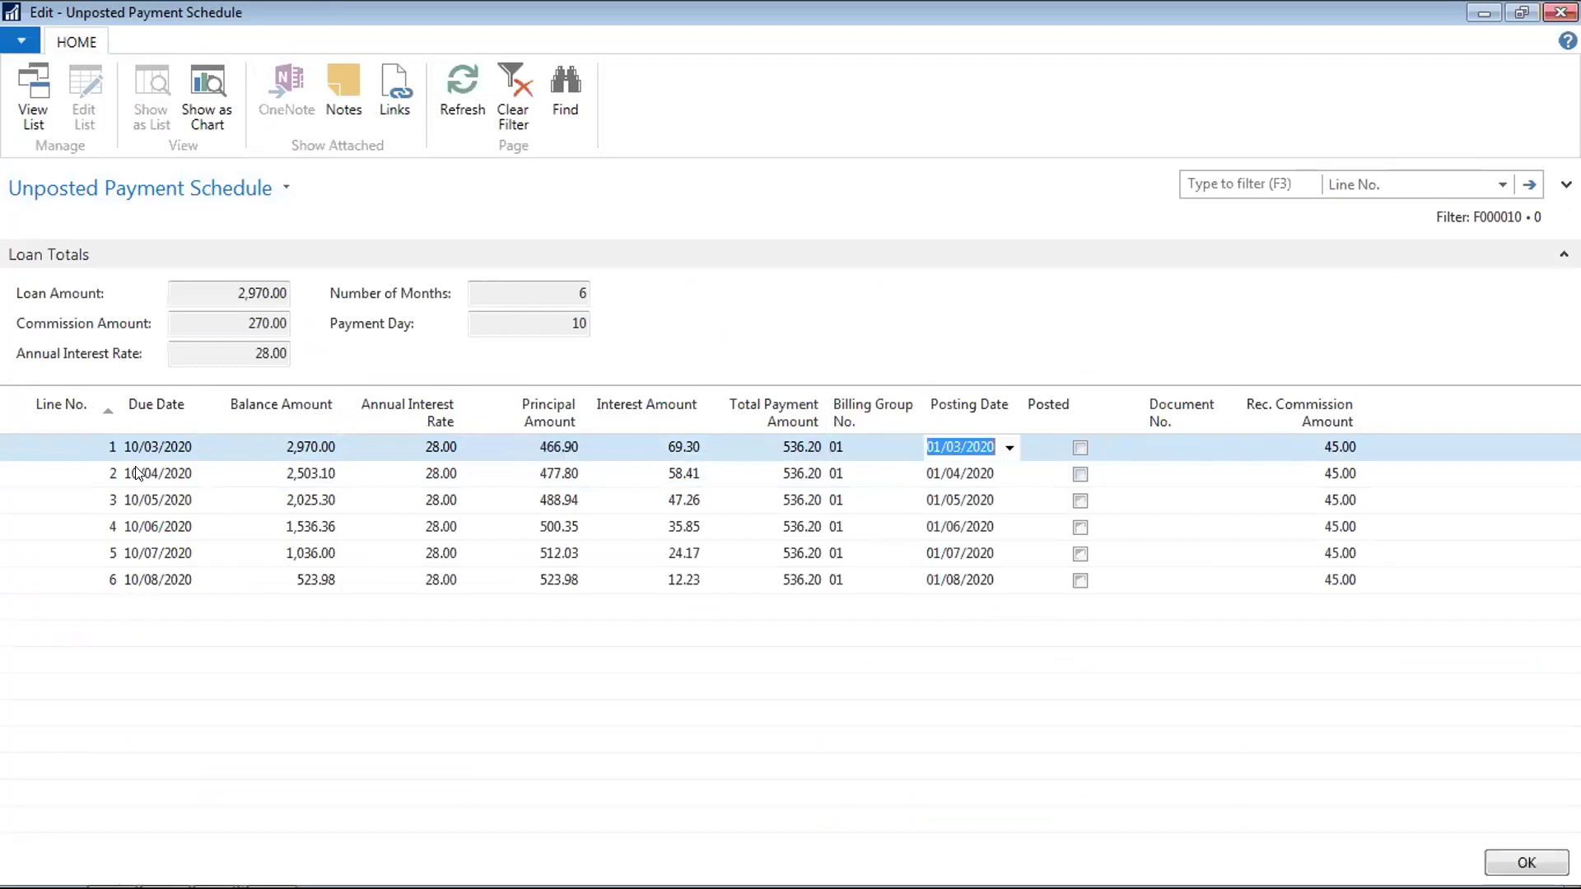
key("Down")
key("Down")
key("Down")
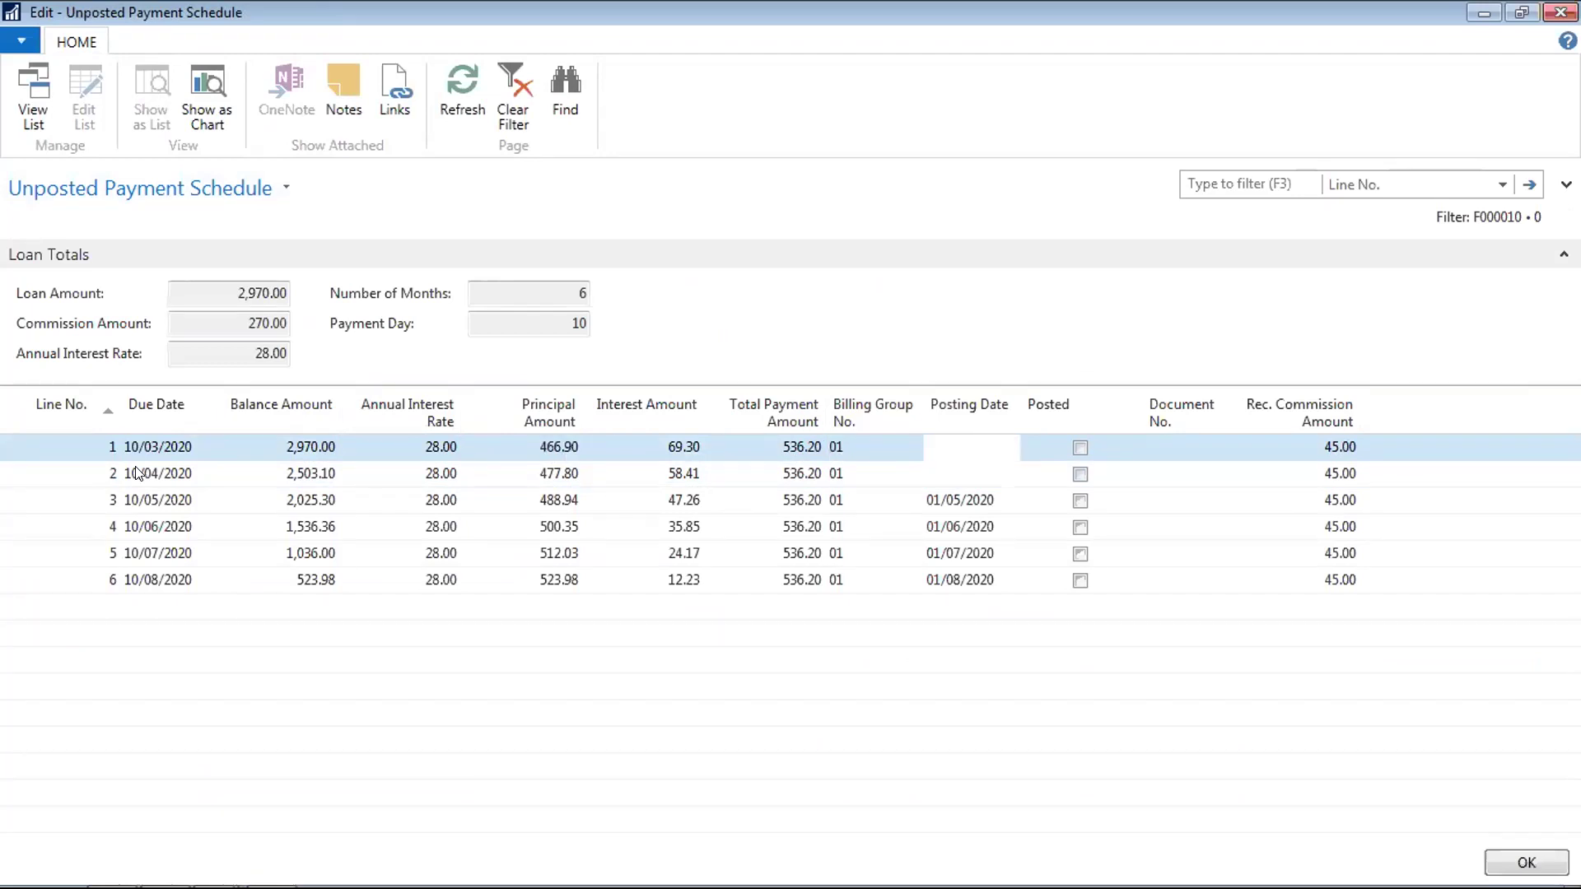
left_click(1284, 445)
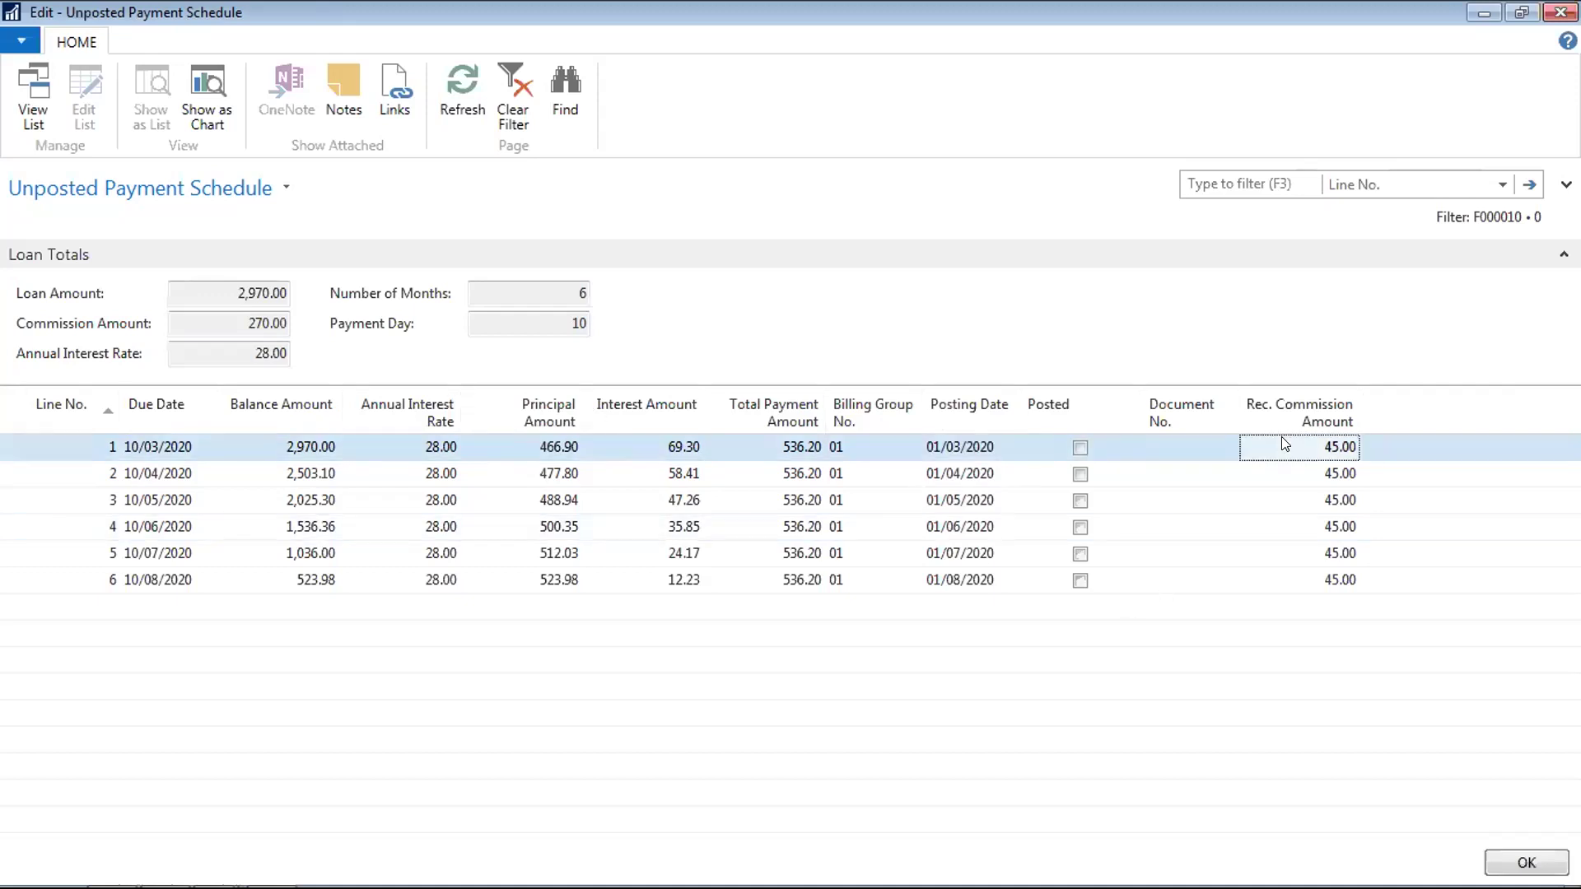
key("Down")
key("Down")
key("Down")
key("Down")
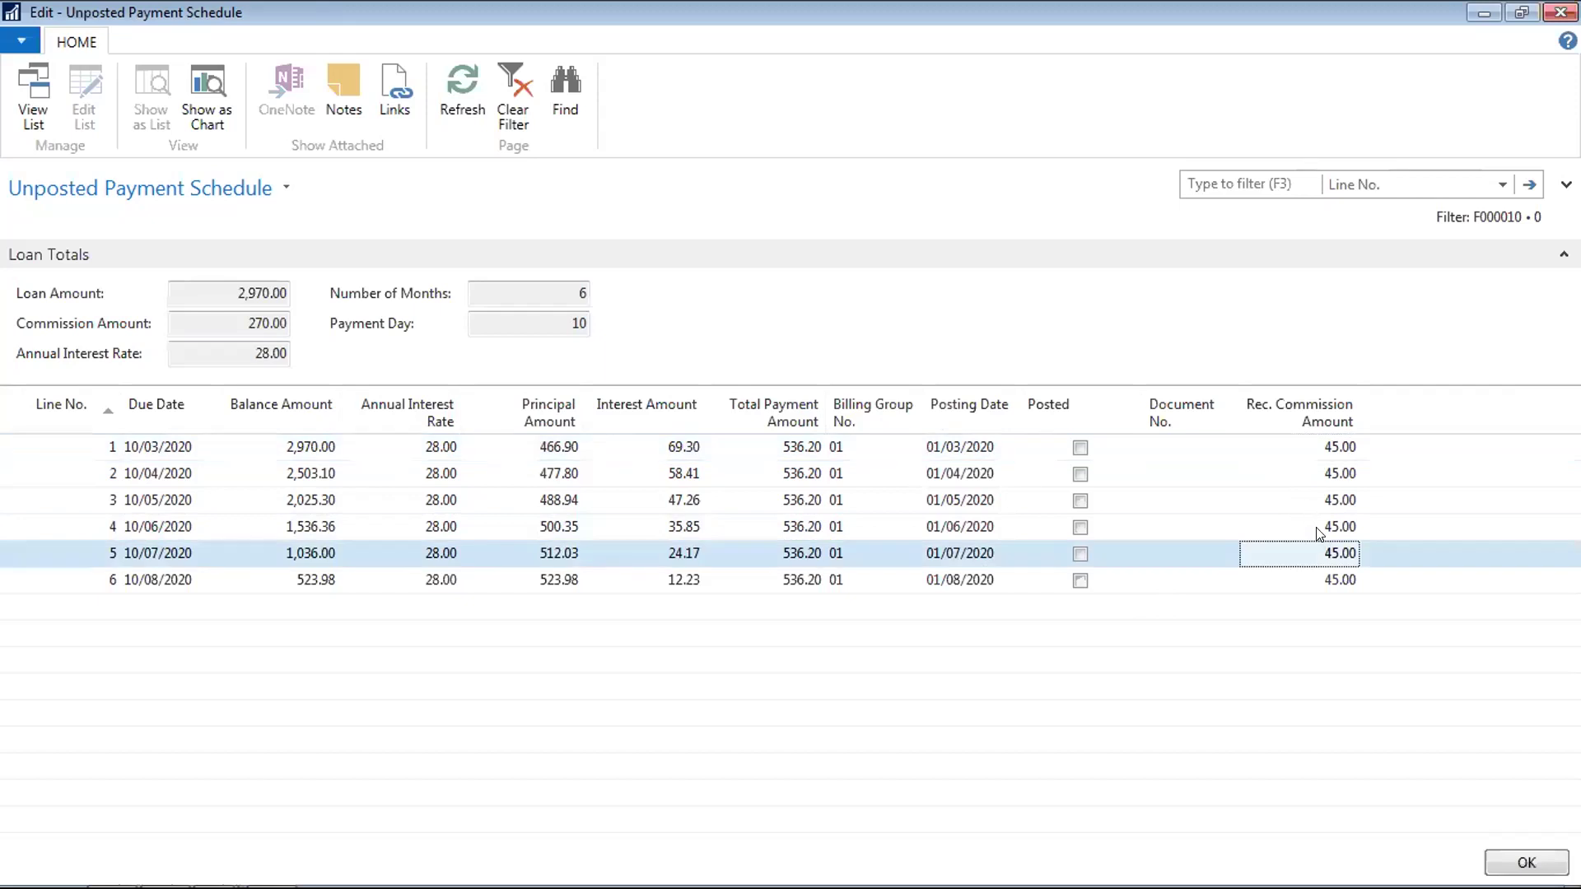
left_click(1318, 531)
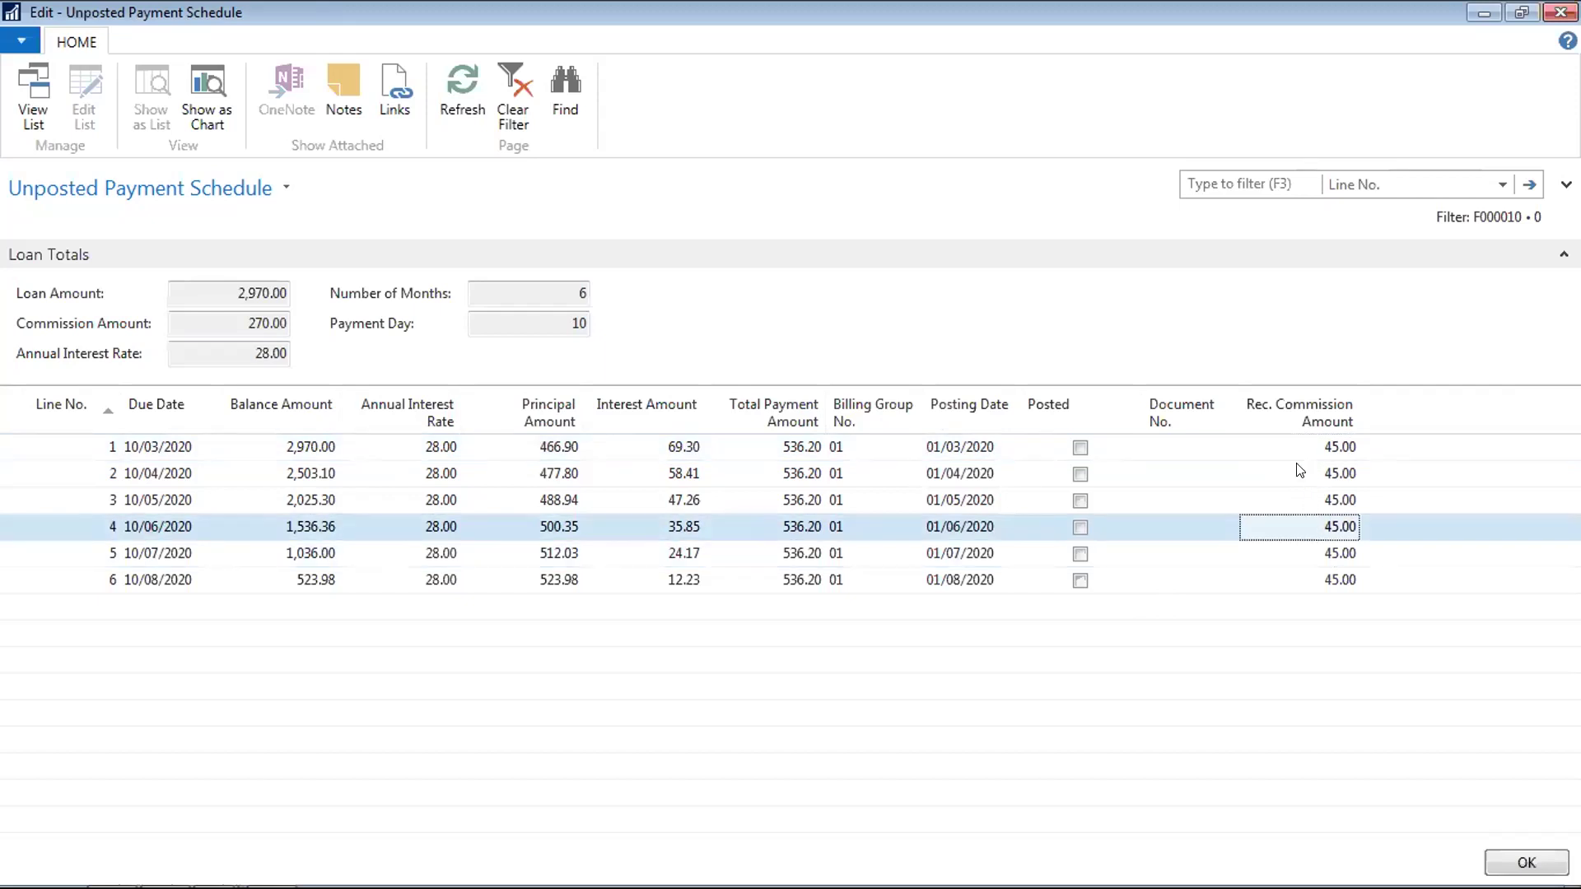
left_click(156, 578)
key("Up")
key("Up")
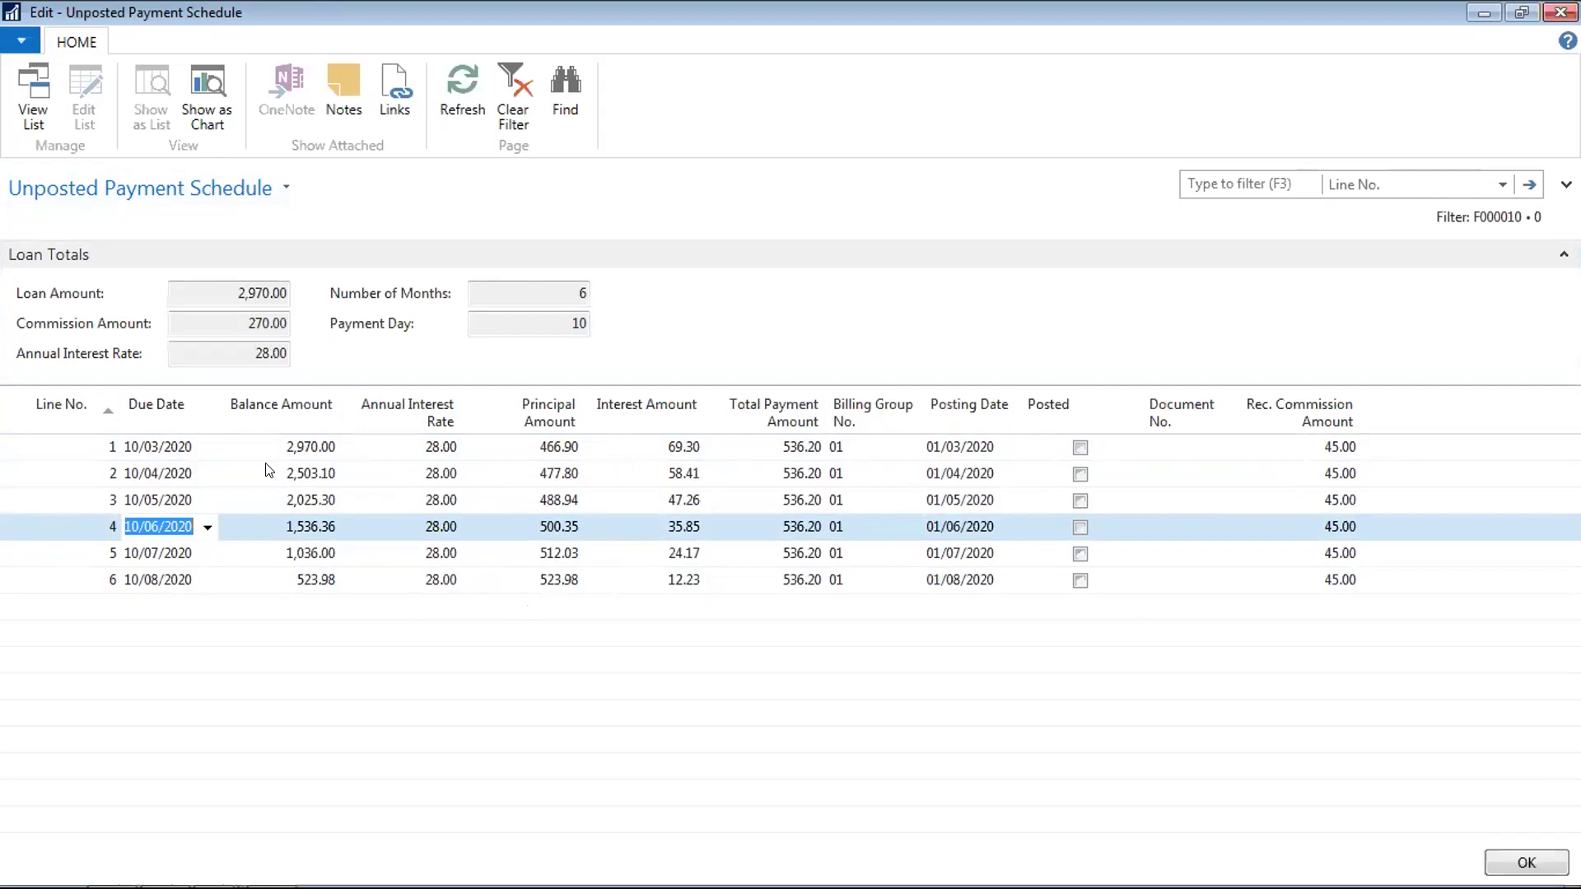
left_click(158, 466)
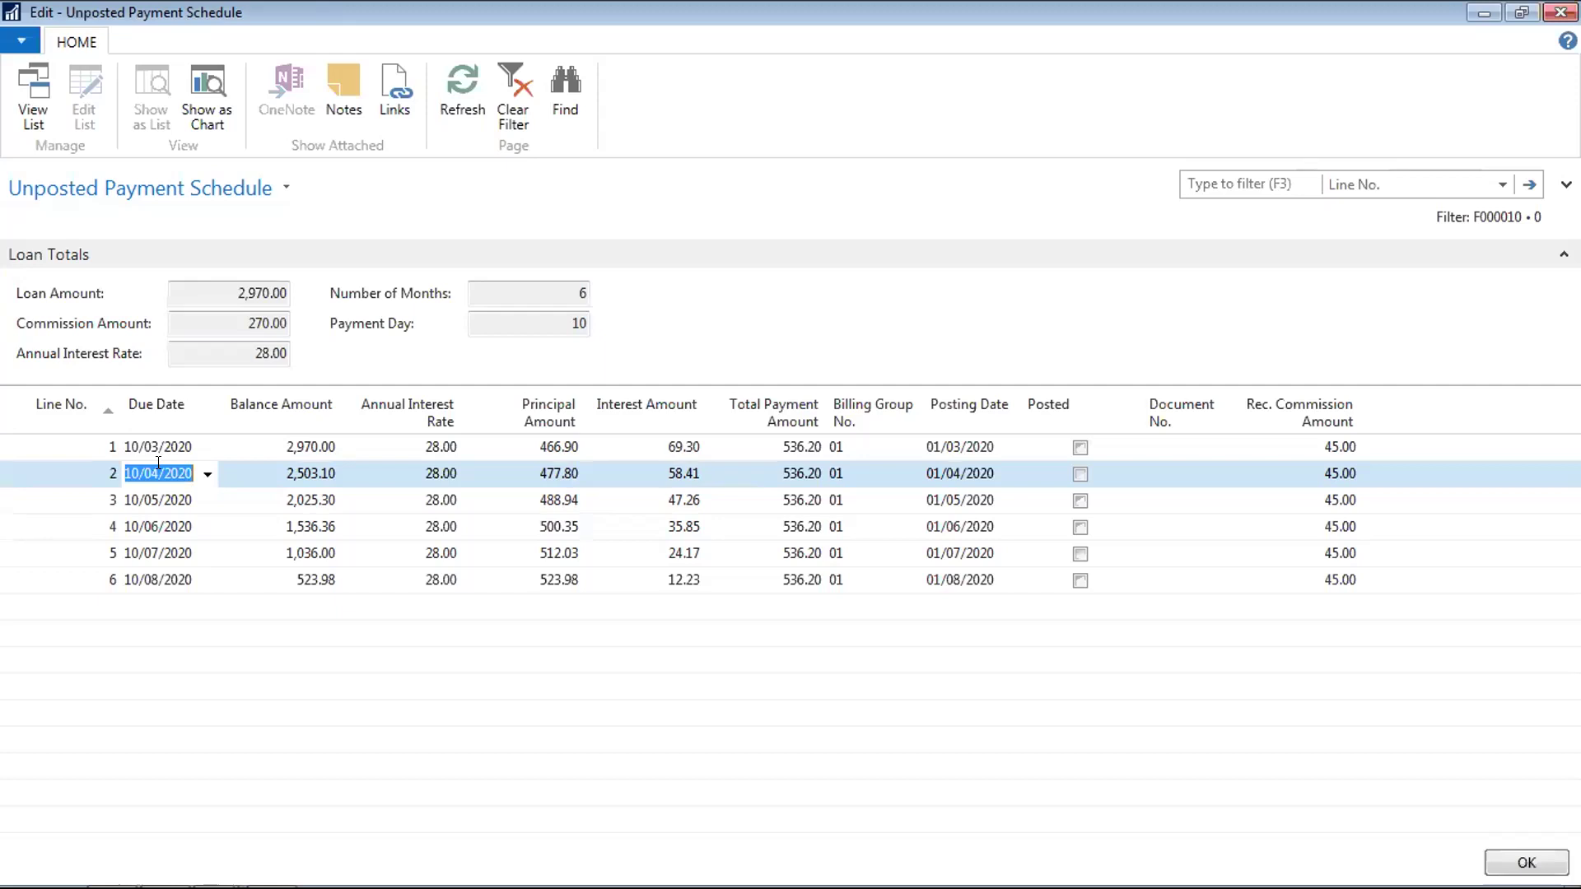
key("Right")
key("Right")
key("Right")
key("Left")
key("Left")
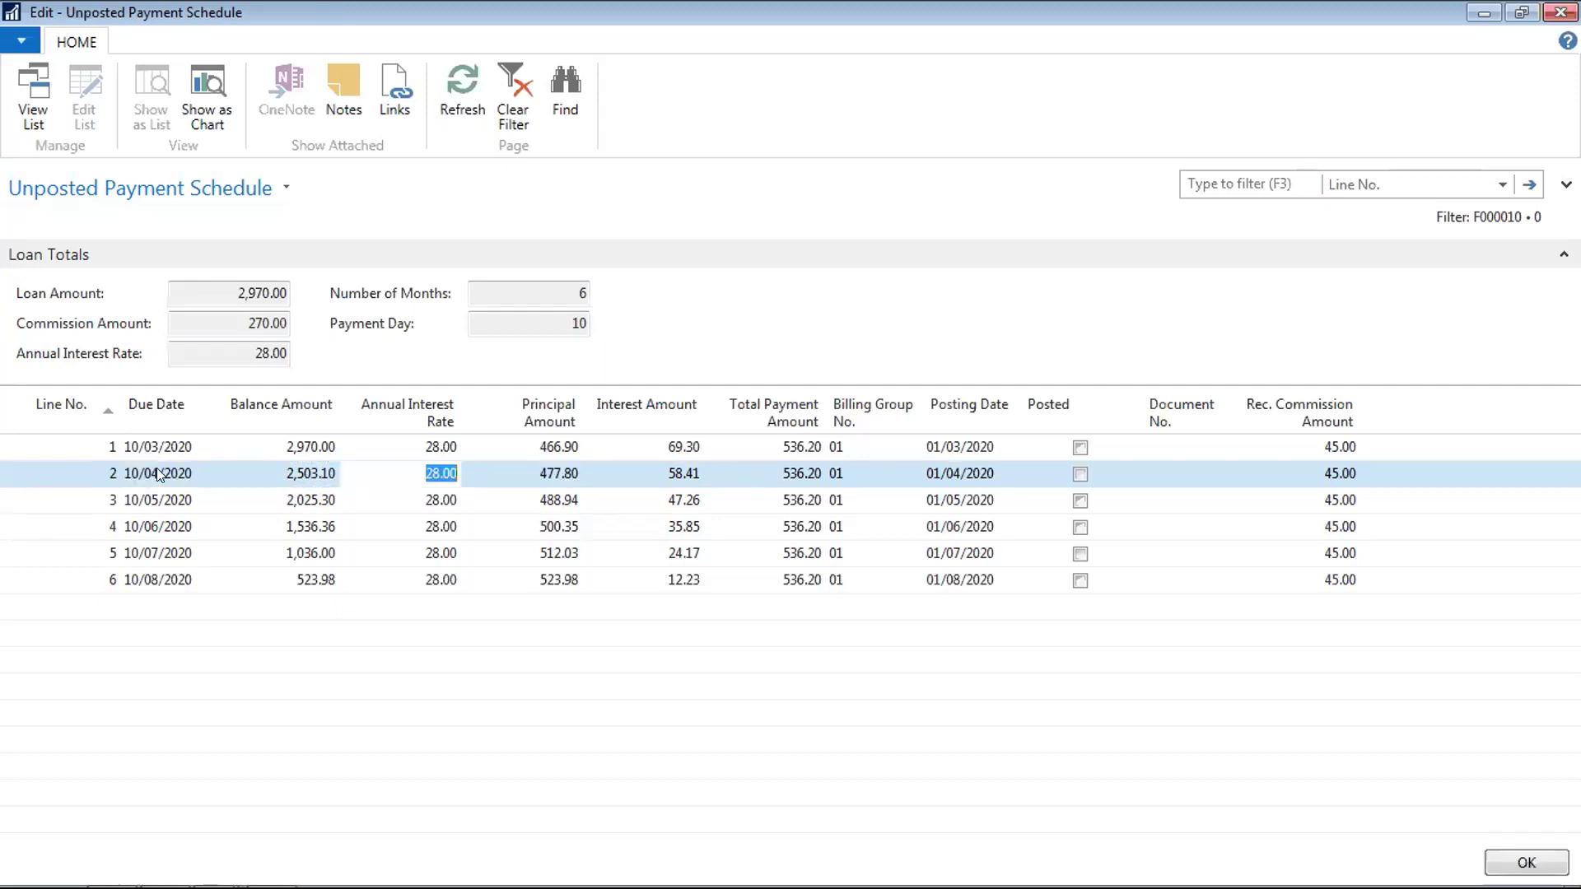
key("Left")
key("Down")
key("Up")
key("Right")
key("Right")
key("Right")
key("Right")
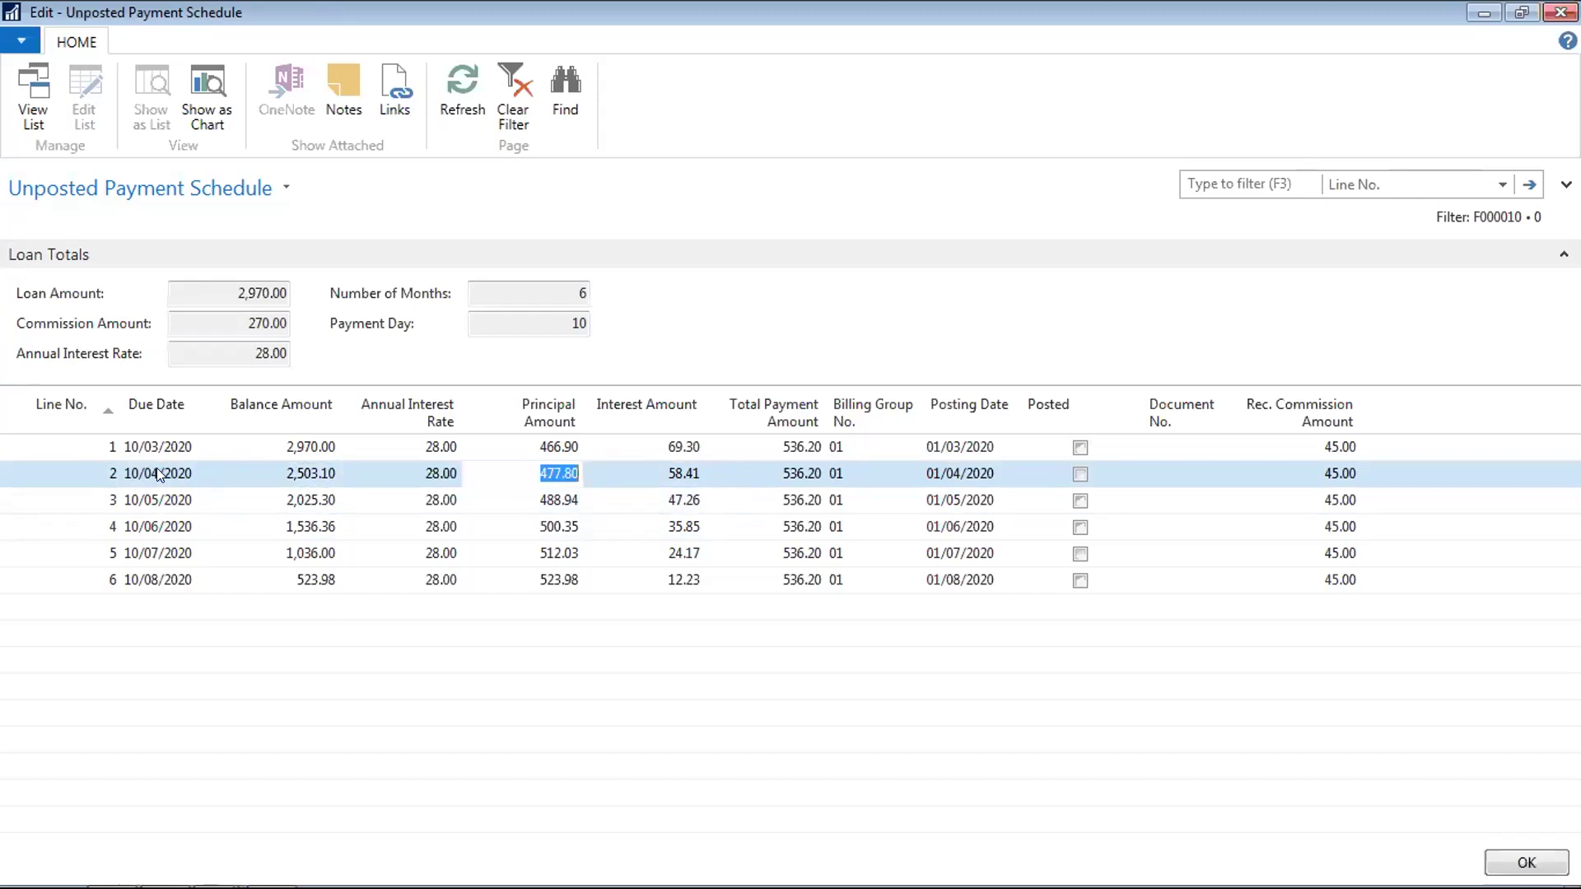
key("Up")
key("Down")
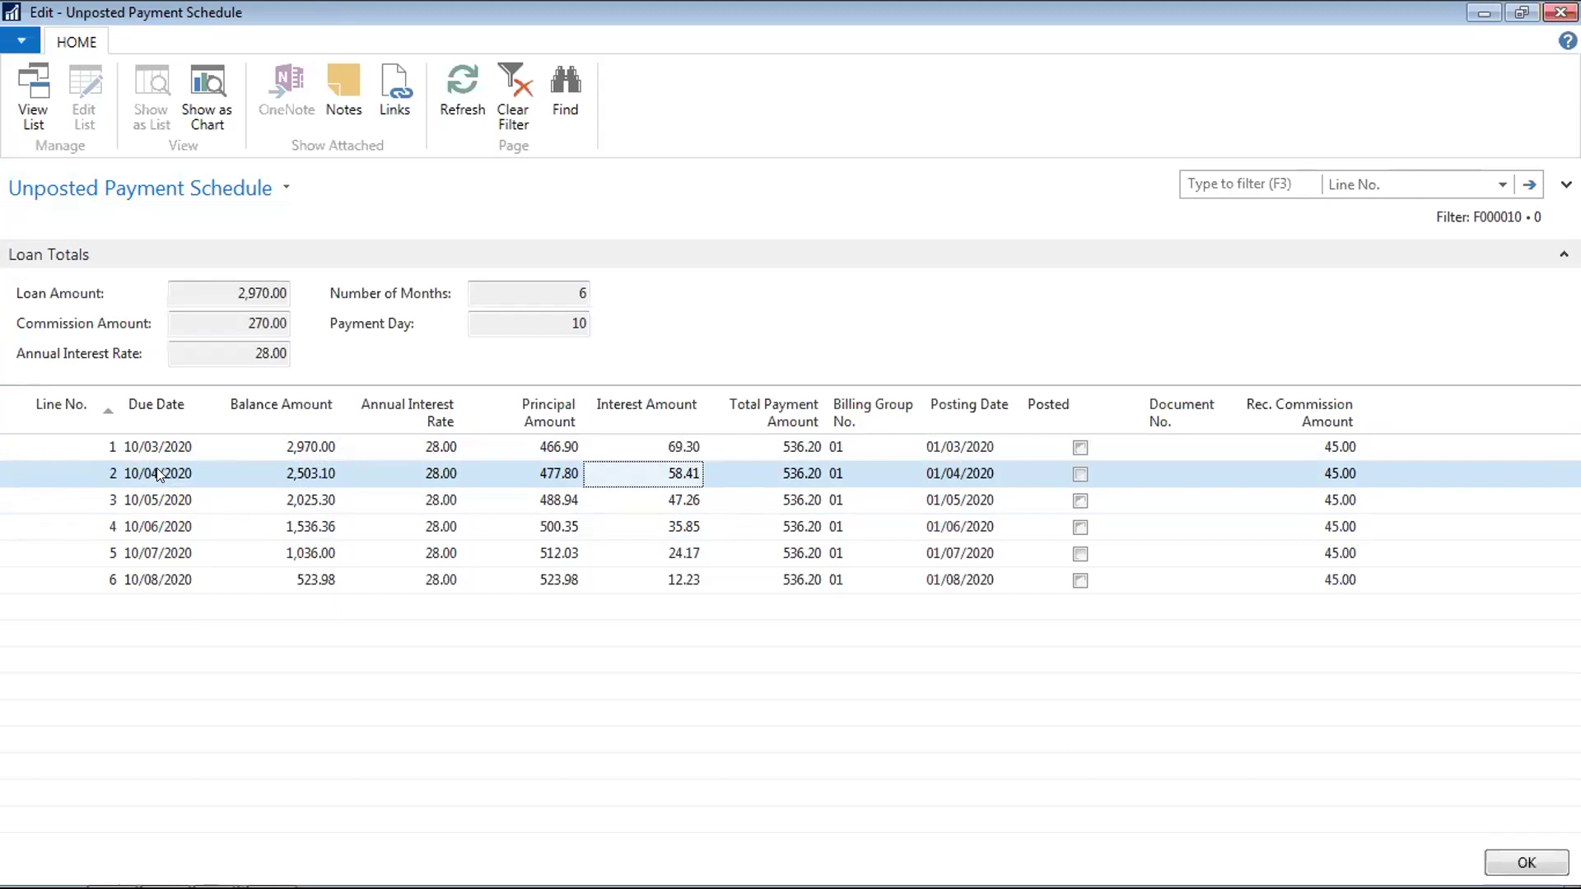
key("Up")
key("Down")
key("Left")
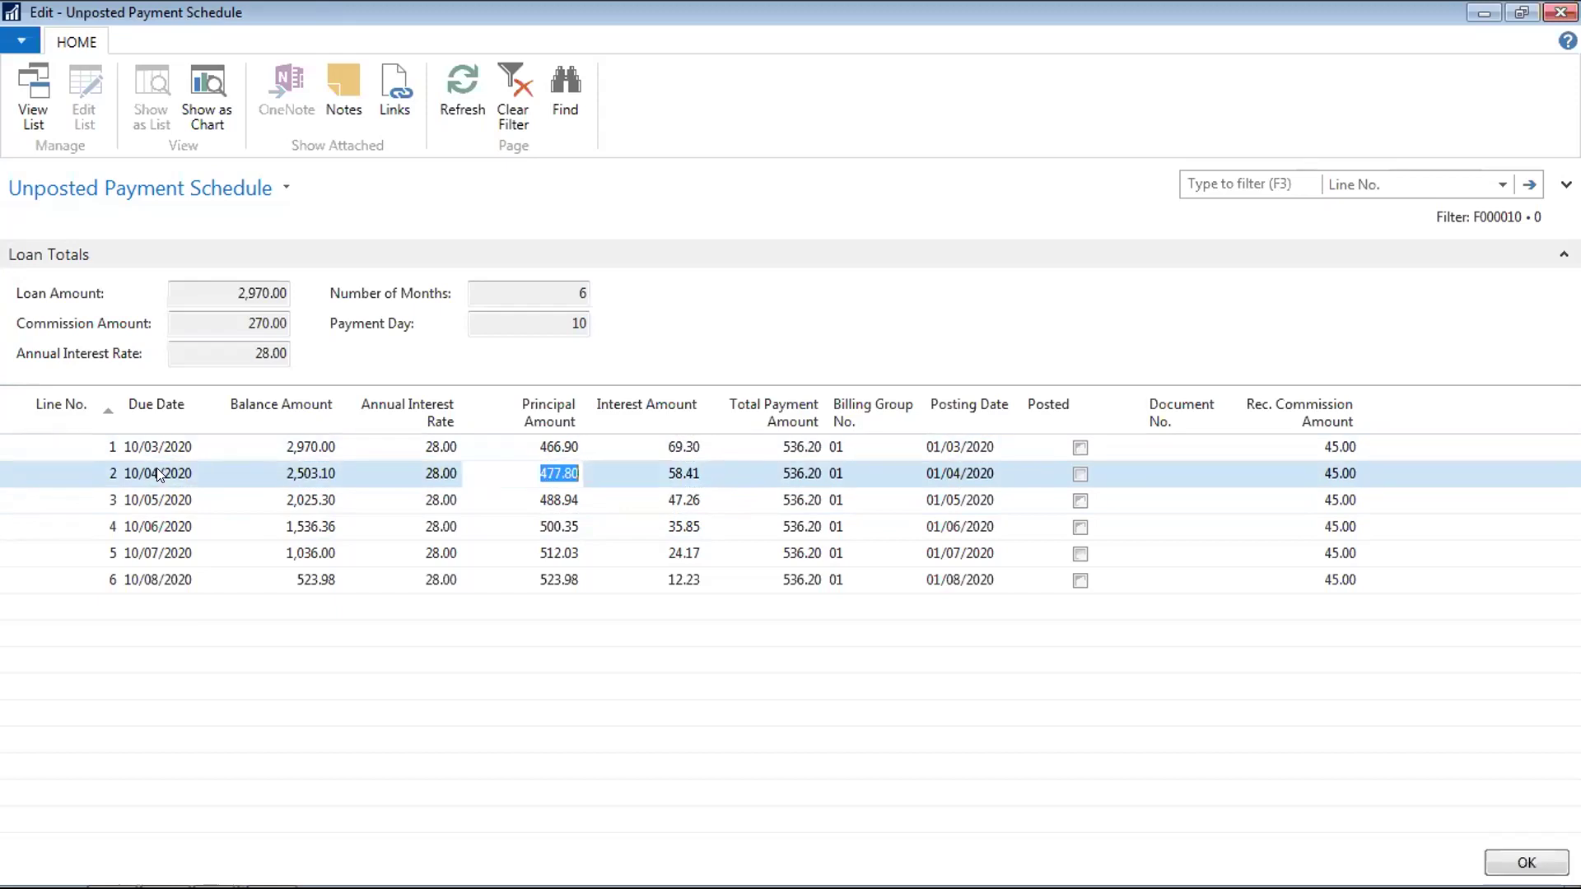
key("Left")
key("Up")
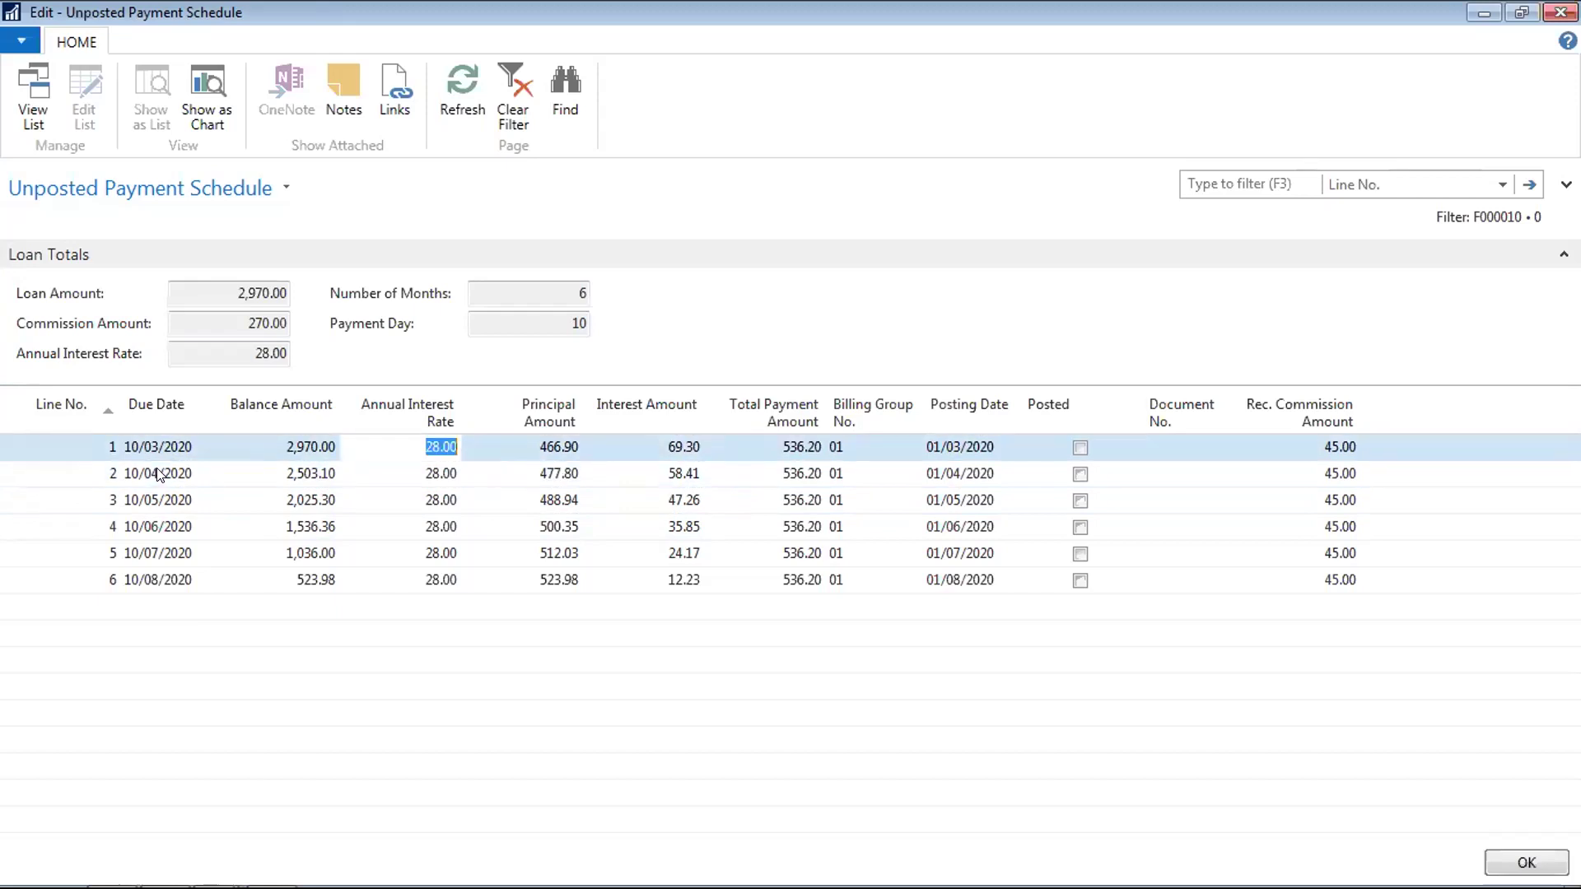
key("Down")
key("Left")
key("Left")
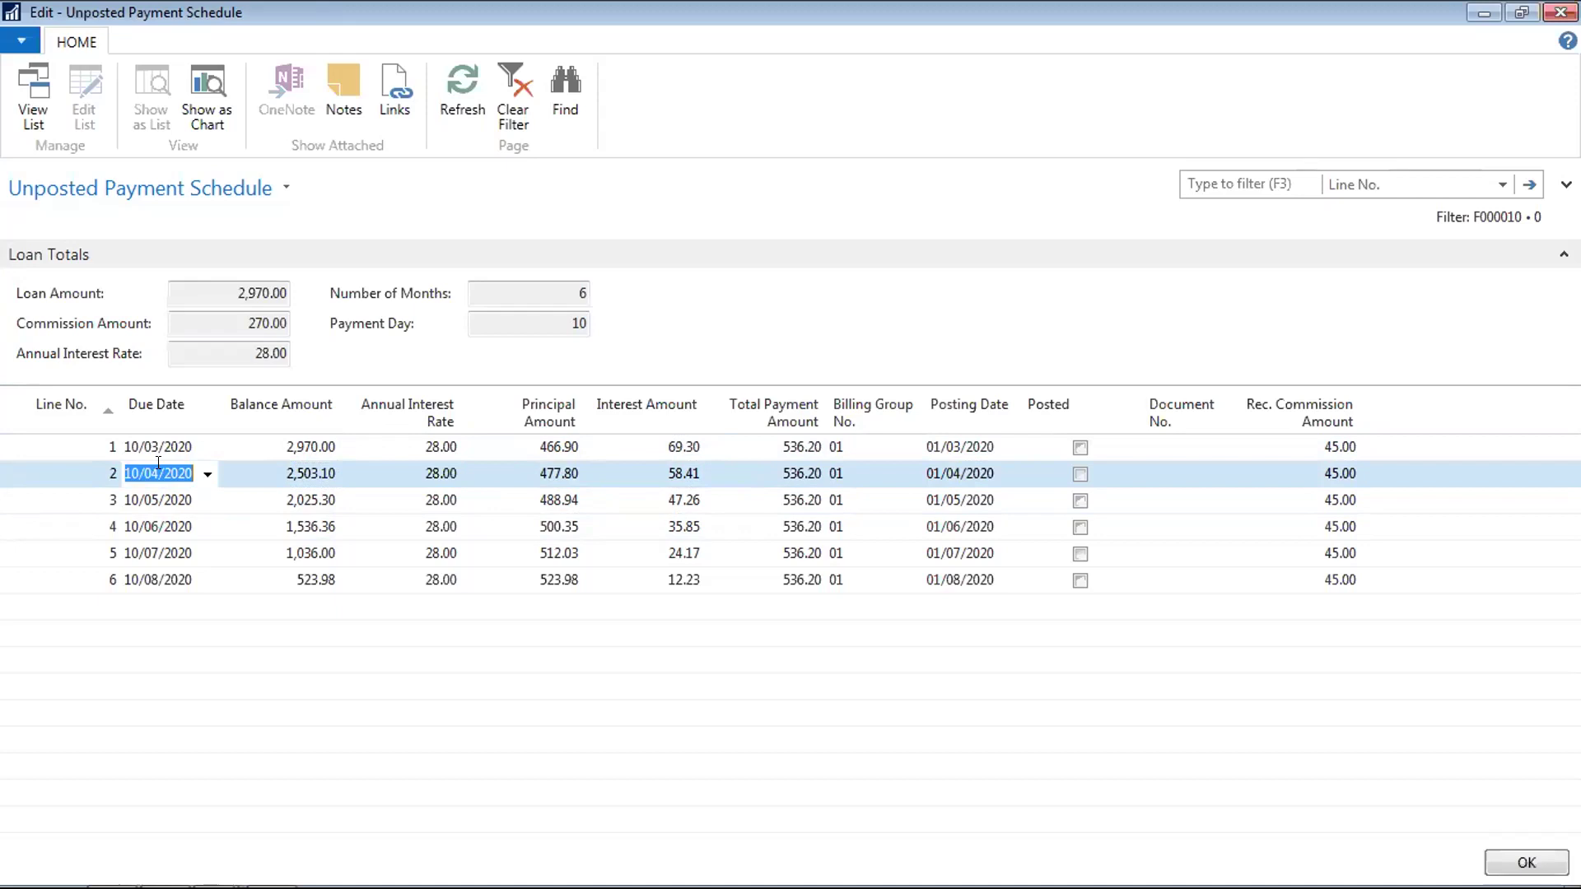
Change payment line 1's due date to 10/04/2020 by typing 104
key("Up")
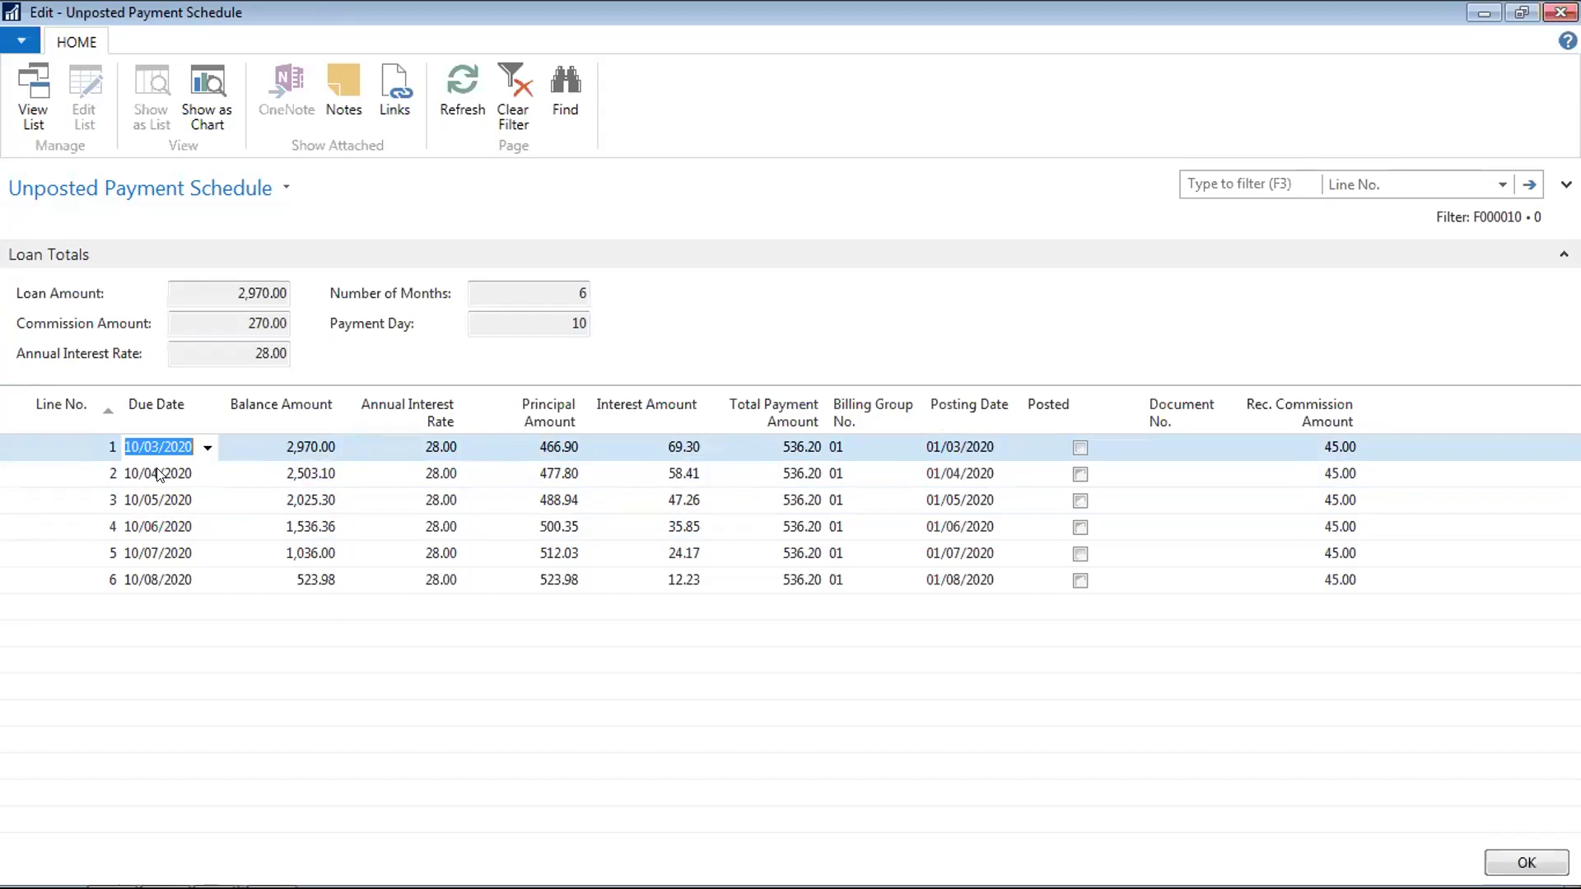
type("104")
key("Tab")
key("Down")
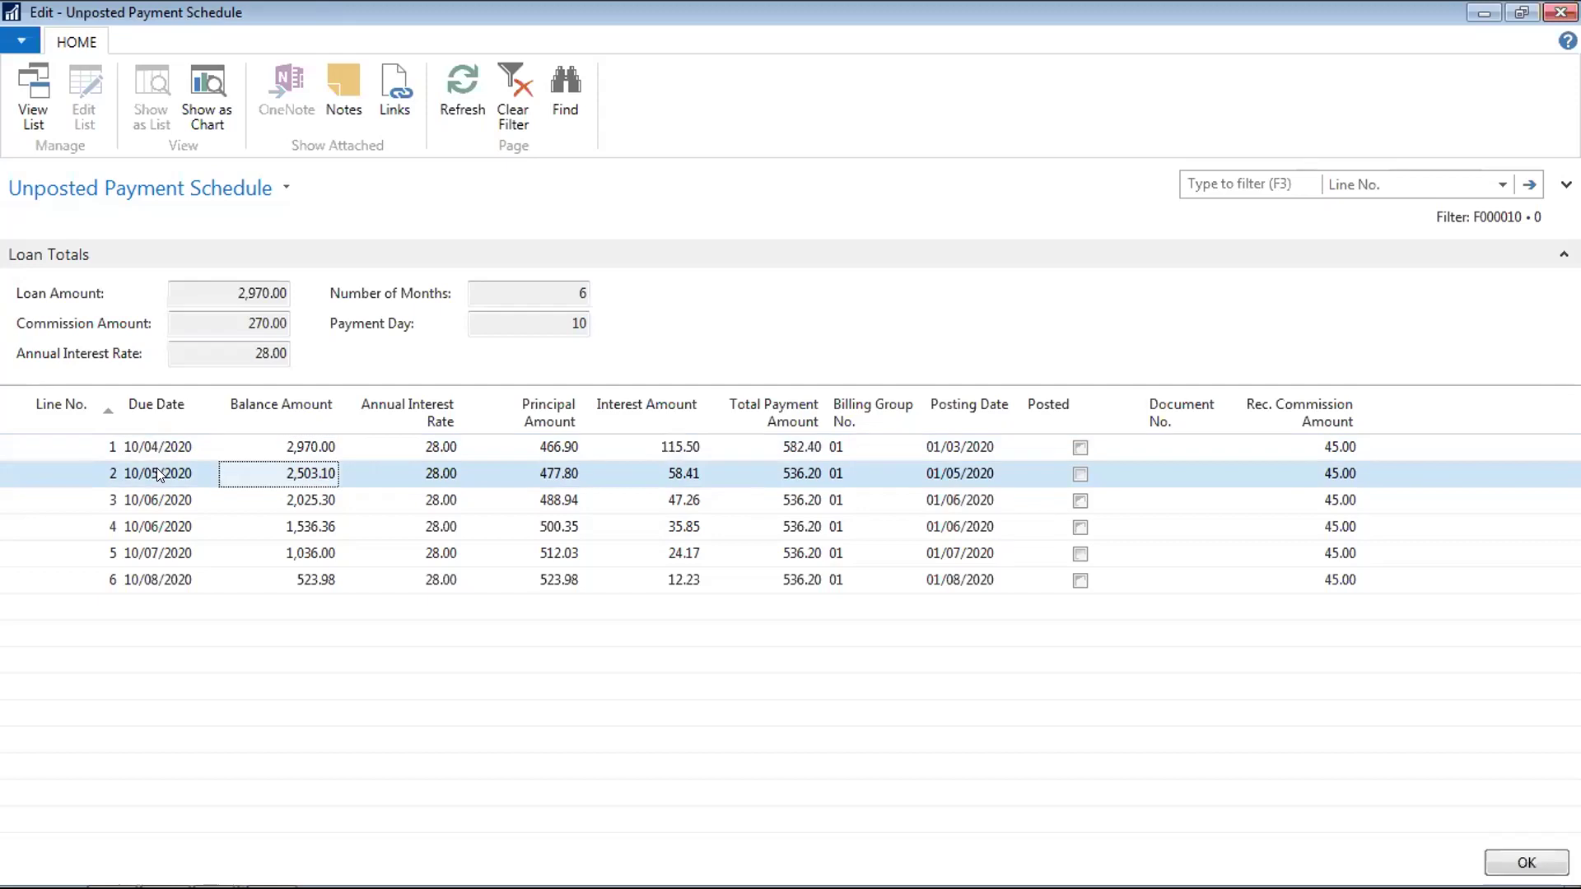
key("Up")
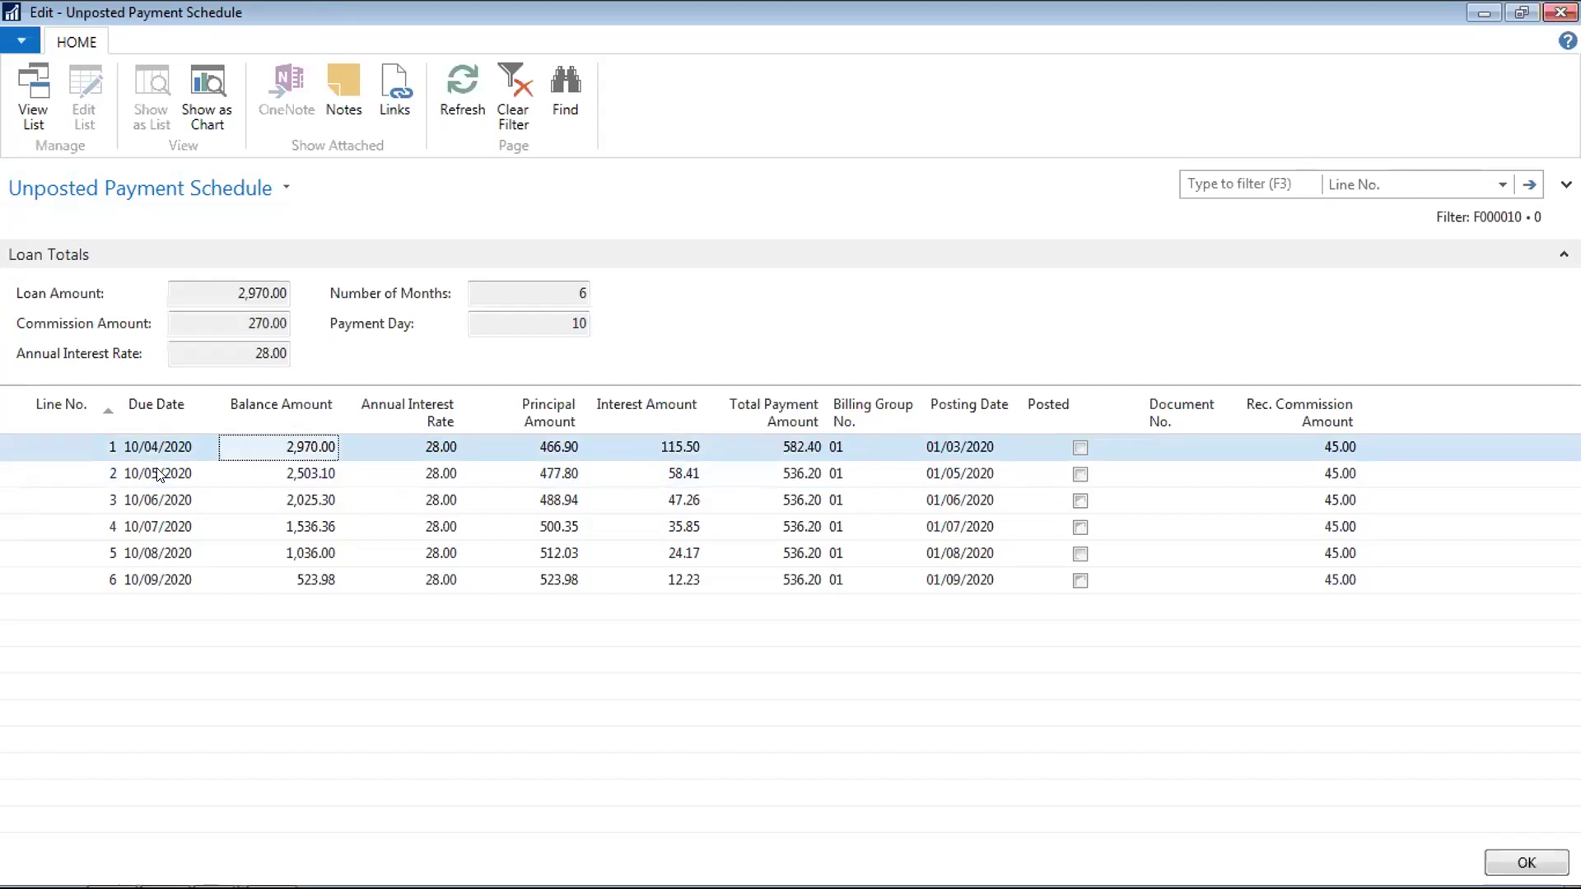
Step through line 1's fields to check the recalculated 115.50 interest and 582.40 payment
left_click(156, 470)
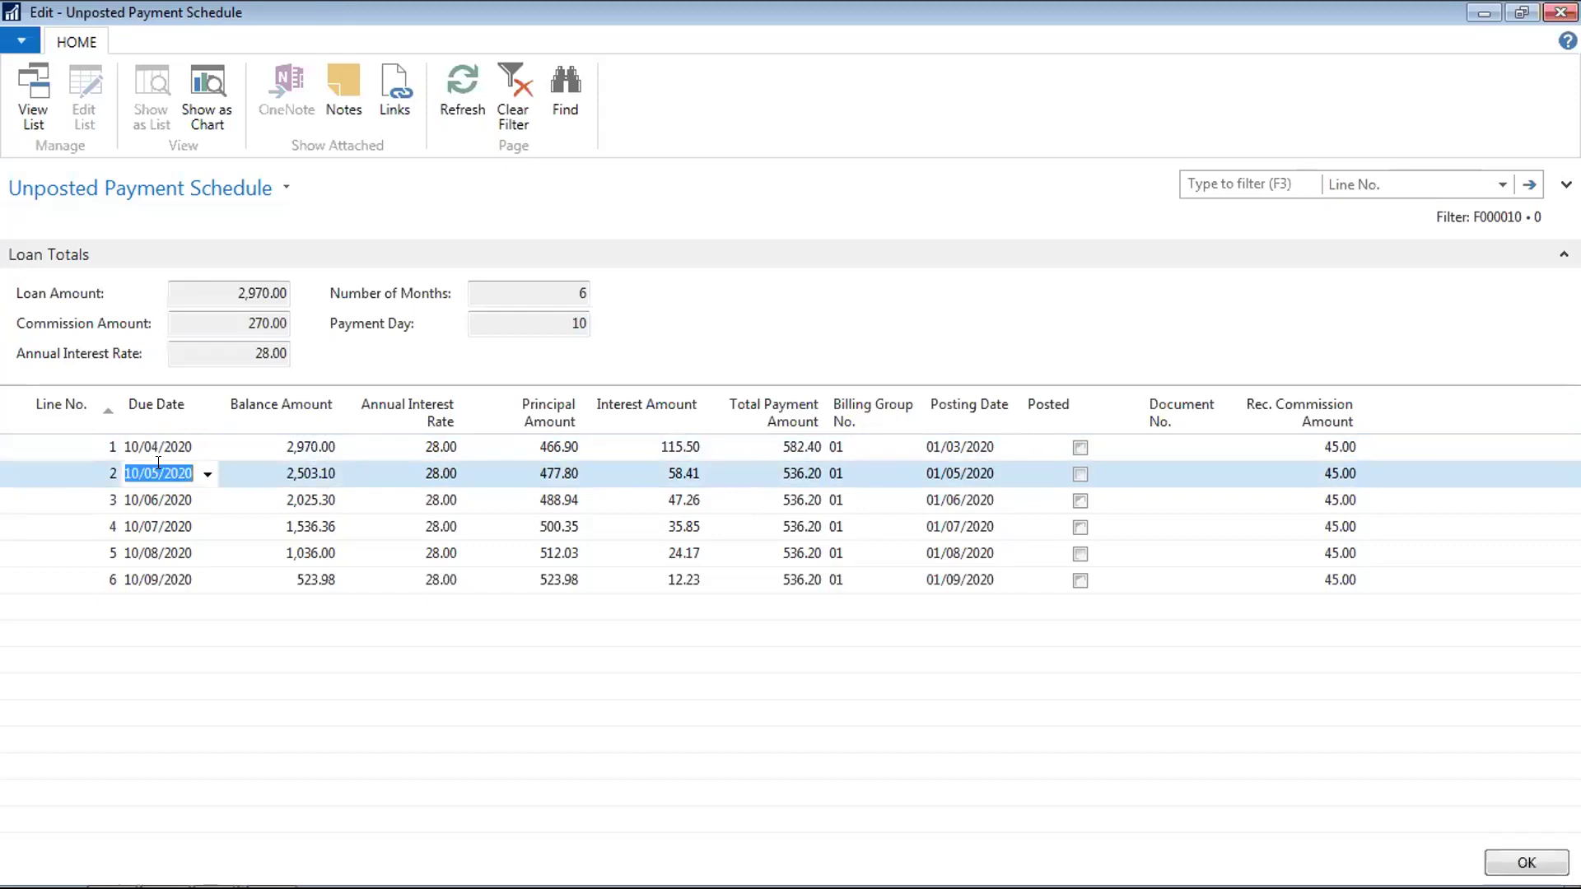
key("Up")
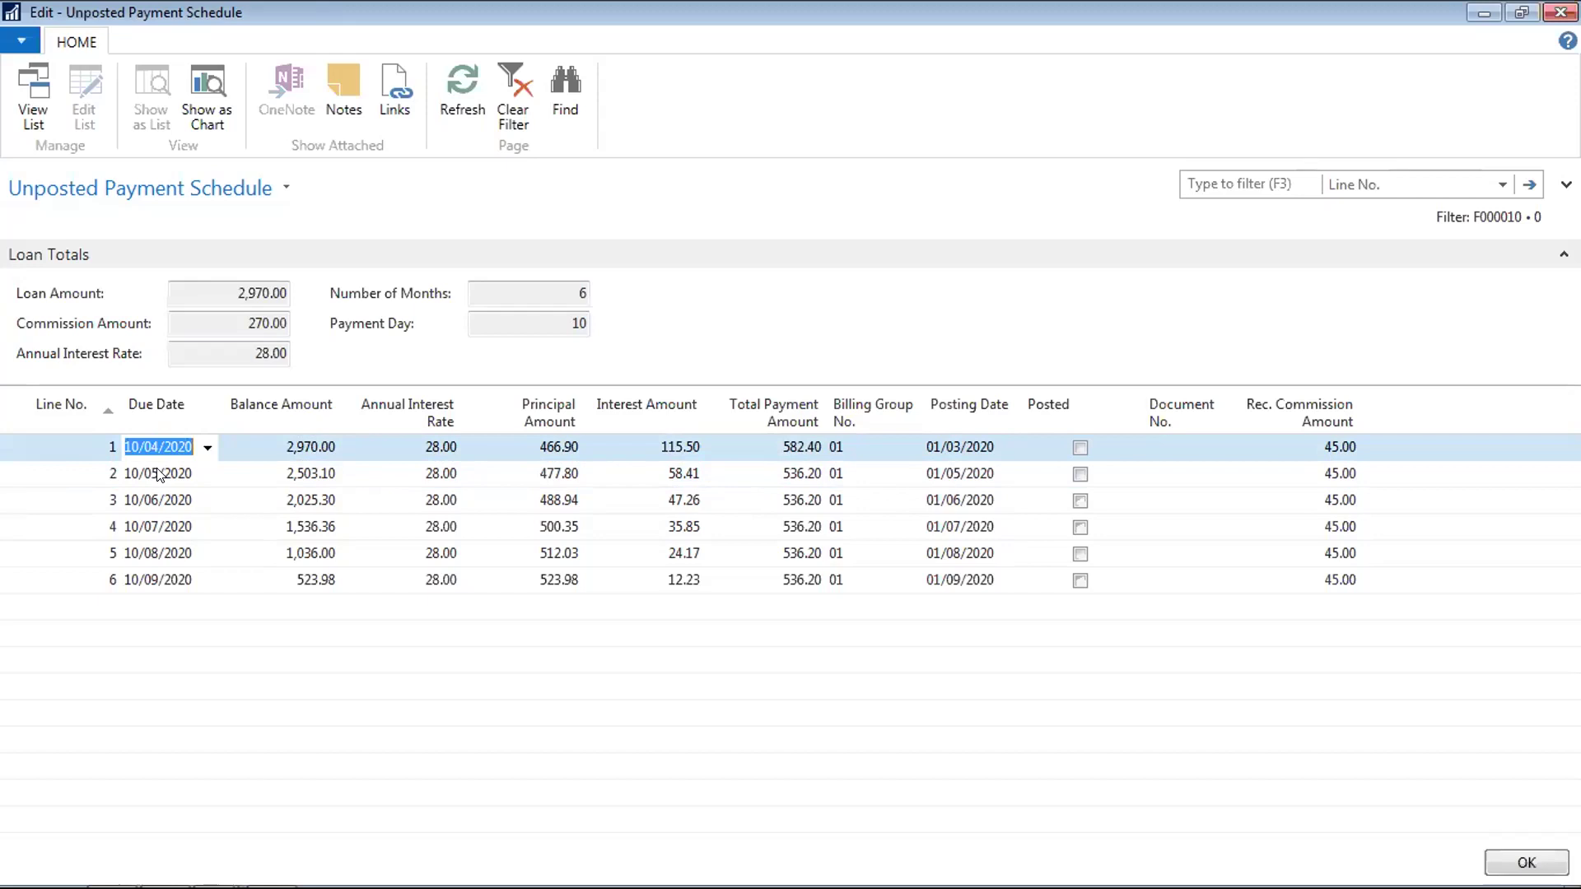
key("Down")
key("Down")
key("Down")
key("Down")
key("Up")
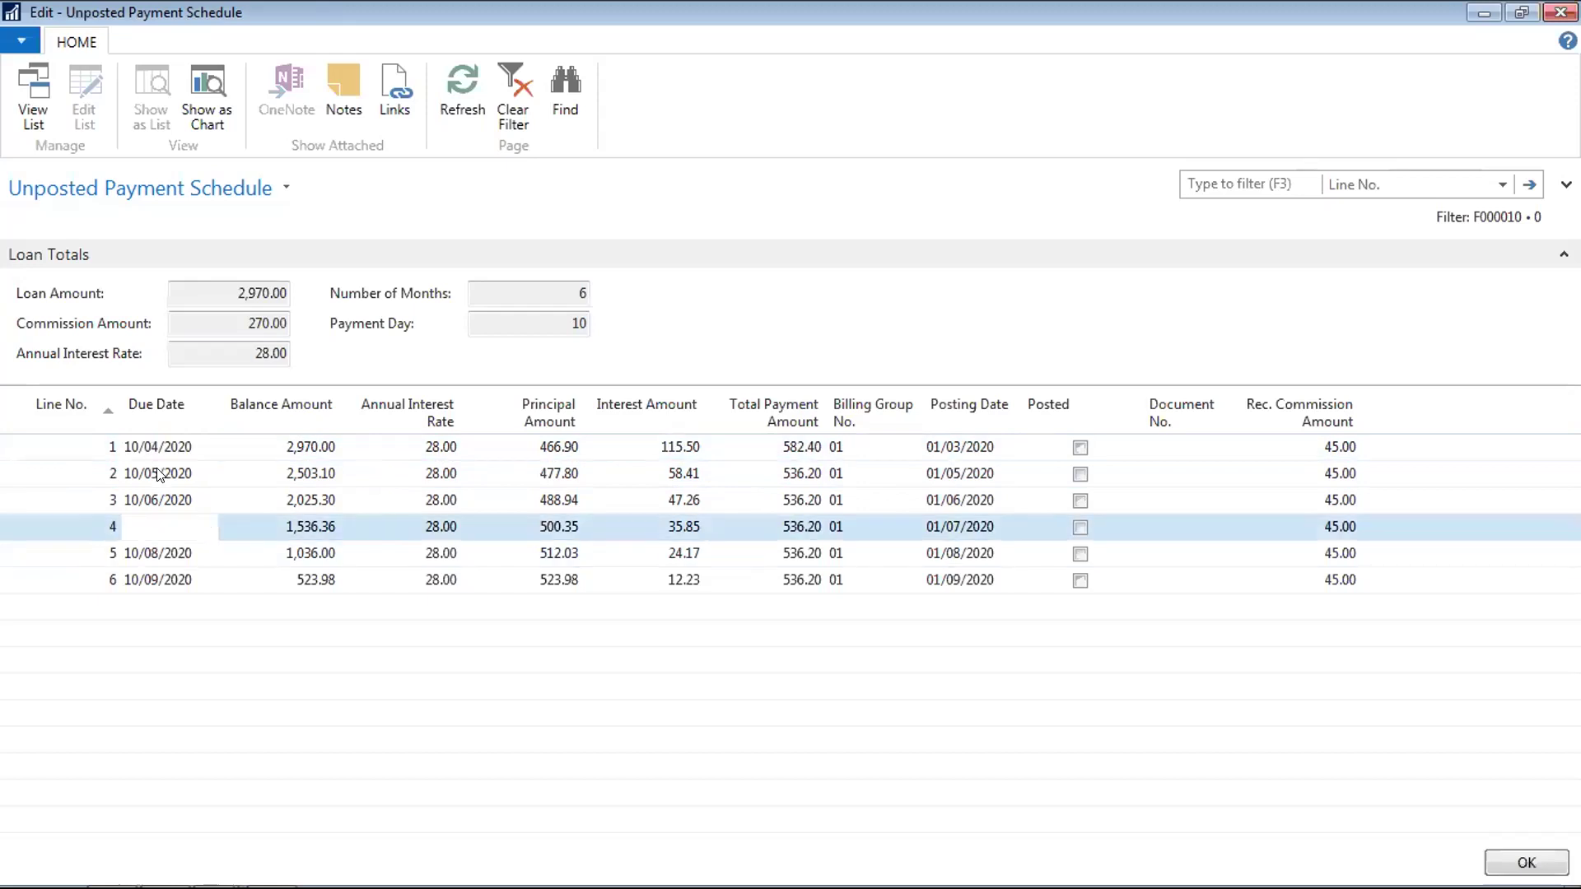
key("Up")
key("Up")
key("Up")
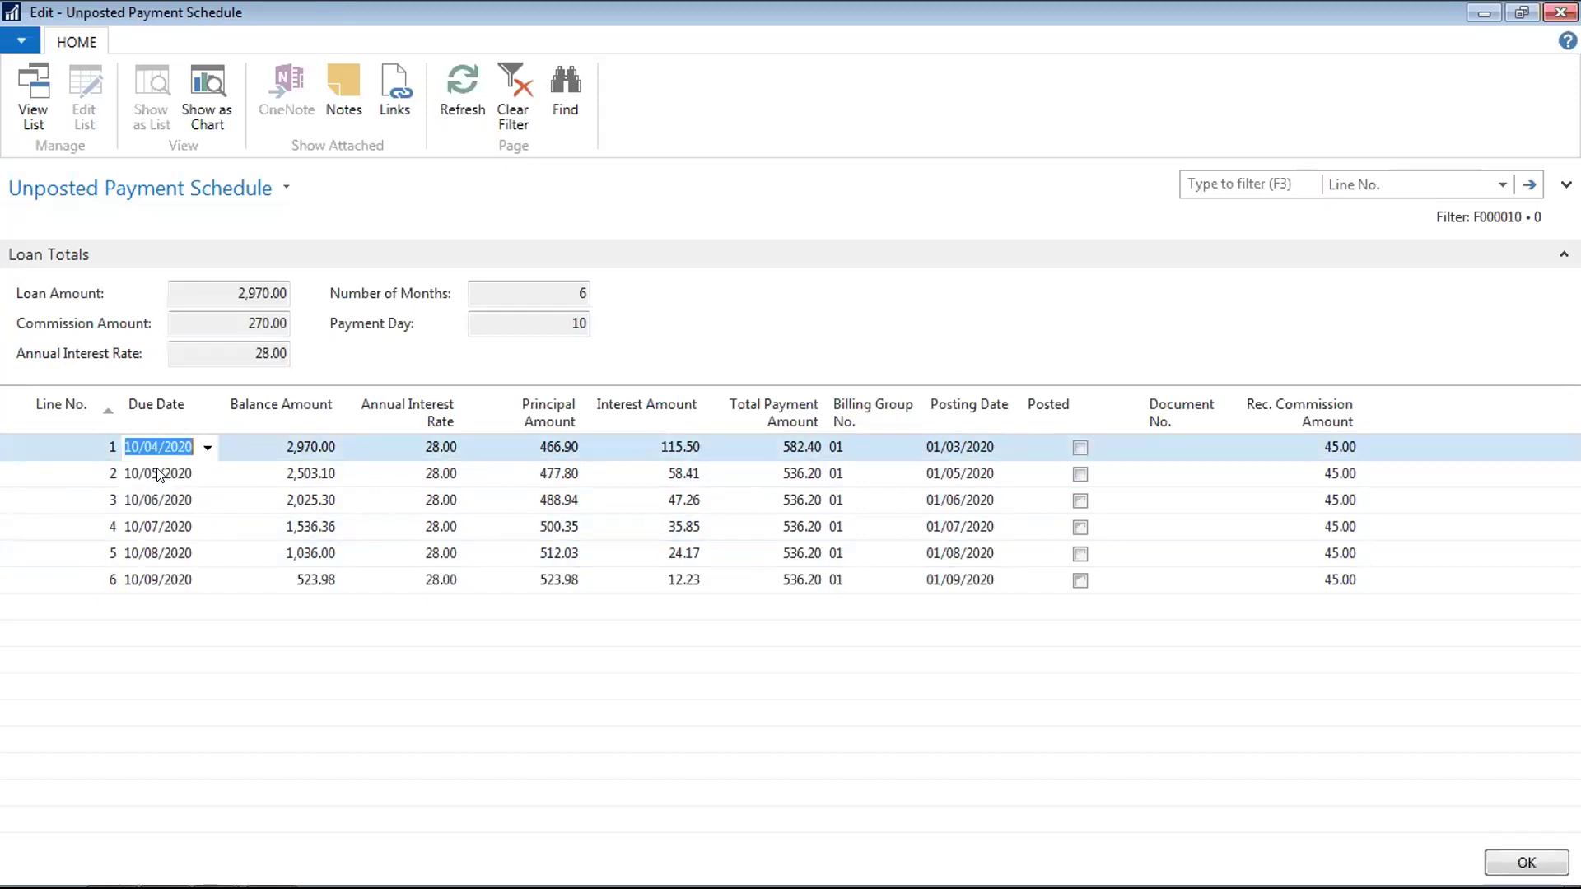
key("Tab")
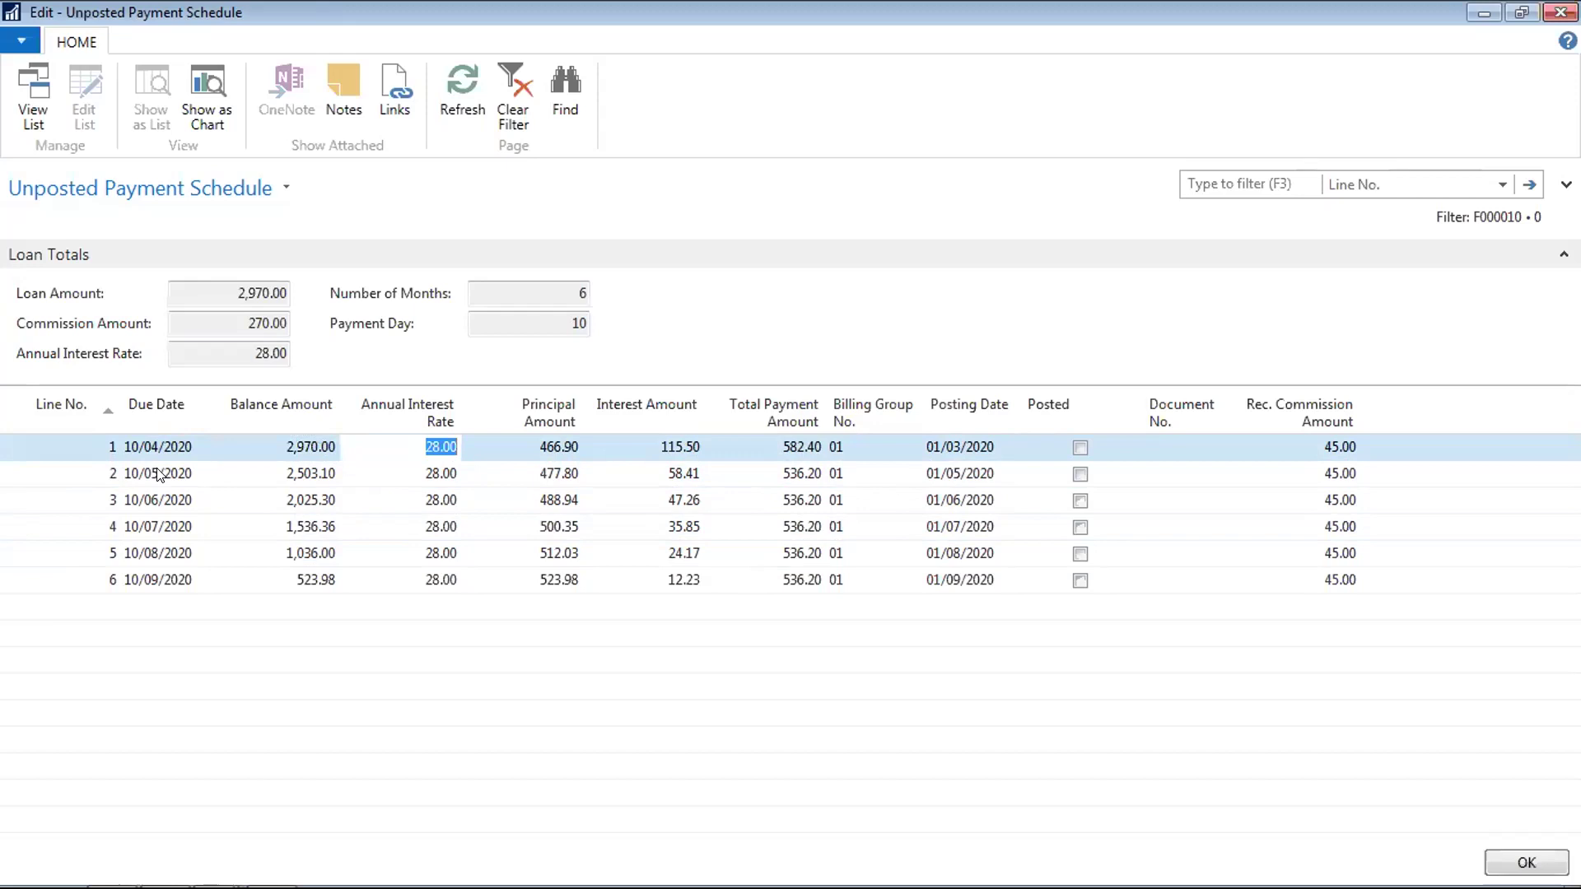
key("Left")
key("Right")
key("Right")
key("Right")
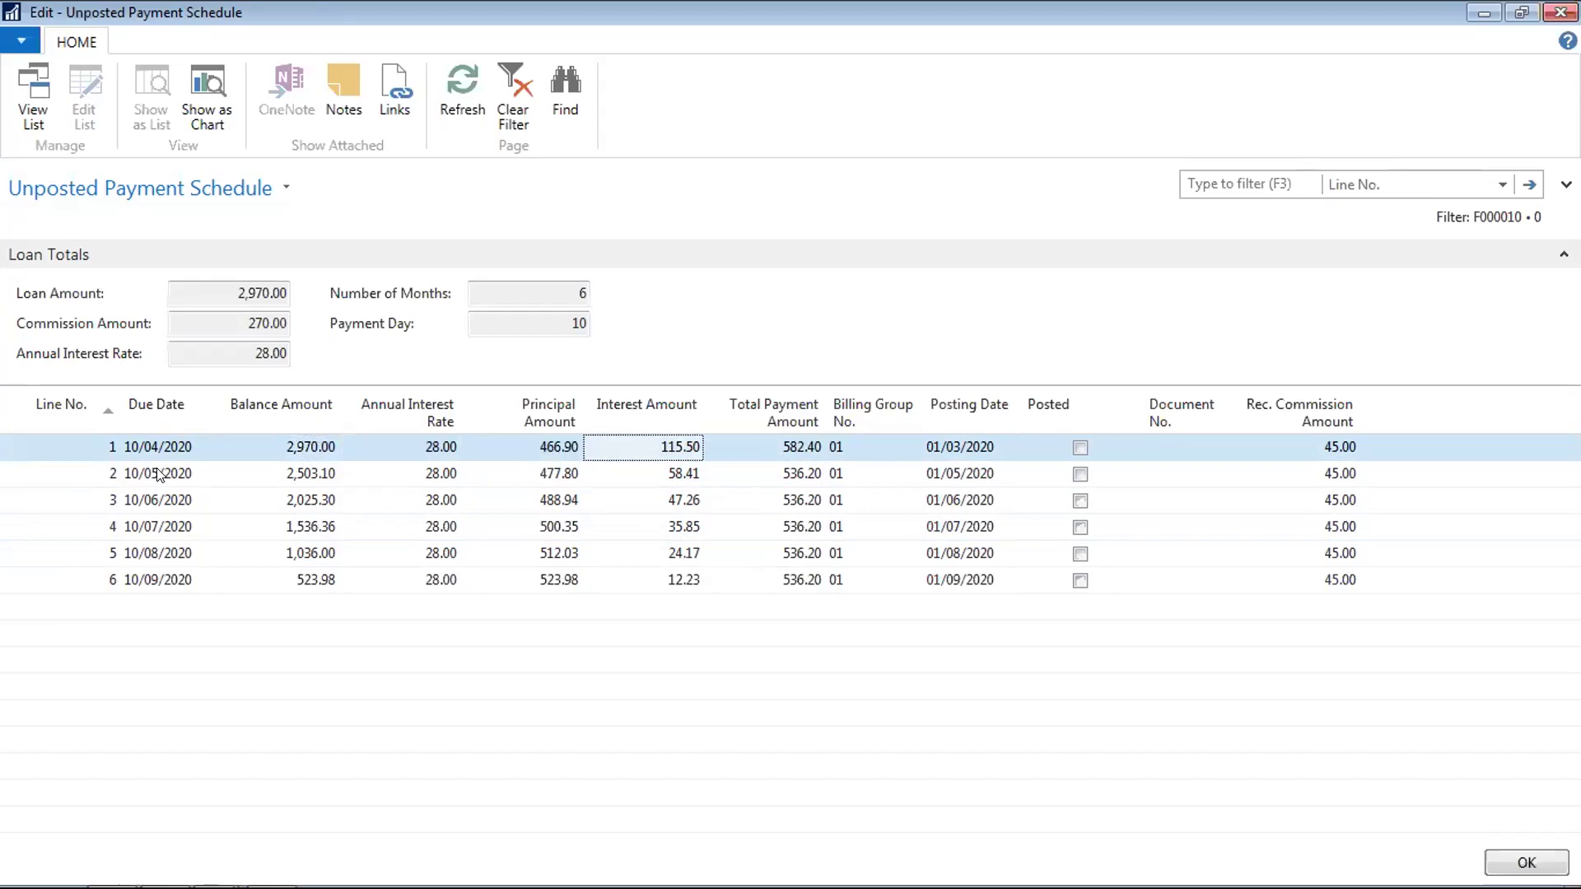
key("Tab")
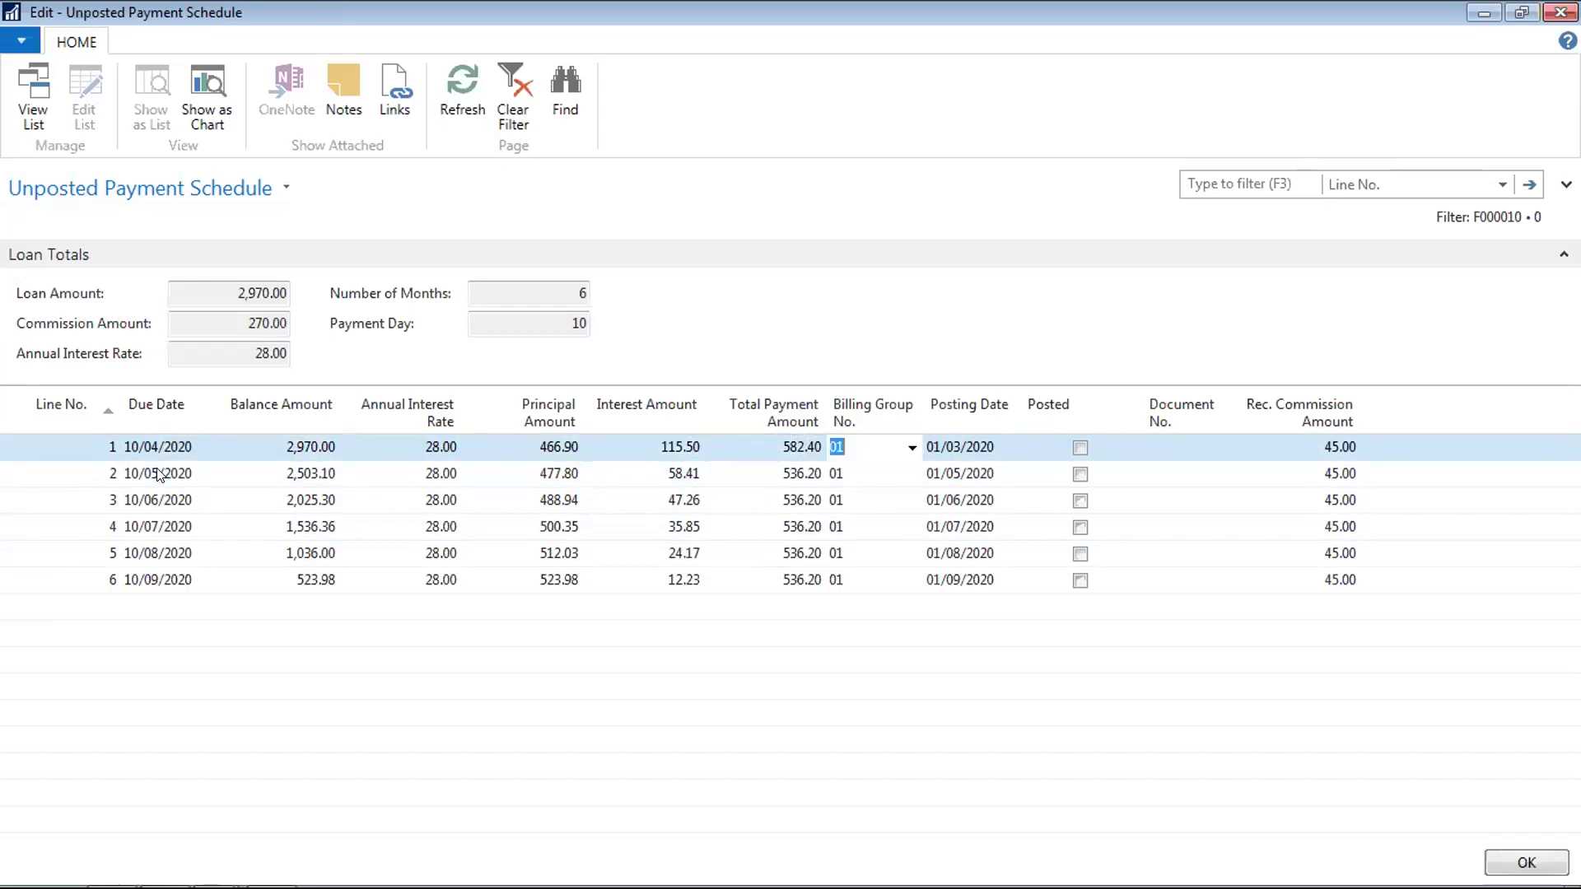
key("Tab")
key("shift+Tab")
key("shift+Tab")
key("shift+Tab")
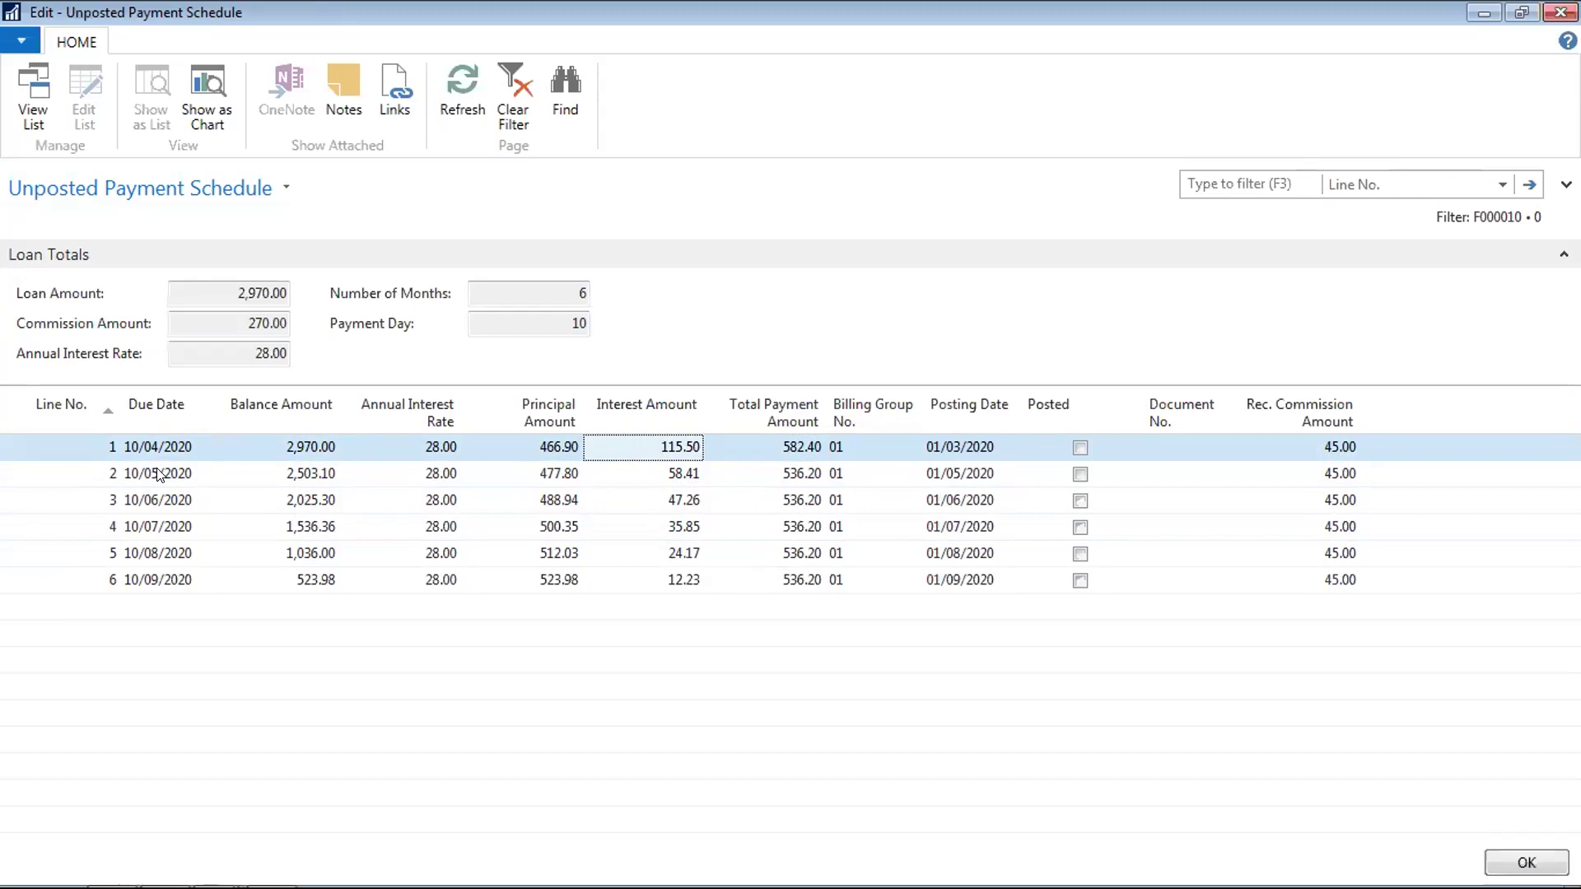
key("Down")
key("Up")
key("Left")
key("Left")
key("Left")
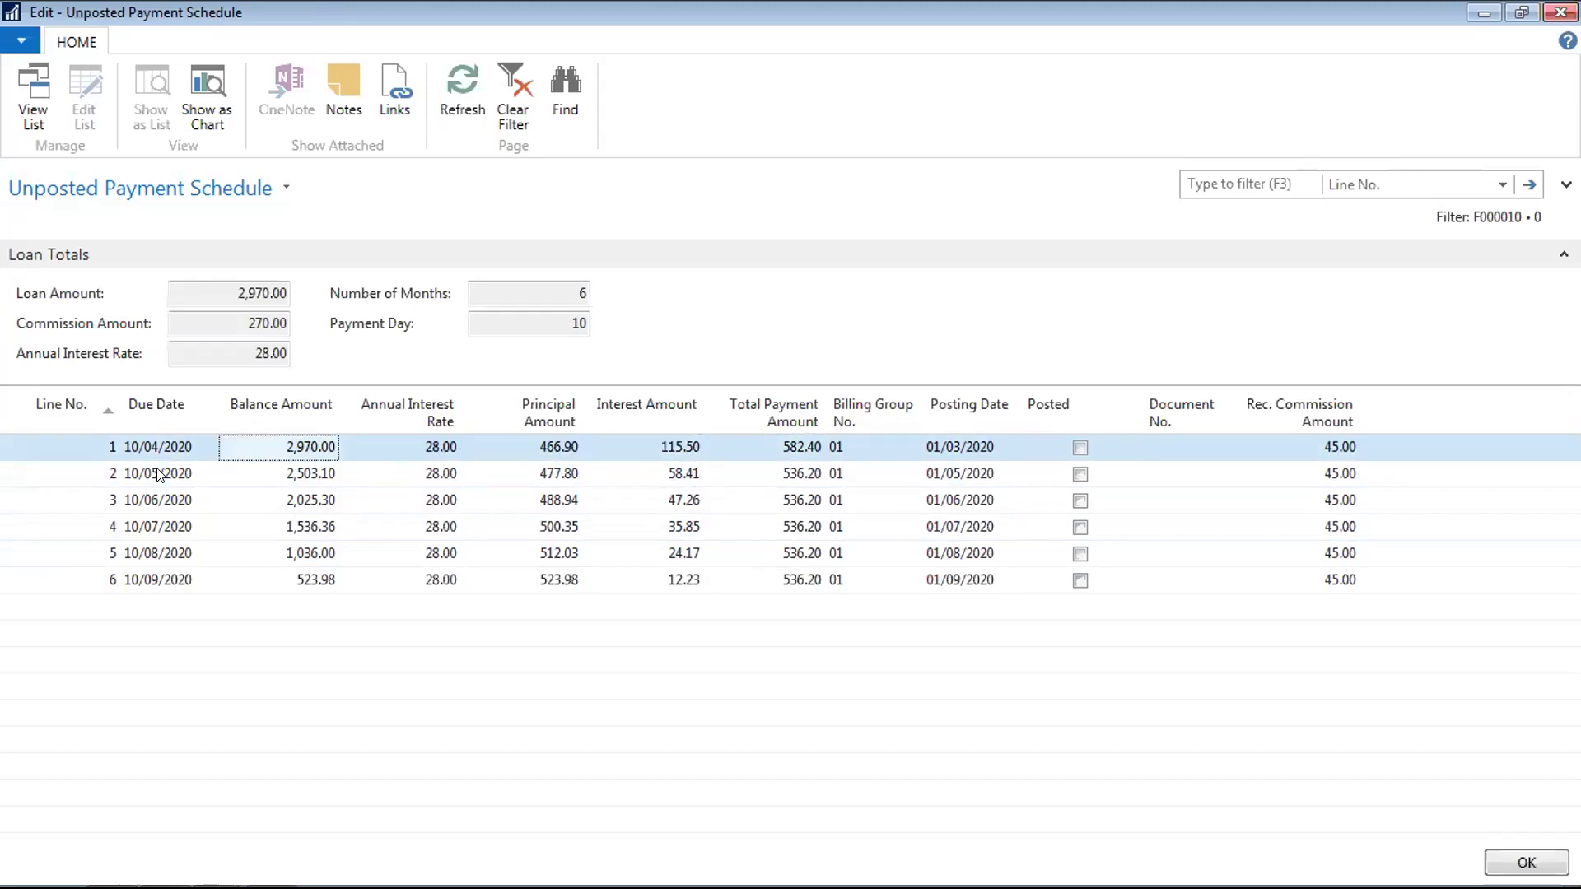
key("Down")
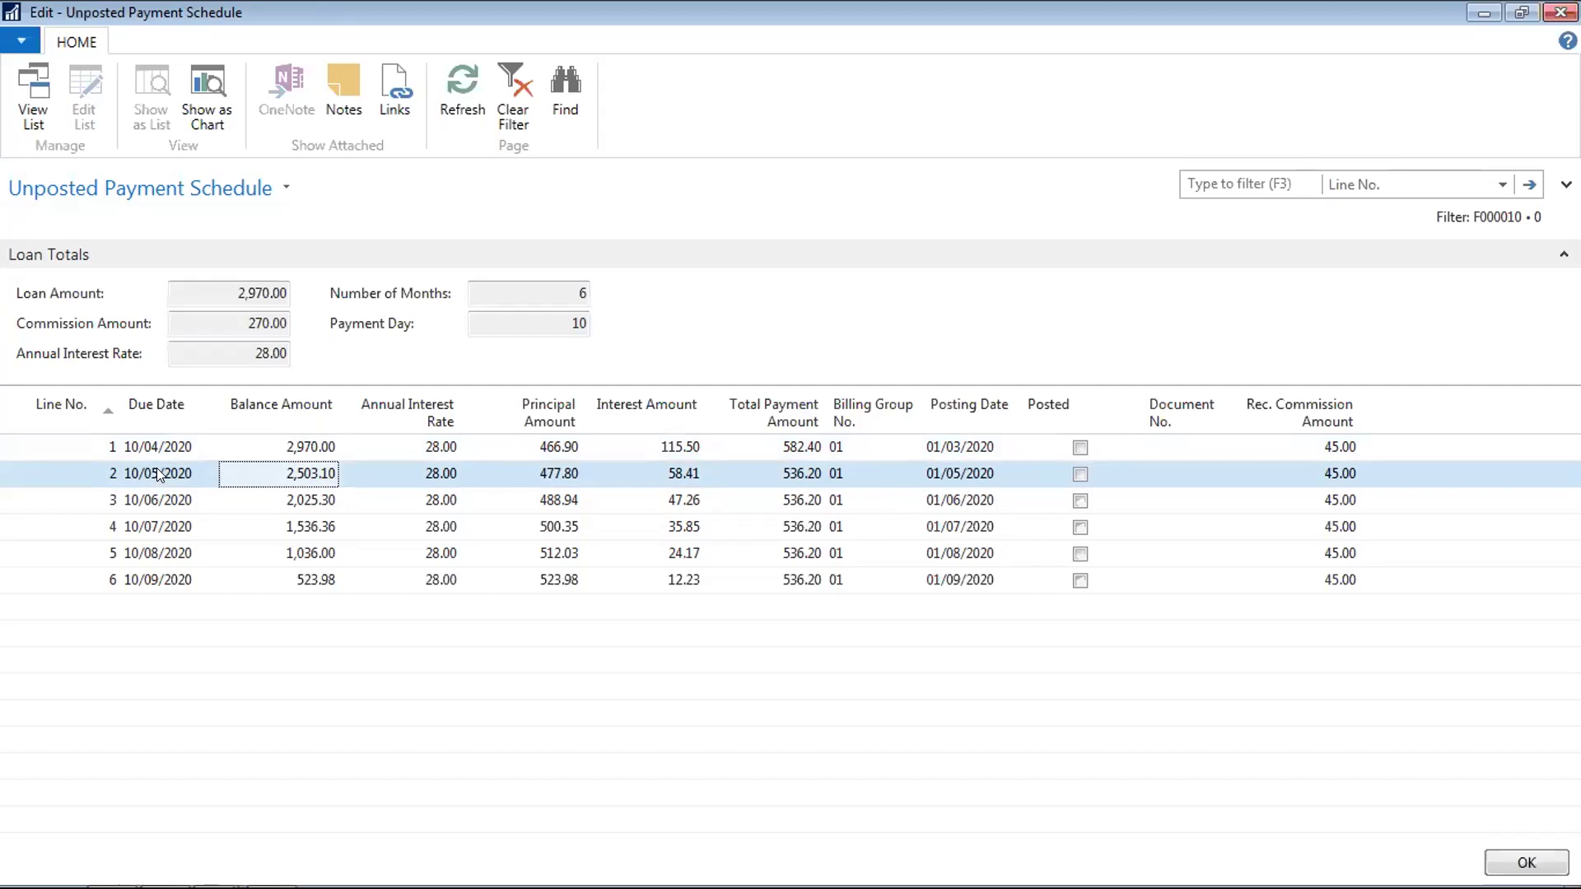
Delete the month digit 5 from line 2's due date 10/05/2020
left_click(156, 468)
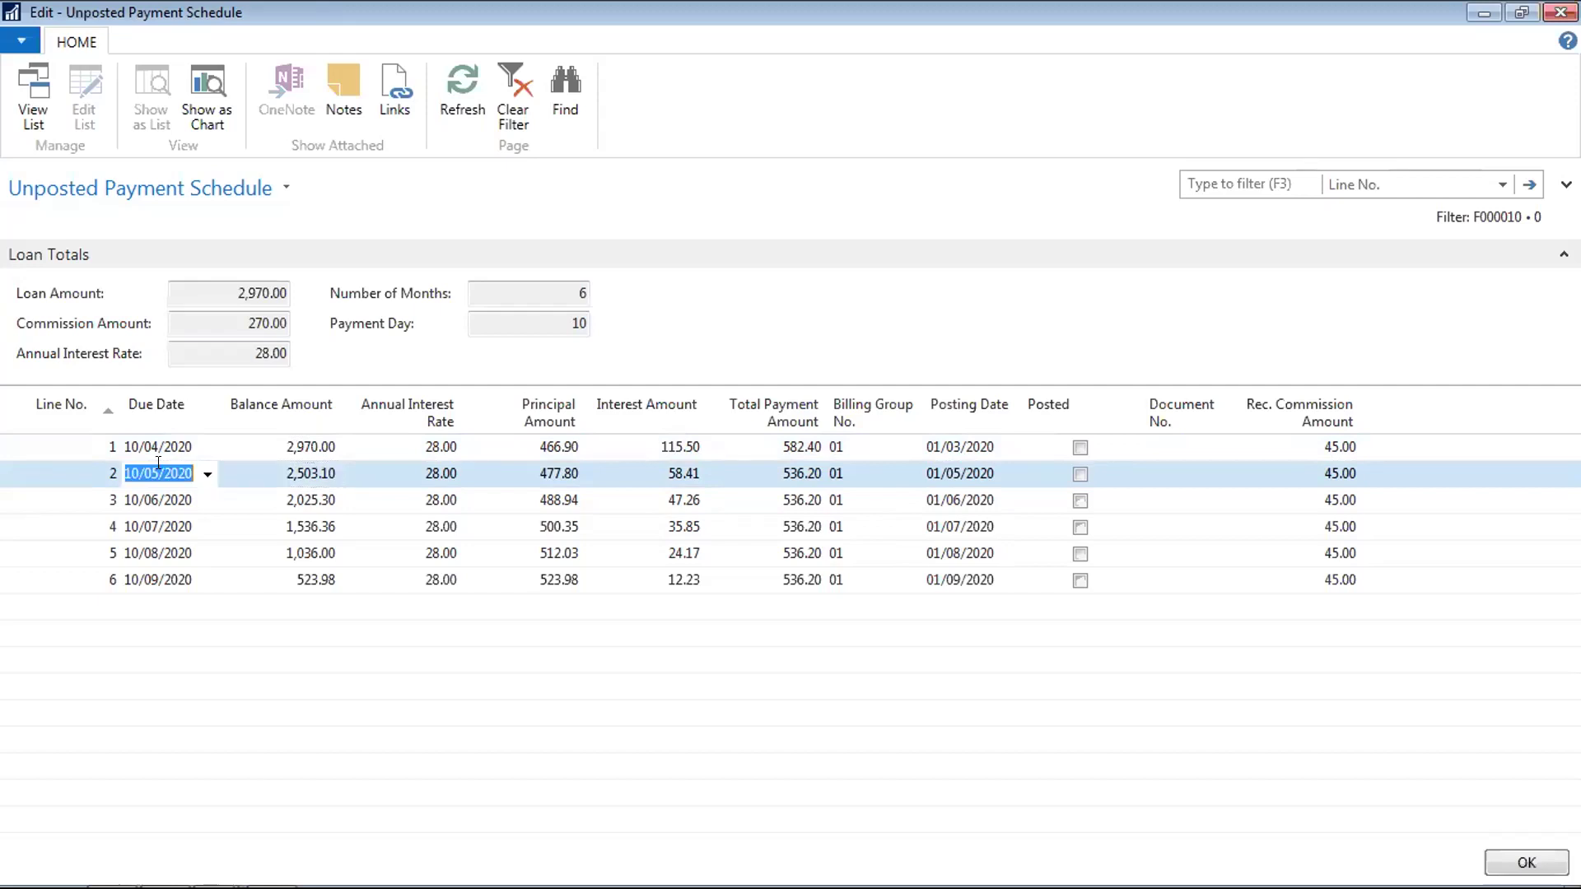
key("Left")
key("Right")
key("Right")
key("Right")
key("Delete")
Confirm line 2's due date and clear the principal amounts on lines 1 and 2
type("7")
key("Tab")
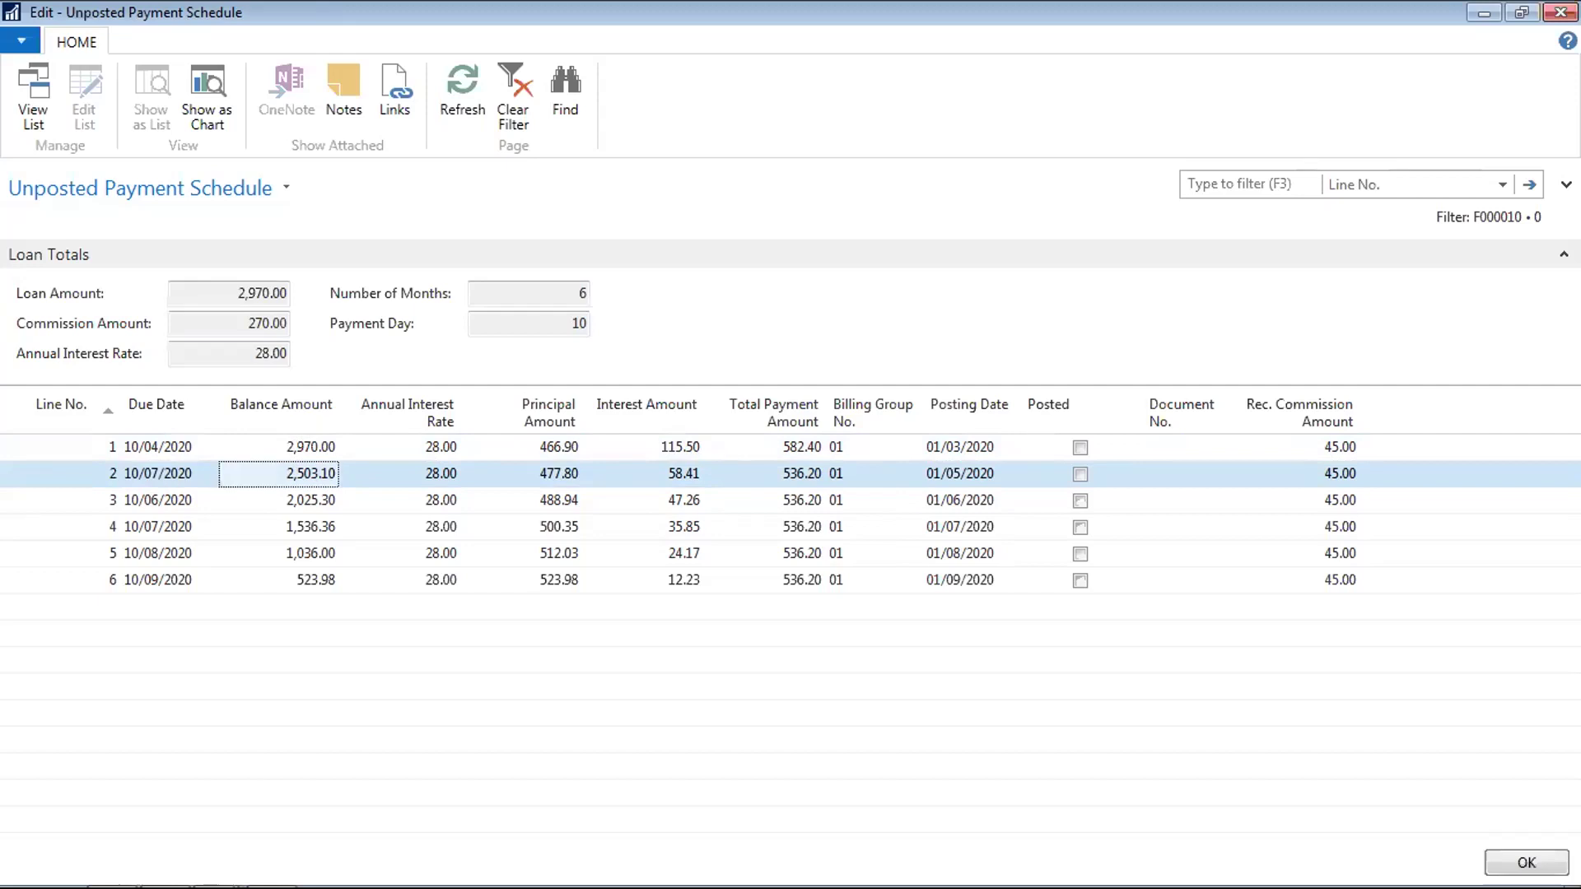
key("Down")
key("Up")
key("Tab")
key("Tab")
key("Up")
key("Delete")
key("Down")
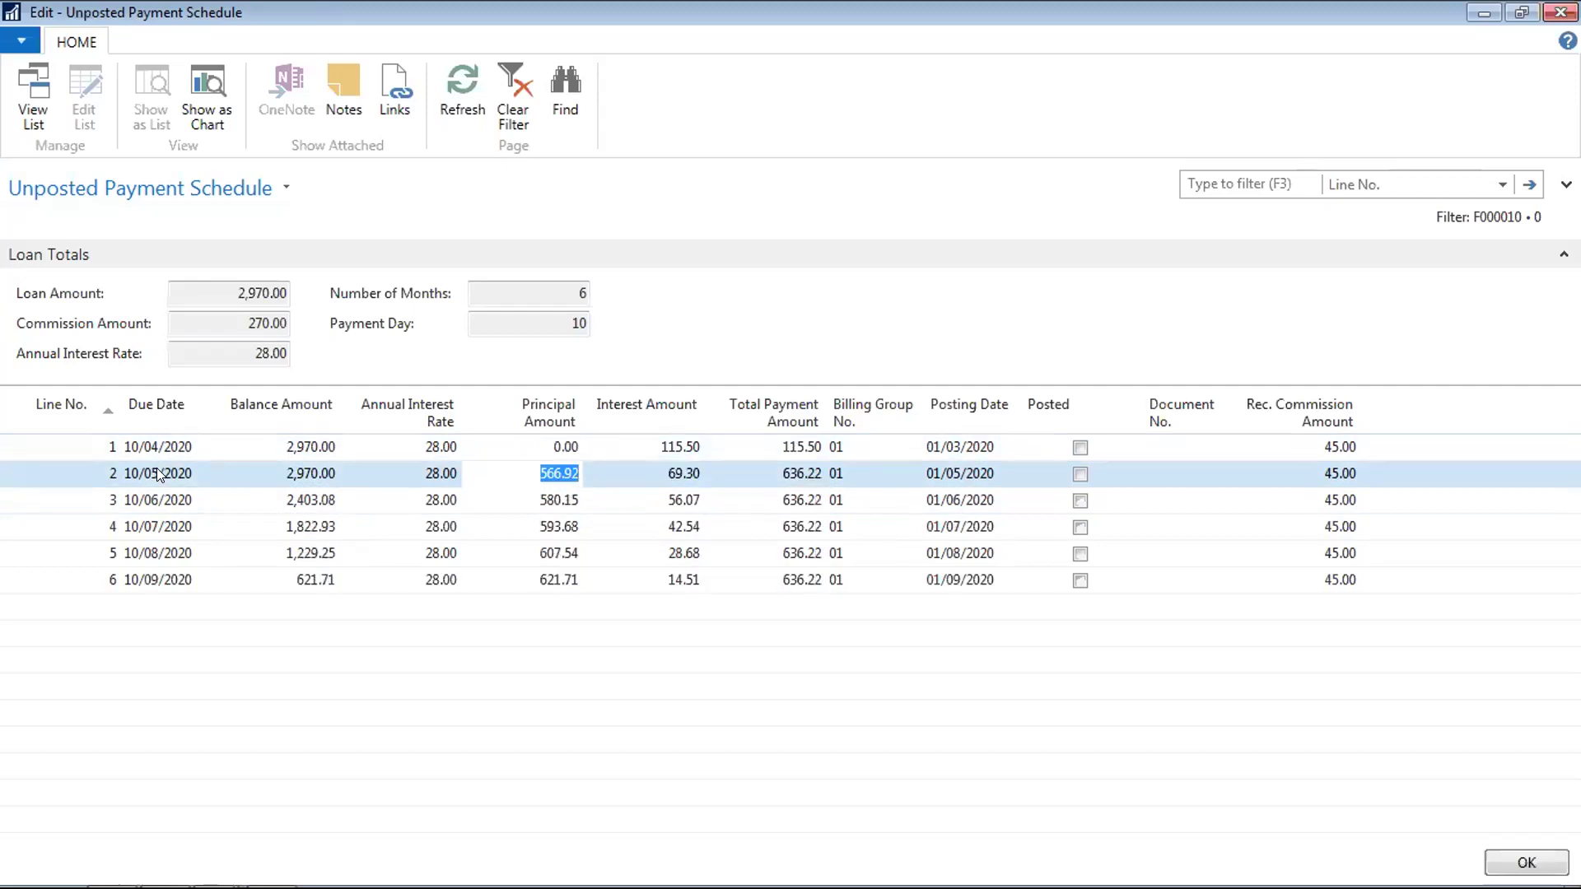
key("Delete")
key("Down")
key("Up")
Change line 2's due date to 10/06/2020 and clear its annual interest rate
left_click(157, 468)
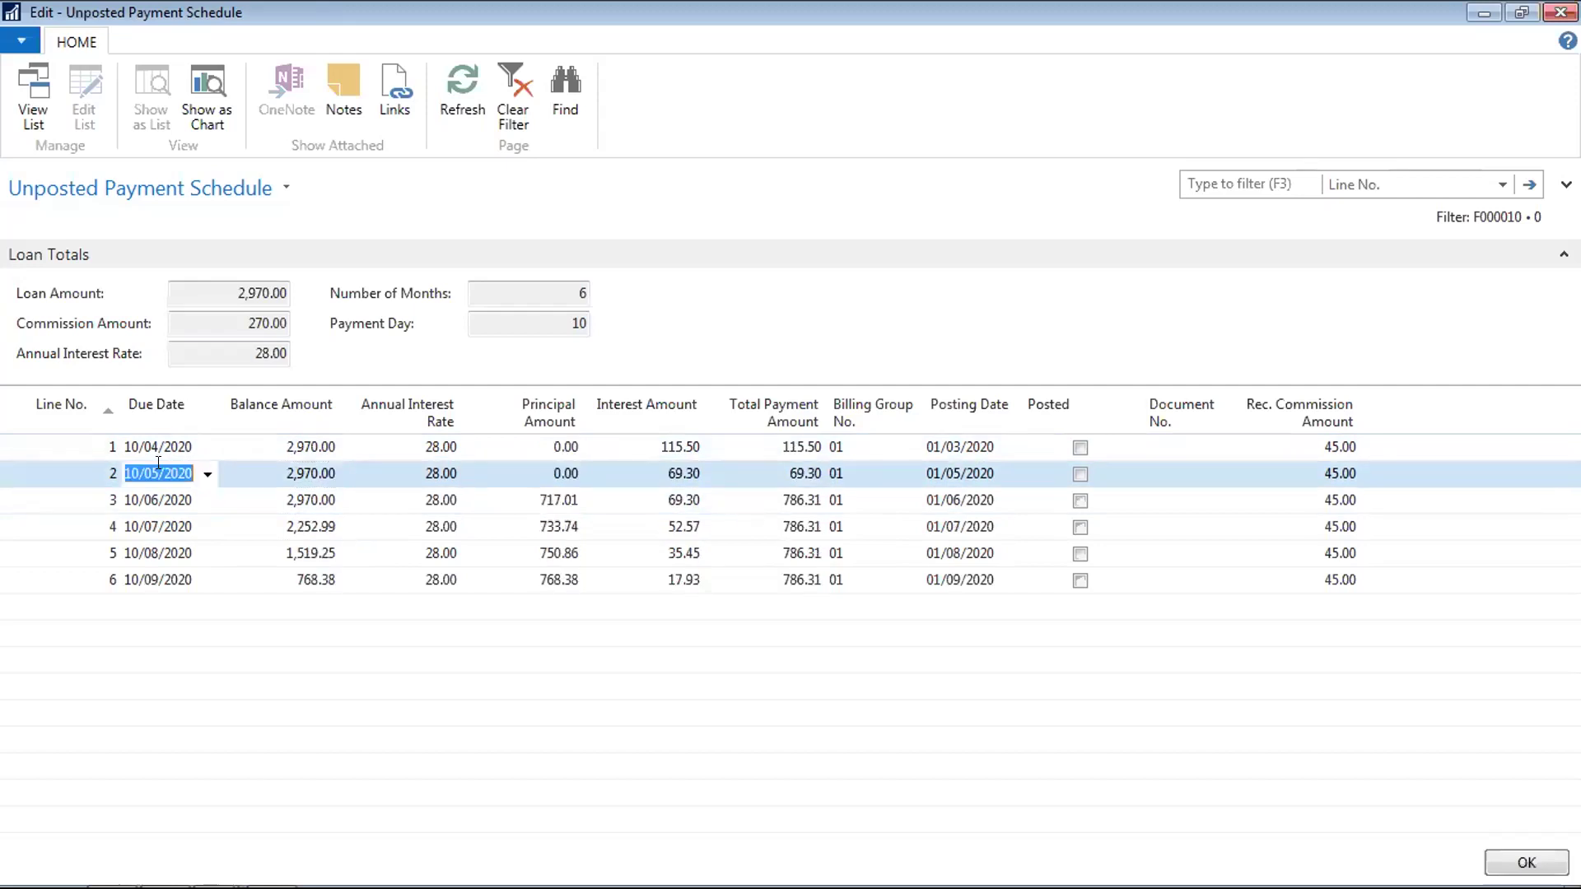
key("Left")
key("Right")
key("Right")
key("BackSpace")
type("6")
key("Tab")
key("Delete")
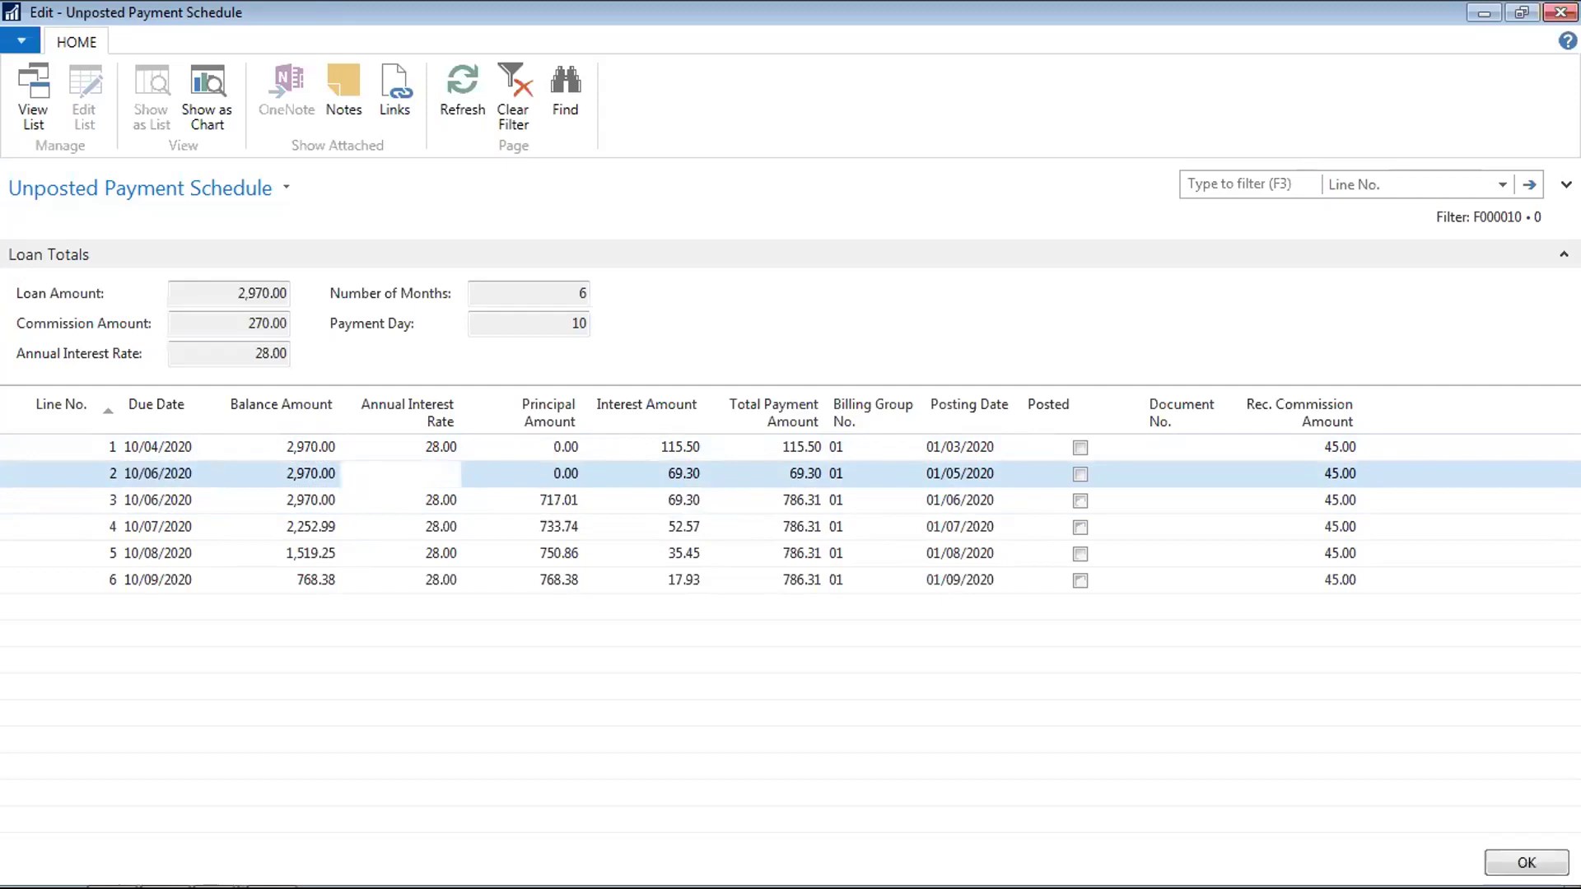
key("Down")
key("Up")
key("Up")
key("Down")
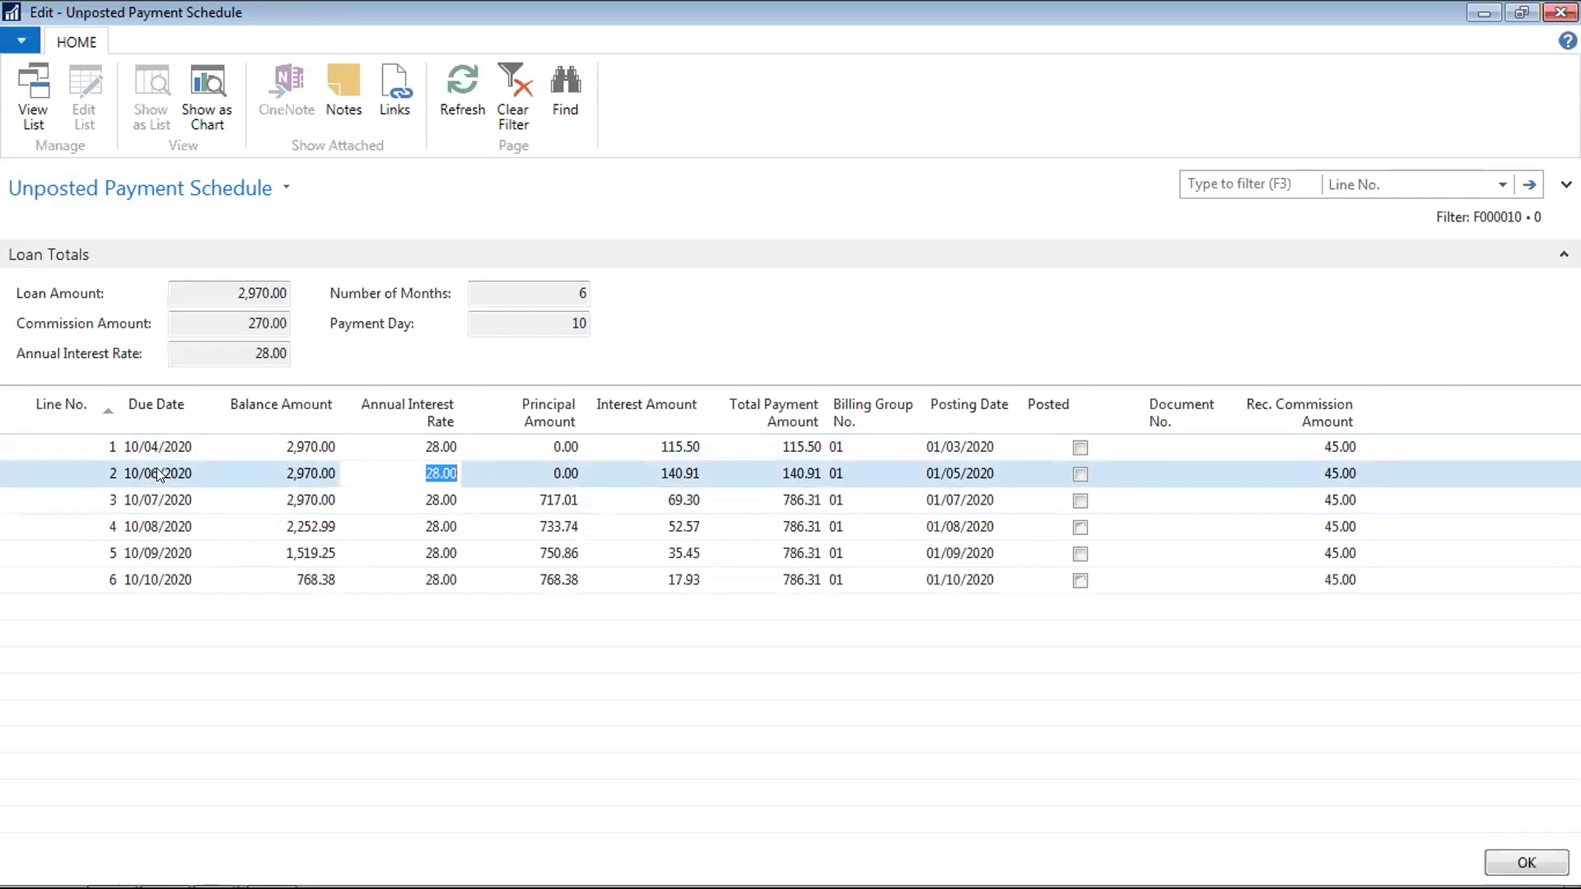
key("Tab")
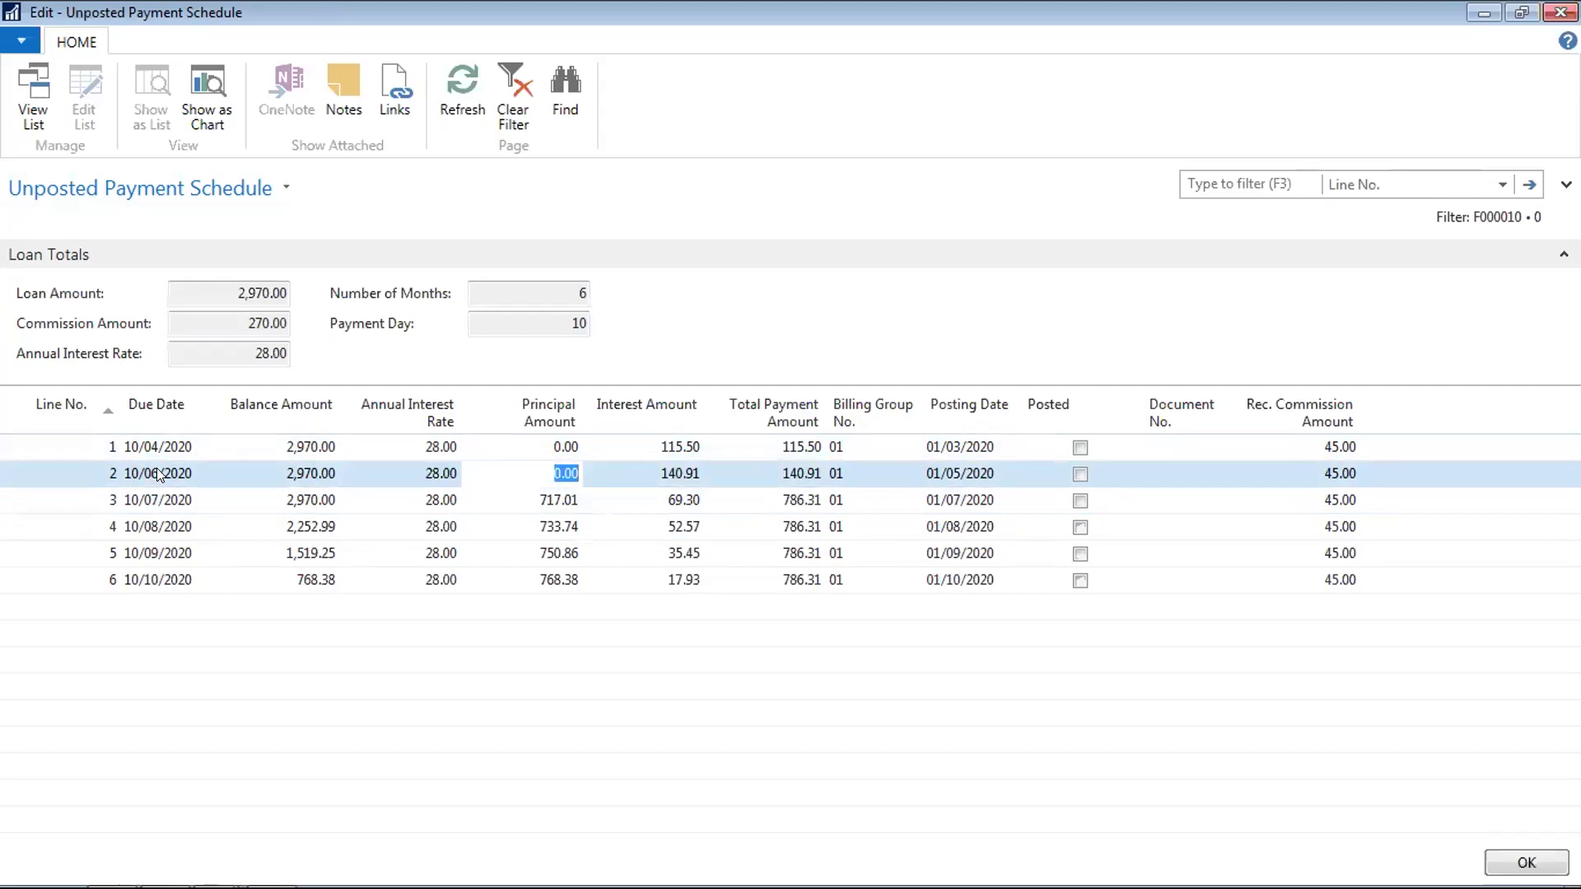
Set line 1's posting date to 01/04/2020
key("Down")
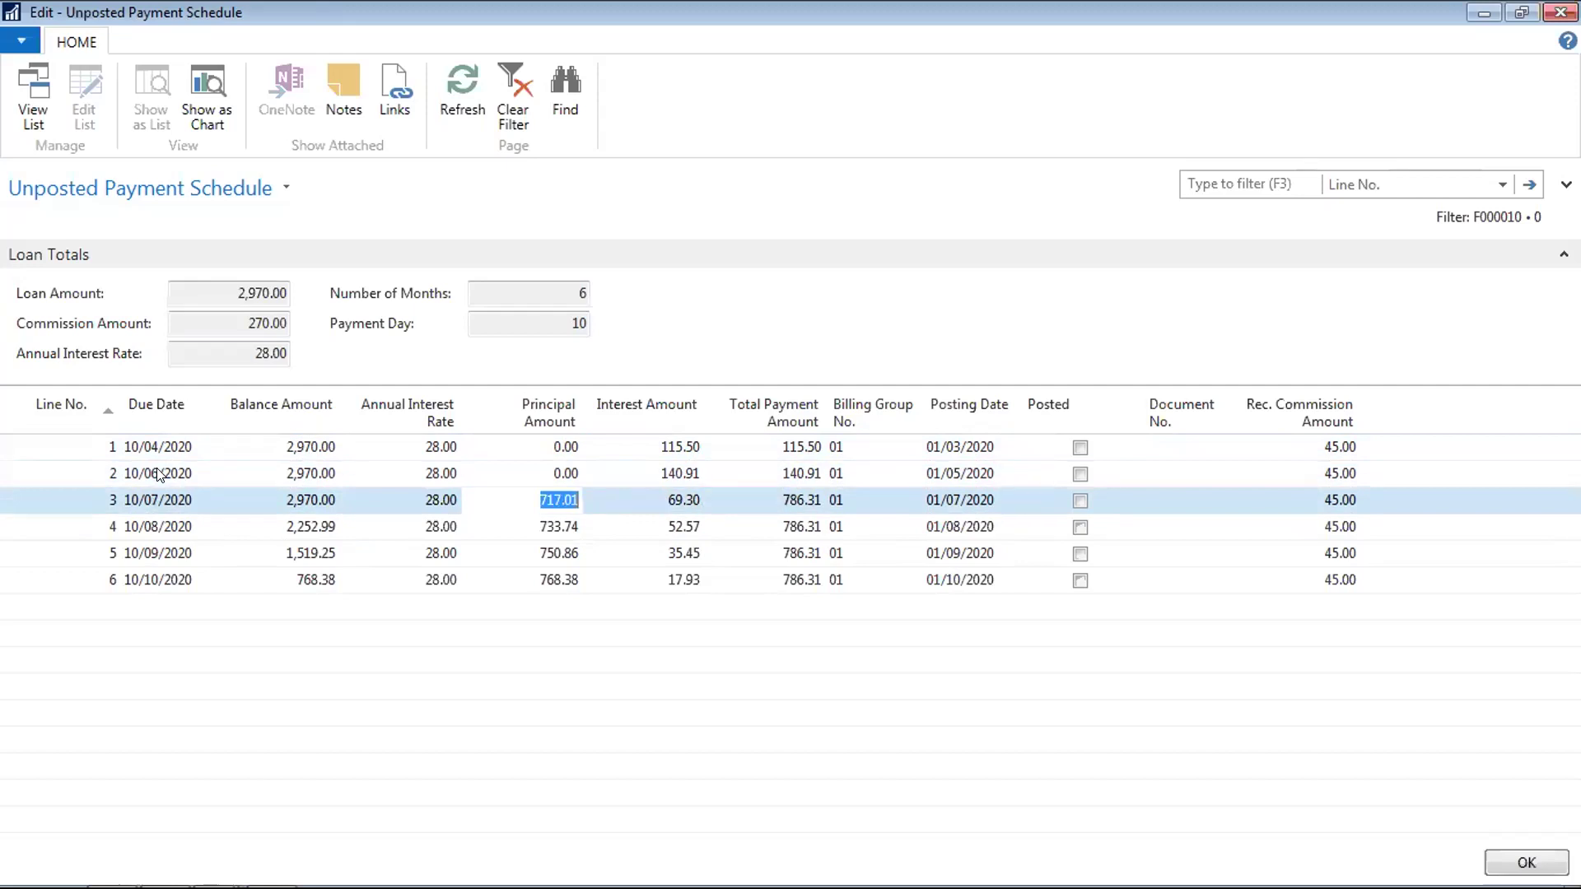
key("Up")
key("Tab")
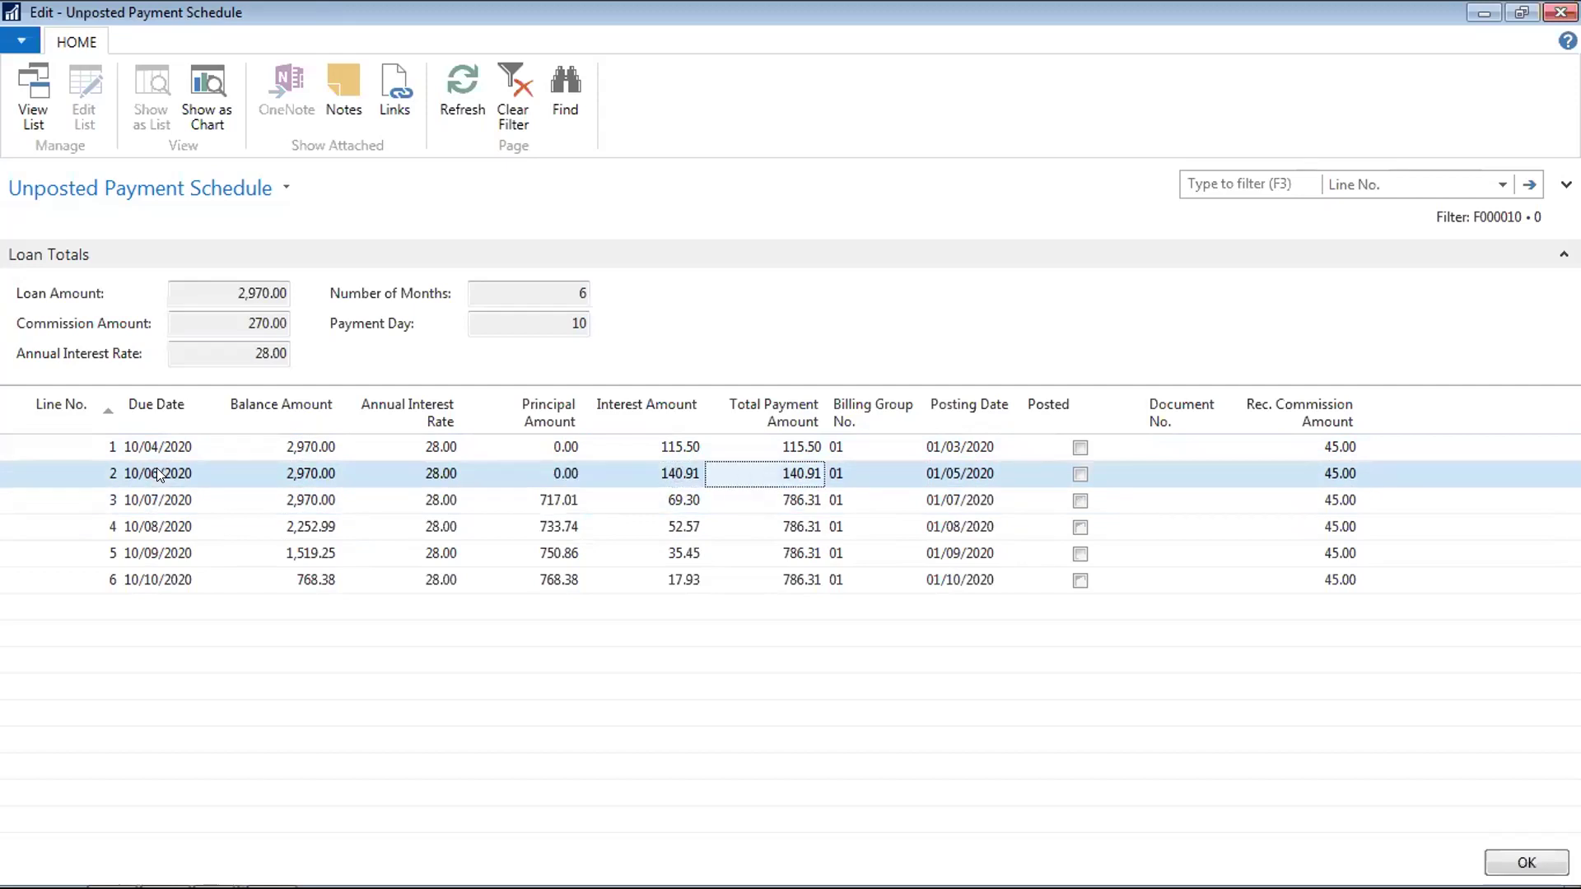
key("shift+Tab")
key("shift+Tab")
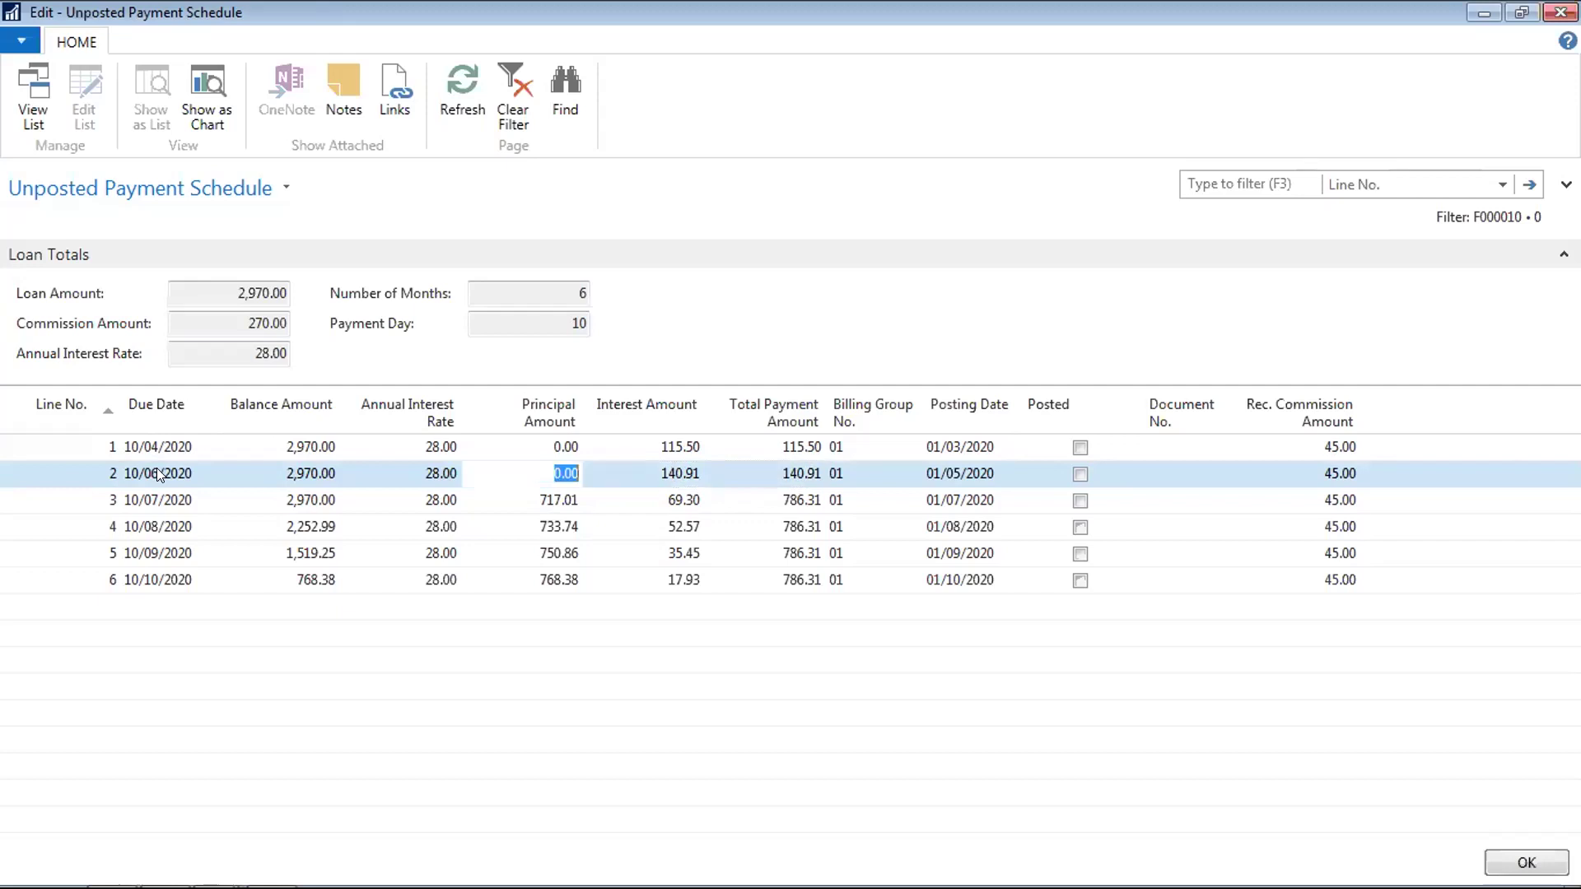
key("Up")
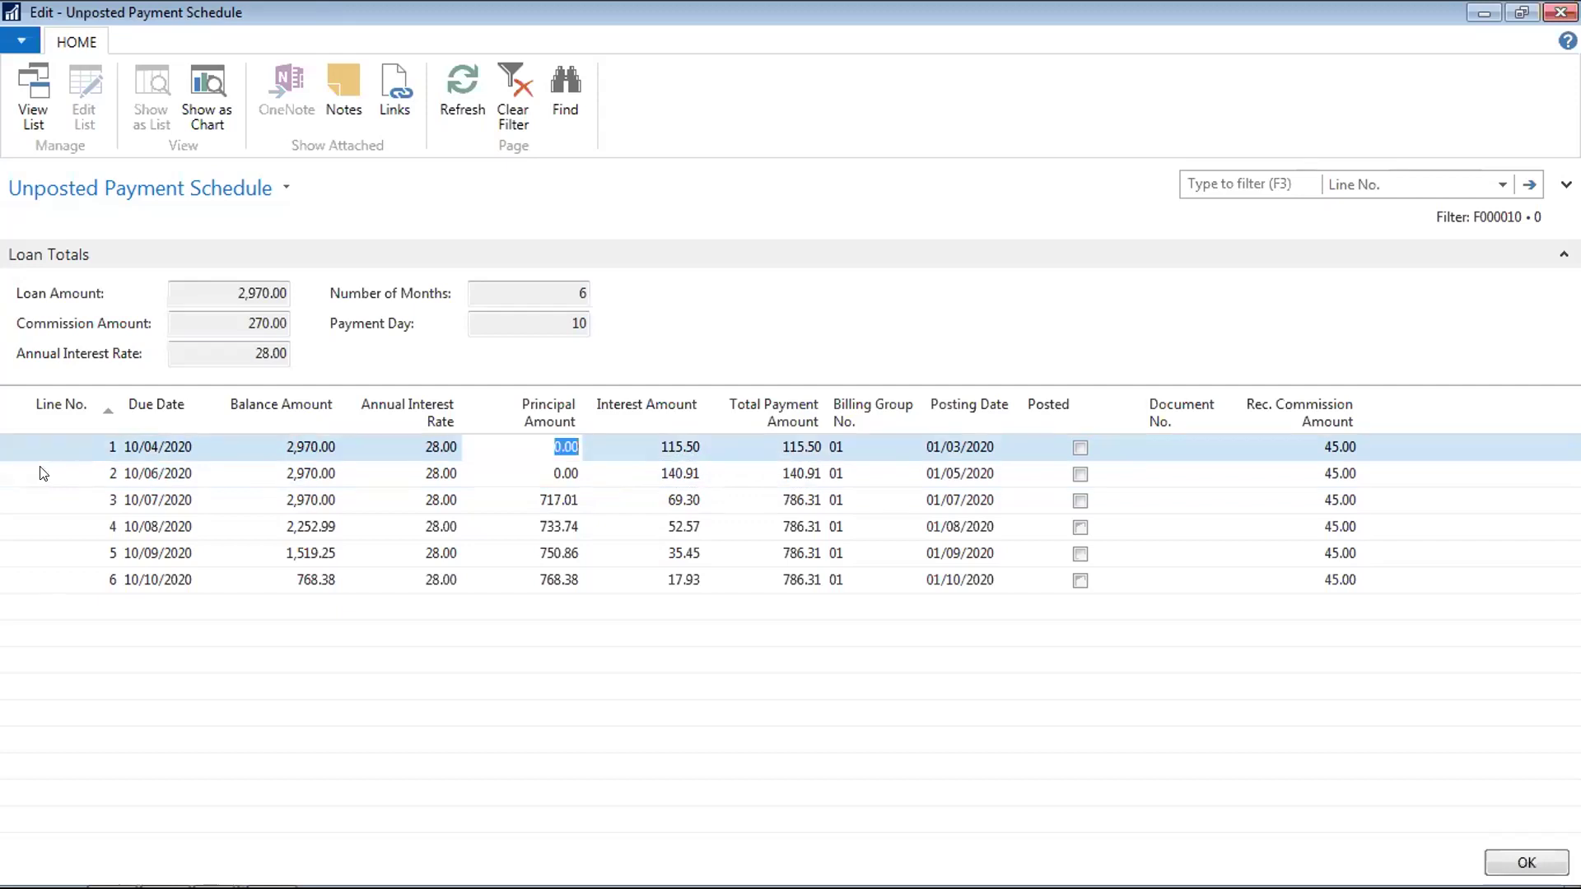
key("shift+Tab")
key("shift+Tab")
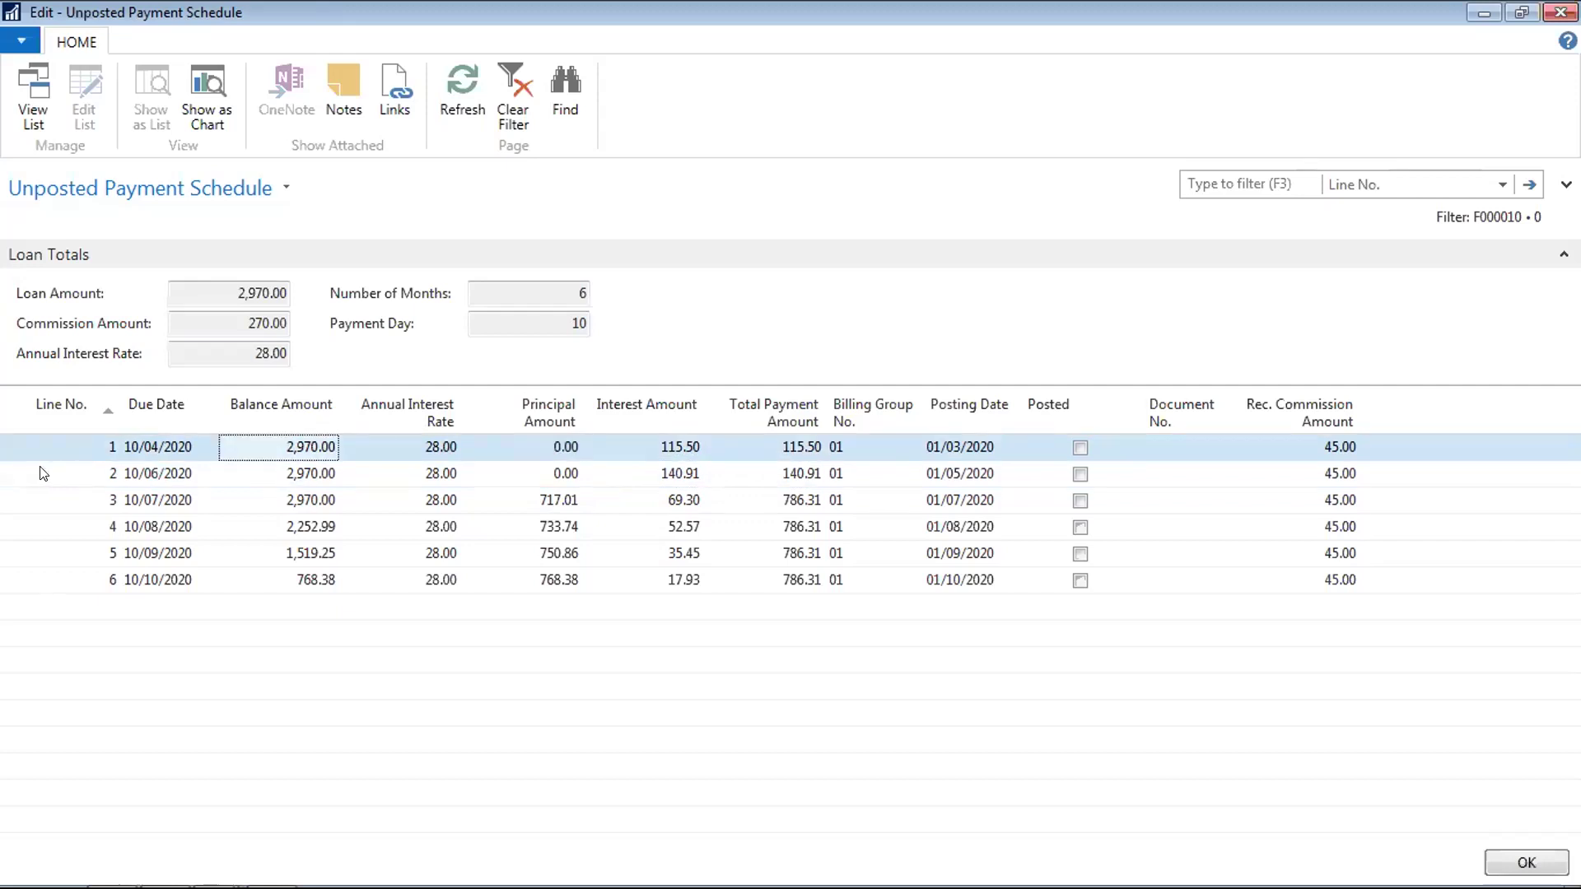
key("Right")
key("Right")
key("Right")
key("Right")
key("Right")
key("Left")
key("Left")
key("Left")
key("Left")
key("Left")
key("Right")
key("Right")
key("Right")
key("Right")
key("Right")
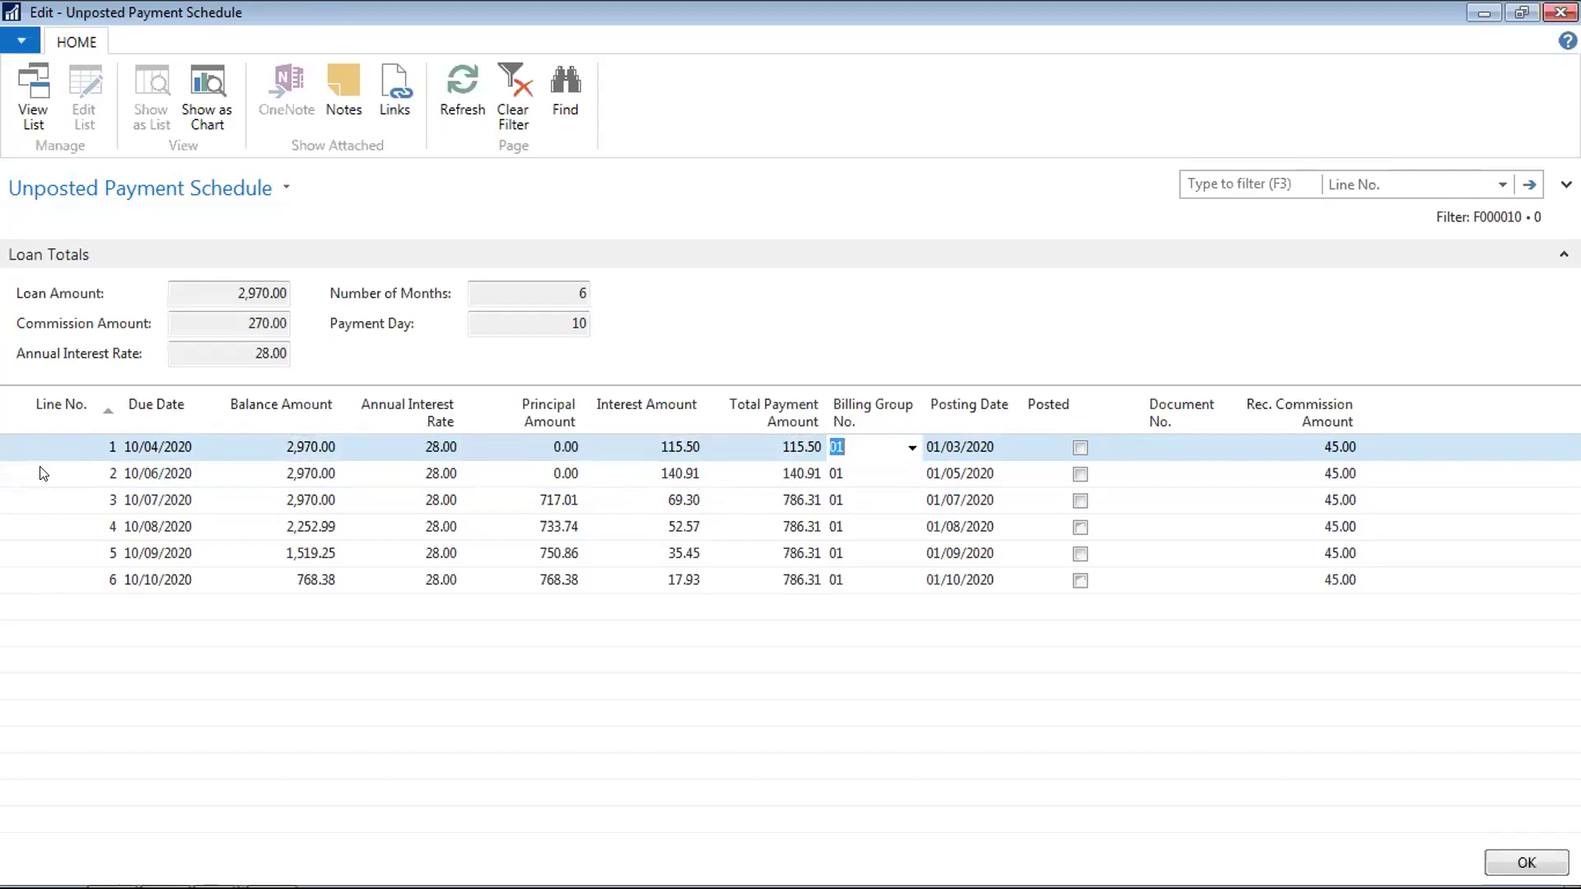
key("Right")
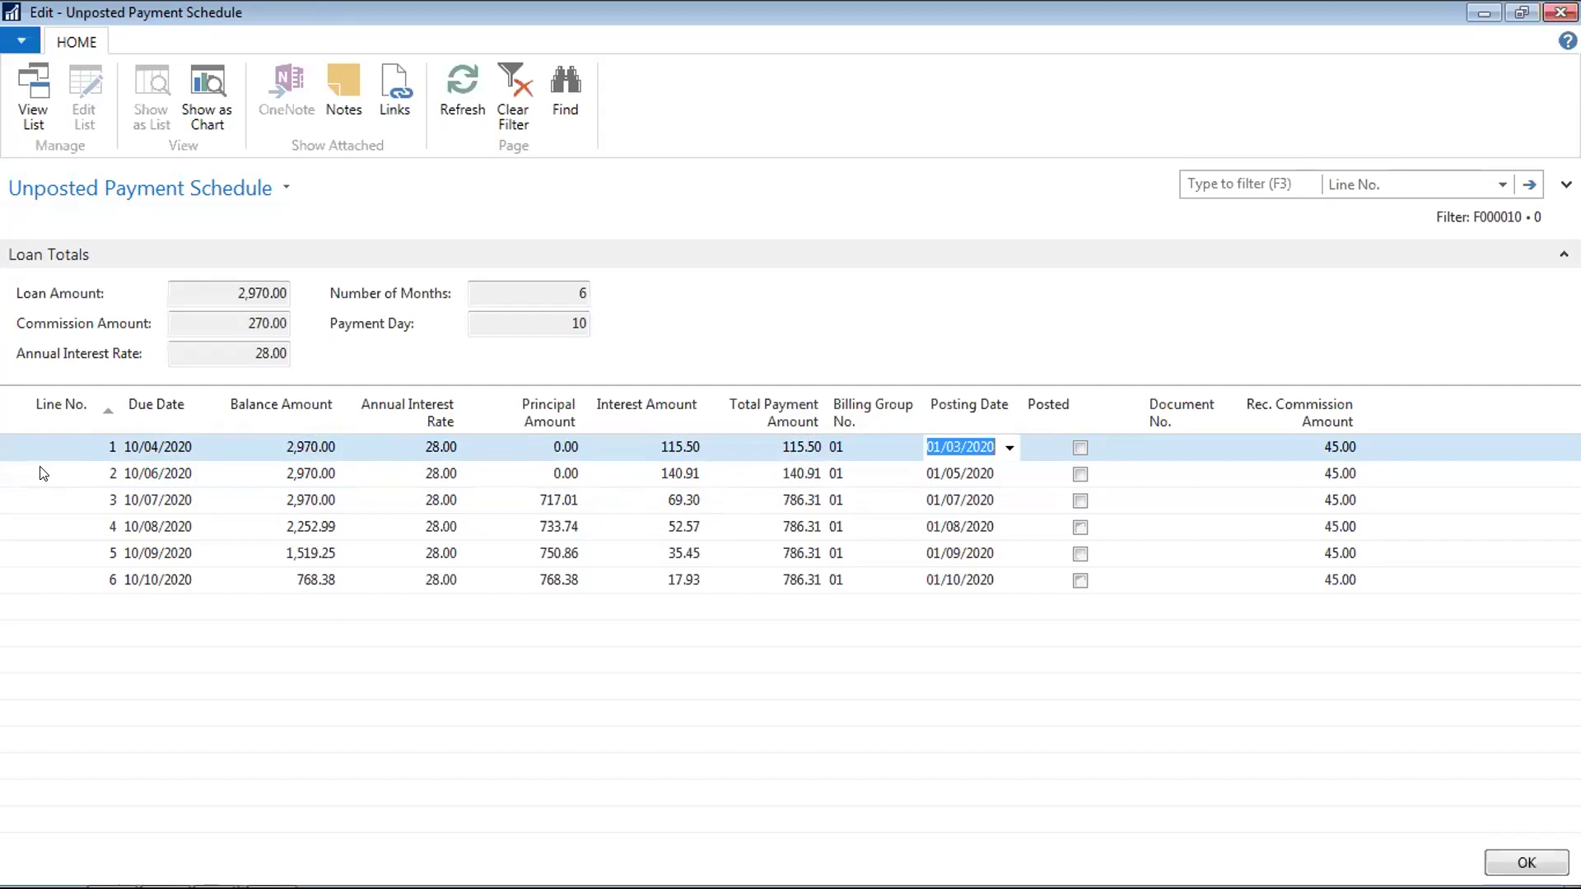
type("0104")
key("Down")
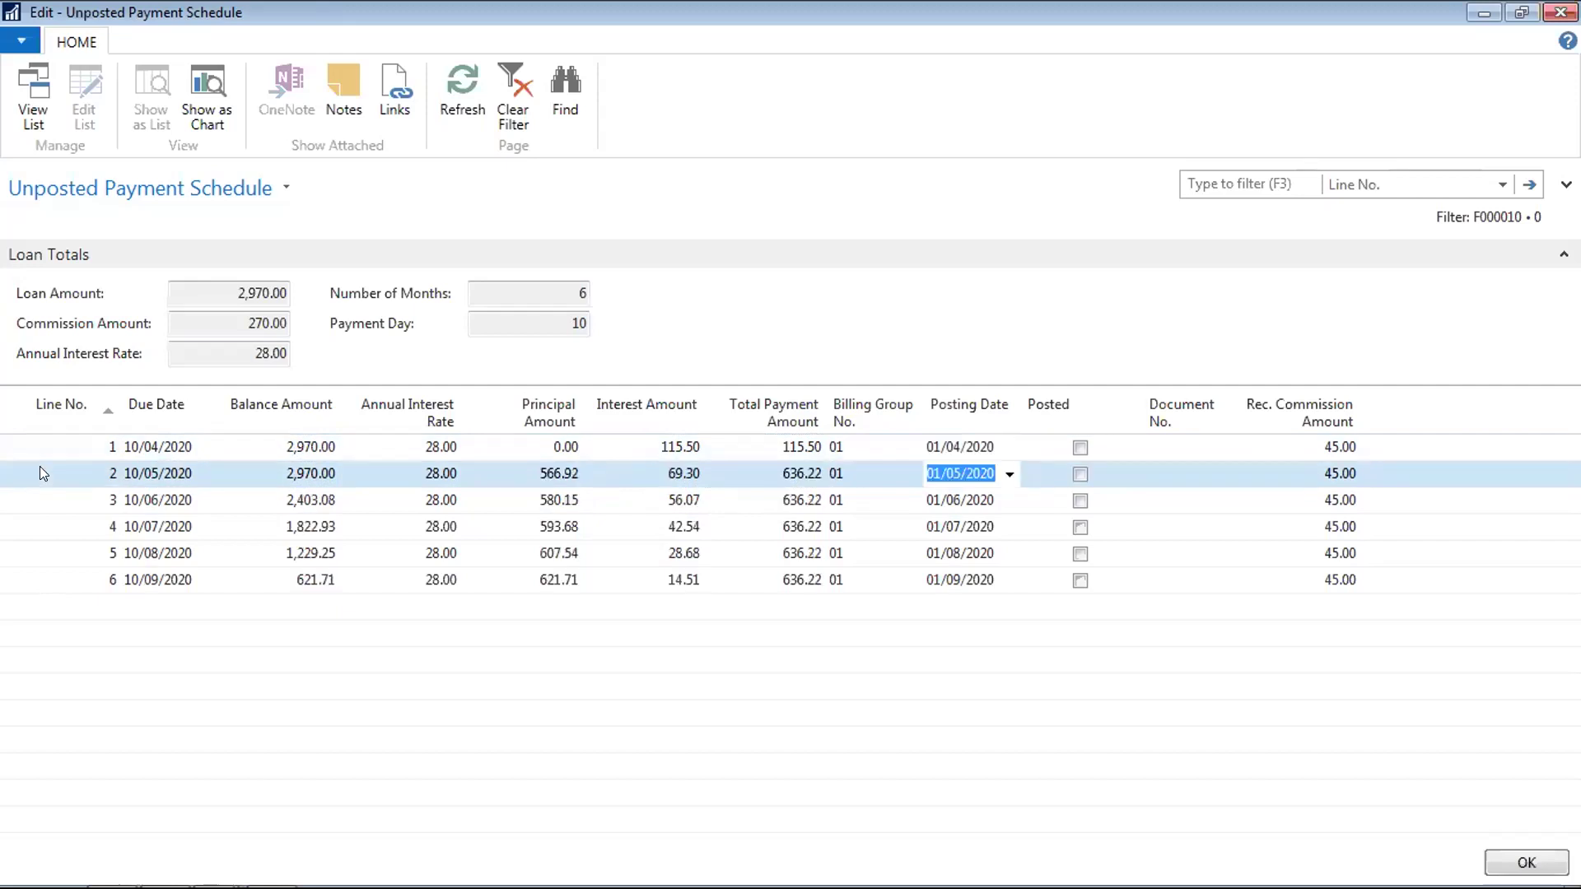
Give line 2 posting date 0105, zero principal and due date 10/06/2020, then recalculate
type("0105")
key("shift+Tab")
key("shift+Tab")
key("shift+Tab")
key("shift+Tab")
key("shift+Tab")
key("shift+Tab")
key("shift+Tab")
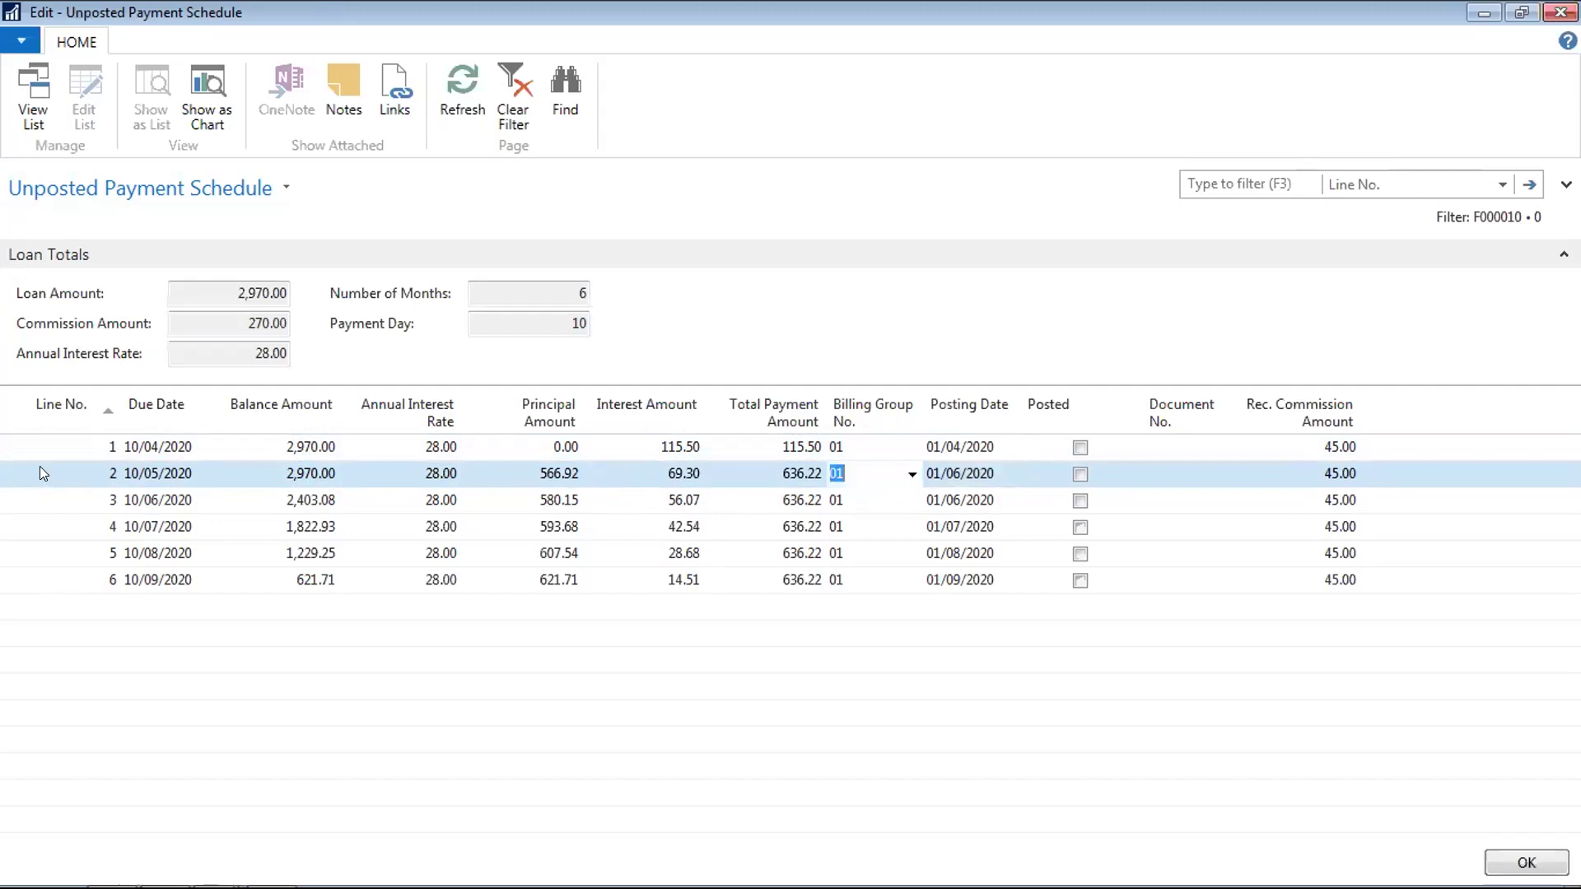
key("Tab")
key("Tab")
key("Tab")
key("BackSpace")
type("0")
key("shift+Tab")
key("shift+Tab")
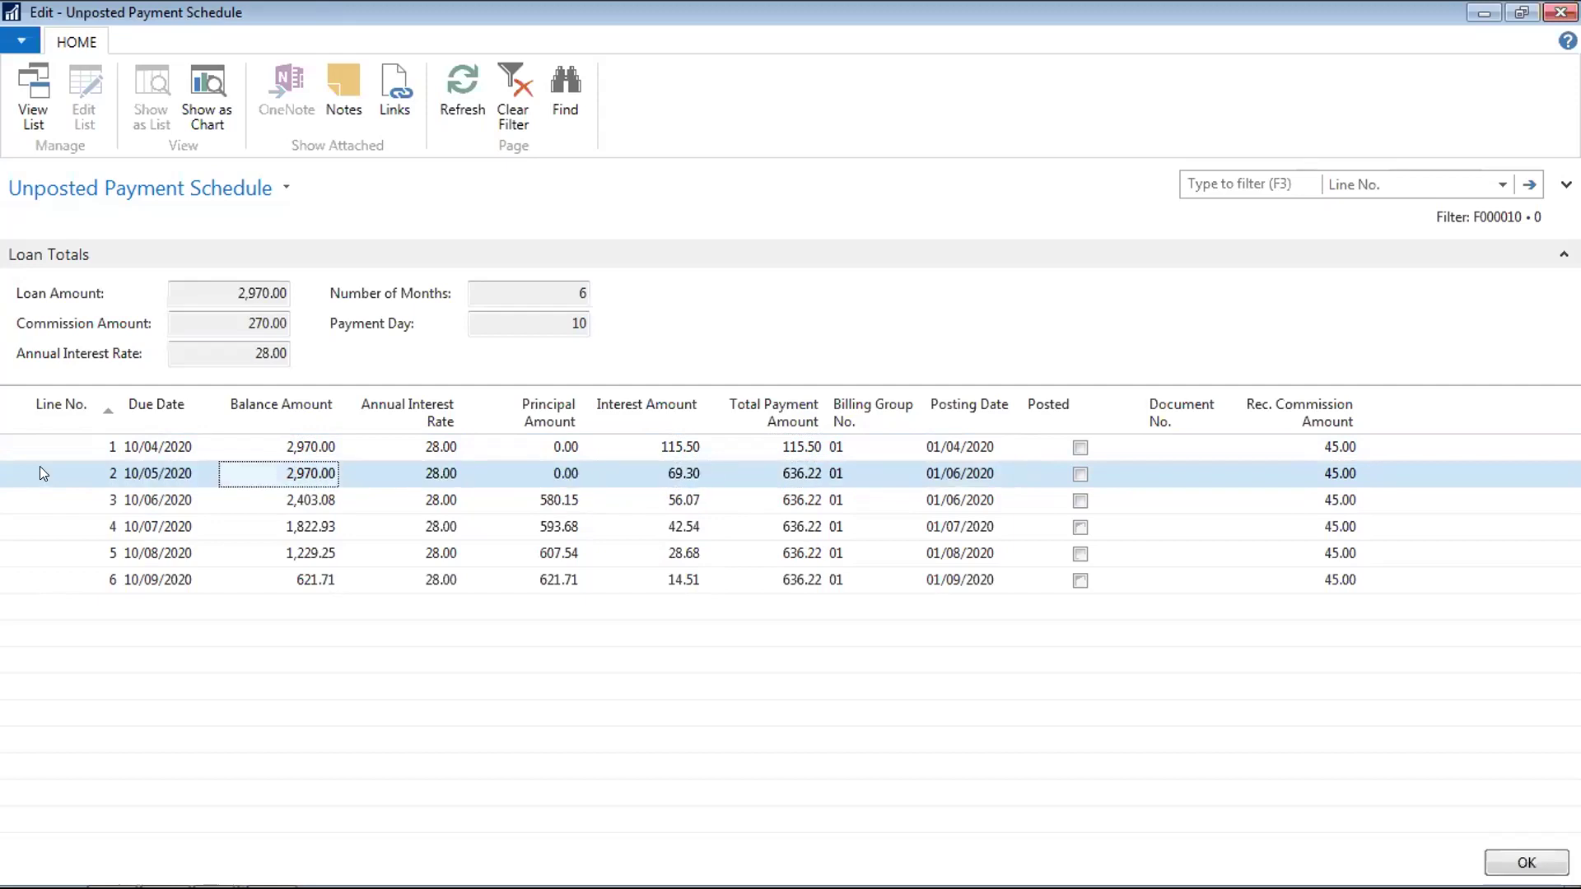
key("shift+Tab")
key("Left")
key("Right")
key("Right")
key("Right")
key("Right")
key("Right")
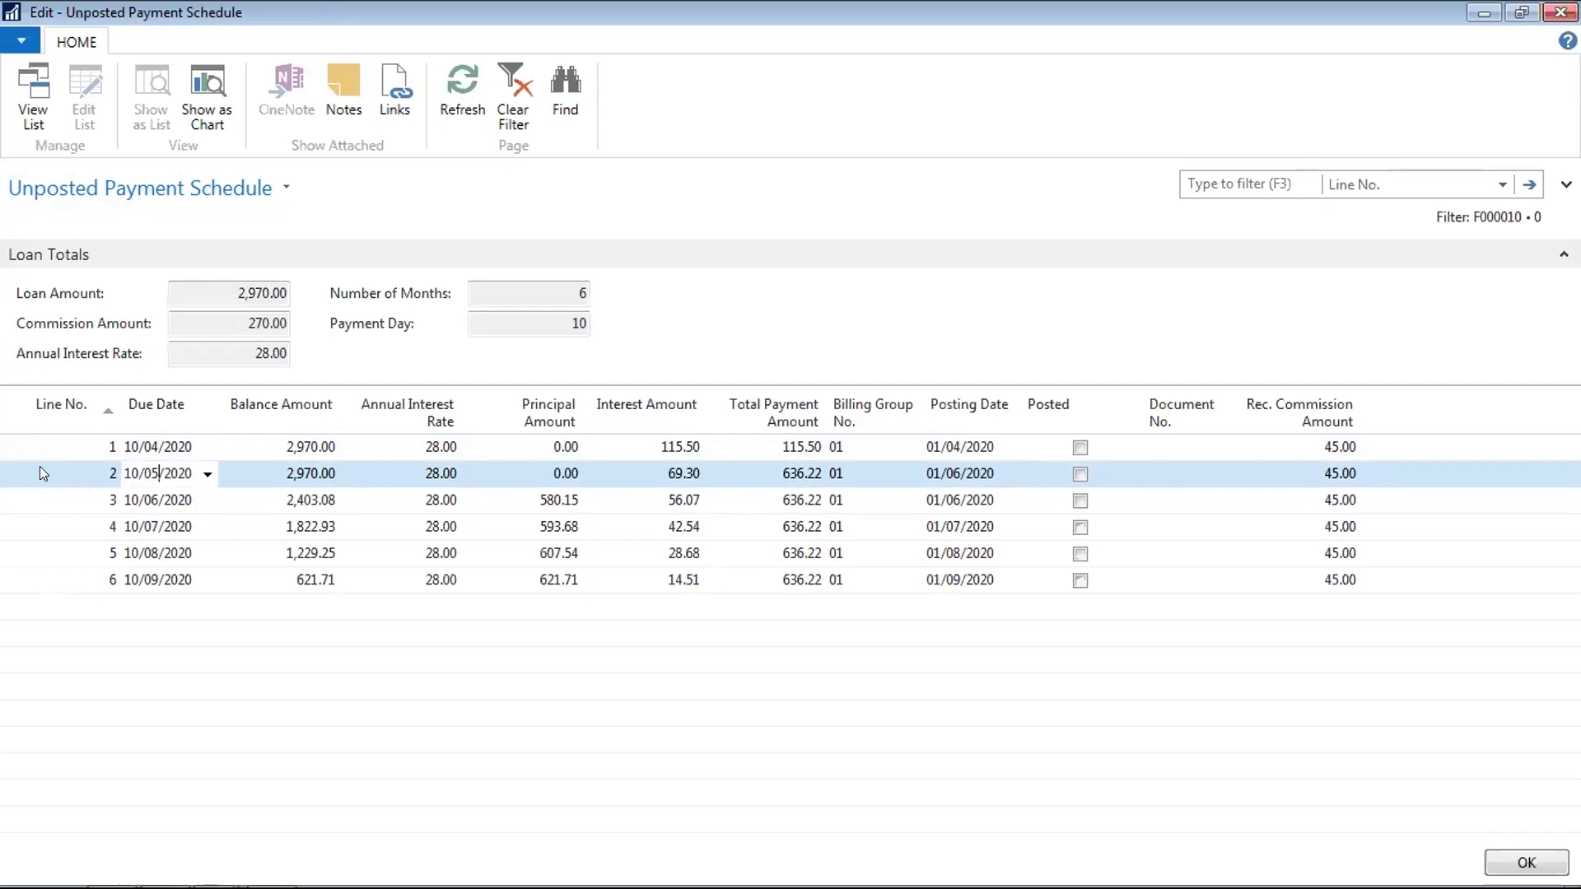
key("BackSpace")
type("6")
key("Tab")
key("Tab")
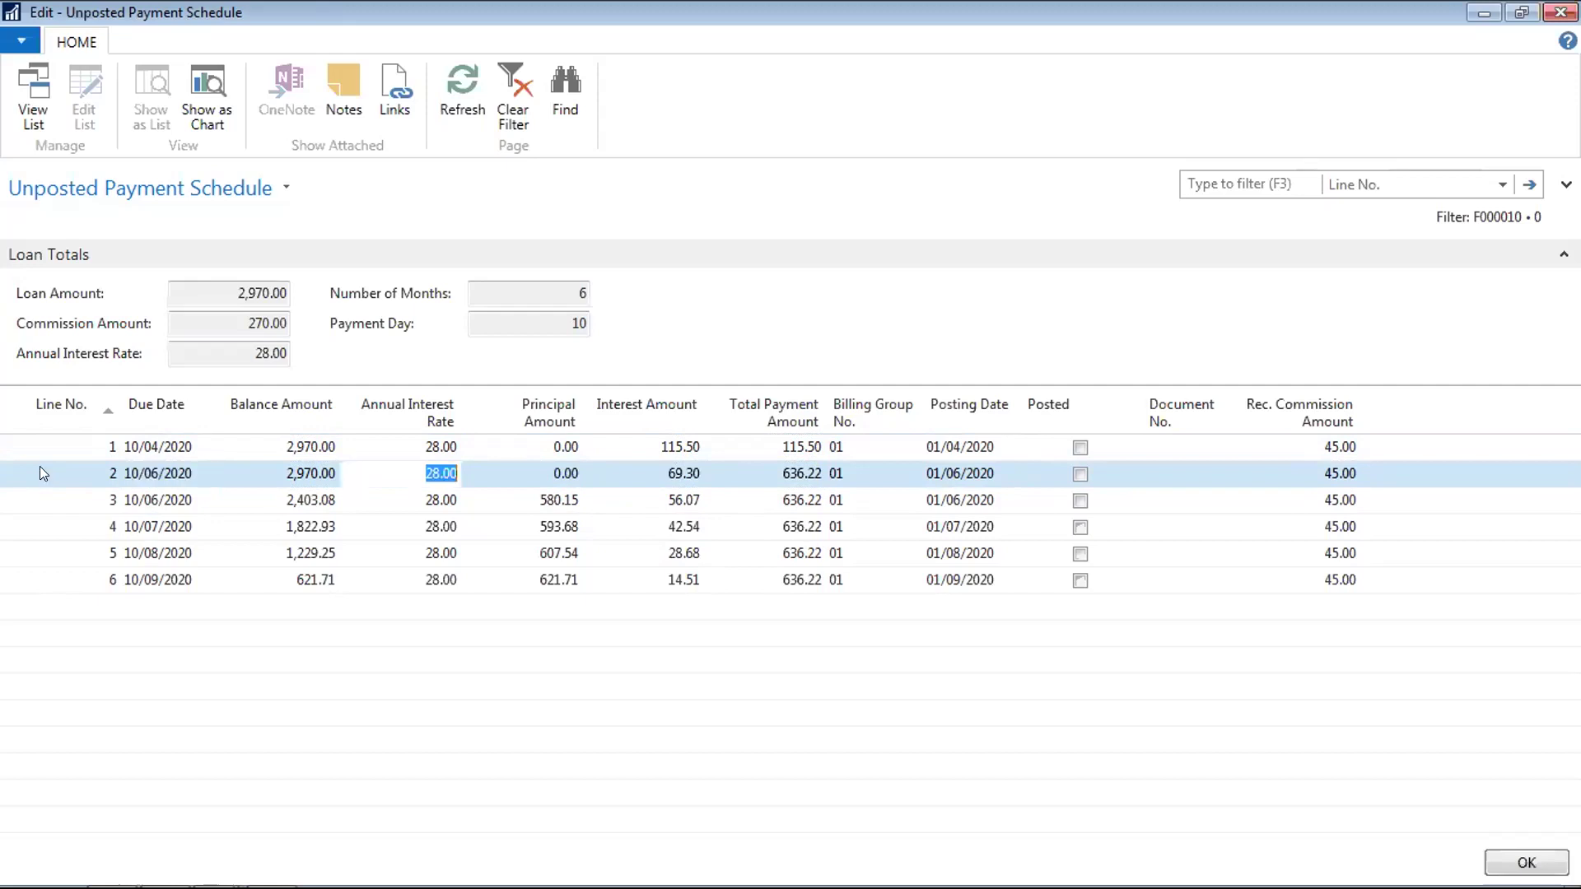
key("Down")
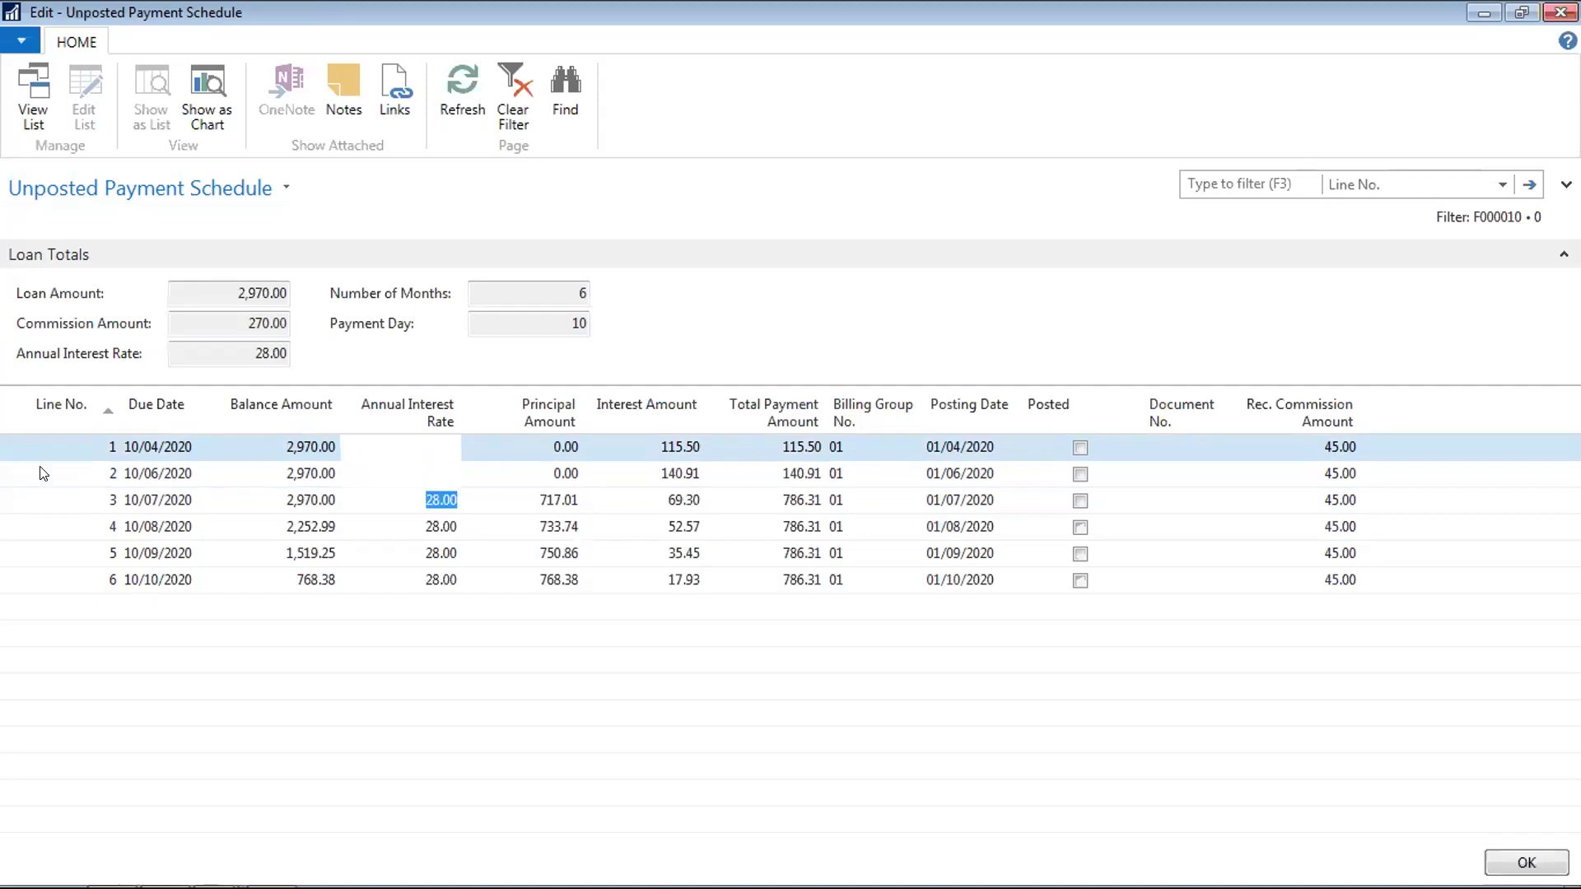
Clear an interest rate value and check the posting dates before reaching line 3's rate
key("BackSpace")
key("Tab")
key("Tab")
key("Tab")
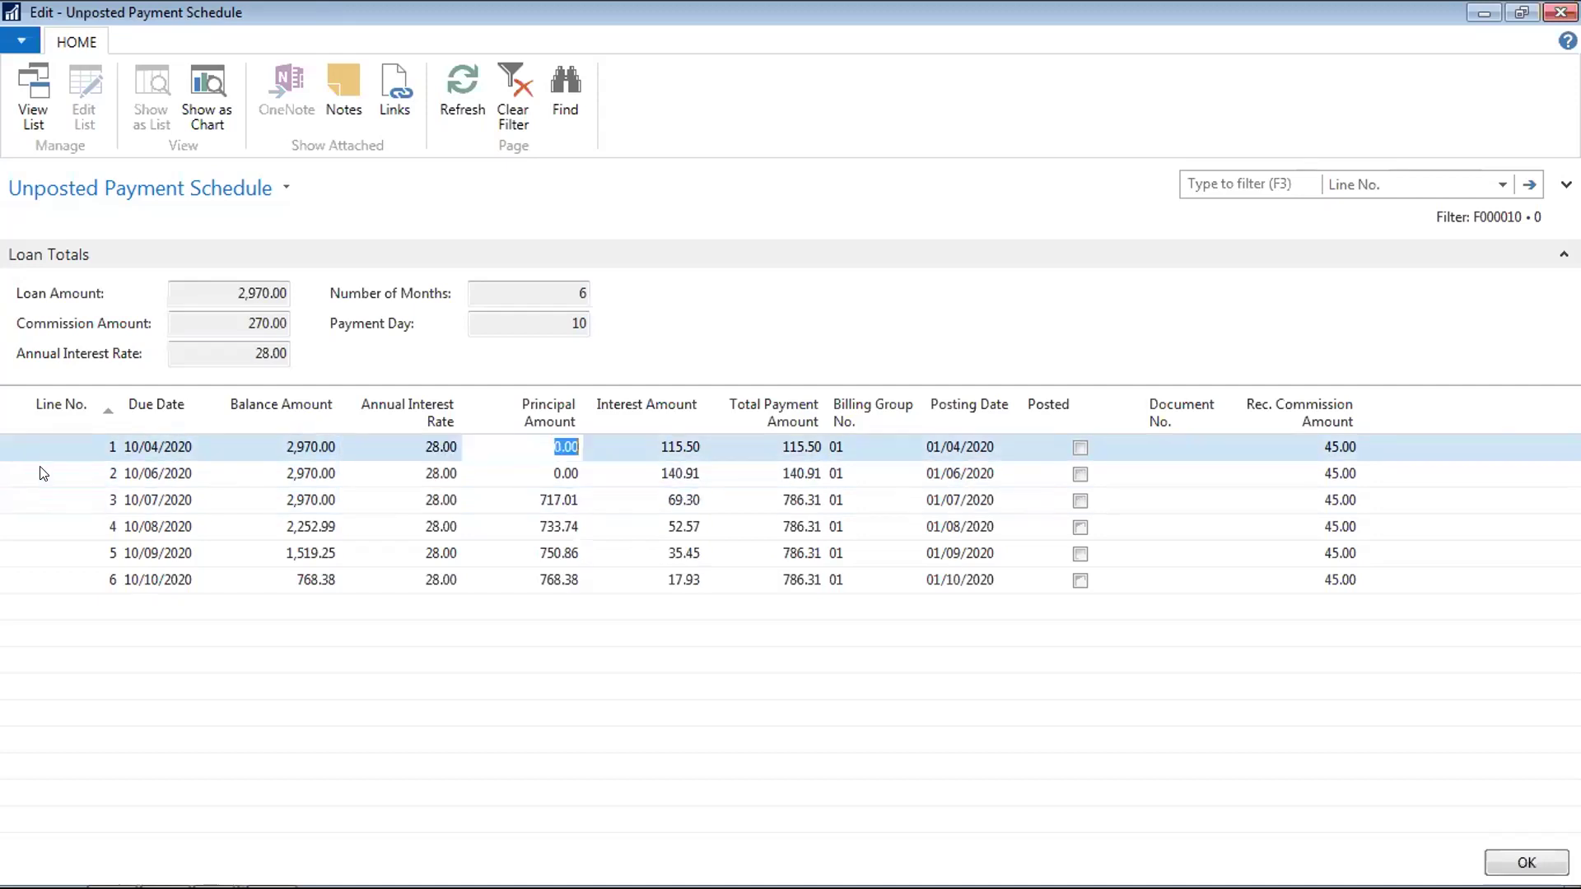
key("Tab")
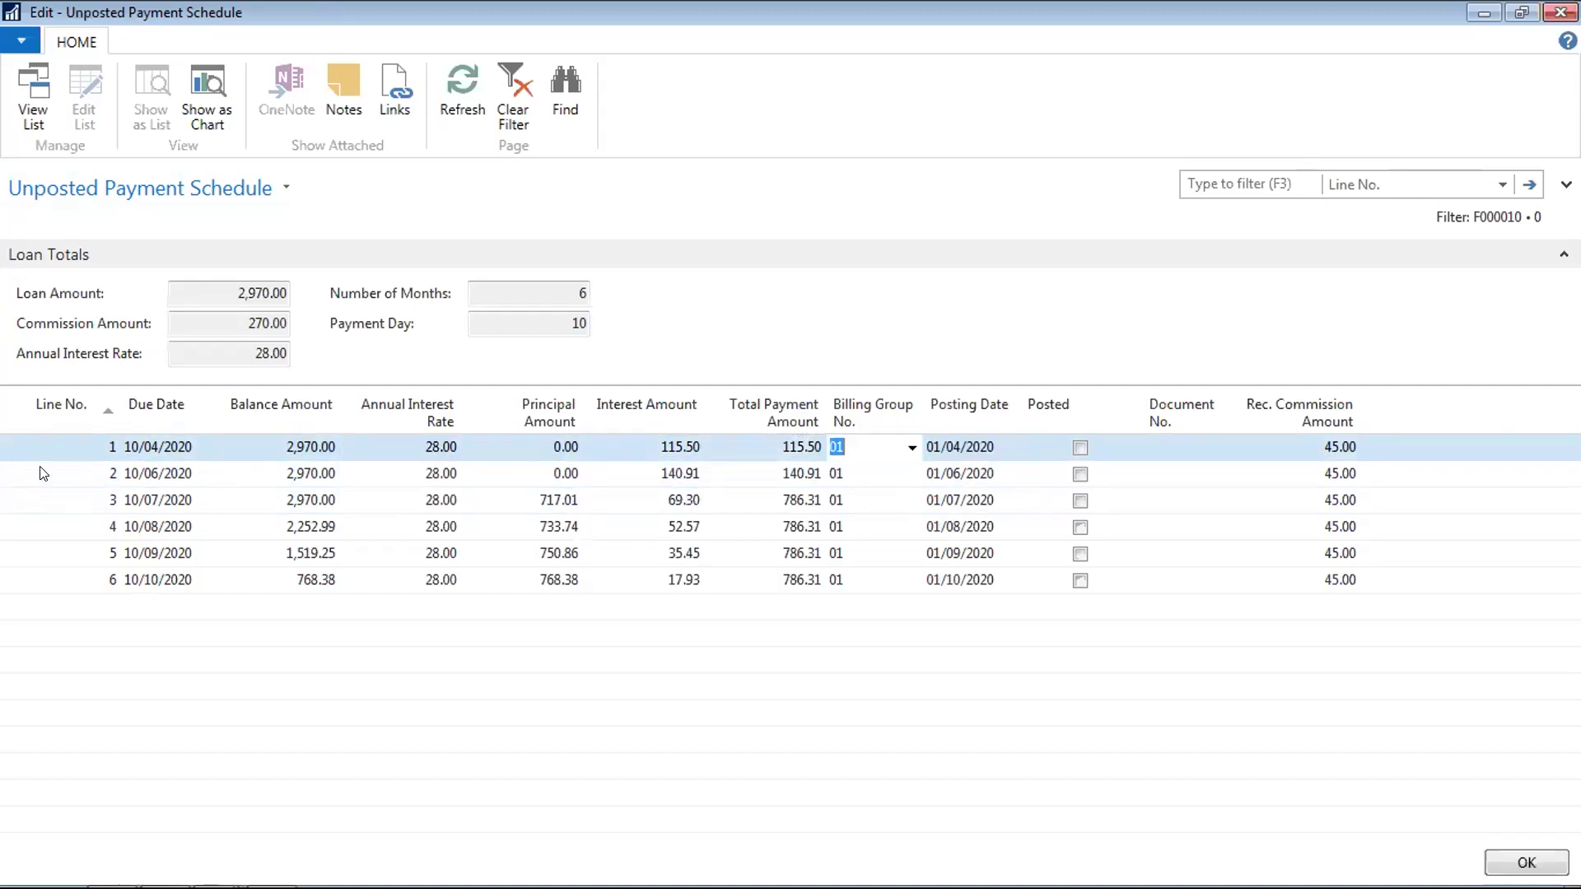
key("Down")
key("Up")
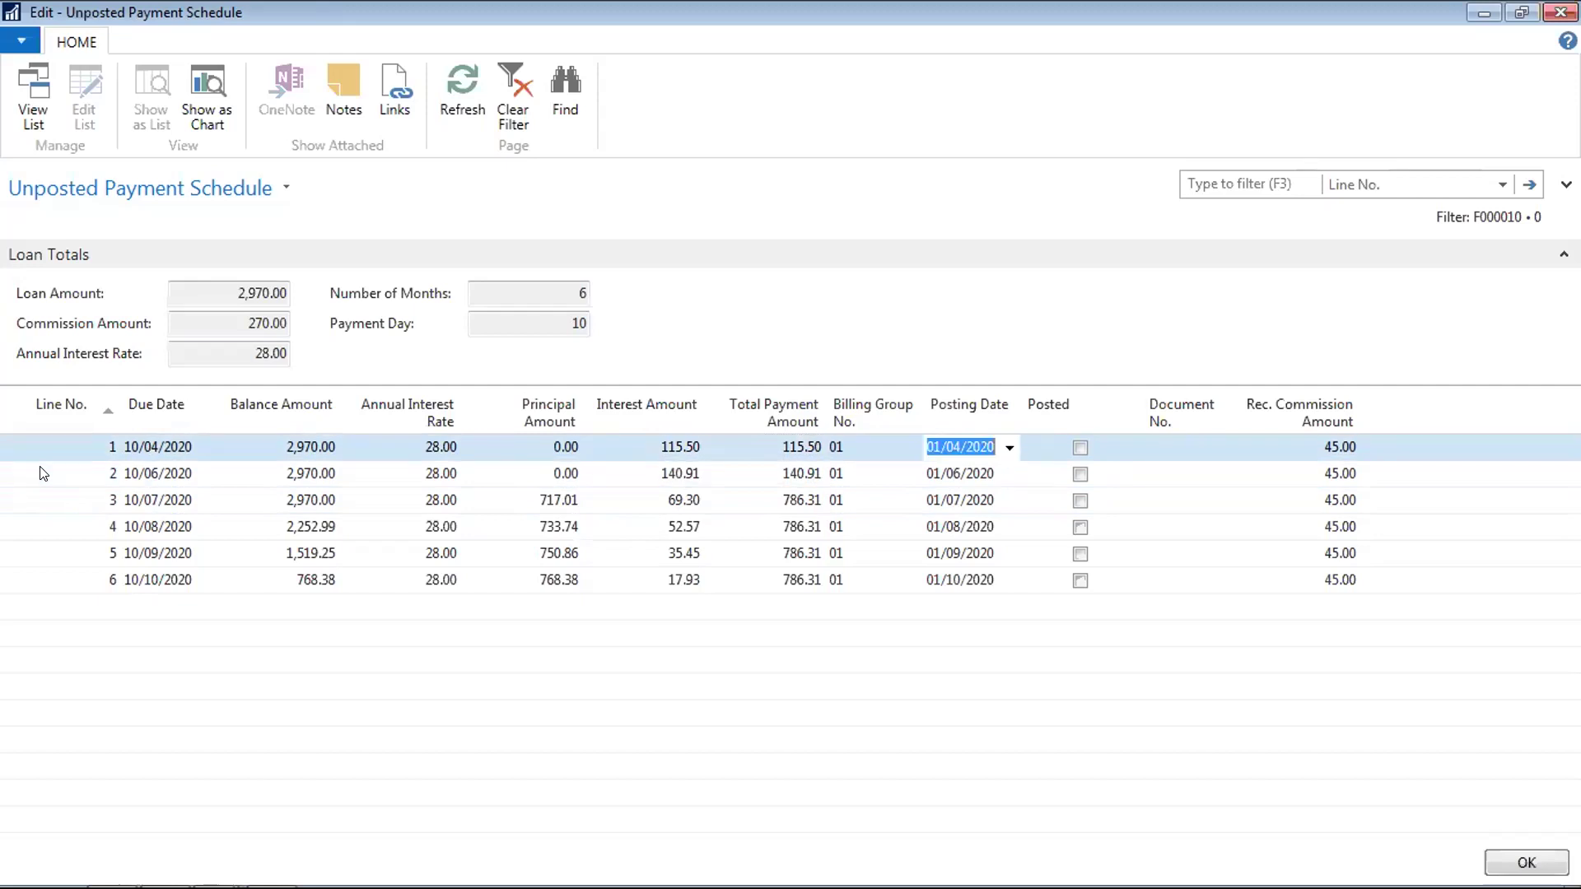
key("Down")
key("Up")
key("Down")
key("Down")
key("Down")
key("Down")
key("Up")
key("Up")
key("Up")
key("Down")
key("shift+Tab")
key("shift+Tab")
key("shift+Tab")
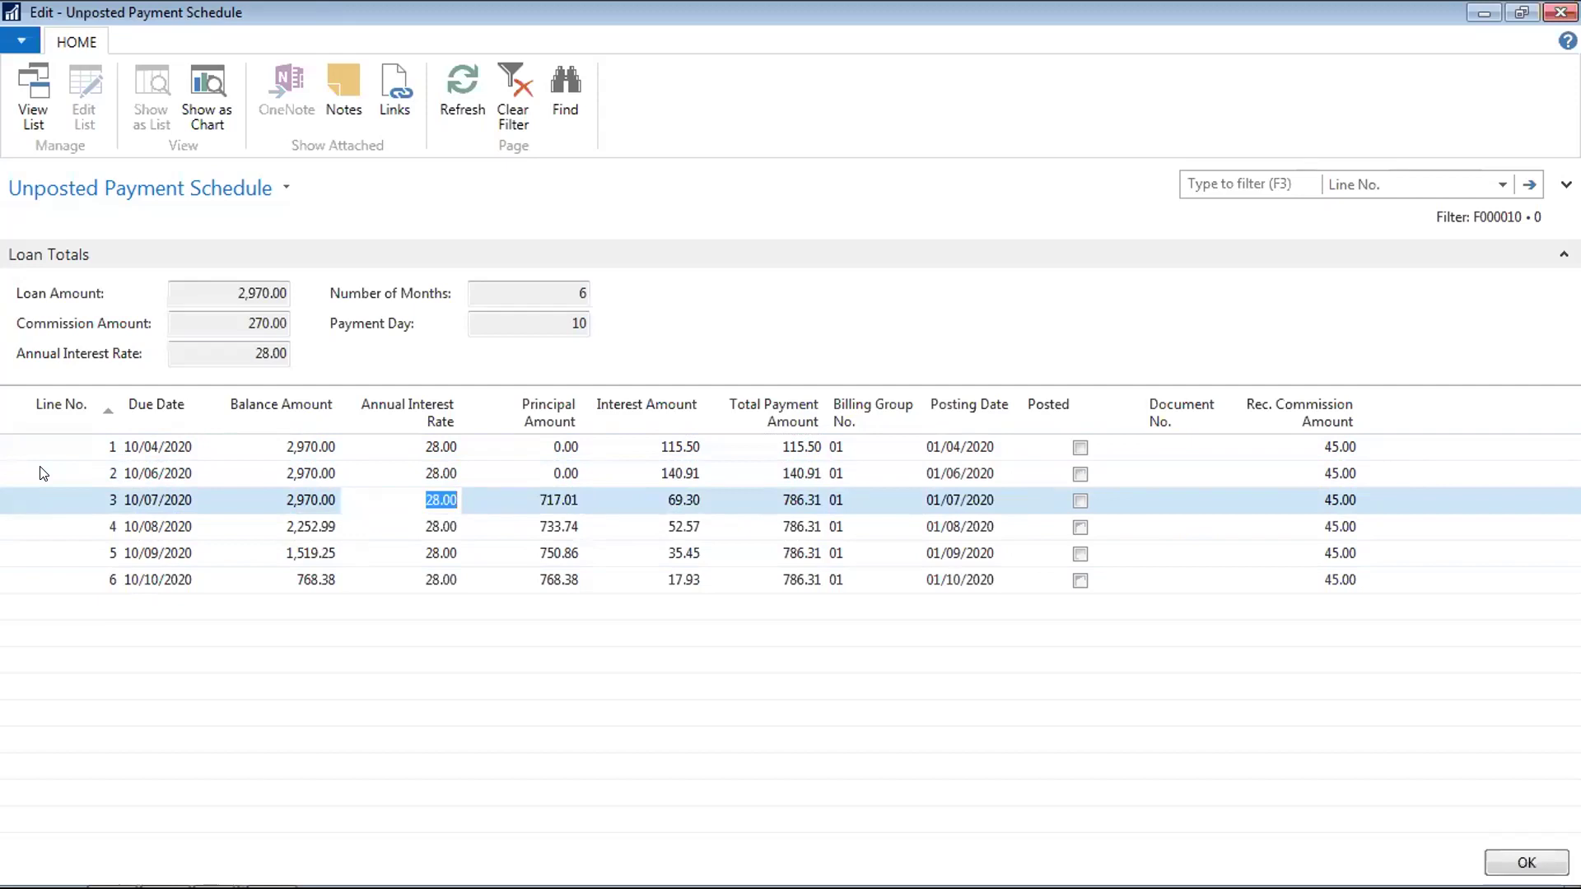
Enter annual interest rates 26 on line 3, 24 on line 4 and 22 on line 5
key("BackSpace")
type("26")
key("Down")
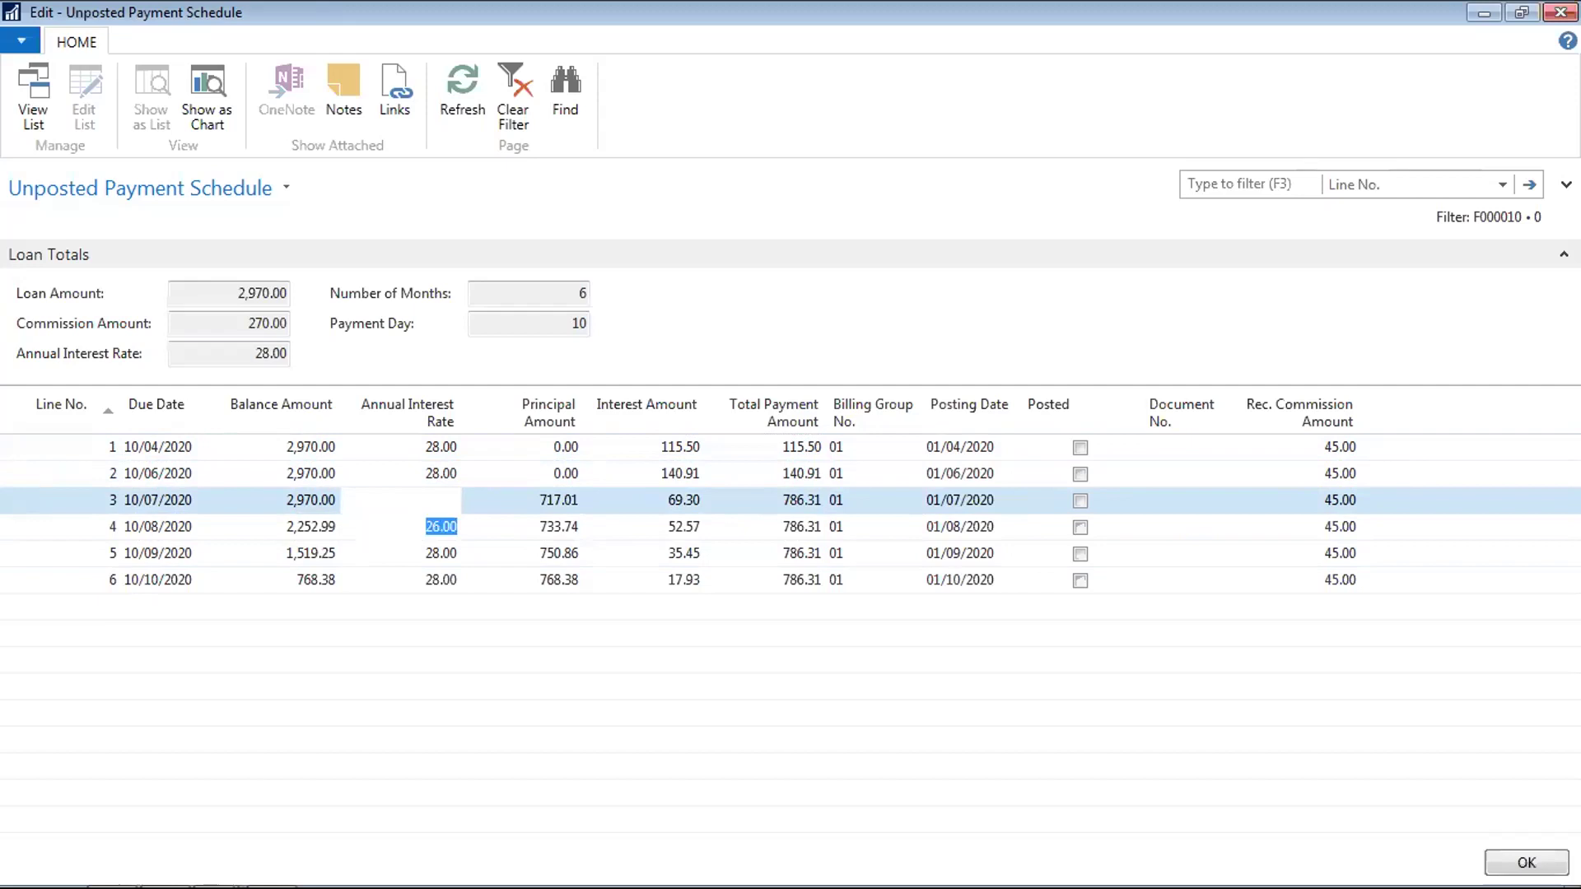
key("BackSpace")
type("24")
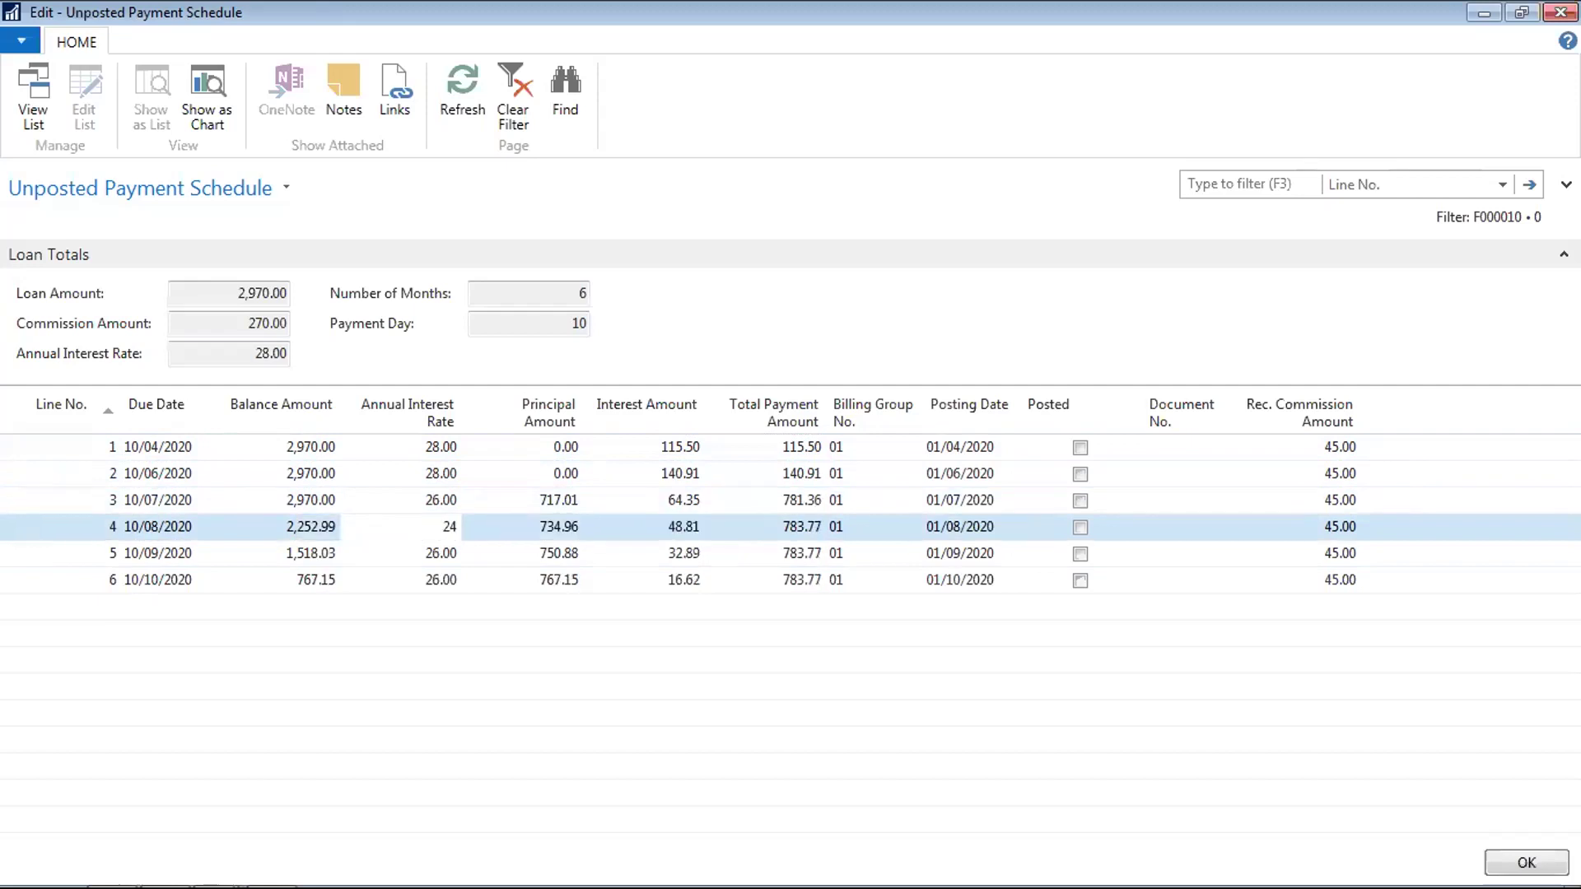
key("Down")
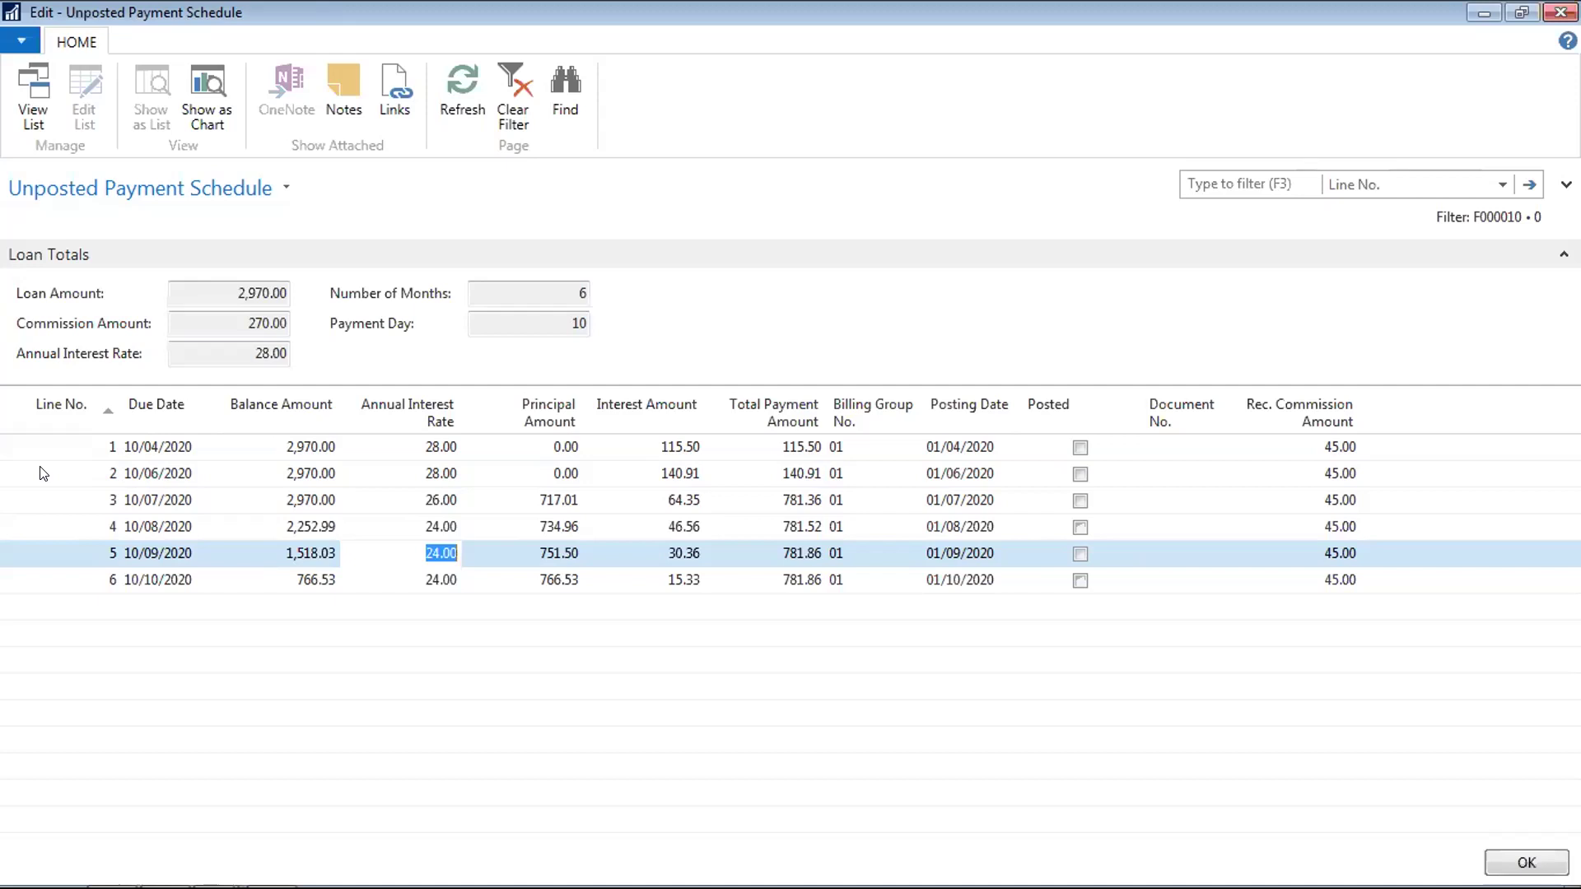
type("22")
key("Down")
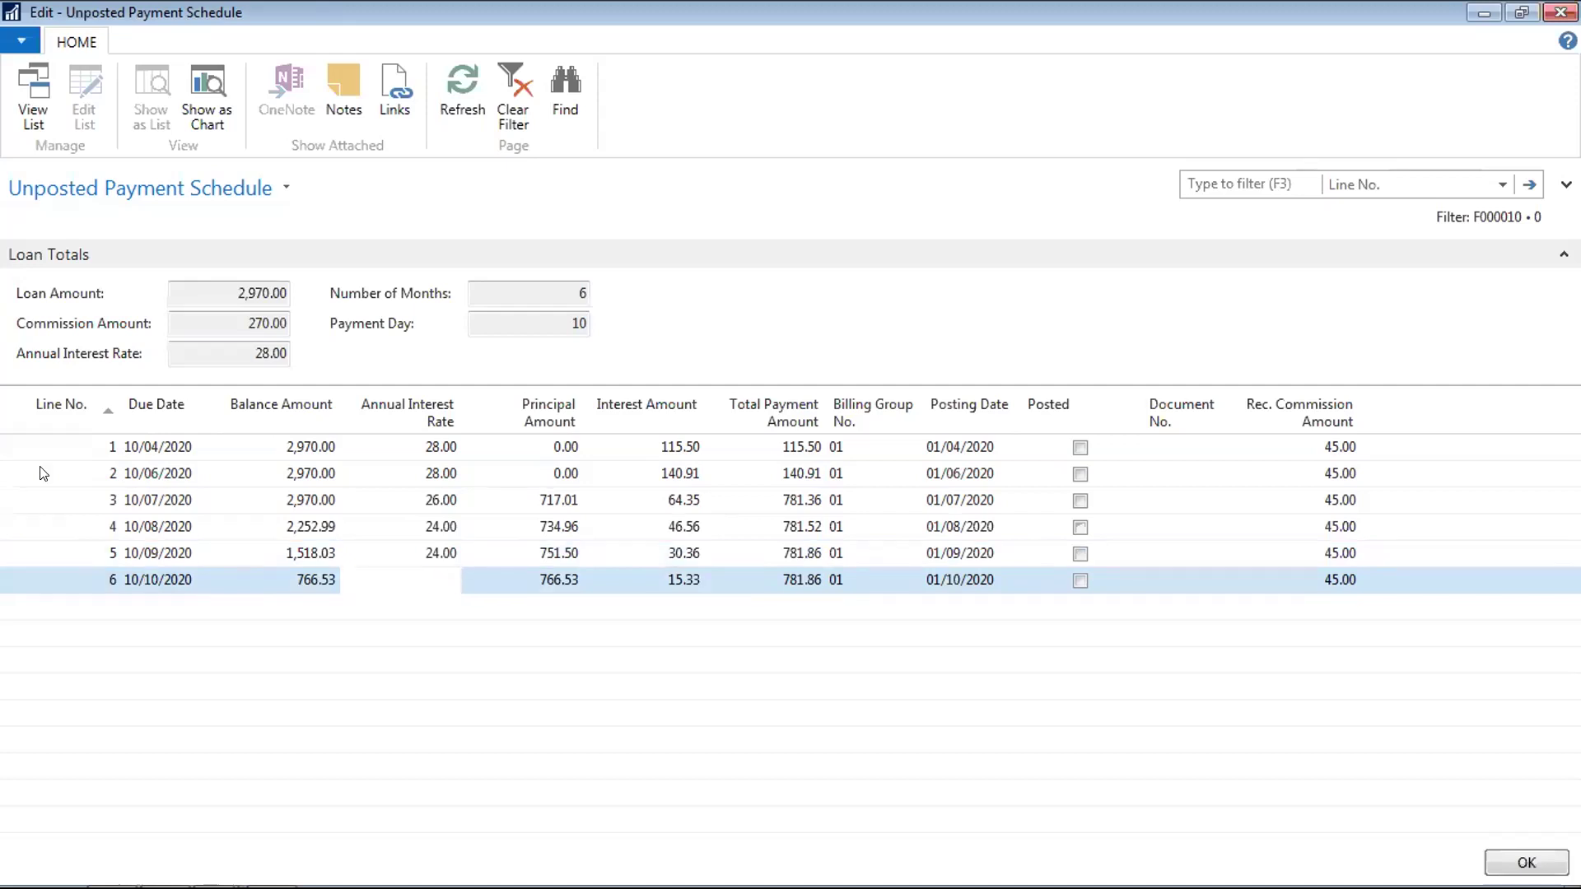
key("Up")
key("Up")
key("Up")
key("Up")
key("Up")
key("Down")
key("Down")
key("Tab")
key("Tab")
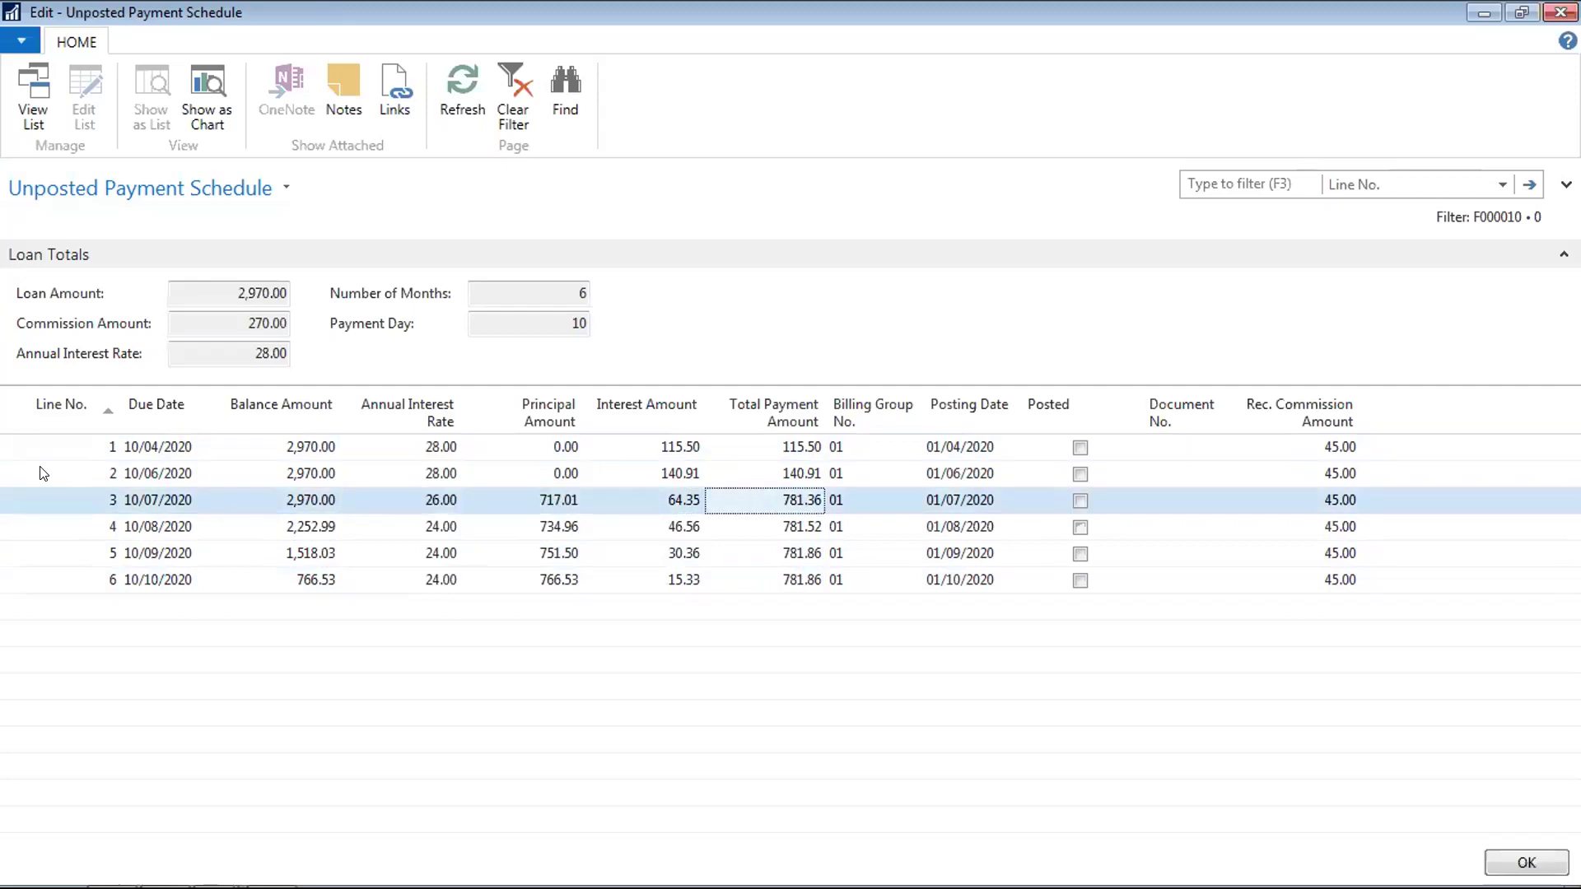
key("Down")
key("Down")
key("Down")
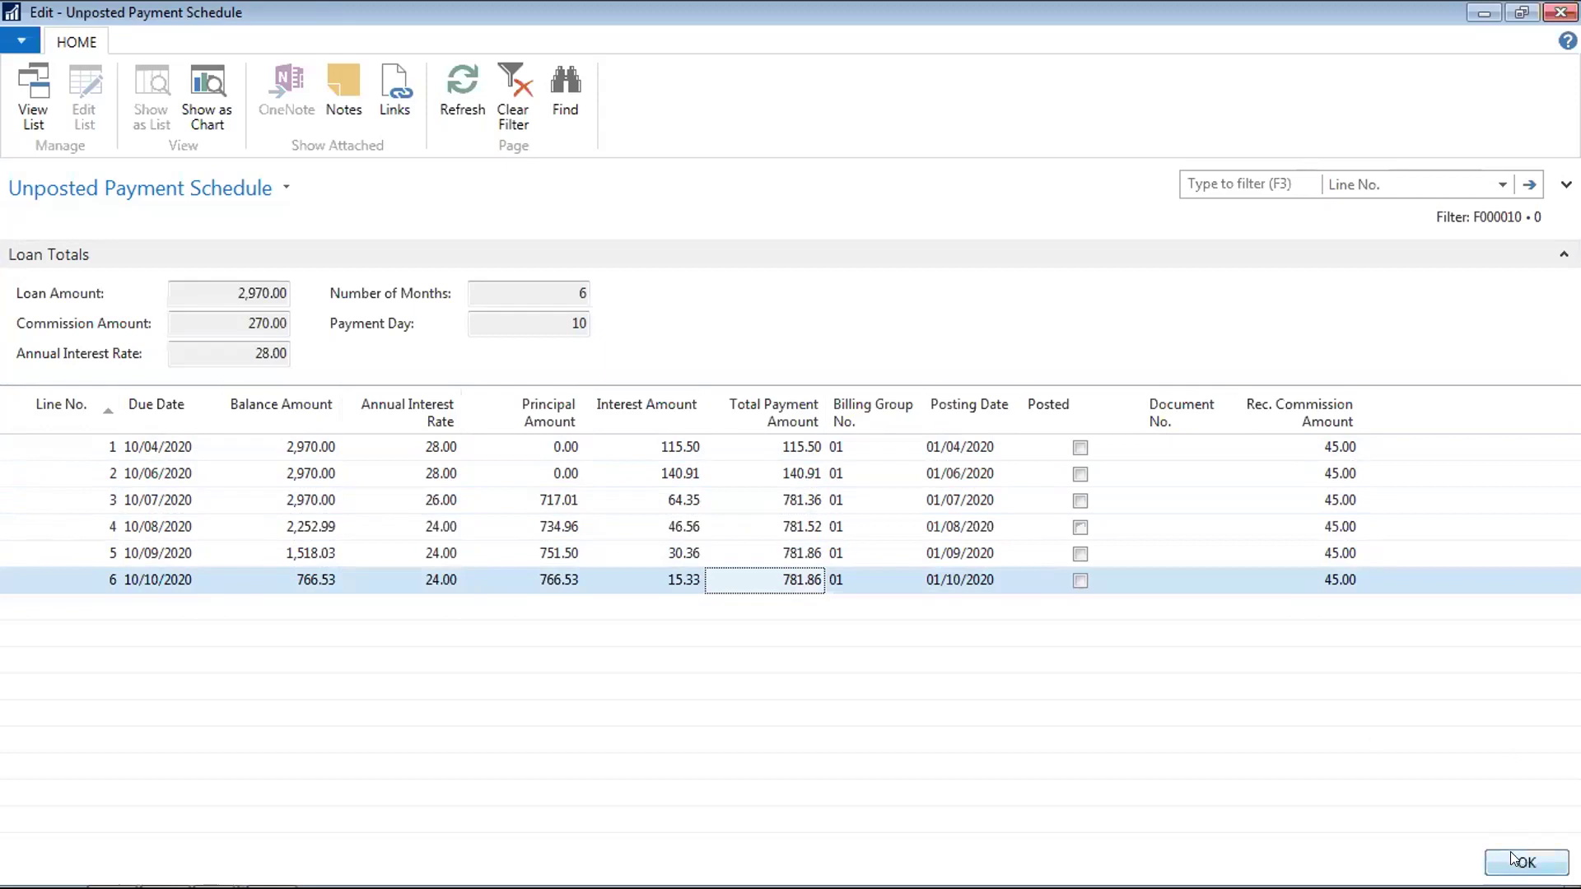
Send the payment schedule to Microsoft Word via Print & Send and open the exported document
left_click(24, 48)
mouse_move(77, 140)
left_click(209, 136)
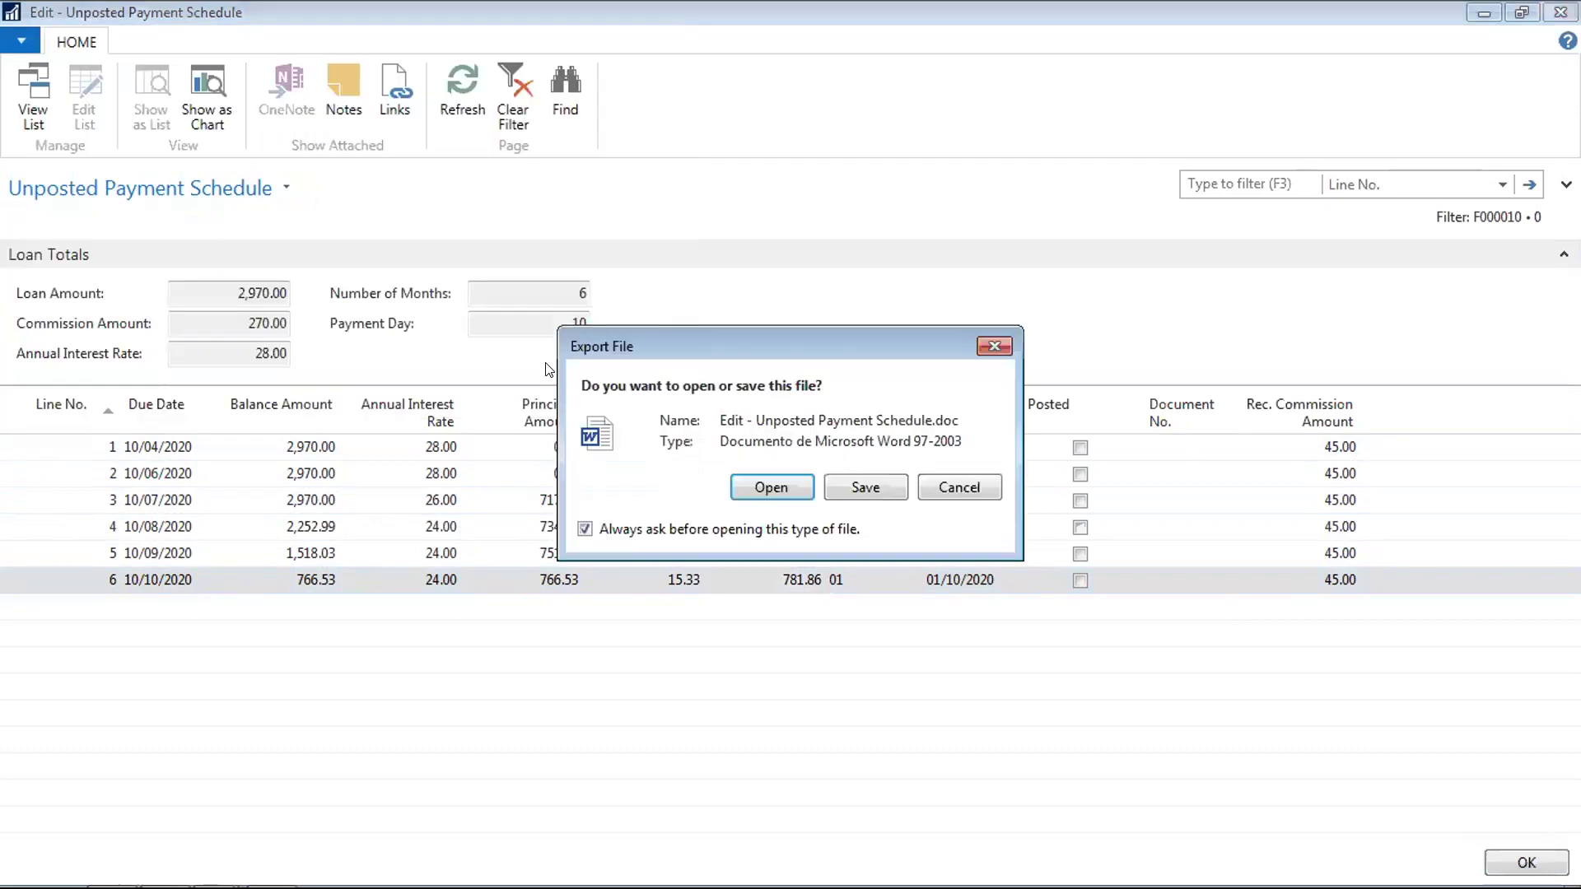
left_click(785, 486)
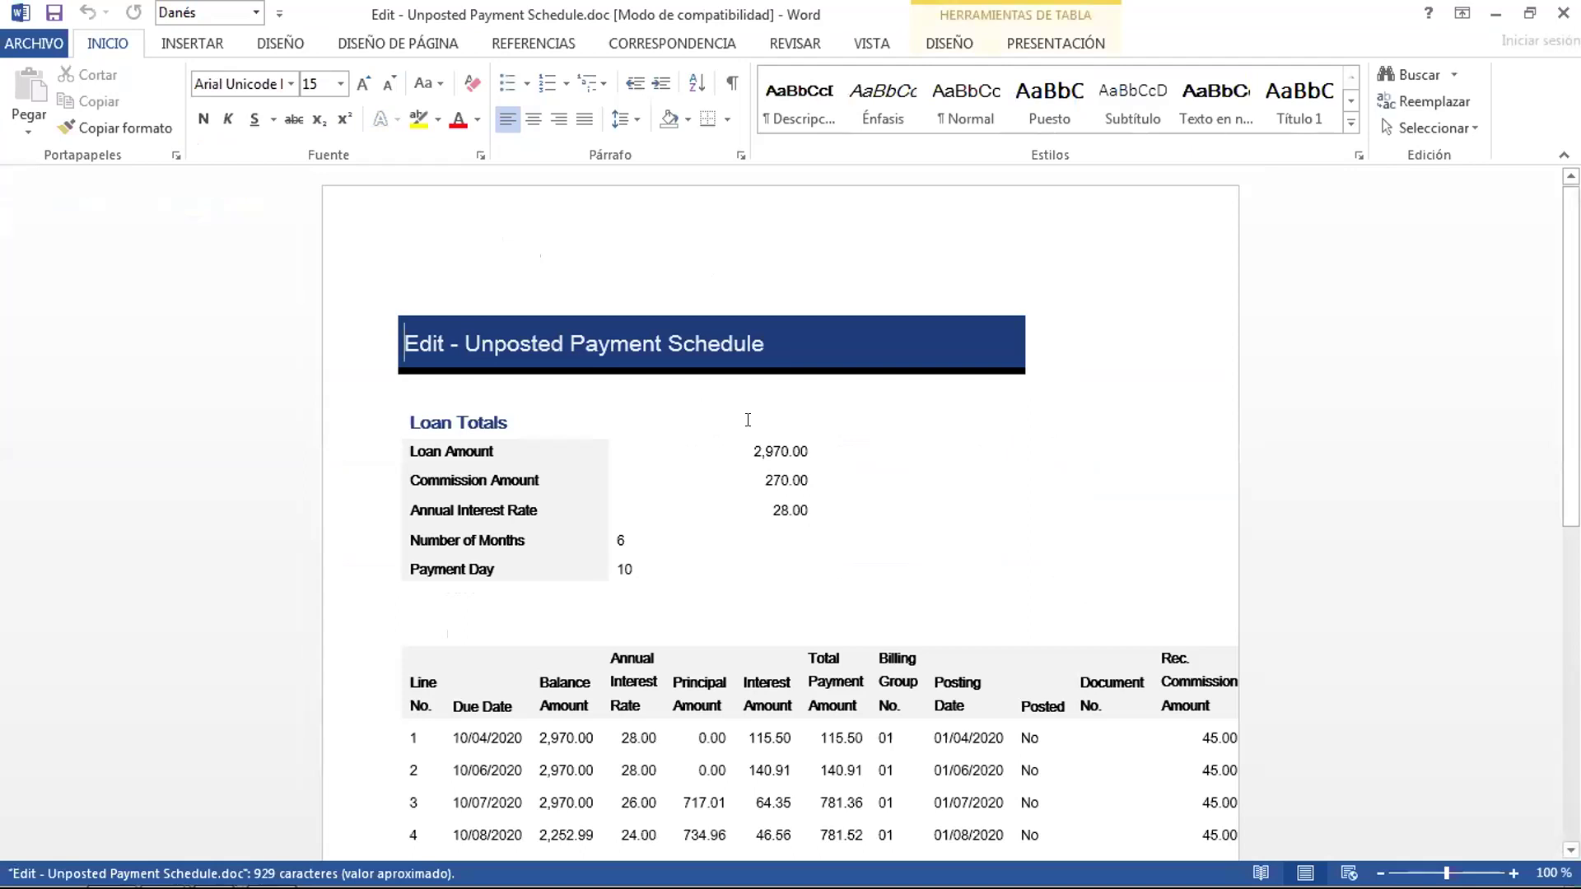
Scroll through the exported Word schedule, then switch to the NAV Contracts list window
scroll(1553, 425, "down", 8)
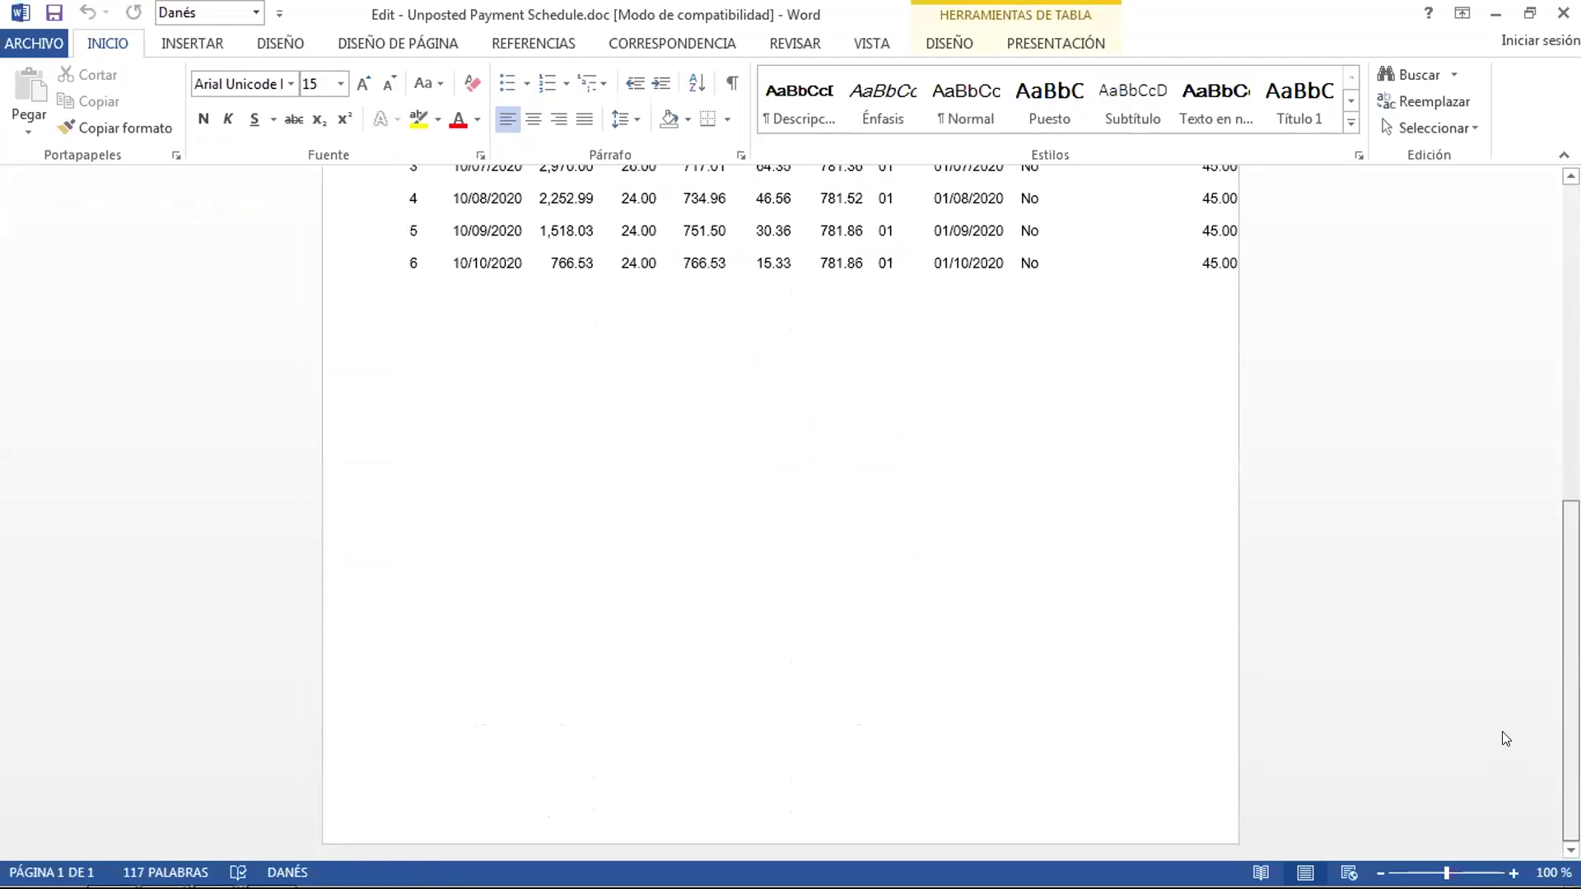
scroll(1540, 560, "up", 8)
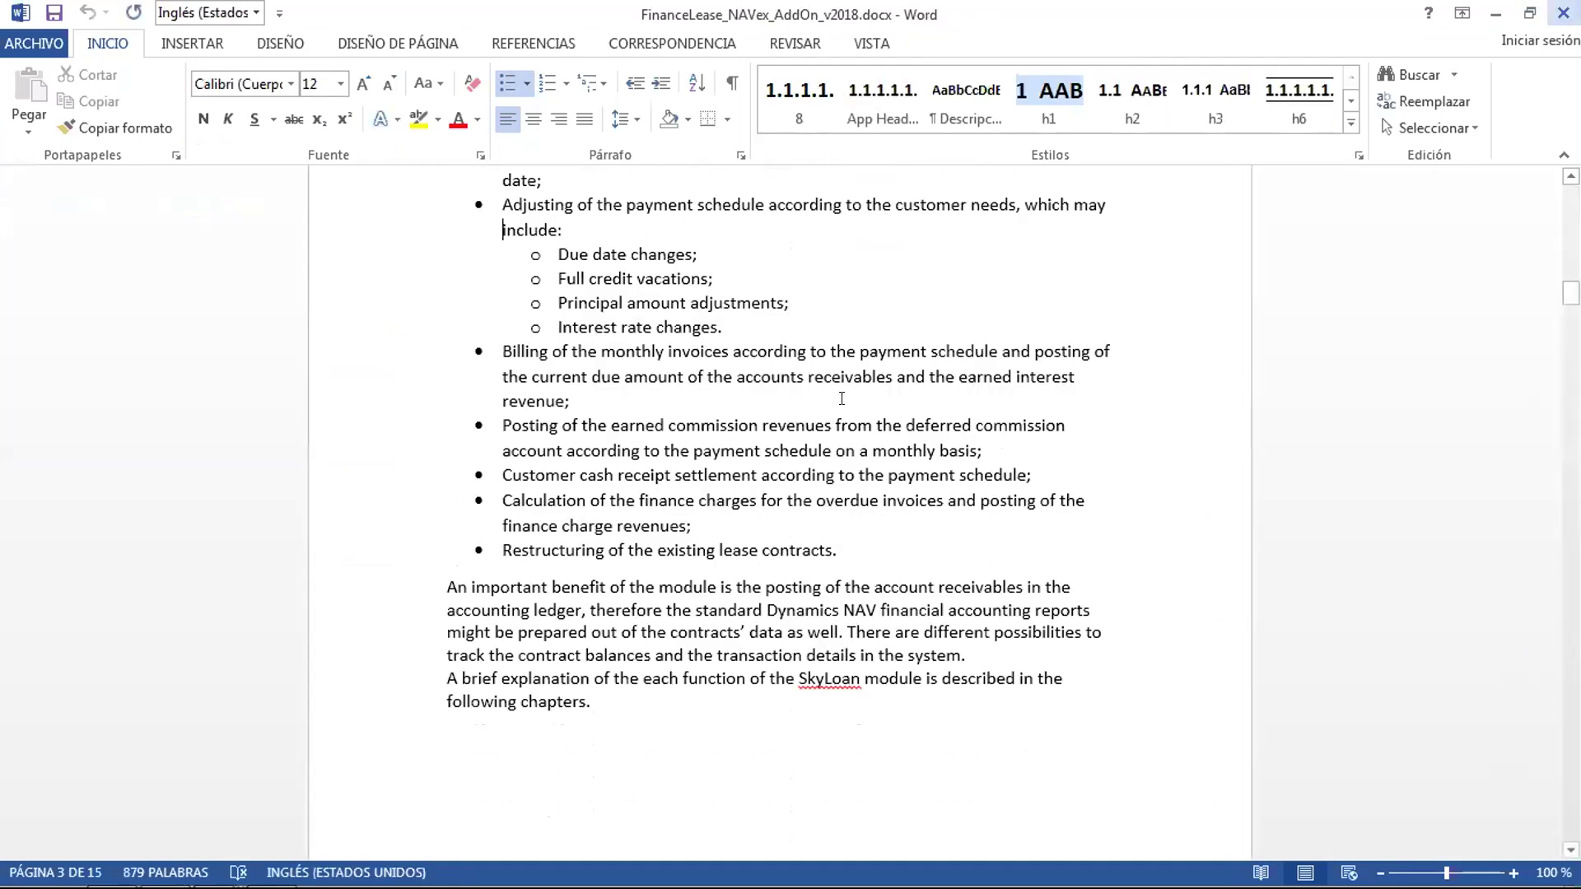
mouse_move(215, 870)
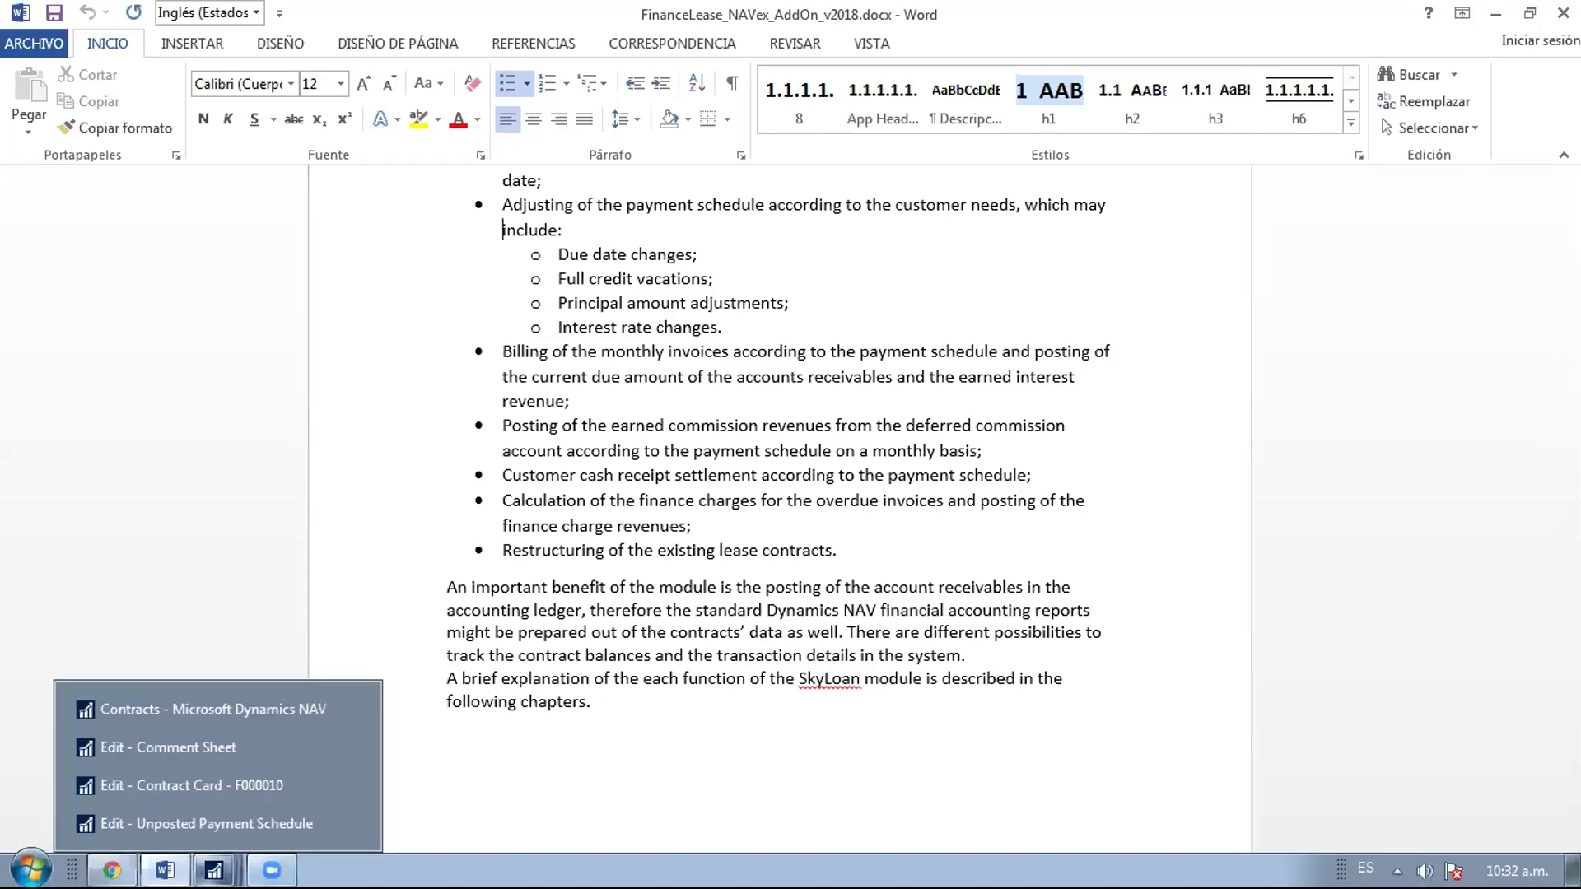
left_click(201, 822)
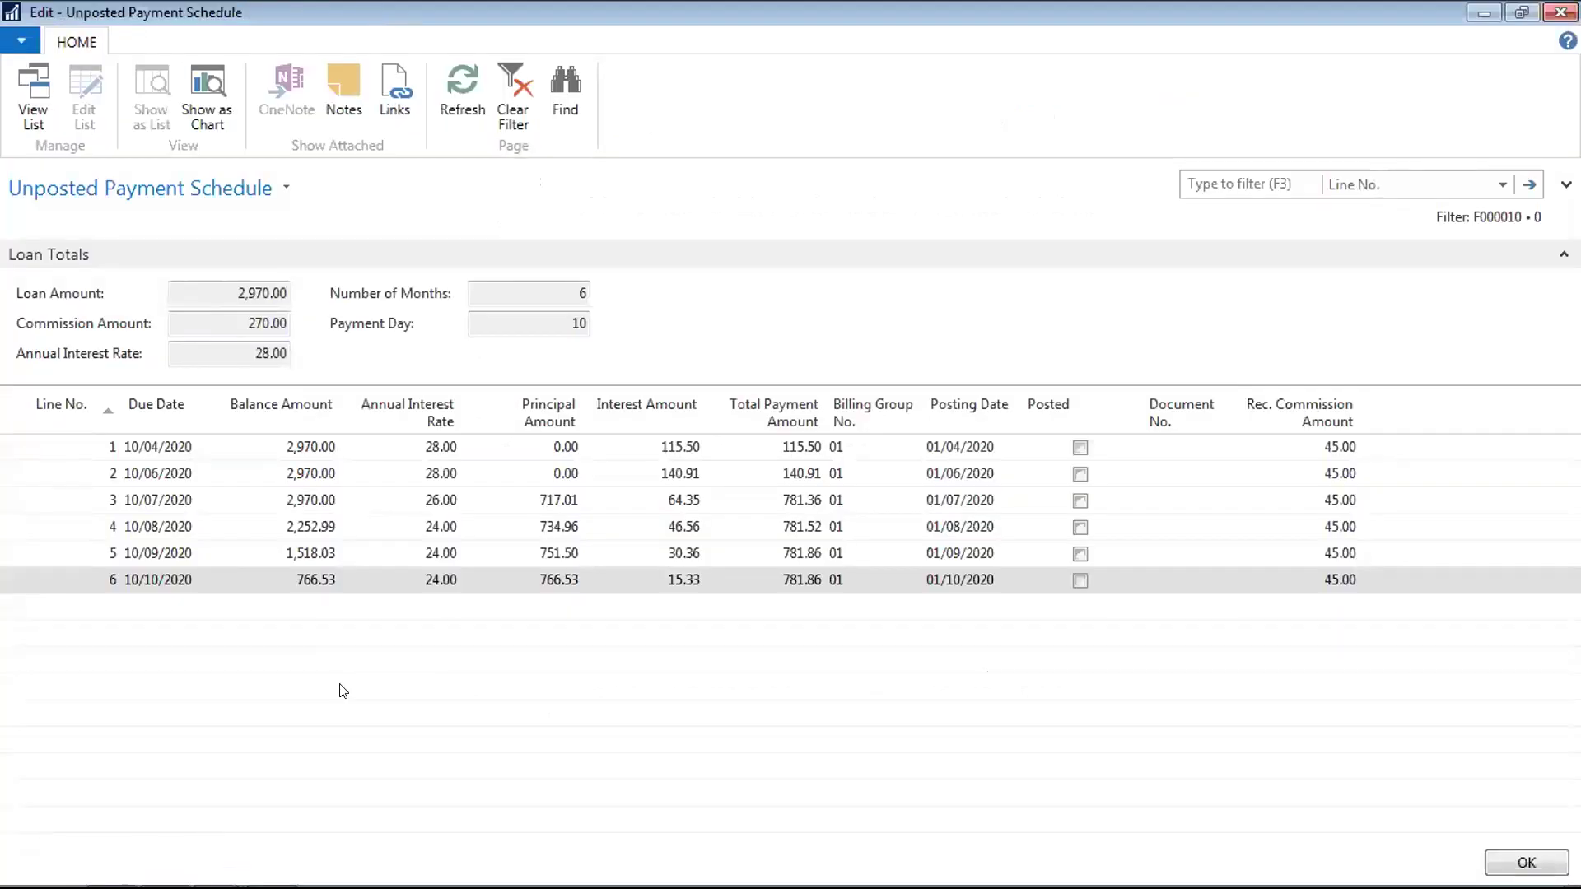
key("alt+Tab")
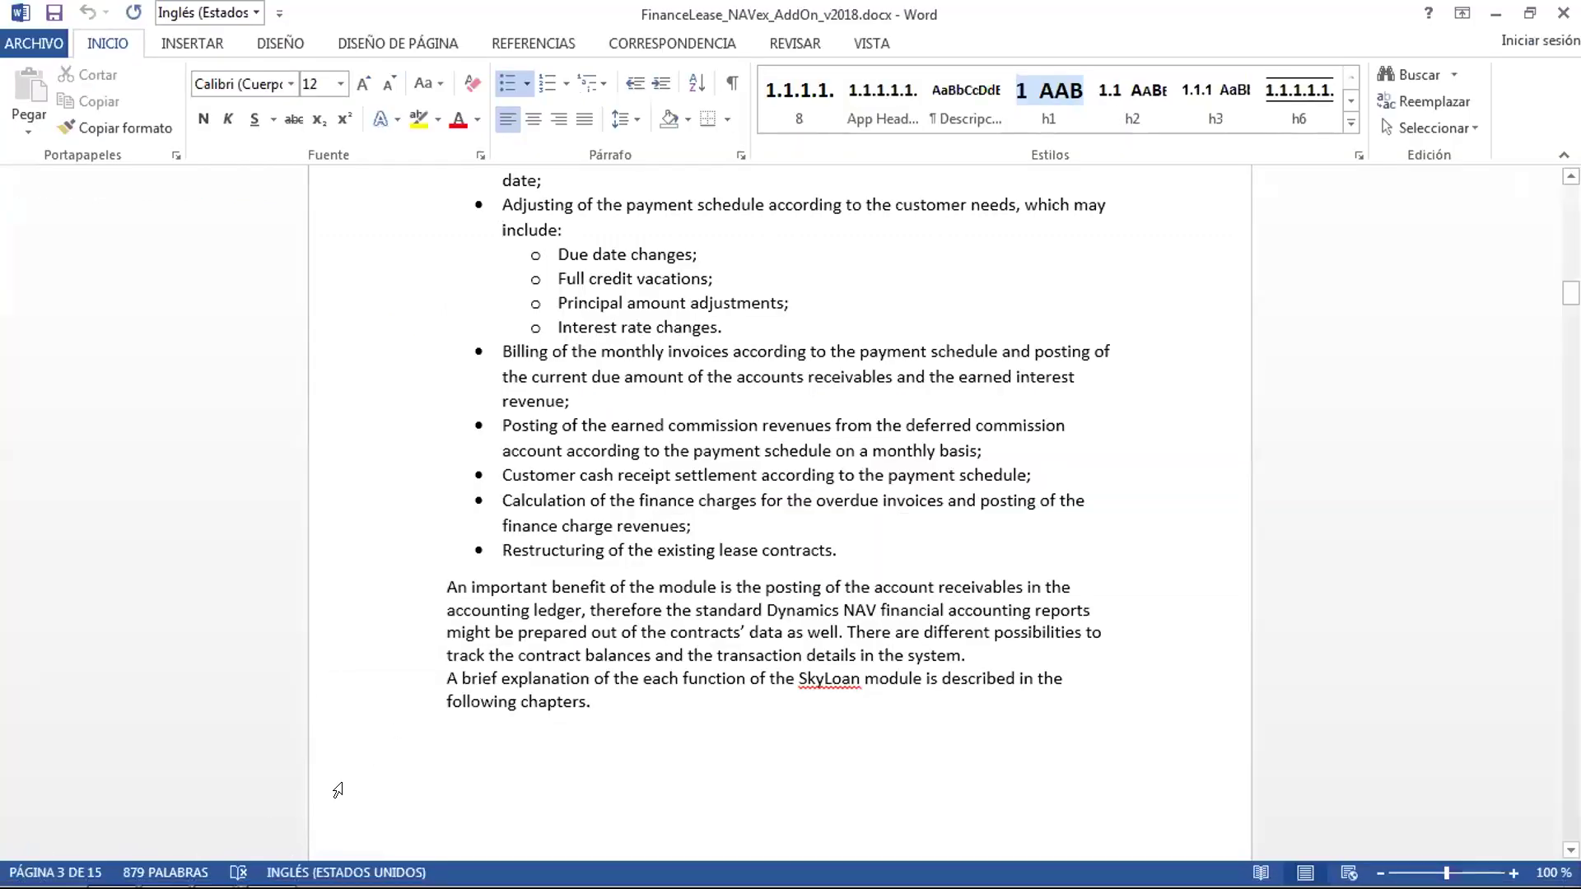
mouse_move(214, 869)
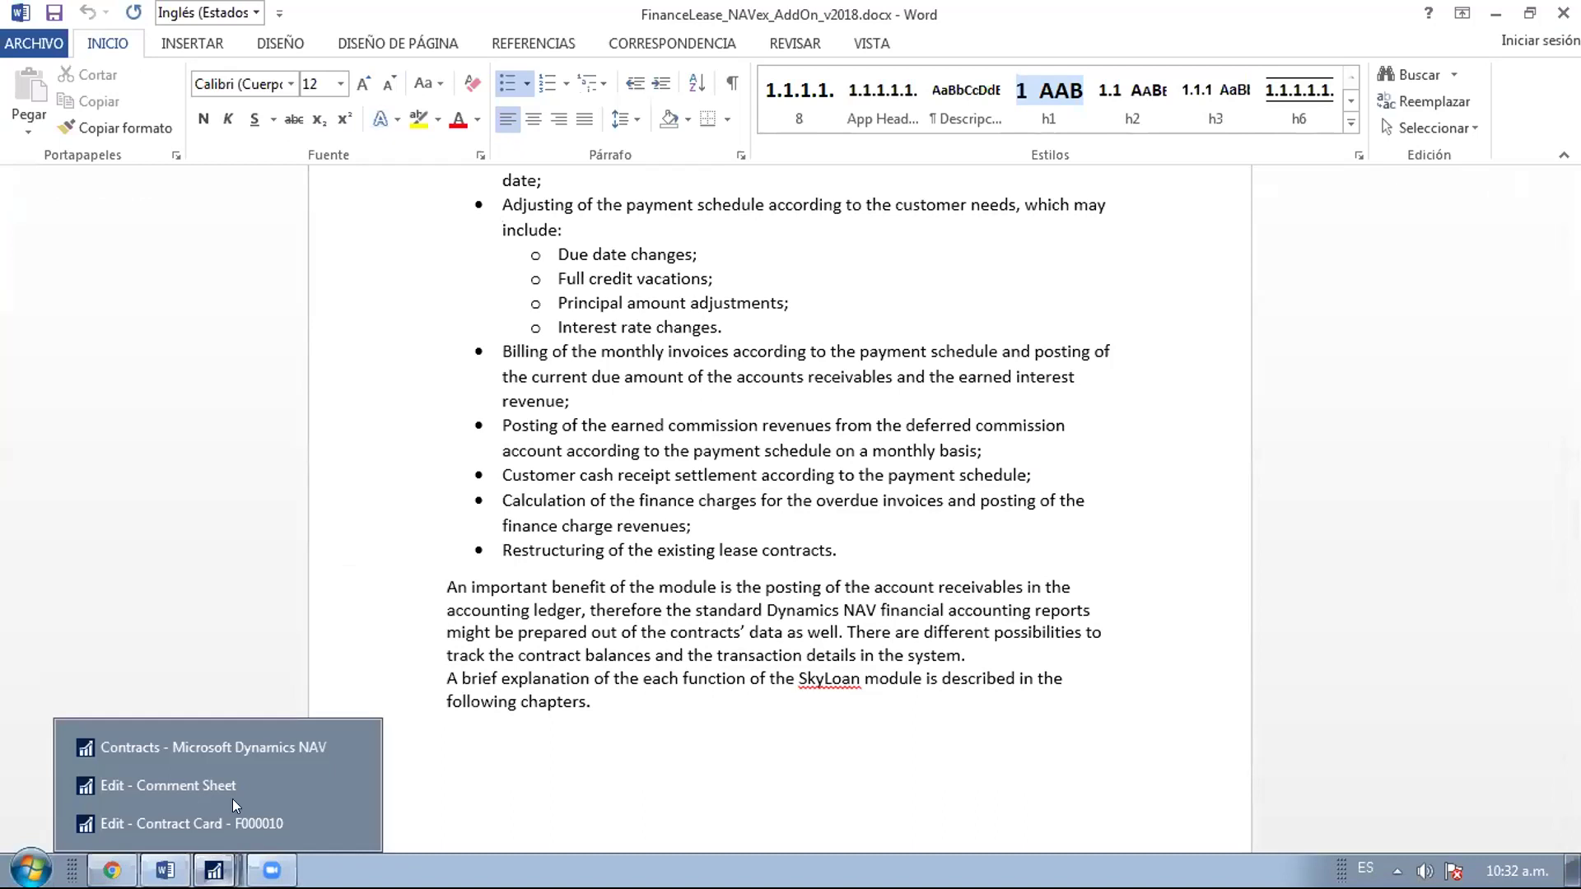
left_click(228, 746)
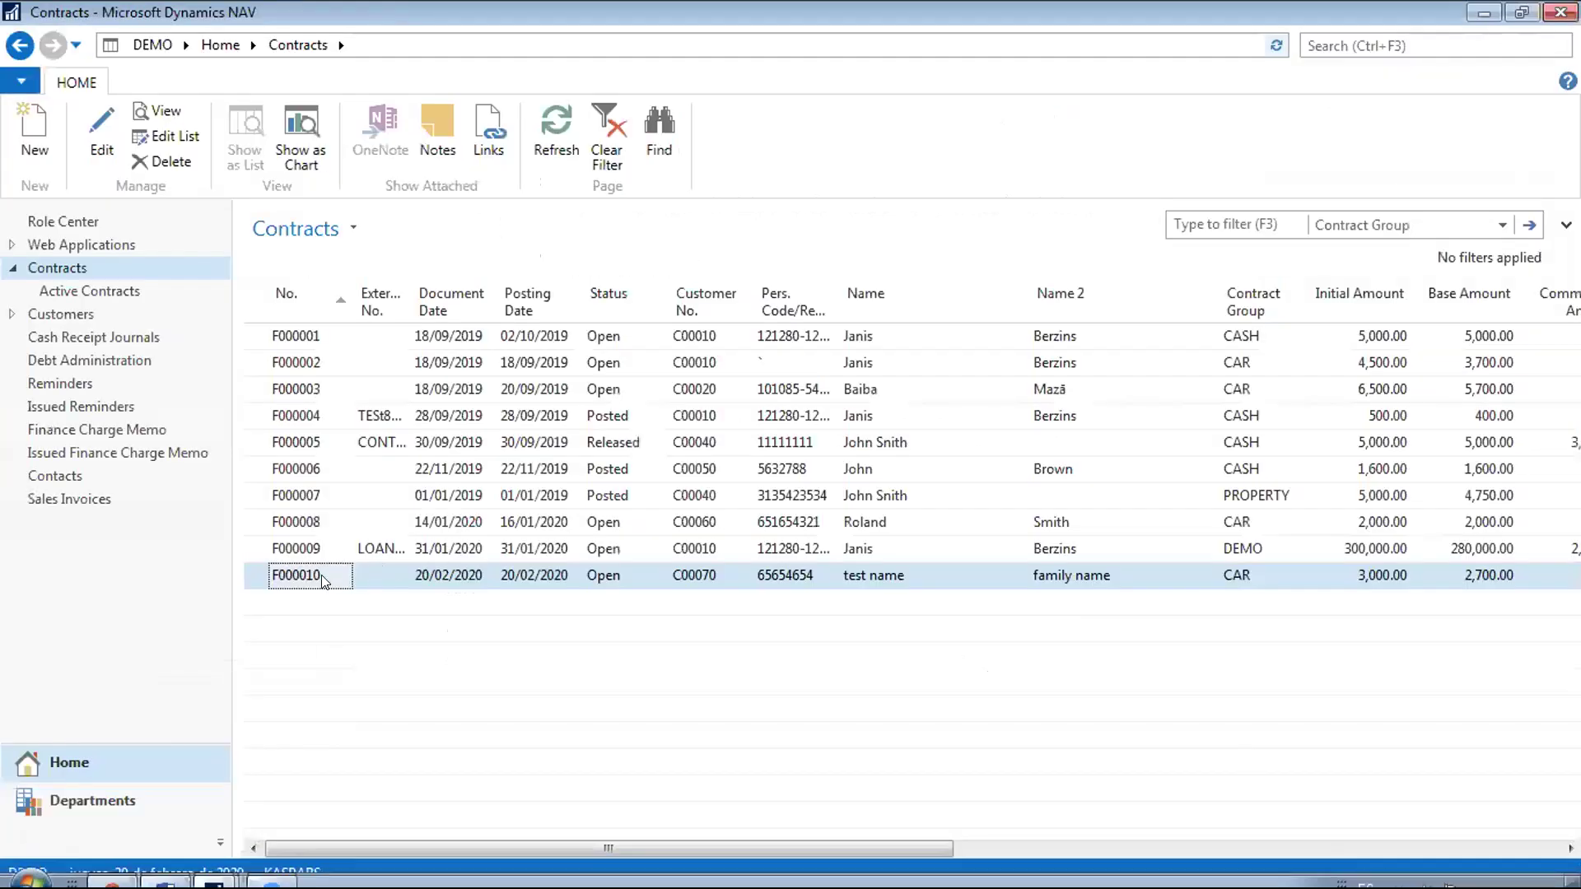
Open contract F000010's card and run Create Payout Line
double_click(319, 577)
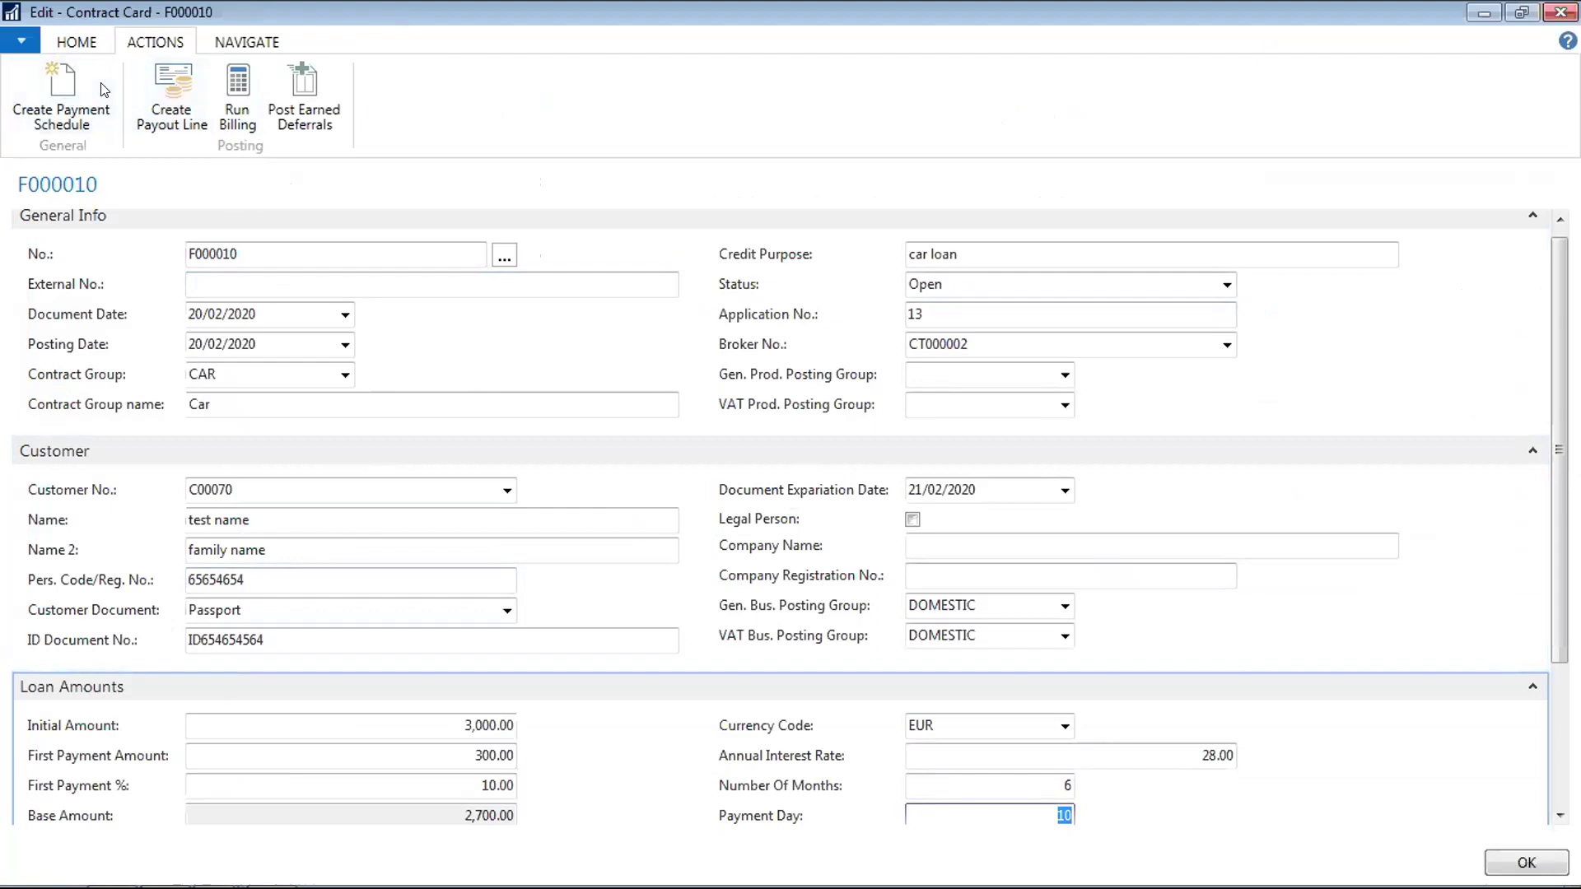
left_click(173, 99)
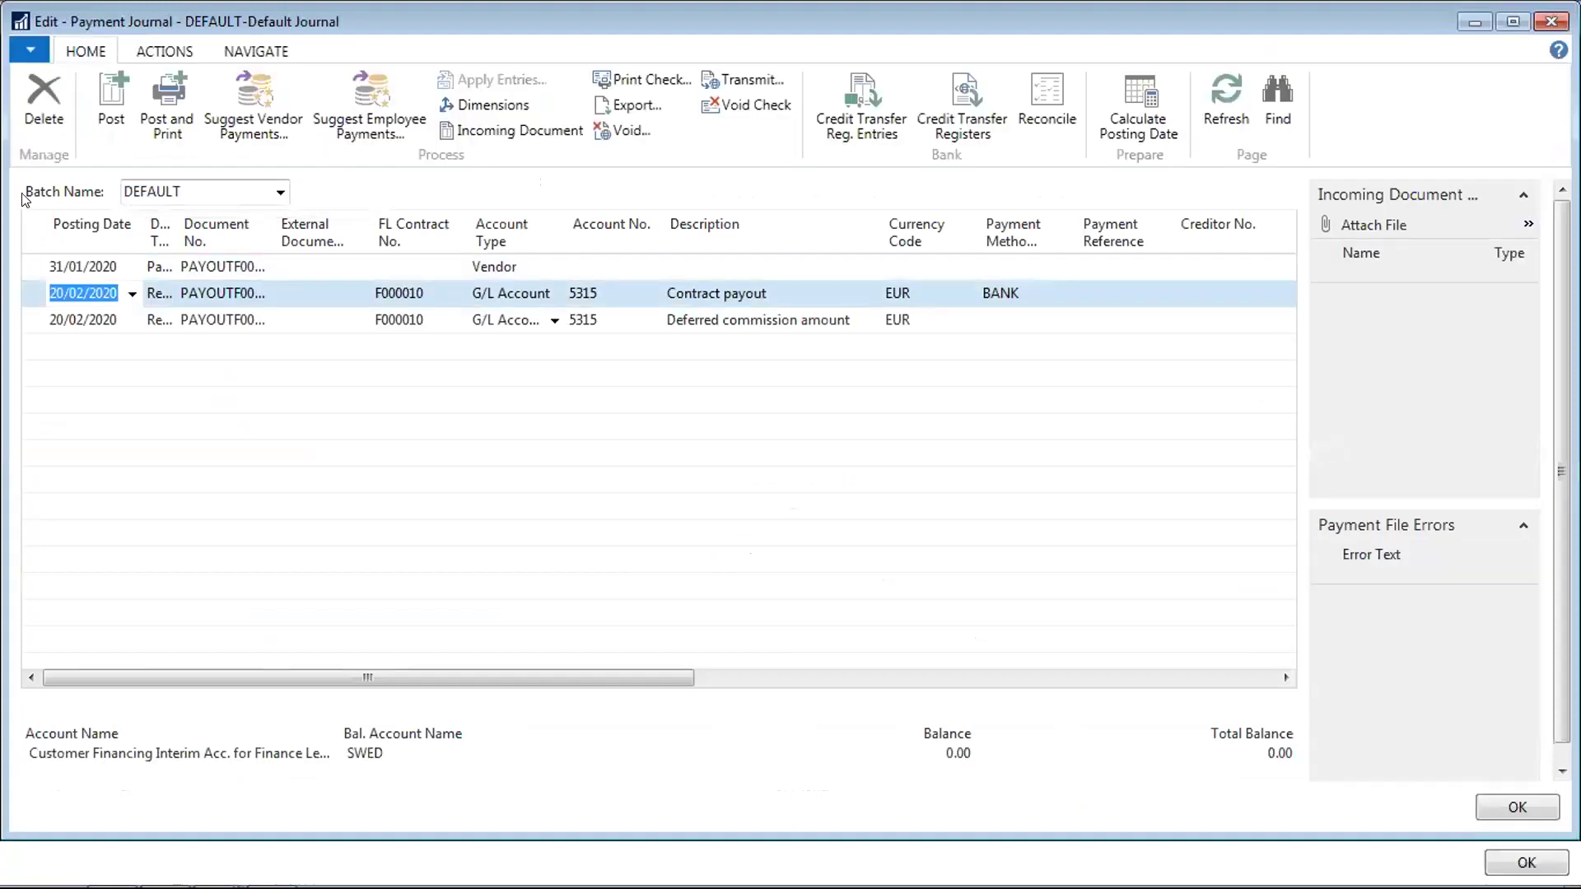
Delete the vendor journal line dated 31/01/2020
left_click(32, 270)
right_click(33, 271)
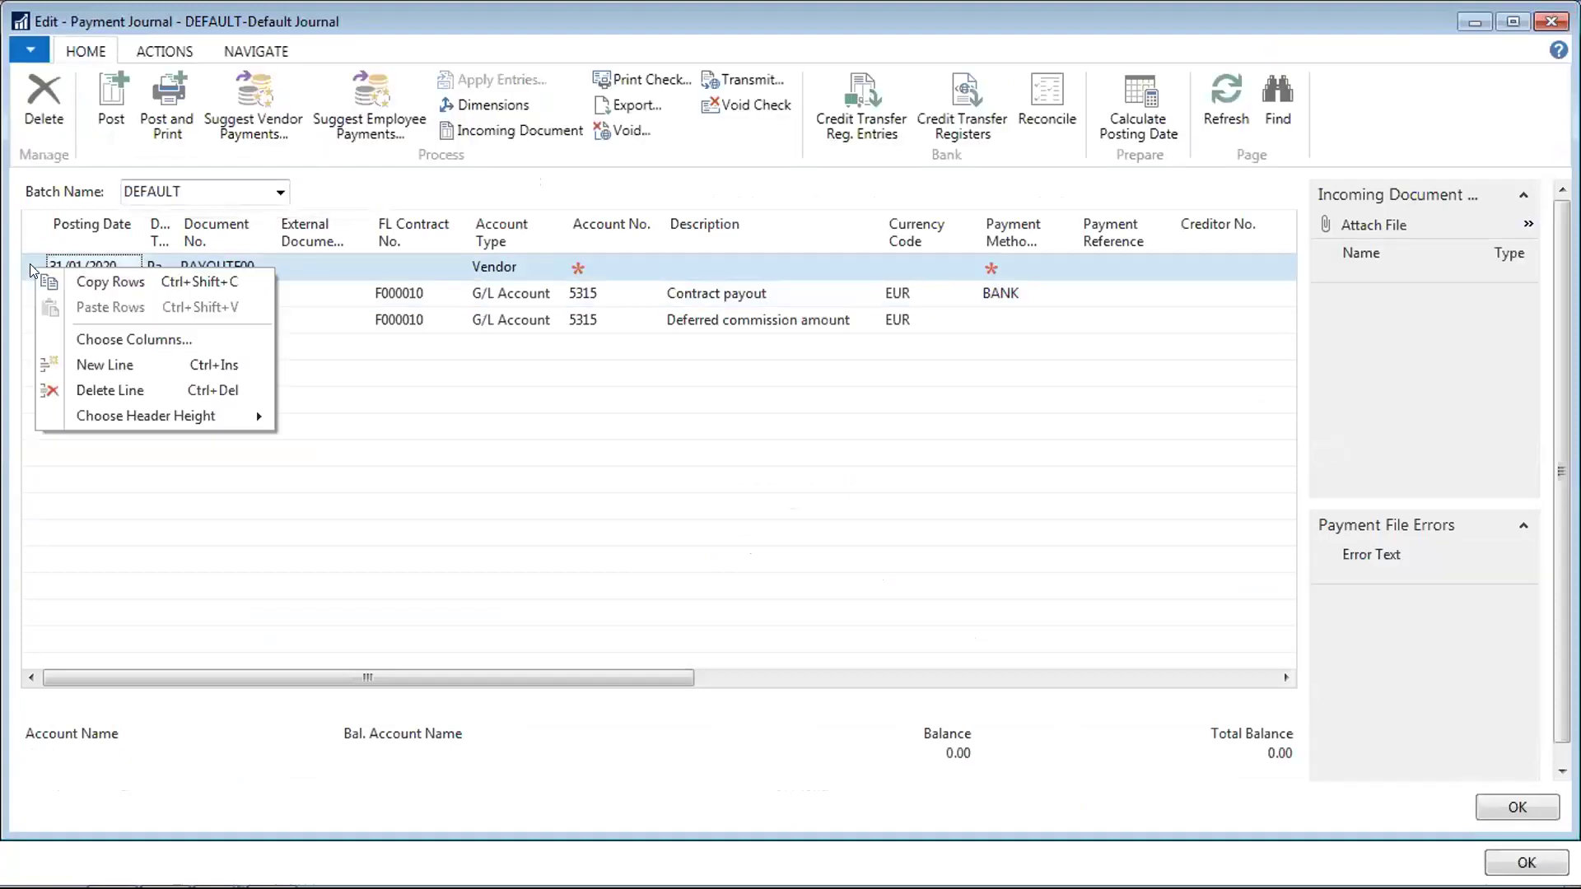
left_click(88, 387)
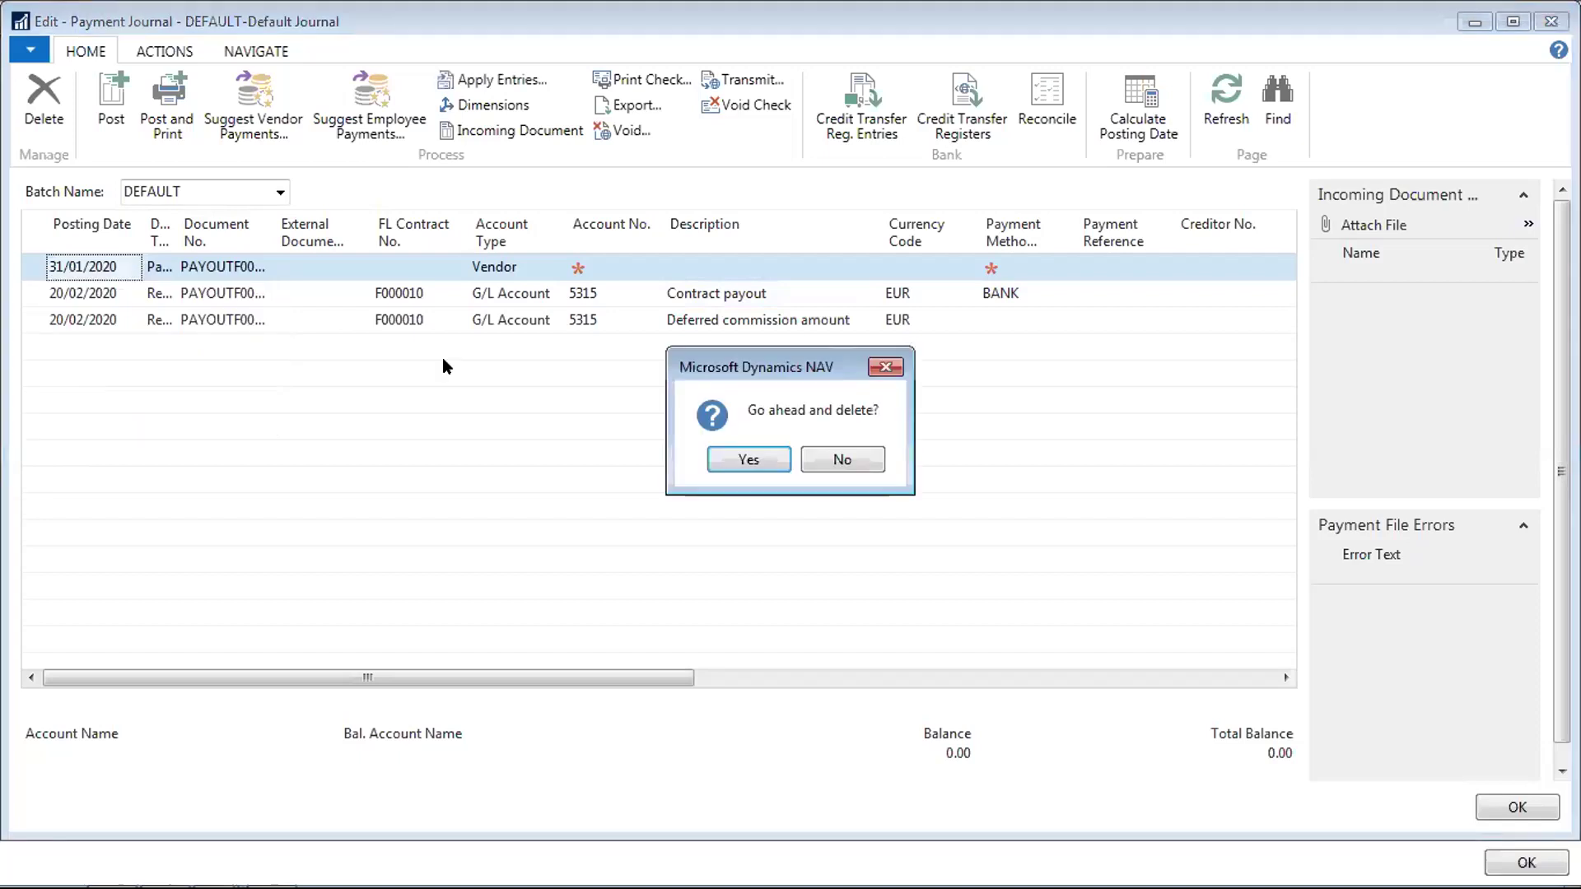
left_click(745, 461)
Review the Contract payout line's amount, account number, account type and description
key("Tab")
key("Tab")
key("Tab")
key("Tab")
key("Tab")
key("Tab")
key("Tab")
key("Tab")
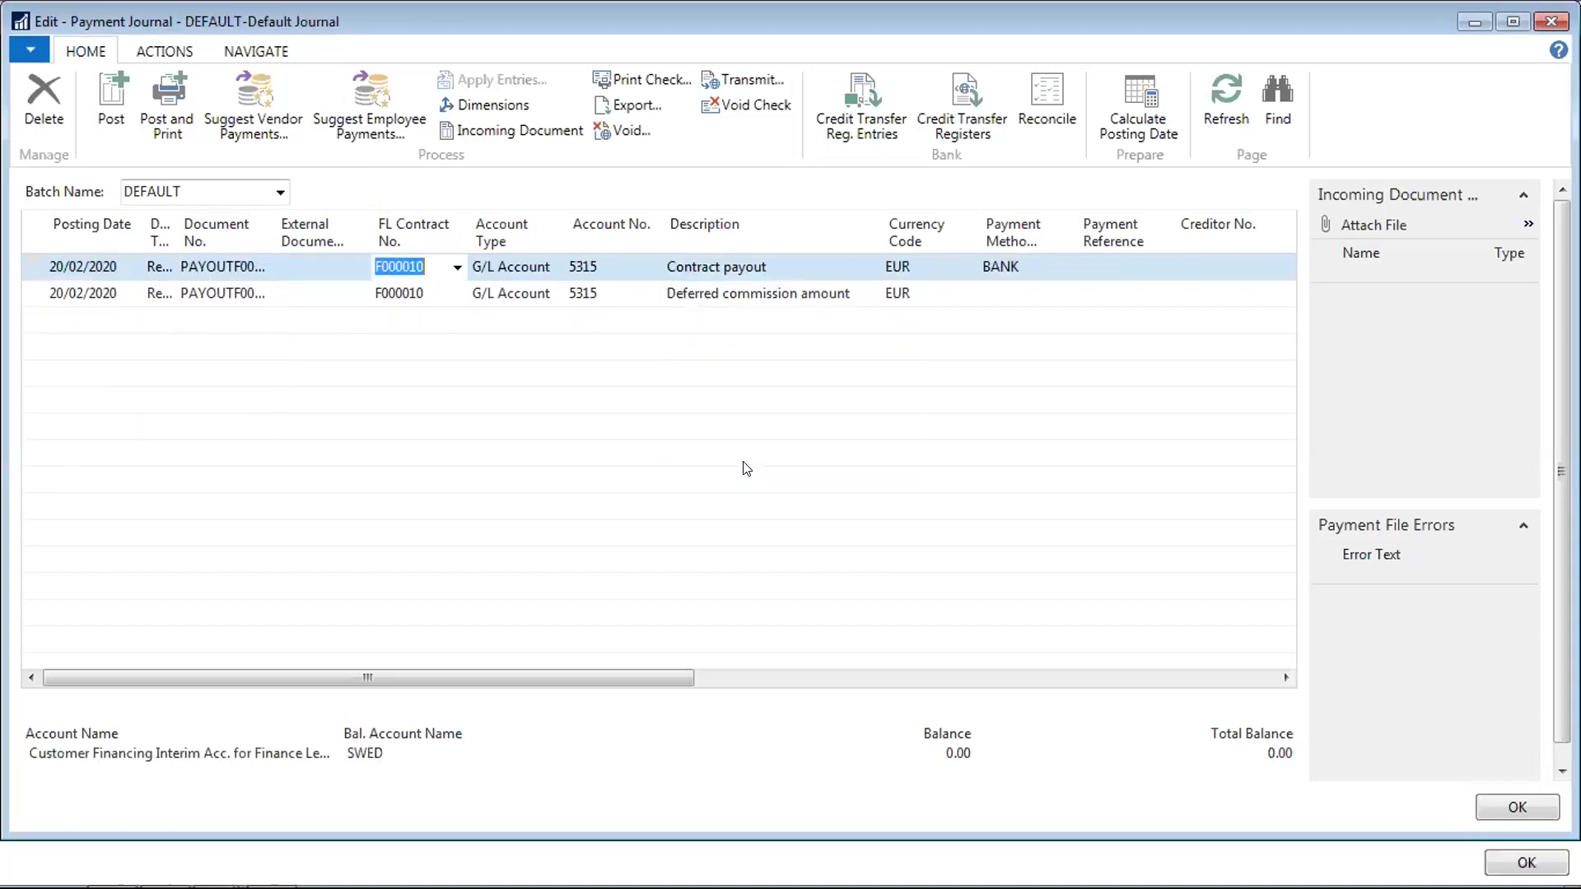
key("Tab")
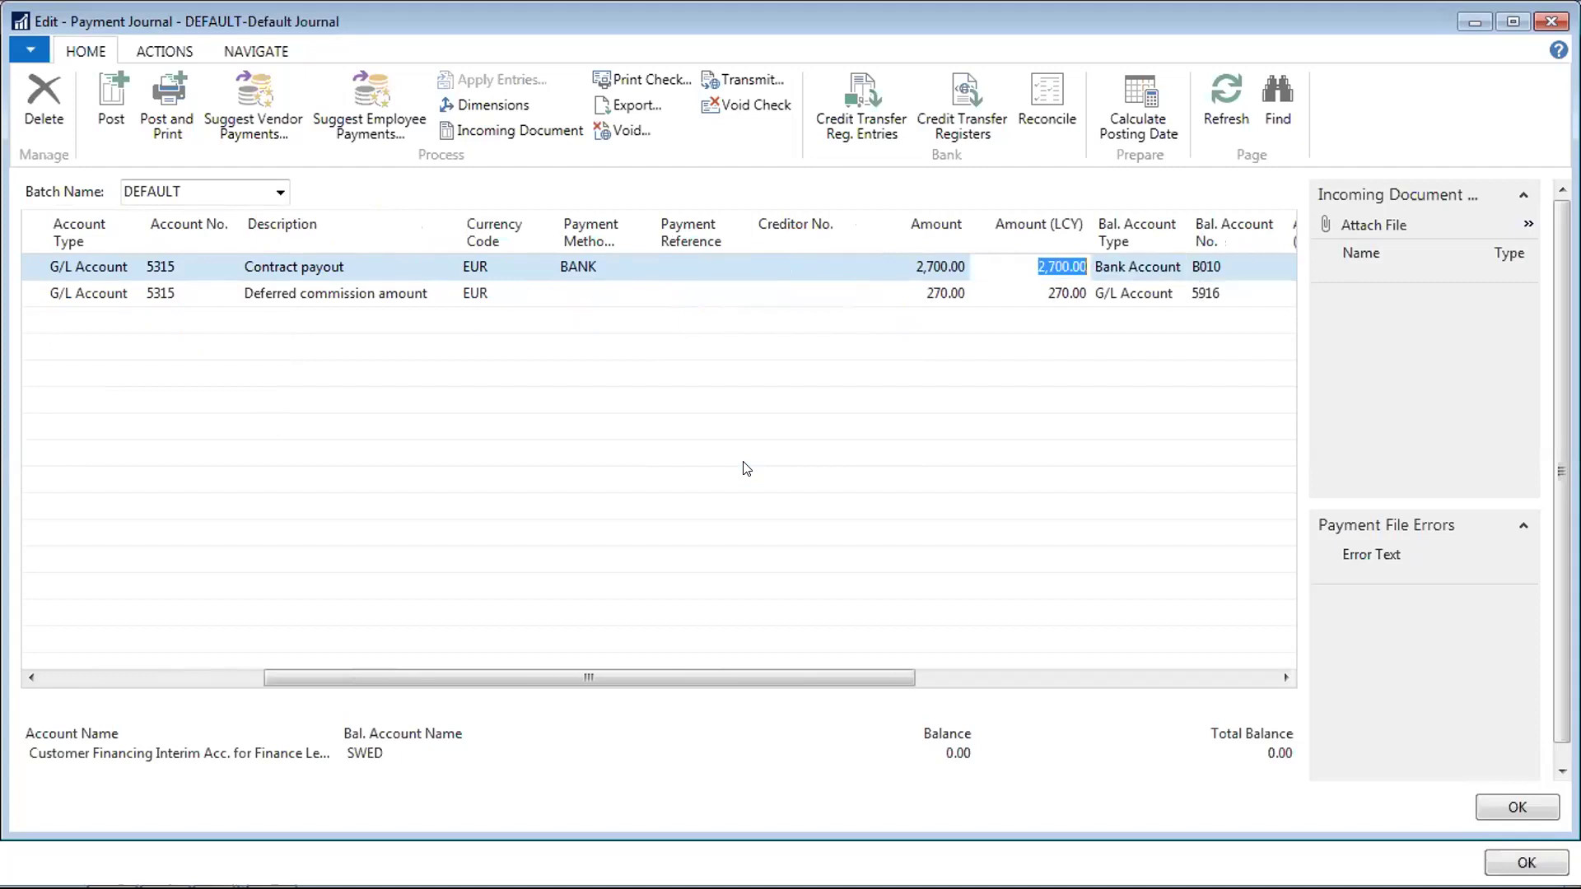
key("shift+Tab")
key("shift+Tab")
key("shift+Tab")
key("shift+Tab")
key("shift+Tab")
key("shift+Tab")
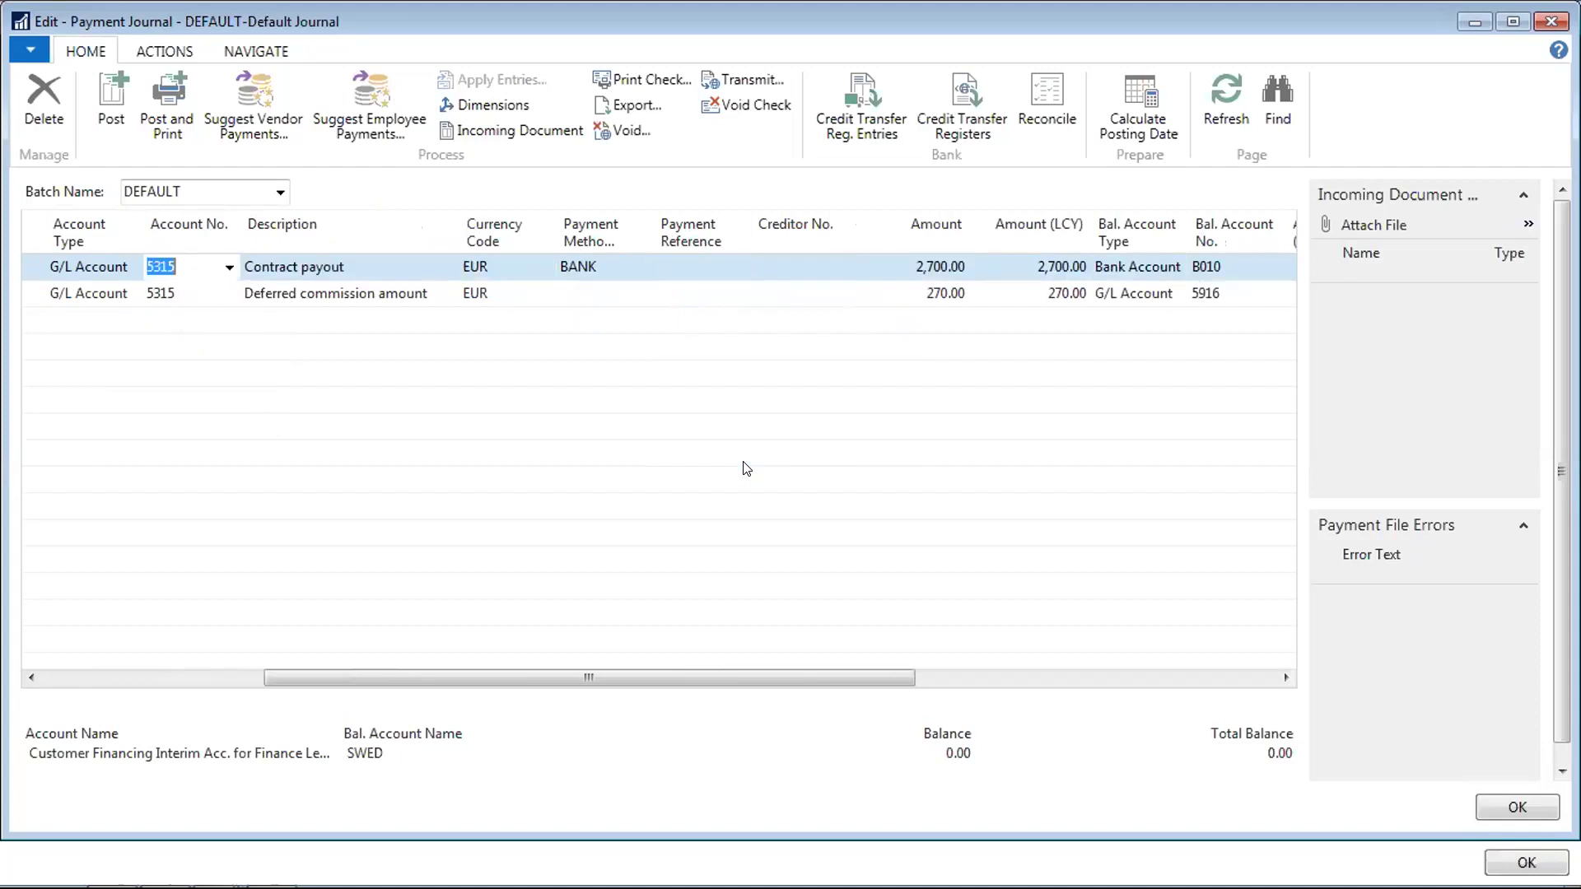
key("Tab")
key("shift+Tab")
key("shift+Tab")
key("Tab")
key("Tab")
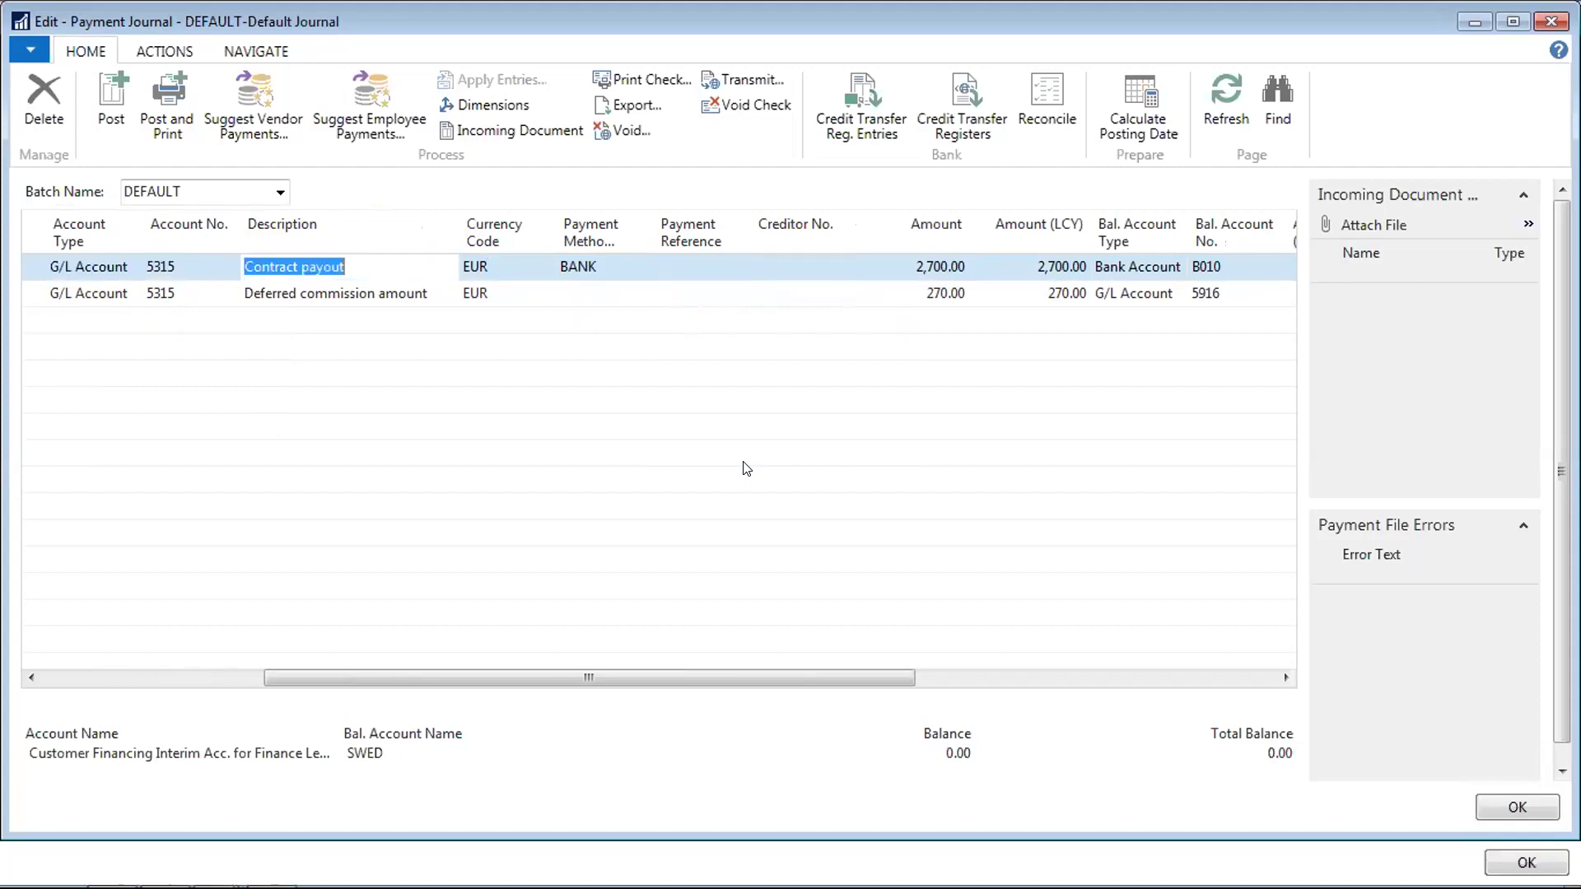
key("Tab")
key("Tab")
key("Tab")
key("Tab")
key("Tab")
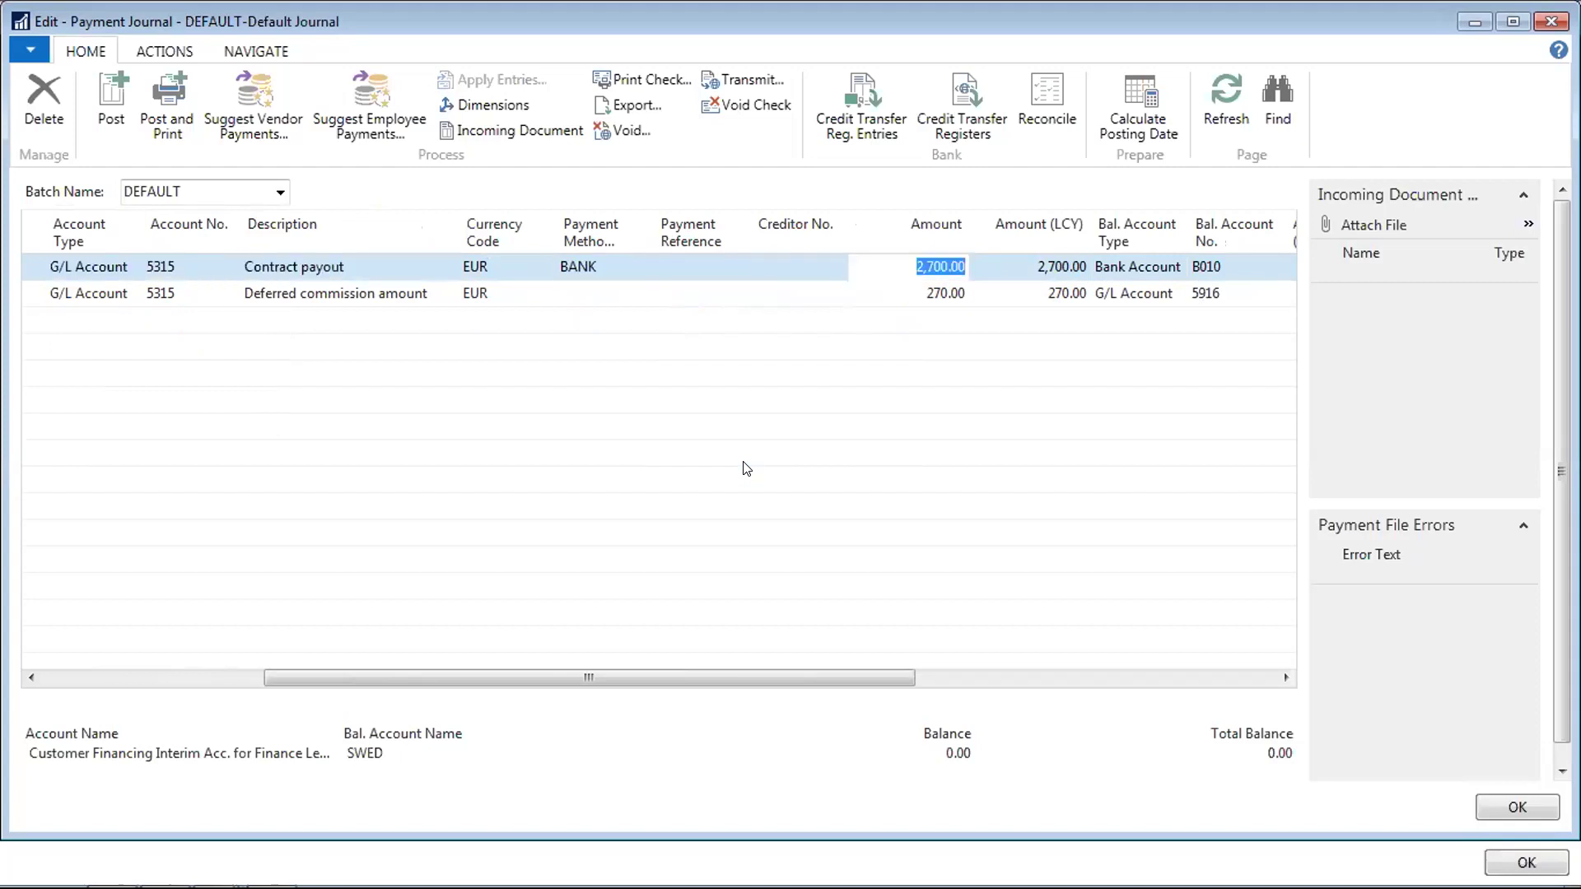
key("shift+Tab")
key("shift+Tab")
key("shift+Tab")
key("shift+Tab")
key("shift+Tab")
key("shift+Tab")
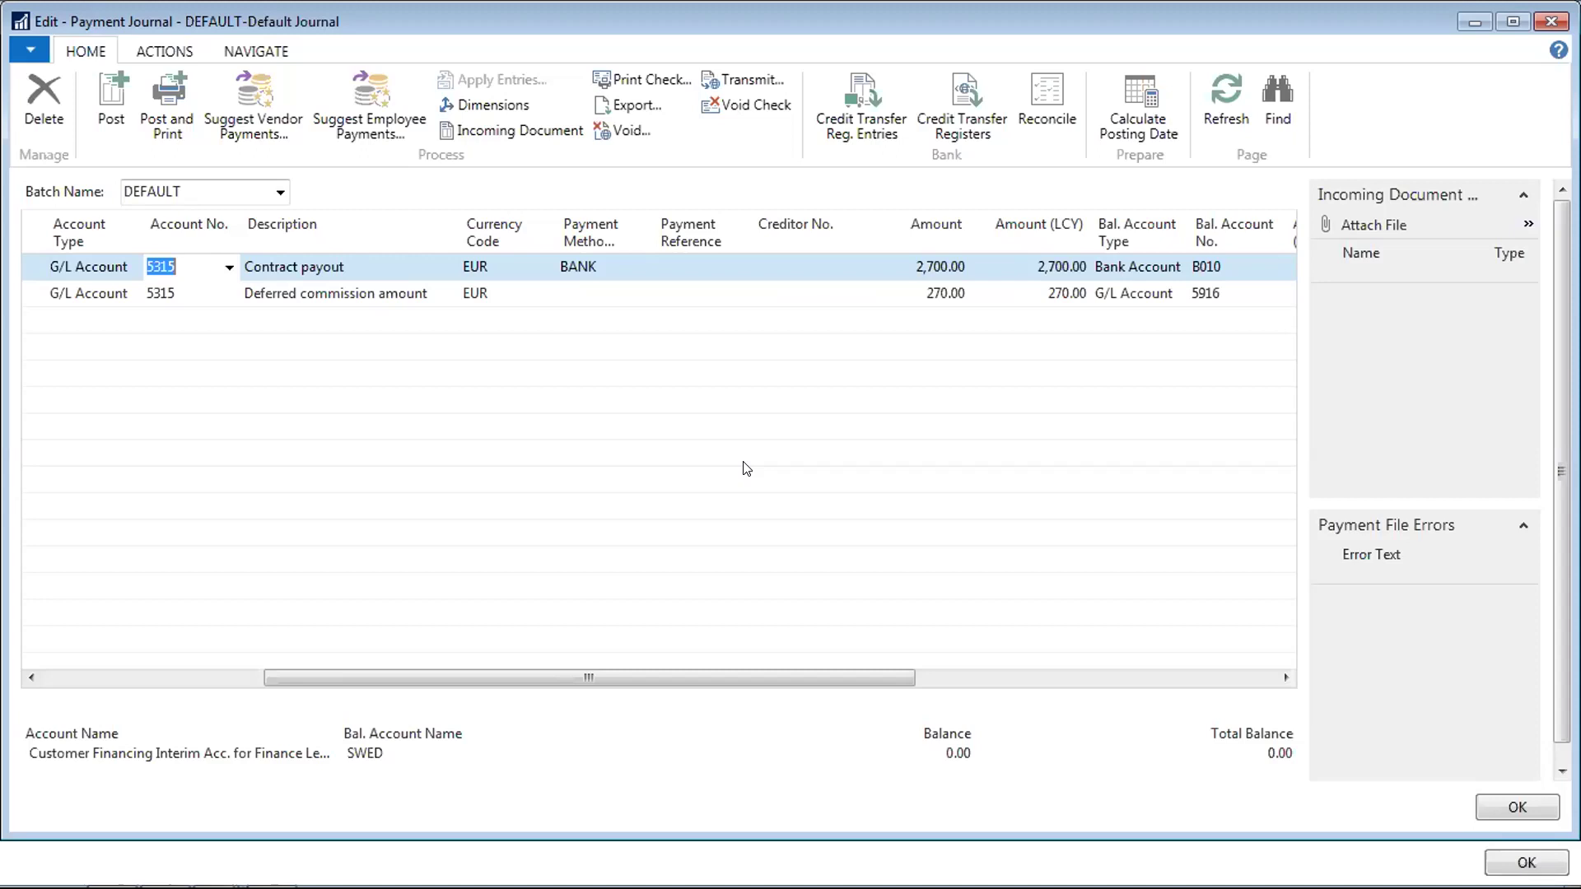
Compare the 2,700.00 contract payout and 270.00 deferred commission line amounts
key("Down")
key("Up")
key("Down")
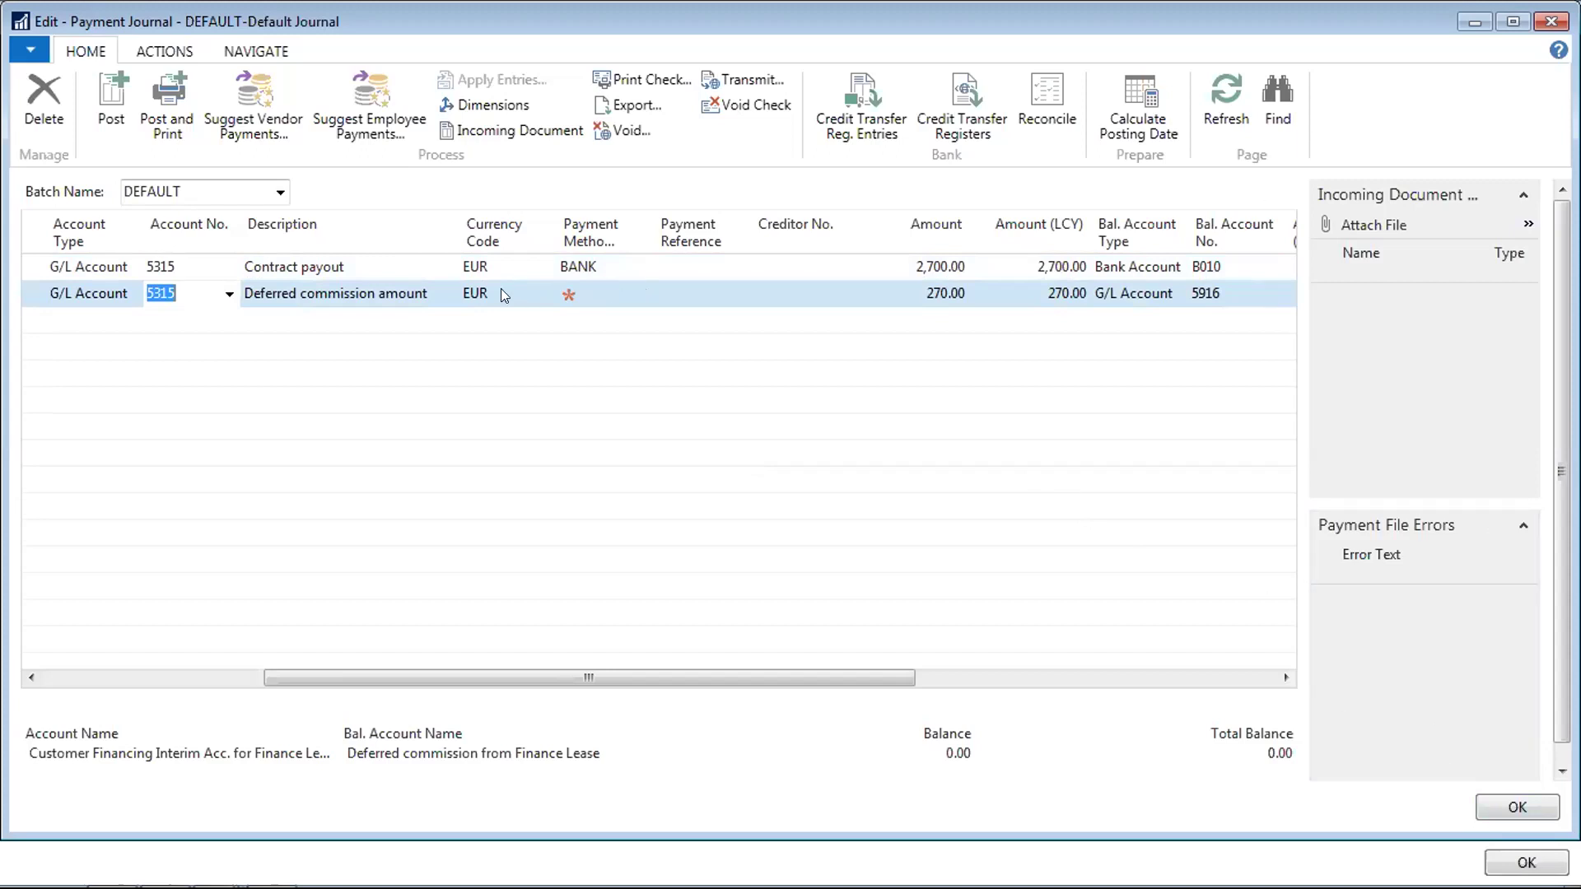
key("Tab")
key("Tab")
key("Tab")
key("Tab")
key("Tab")
key("Tab")
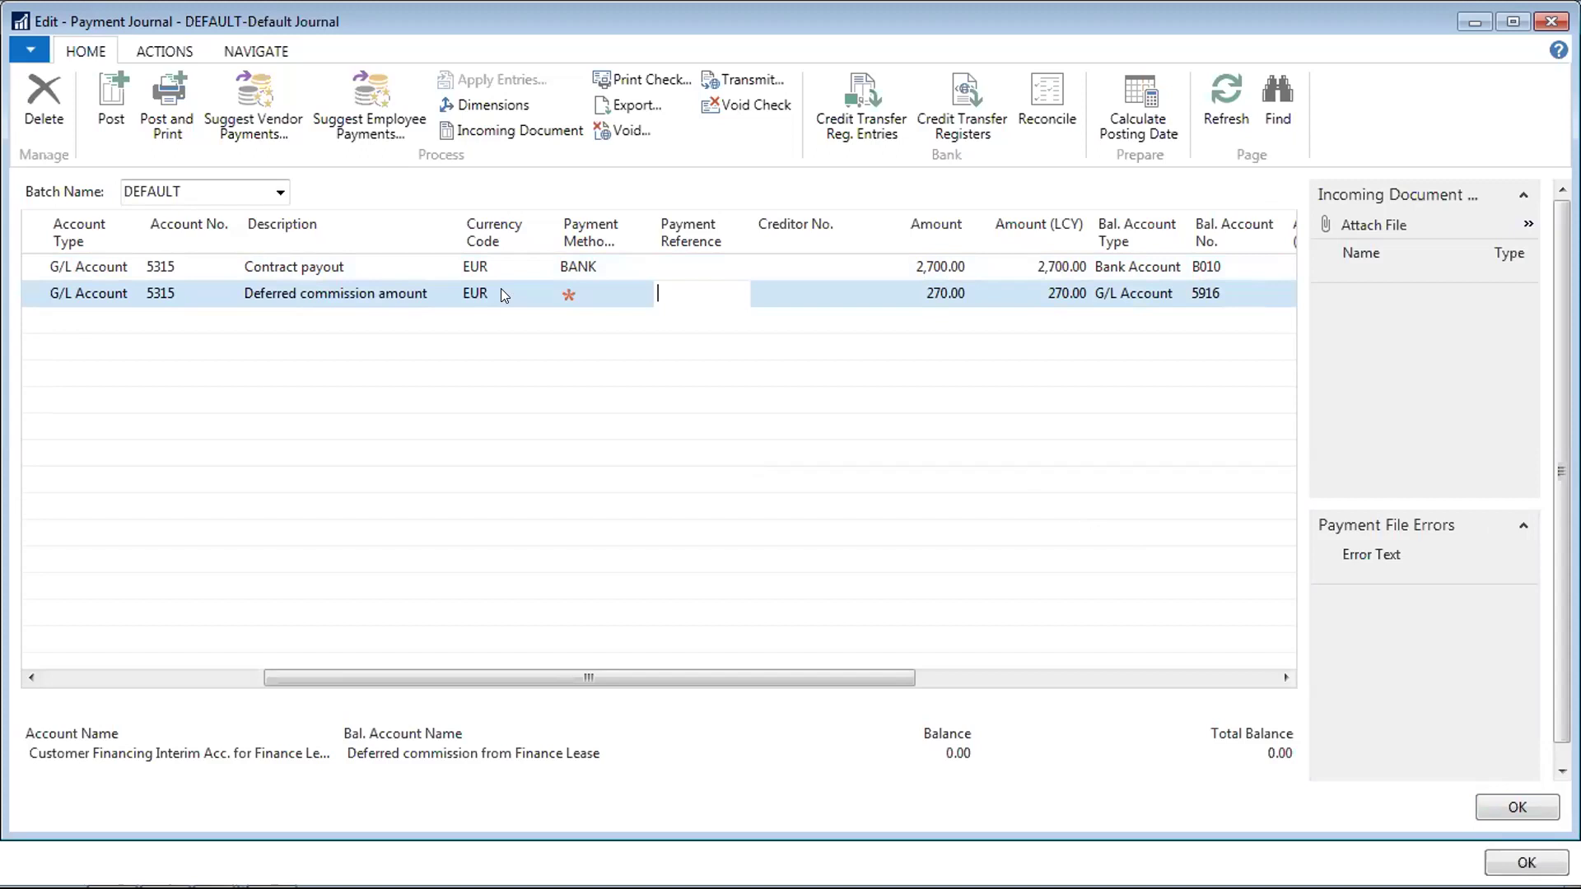
key("Up")
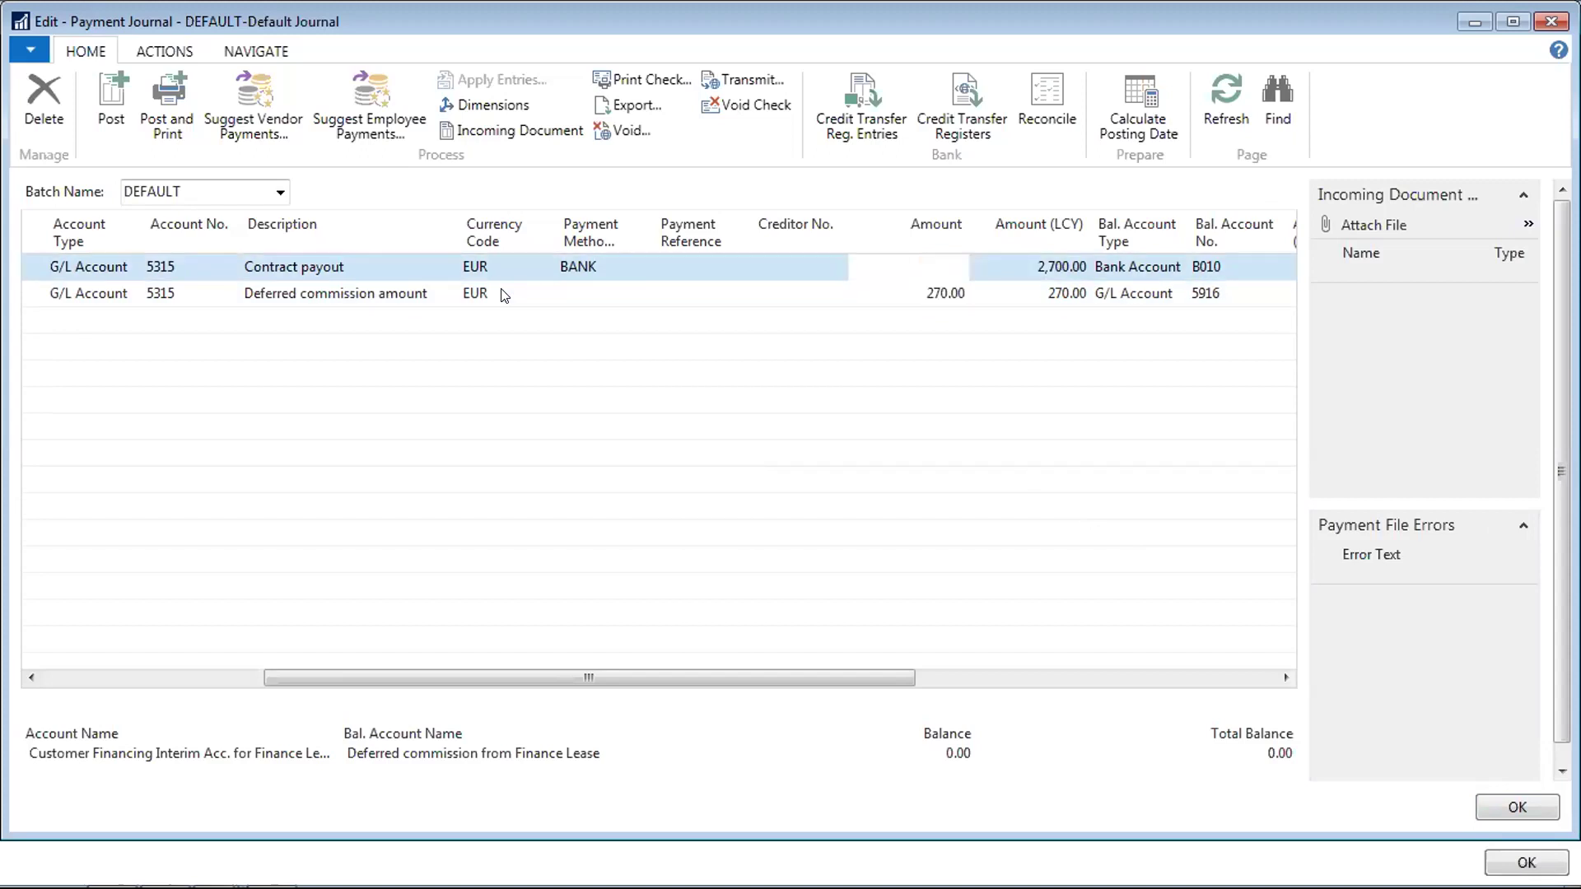
key("Down")
key("Tab")
key("Tab")
key("Tab")
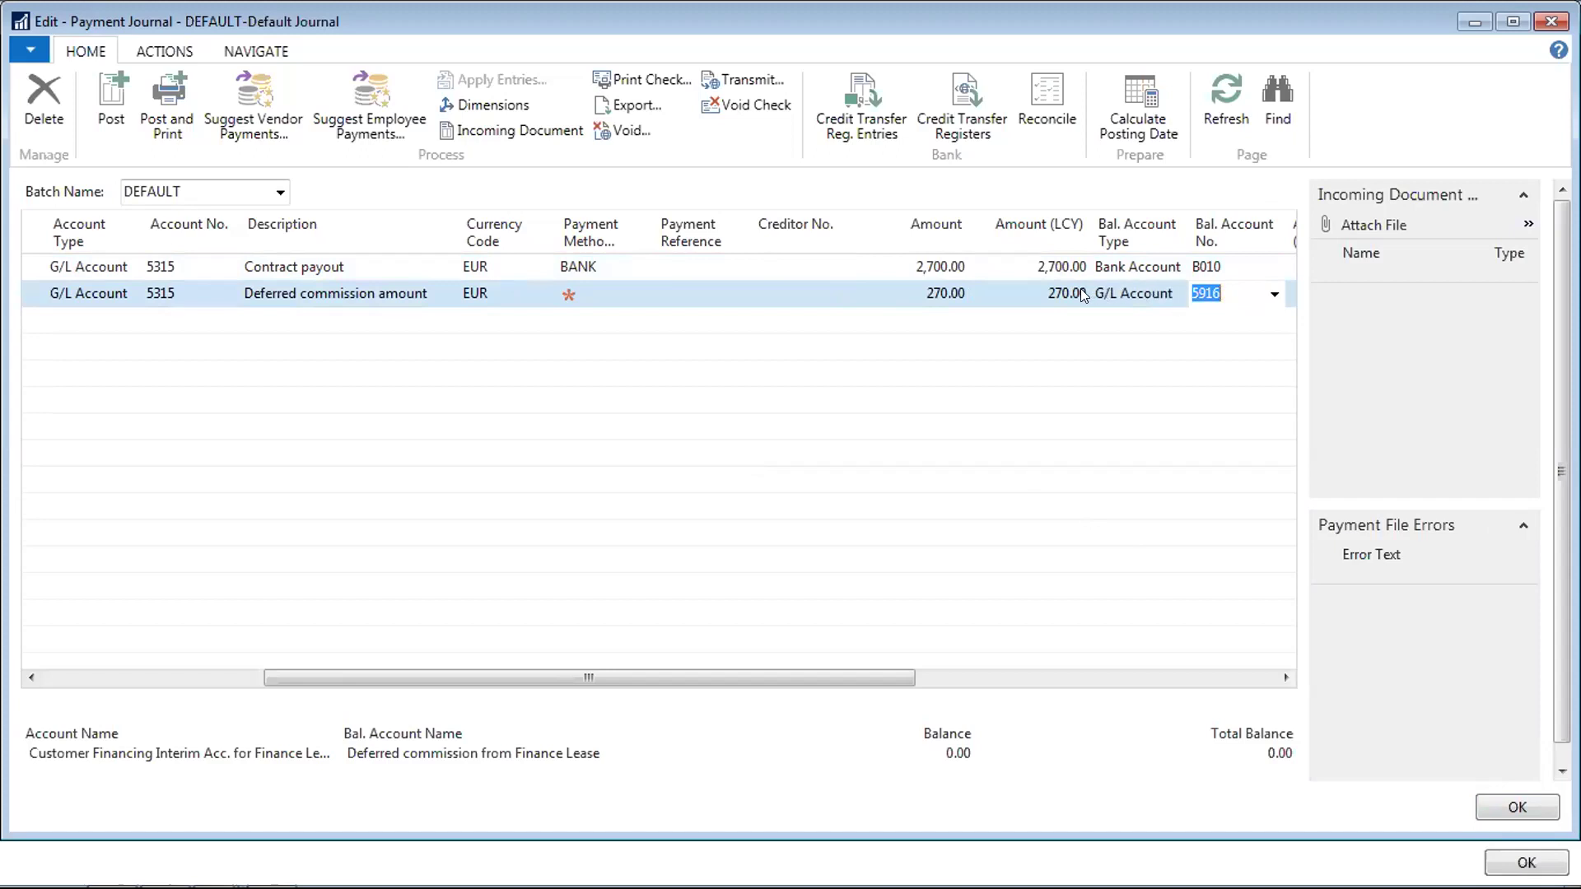
Inspect the 270.00 commission amount, then post the two journal lines
left_click(922, 289)
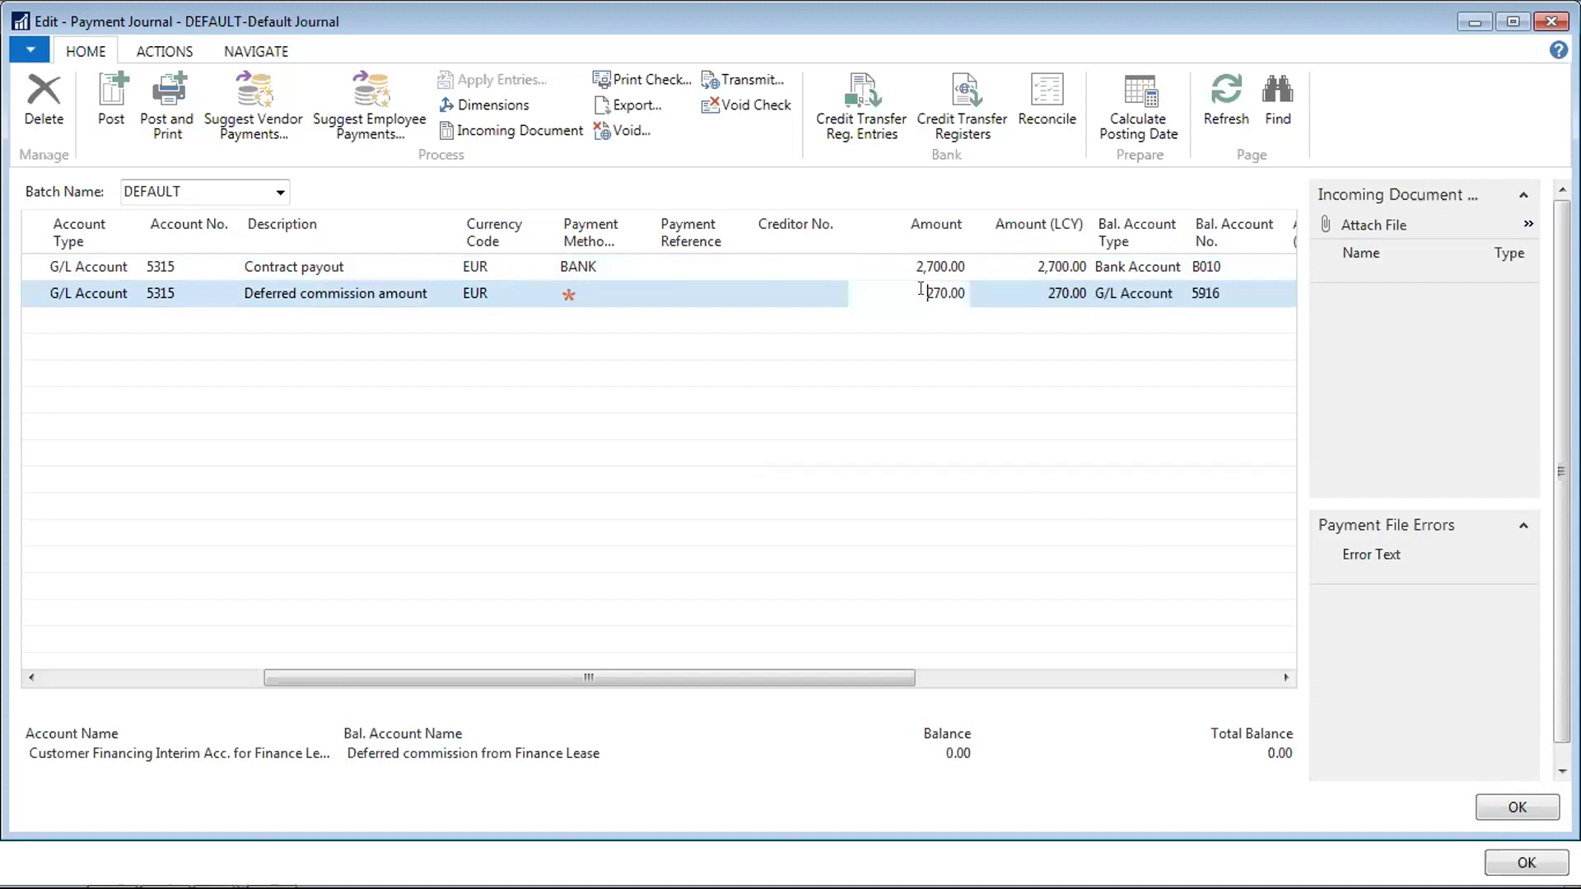
double_click(922, 289)
left_click(200, 271)
left_click(114, 105)
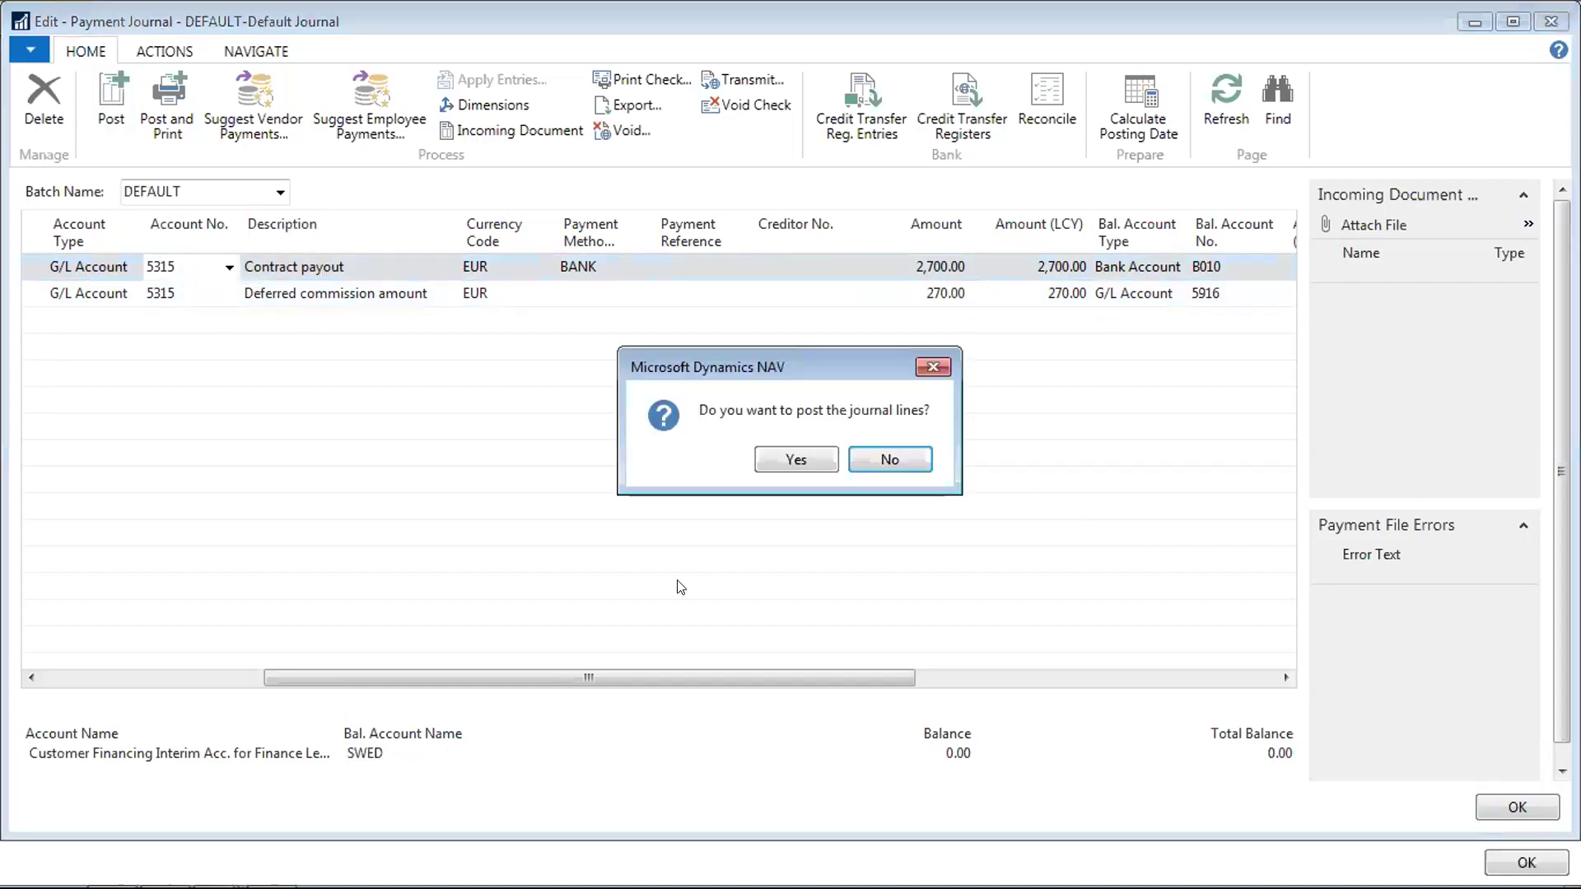
Confirm posting of both journal lines and acknowledge the success message
left_click(810, 462)
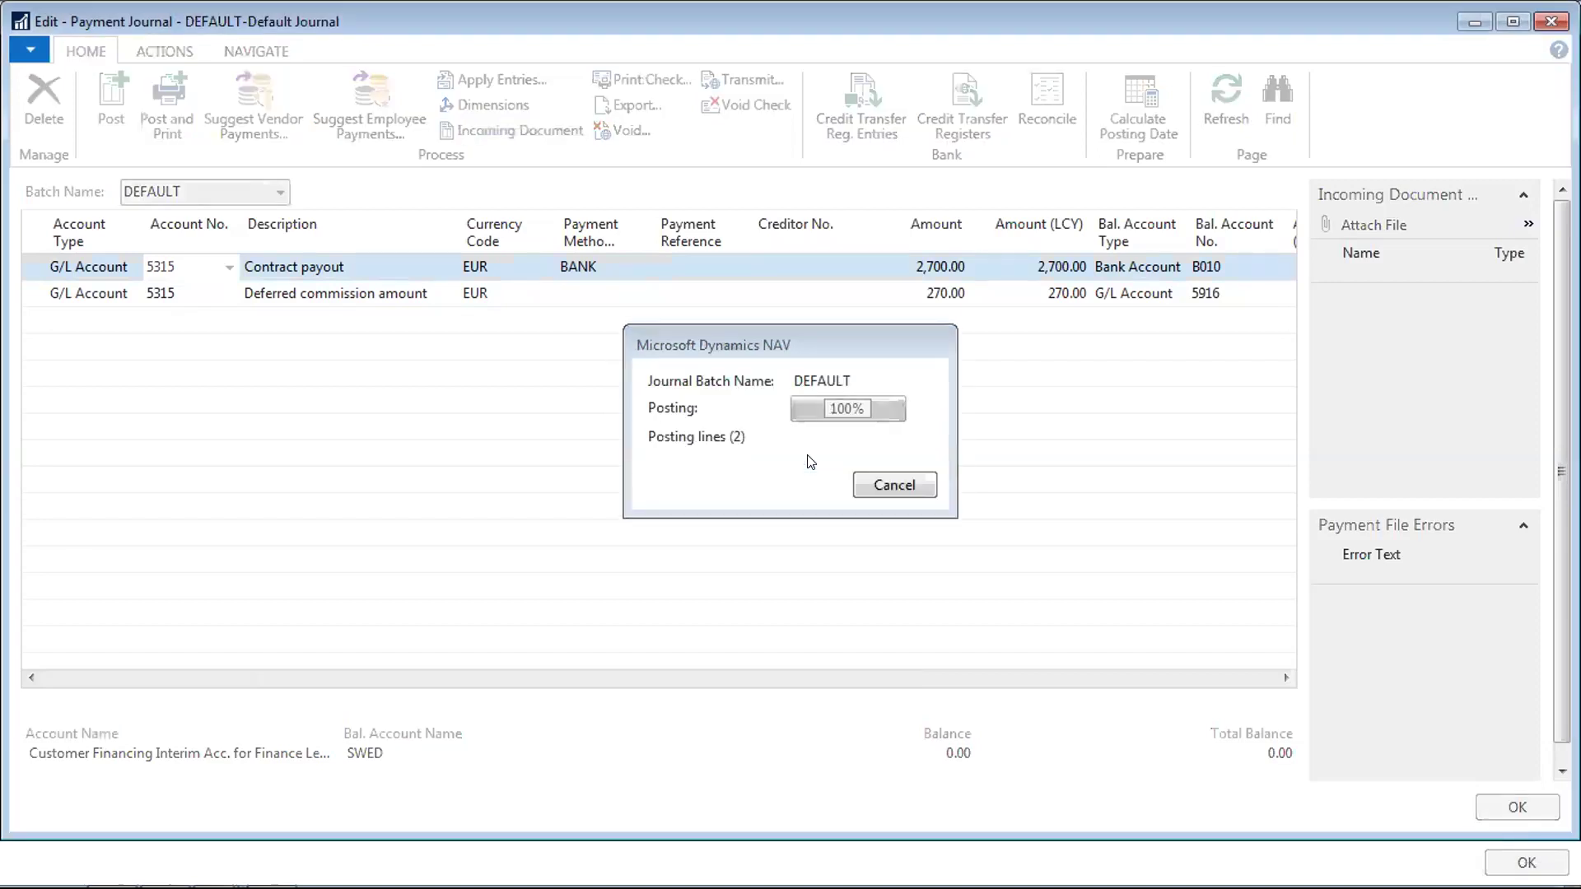
left_click(906, 459)
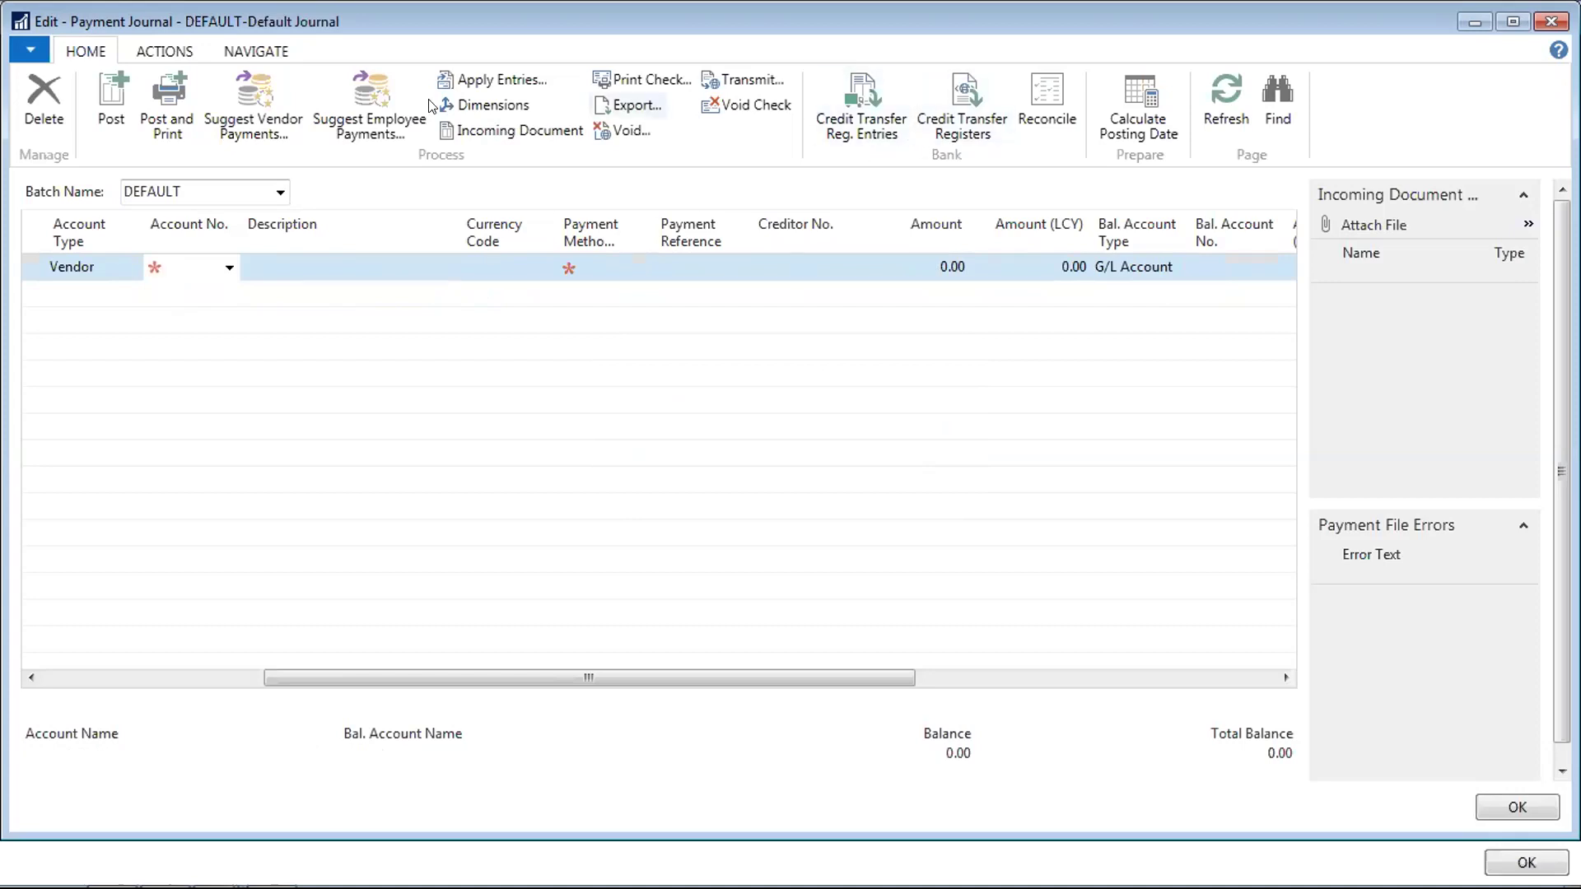
left_click(172, 51)
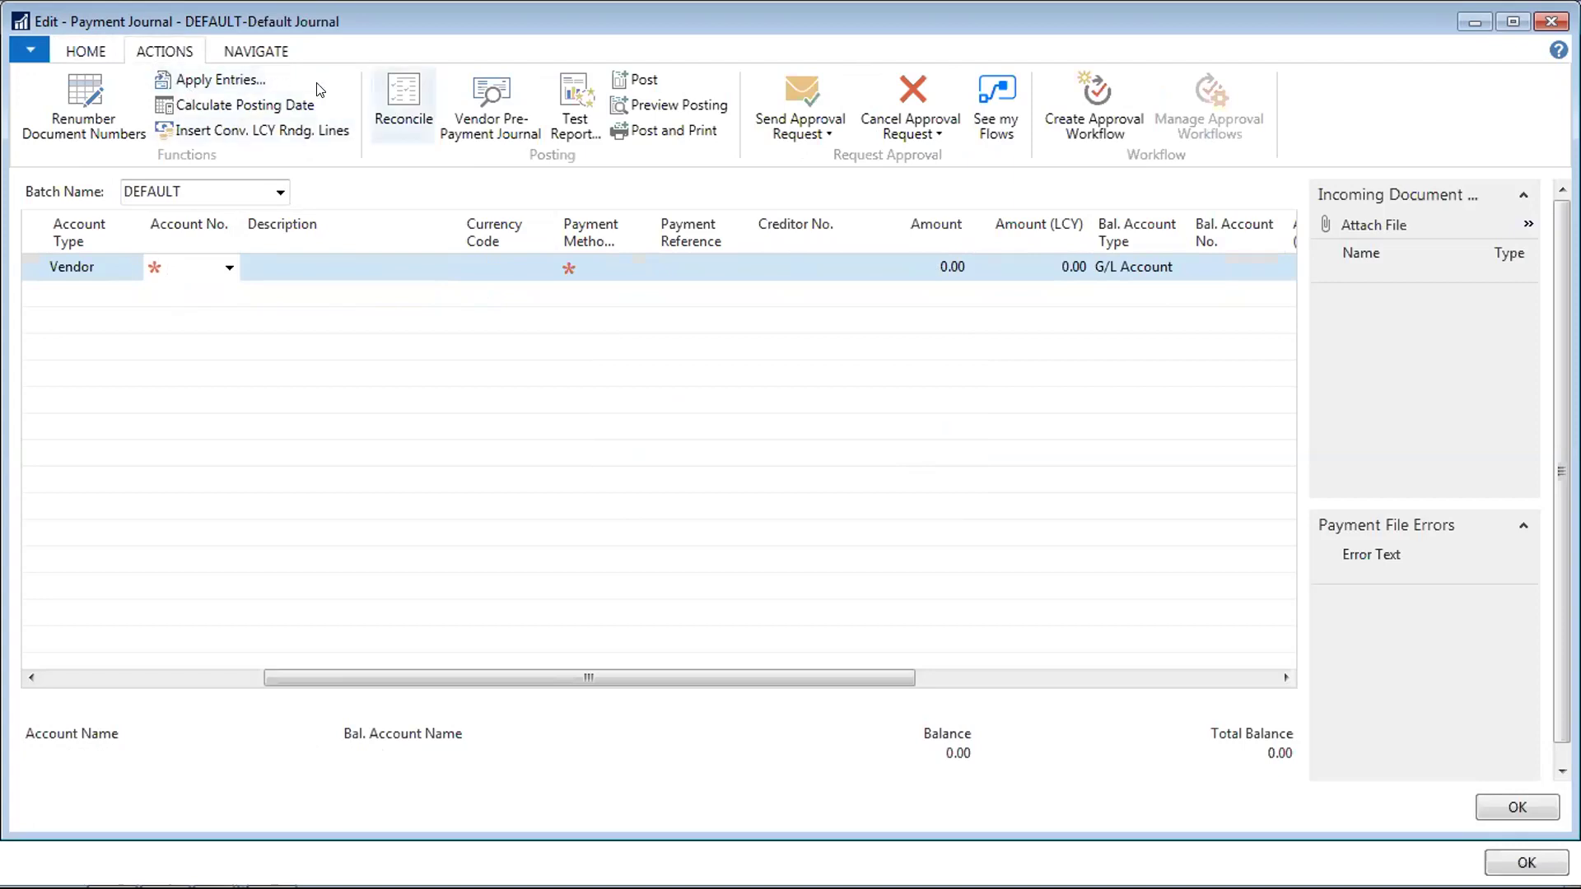
left_click(96, 49)
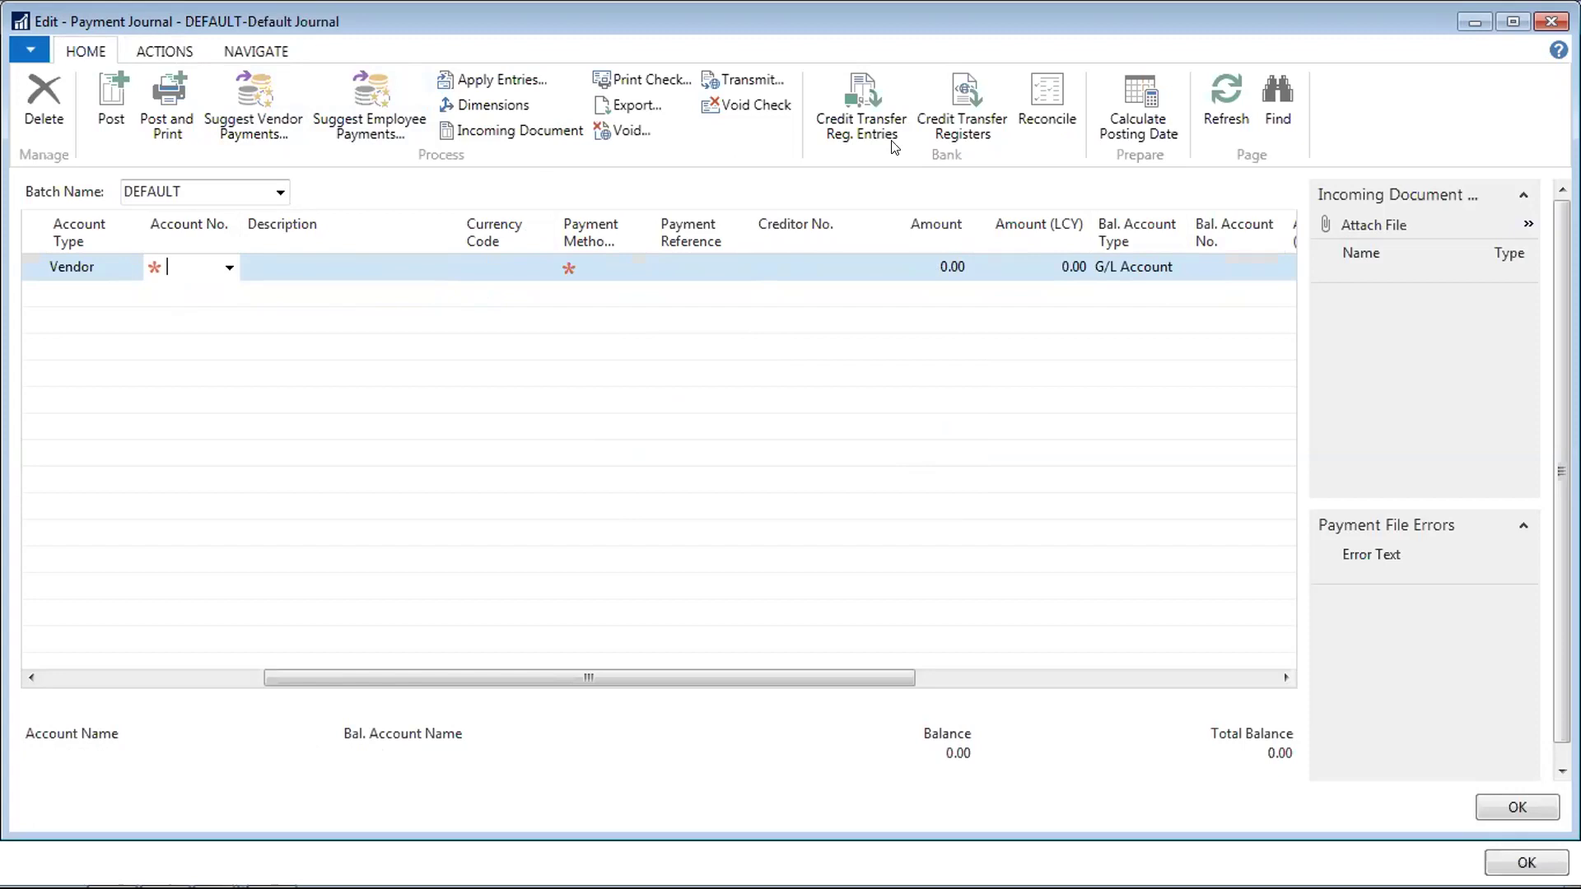
Browse the Bal. Account No. list without choosing an account, then close the emptied journal
left_click(1134, 266)
left_click(1245, 266)
left_click(1274, 267)
left_click(1267, 269)
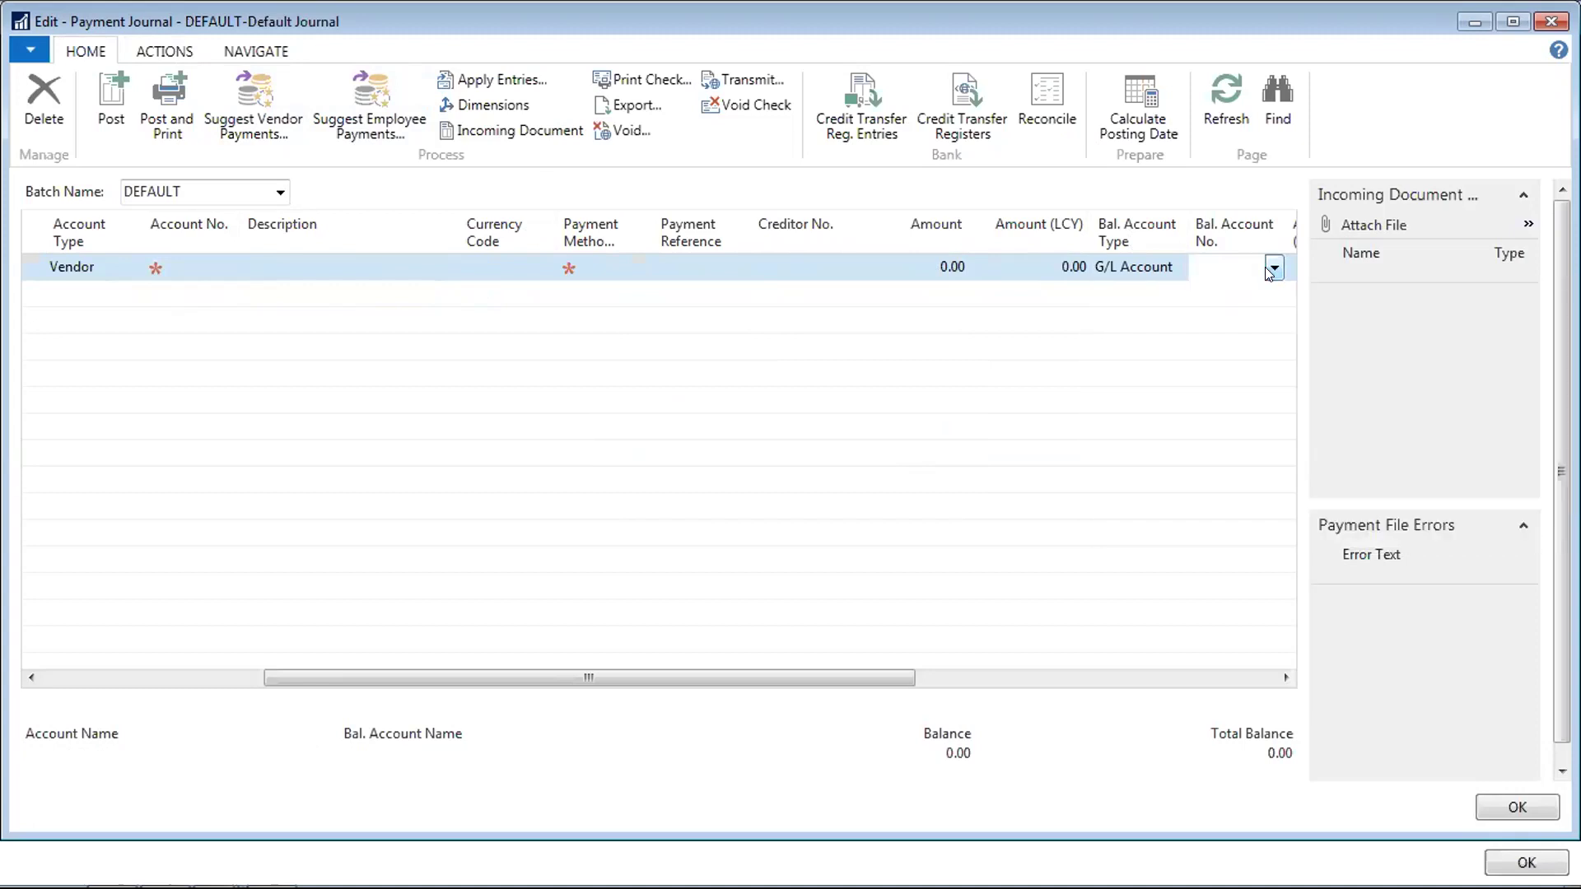
left_click(1267, 268)
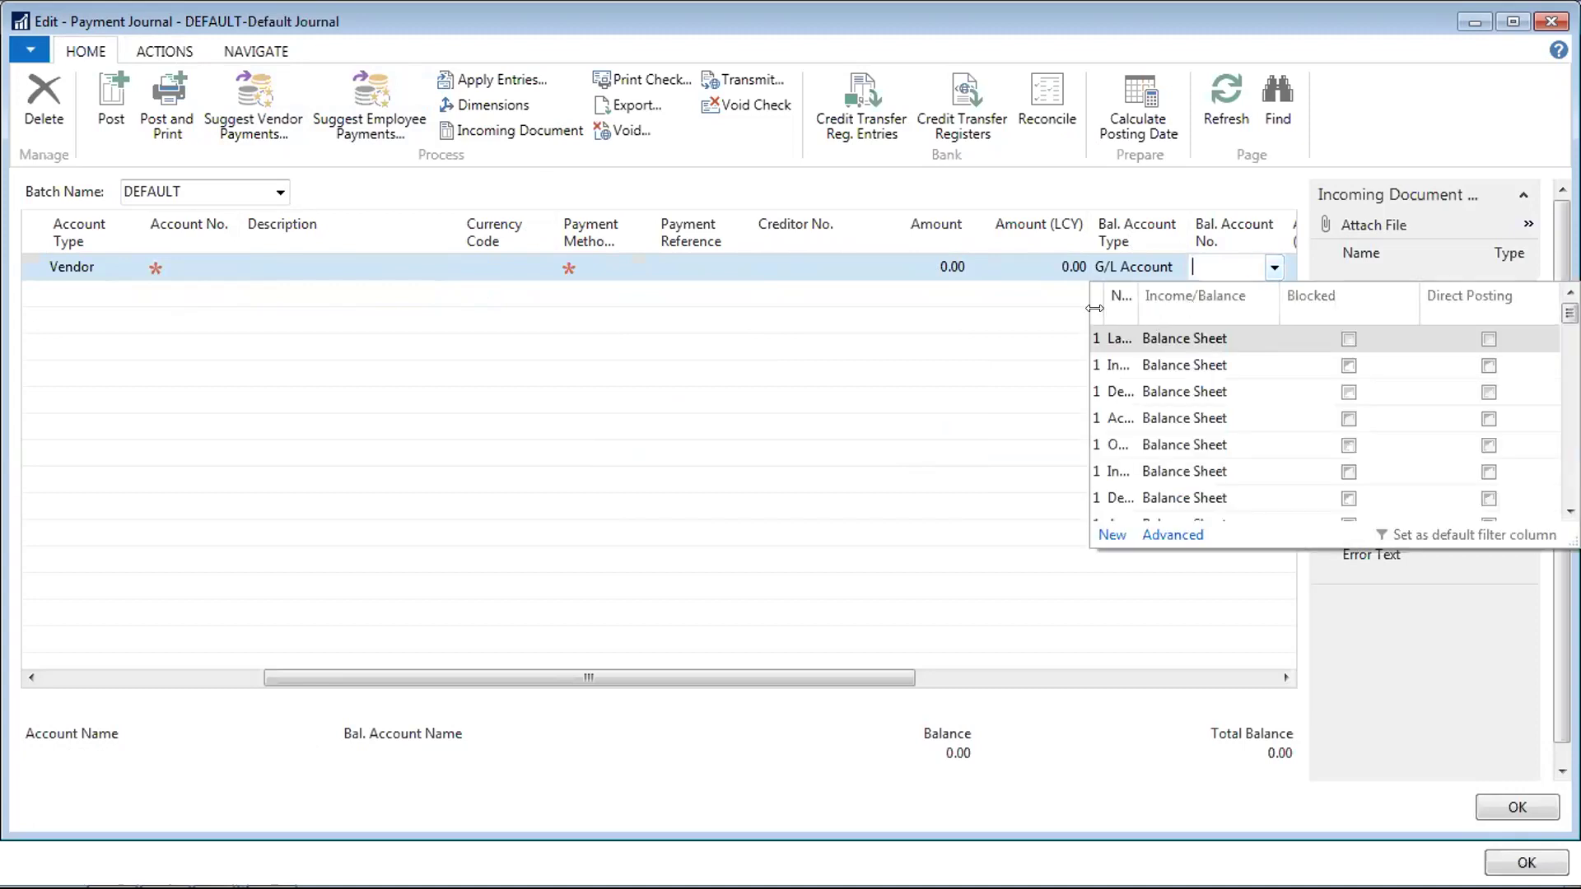
left_click_drag(1102, 303, 1342, 307)
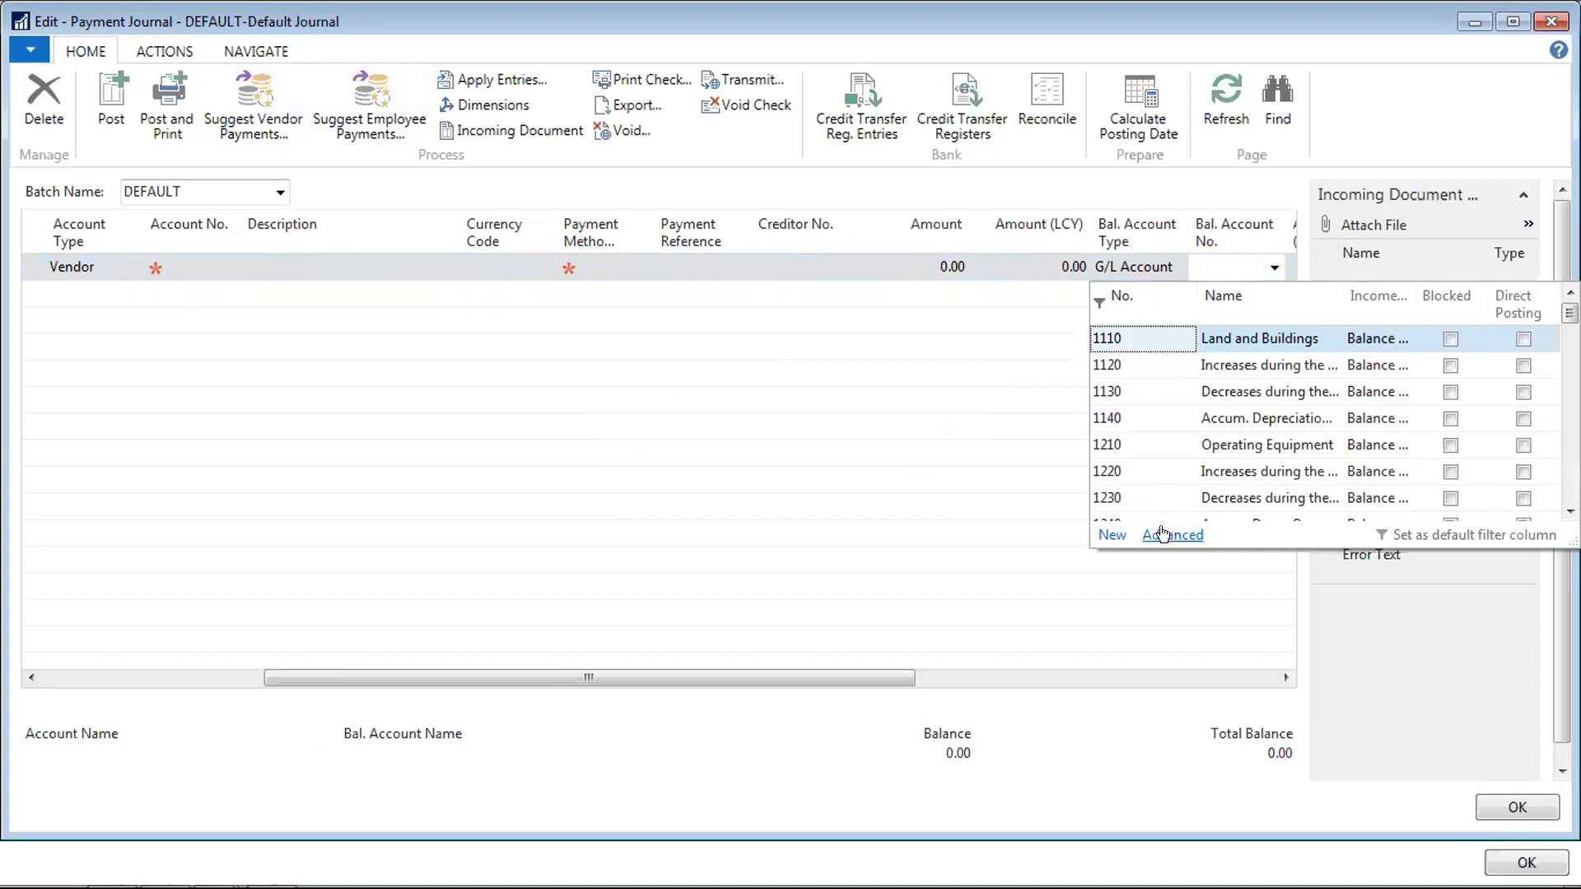
left_click(1433, 30)
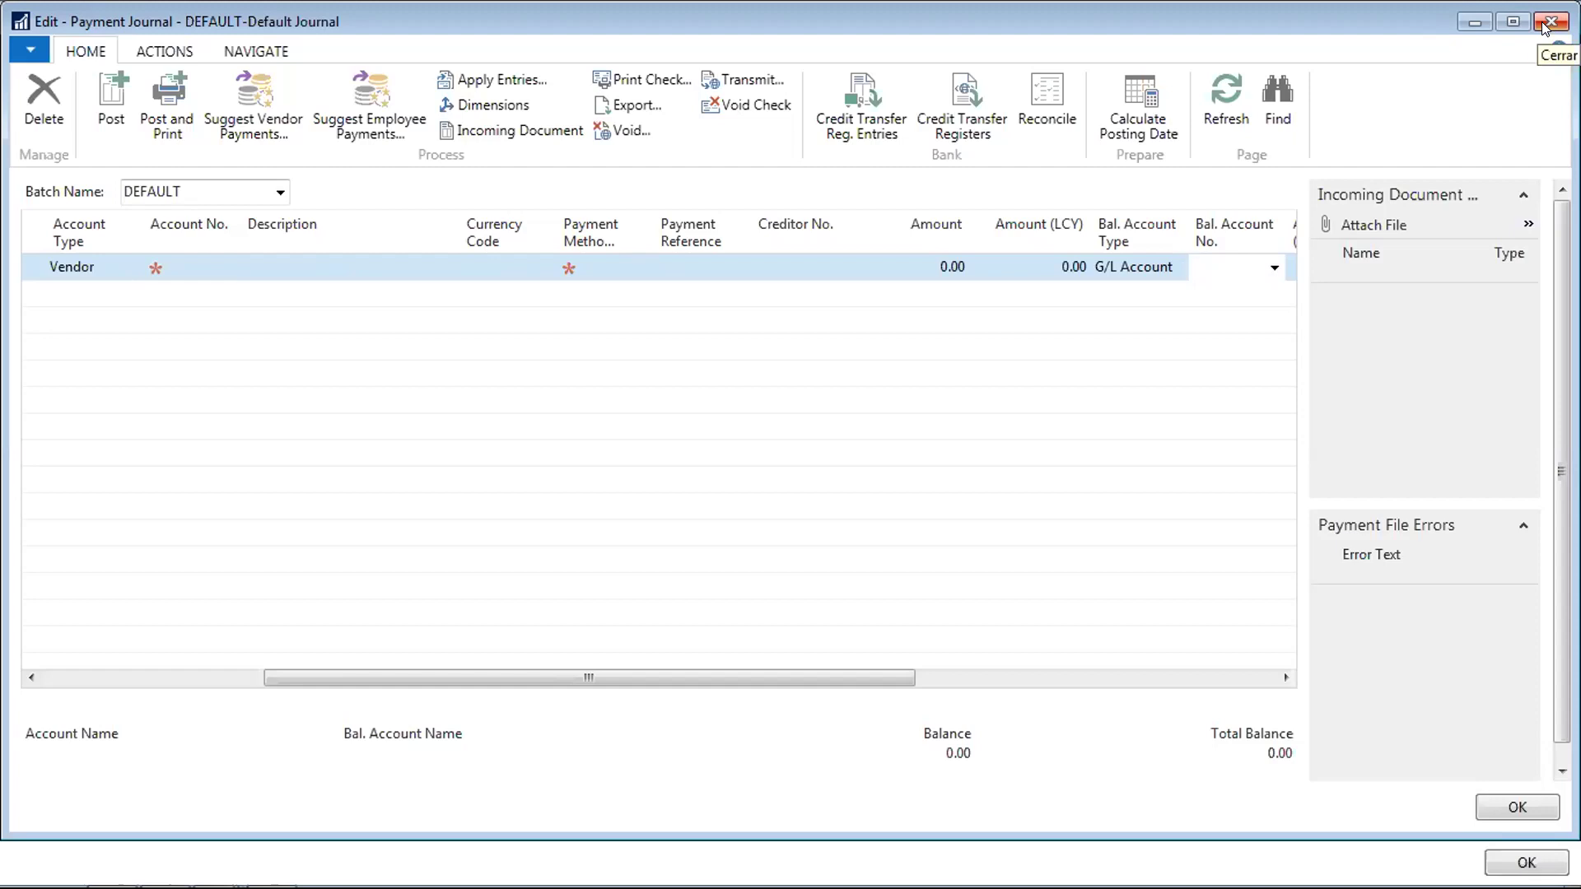
left_click(1545, 24)
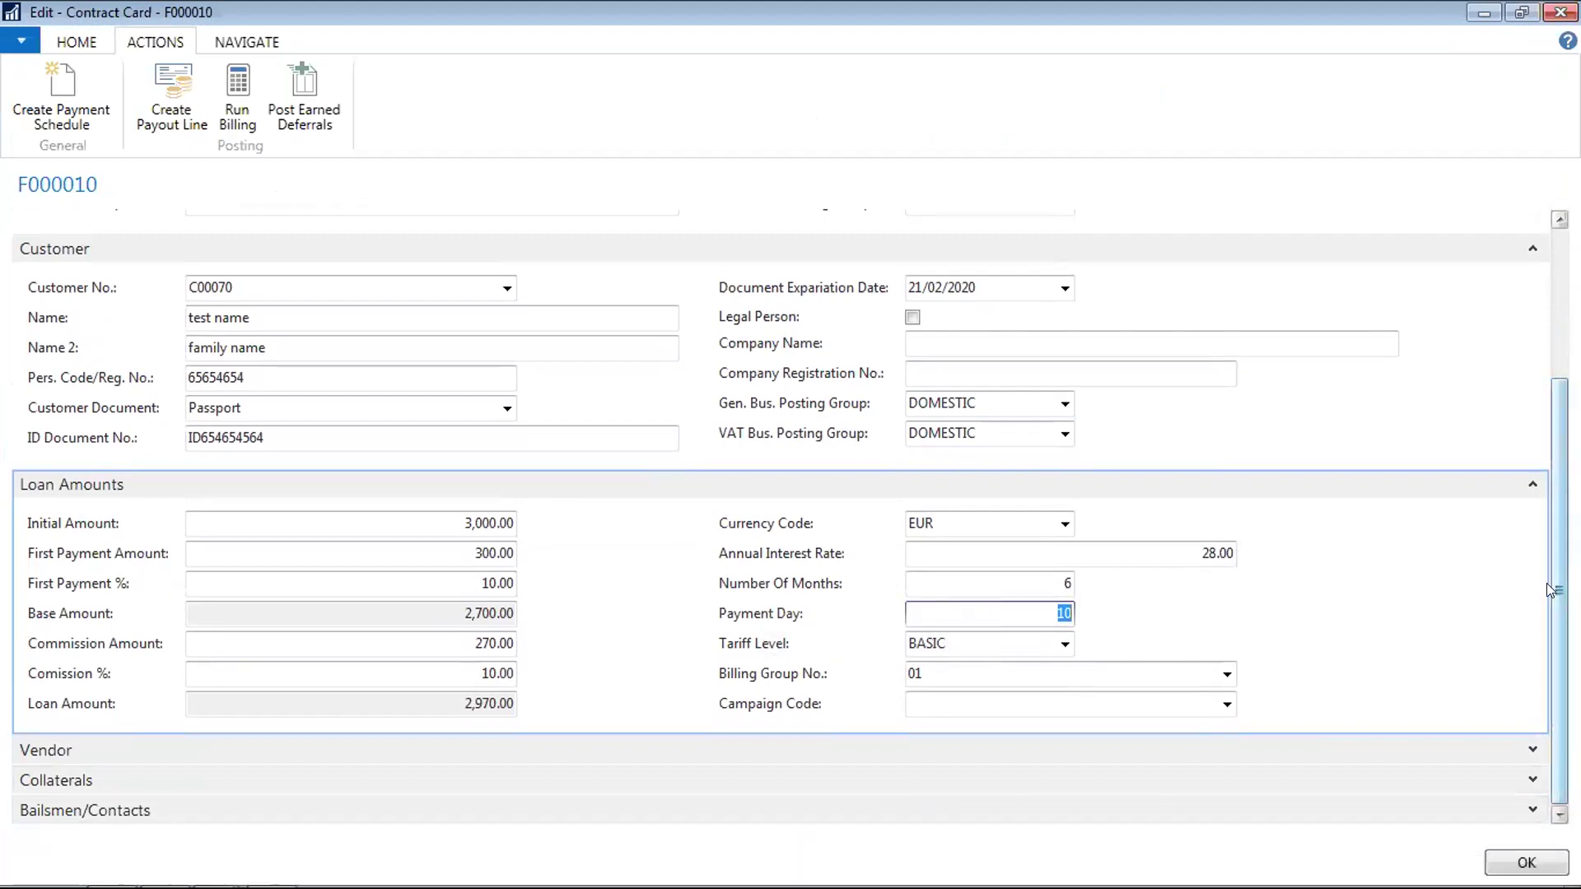
Review contract F000010's unposted payment schedule, including the first installment's posting date
left_click_drag(1560, 590, 1560, 442)
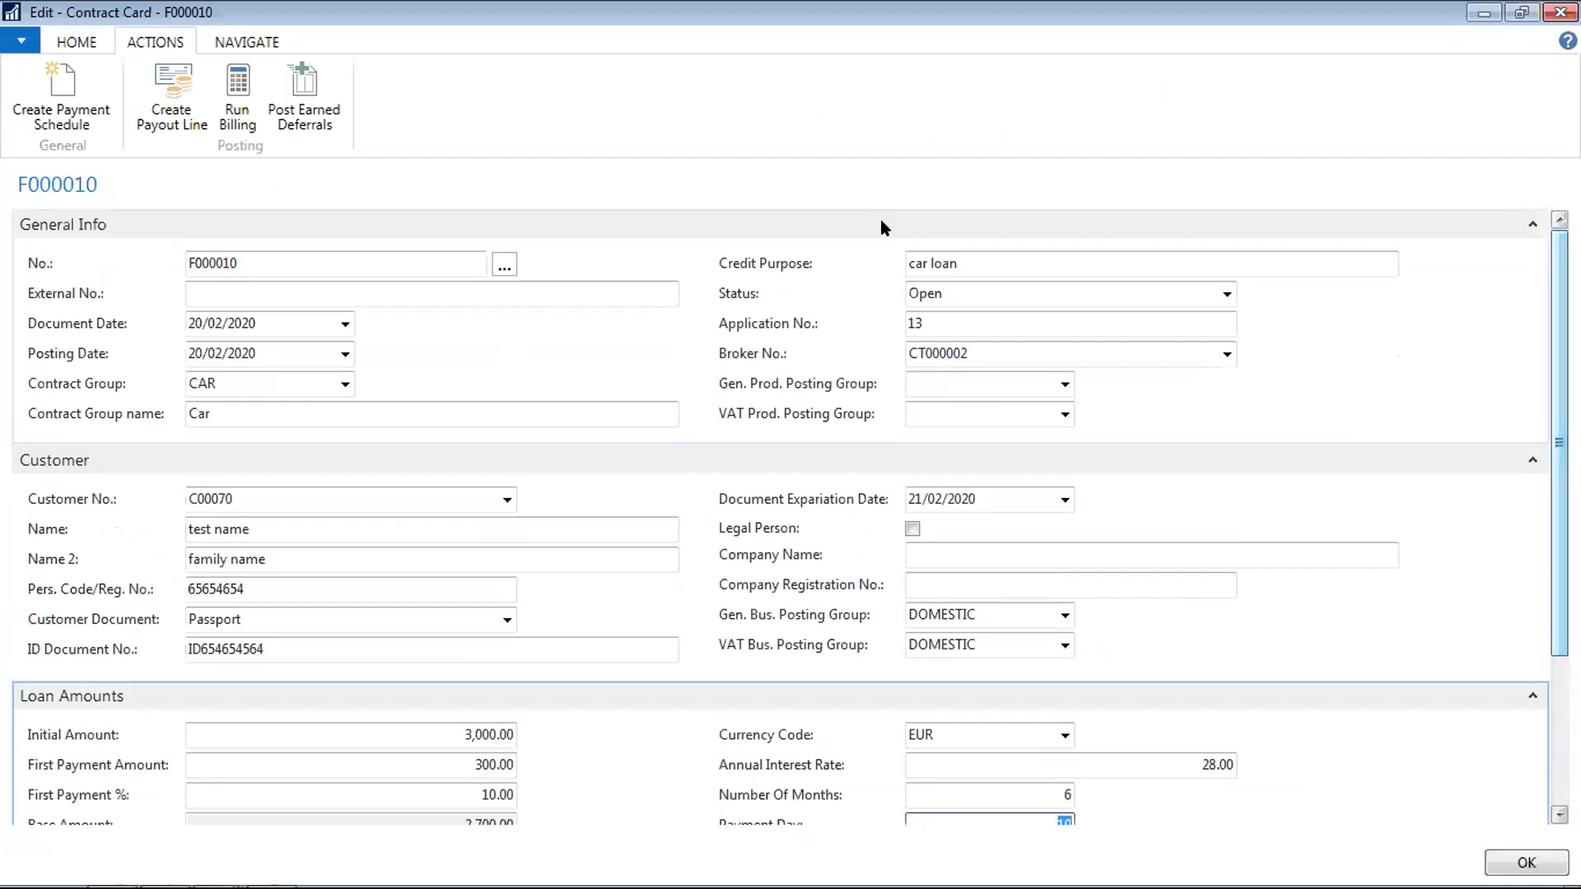
left_click(235, 48)
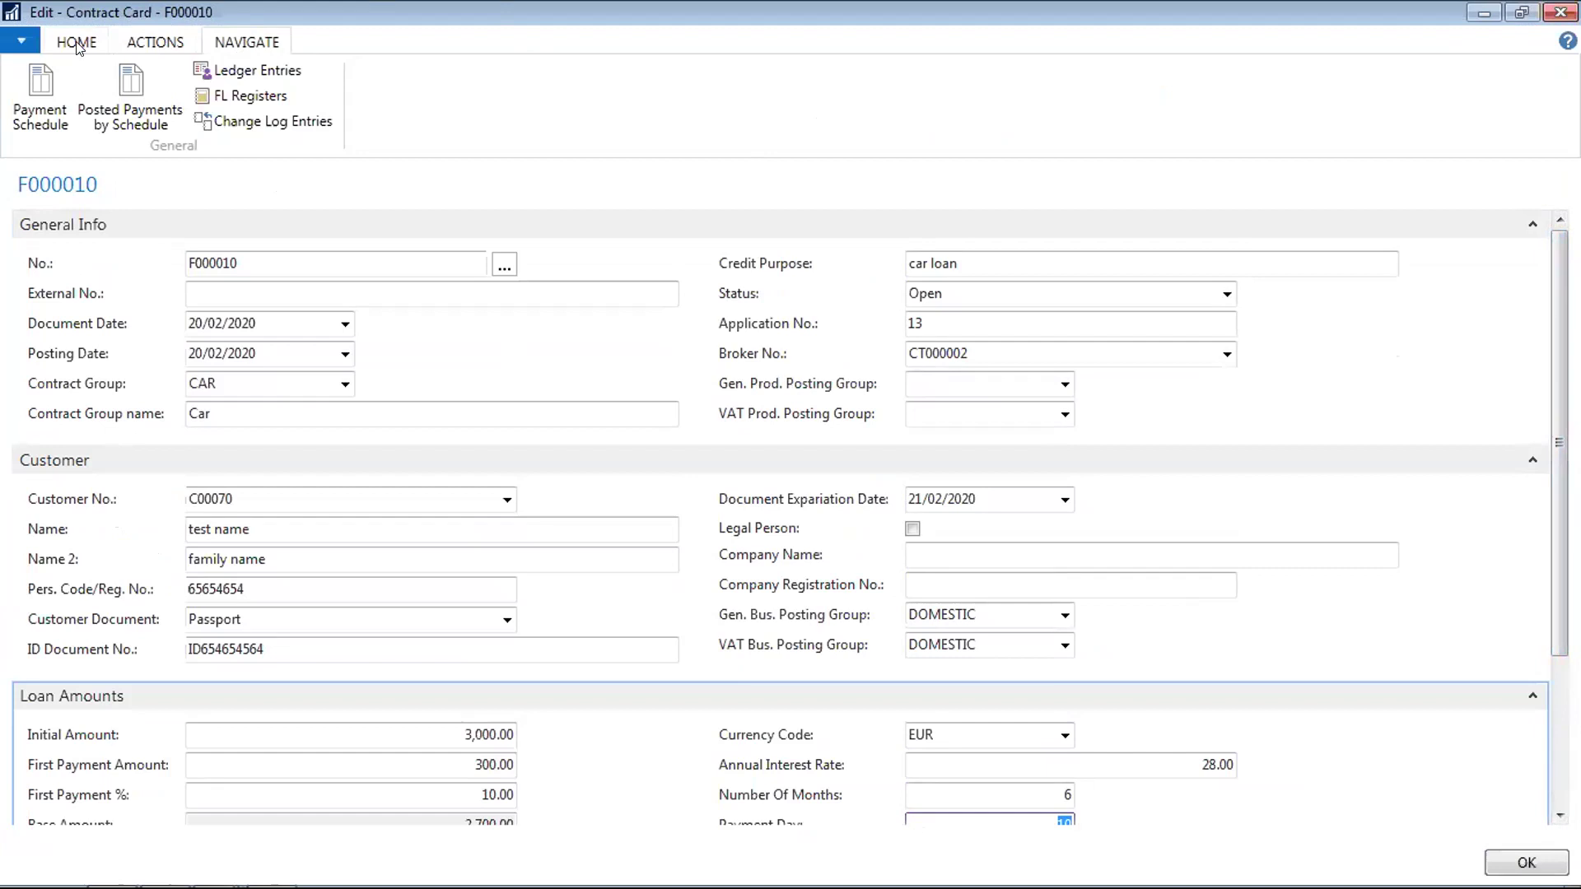
left_click(77, 46)
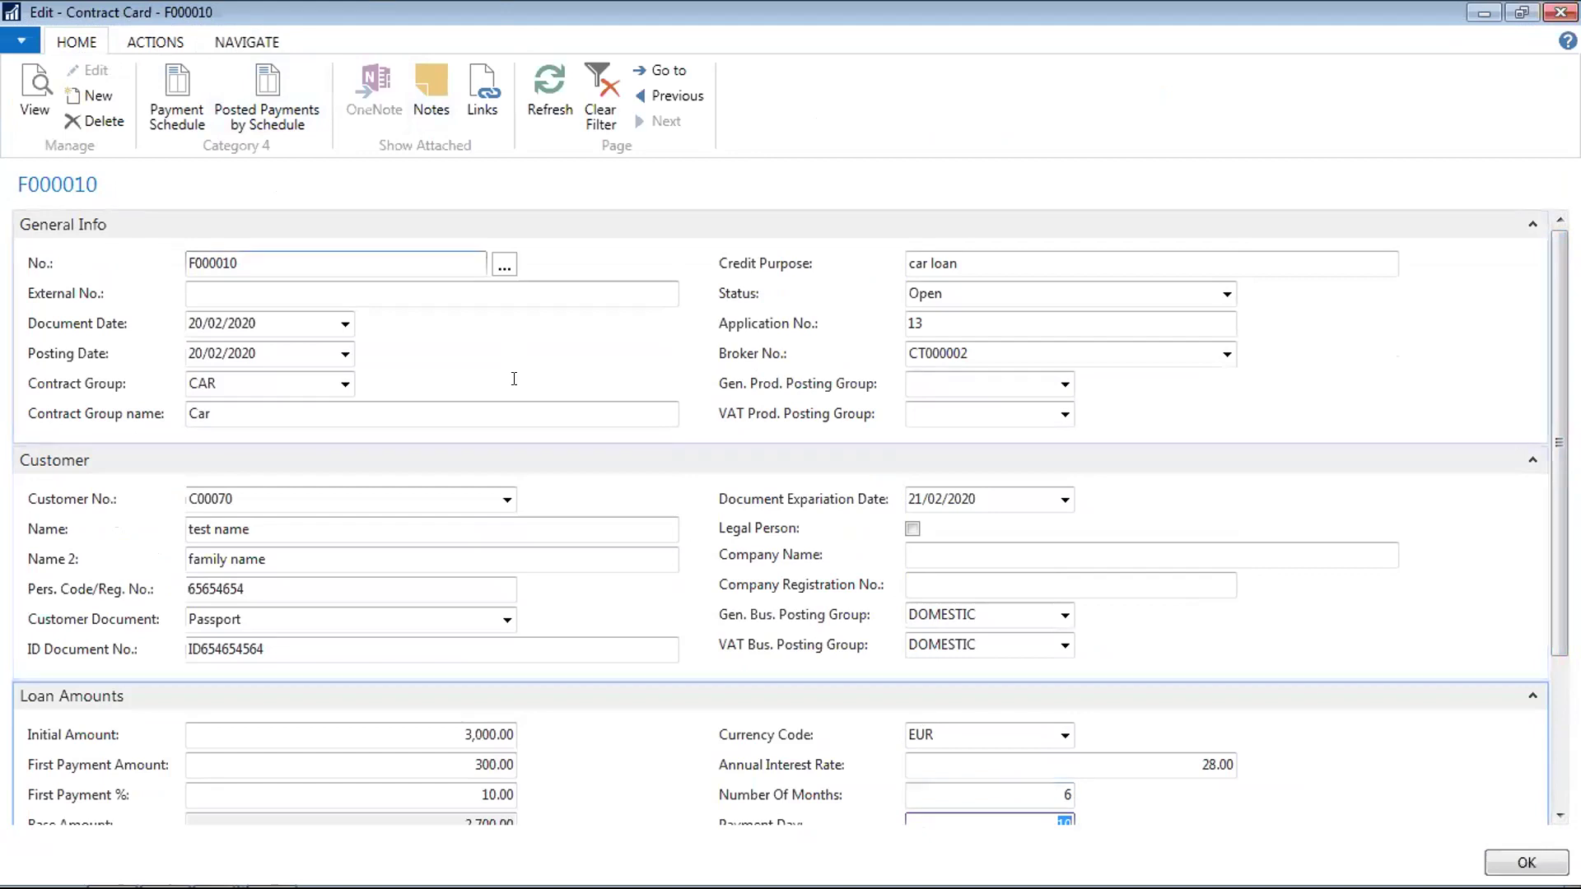
left_click(186, 105)
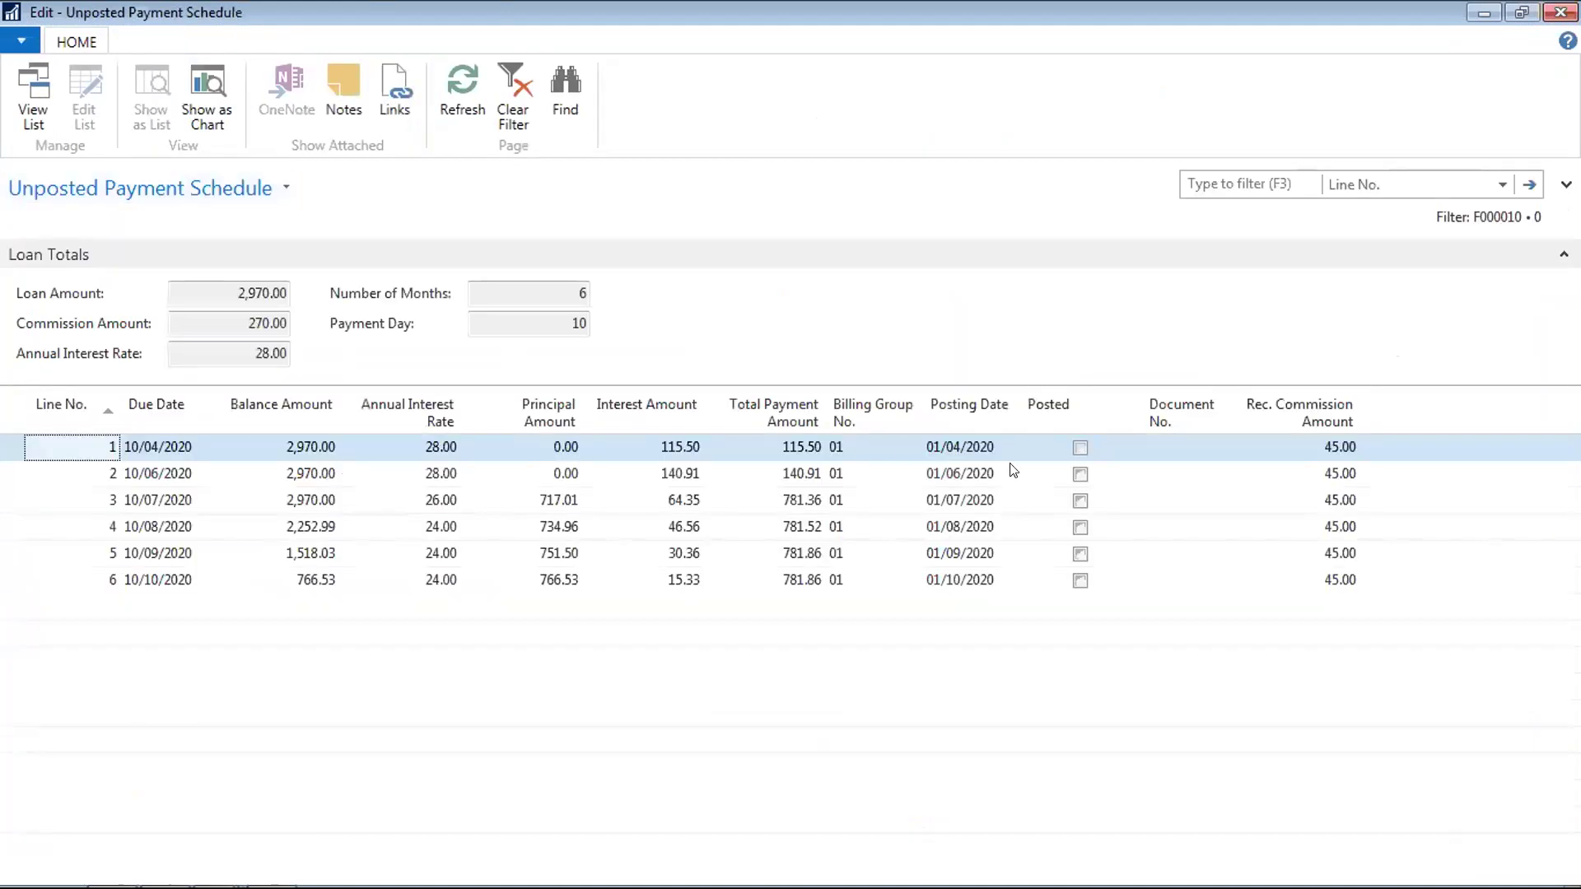
left_click(981, 441)
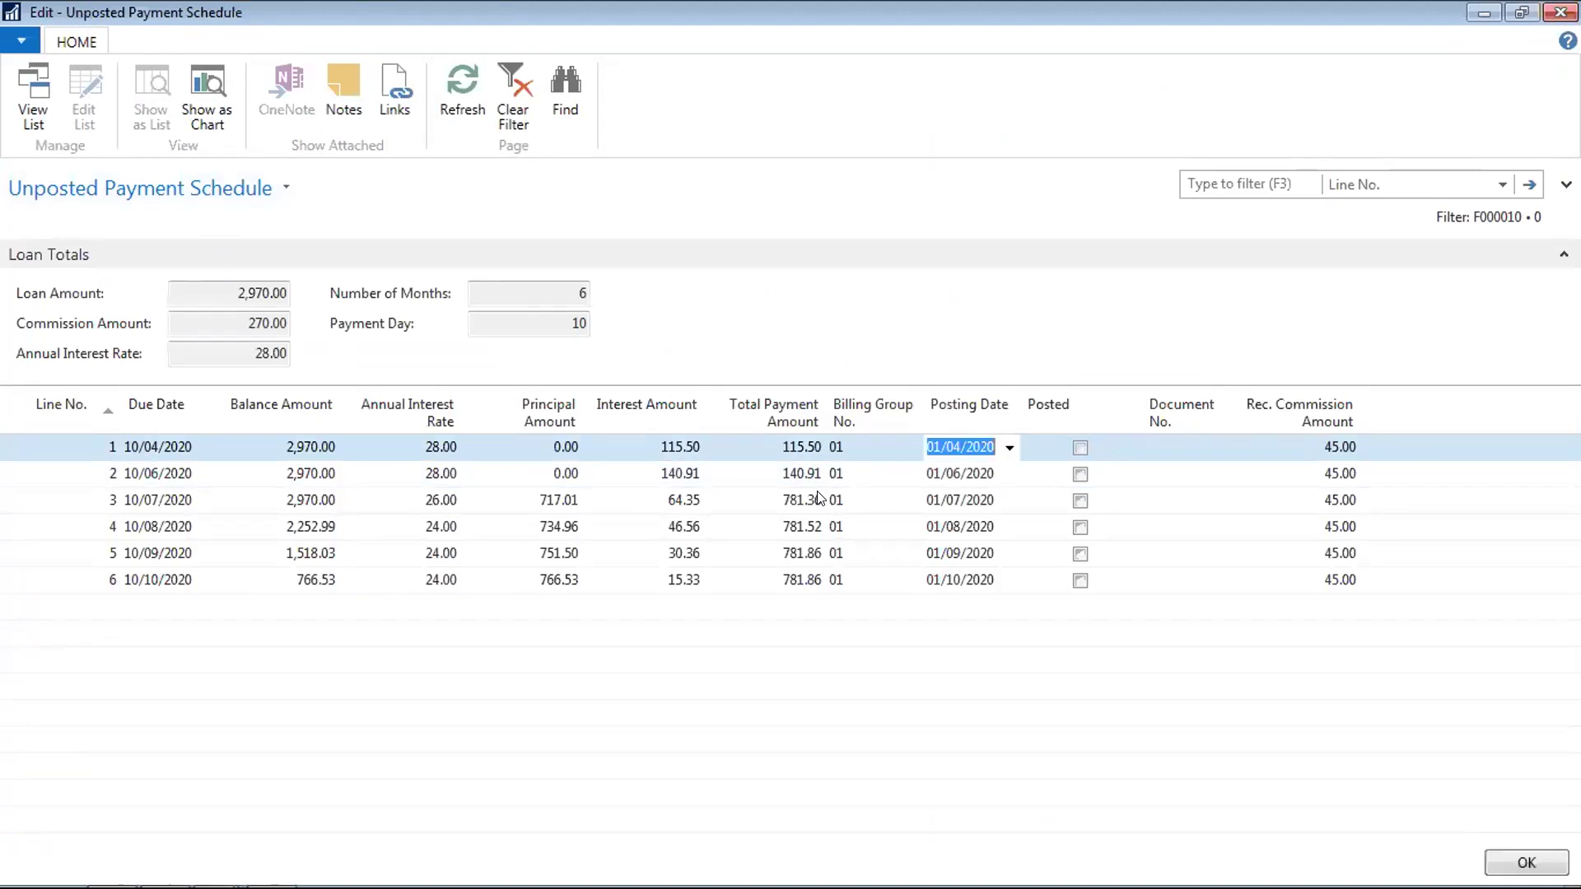
key("Escape")
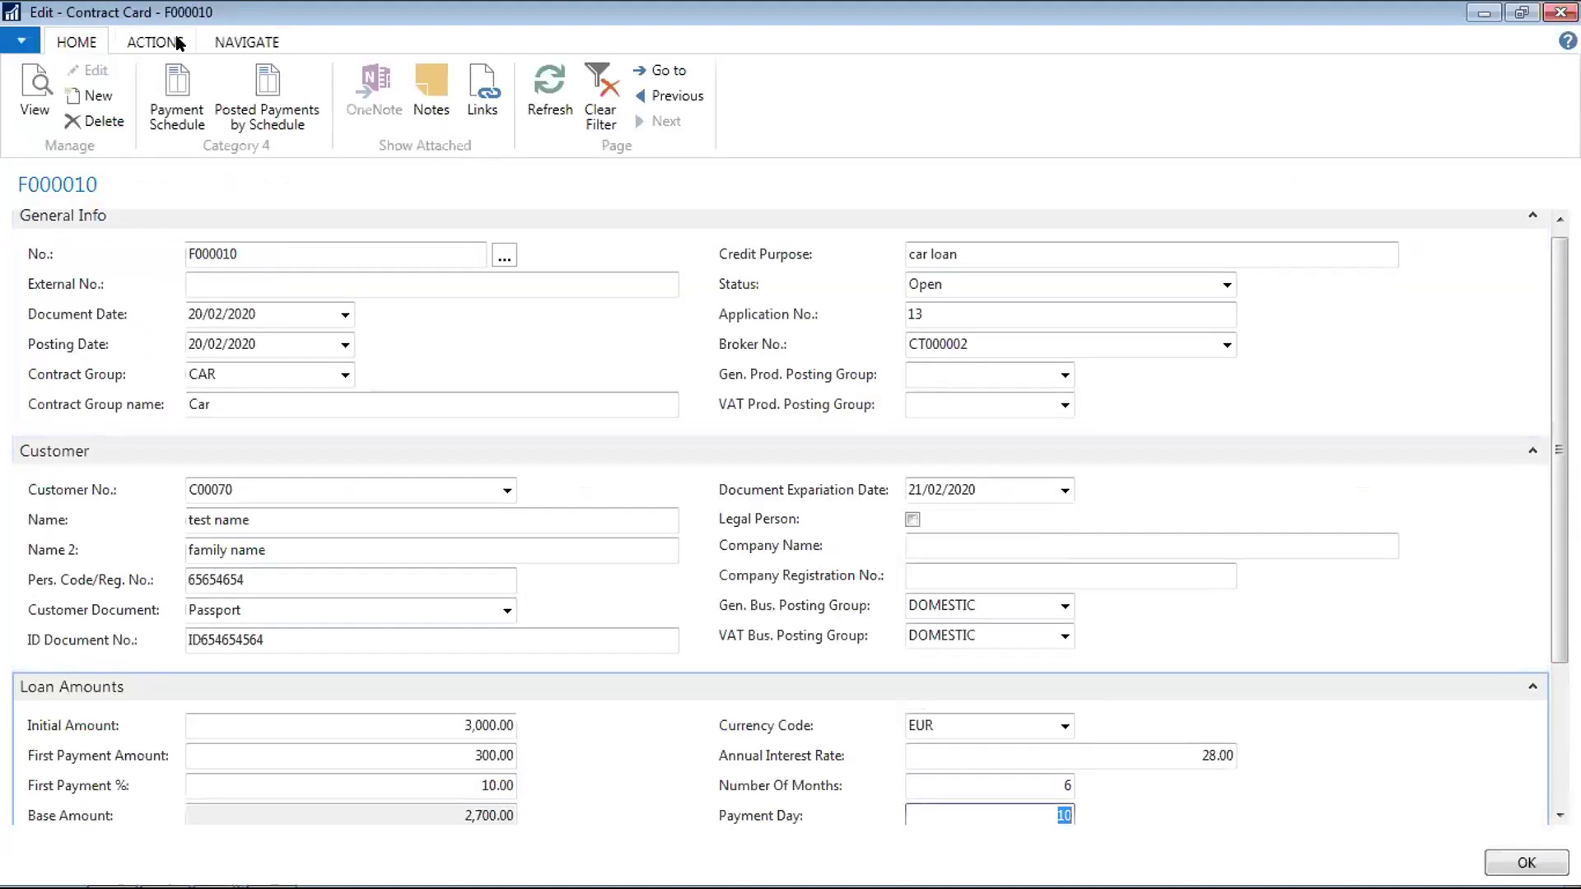
Check the Posted Payments by Schedule, then close the contract card
left_click(249, 84)
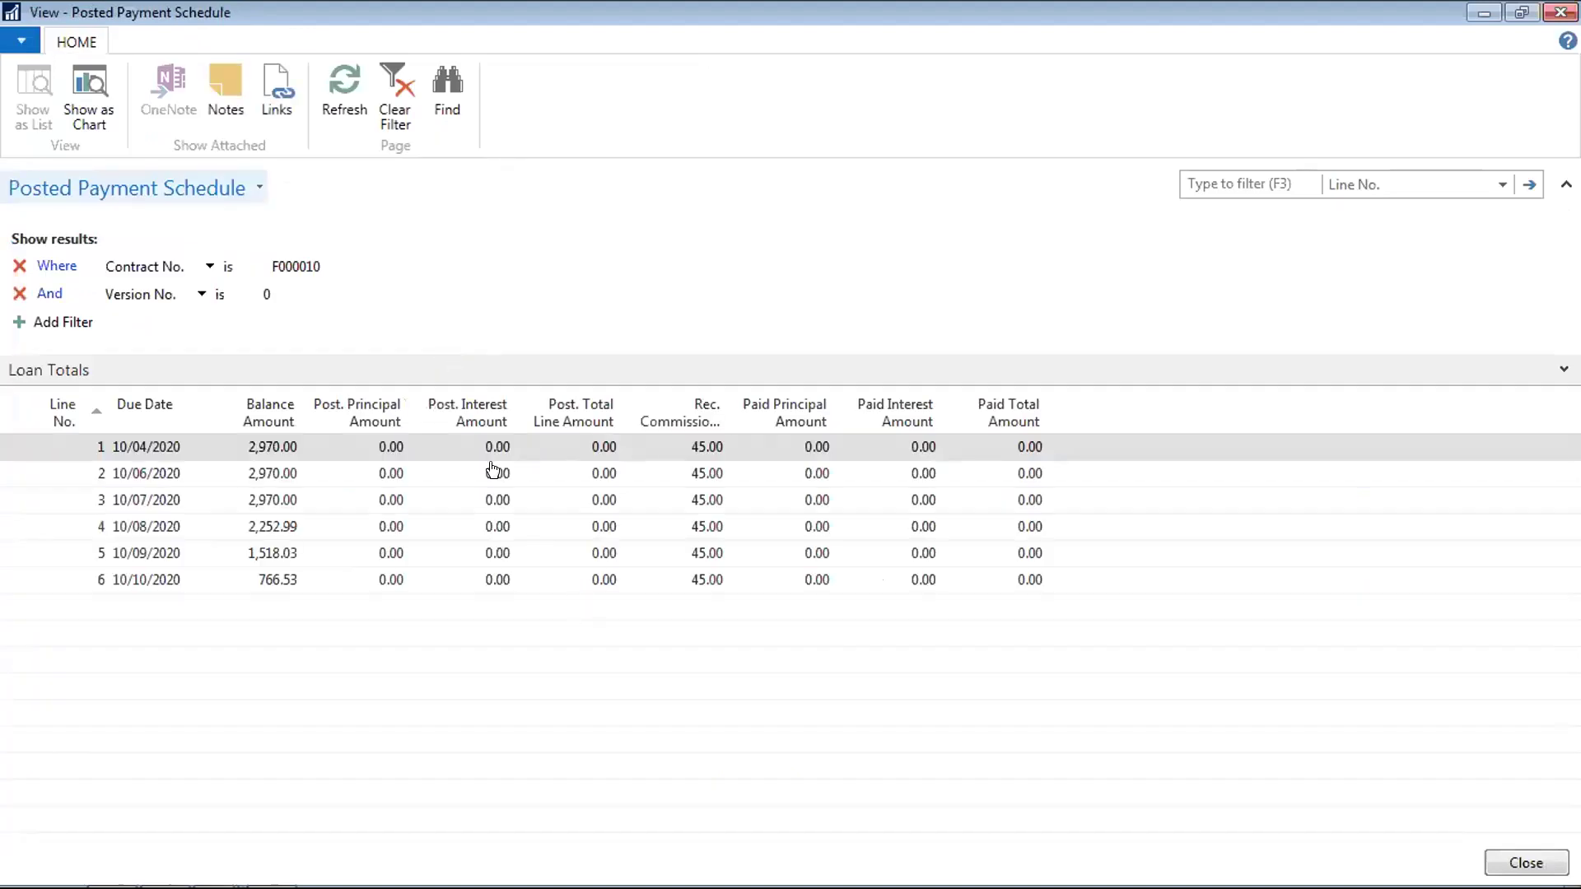
key("Escape")
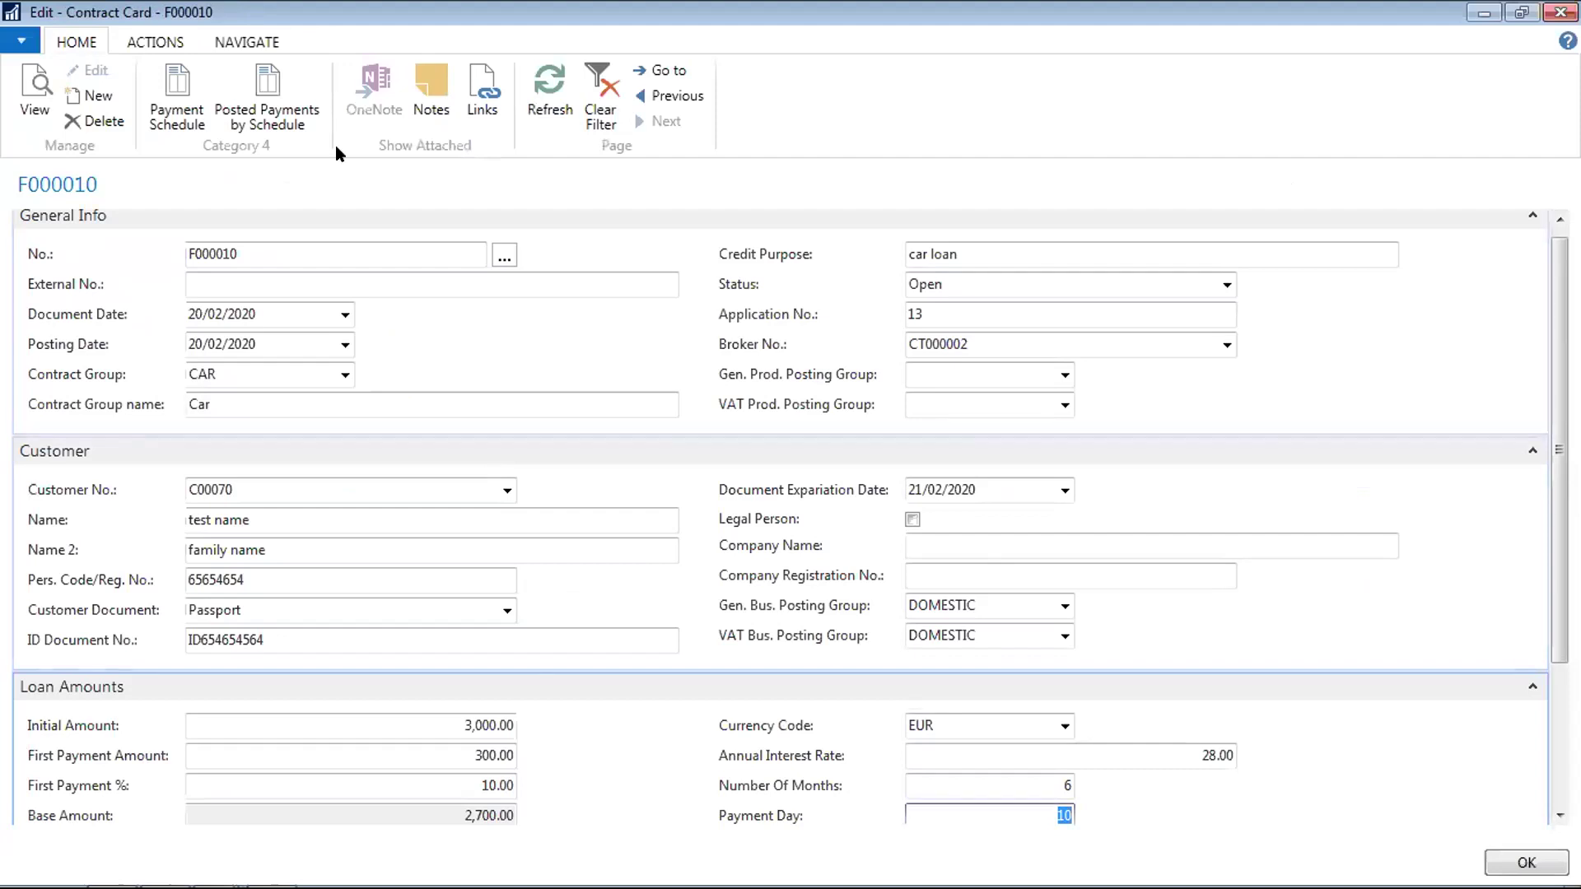
left_click(170, 37)
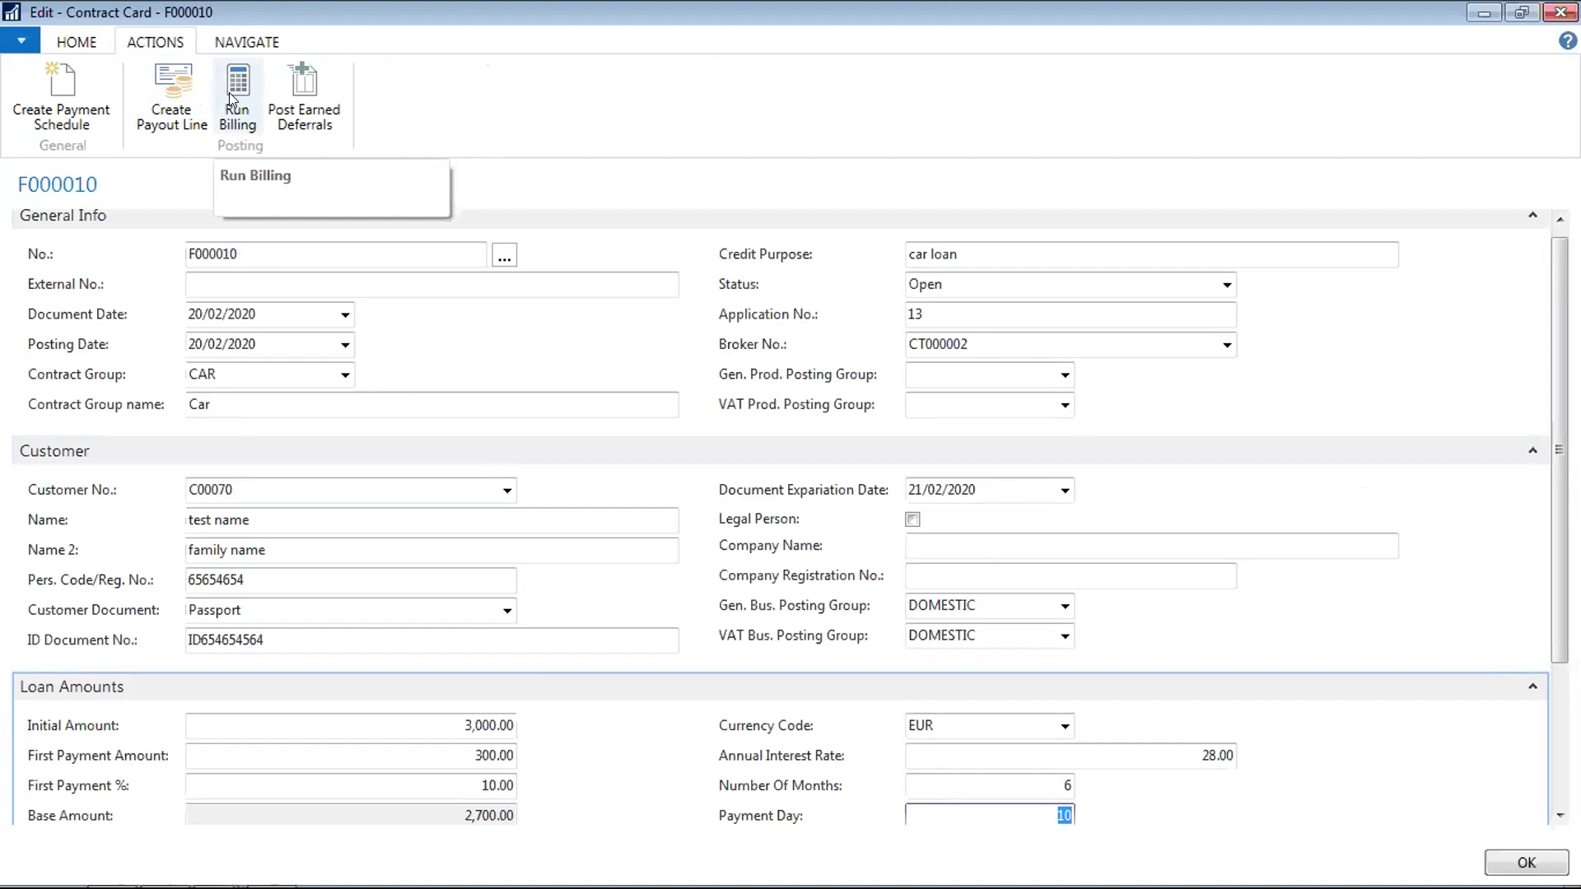
key("Escape")
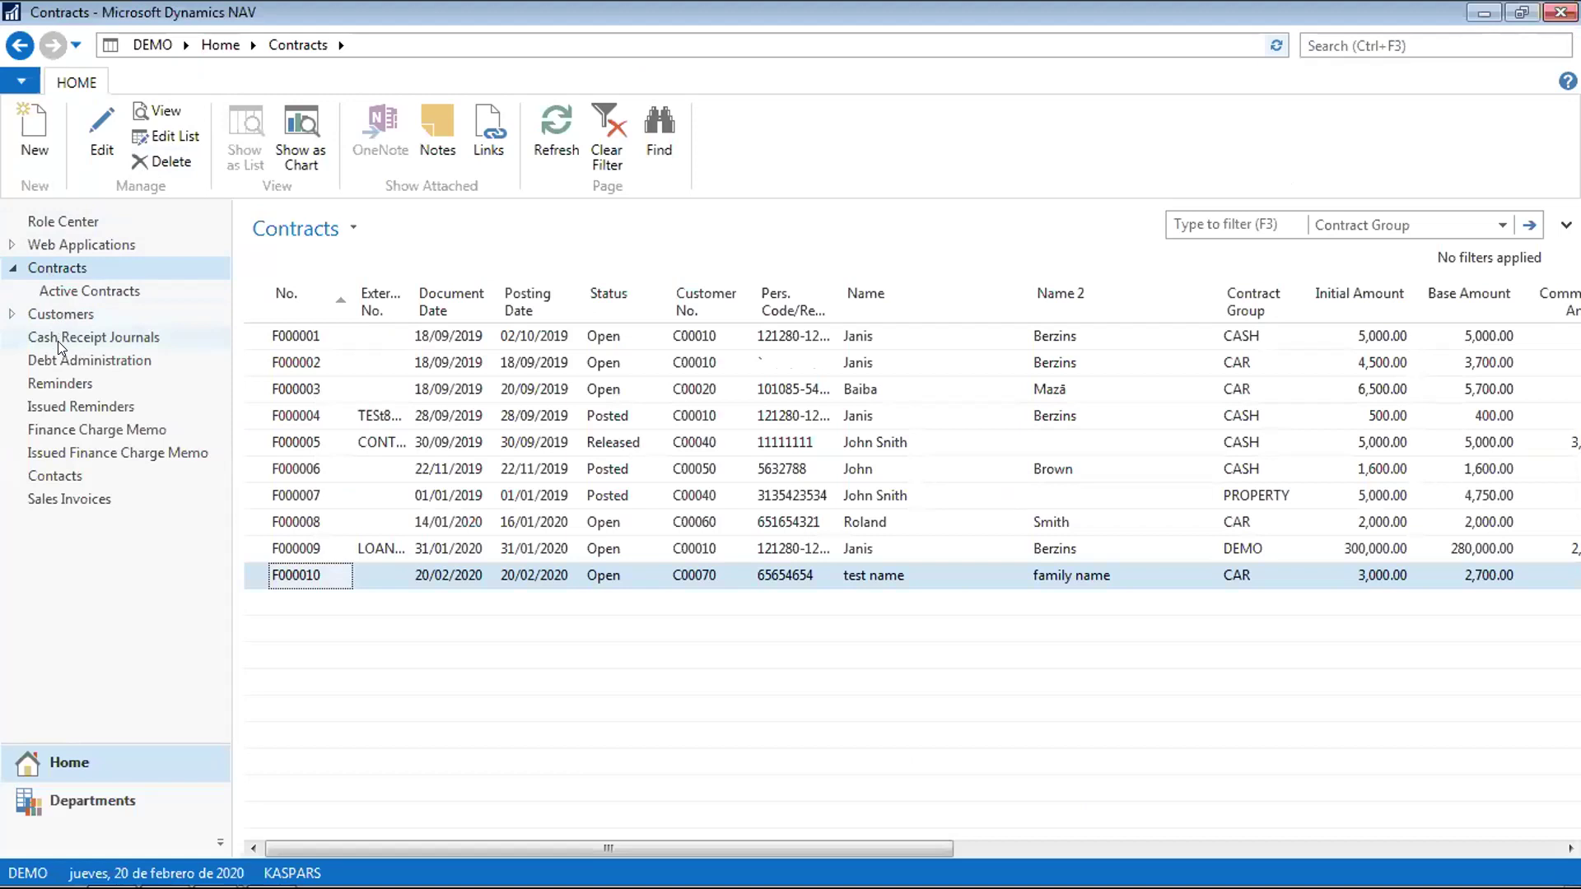
Reopen contract F000010 from Debt Administration > Active Contracts and browse its ribbon tabs
left_click(59, 362)
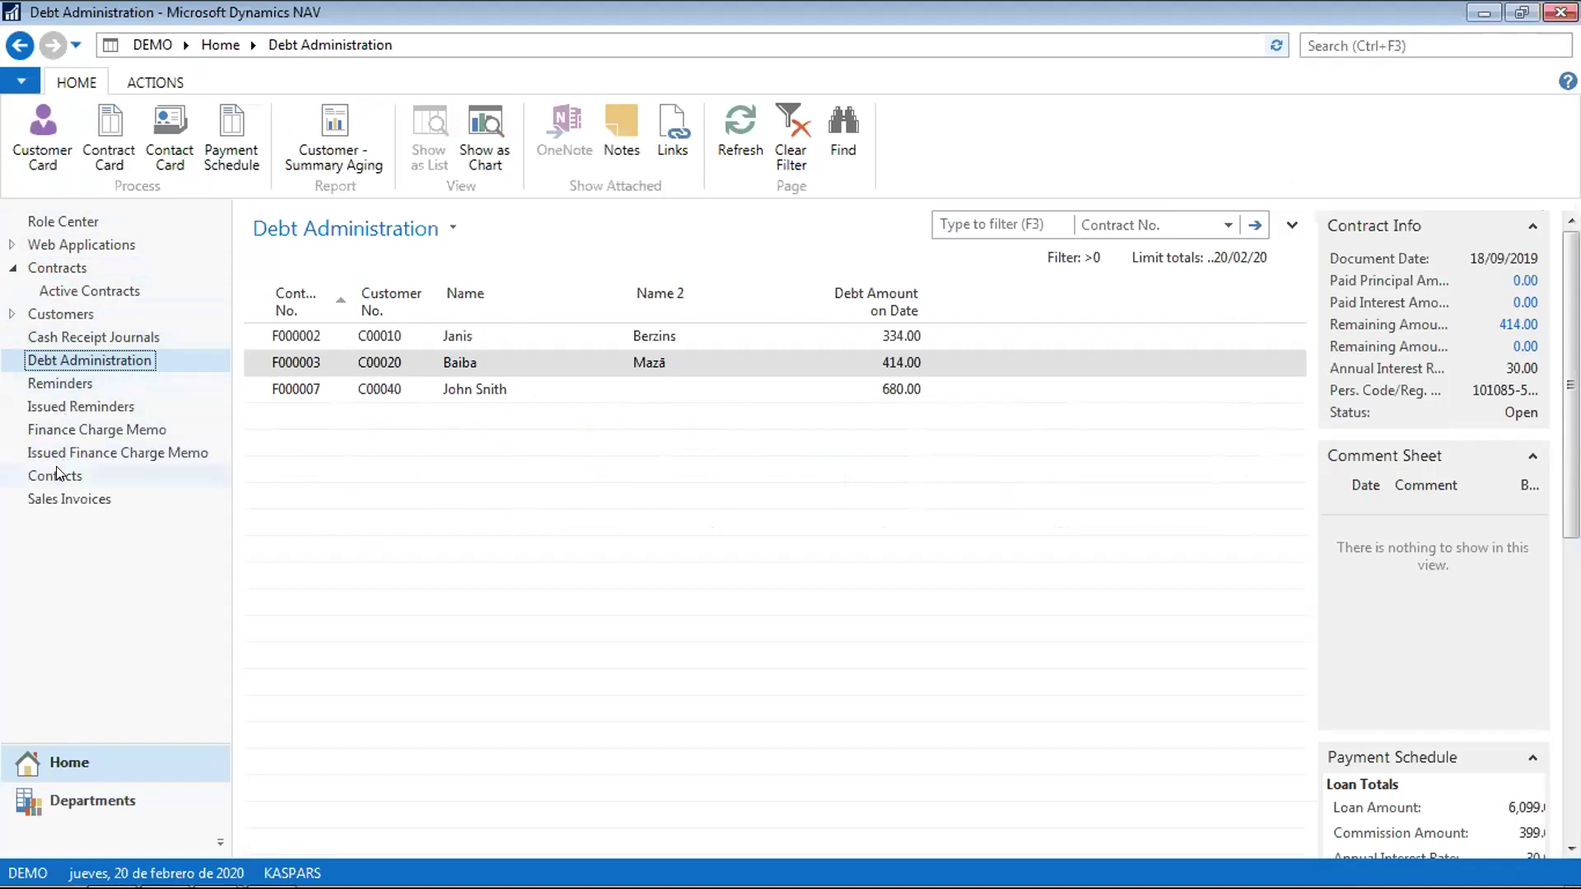
left_click(81, 291)
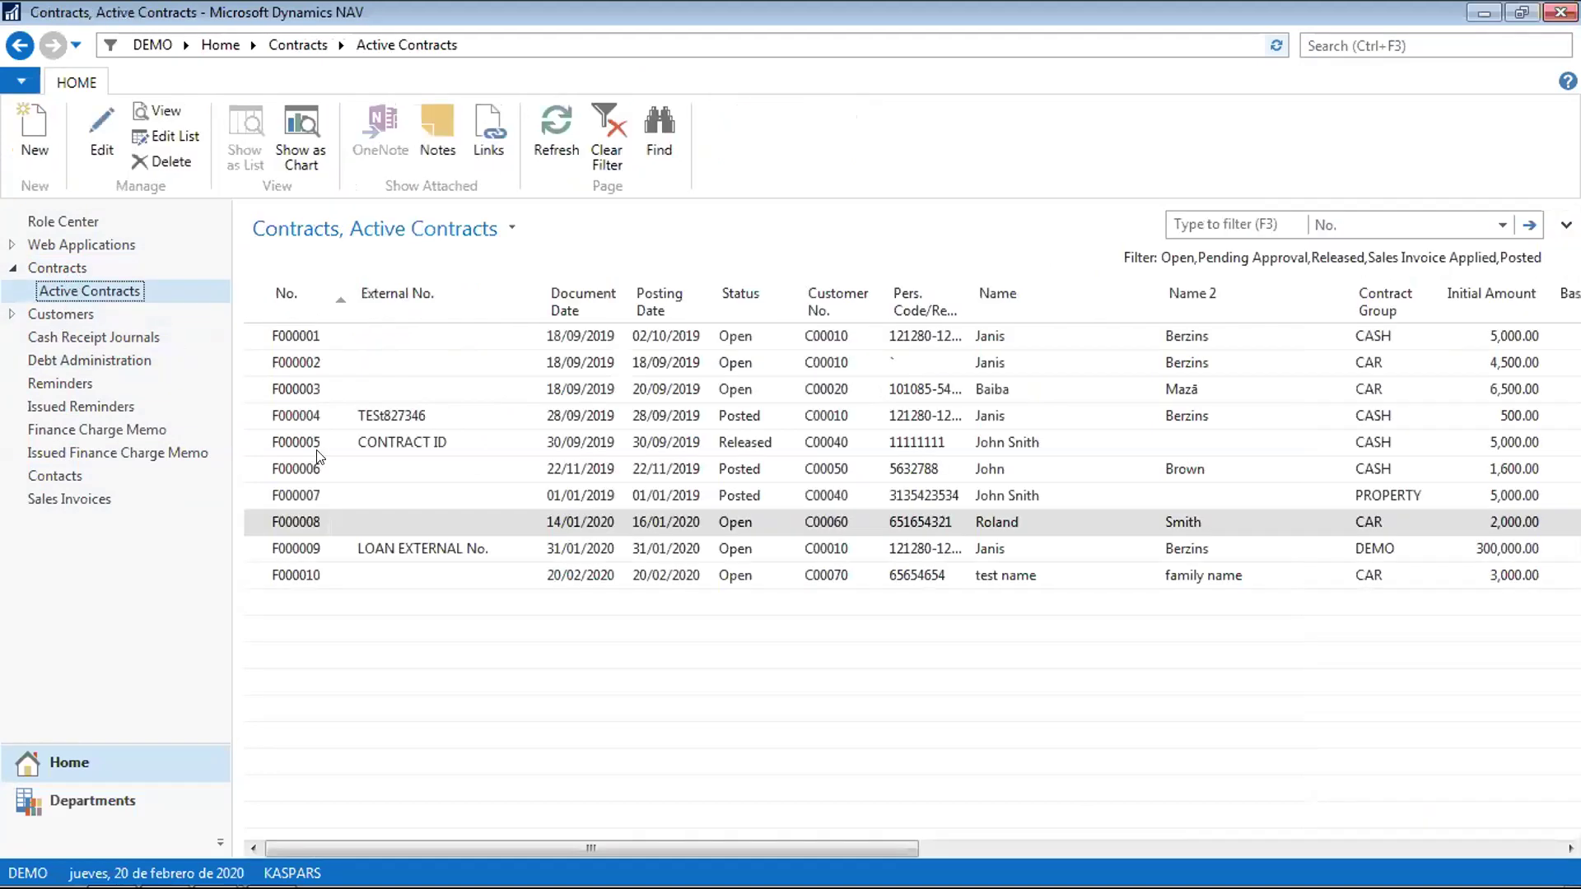
left_click(300, 579)
double_click(299, 581)
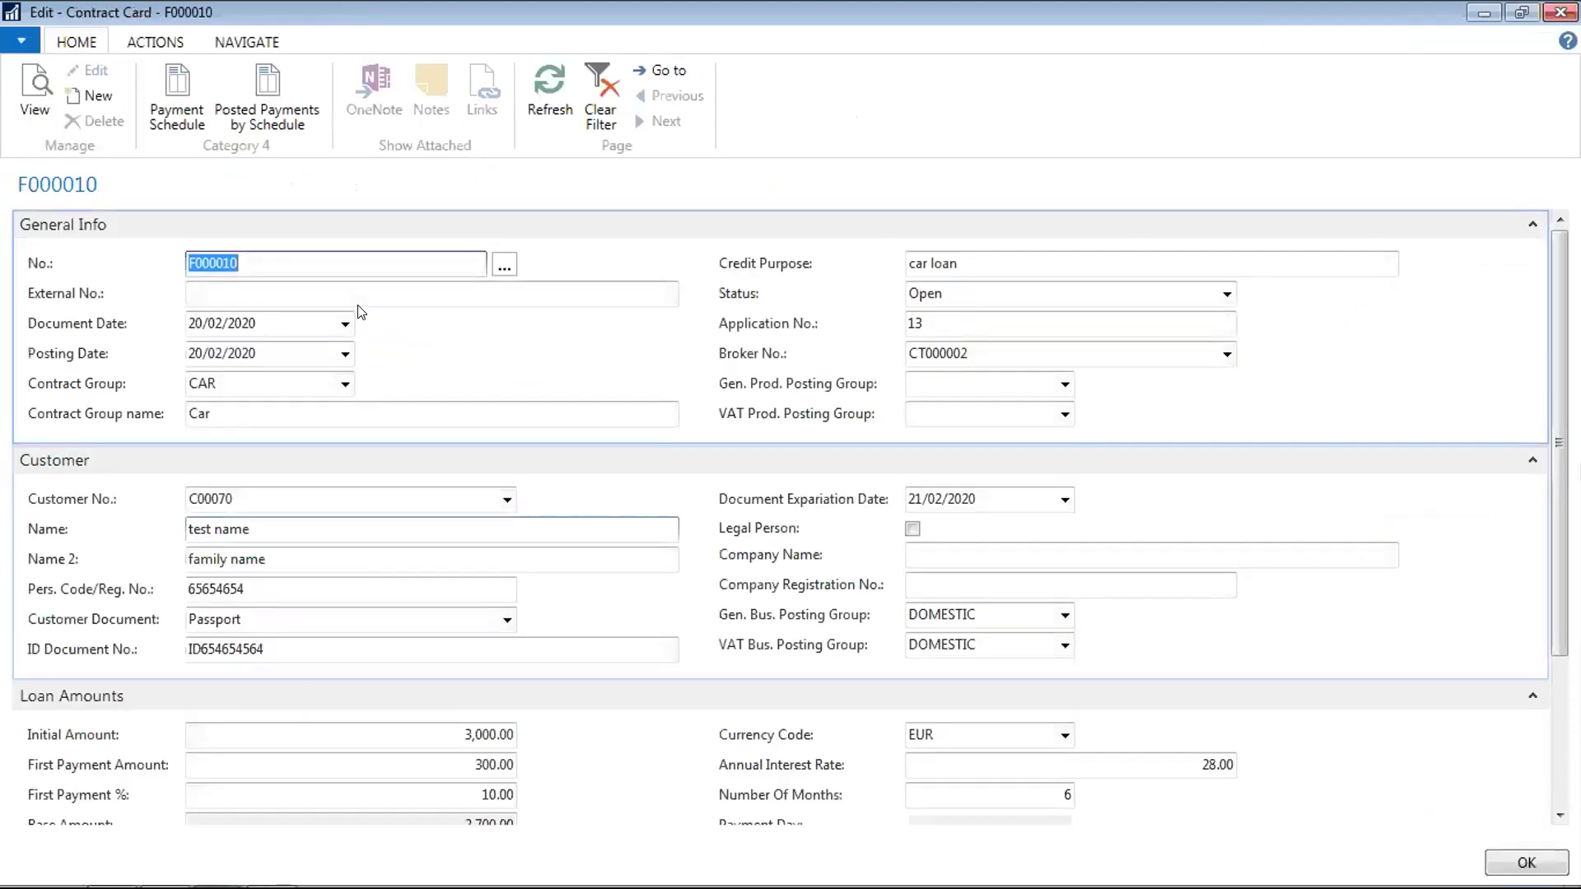
left_click(156, 41)
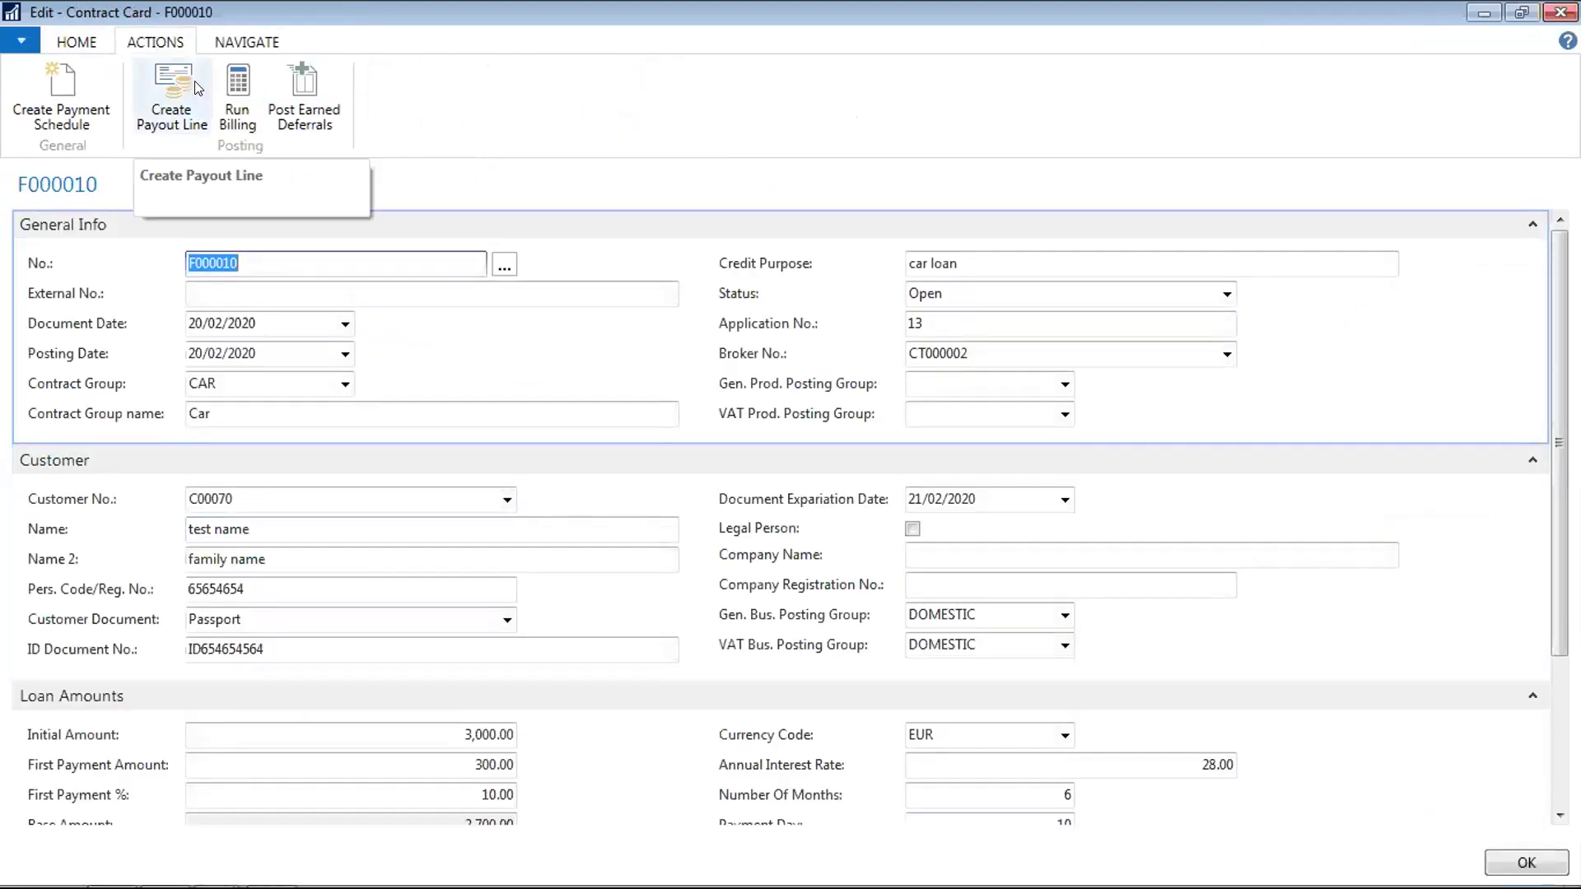
left_click(249, 42)
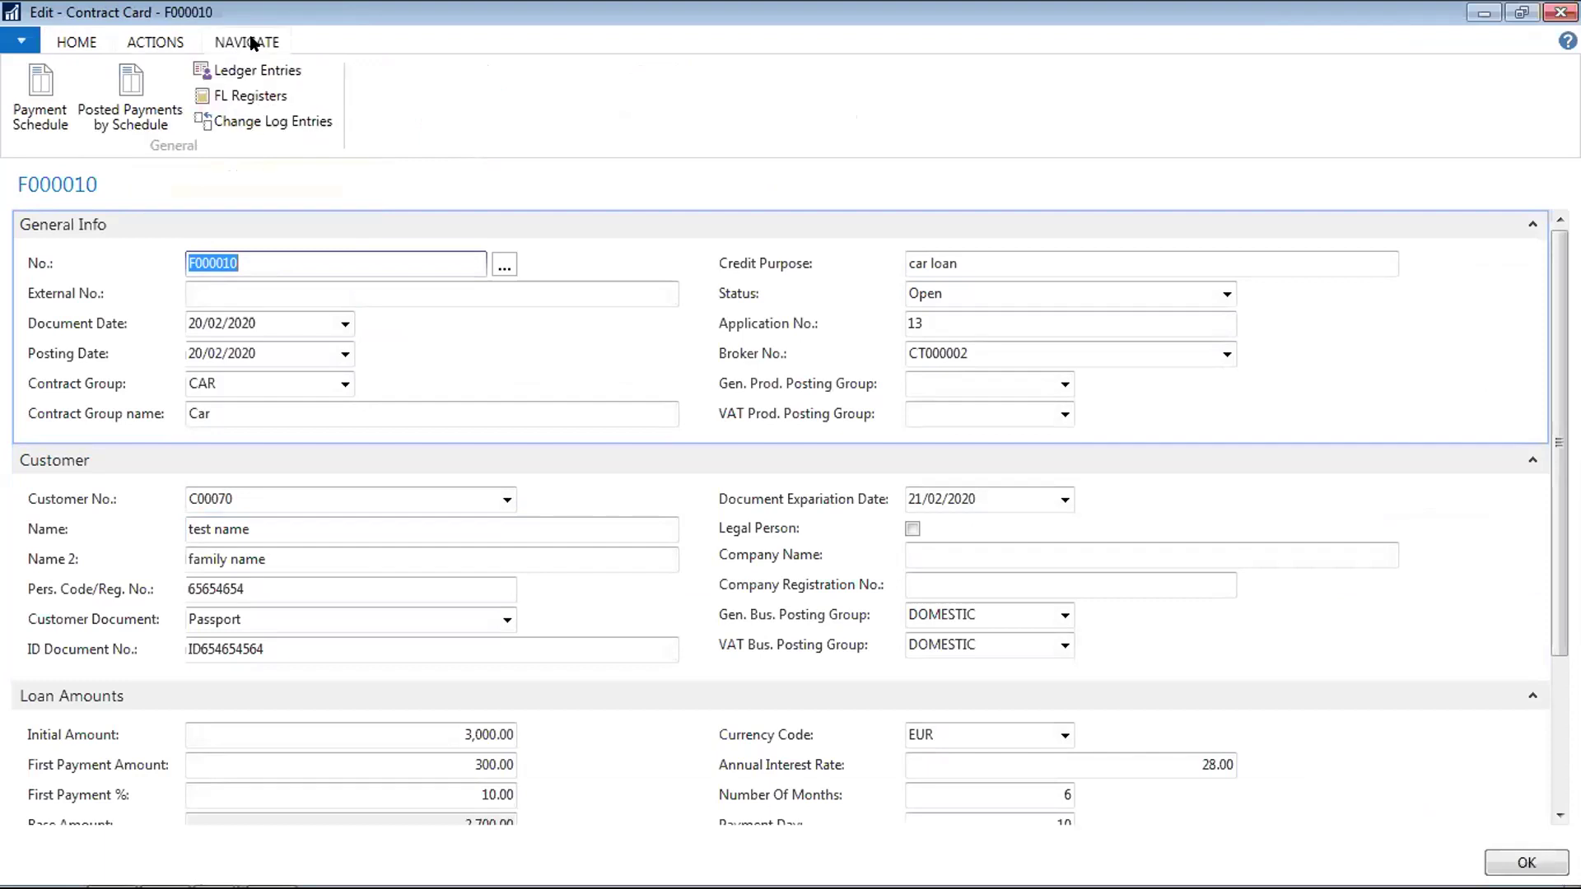
left_click(142, 43)
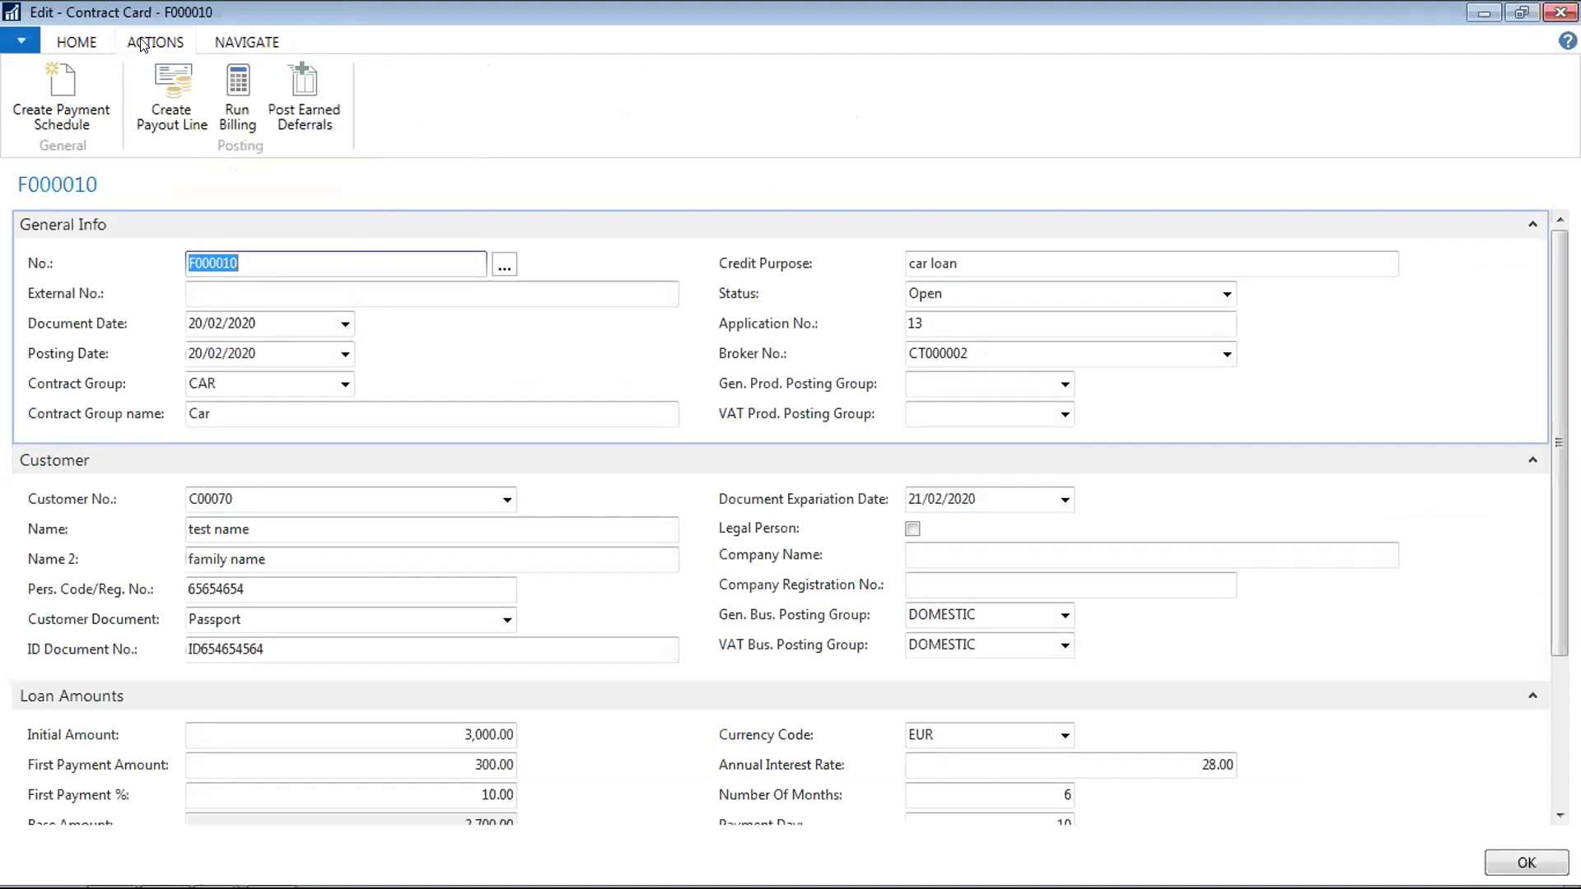
Start Run Billing, untick Create Invoices For Current Month and keep contract filter F000010
left_click(239, 107)
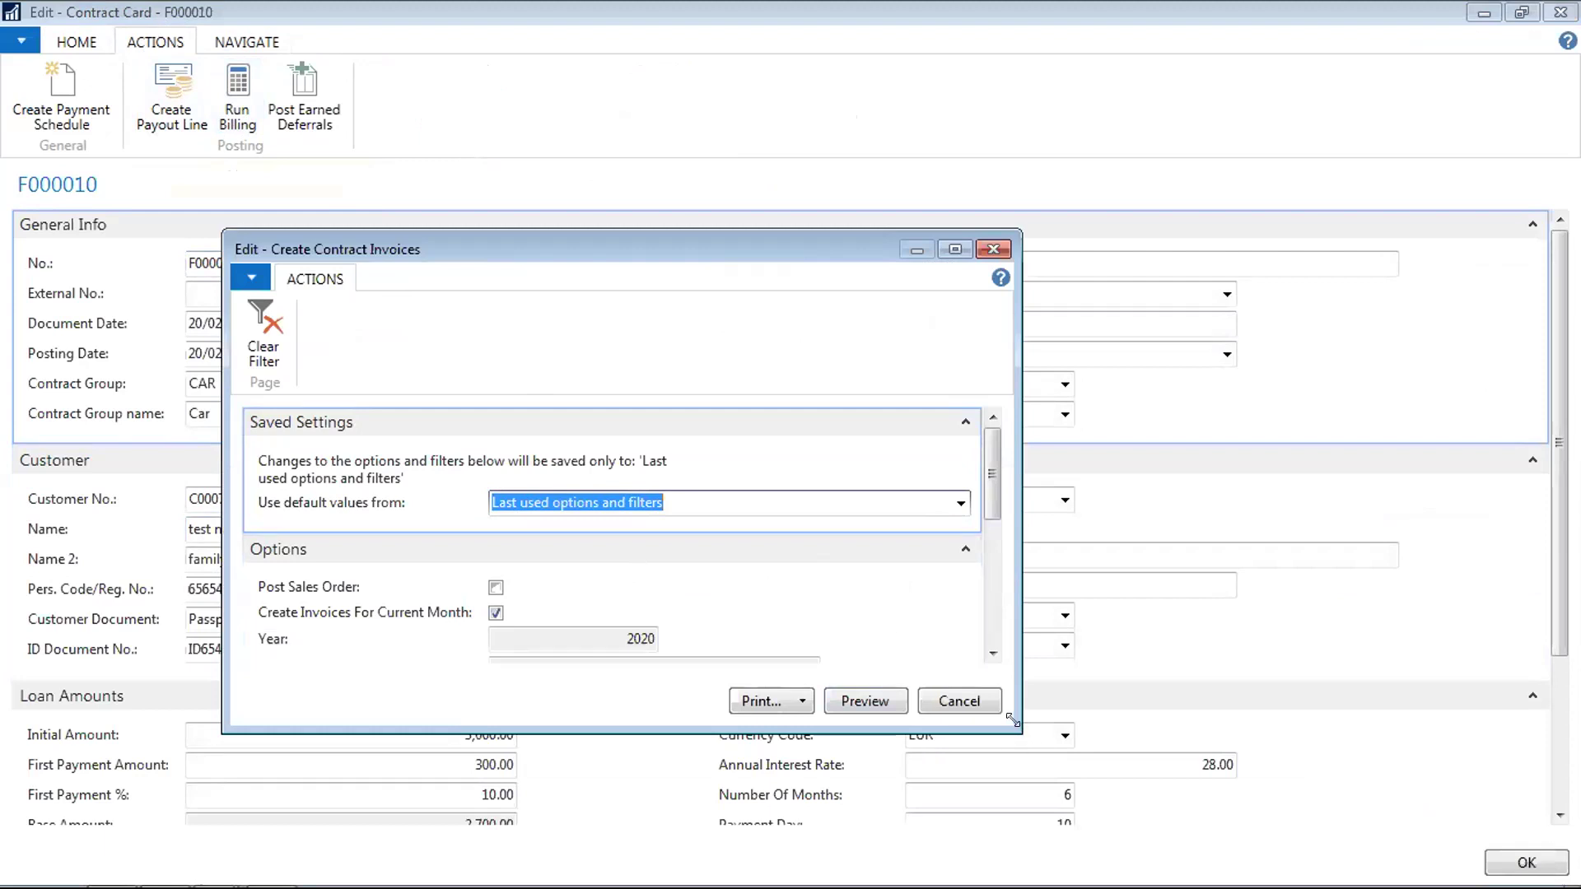
left_click_drag(1013, 720, 1235, 814)
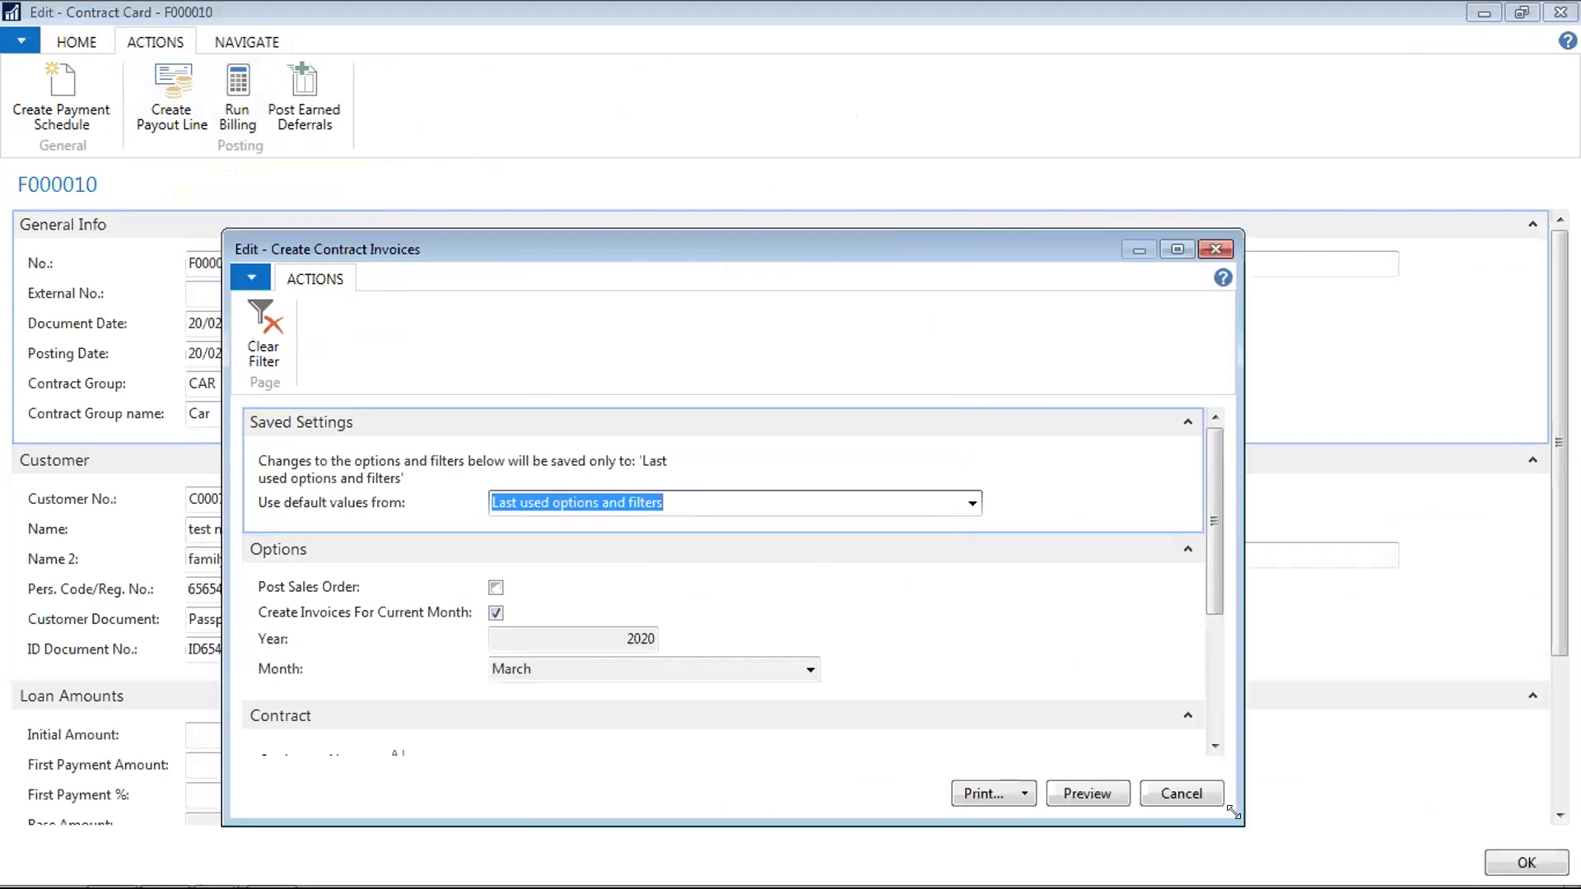
left_click(497, 614)
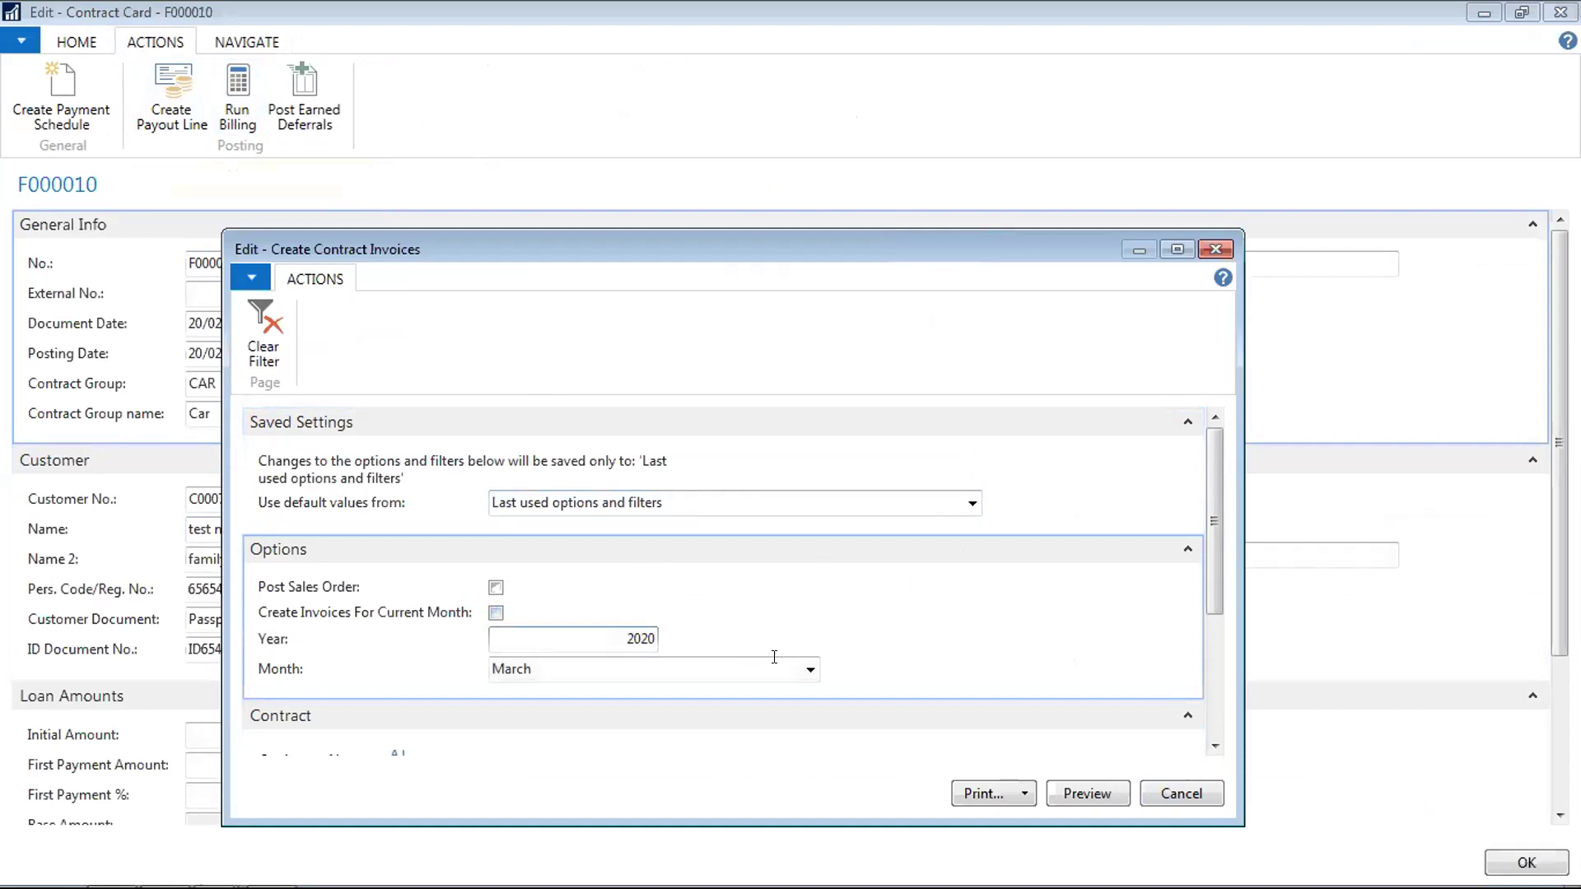
left_click(1178, 249)
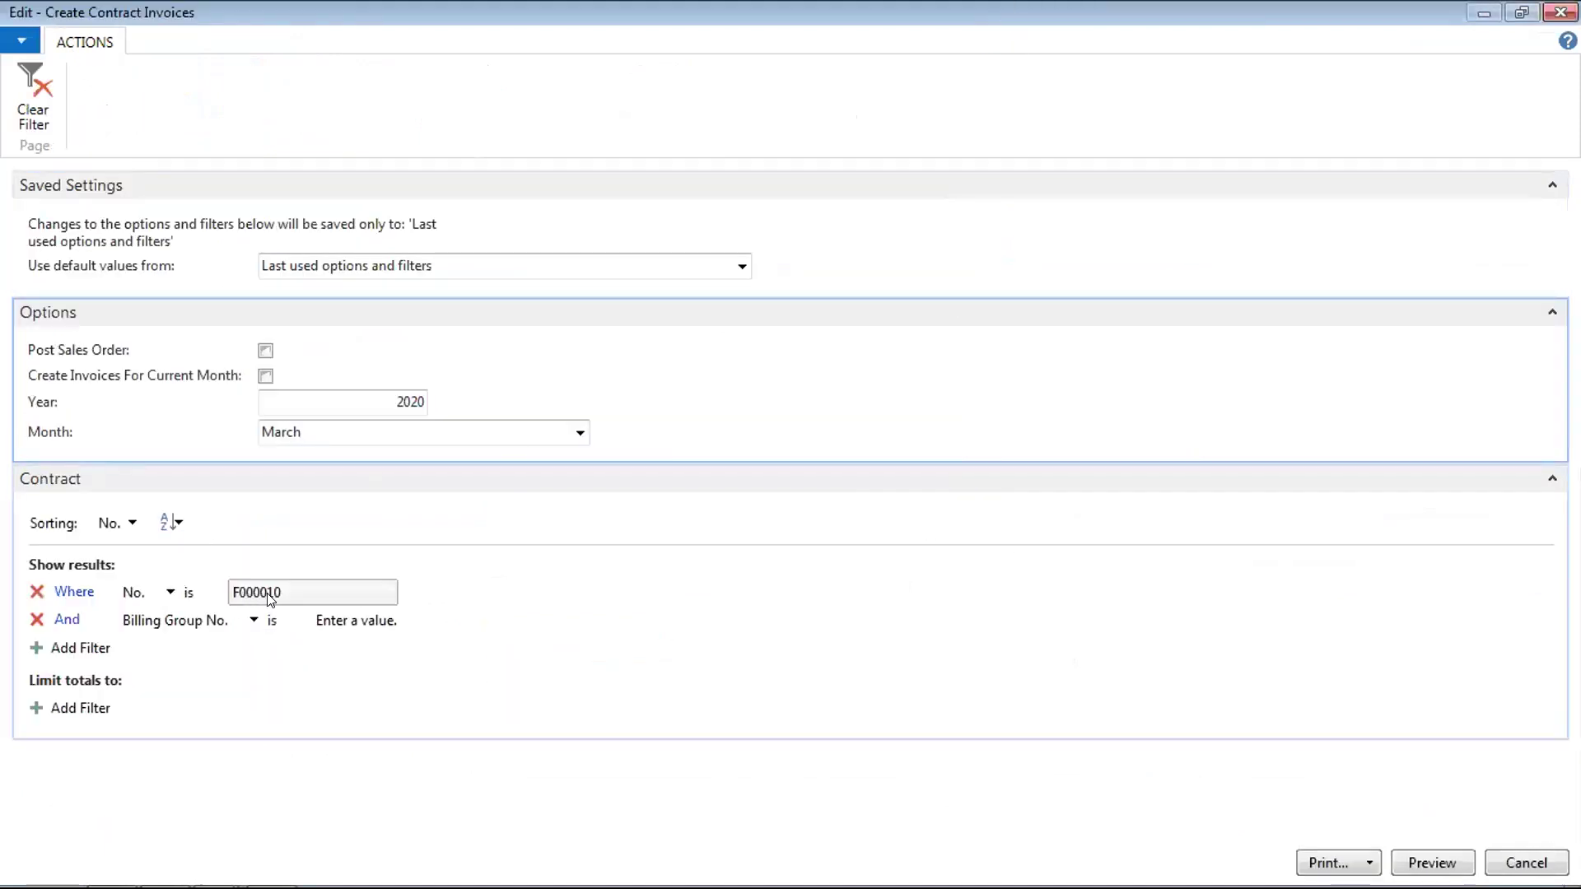
left_click(365, 594)
left_click(386, 594)
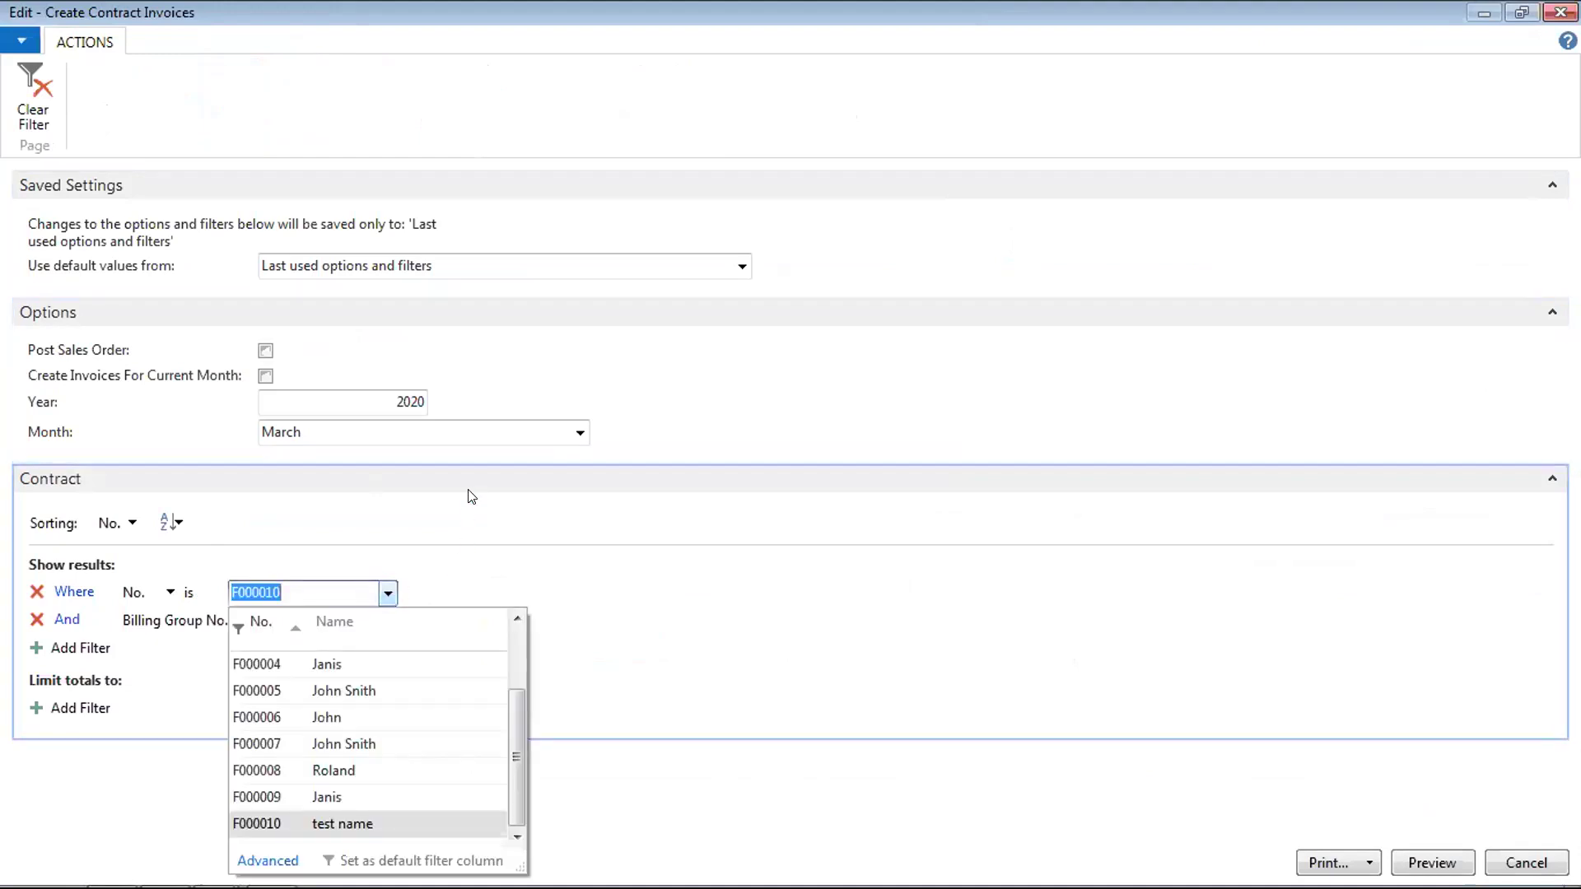
left_click(577, 434)
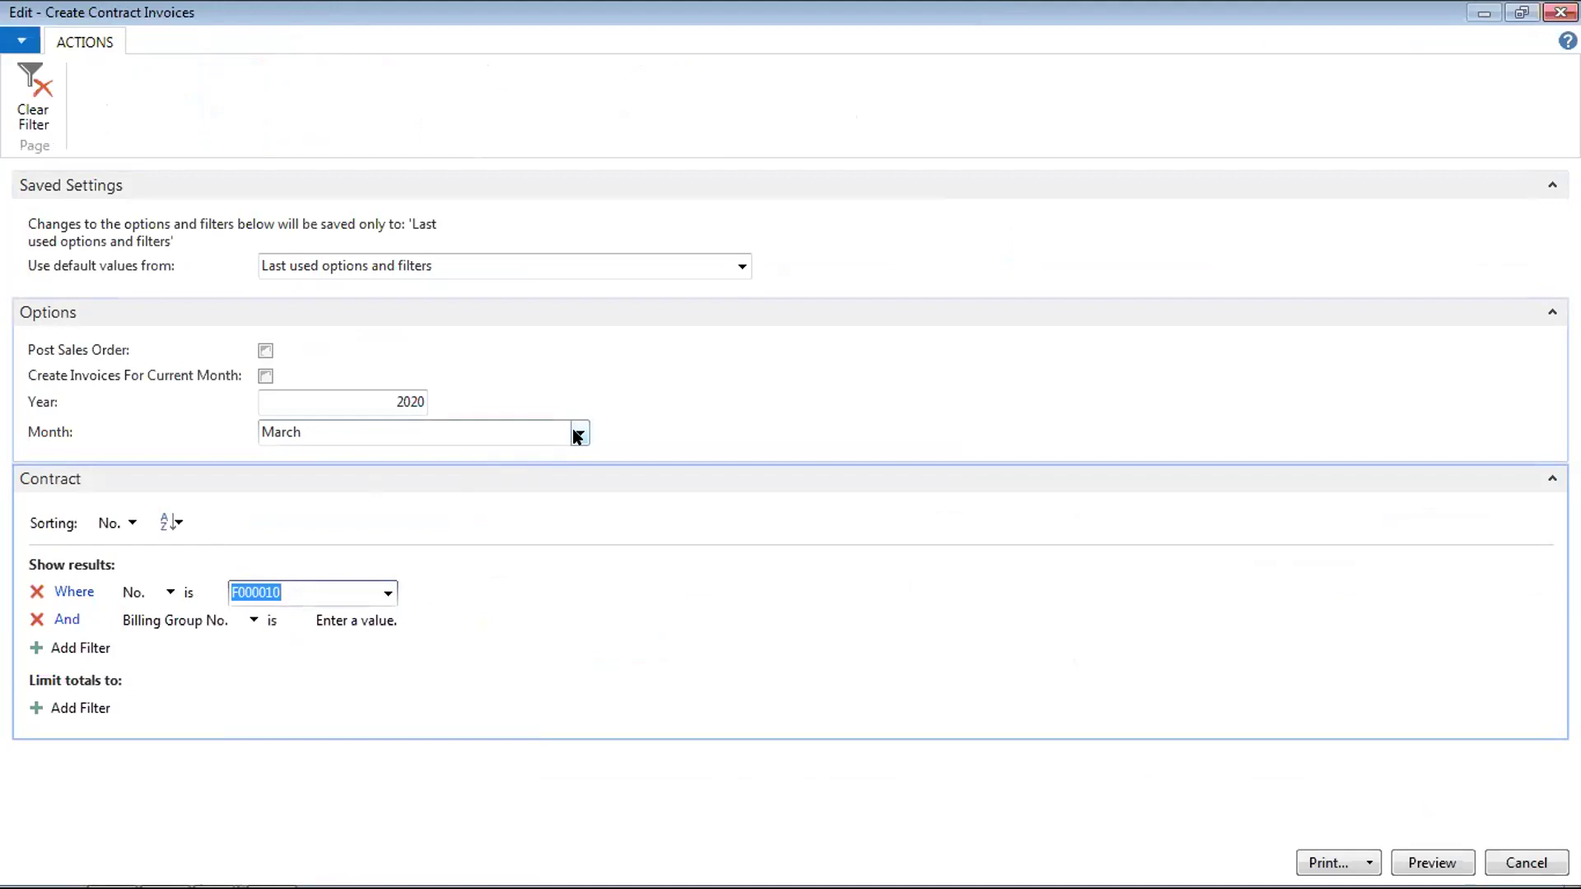
Set billing month April and Billing Group No. 01, then preview the invoice run
left_click(577, 436)
left_click(287, 566)
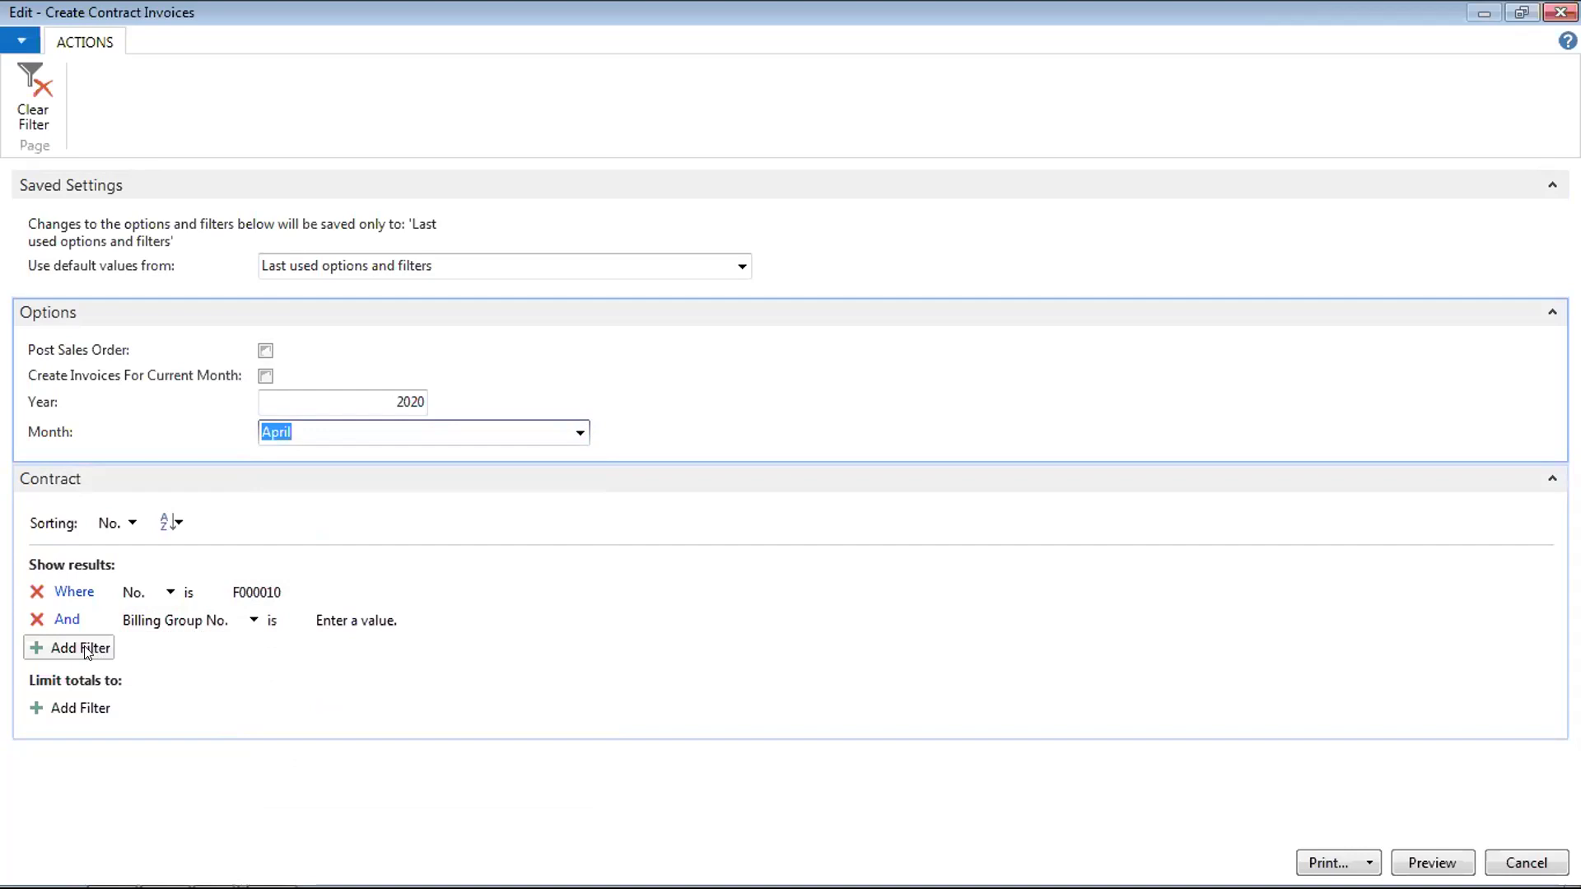
left_click(86, 651)
left_click(384, 619)
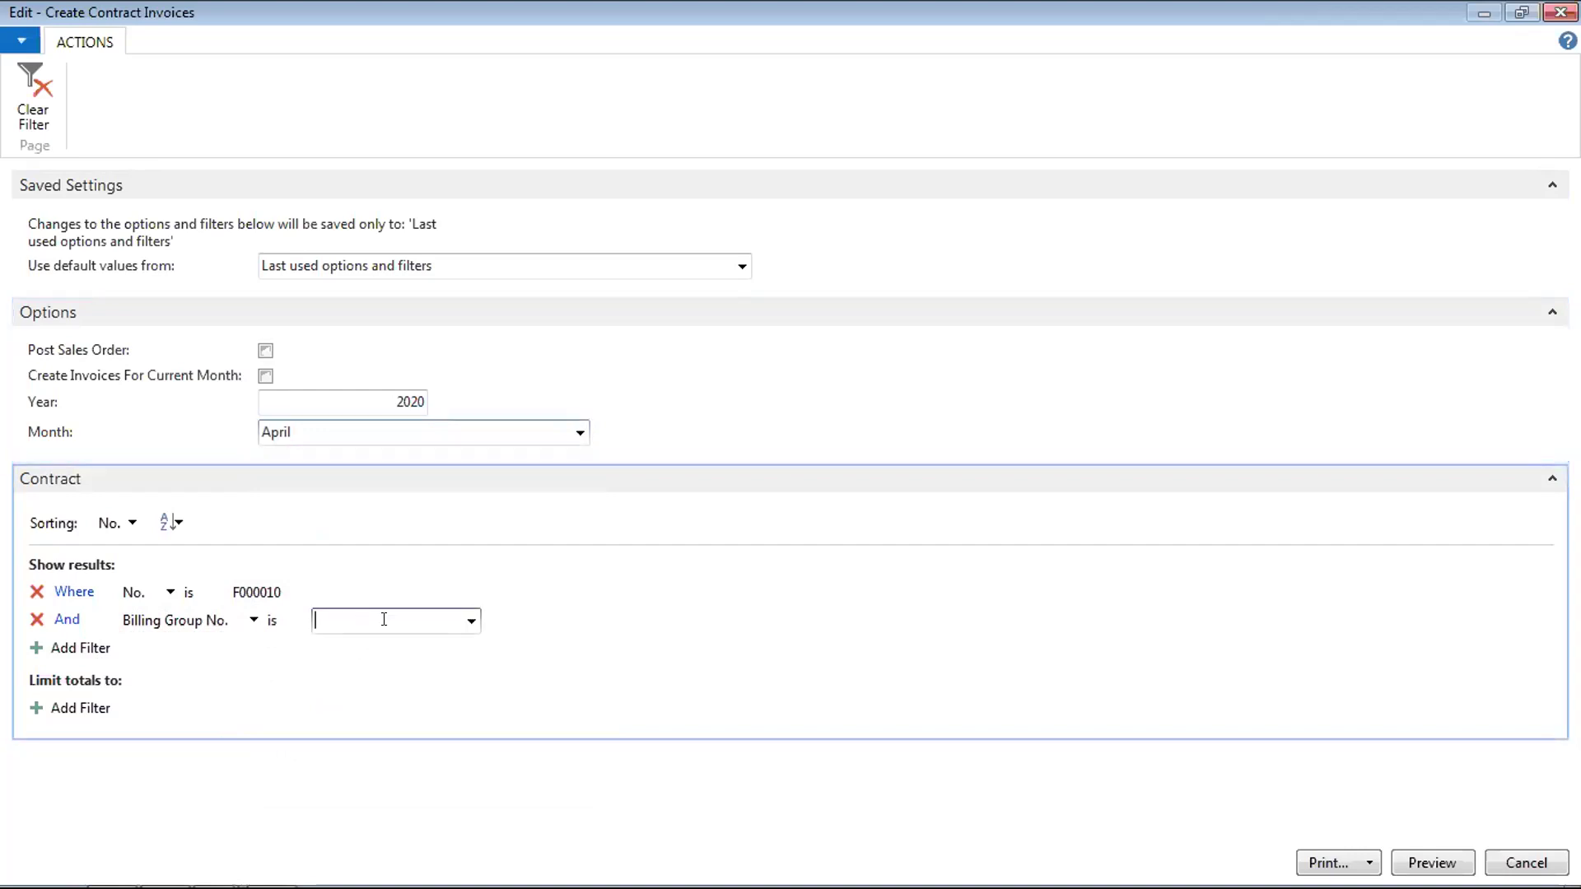
left_click(471, 621)
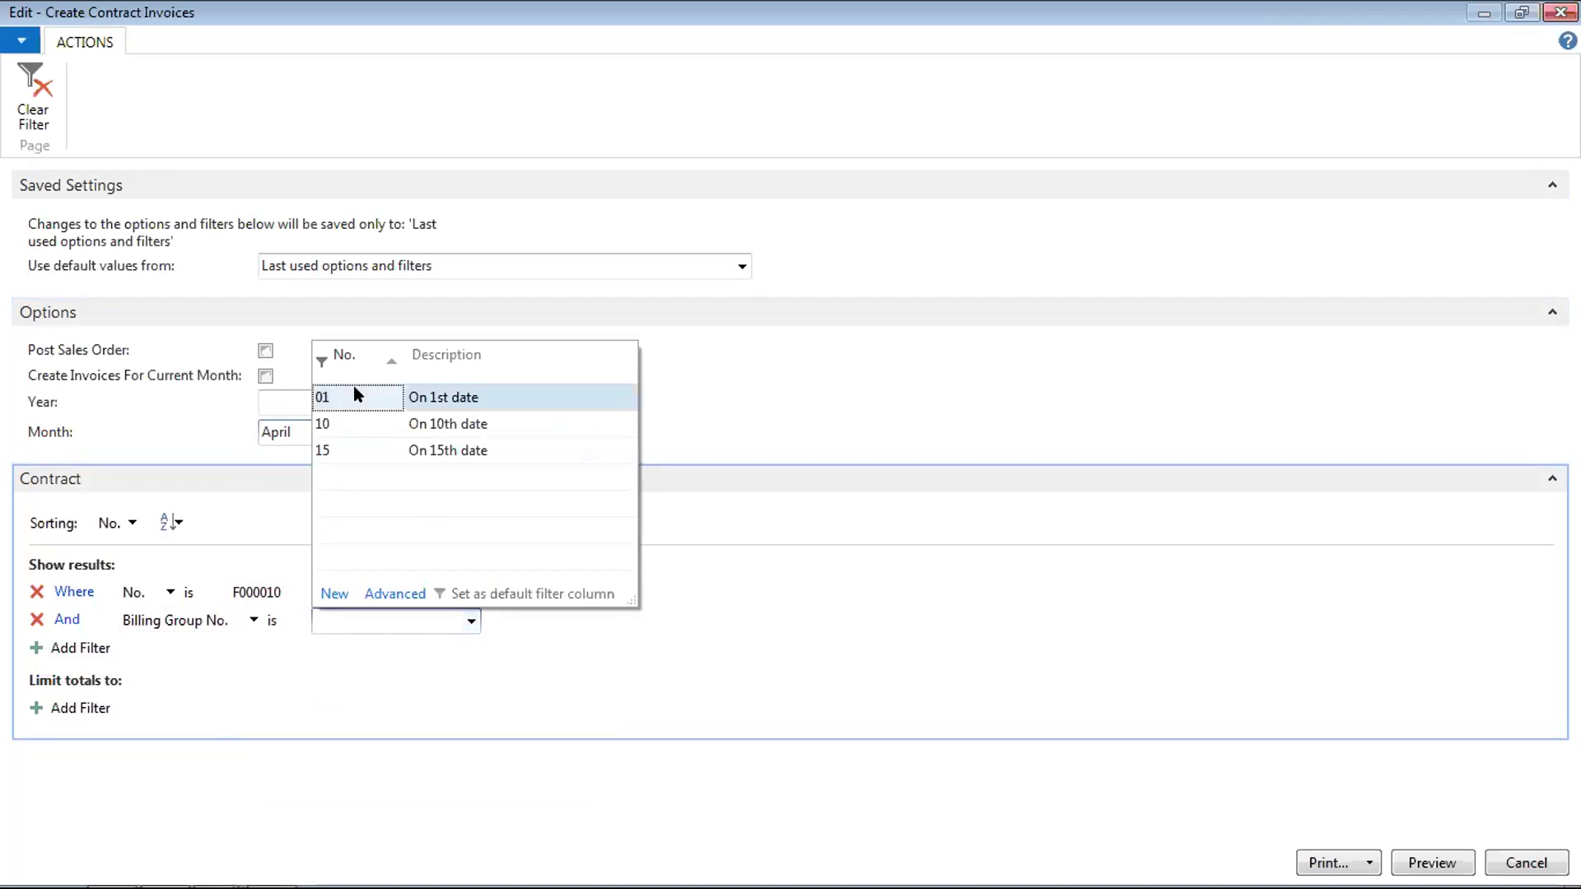
left_click(354, 394)
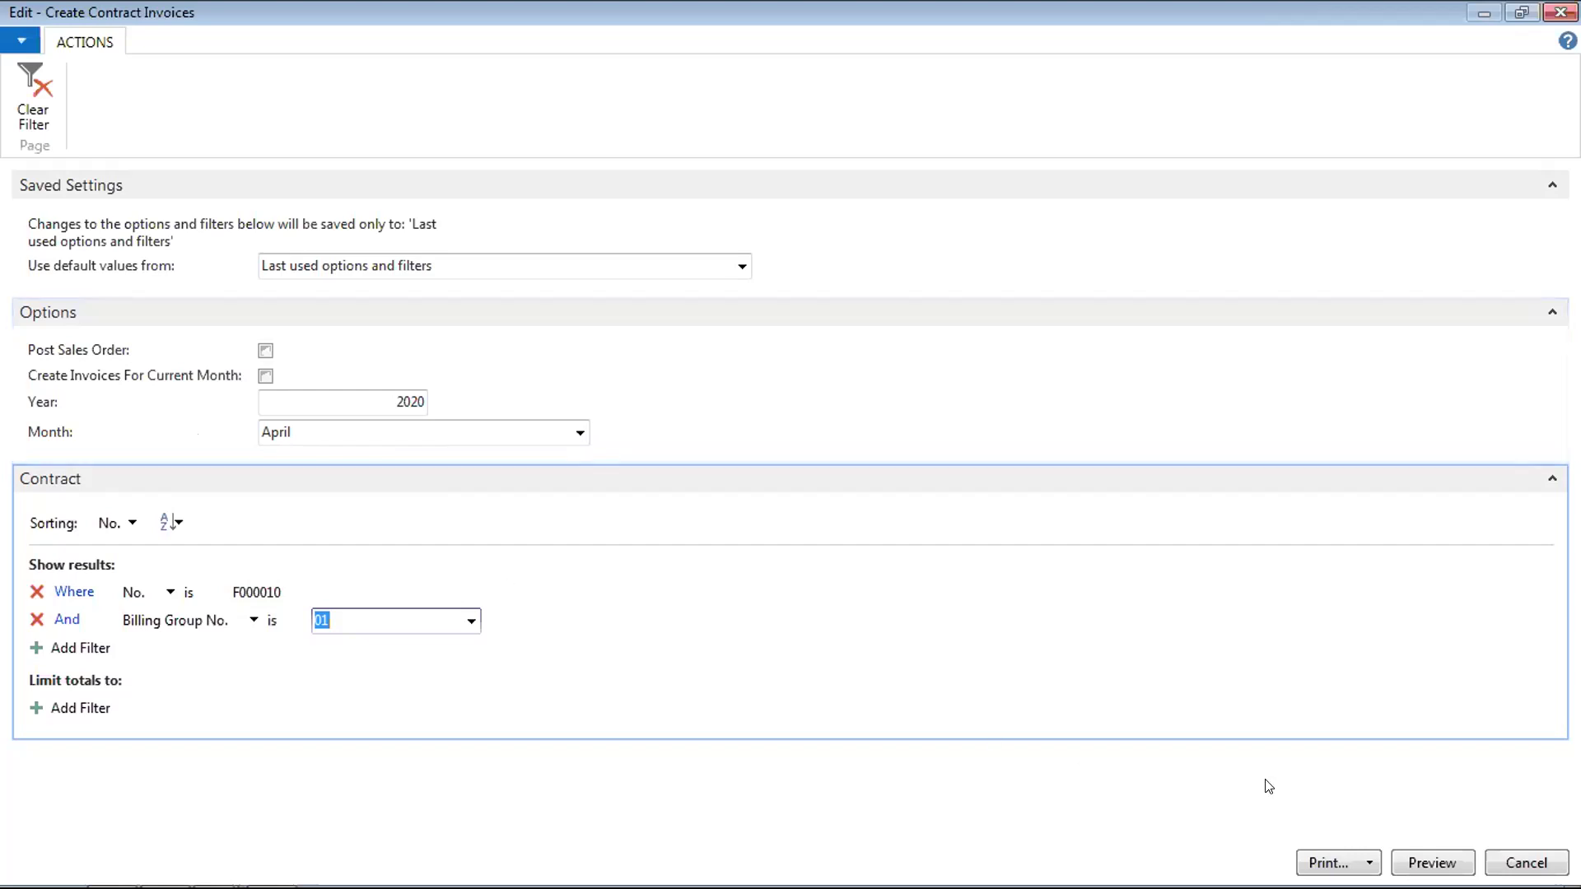
left_click(1433, 863)
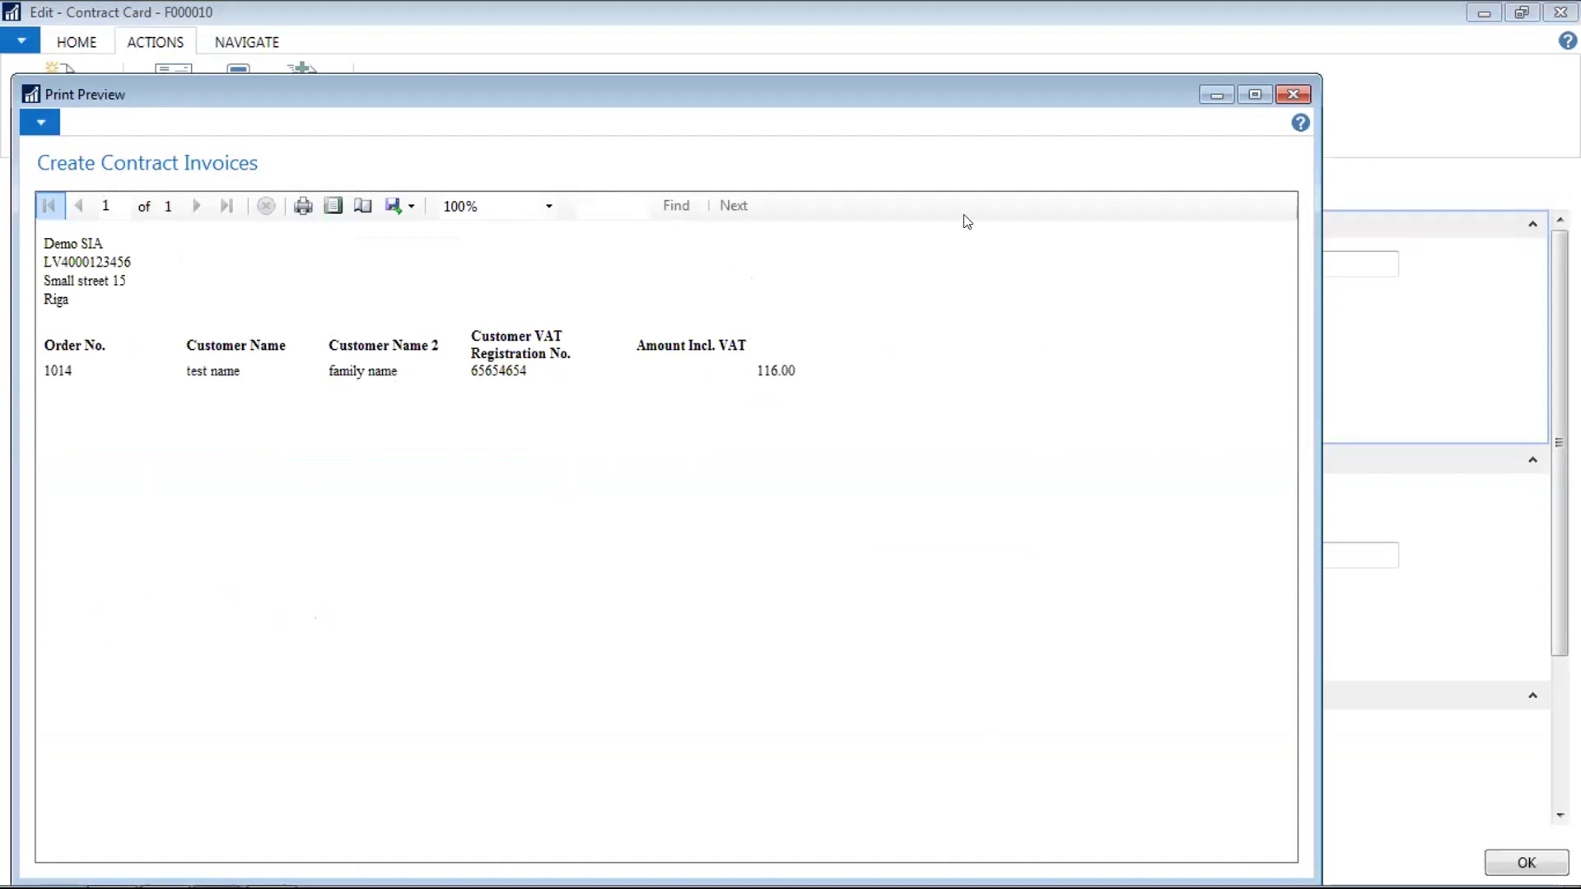
Close the billing preview and contract card, then select invoice 1014 in Sales Invoices
key("Escape")
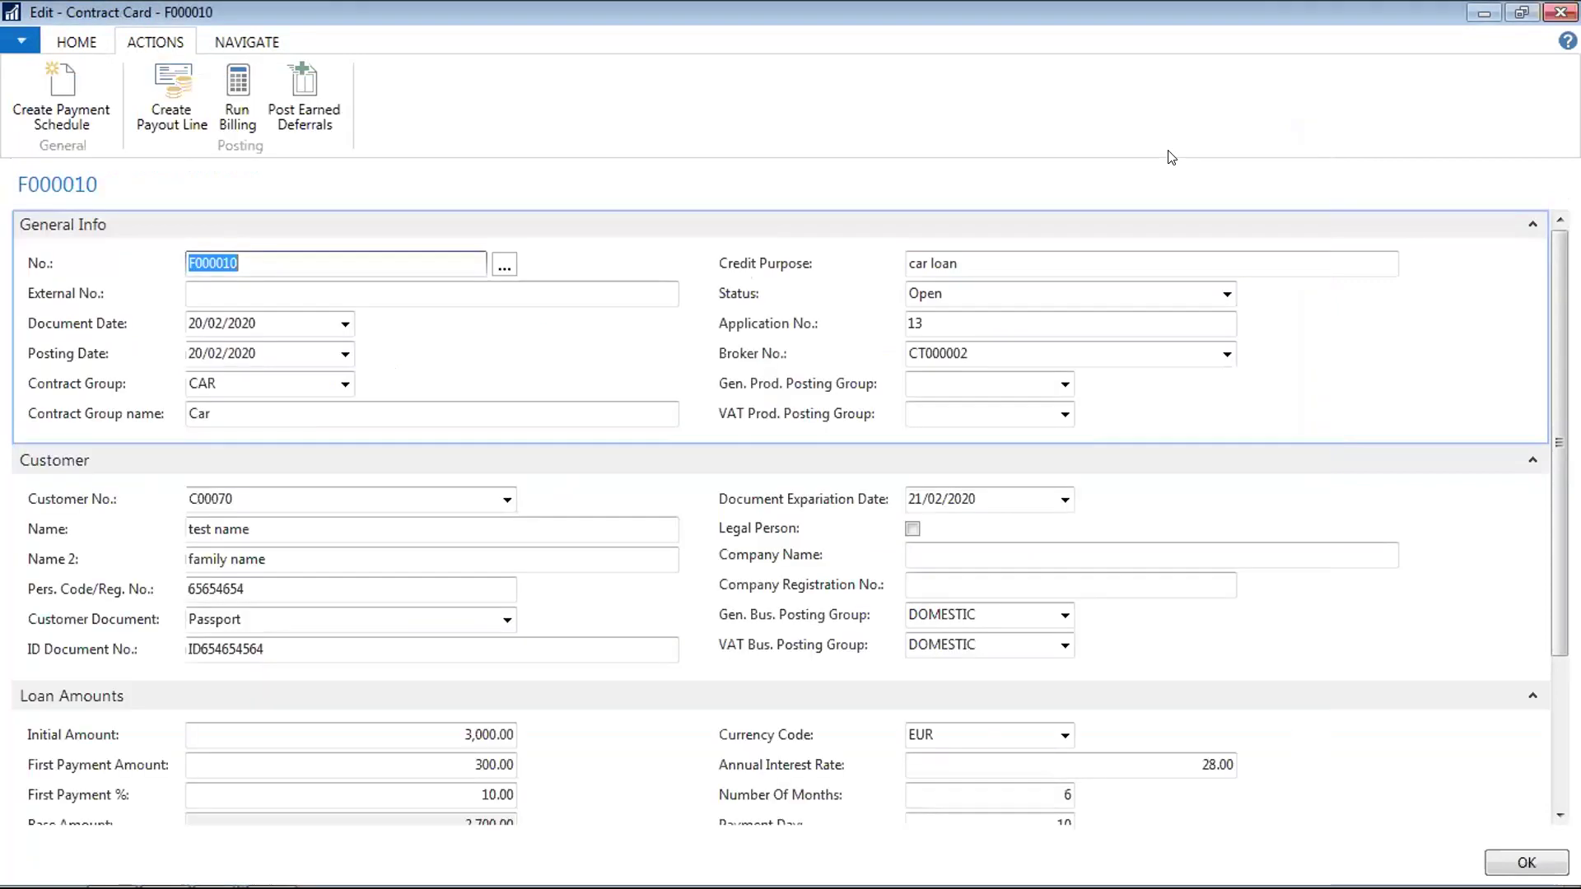
left_click(1561, 12)
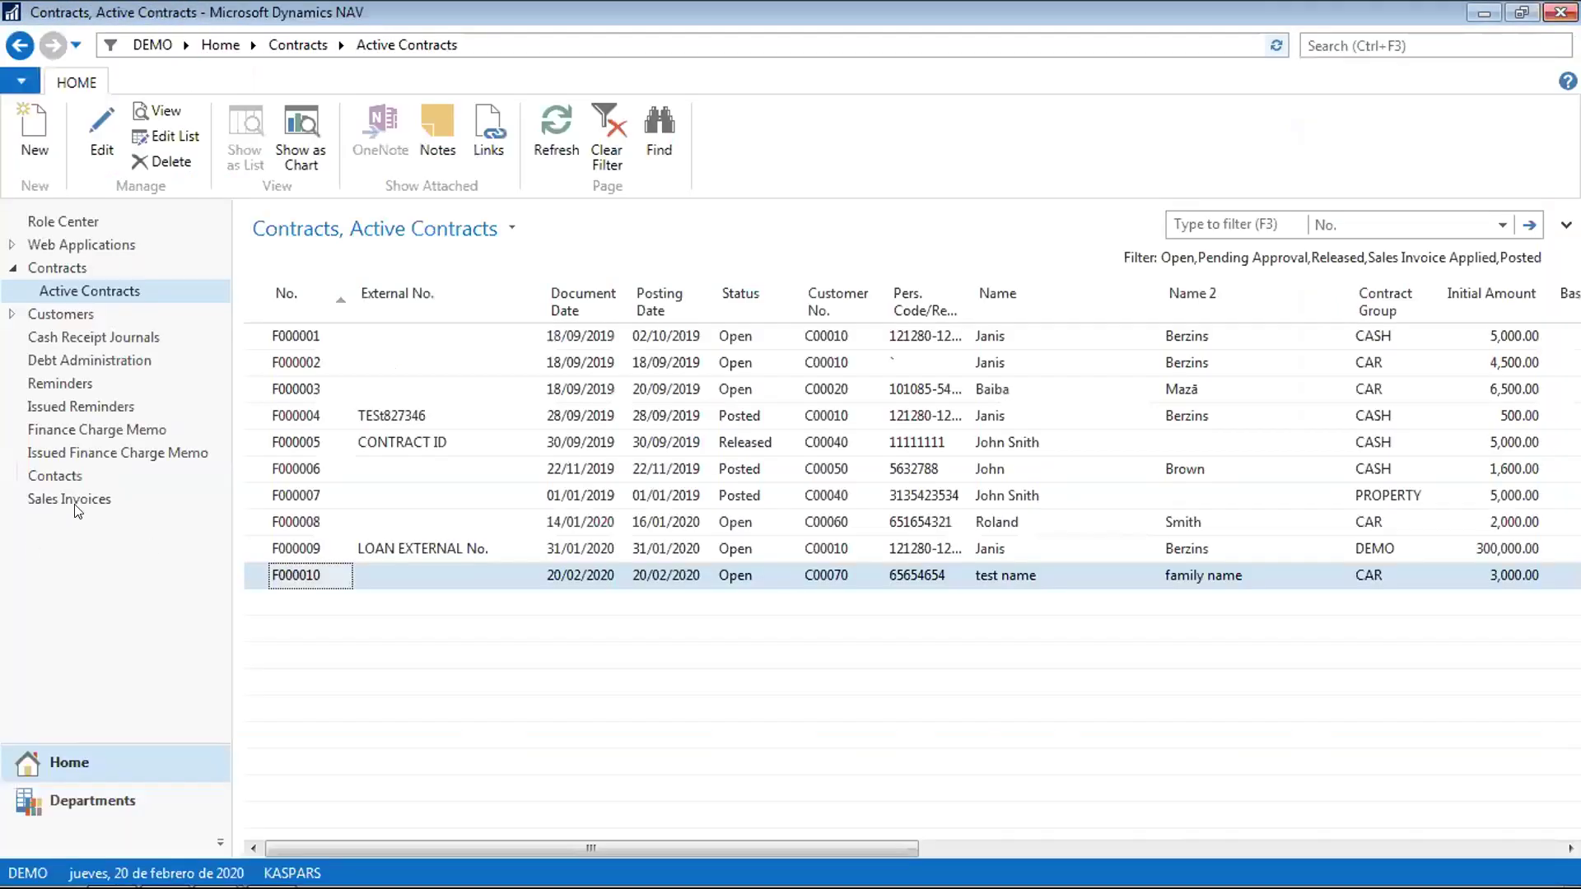
left_click(80, 504)
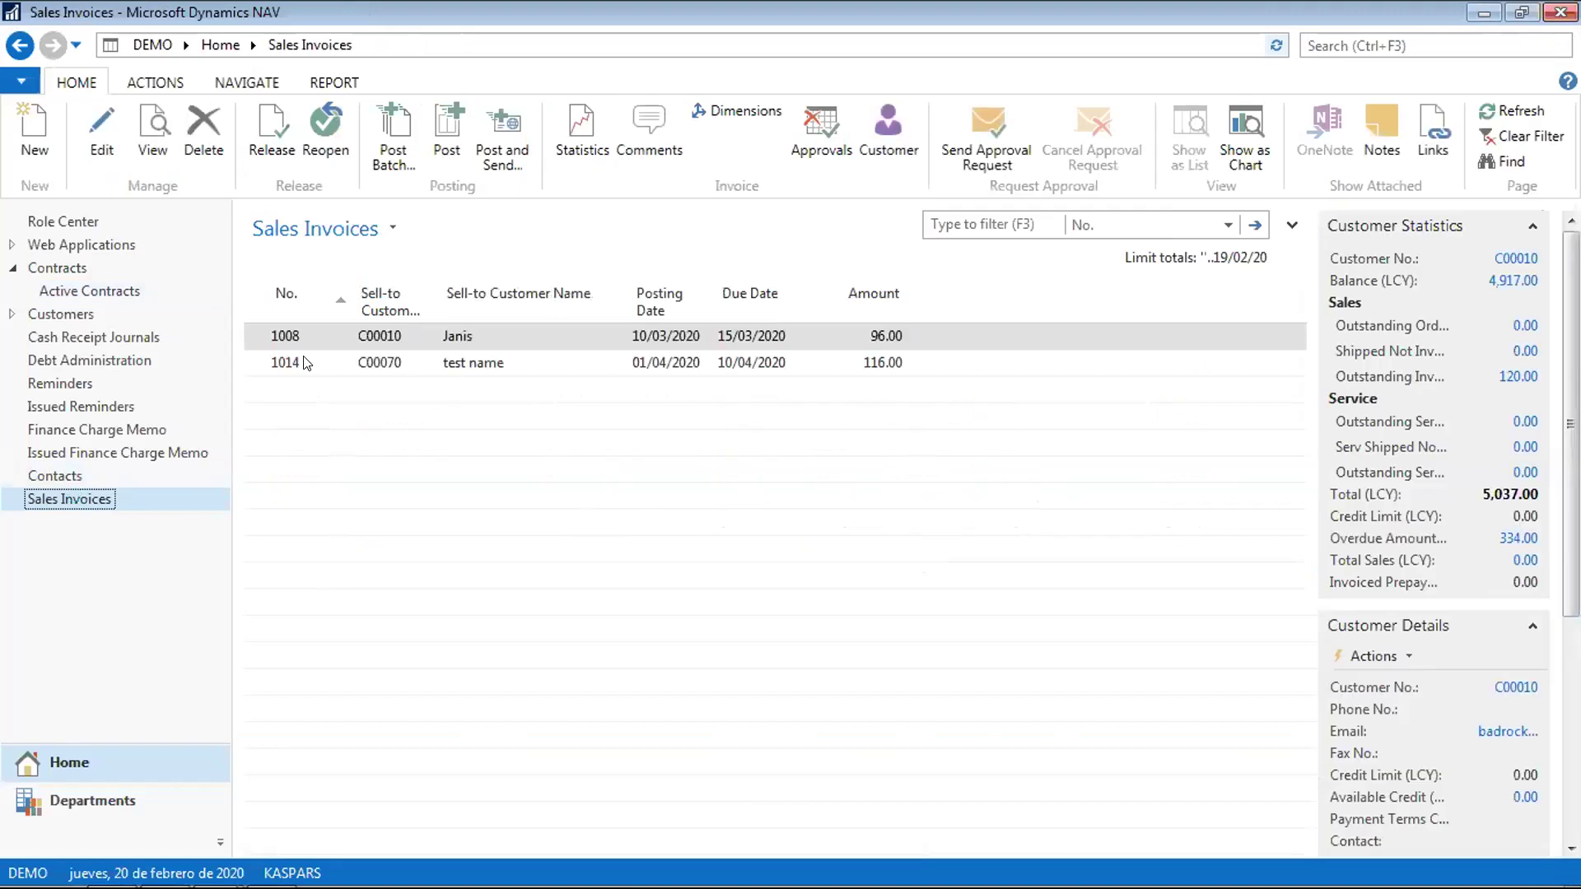
left_click(288, 365)
Open invoice 1014 and step through its Principal and Interest line fields
double_click(288, 365)
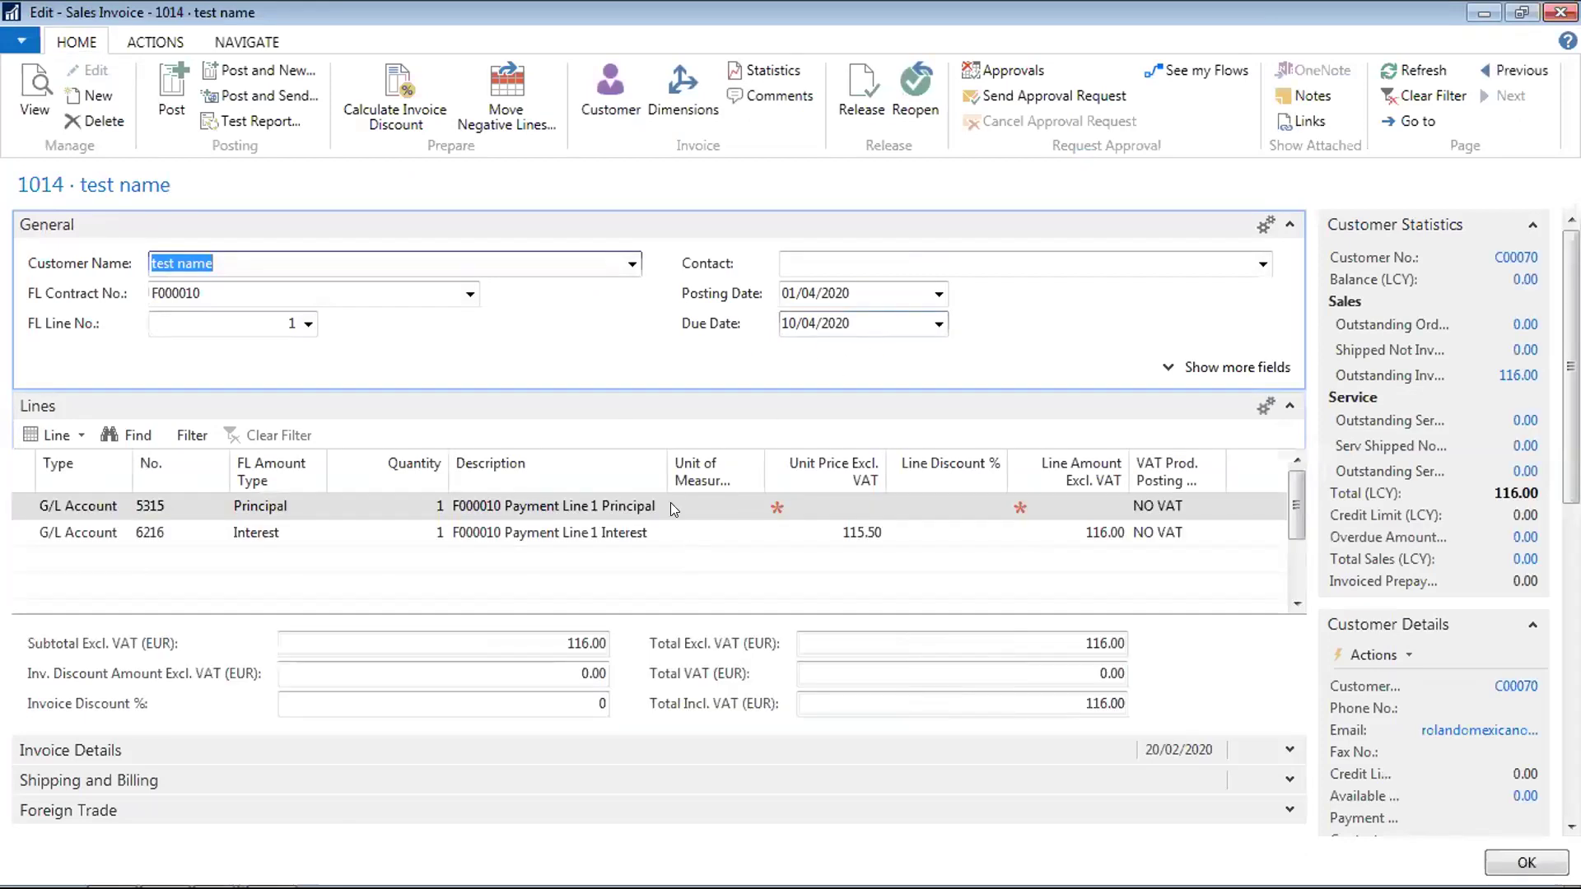
left_click(617, 533)
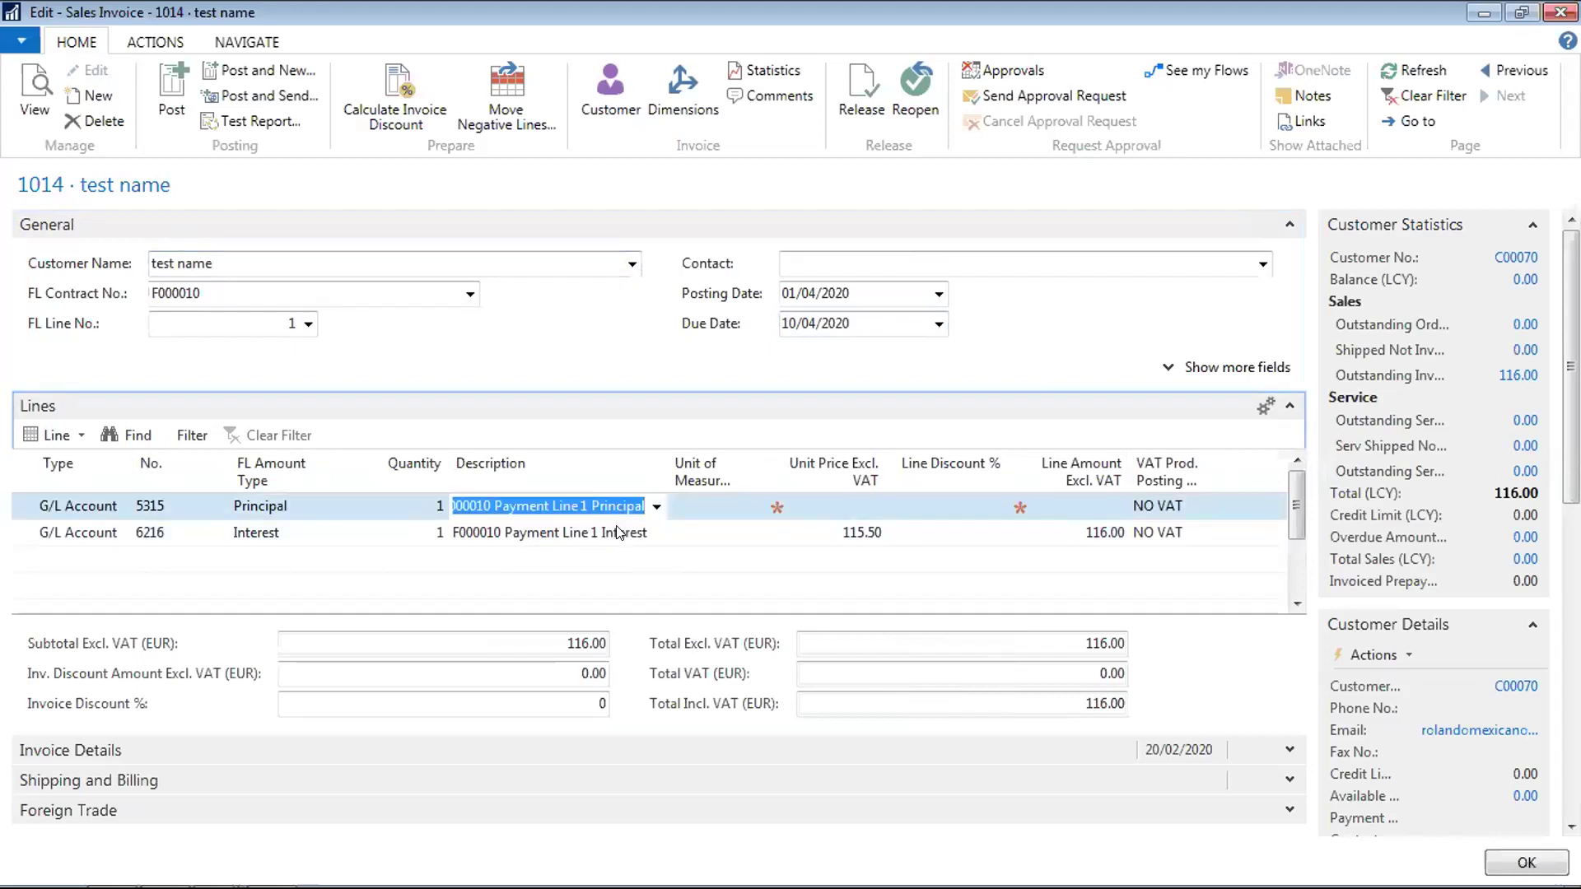
key("shift+Tab")
key("shift+Tab")
key("shift+Tab")
key("shift+Tab")
key("Tab")
key("Tab")
key("Tab")
key("Tab")
key("Tab")
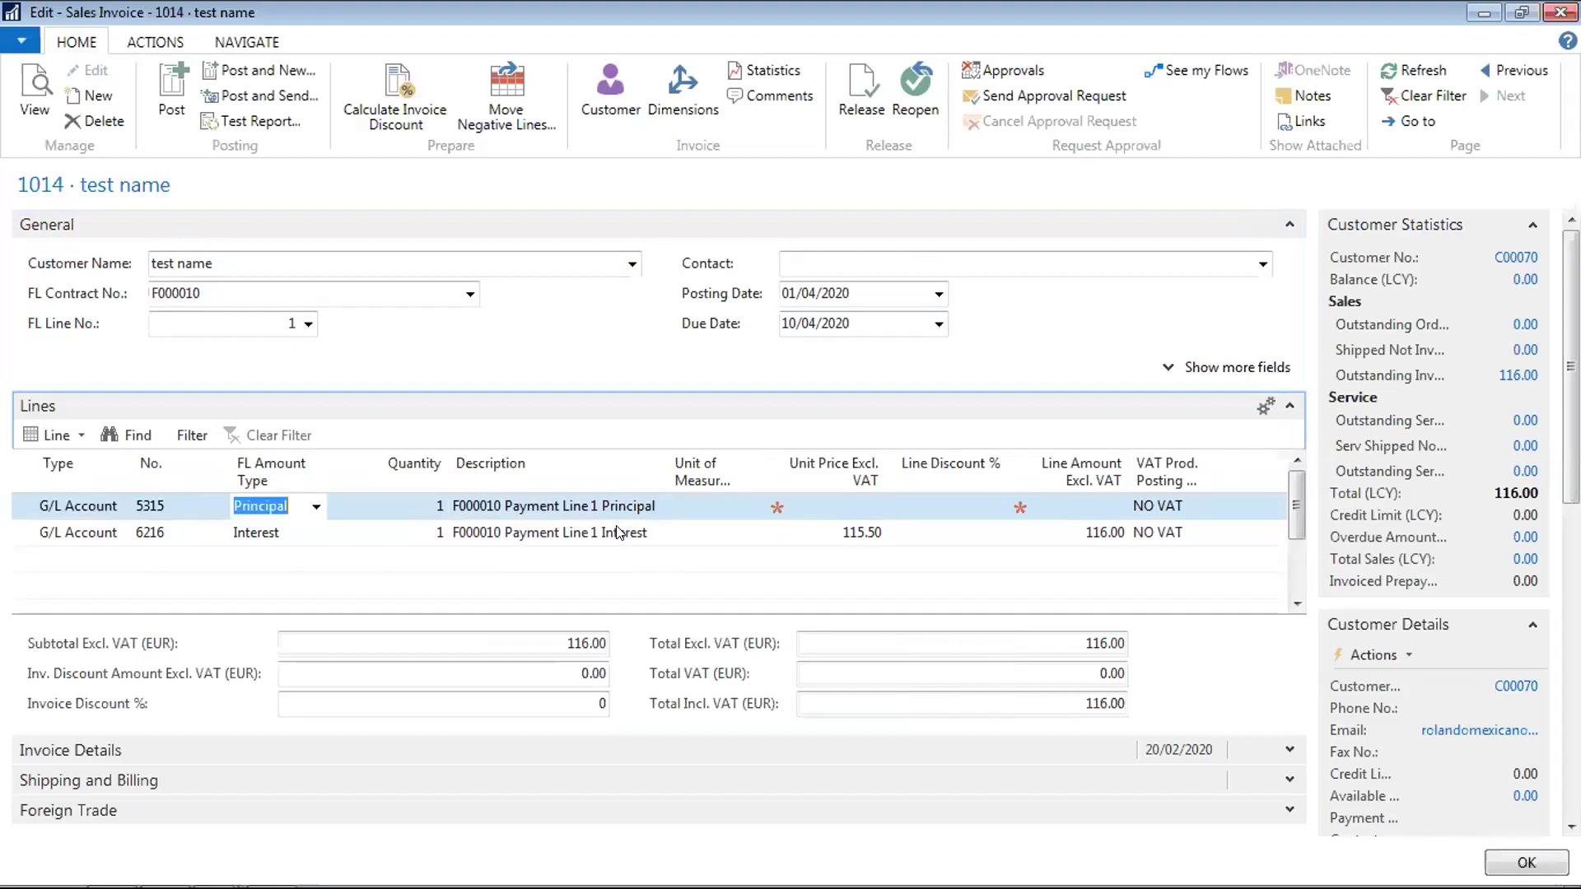
key("Tab")
key("Tab")
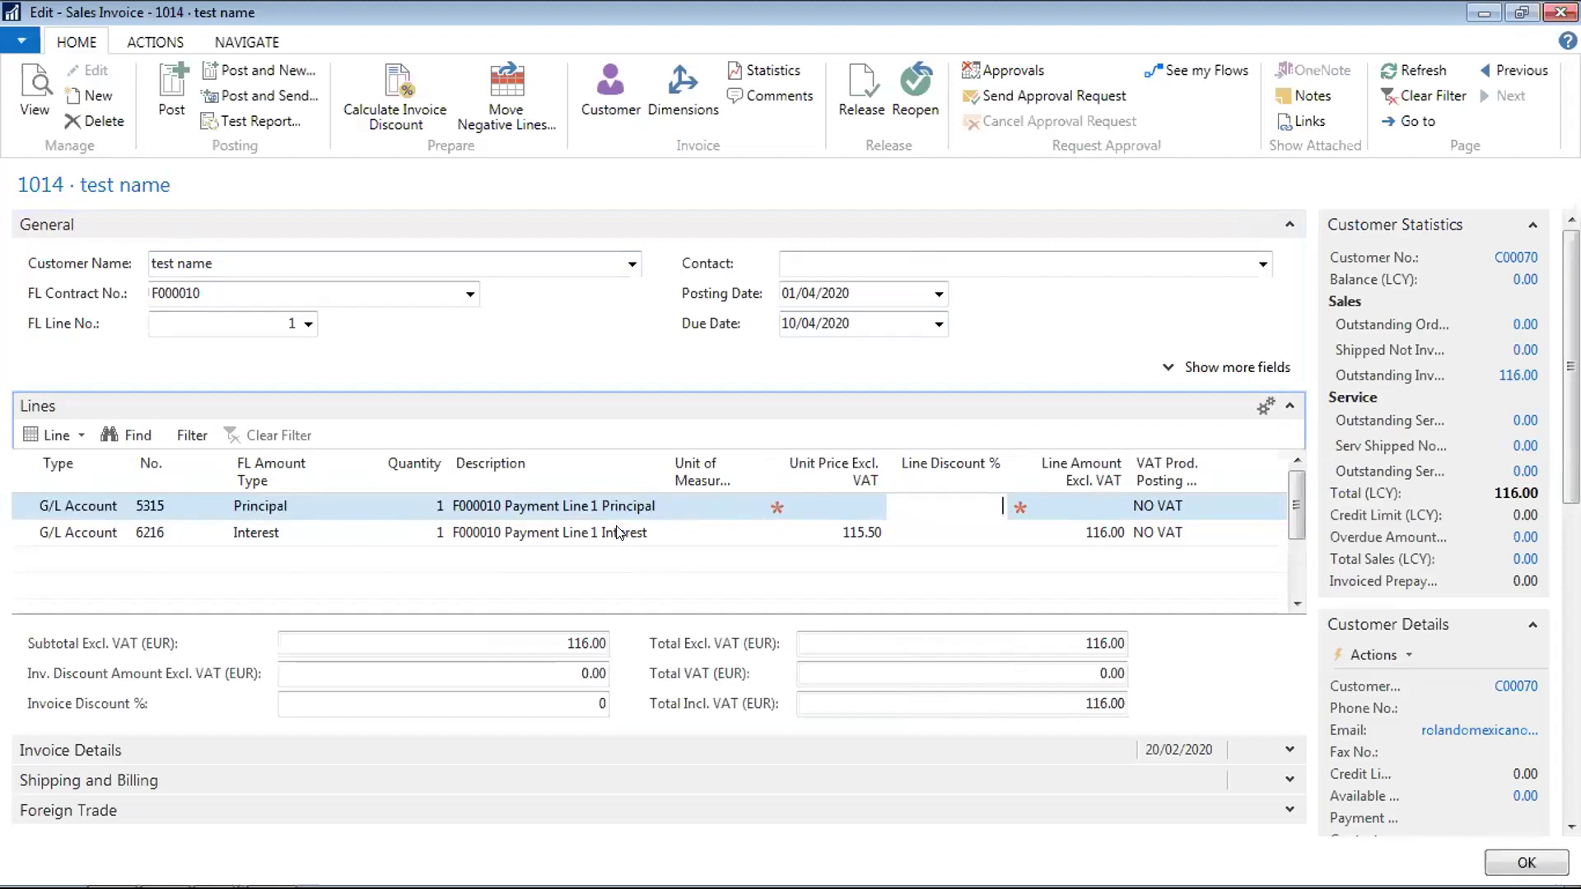
key("Tab")
key("Down")
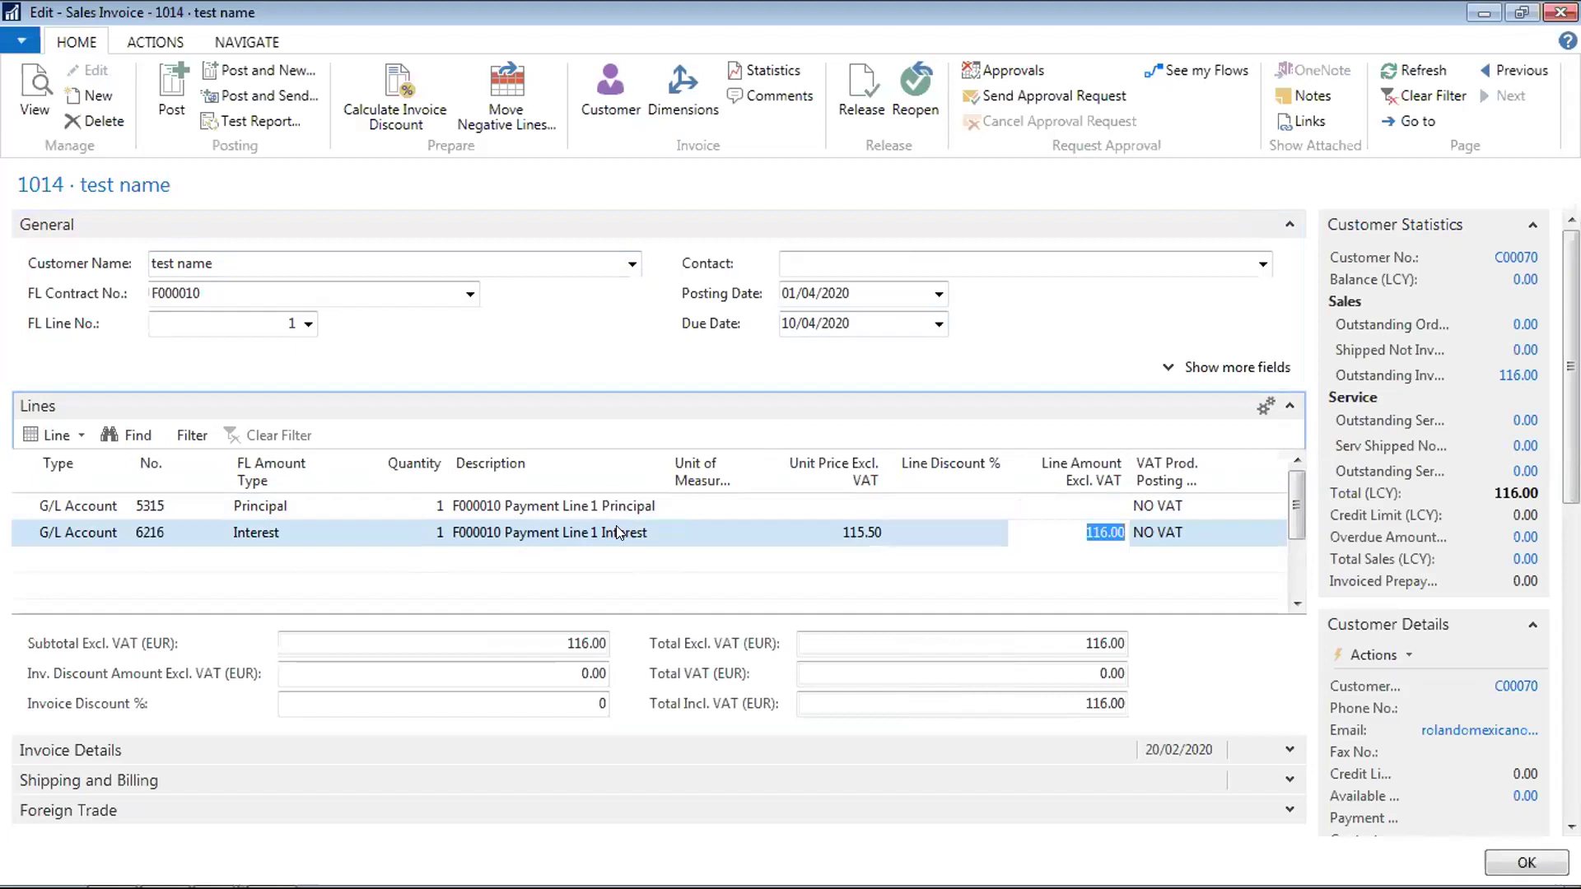
key("Tab")
key("Up")
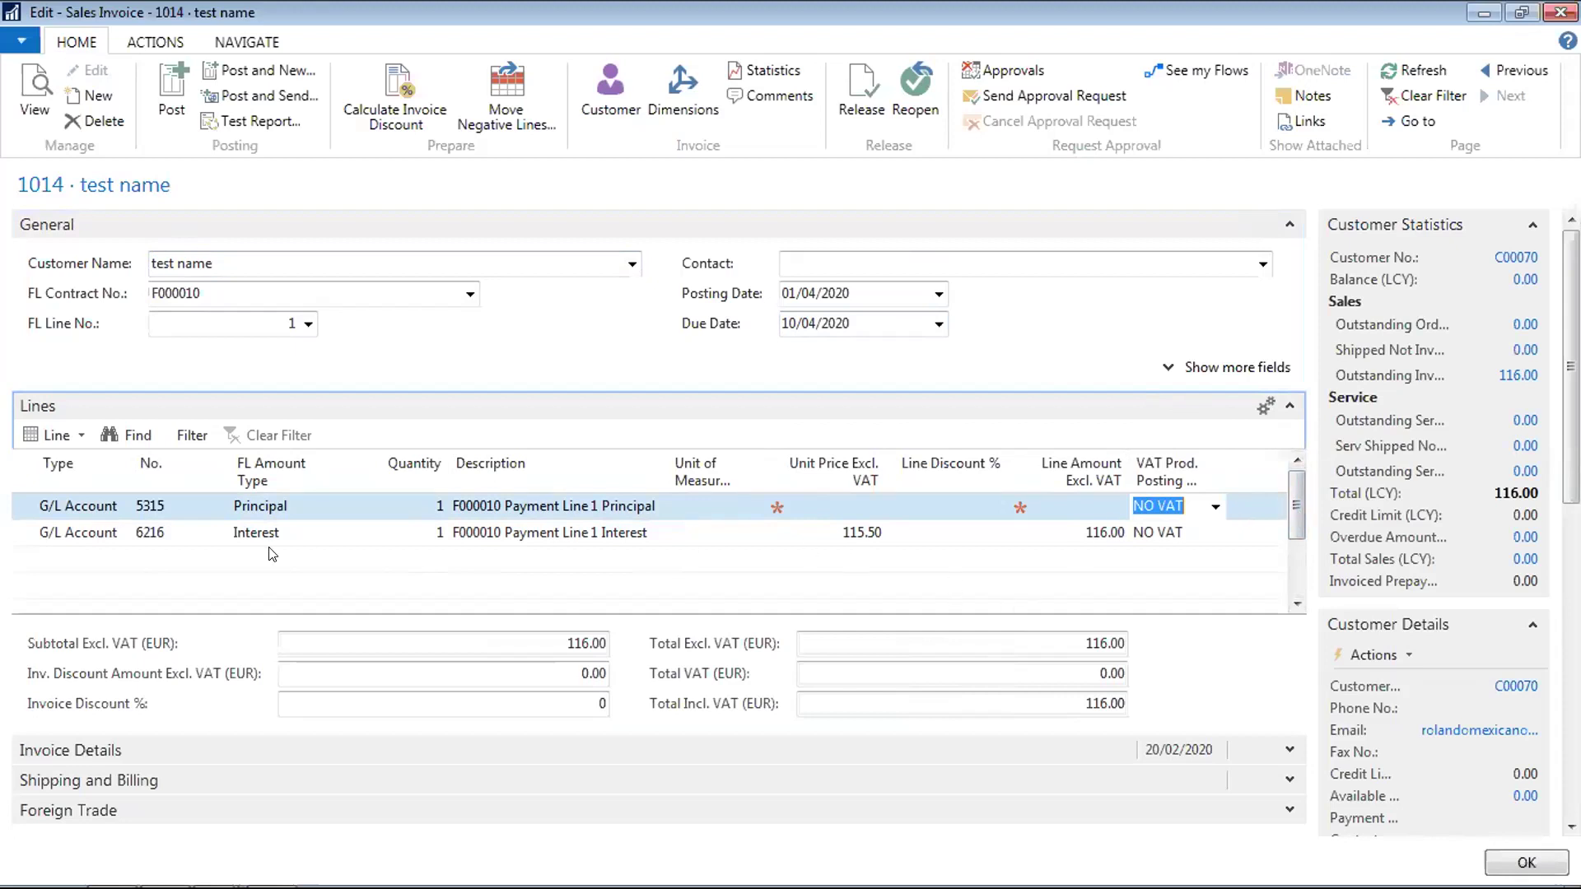
Add and discard empty invoice lines, browsing G/L accounts, and return to the Principal line
left_click(161, 562)
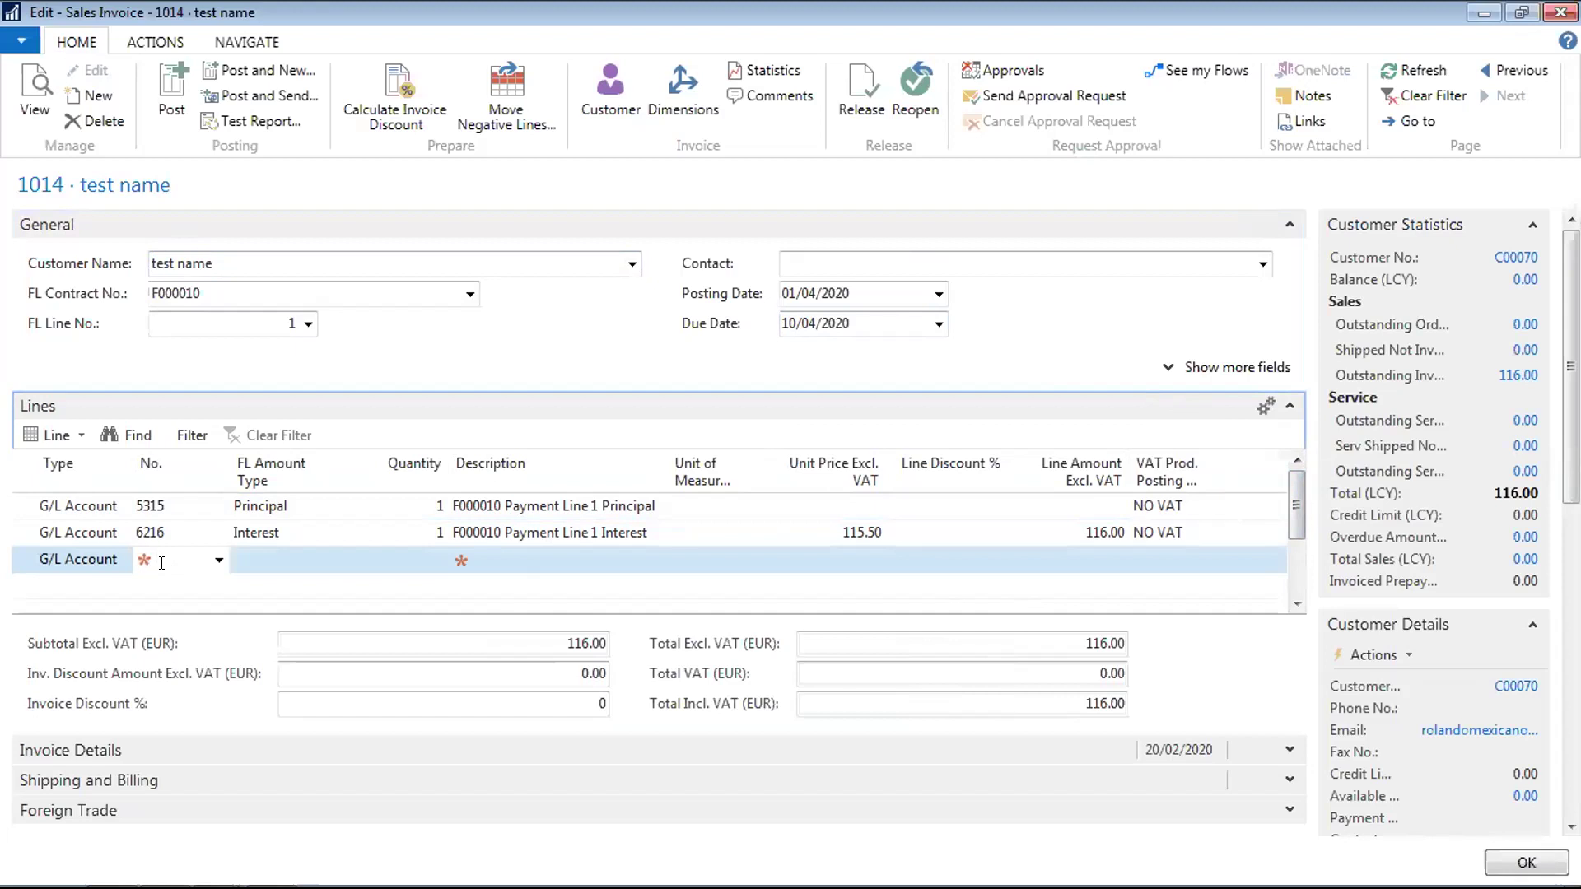
key("Up")
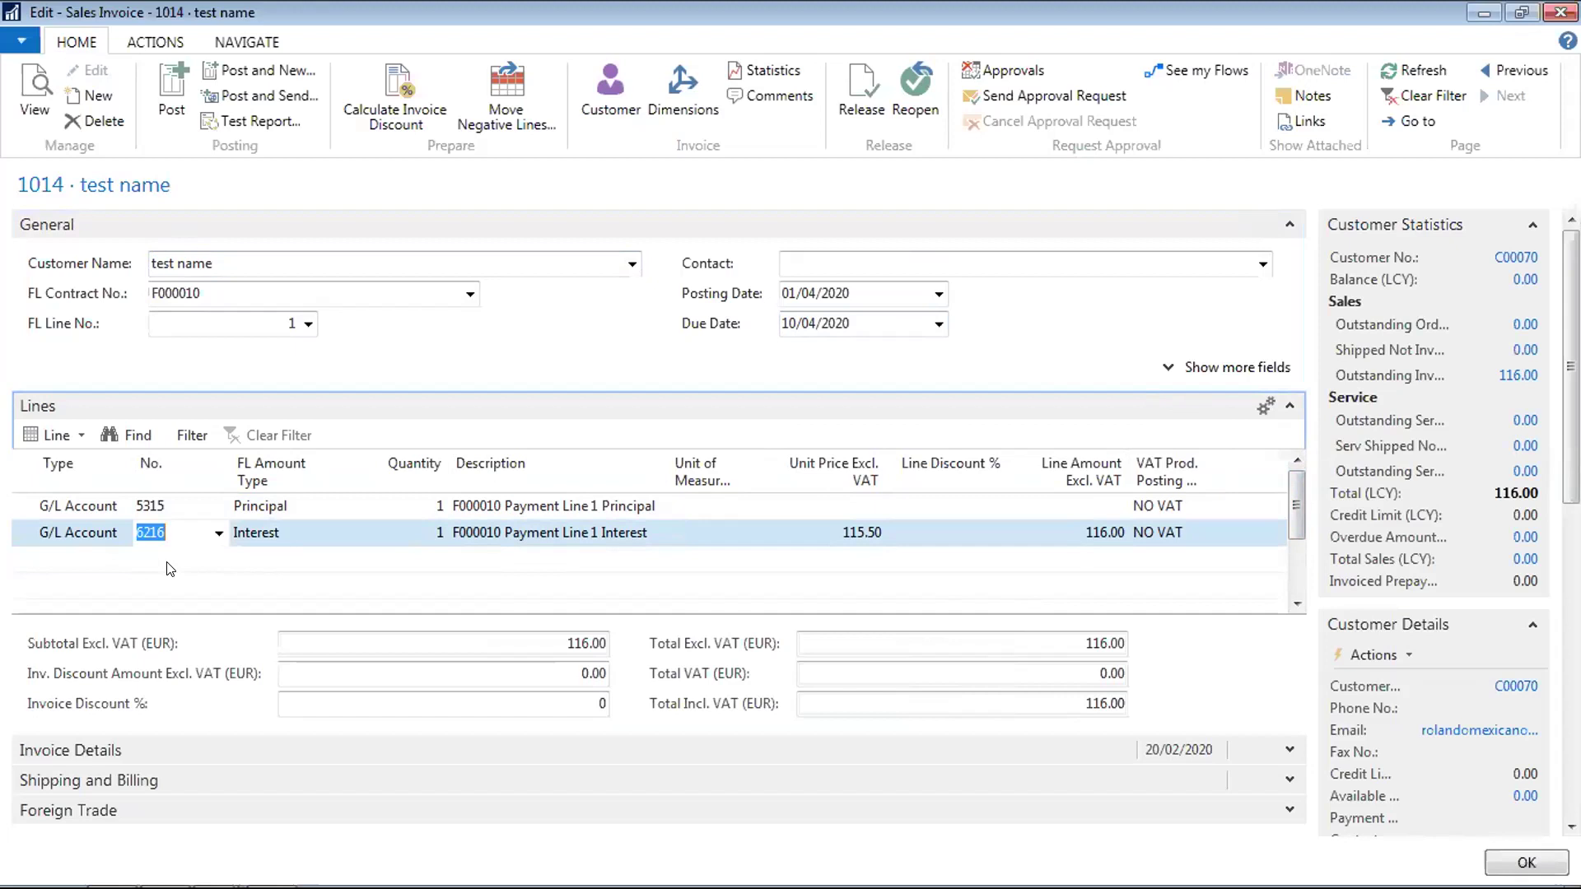
left_click(171, 568)
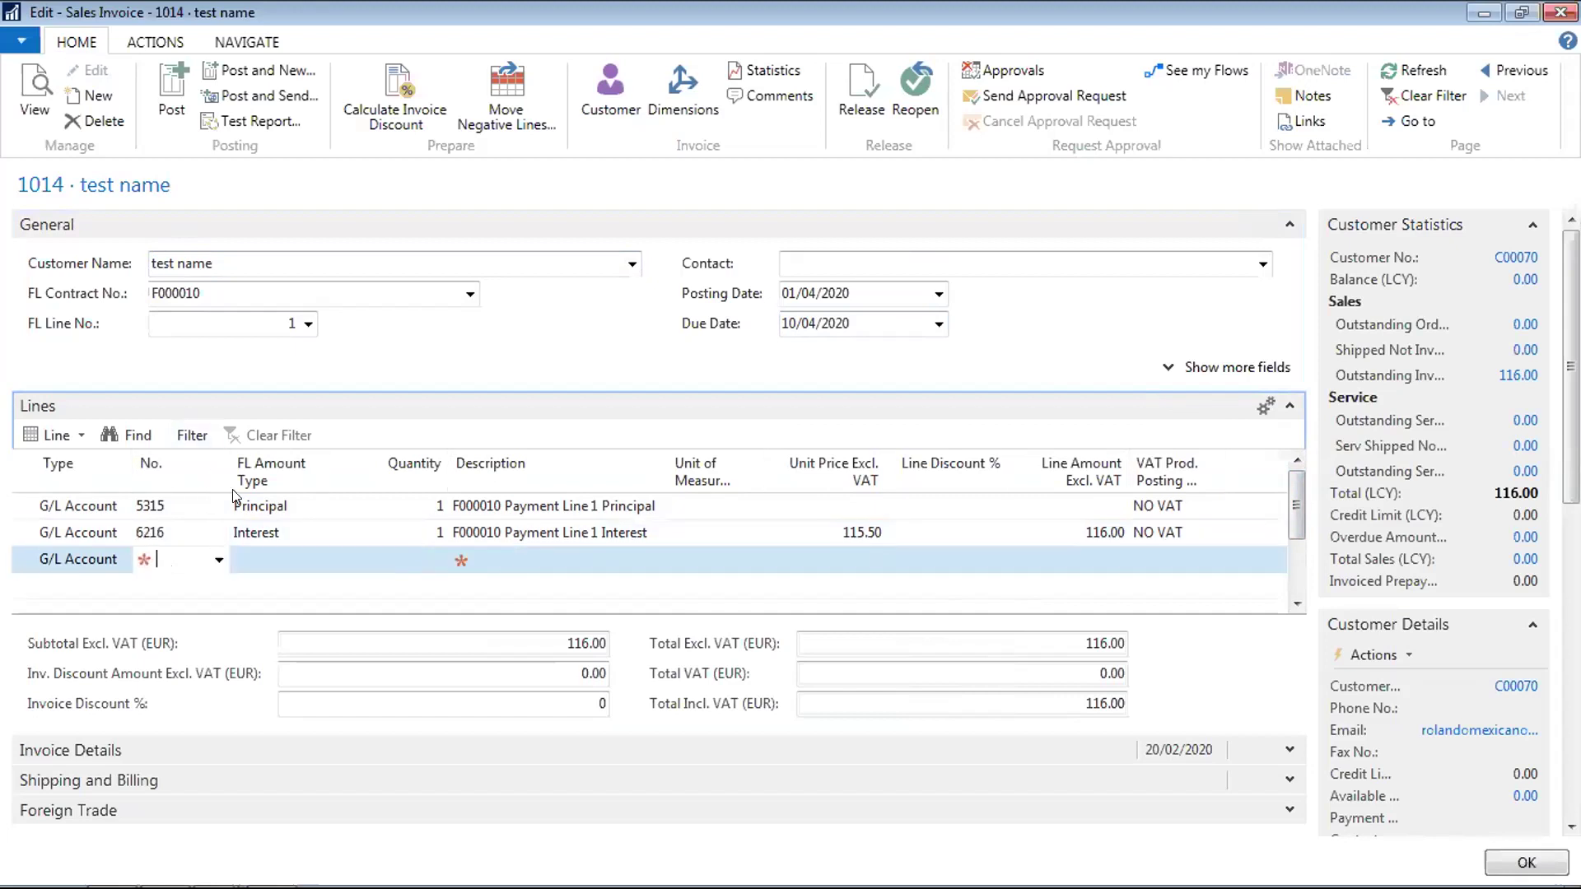
left_click(211, 564)
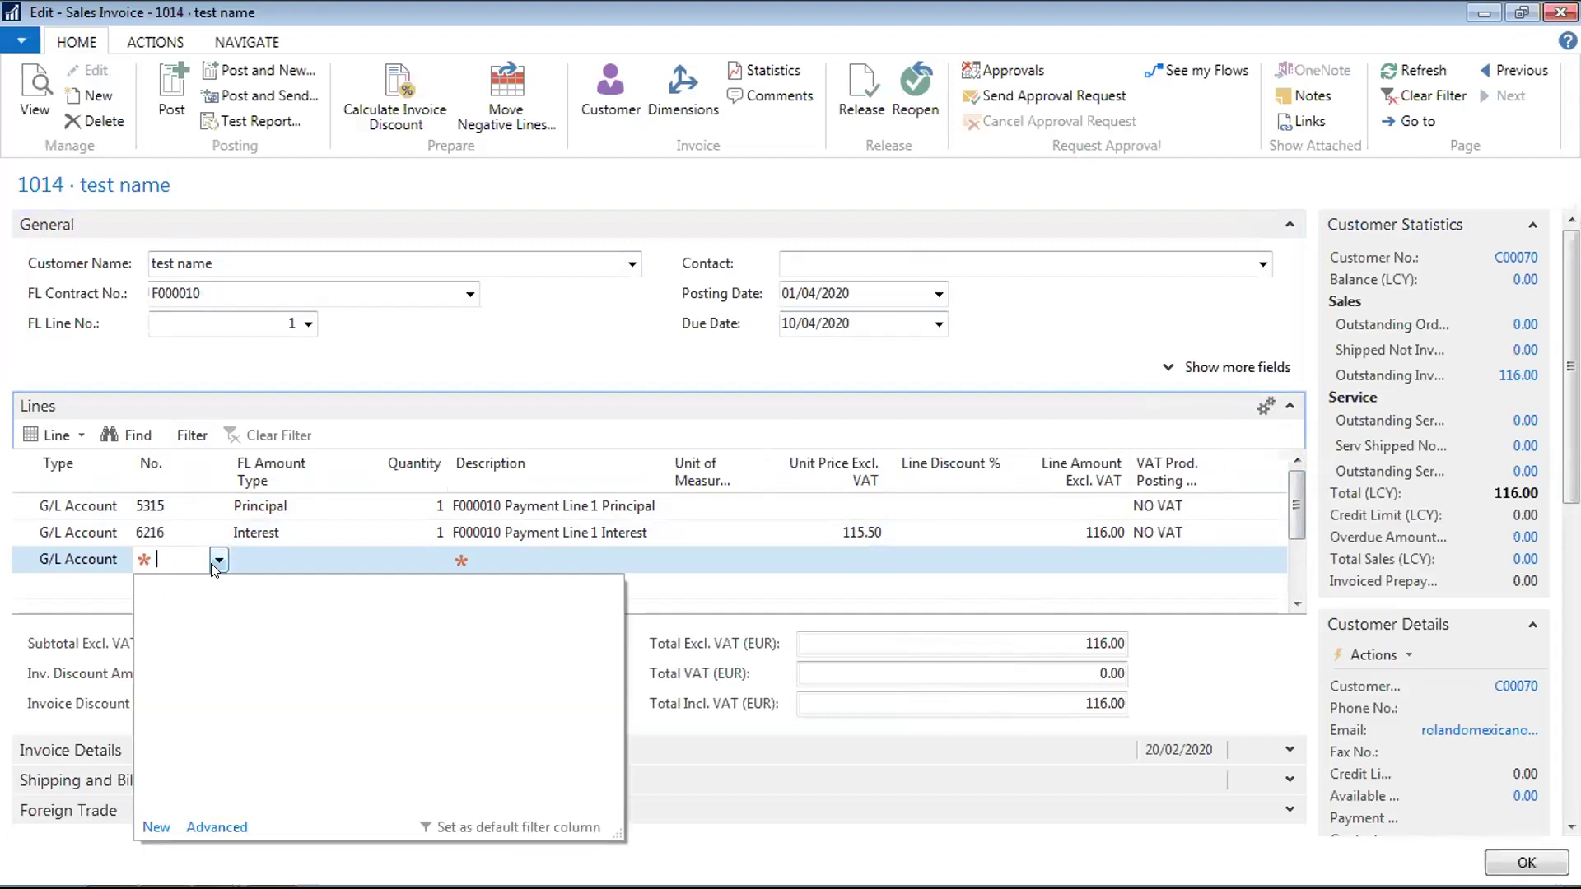
left_click(301, 529)
key("Up")
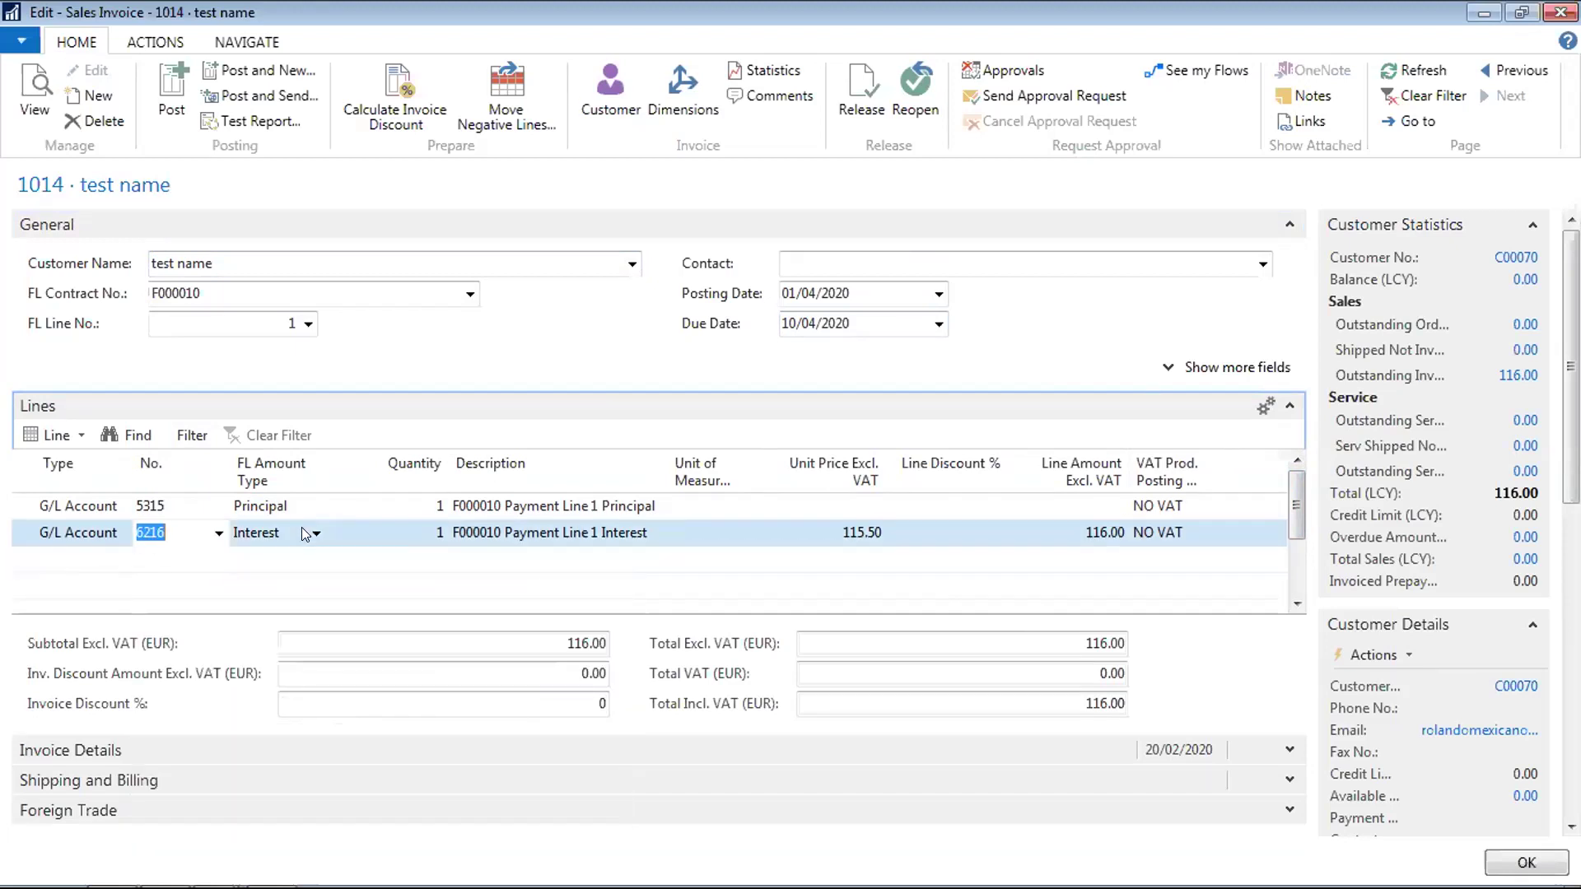
key("Up")
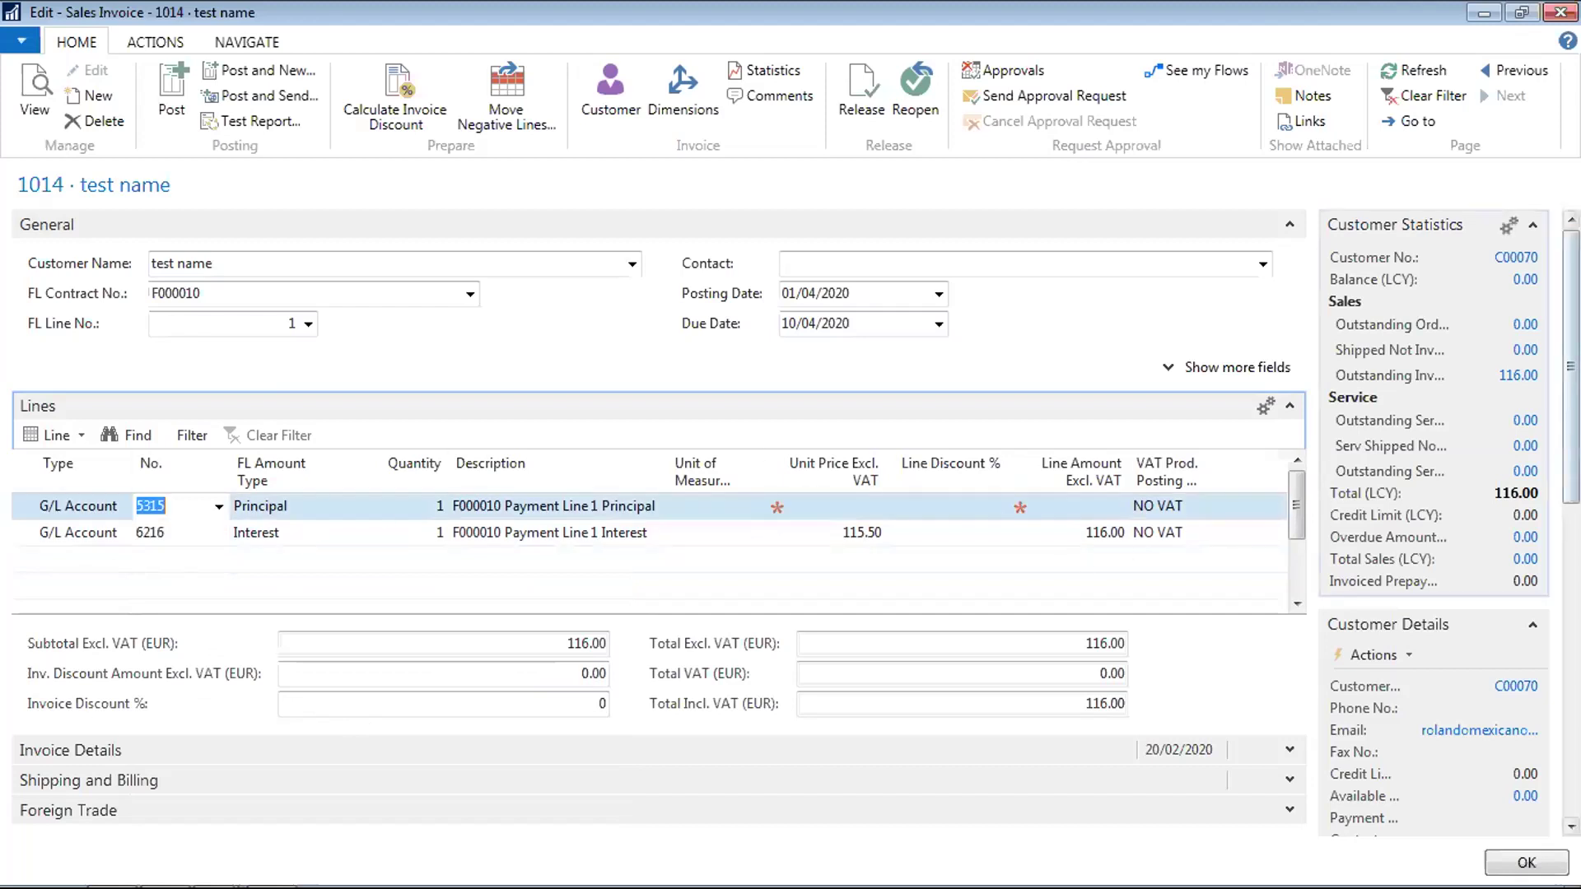
left_click_drag(1572, 367, 1571, 402)
Post invoice 1014 and open the resulting posted sales invoice 103011
left_click(172, 91)
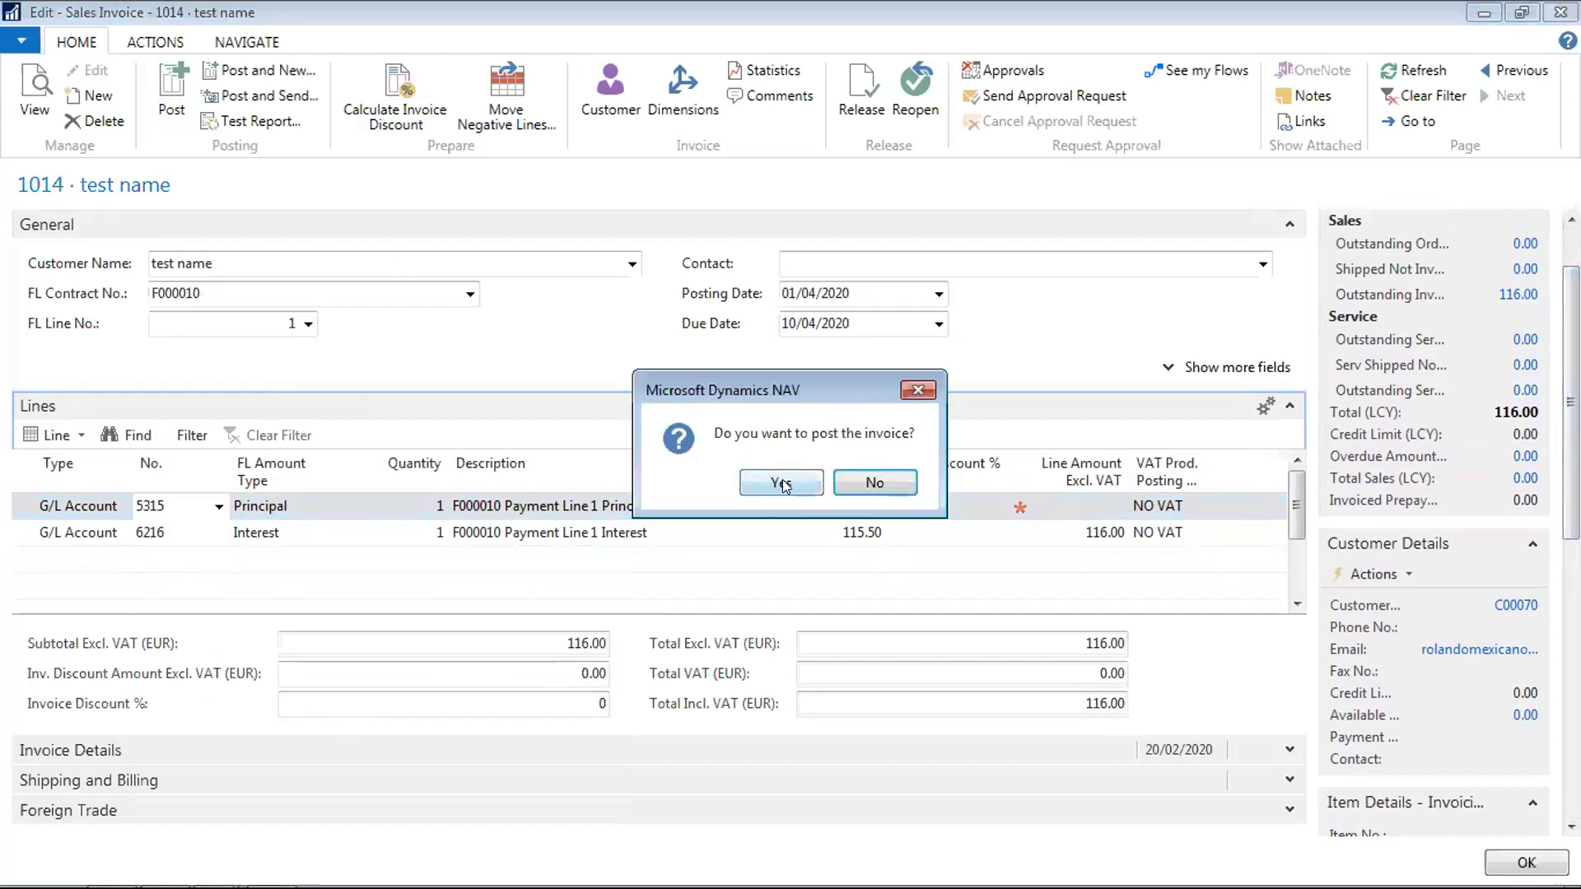
left_click(782, 482)
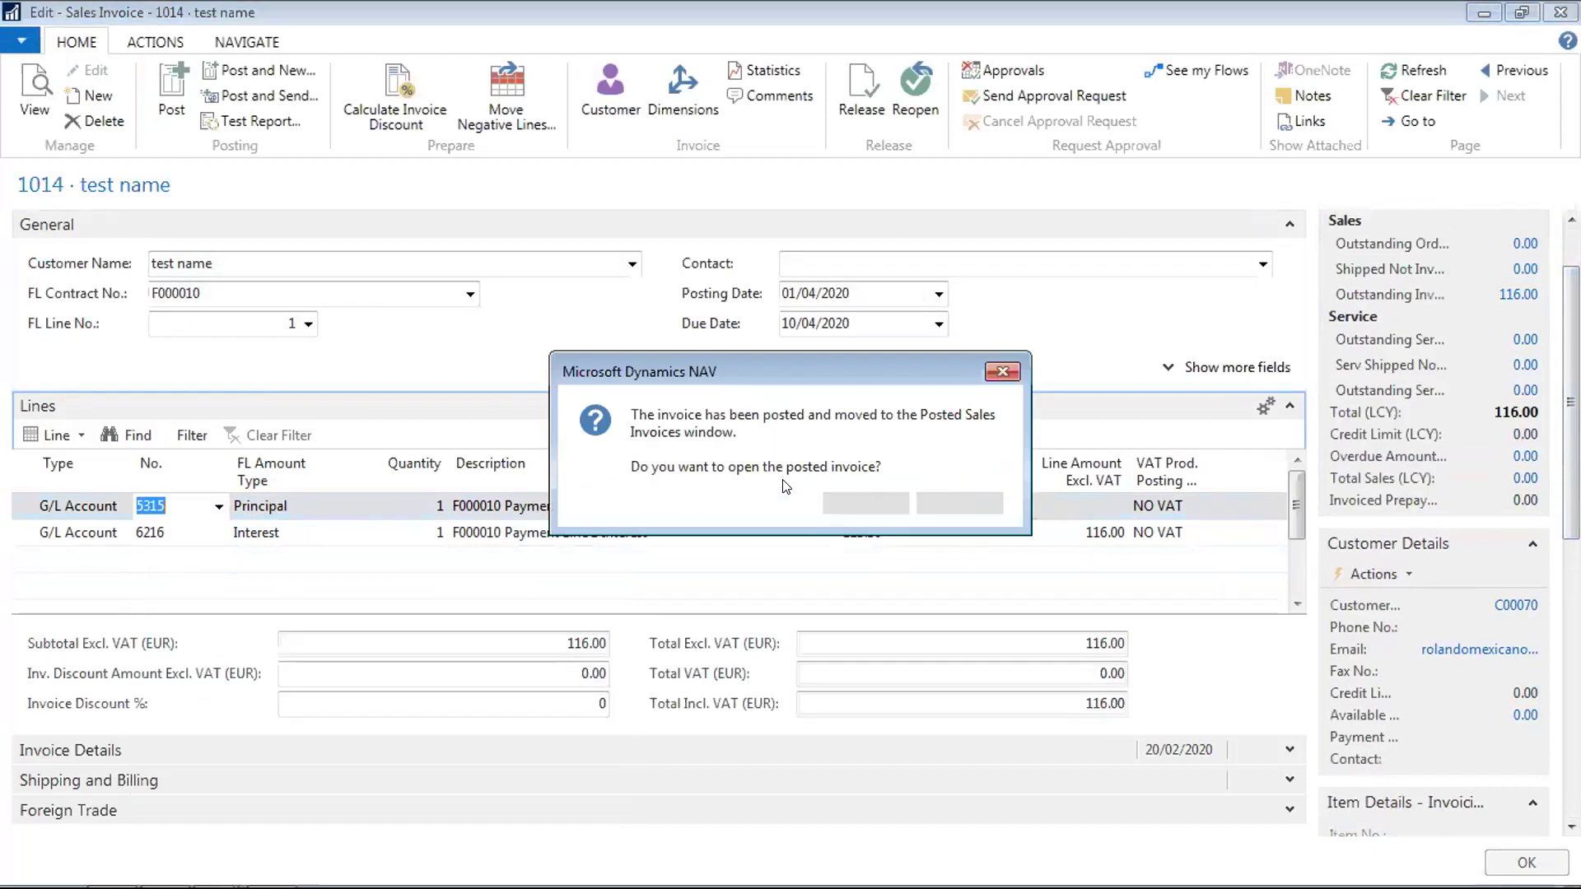
left_click(877, 503)
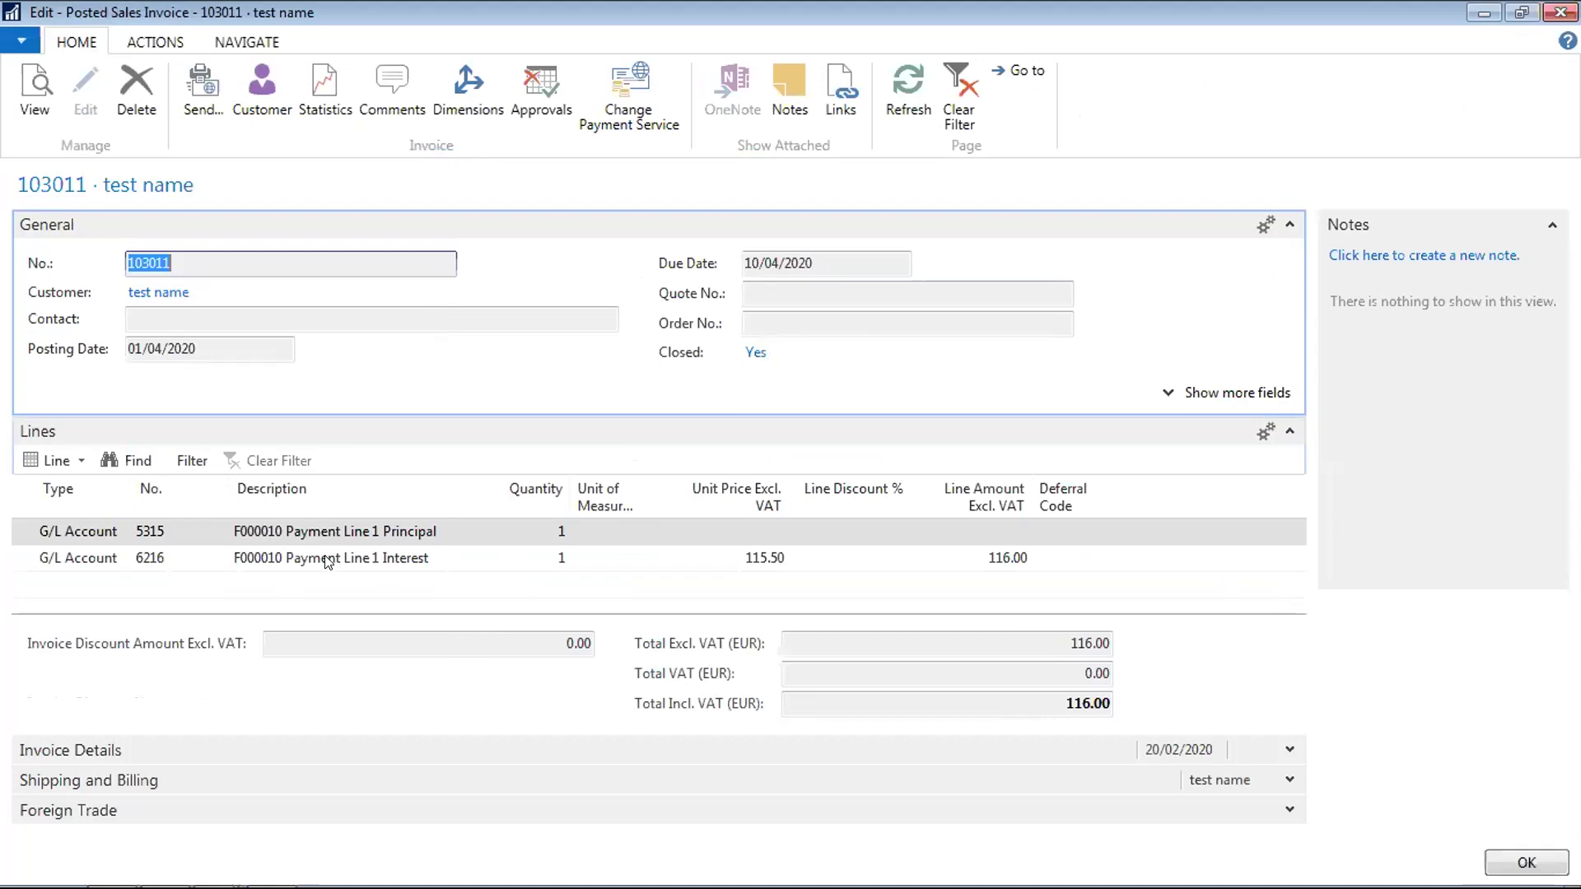
left_click(328, 562)
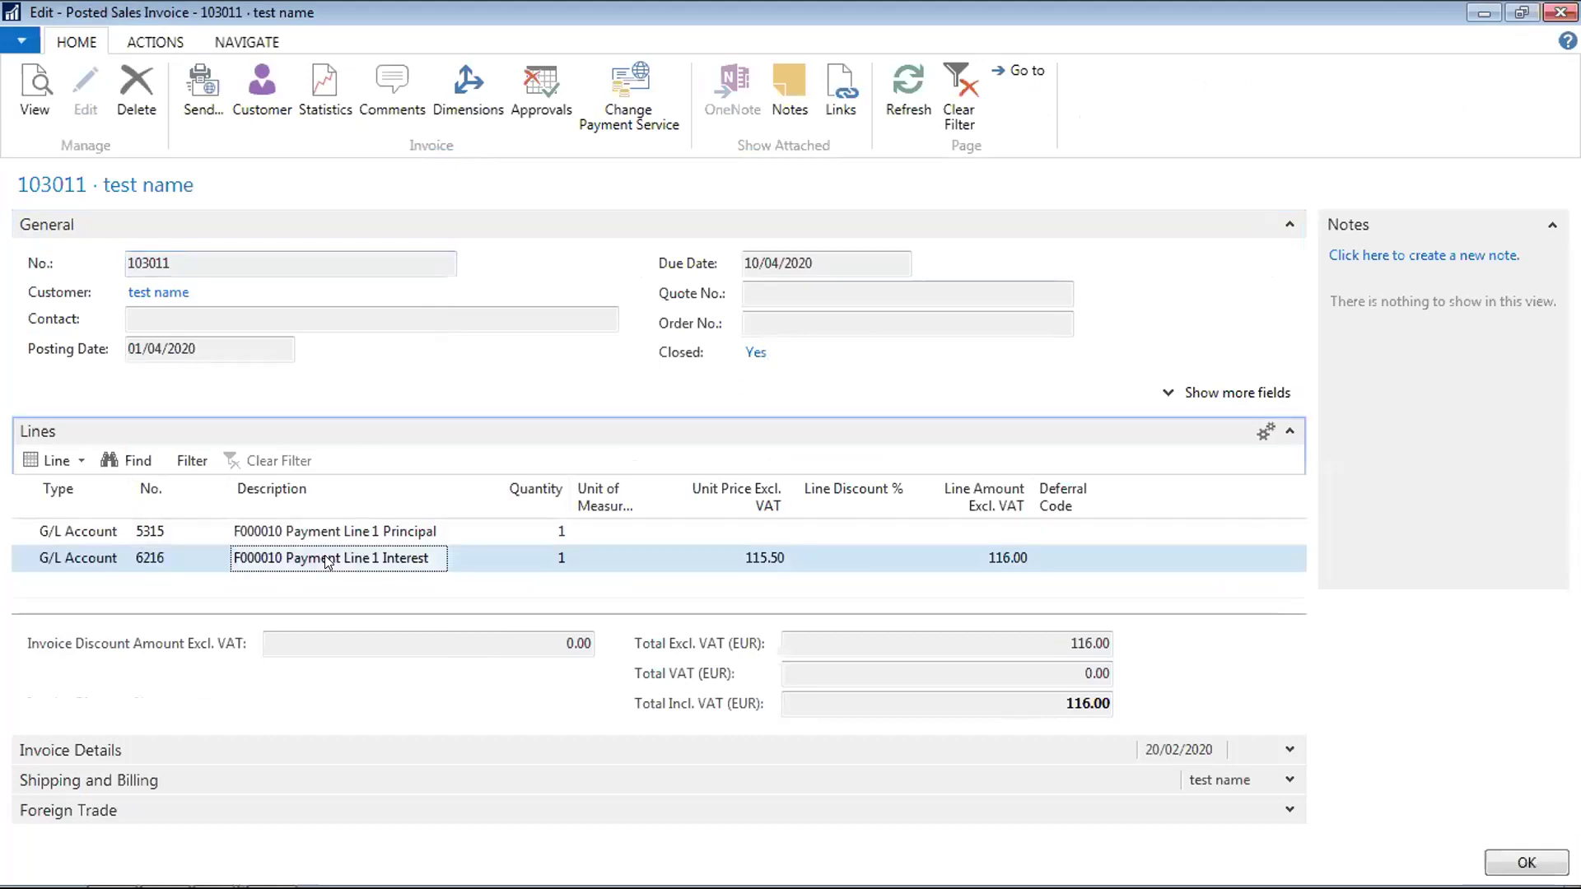
left_click(170, 44)
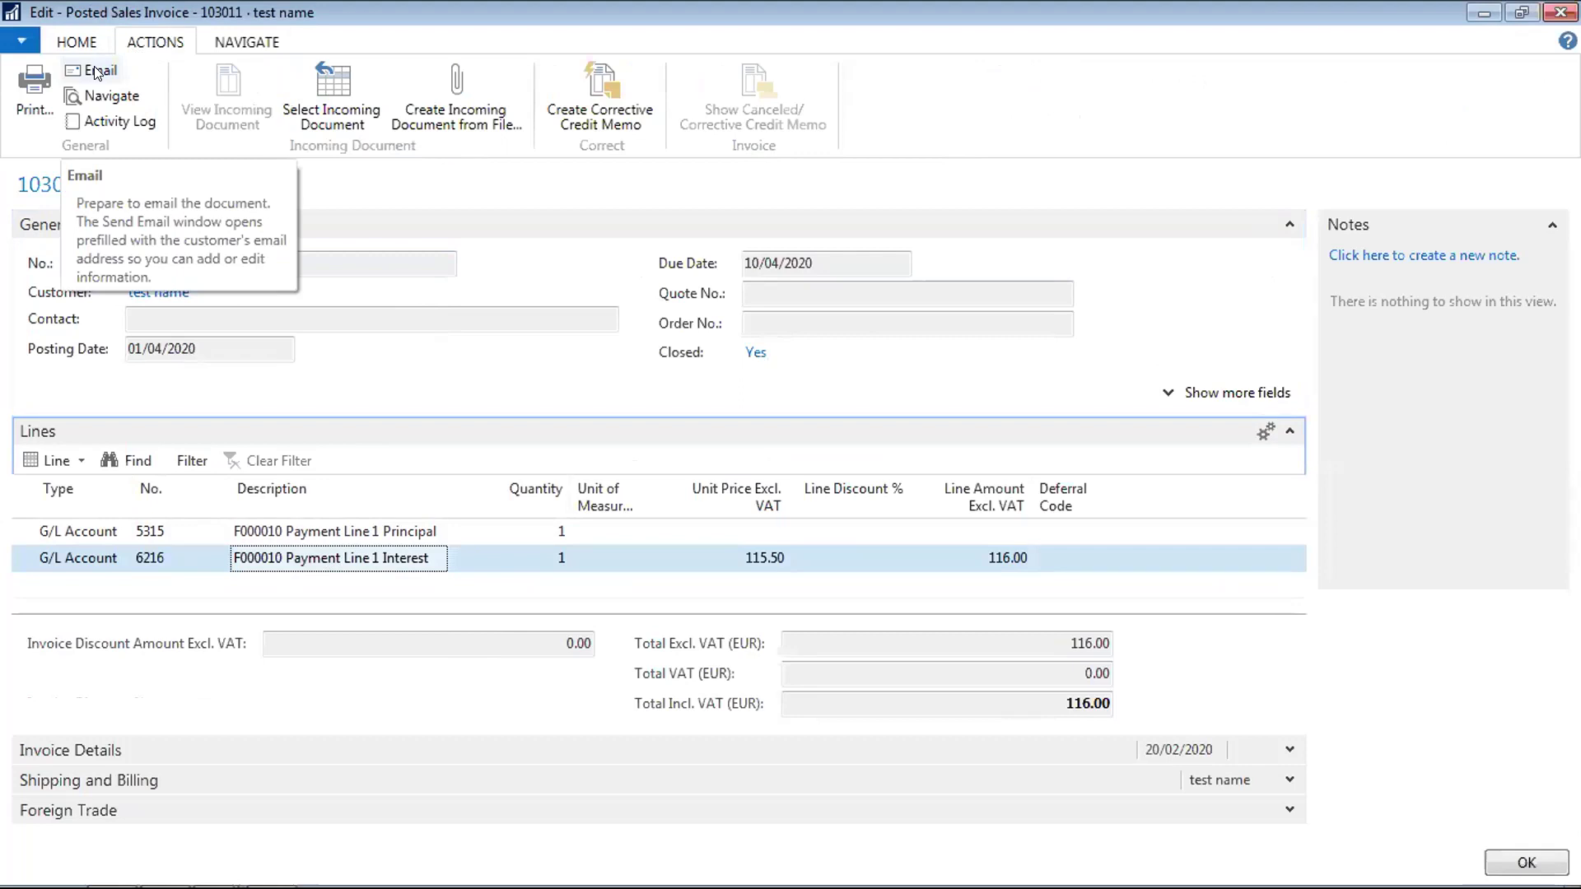
Preview posted invoice 103011 and open the exported Sales - Invoice.docx in Word
left_click(33, 86)
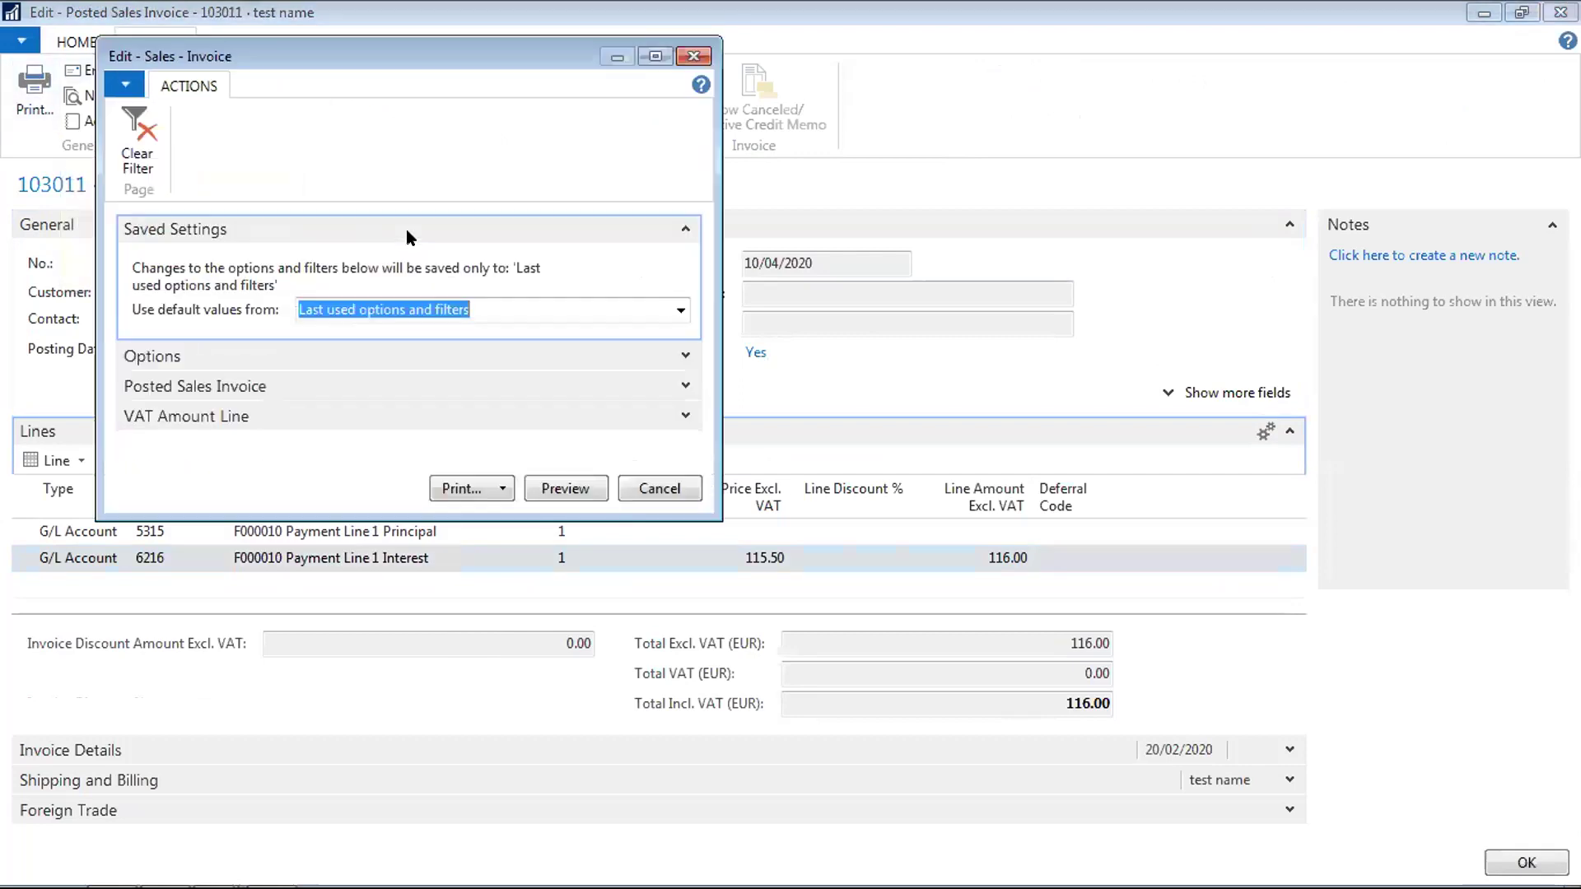
left_click(567, 488)
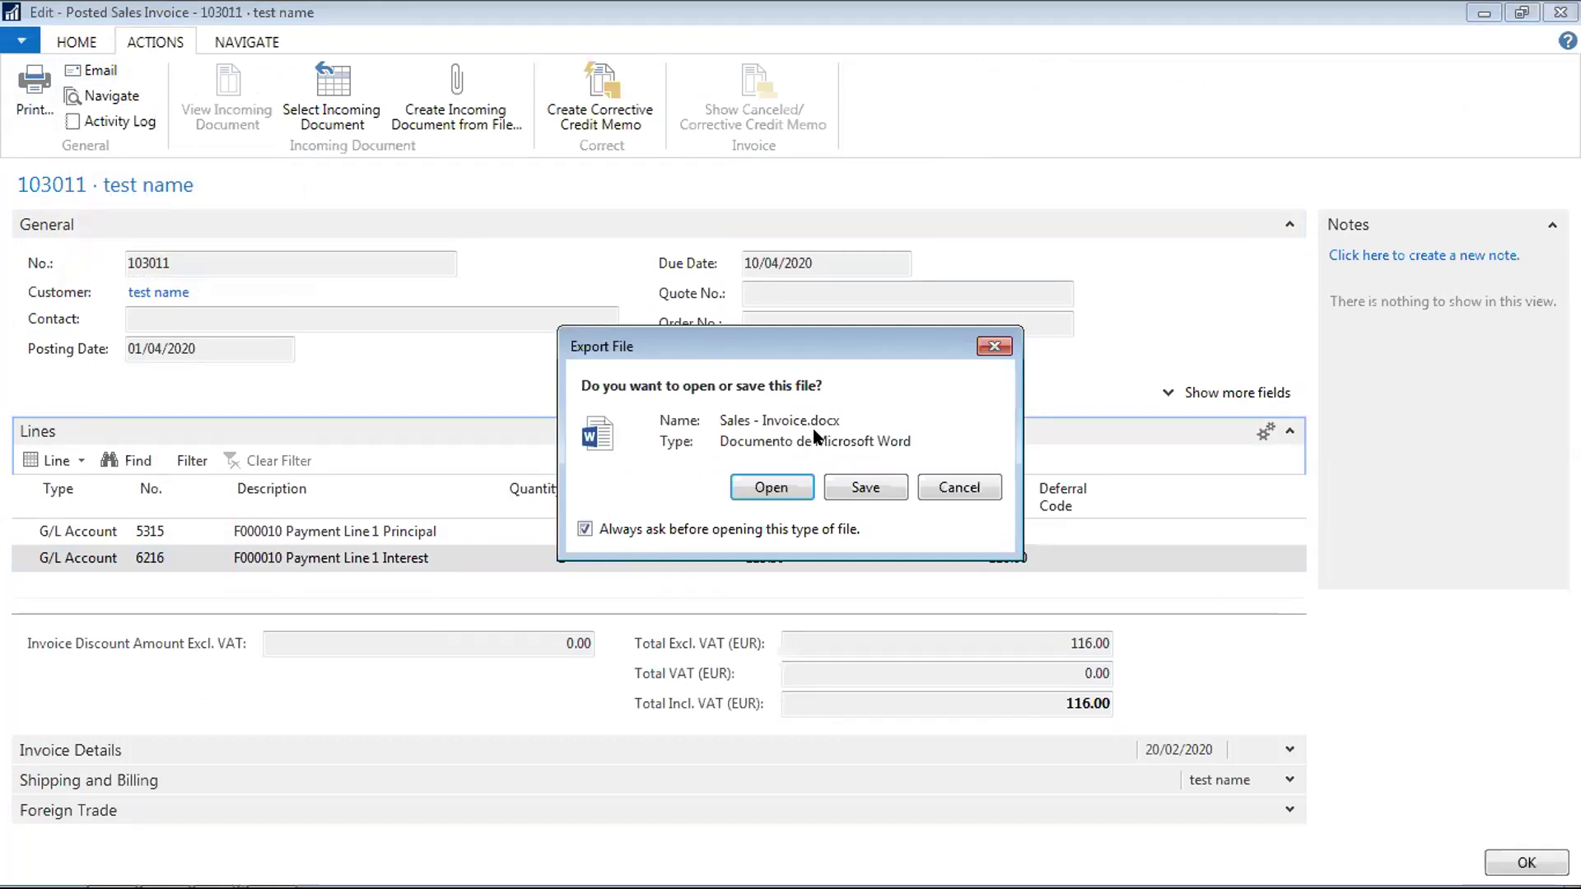
left_click(766, 487)
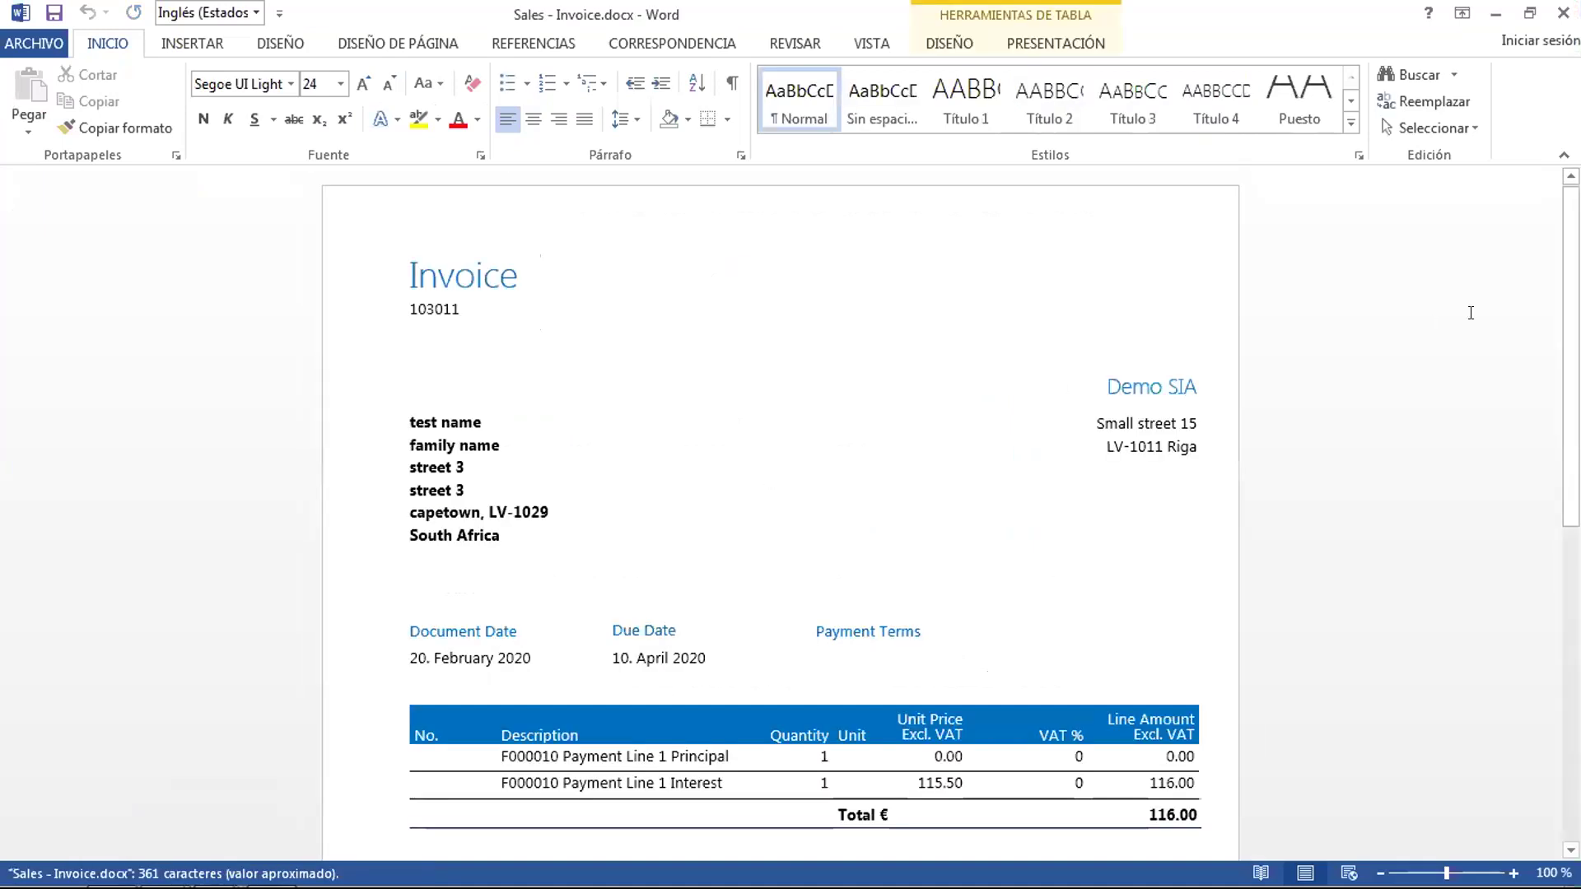
Scroll invoice 103011 down to the bank details footer and back, then close the document
scroll(769, 479, "down", 3)
left_click_drag(1572, 400, 1570, 346)
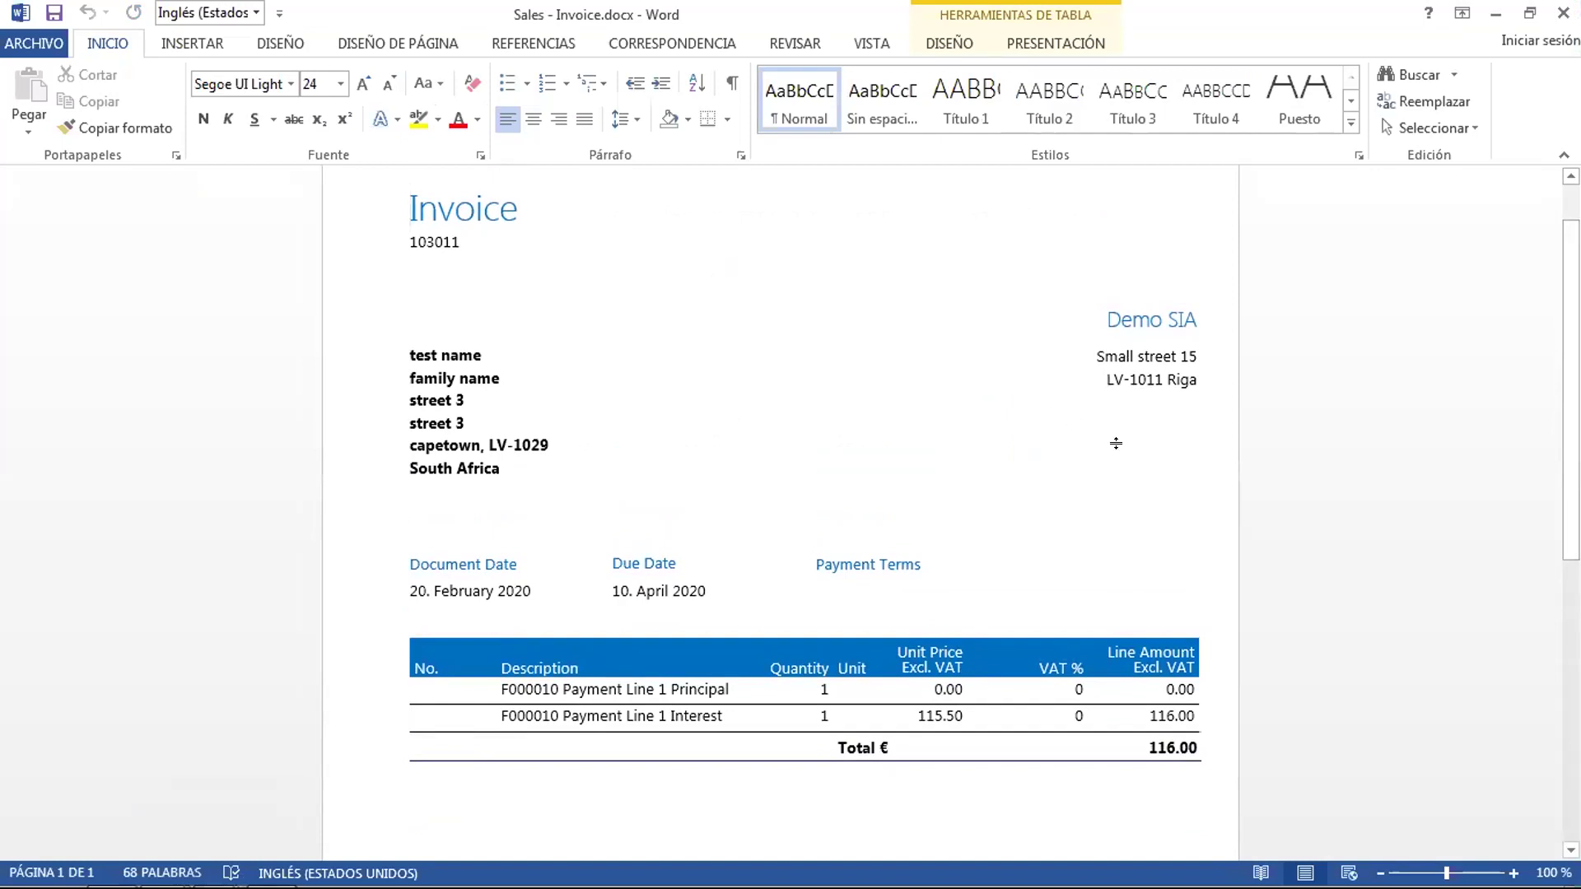
left_click_drag(1571, 465, 1488, 786)
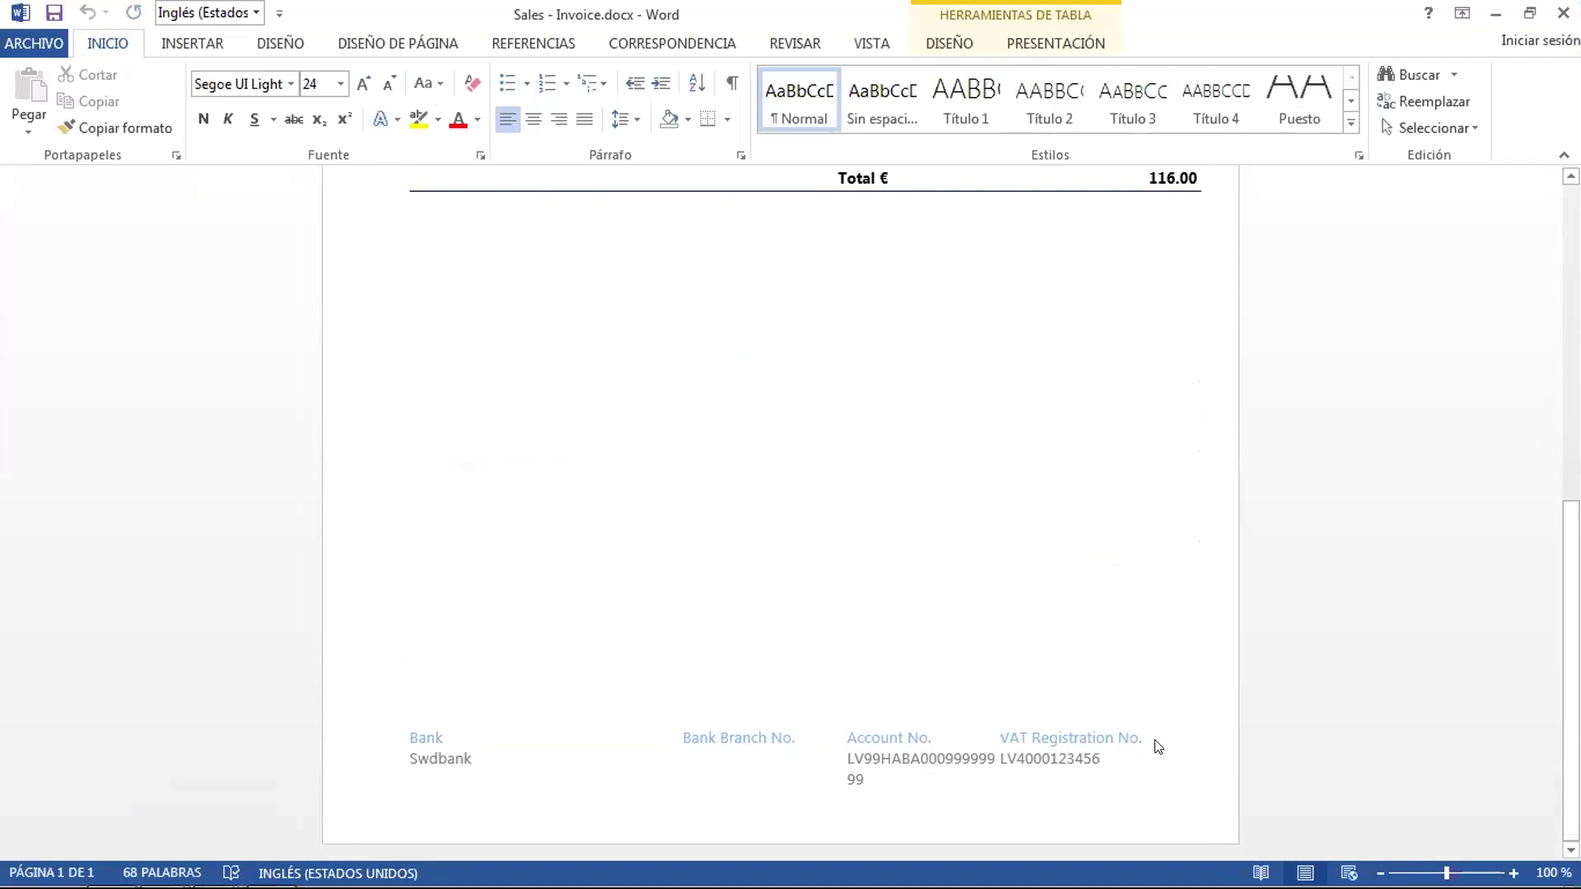
left_click_drag(1571, 684, 1572, 361)
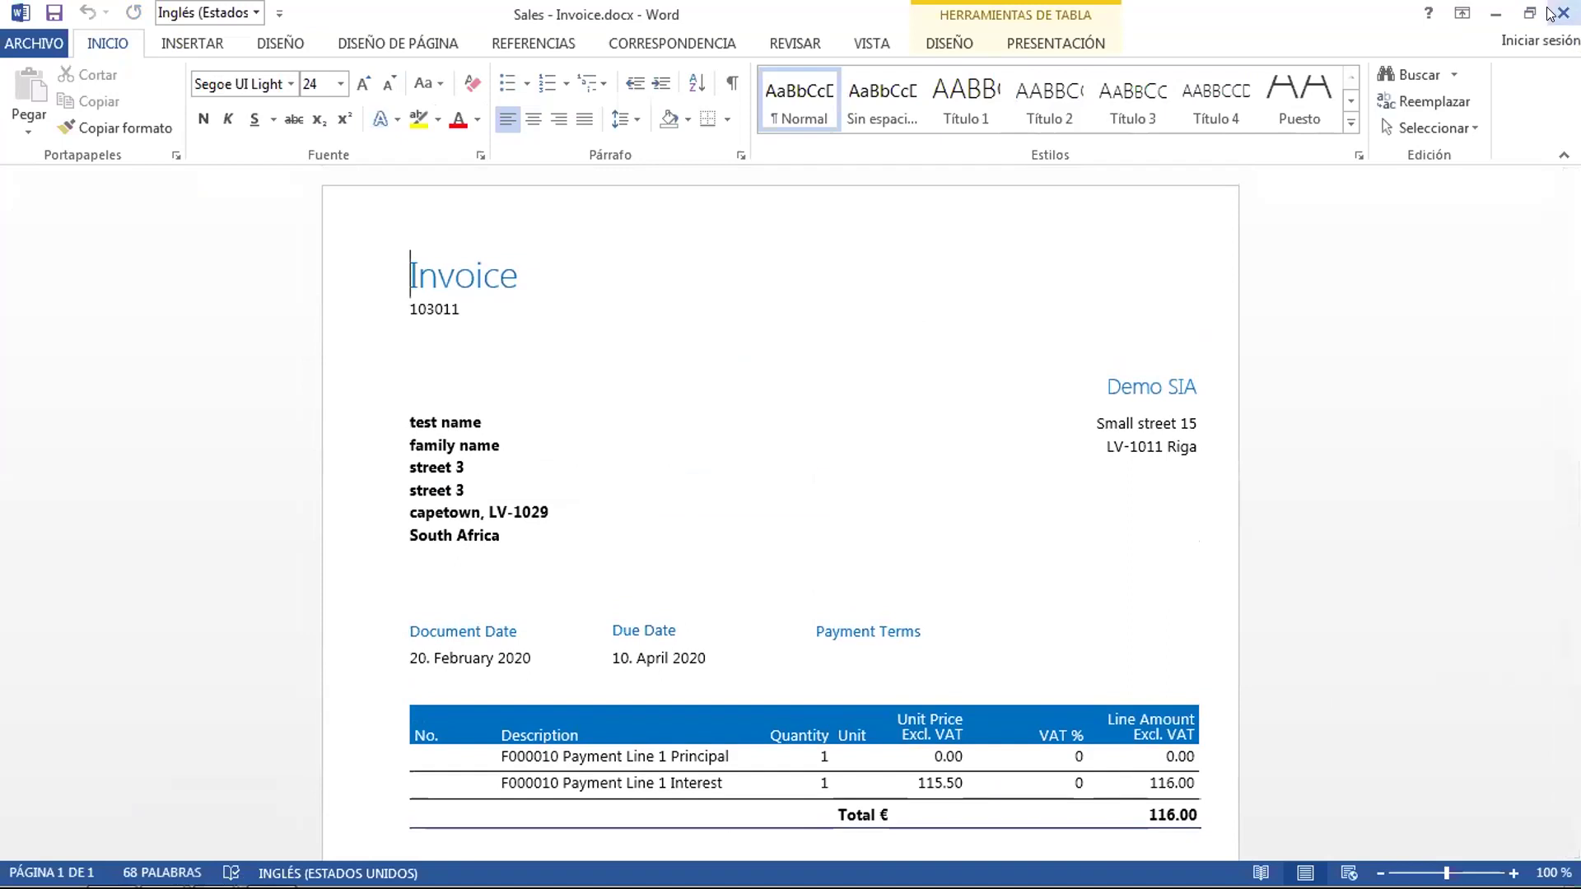
left_click(1552, 13)
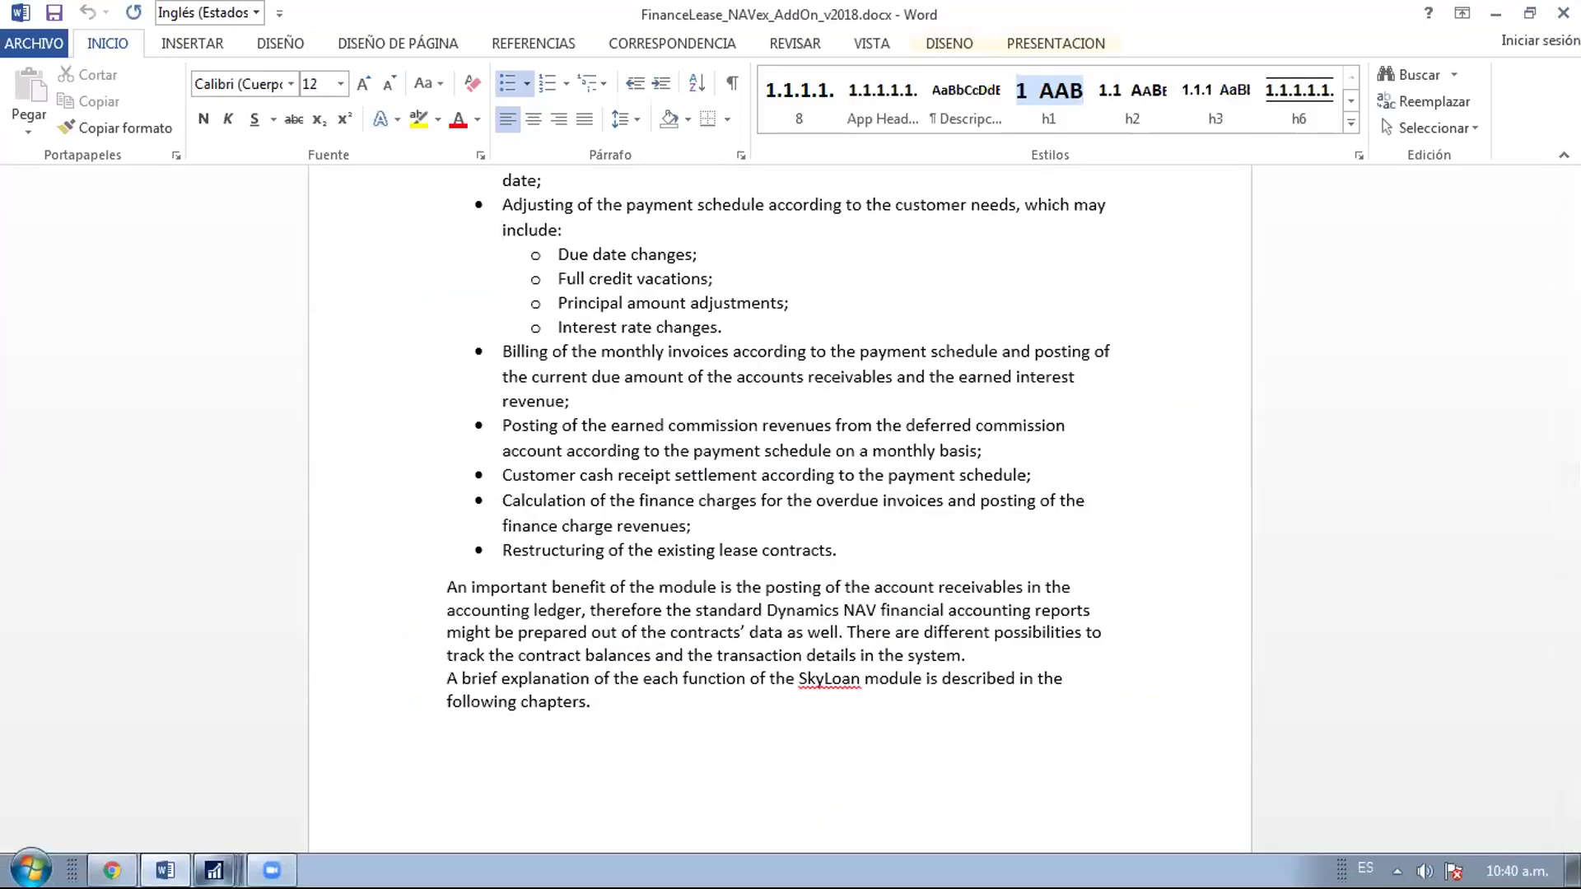
Close the Posted Sales Invoice 103011 window
mouse_move(214, 871)
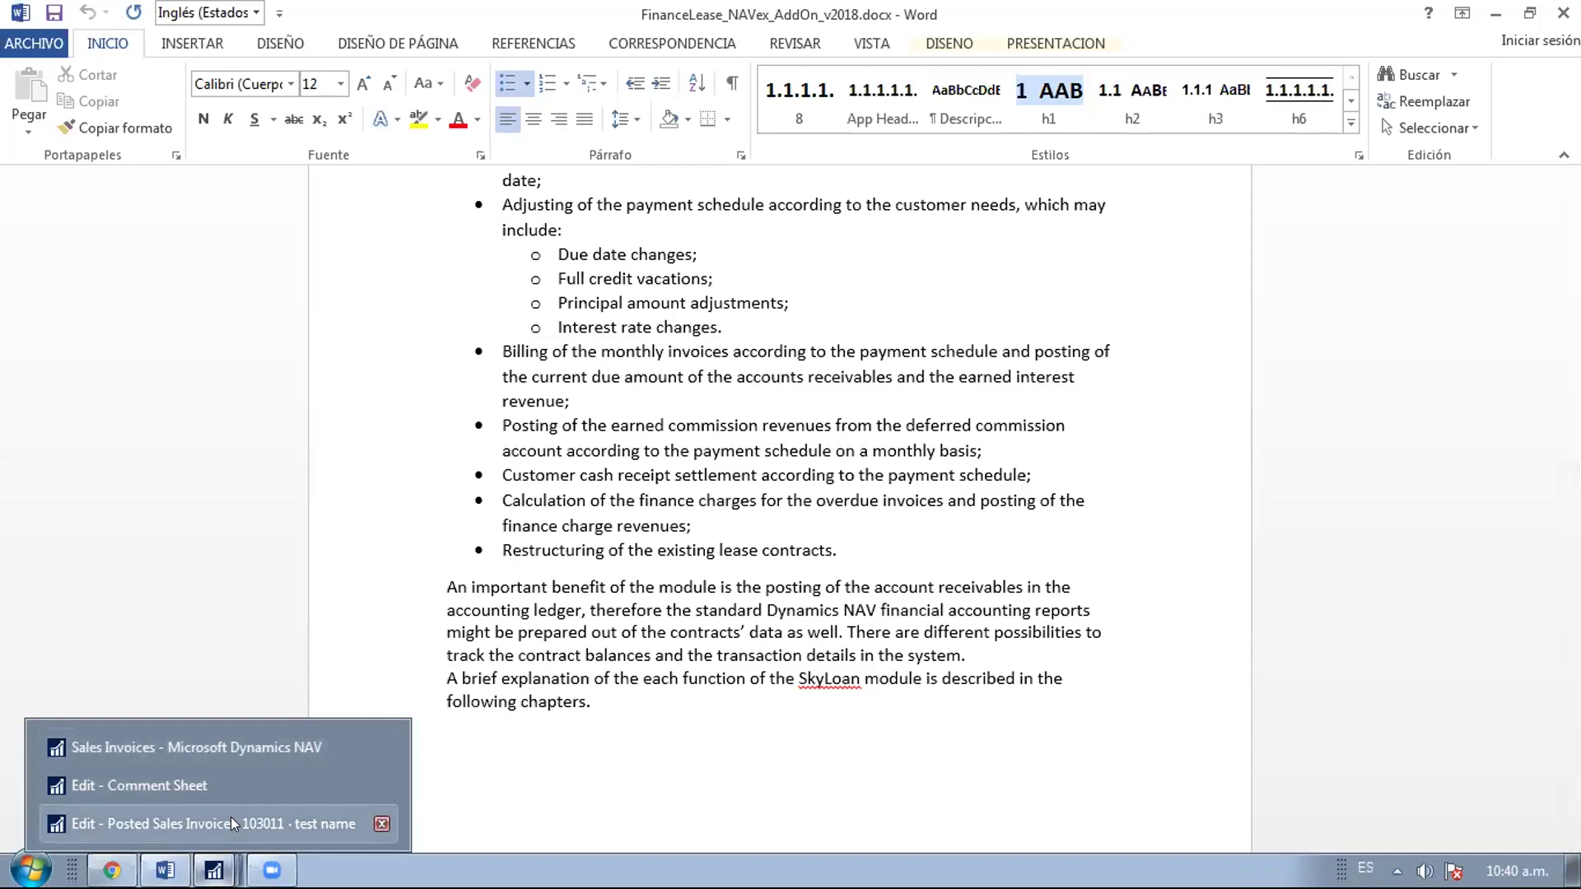
left_click(232, 821)
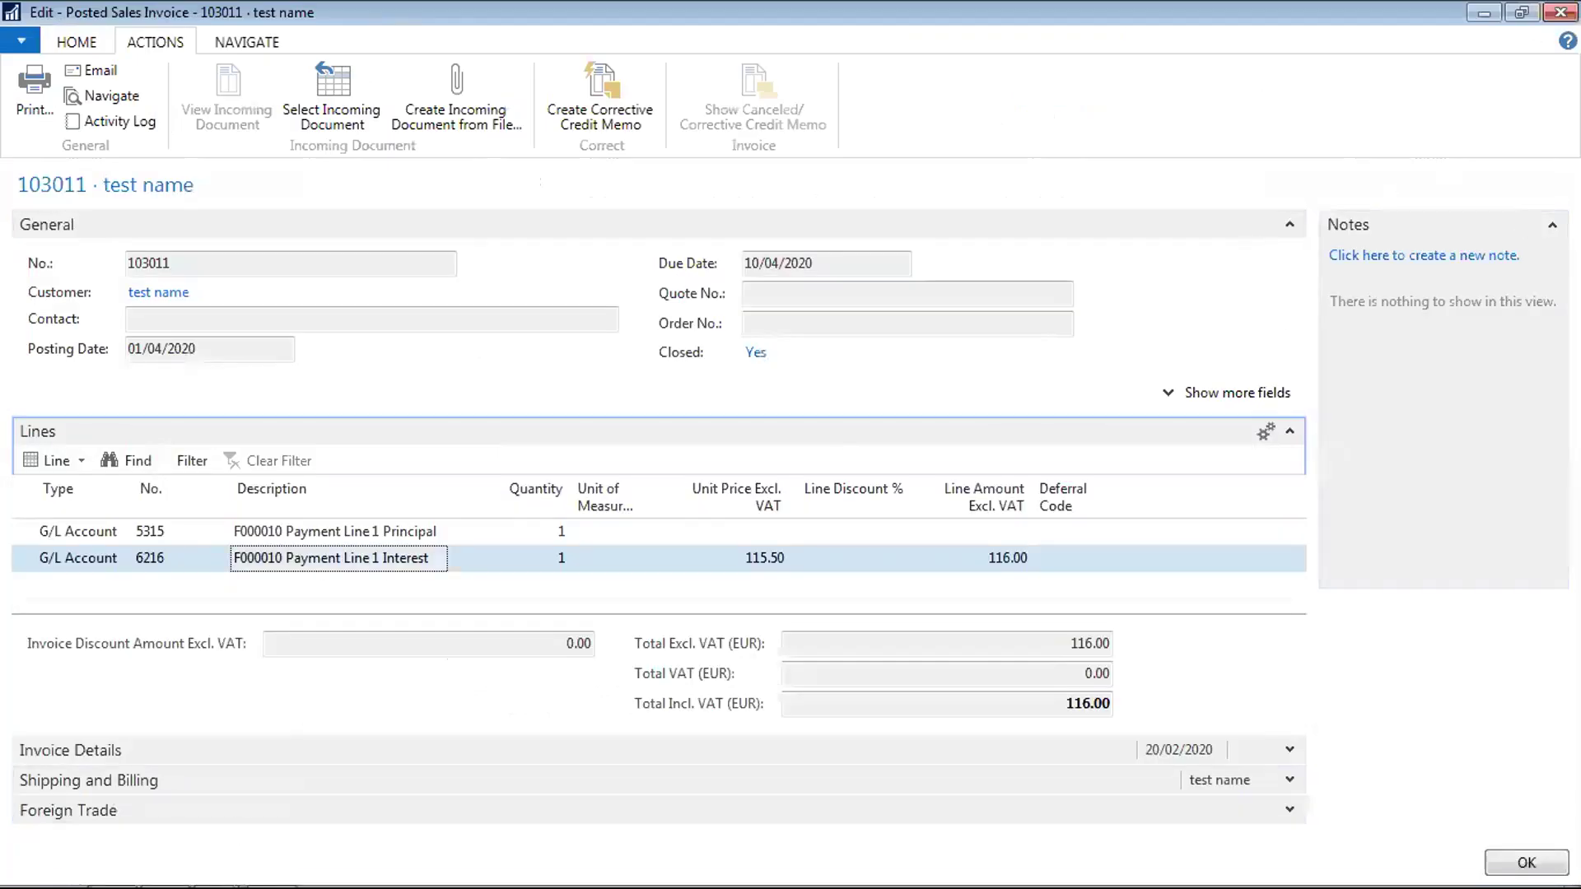
left_click(1561, 12)
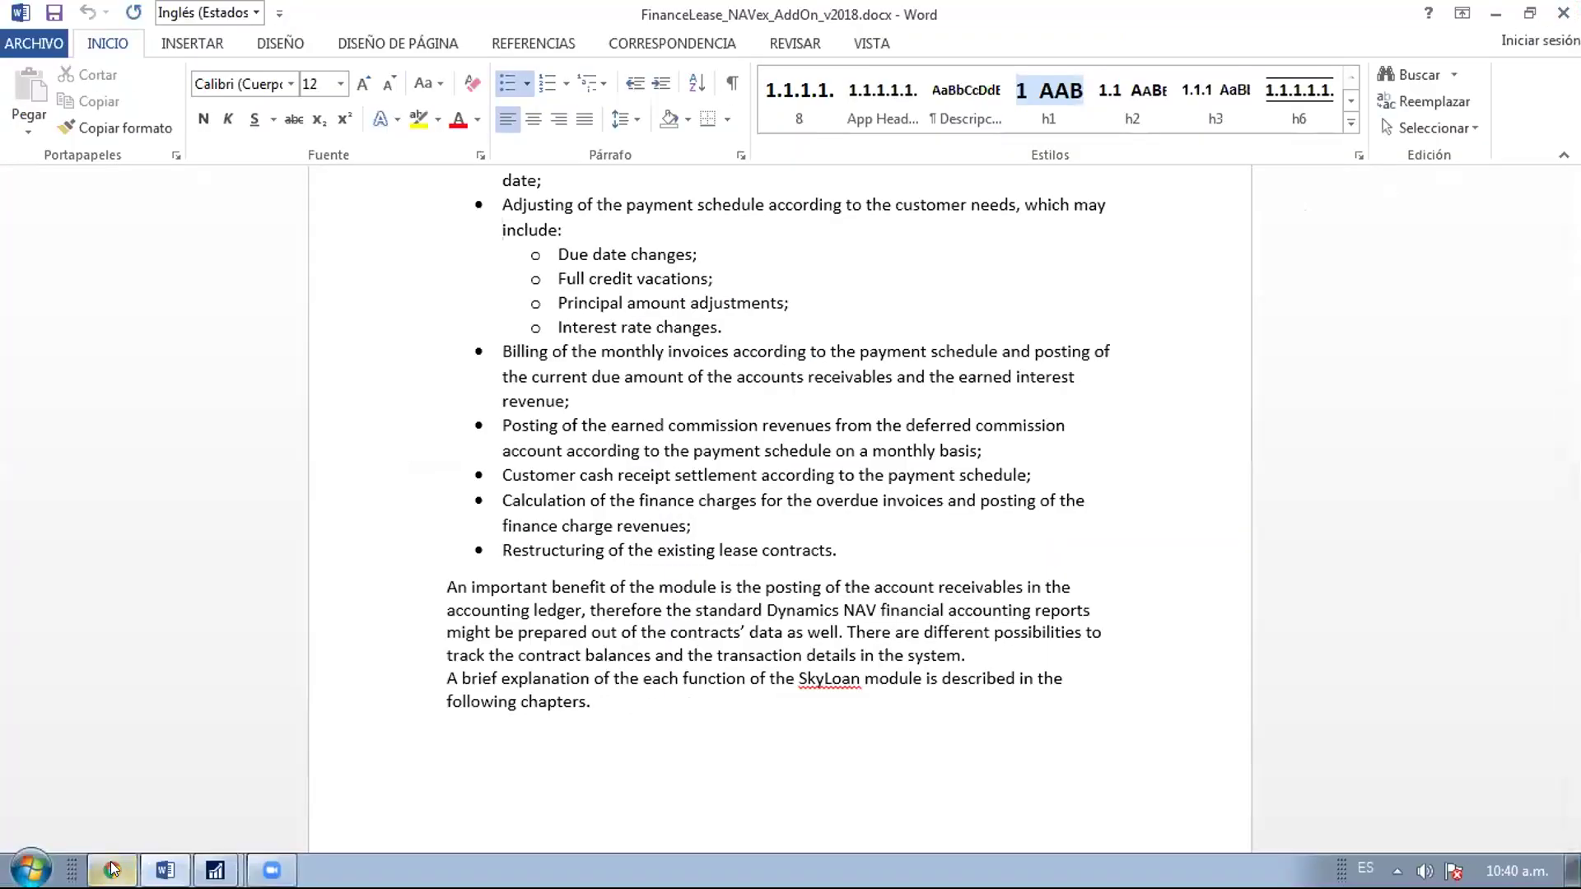
Open contract F000010's card from the Active Contracts list
mouse_move(214, 871)
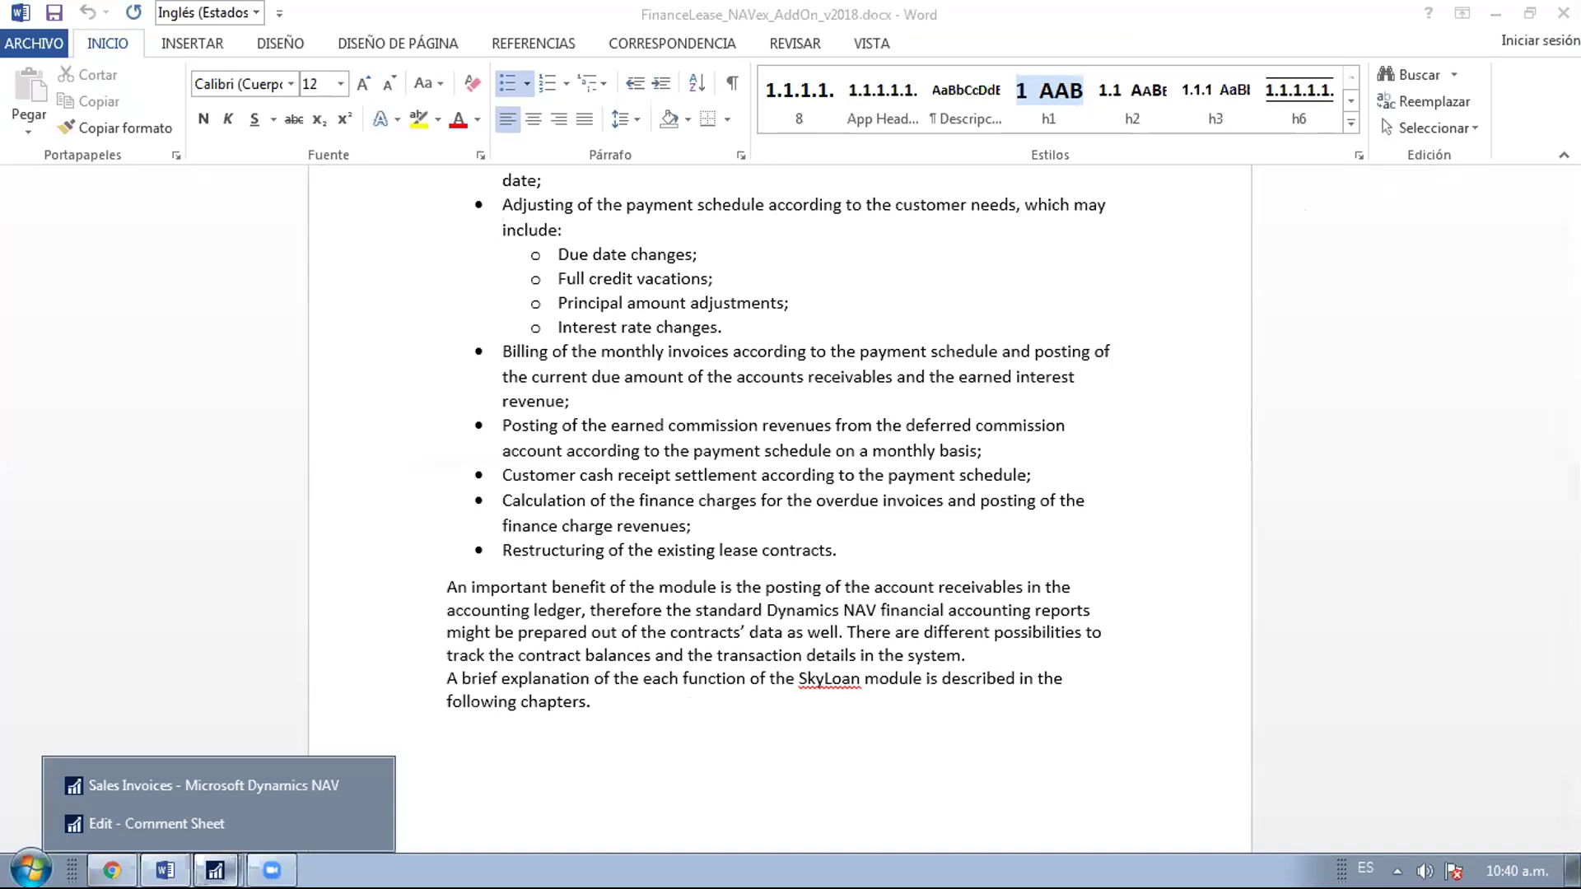
left_click(214, 780)
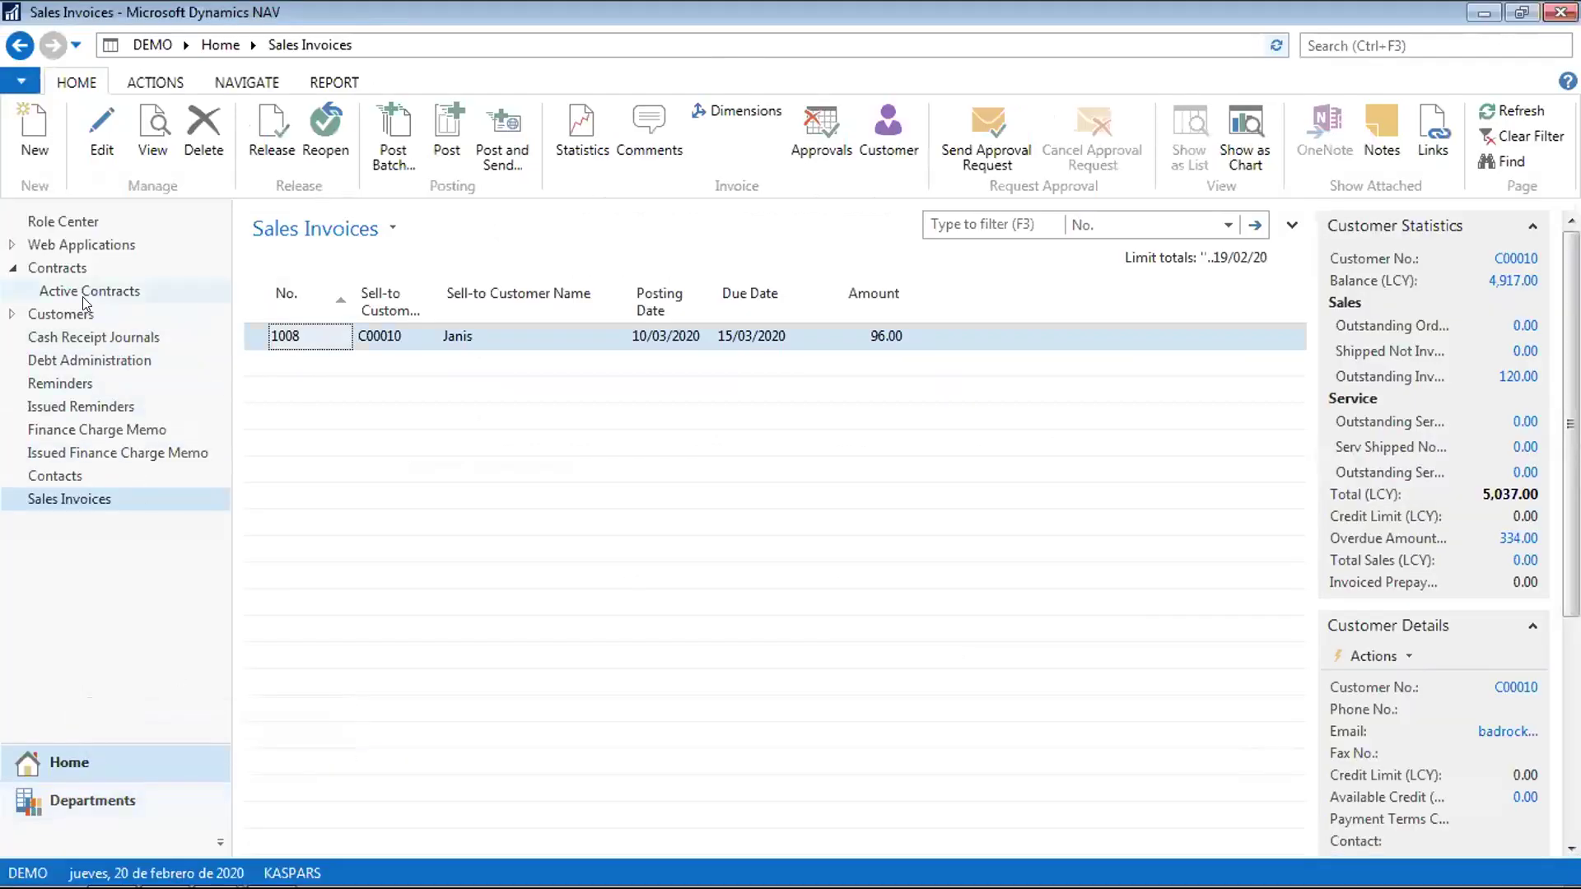
left_click(83, 291)
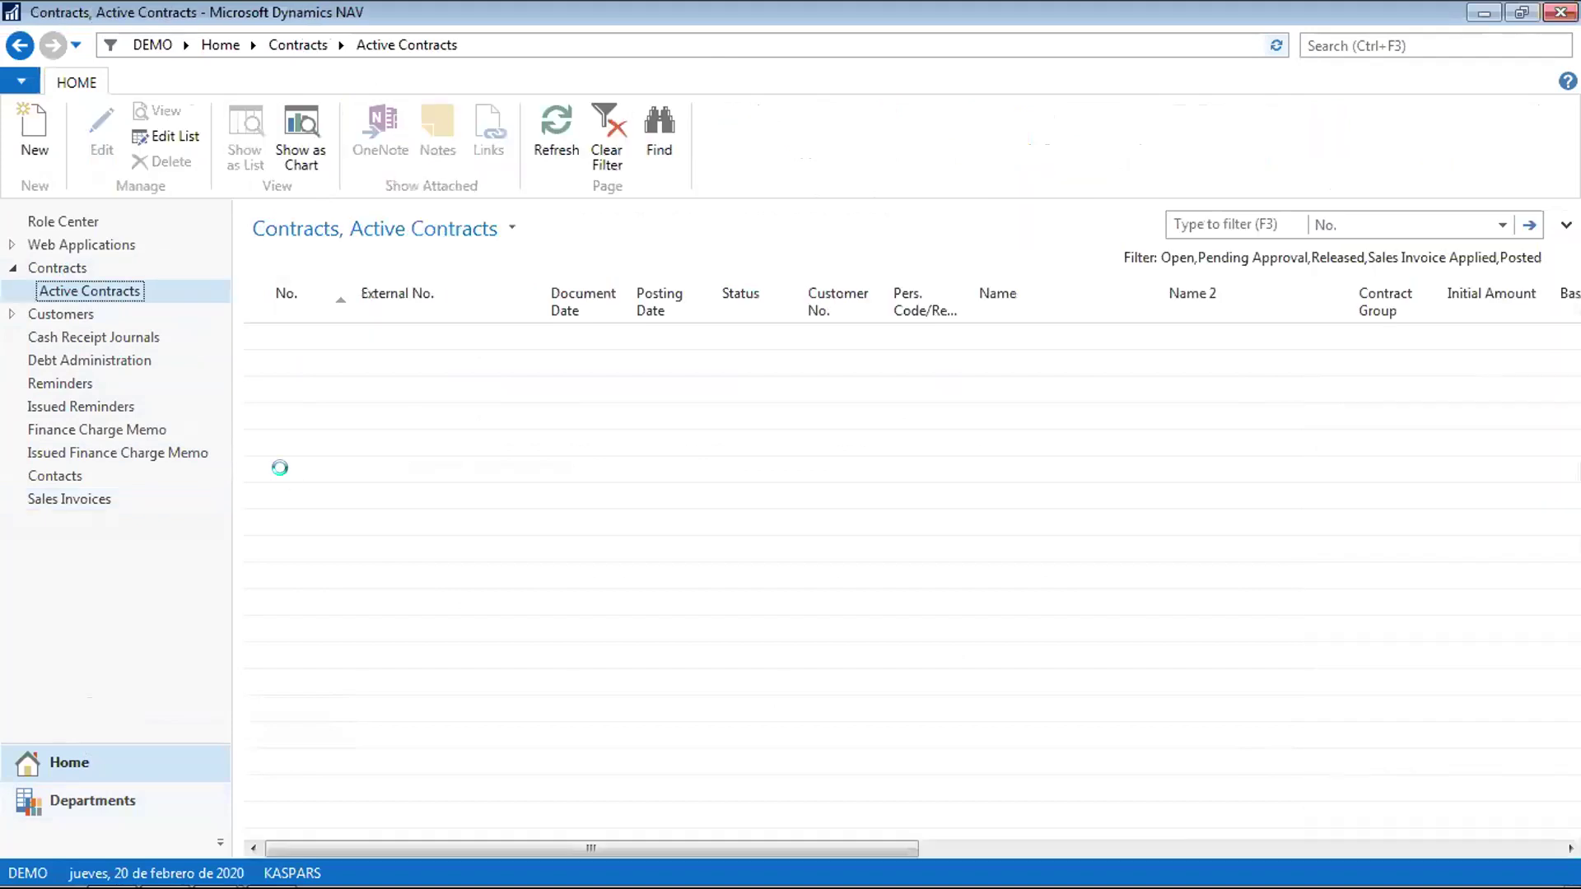
double_click(309, 572)
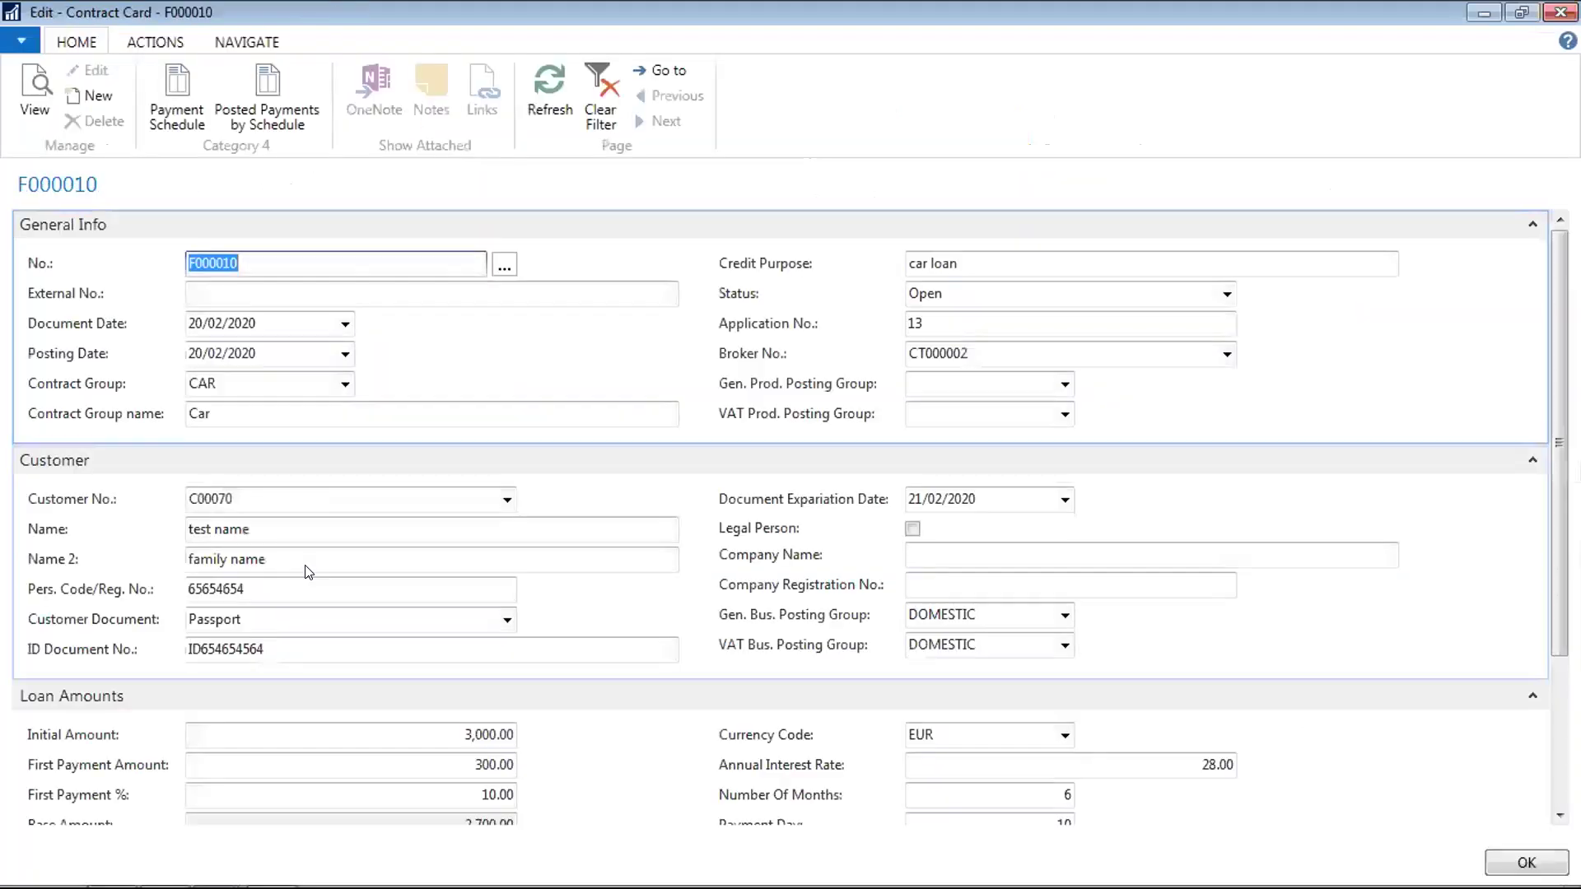
Inspect line 1 of F000010's posted payment schedule with 116.00 interest, then close schedule and card
left_click(267, 95)
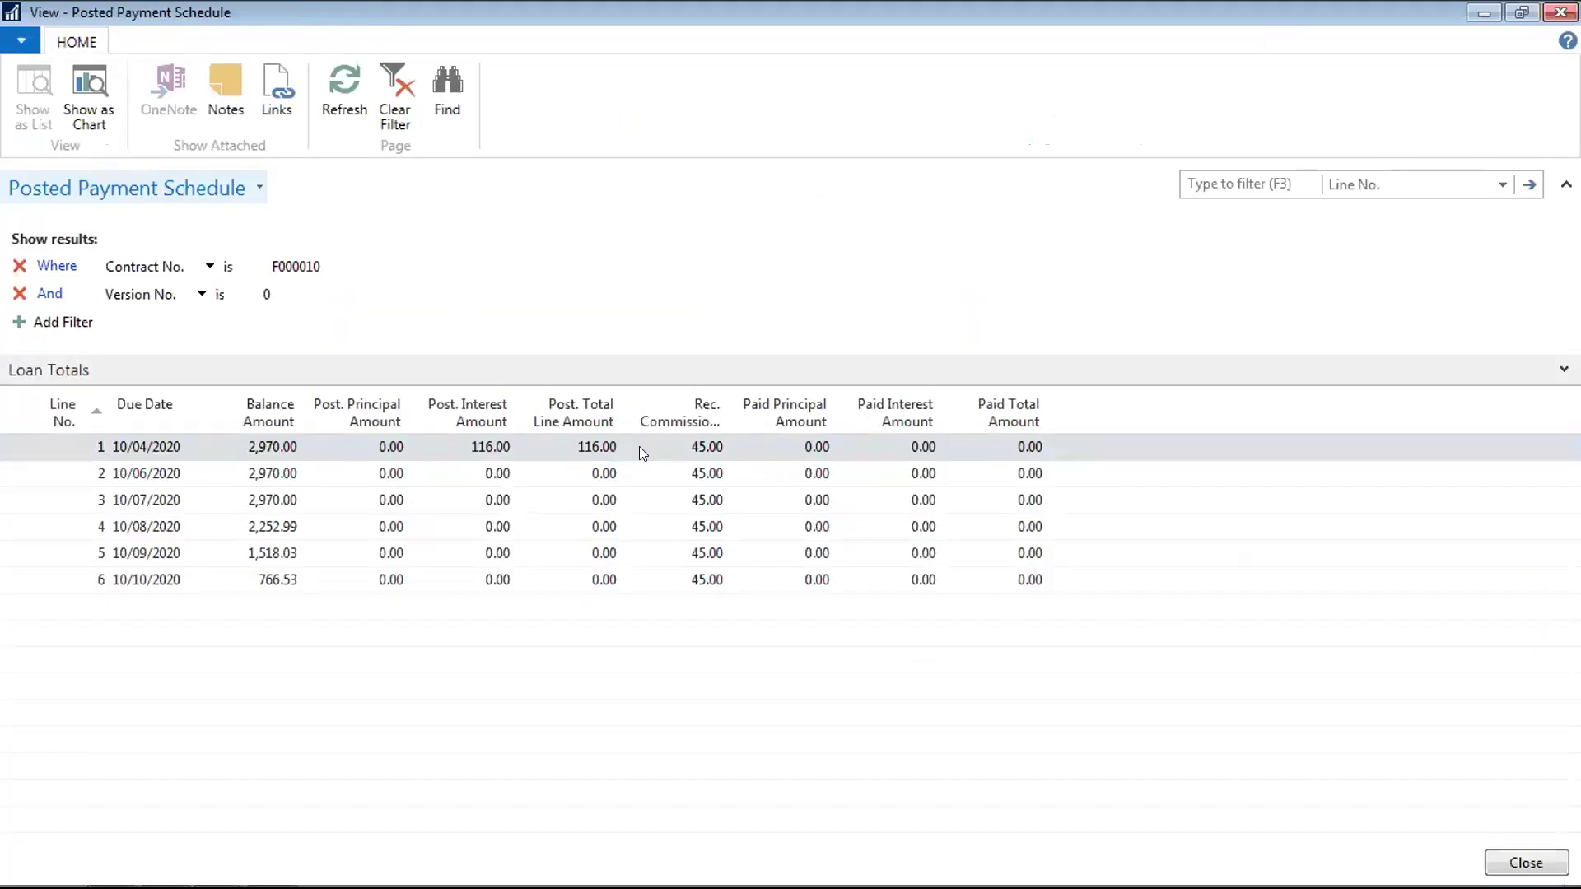
left_click(58, 448)
key("Right")
key("Right")
key("Right")
key("Right")
key("Right")
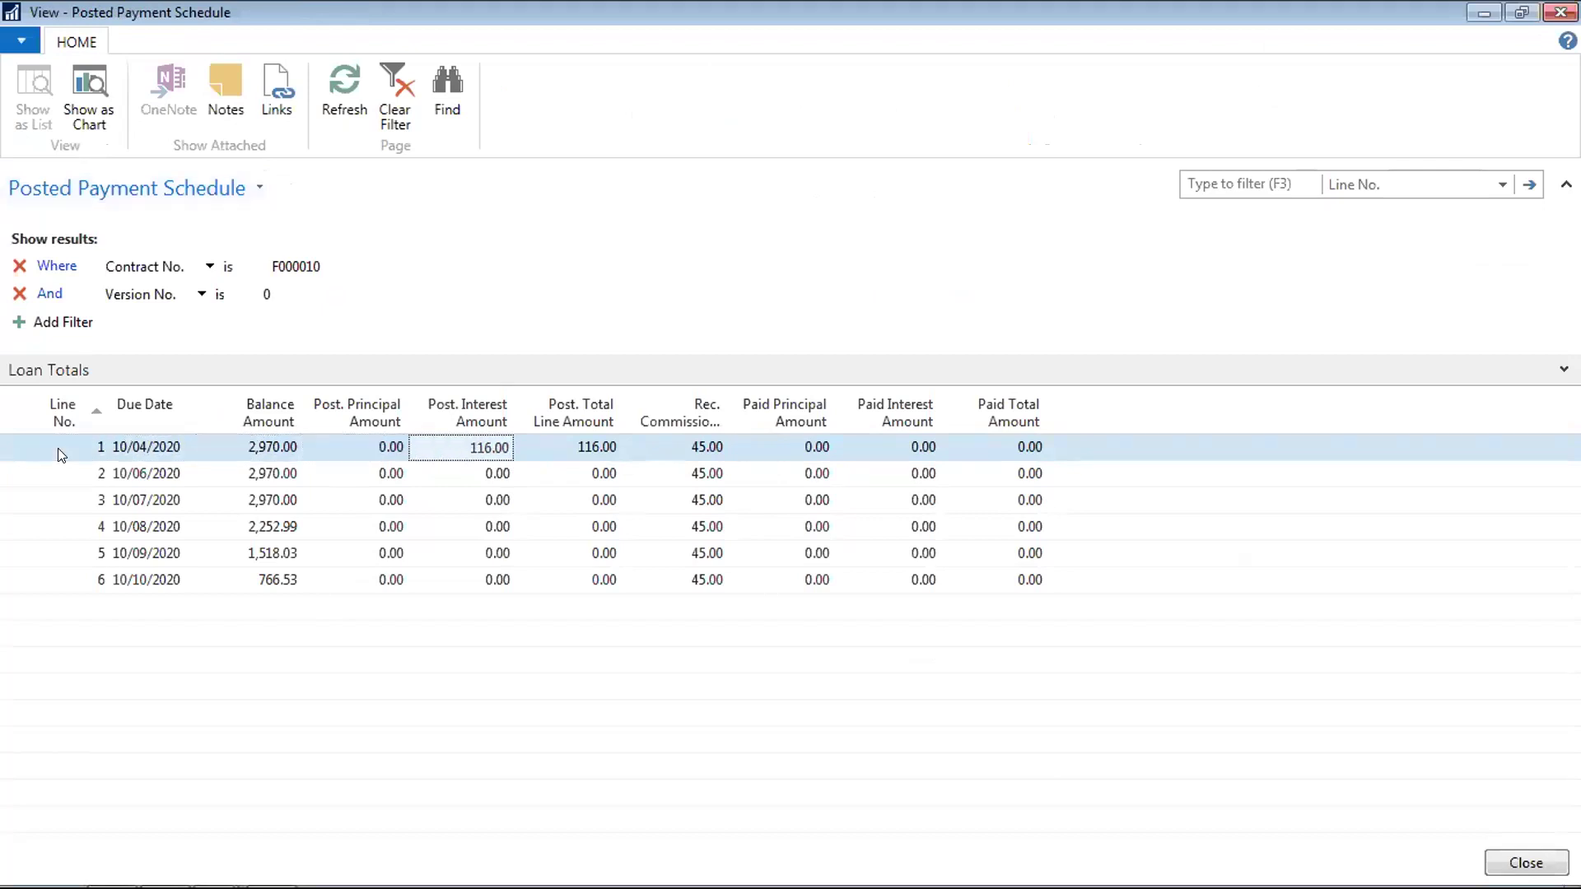
key("Left")
left_click(598, 445)
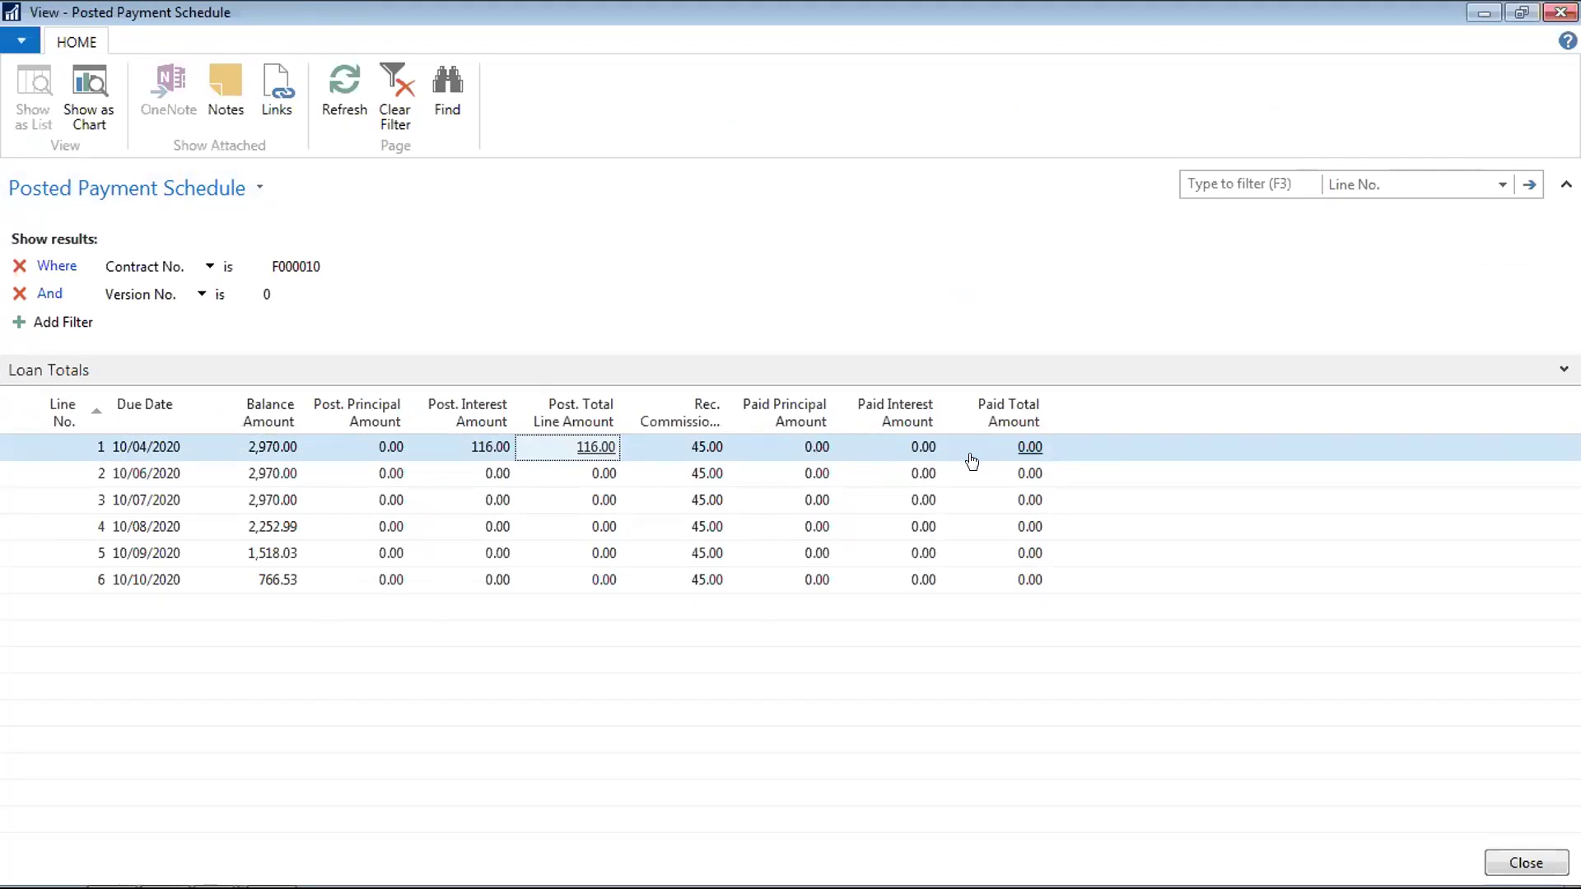
key("Escape")
key("Escape")
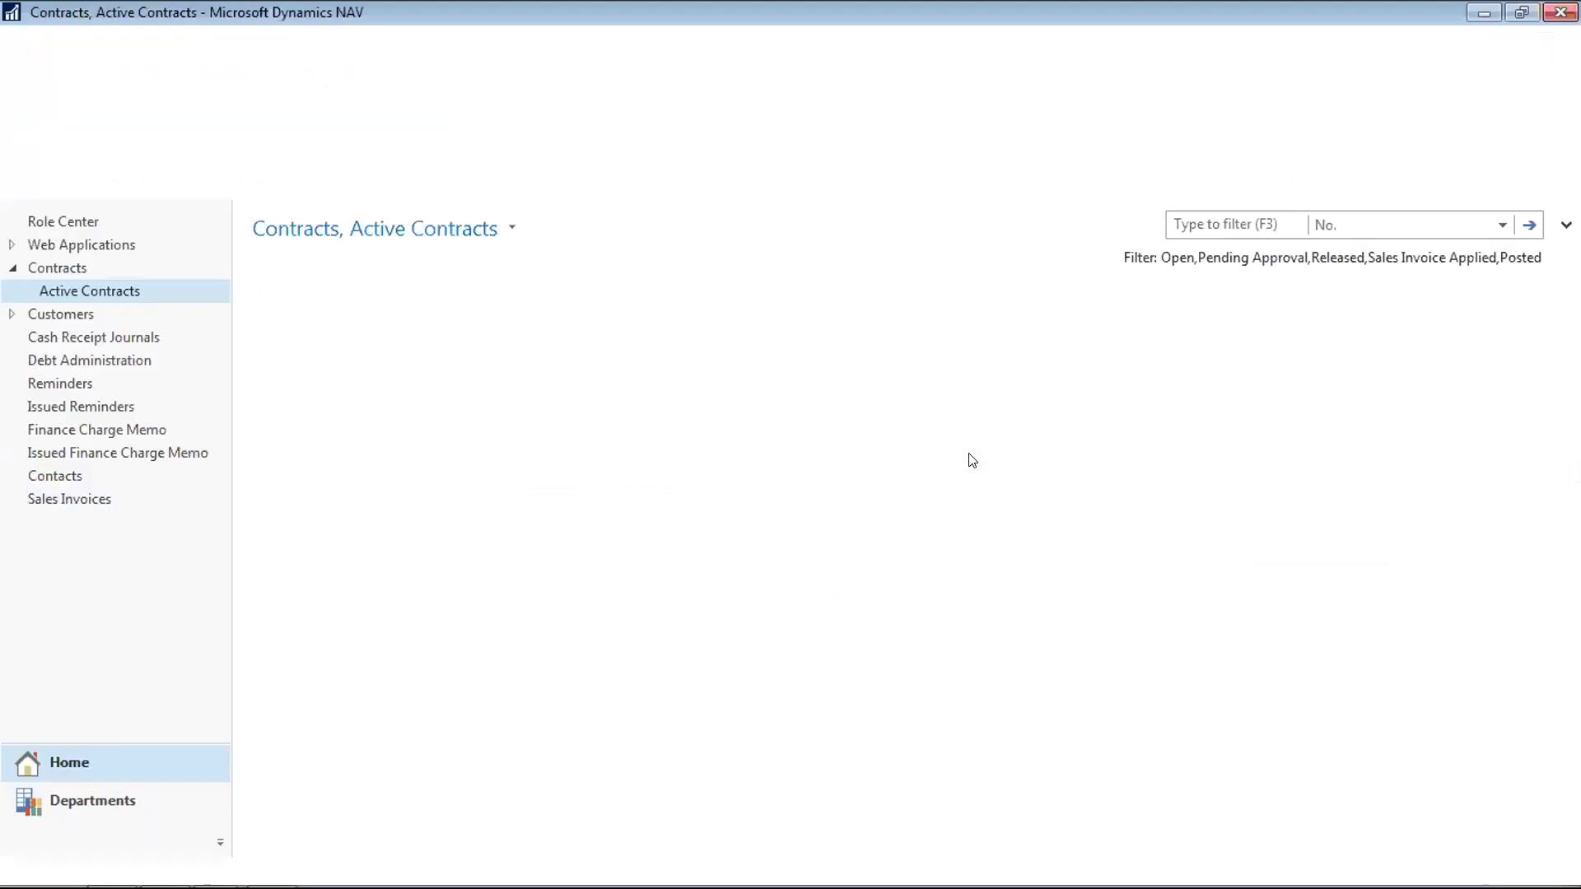
Open the Customers list and then the Customer Card for C00070
left_click(65, 309)
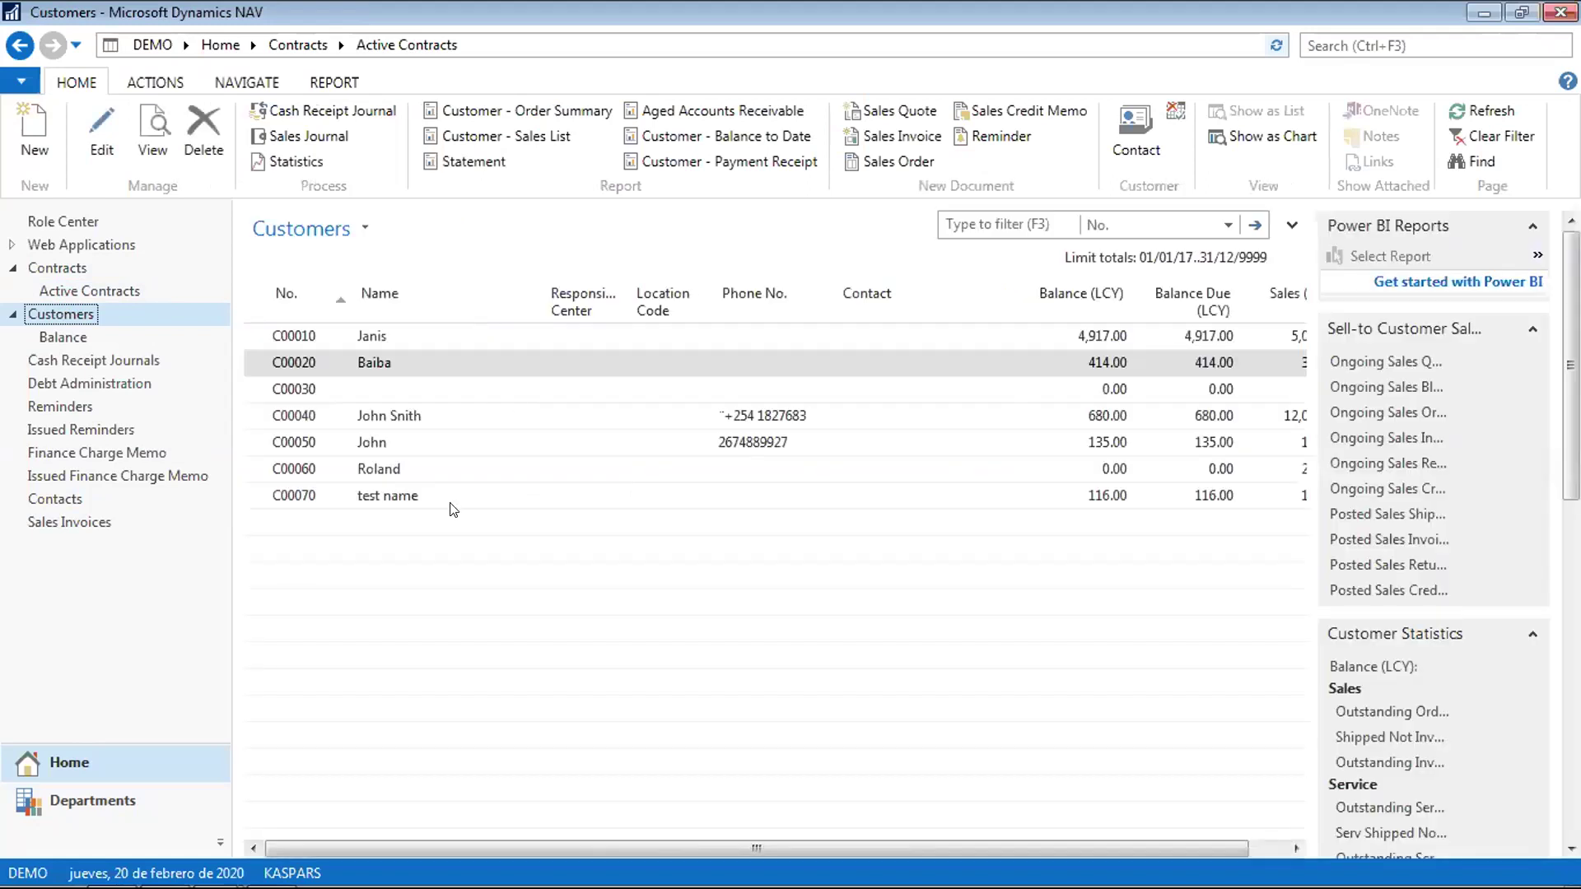
left_click(288, 497)
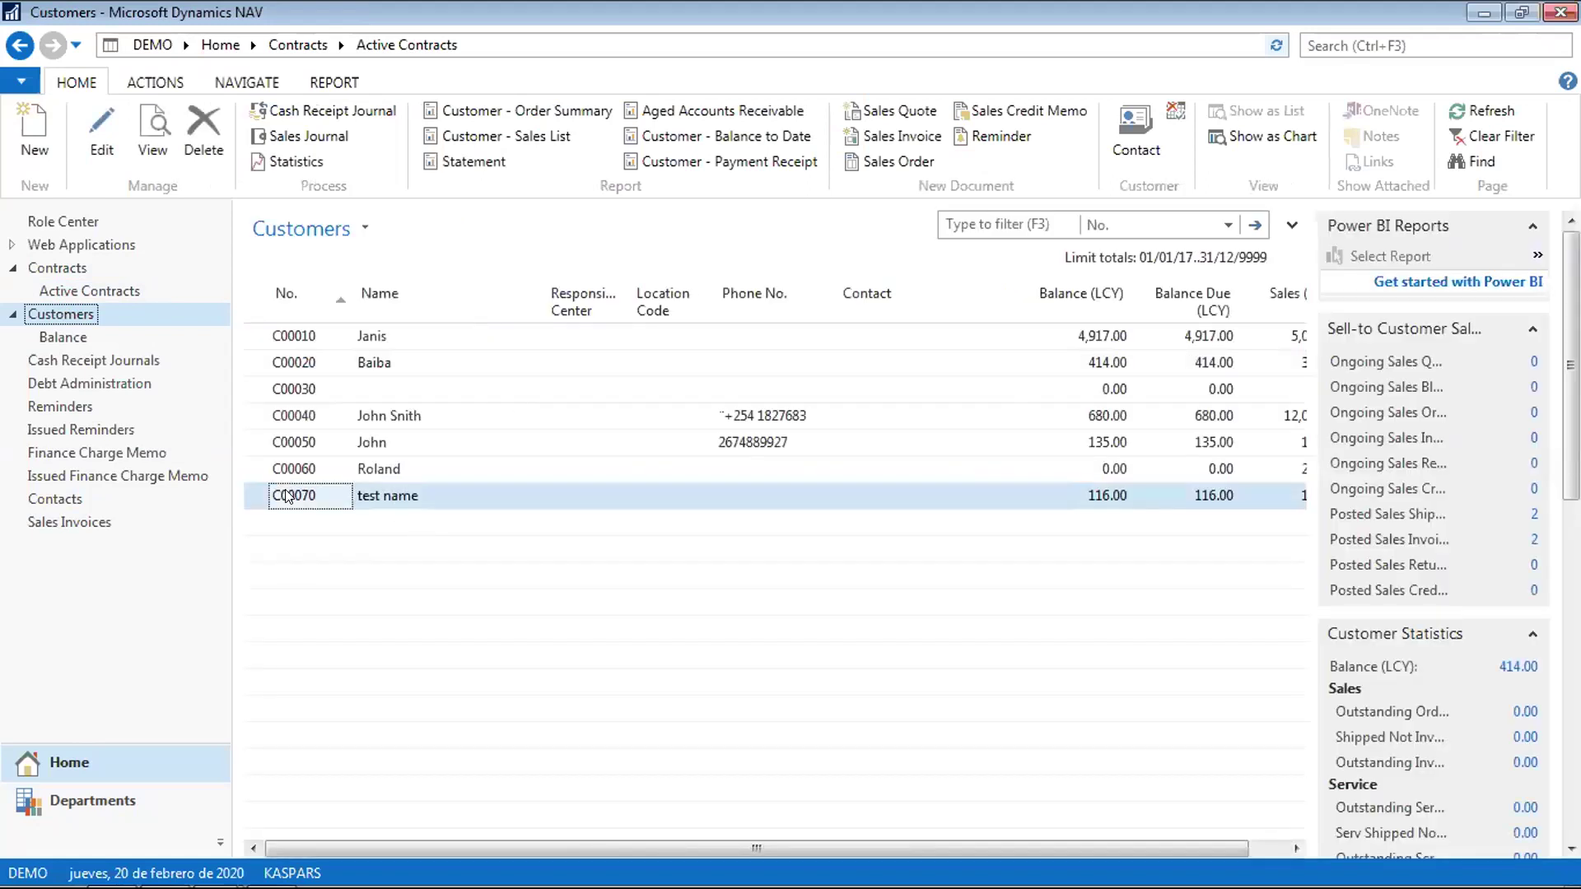
double_click(287, 497)
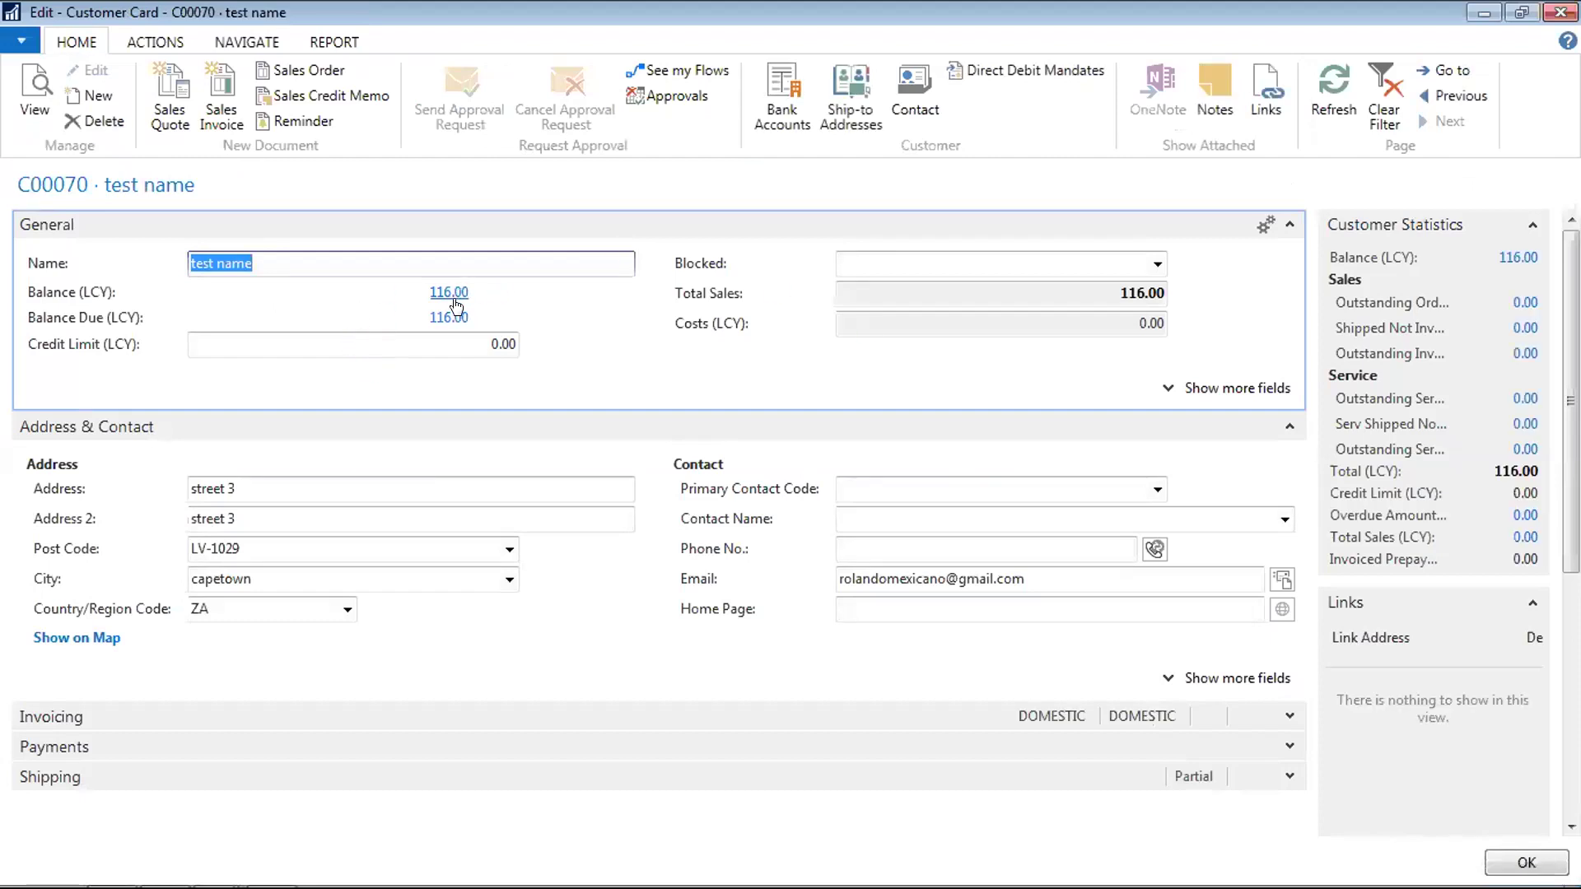
Drill into the 116.00 balance entries for F000010 and drop the Open filter to show entries 97 and 98
left_click(448, 294)
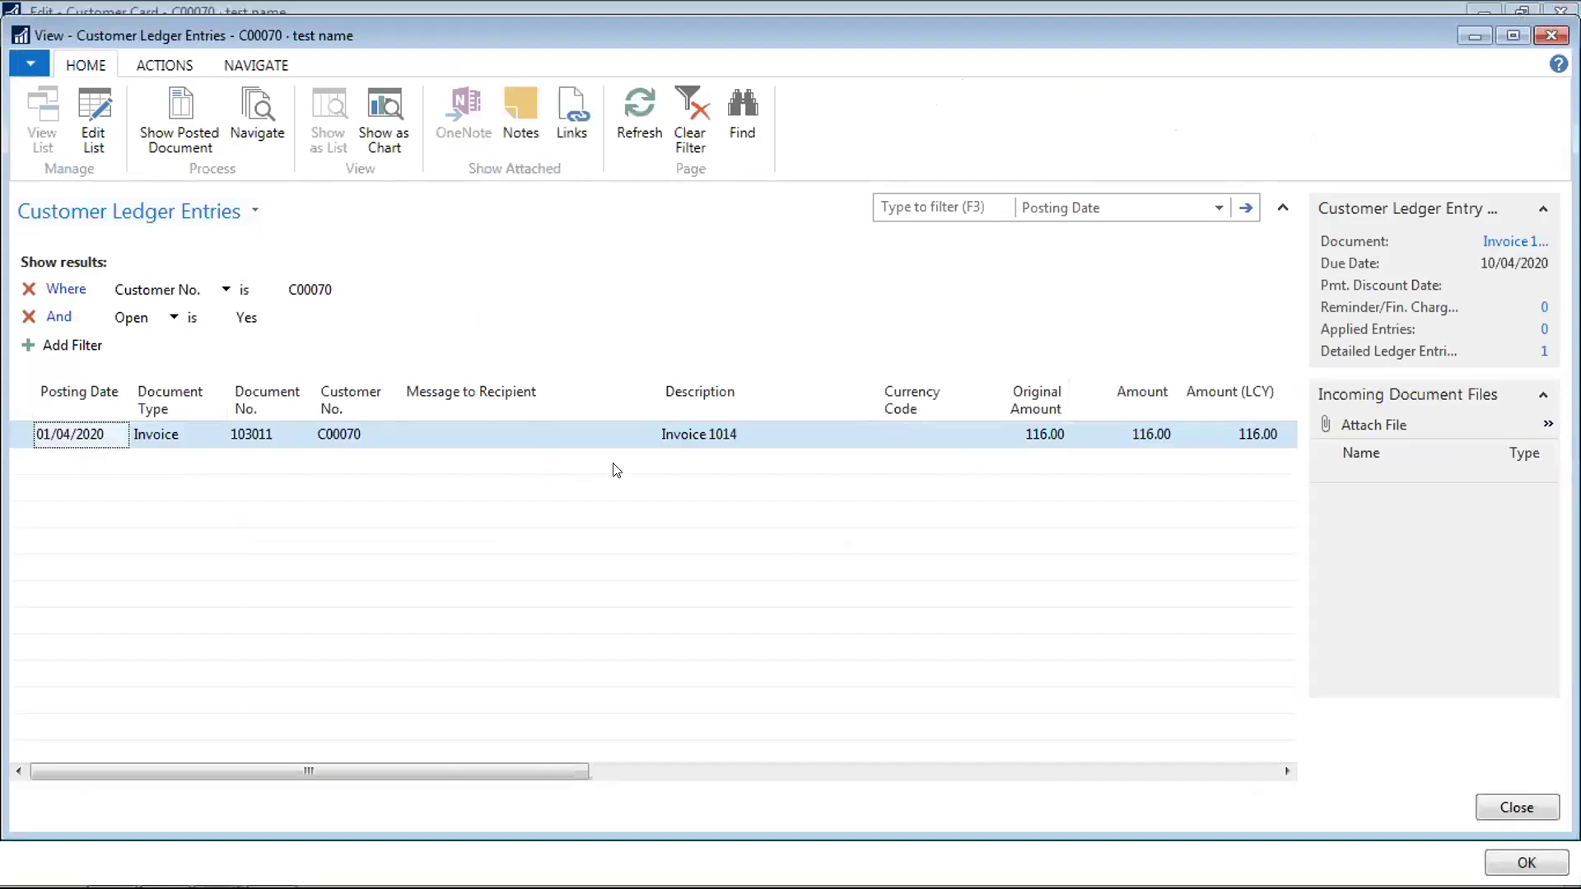
key("Tab")
key("Tab")
key("Tab")
key("Tab")
key("Tab")
key("Tab")
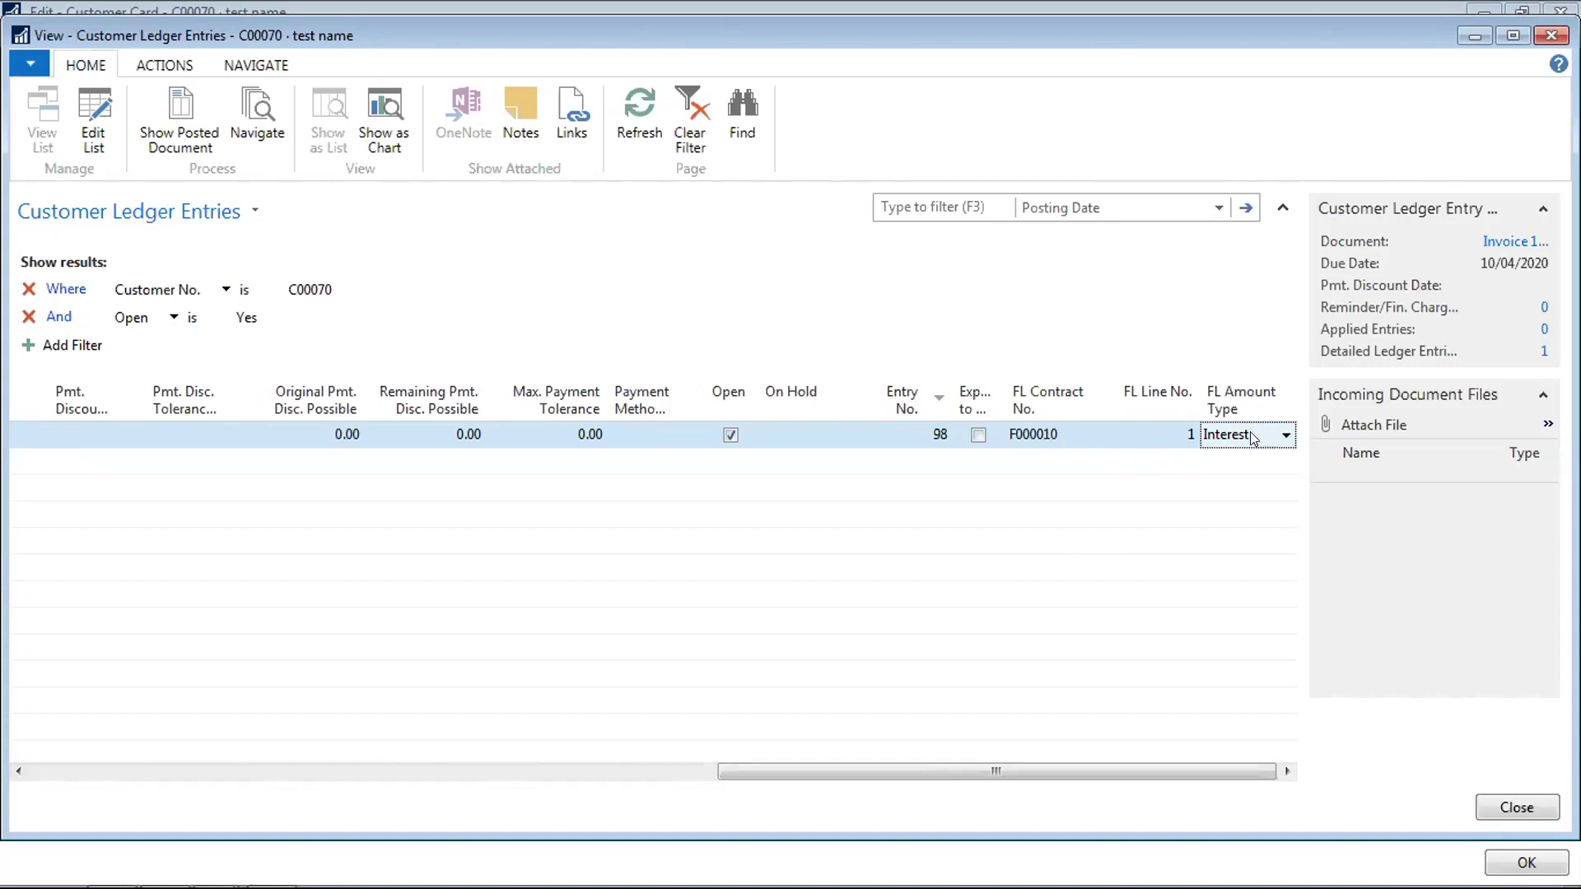
left_click(1077, 435)
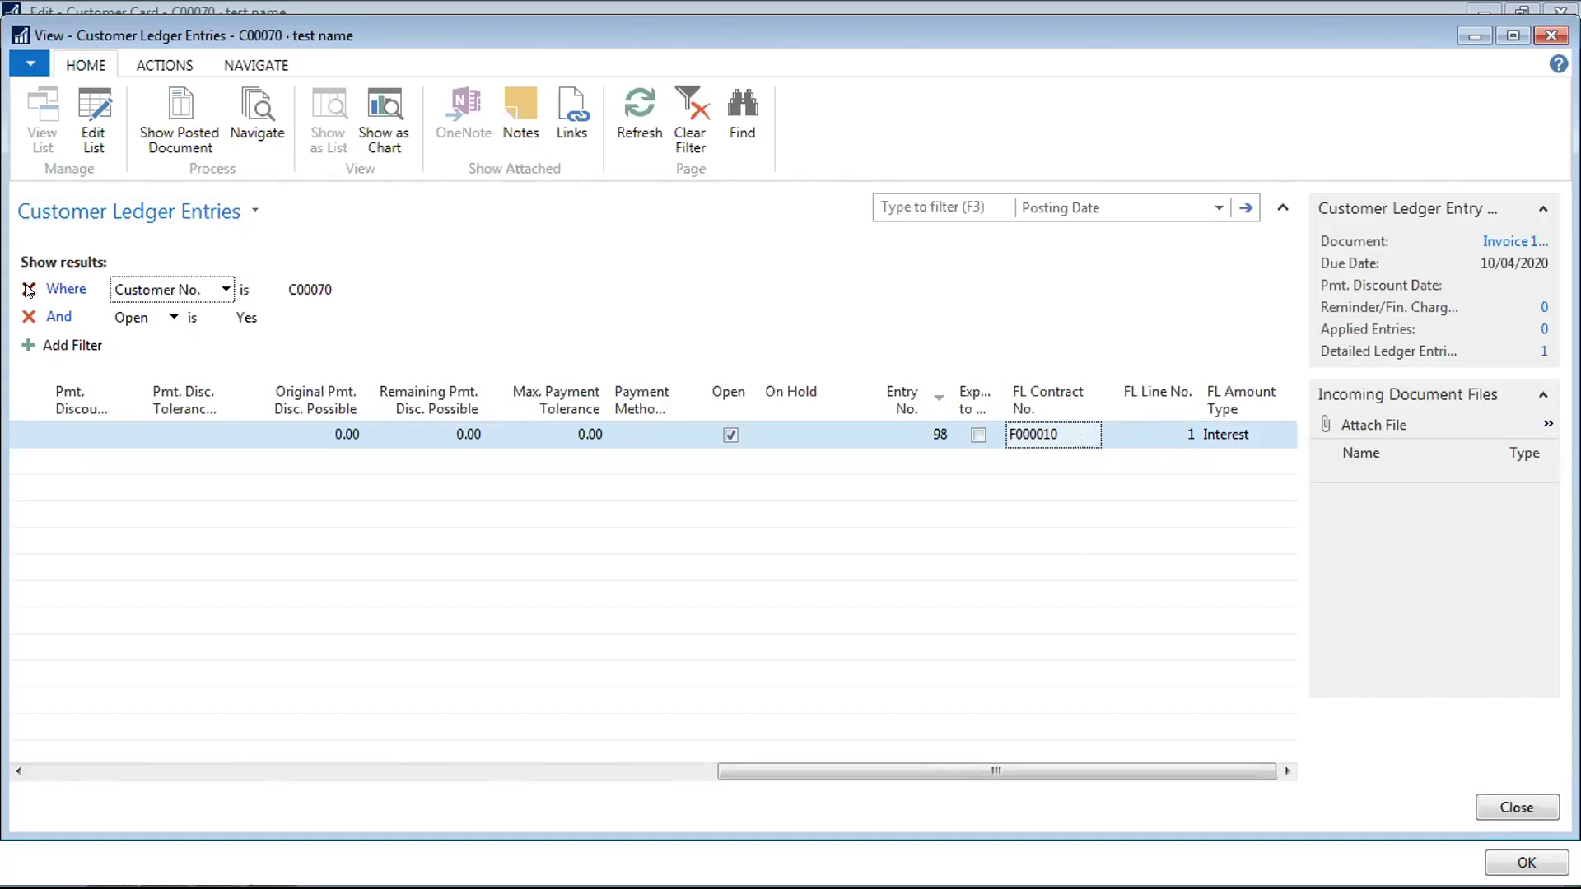
left_click(1248, 440)
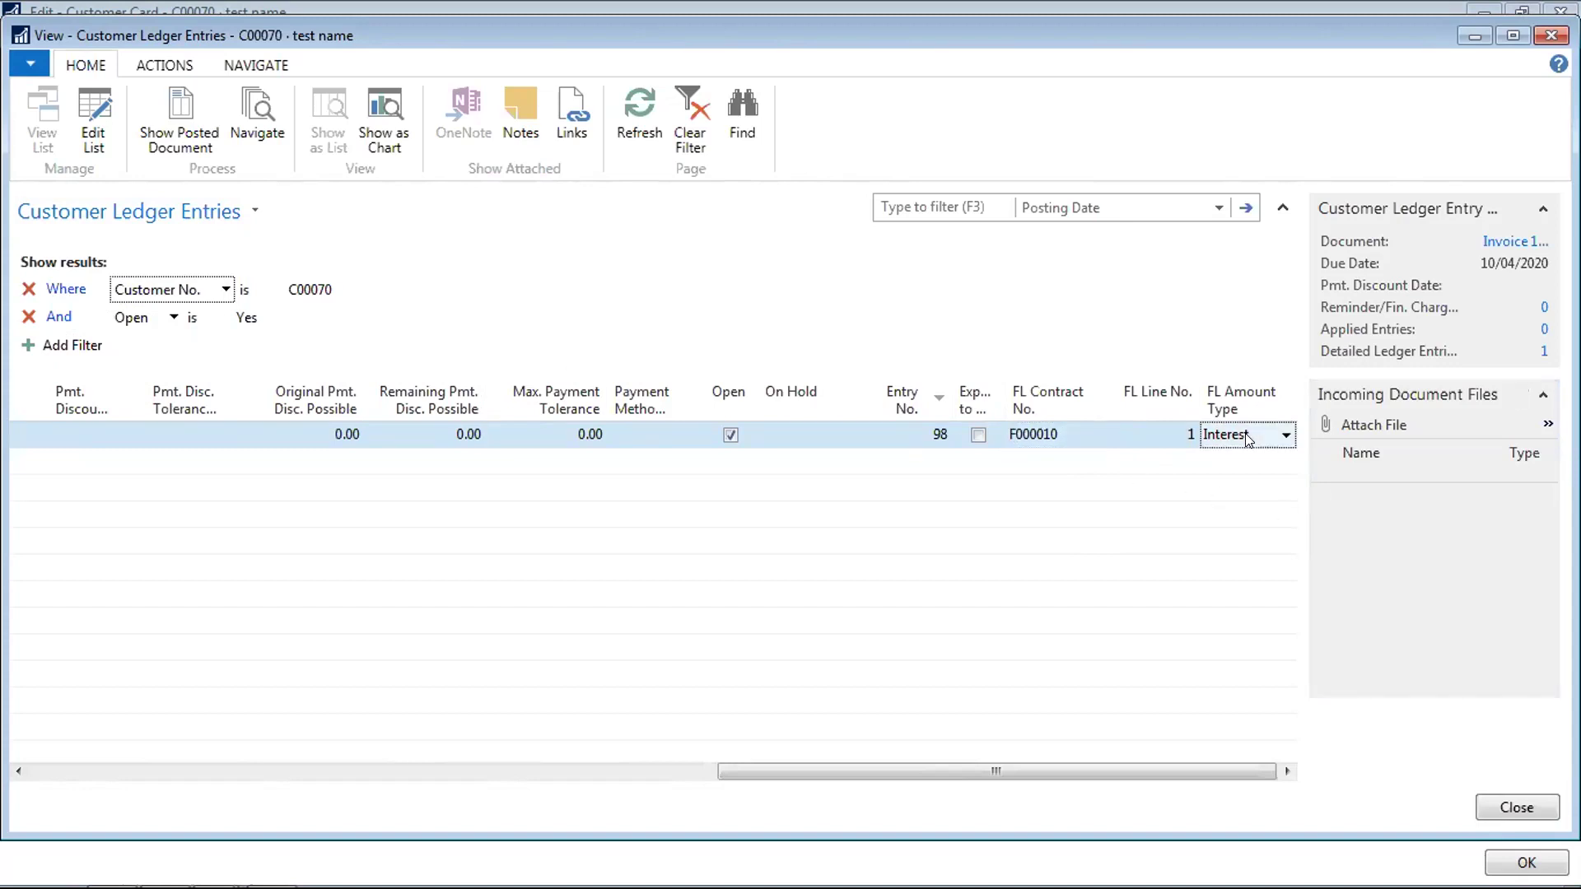
left_click(1040, 441)
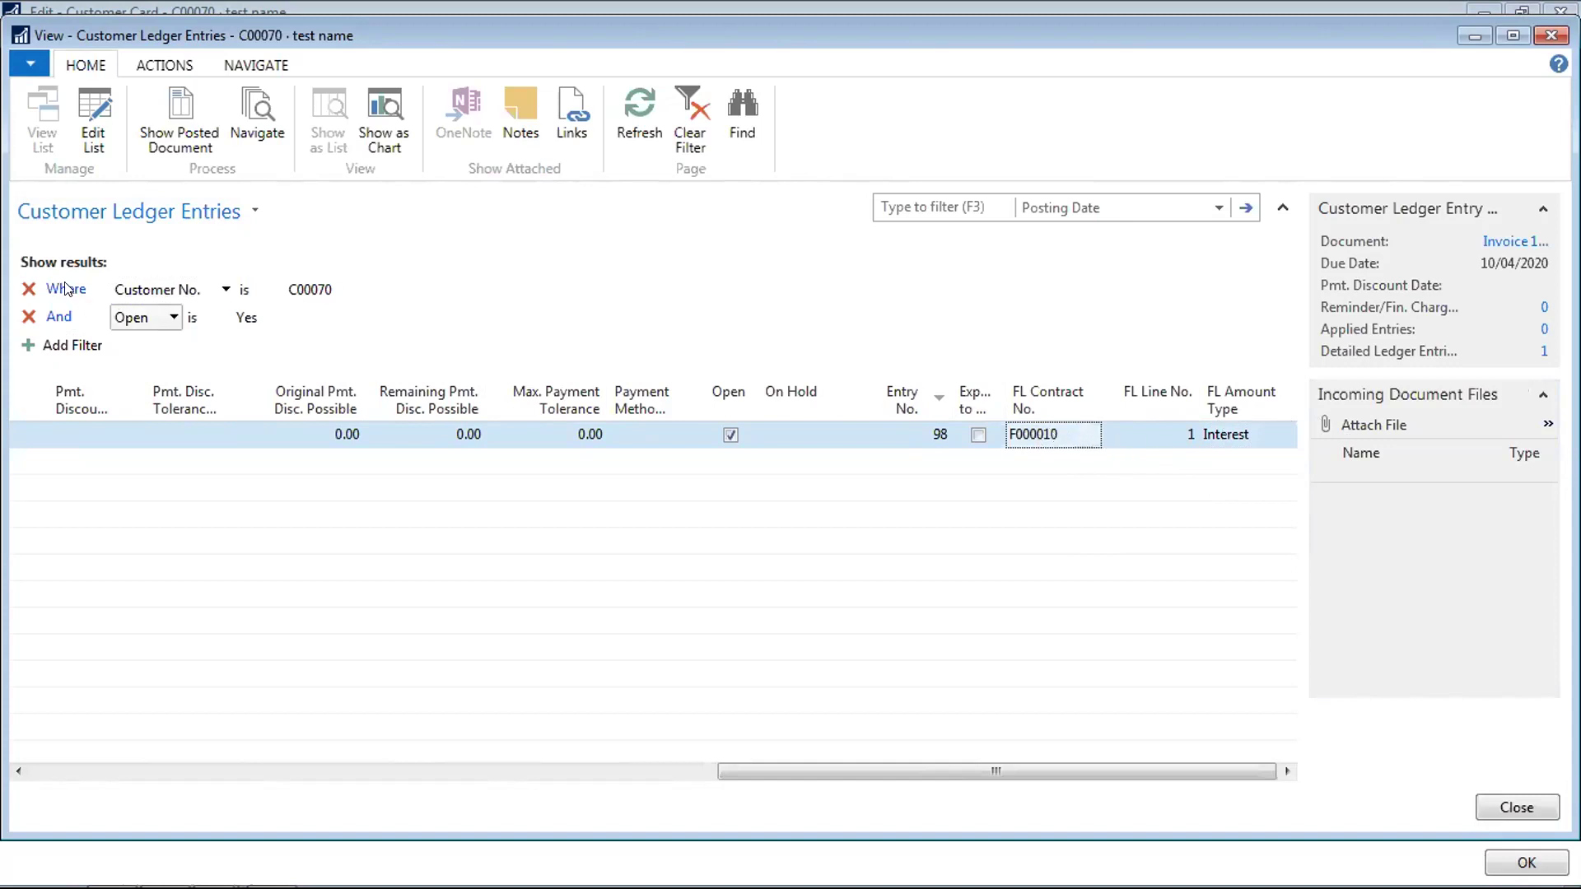
left_click(28, 317)
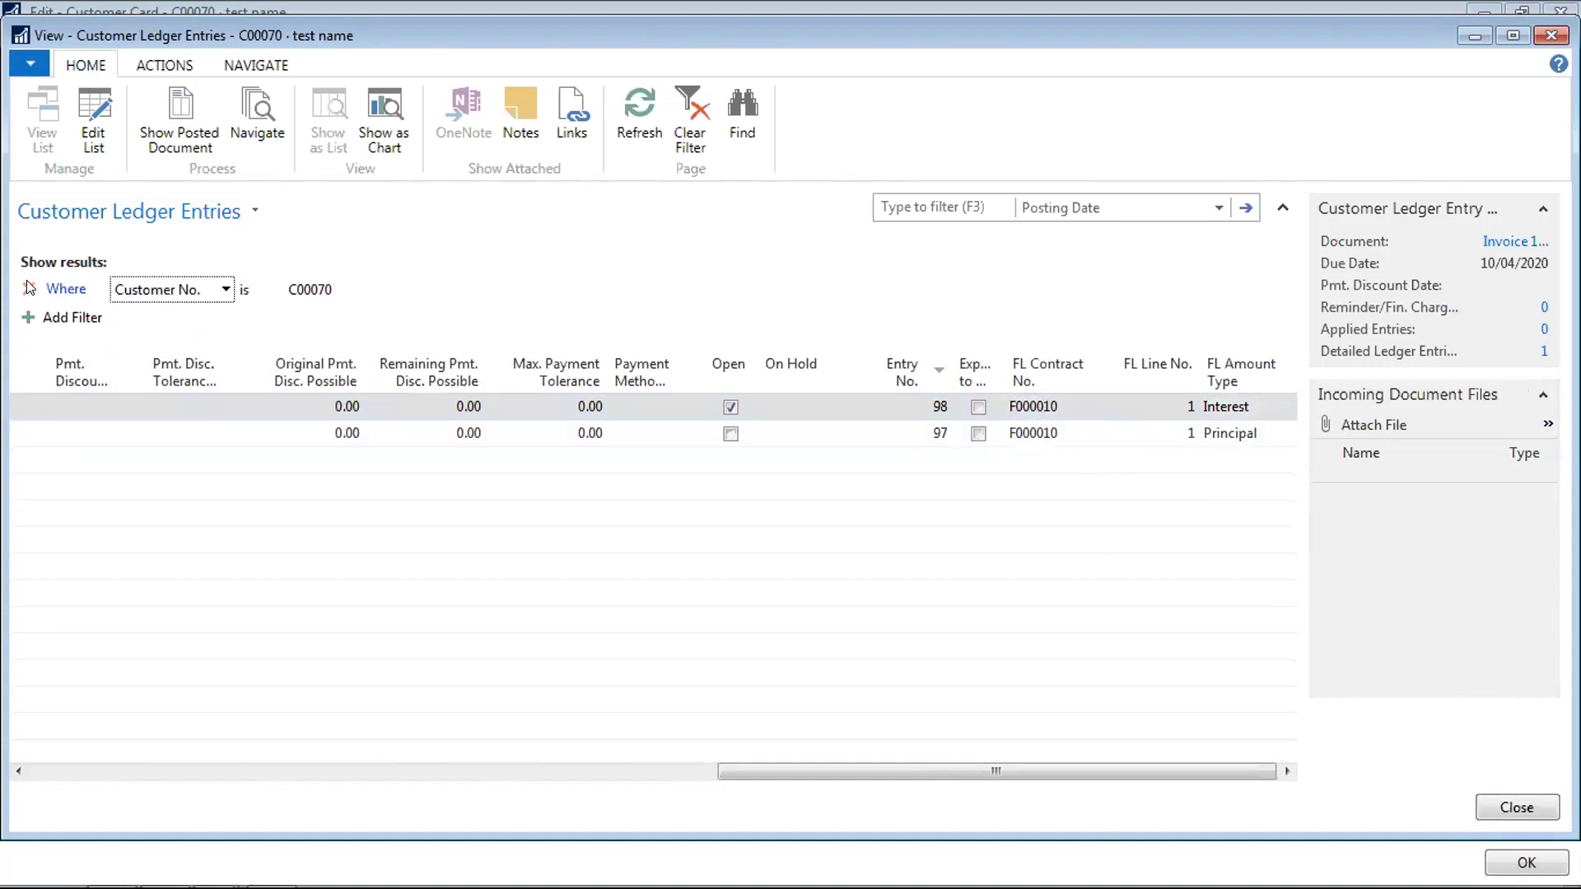
Clear the customer filter to show all ledger entries and select entries 79 and 80
left_click(28, 287)
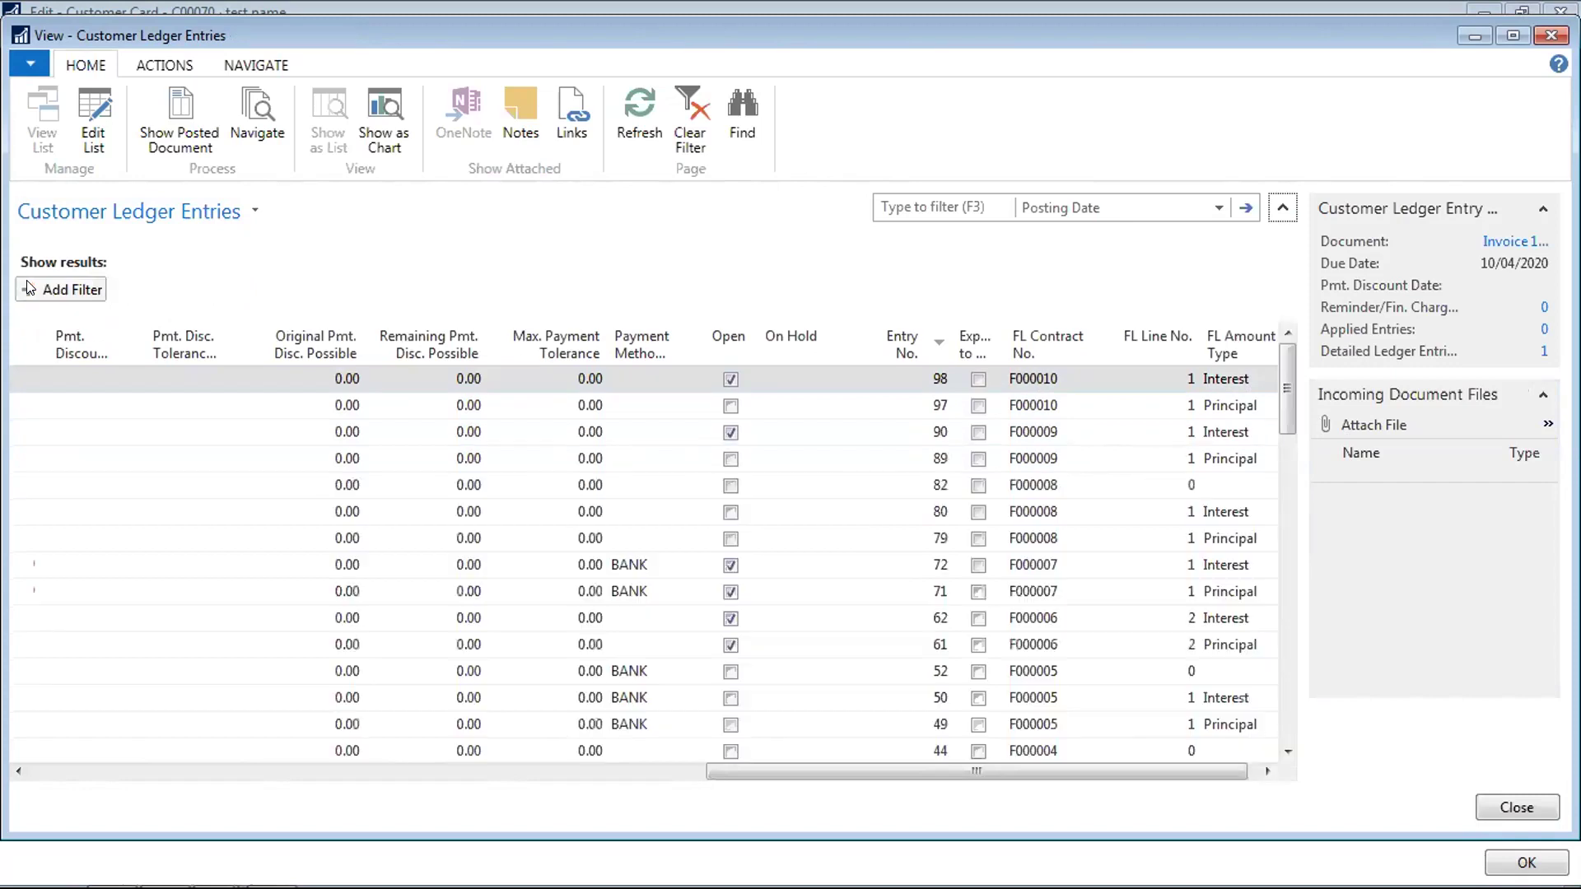
left_click(1086, 536)
left_click(1231, 513)
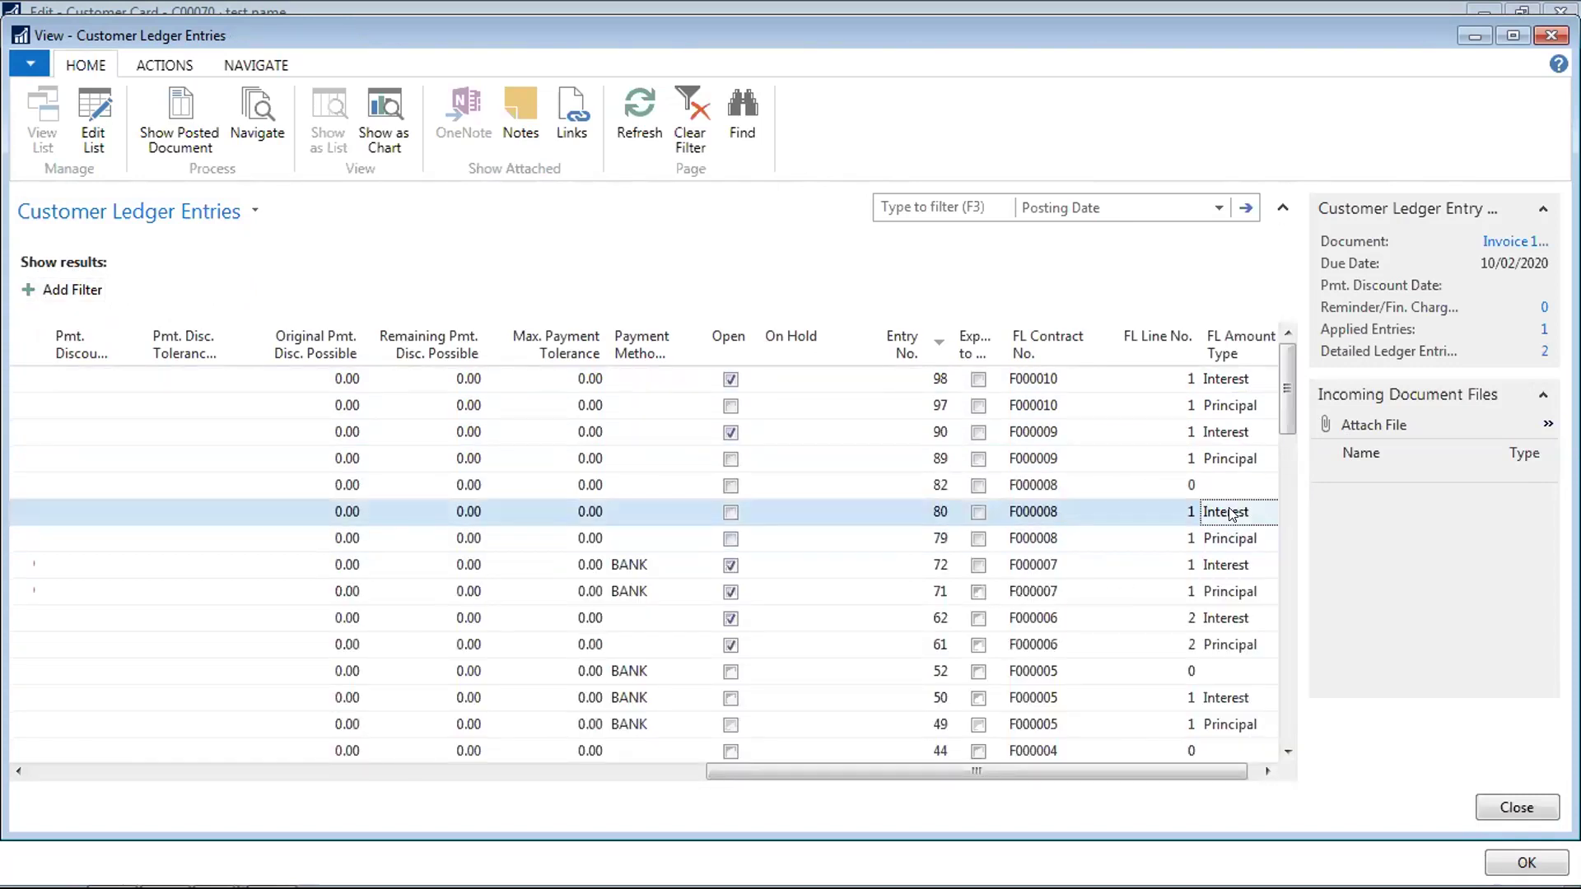
key("Down")
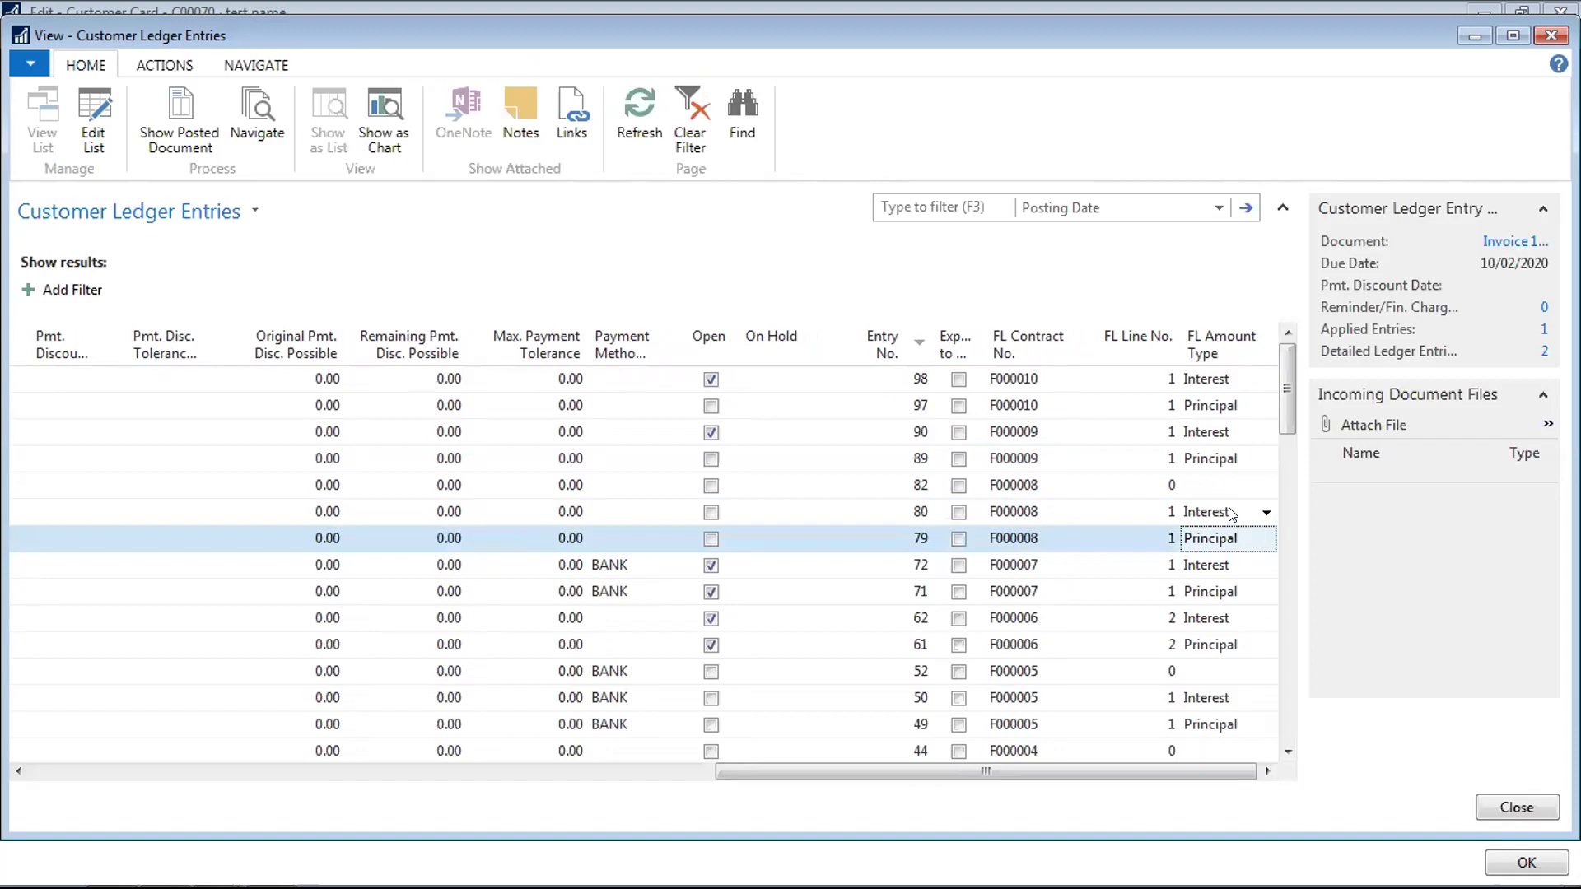
key("Up")
Review entry 80's fields, the 15/02/2020 payment and 15/04/2019 invoice, then close the entries
key("Left")
key("Left")
key("Left")
key("Left")
key("Left")
key("Left")
key("Left")
key("Left")
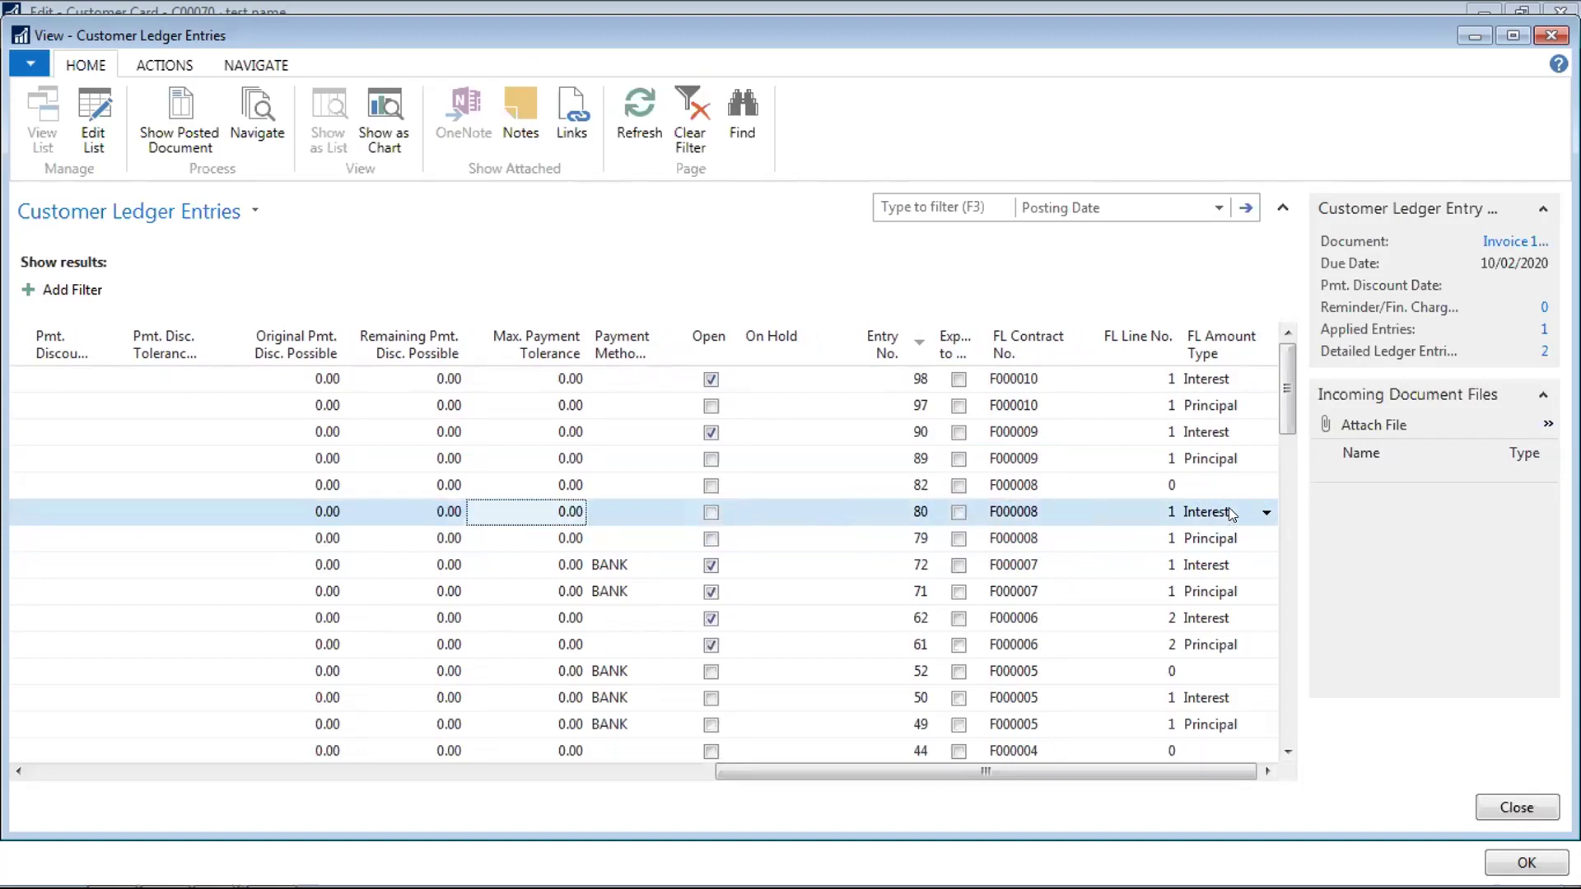
key("Left")
key("Left")
key("Left")
key("Left")
key("Left")
key("Left")
key("Left")
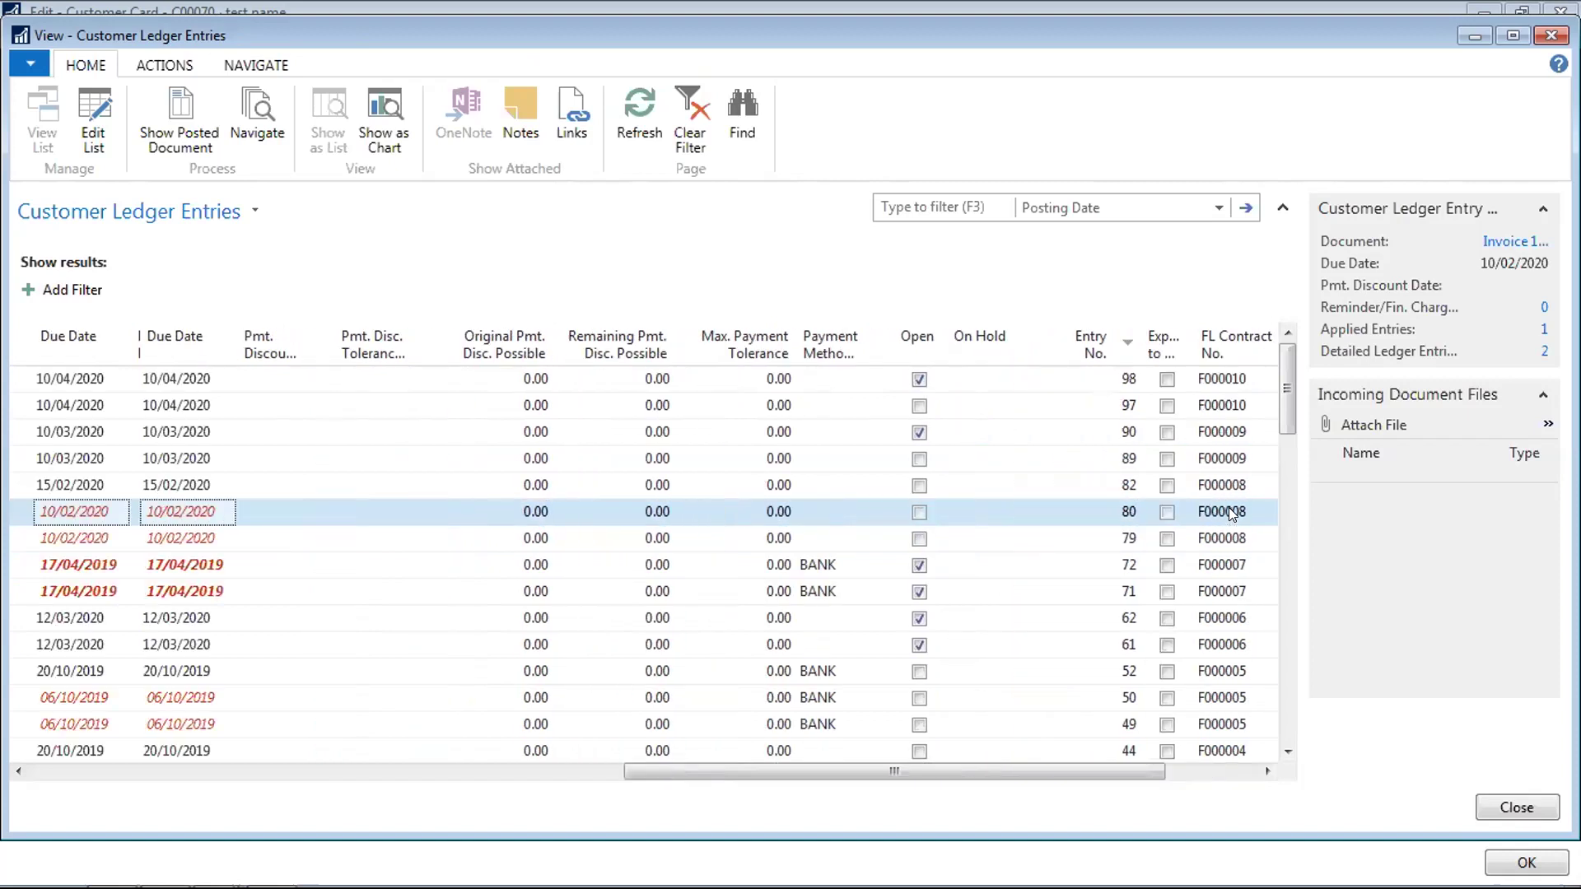
key("Right")
key("Right")
key("Left")
key("Left")
key("Left")
key("Left")
key("Left")
key("Left")
key("Left")
key("Left")
key("Left")
key("Left")
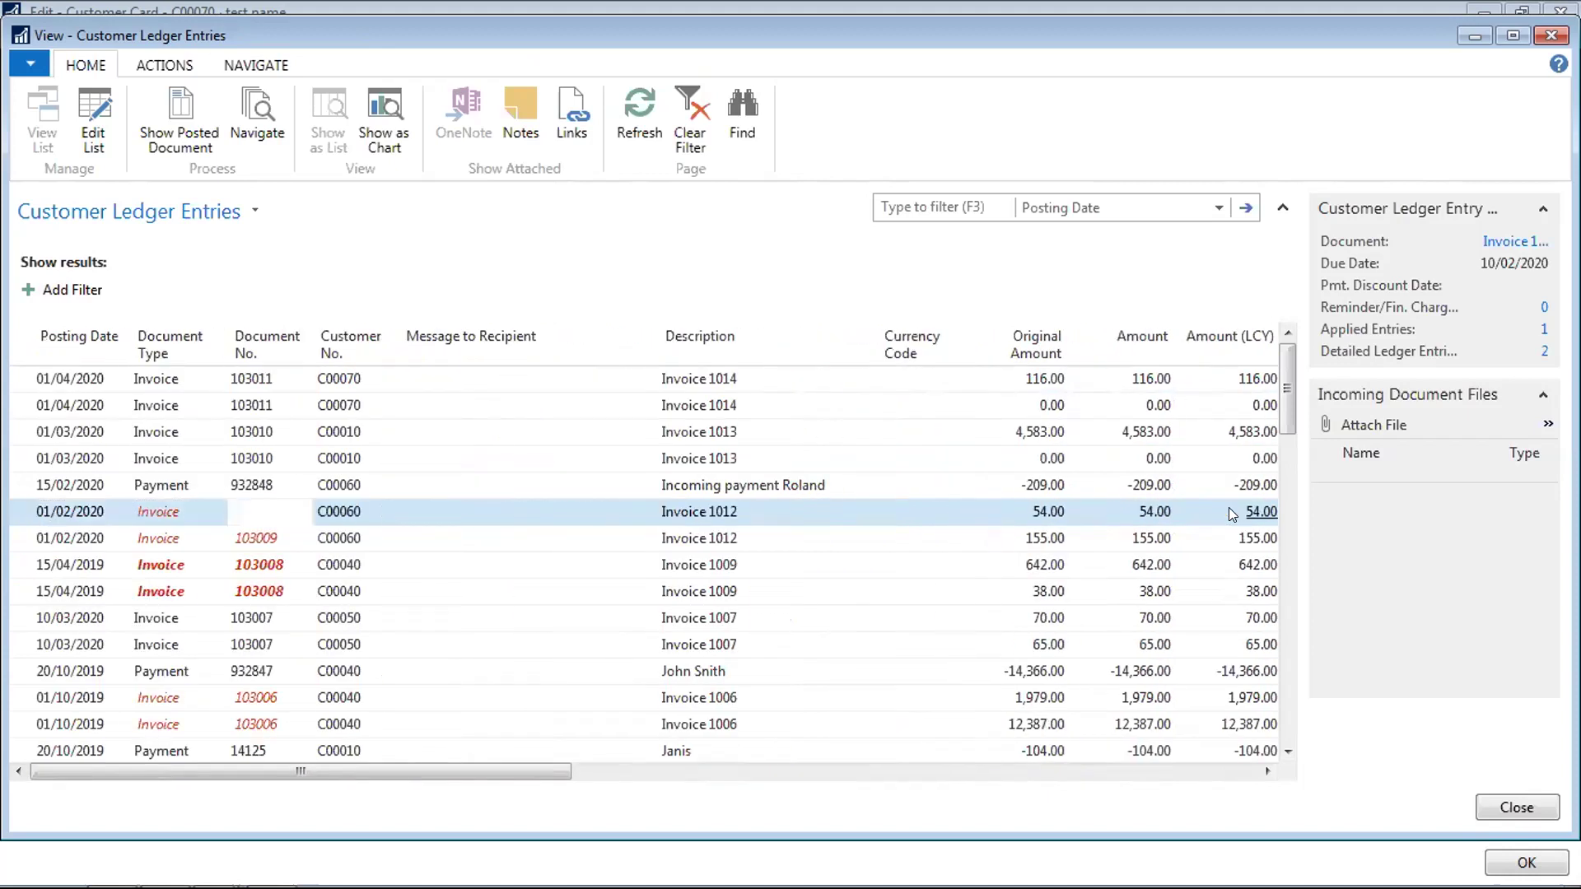
key("Up")
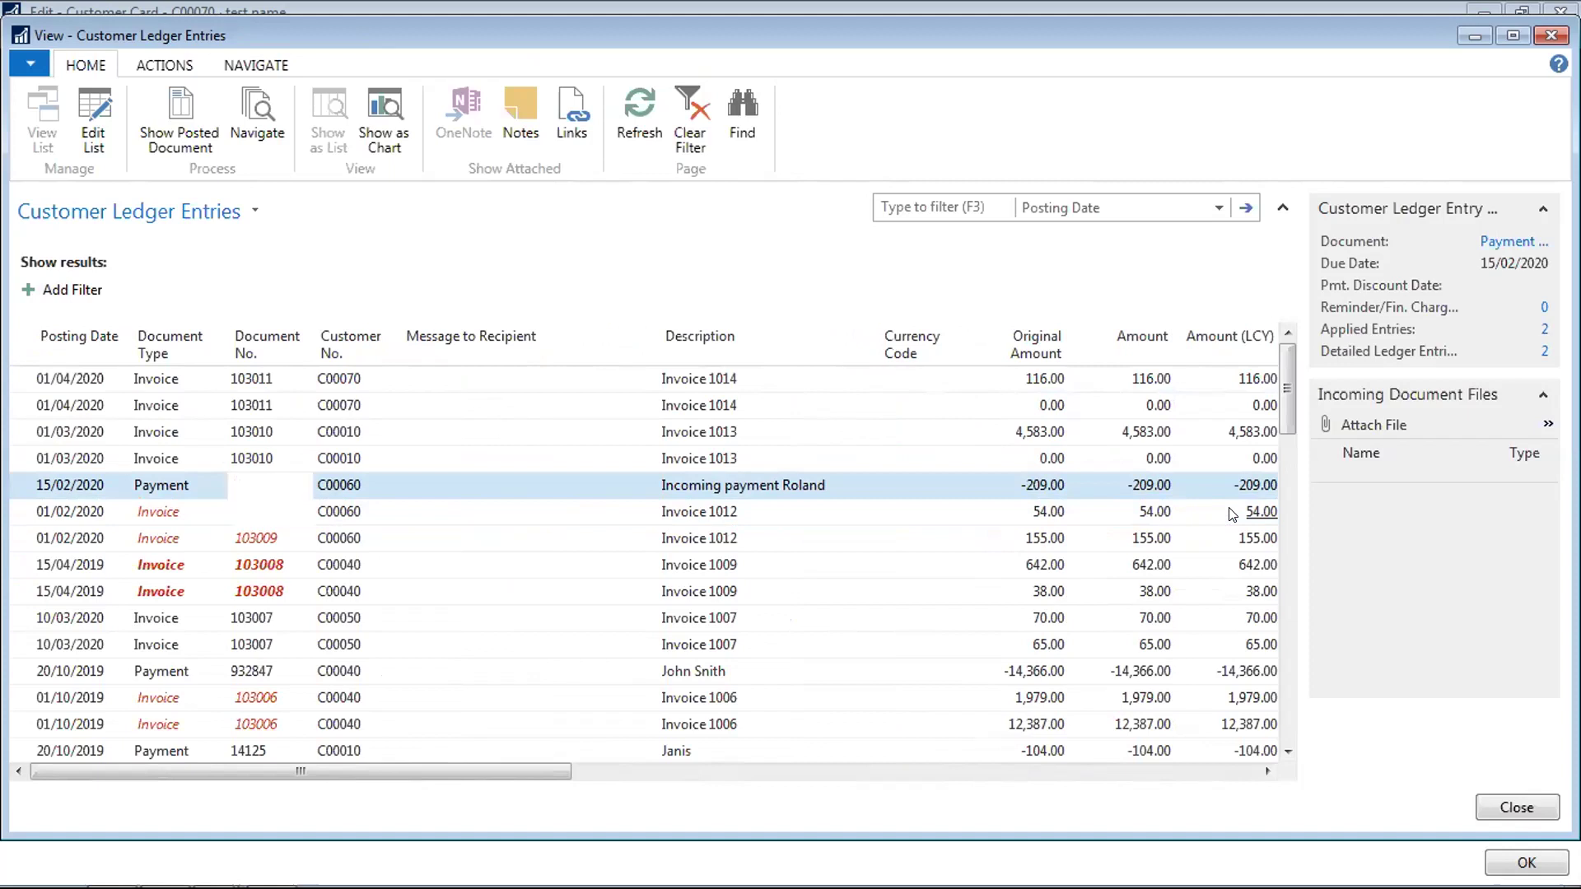
key("Down")
key("Down")
key("Down")
key("Down")
key("Escape")
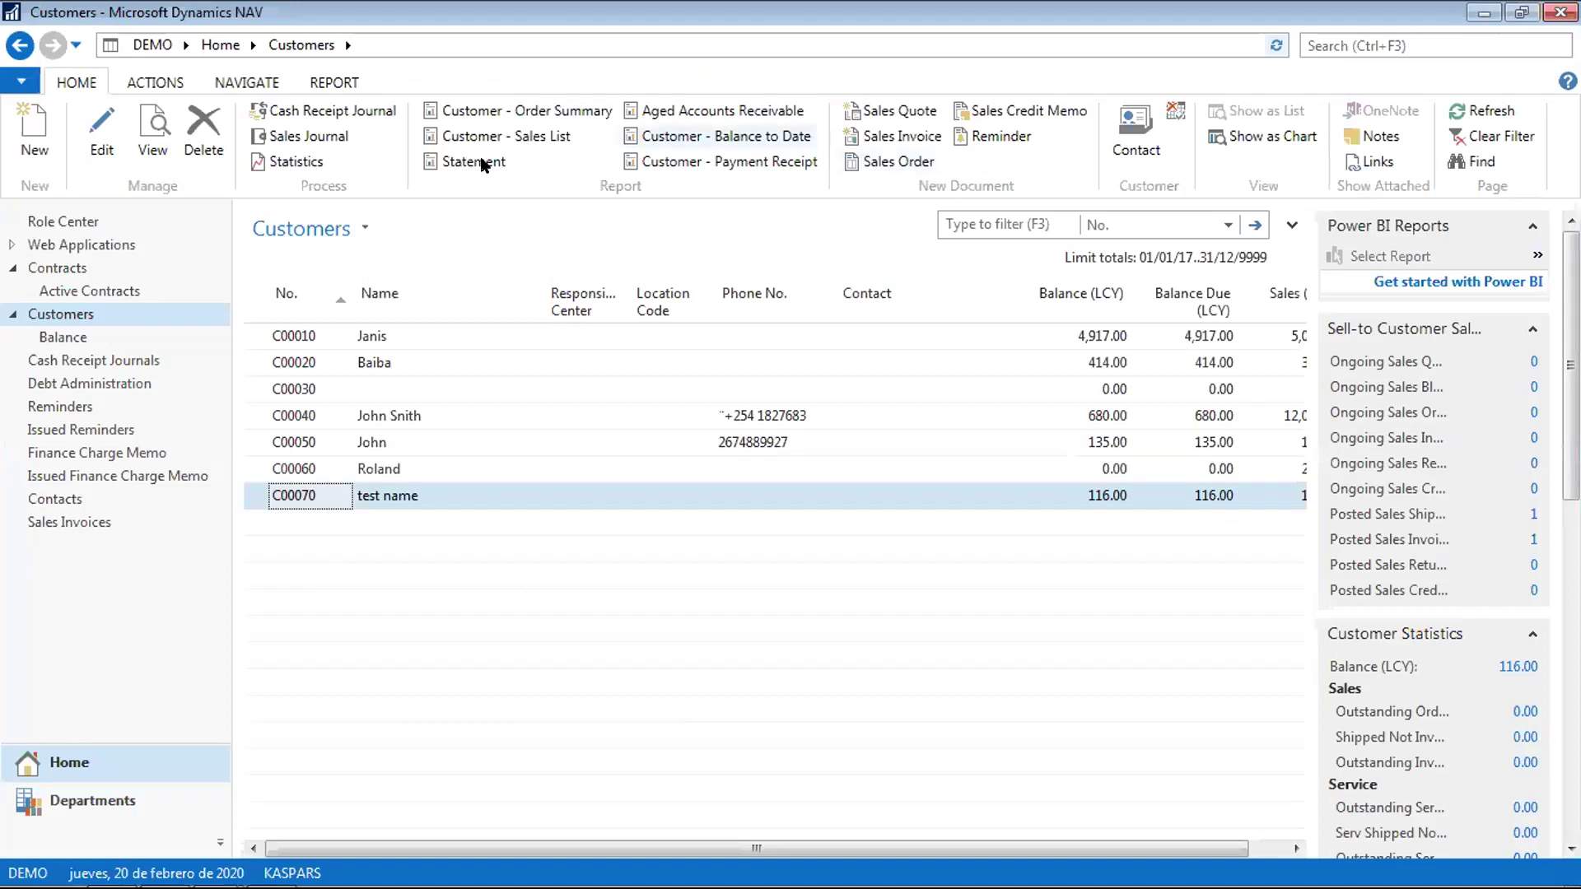
Open the sales invoice from the Sales Invoices list and compare its Principal and Interest lines
left_click(82, 522)
double_click(303, 339)
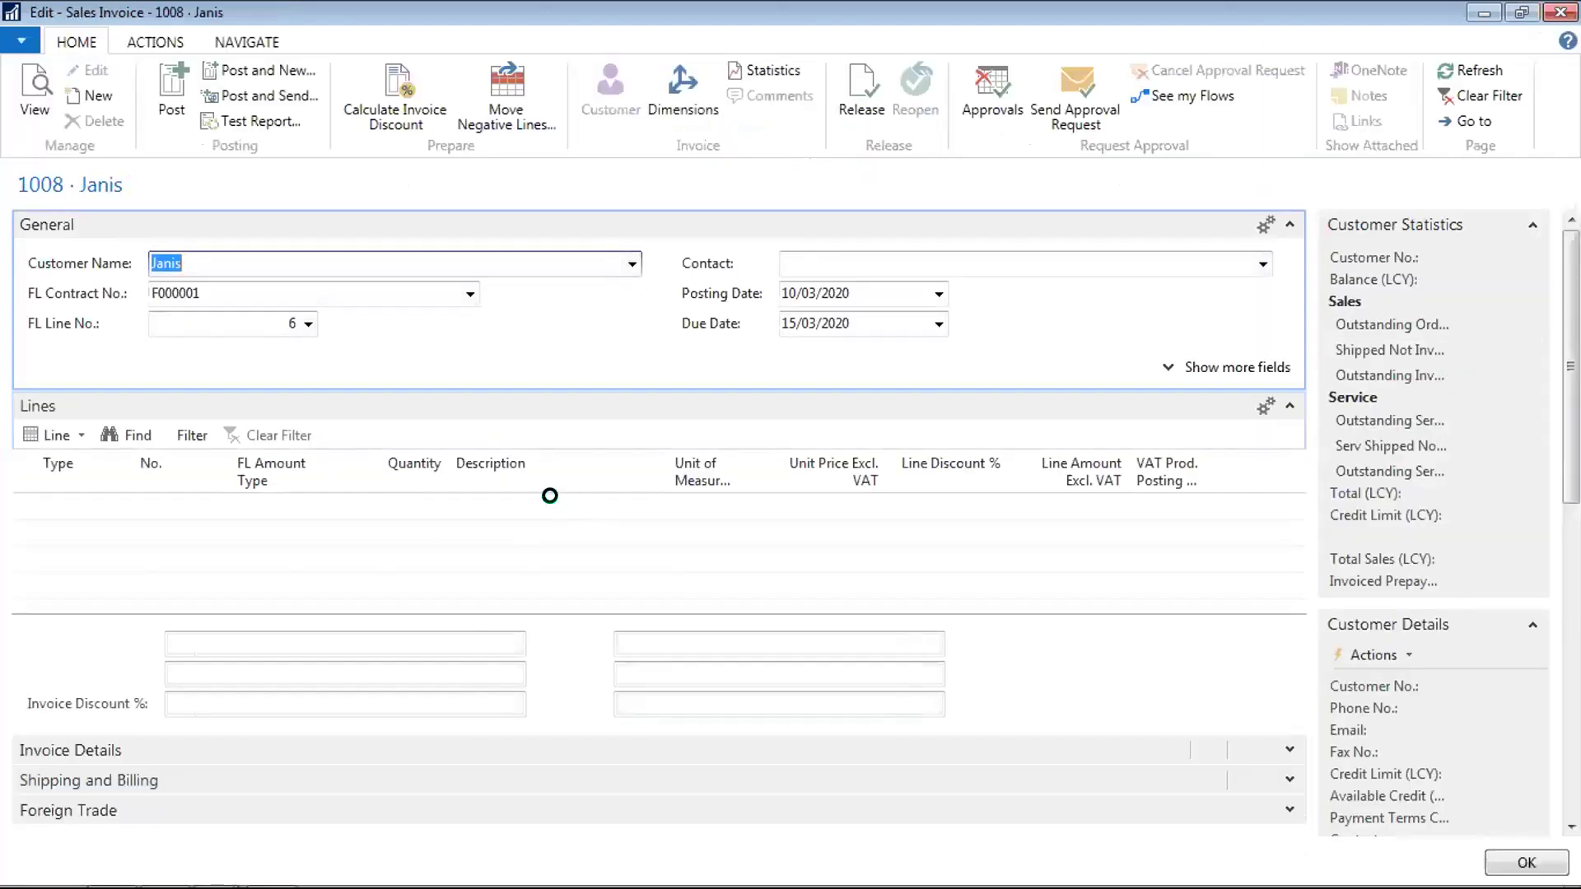
left_click(499, 504)
key("Down")
key("Up")
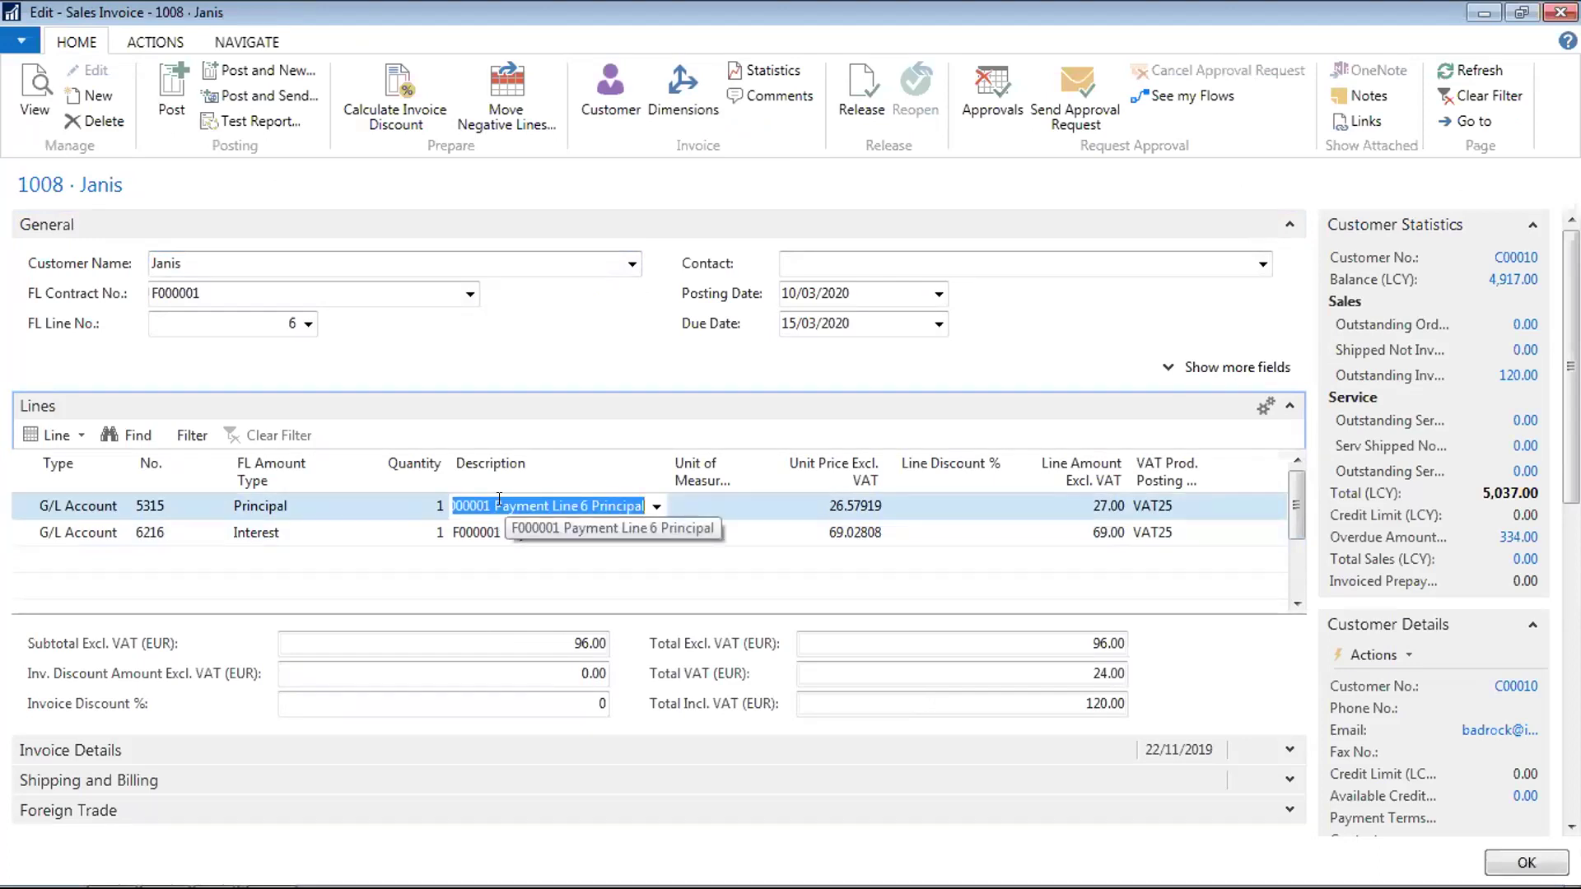
key("Down")
key("Up")
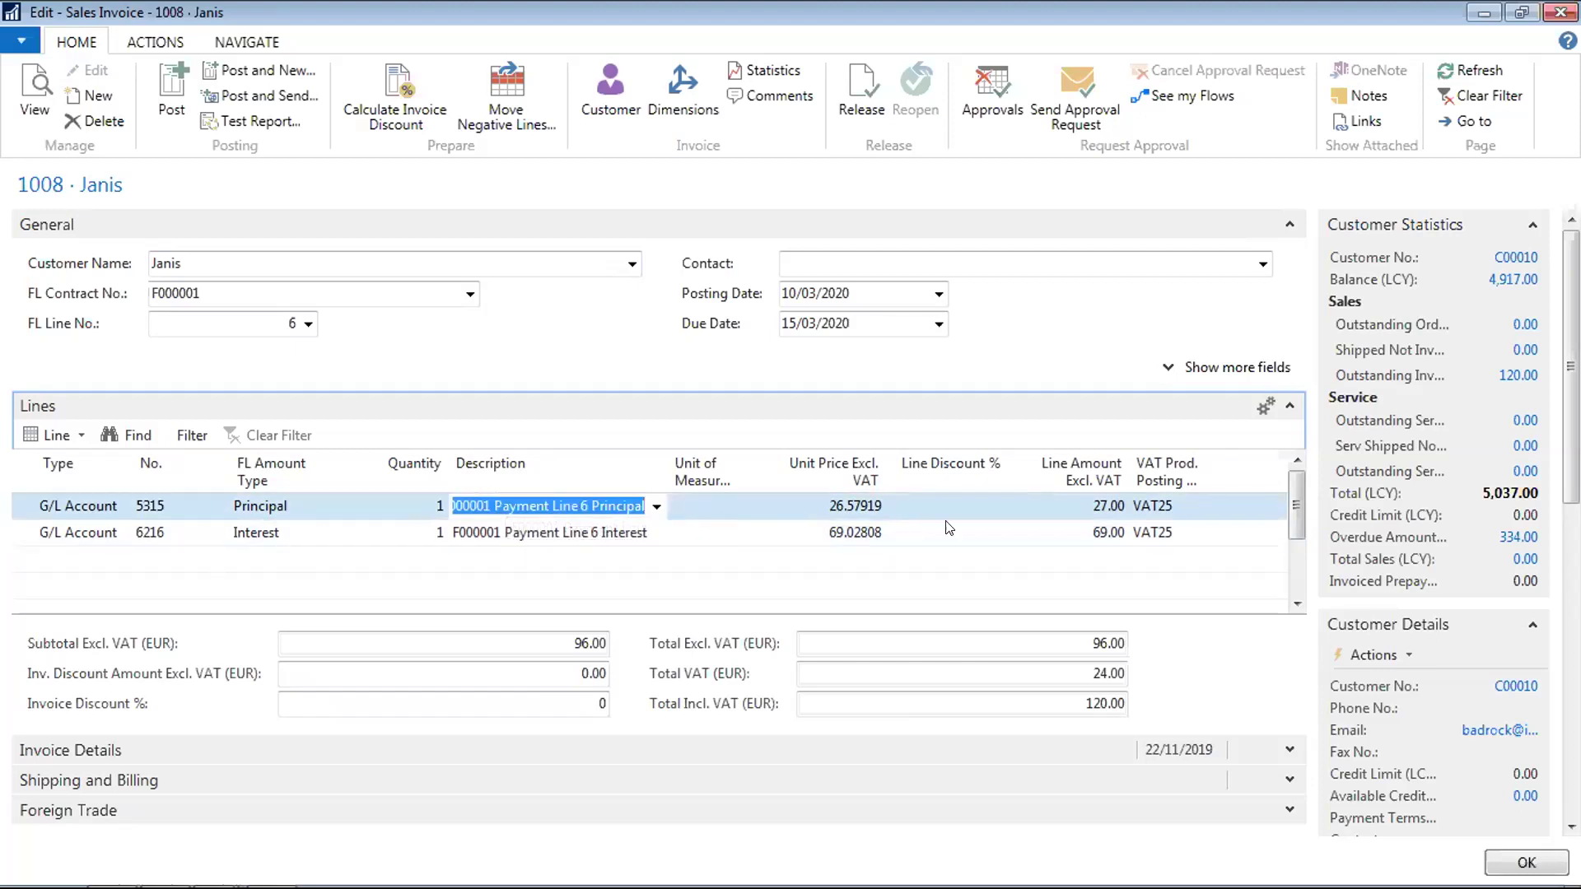
Check the lines' discount, VAT group, quantity and amount type, then close invoice 1008 unposted
left_click(990, 509)
key("Tab")
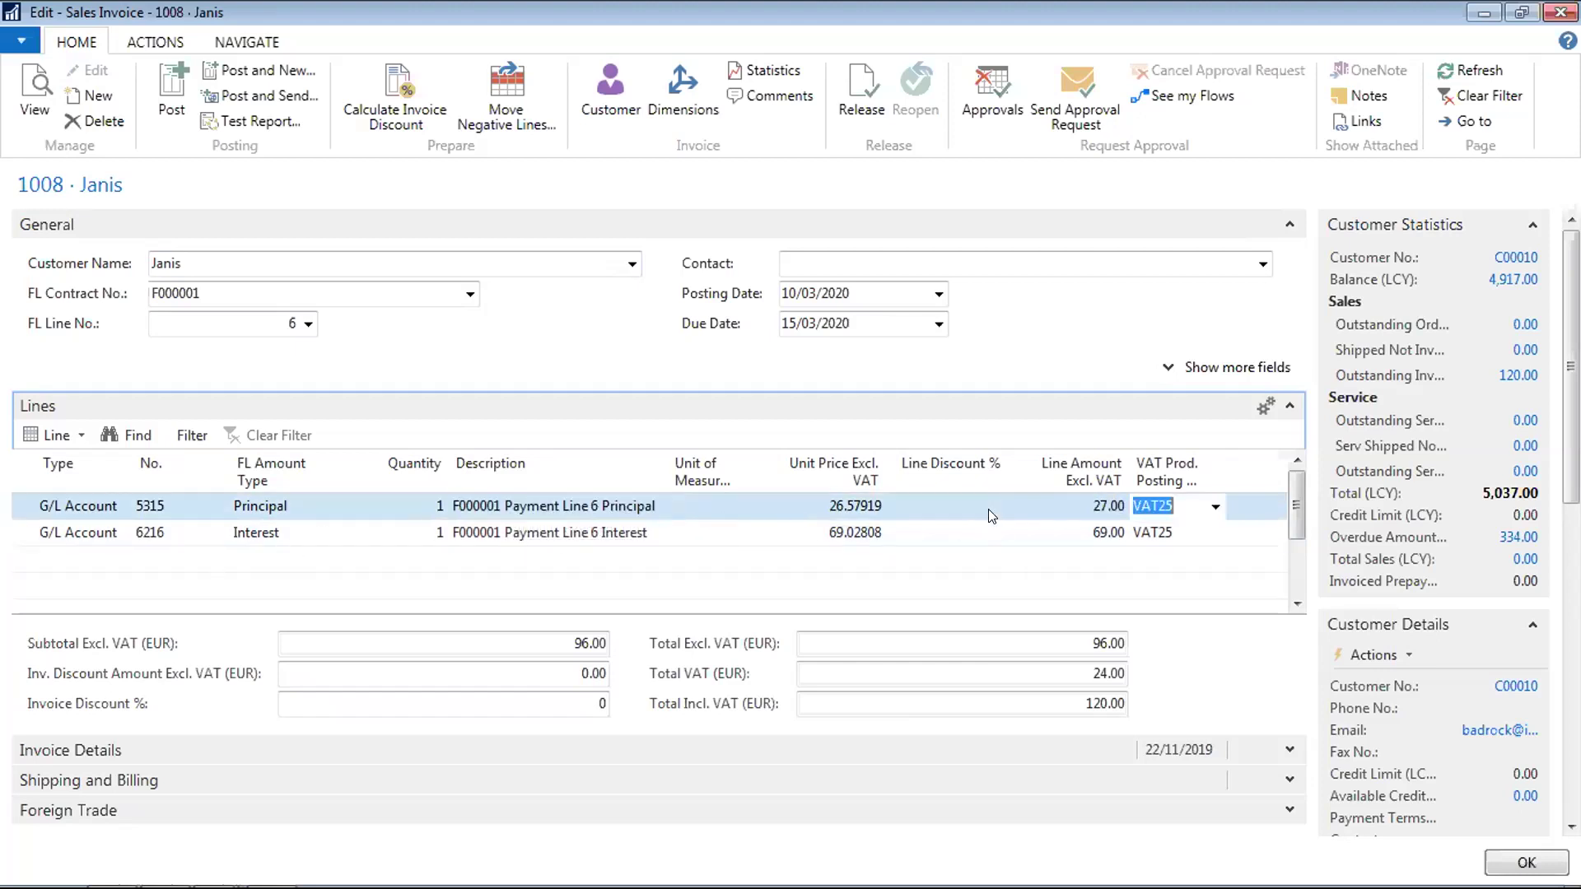
key("shift+Tab")
key("shift+Tab")
key("shift+Tab")
key("shift+Tab")
key("shift+Tab")
key("shift+Tab")
key("Down")
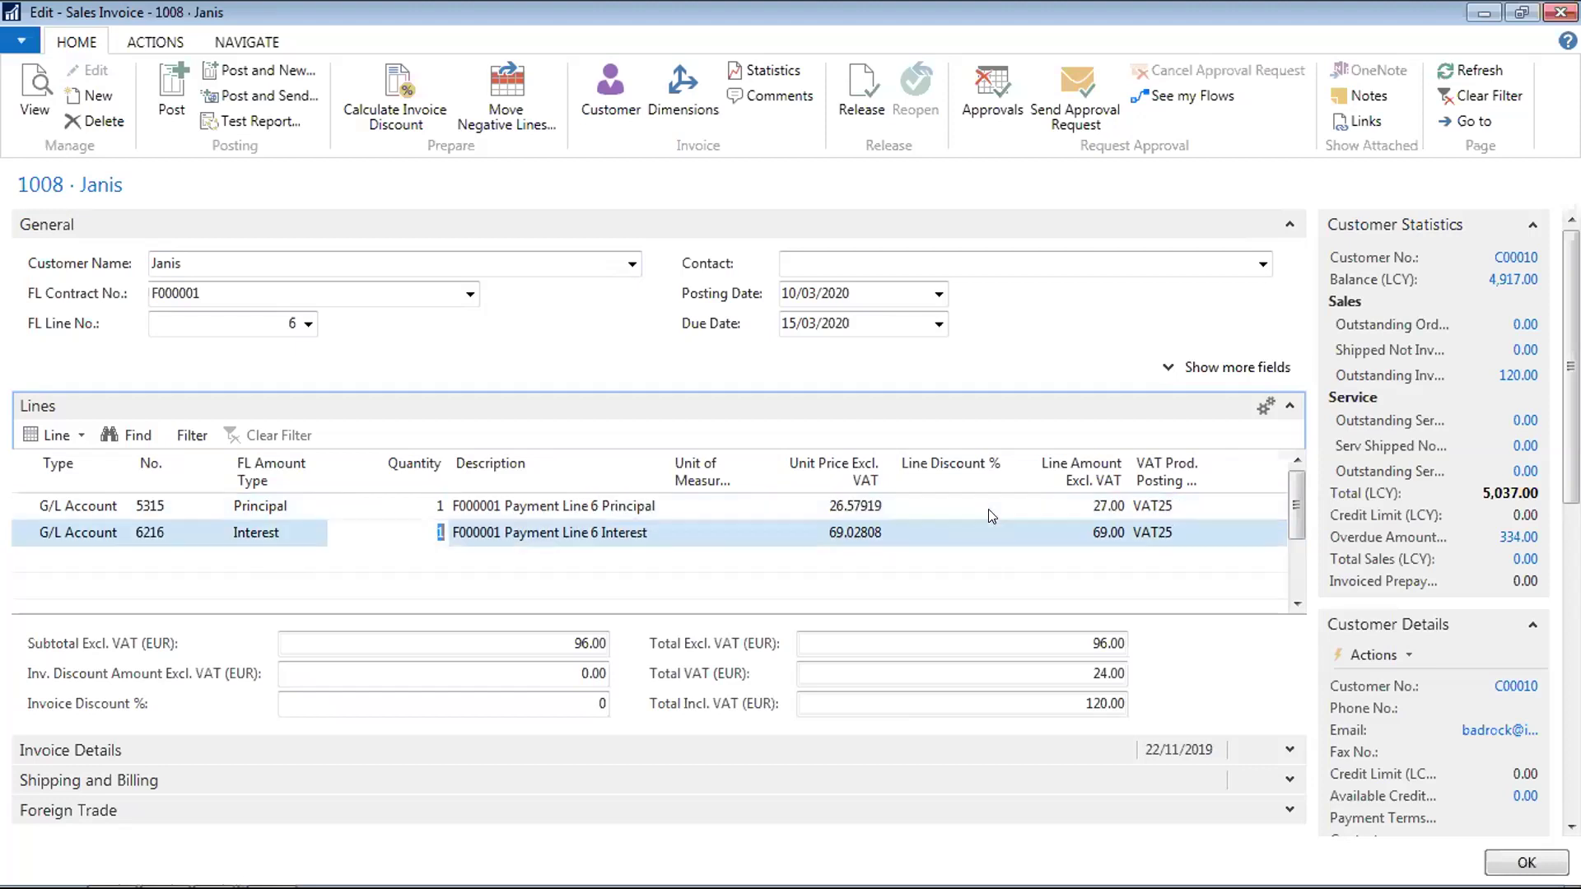
key("Up")
key("shift+Tab")
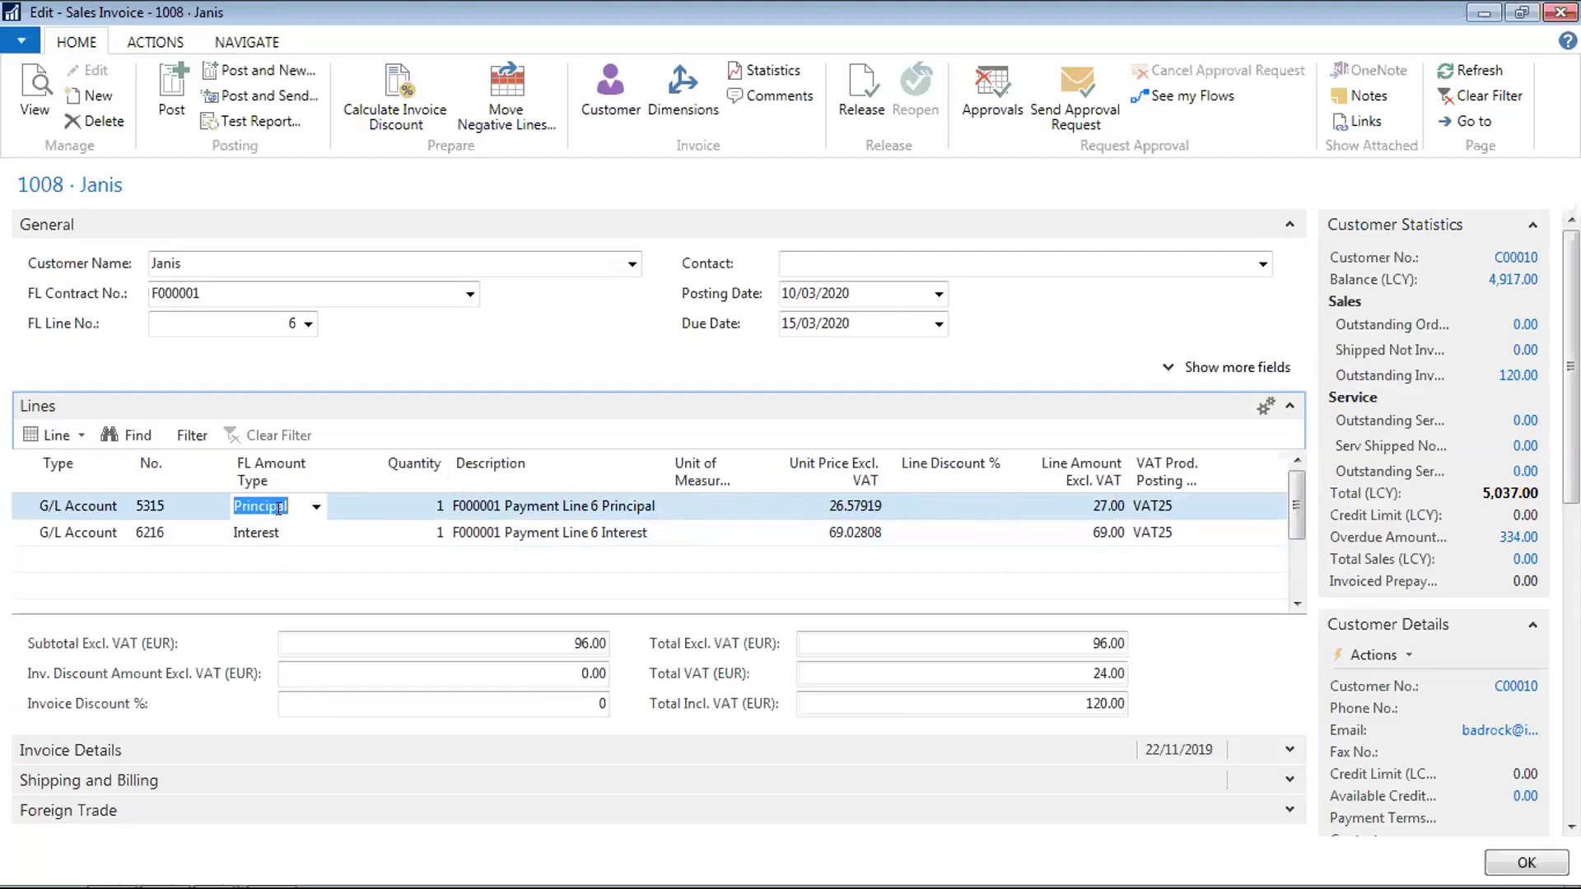
key("Down")
key("Up")
key("Down")
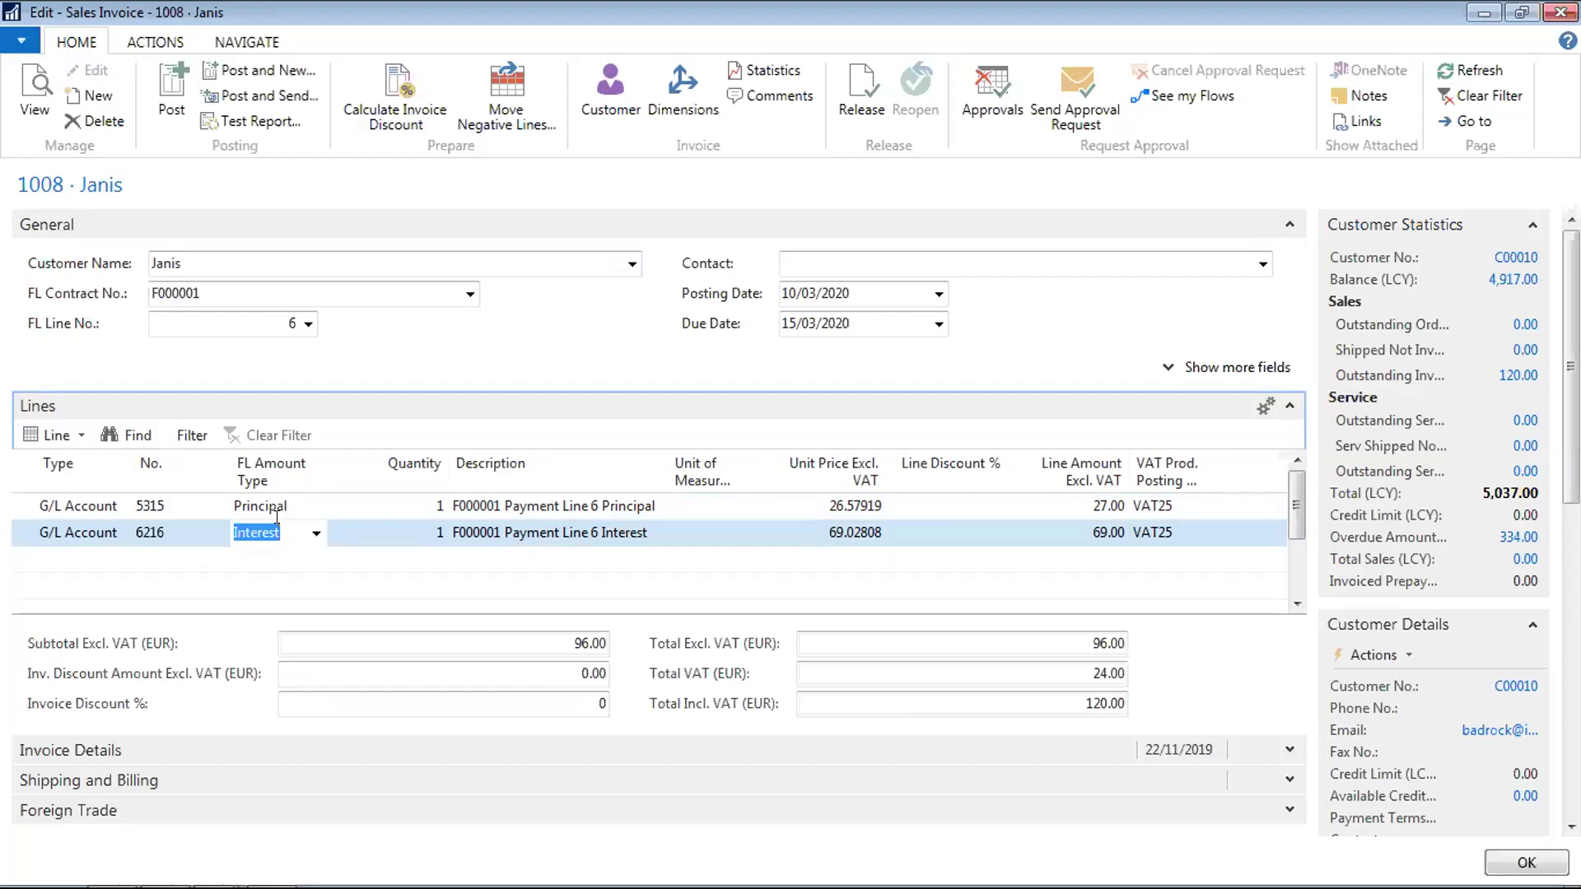
key("Escape")
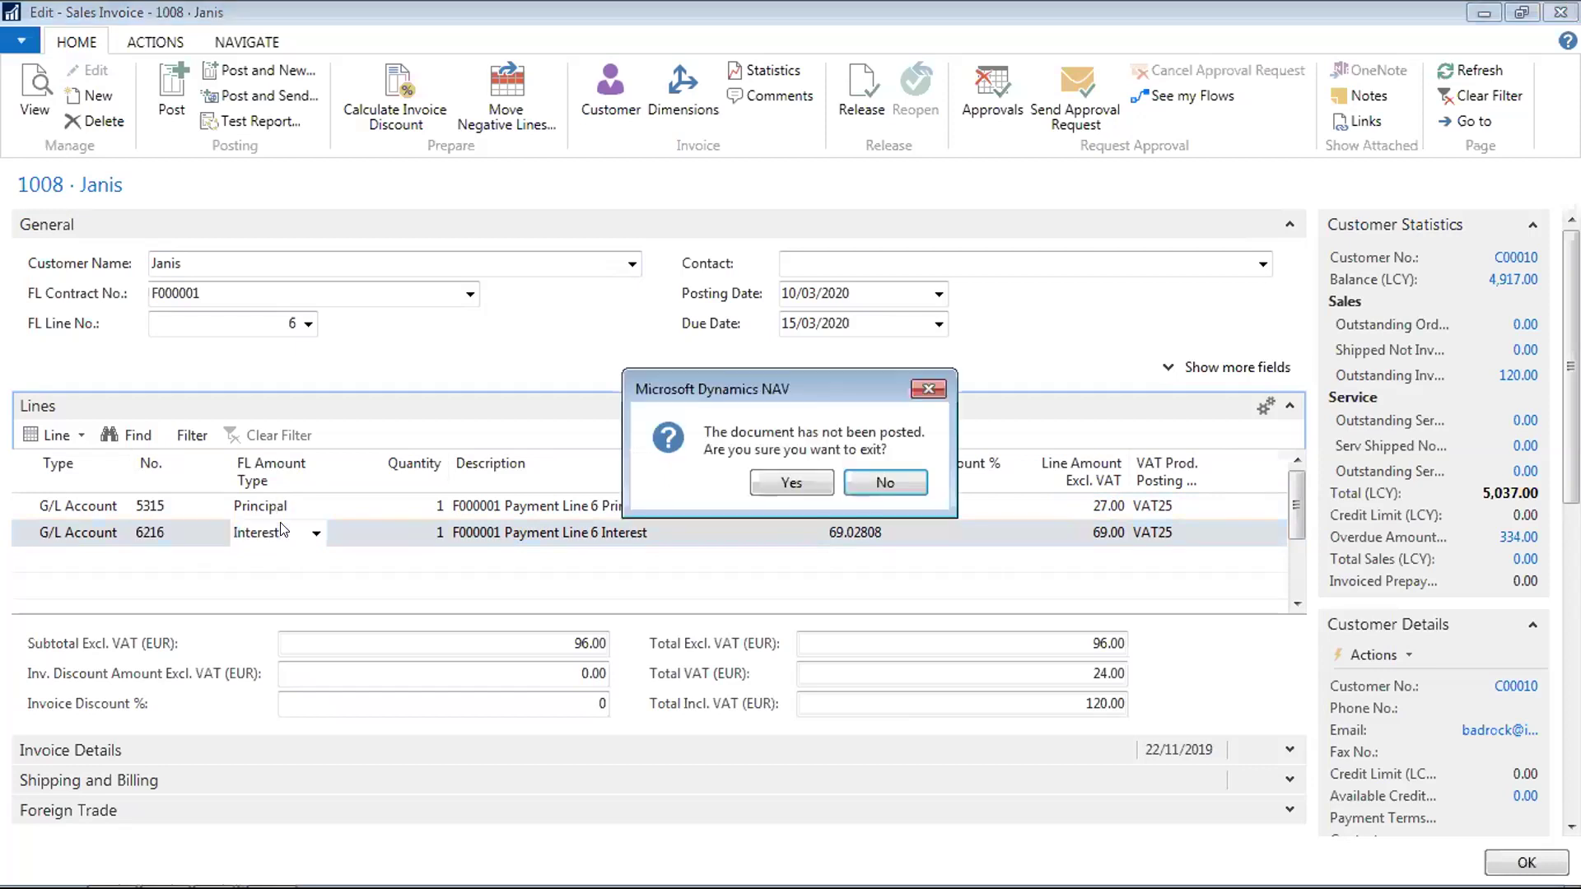
left_click(797, 483)
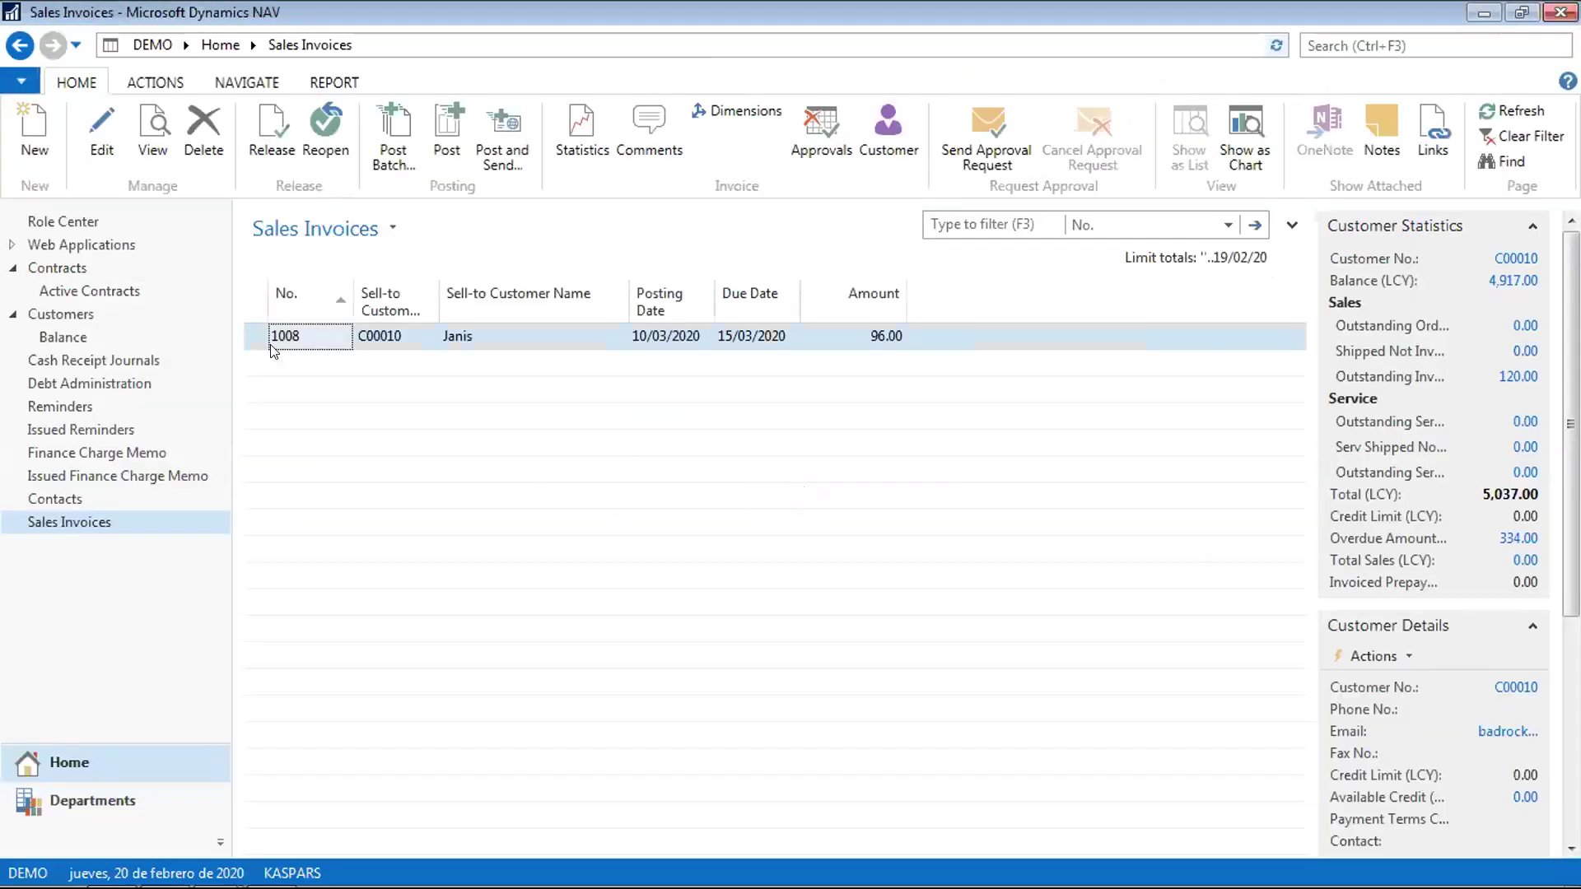
left_click(102, 799)
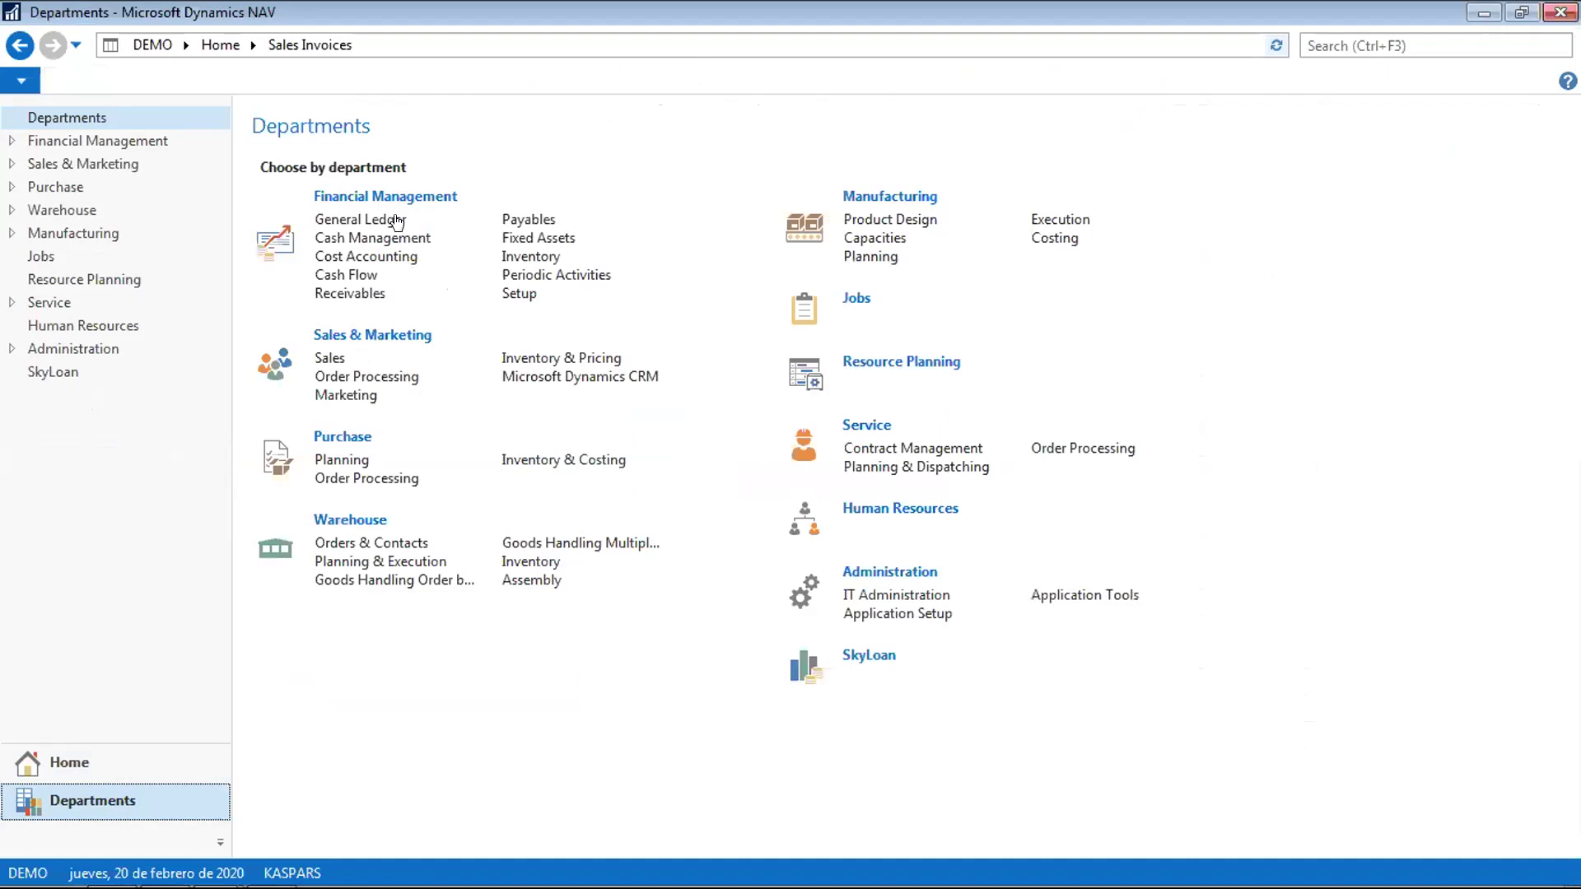
left_click(395, 220)
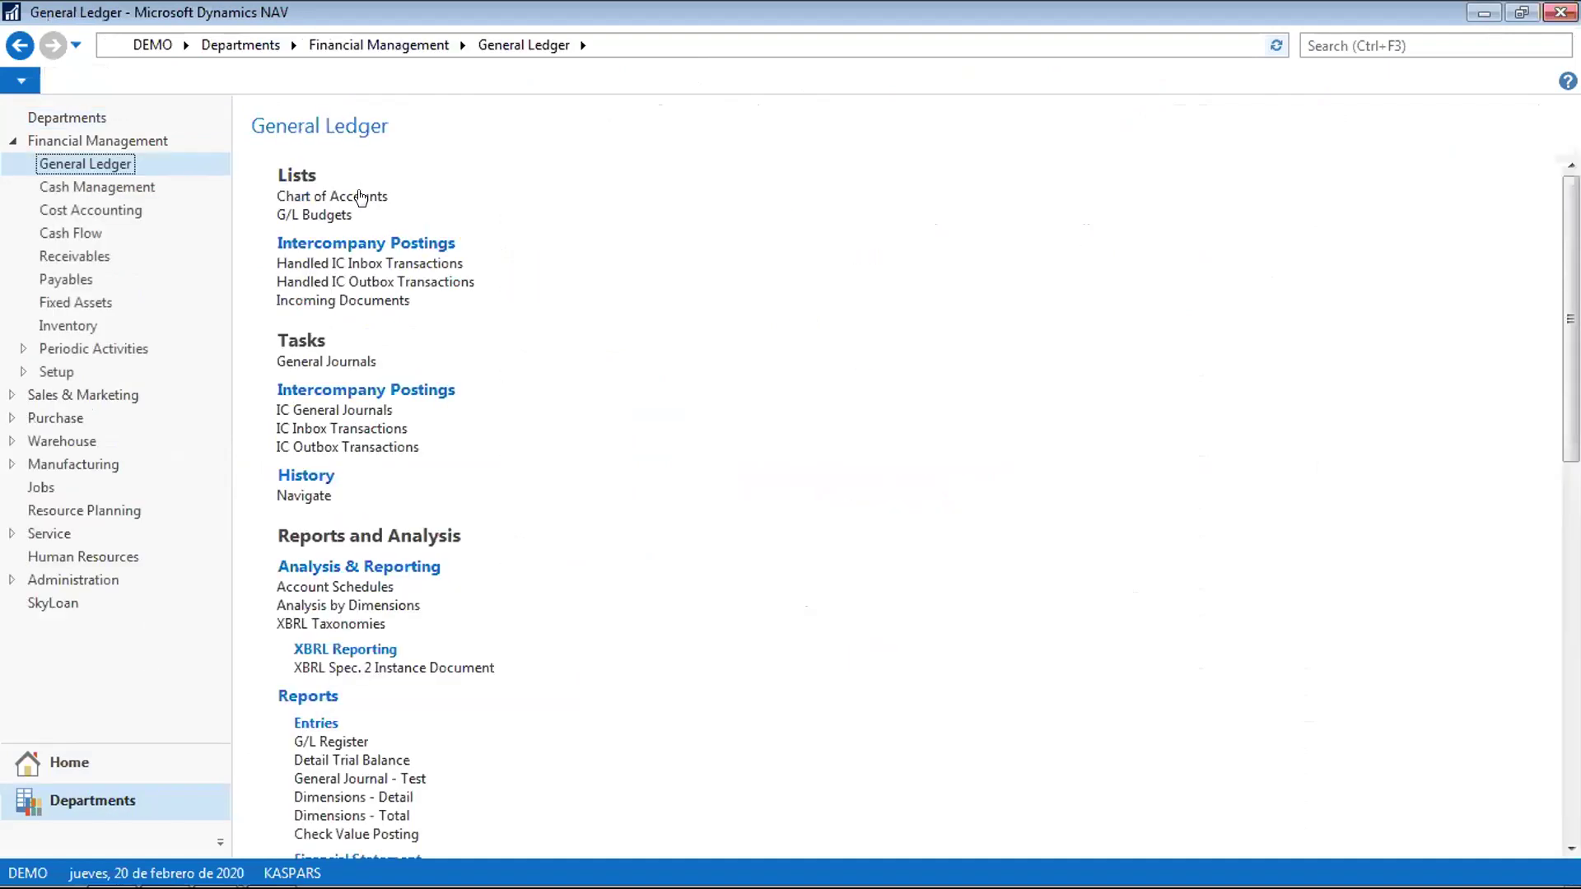
left_click(360, 197)
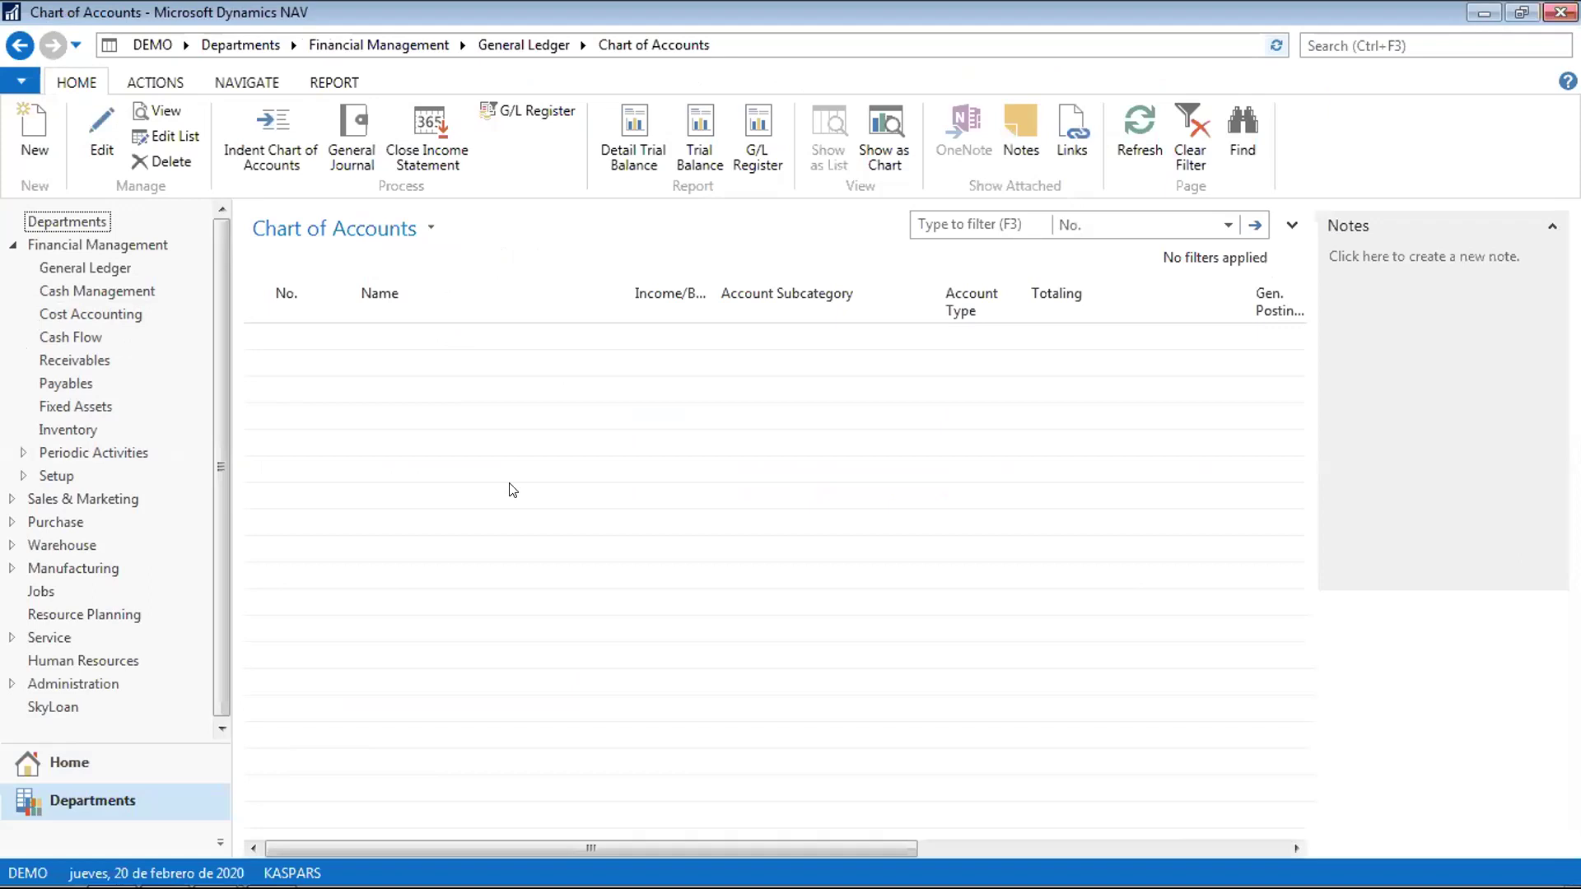
left_click(492, 544)
key("Down")
key("Down")
key("Down")
key("Down")
key("Right")
key("Right")
key("Right")
key("Right")
key("Right")
key("Right")
key("Right")
key("Right")
key("Right")
key("Right")
key("Right")
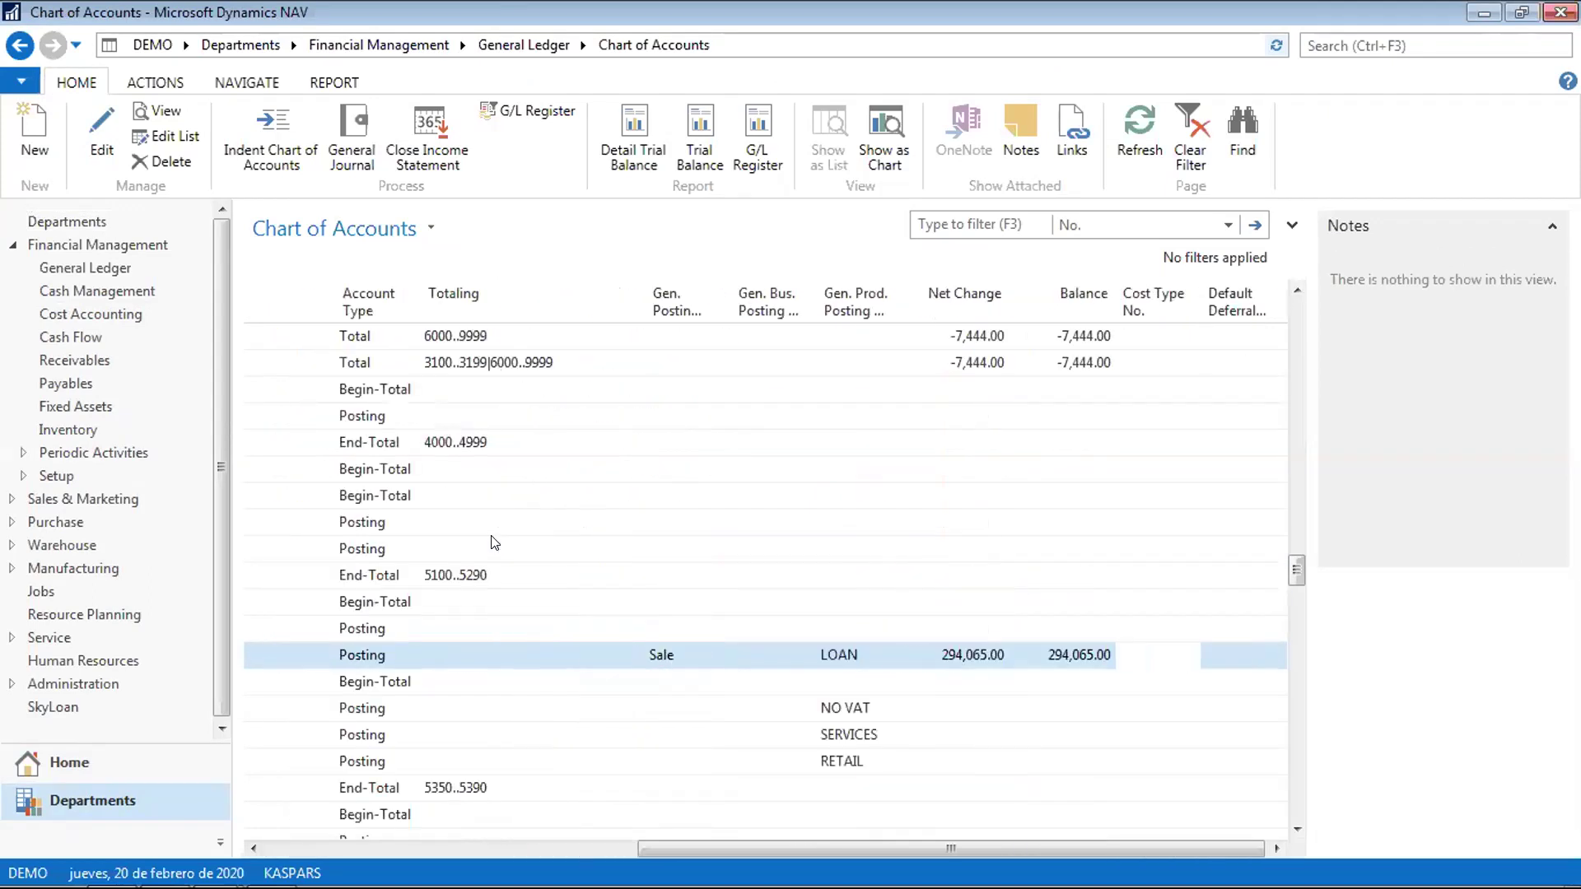
key("Up")
key("Up")
key("Up")
key("Up")
key("Down")
key("Down")
key("Down")
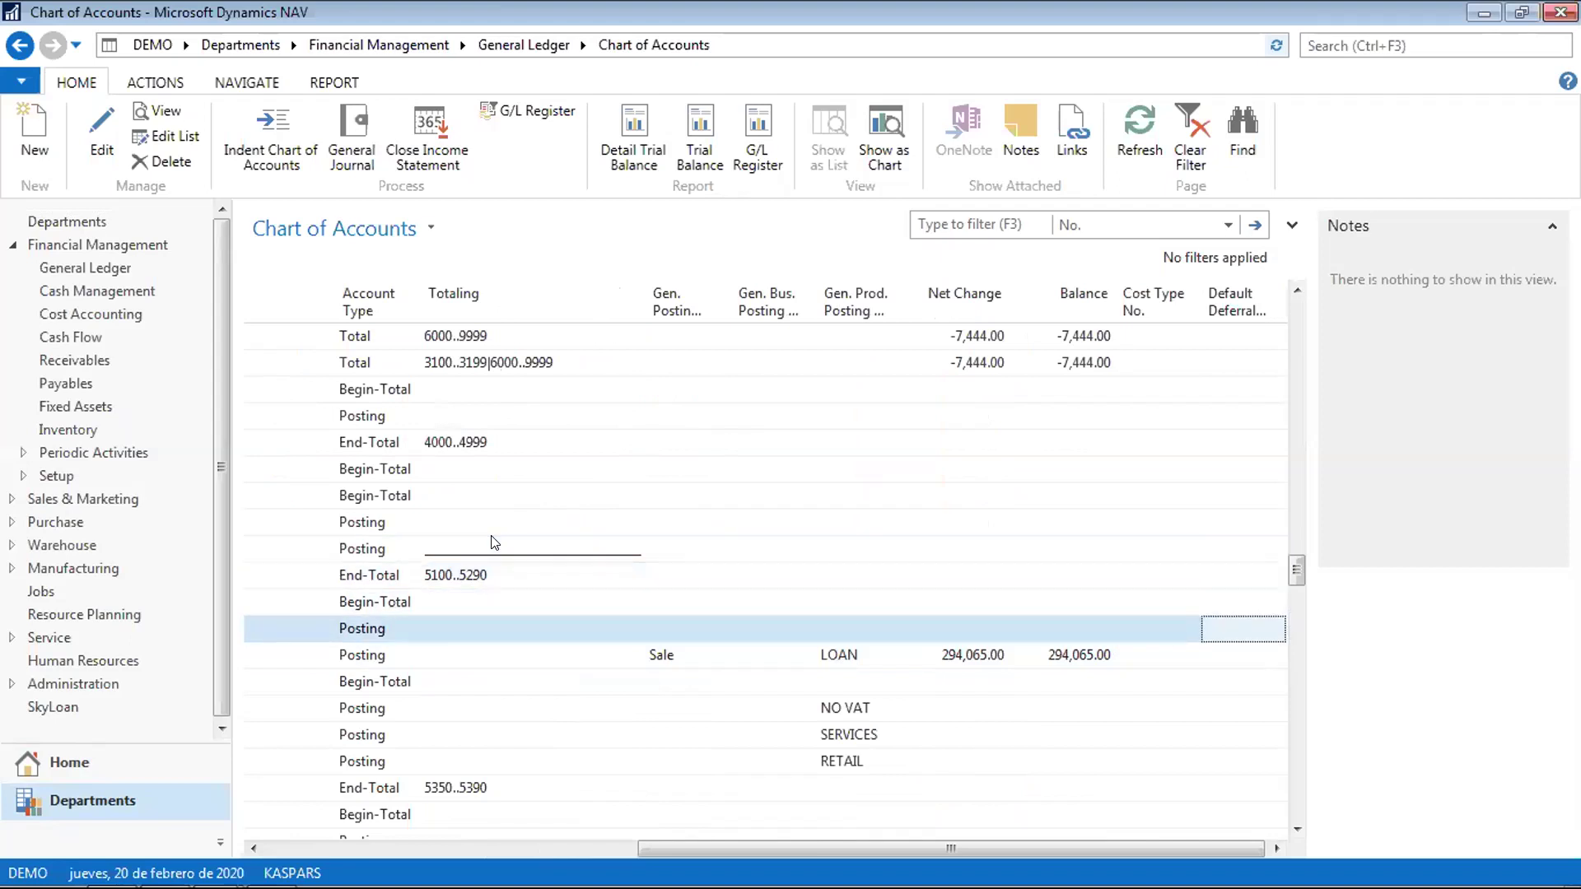
key("Down")
key("Left")
key("Left")
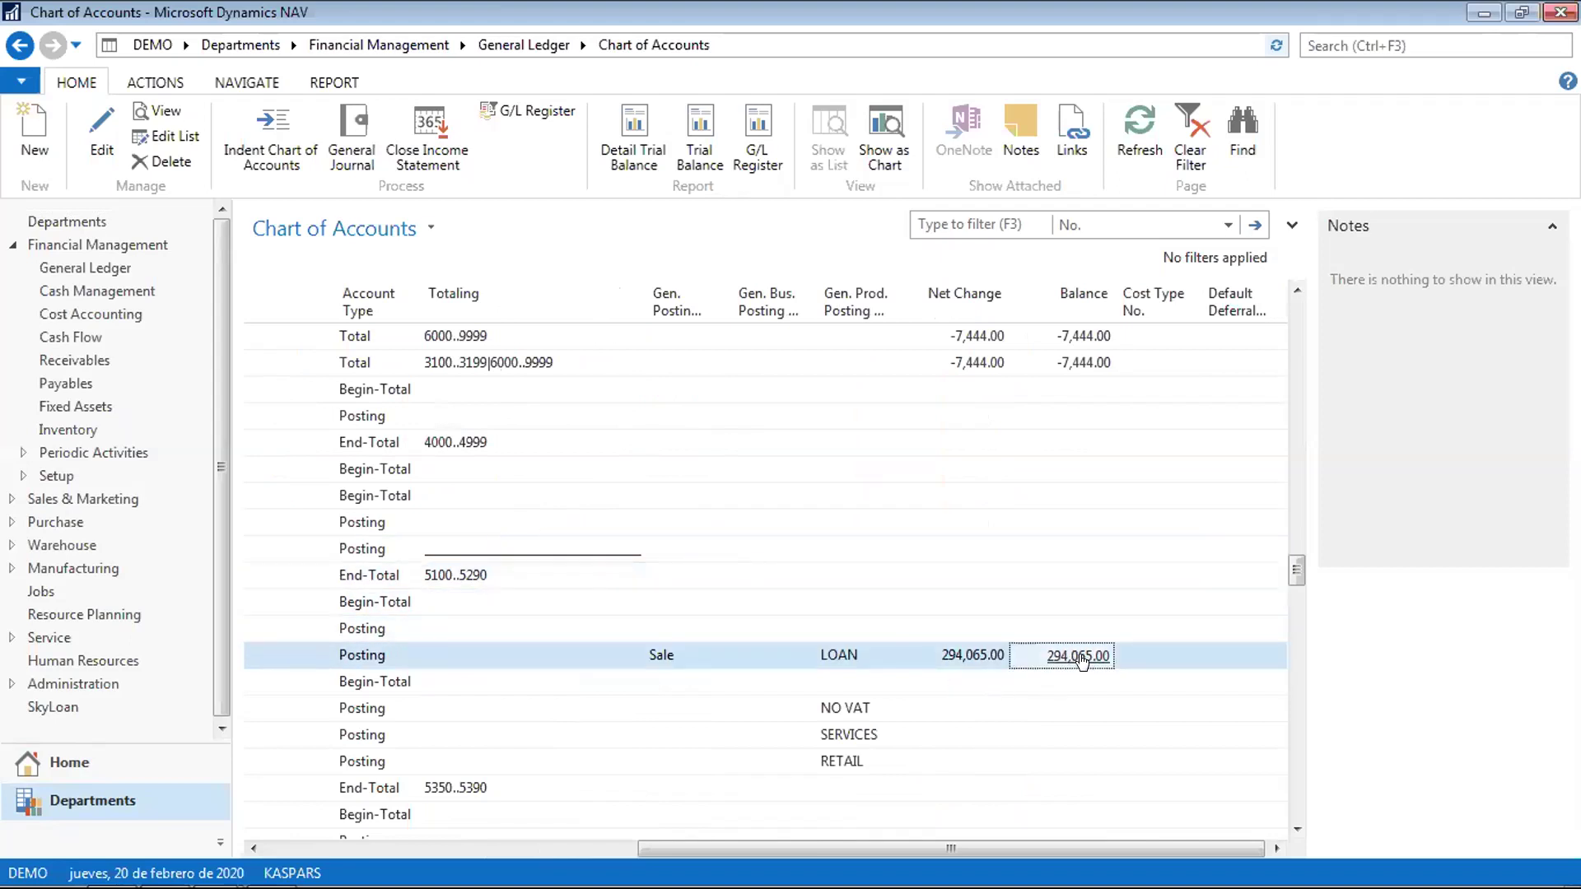
left_click(1079, 657)
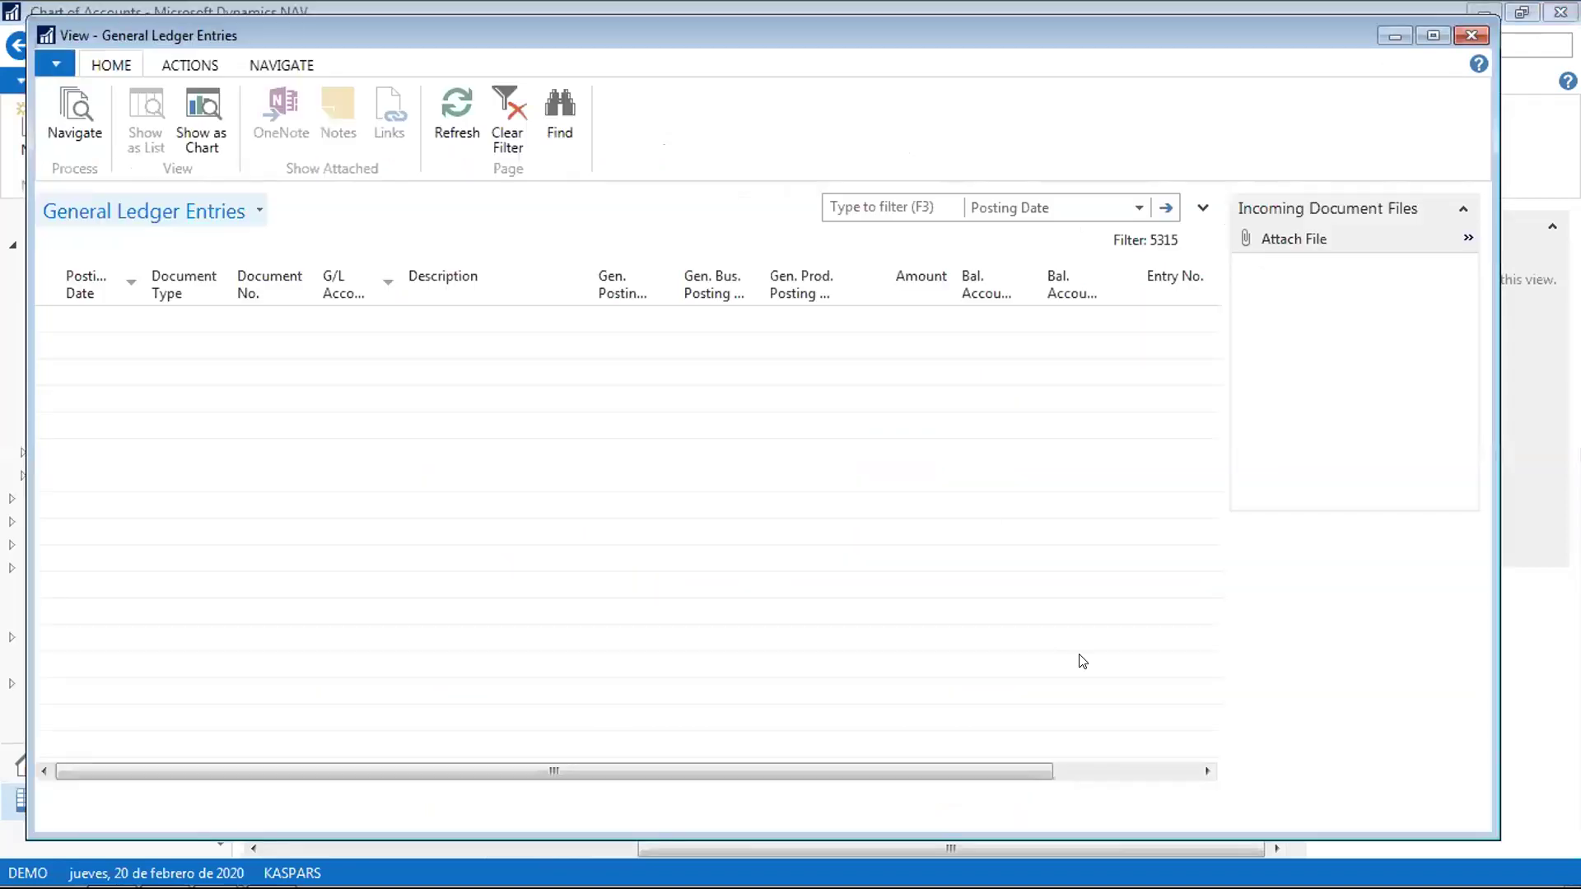
key("Right")
key("Right")
key("Right")
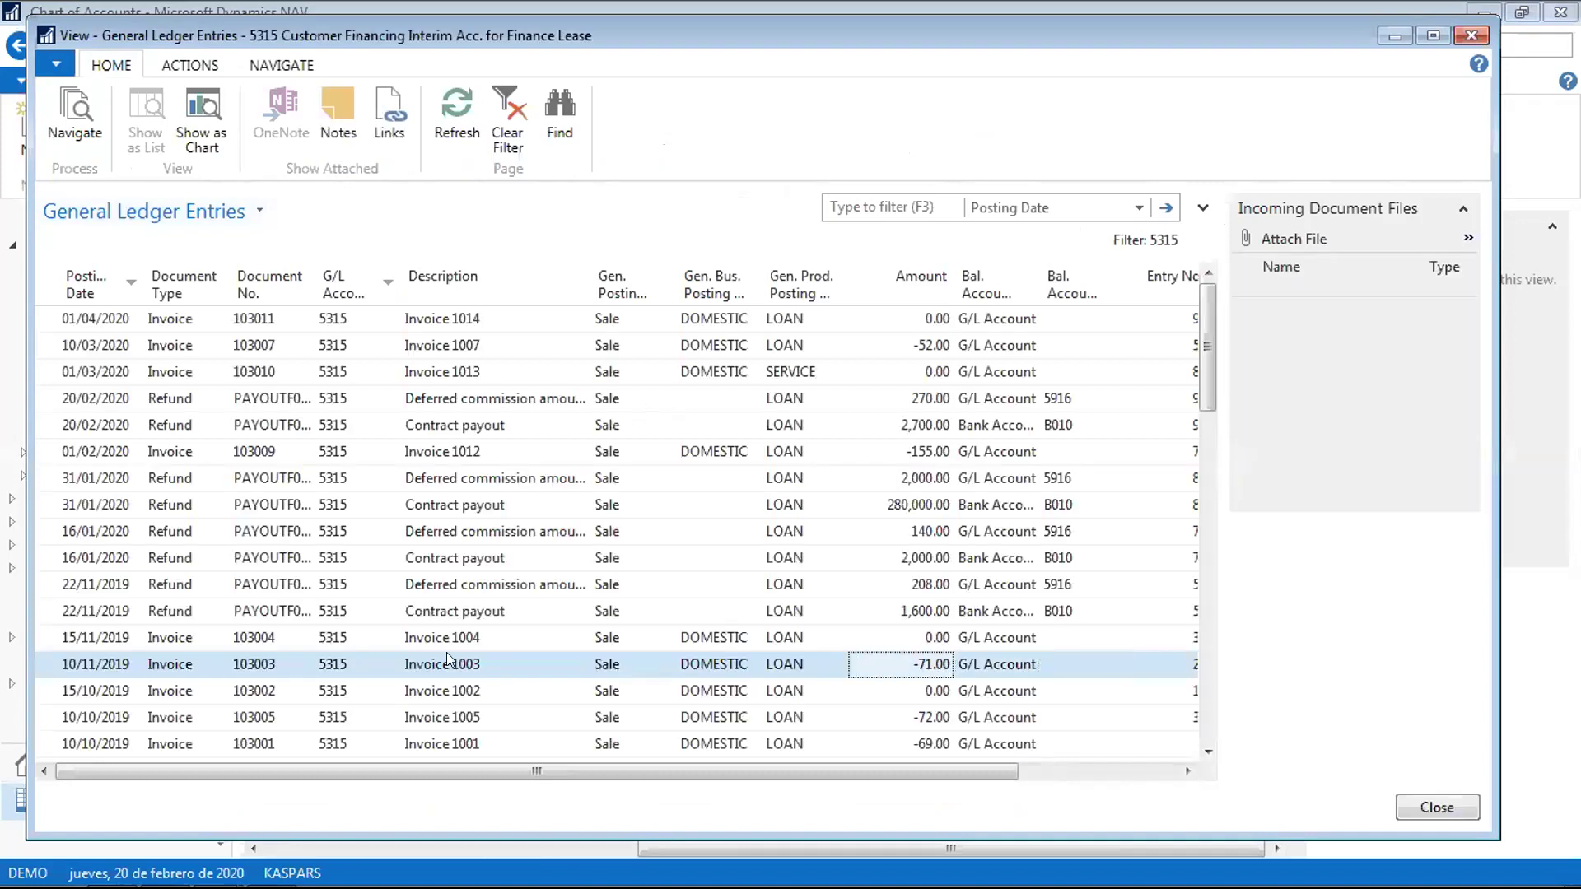
key("Left")
key("Left")
key("Left")
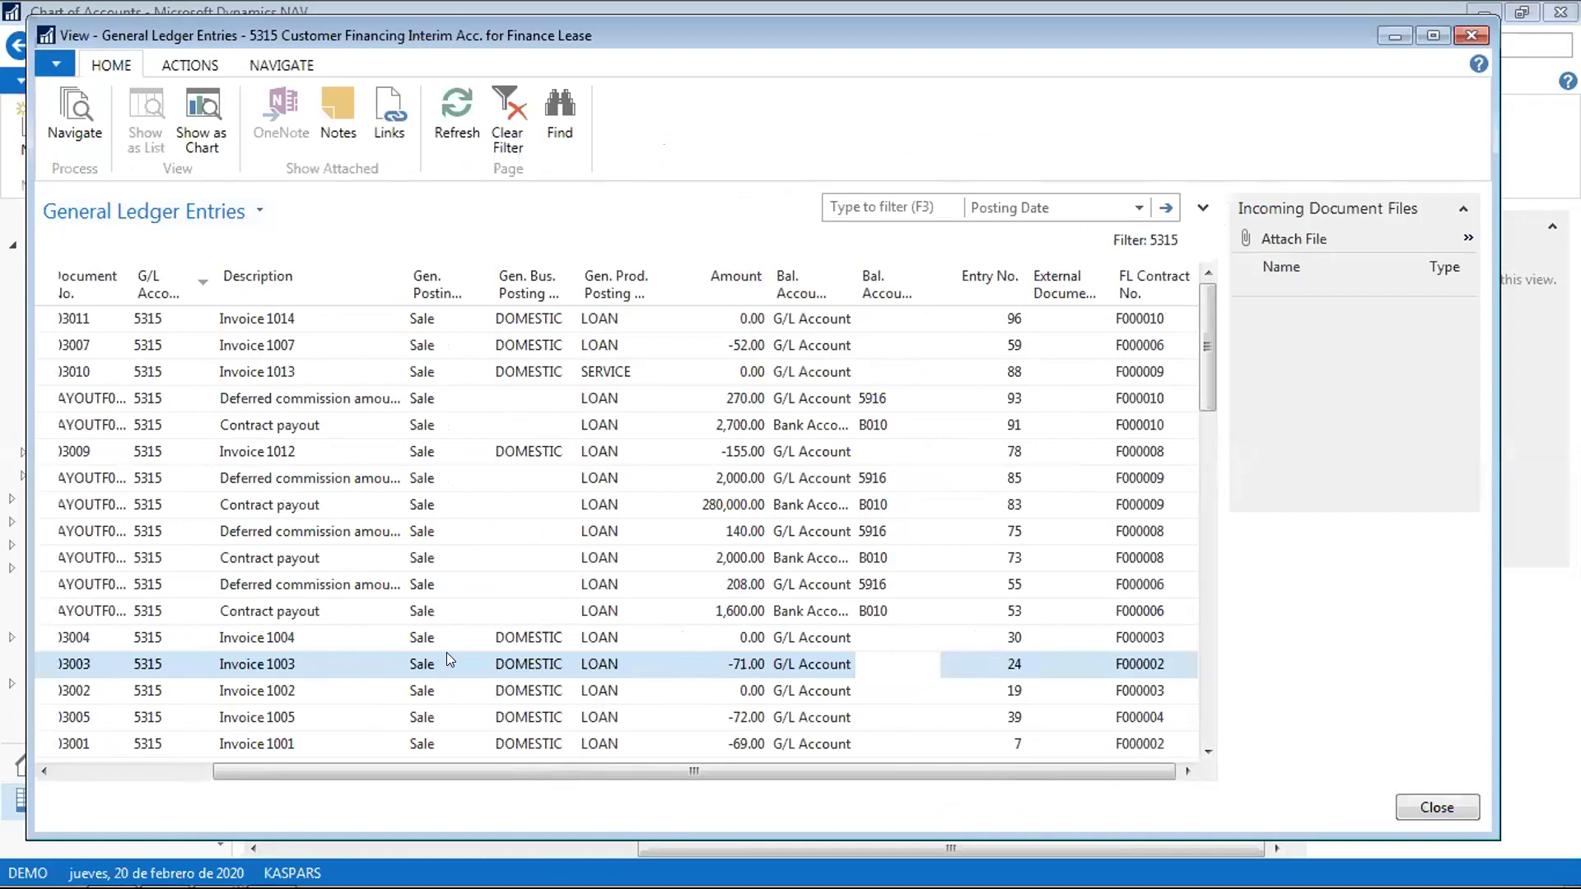
key("Up")
key("Up")
key("Up")
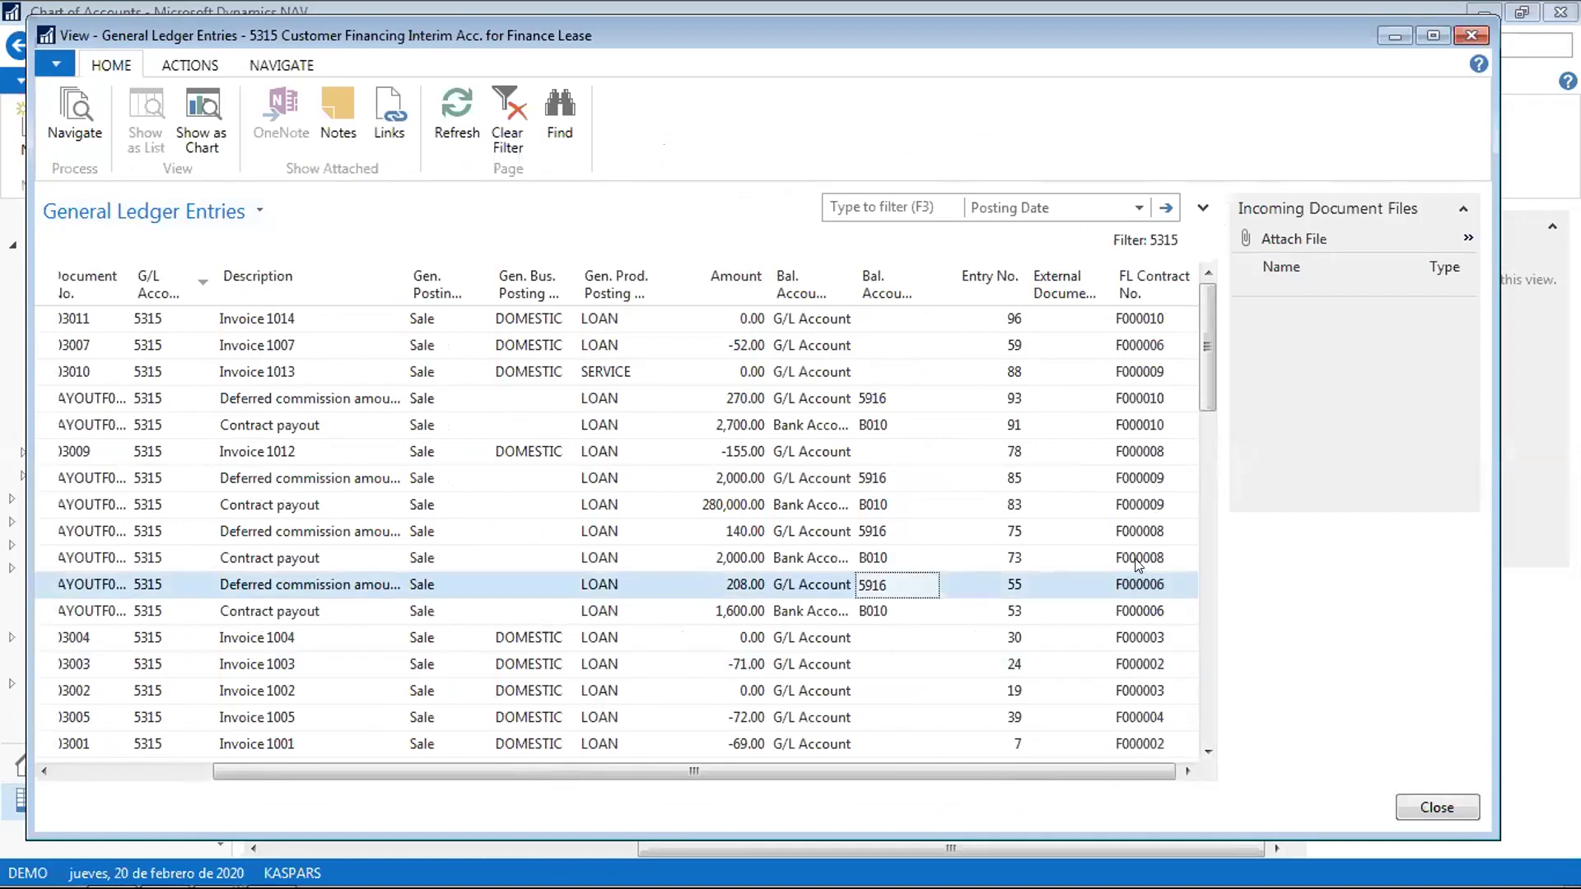
left_click(1135, 559)
key("Left")
key("Left")
key("Home")
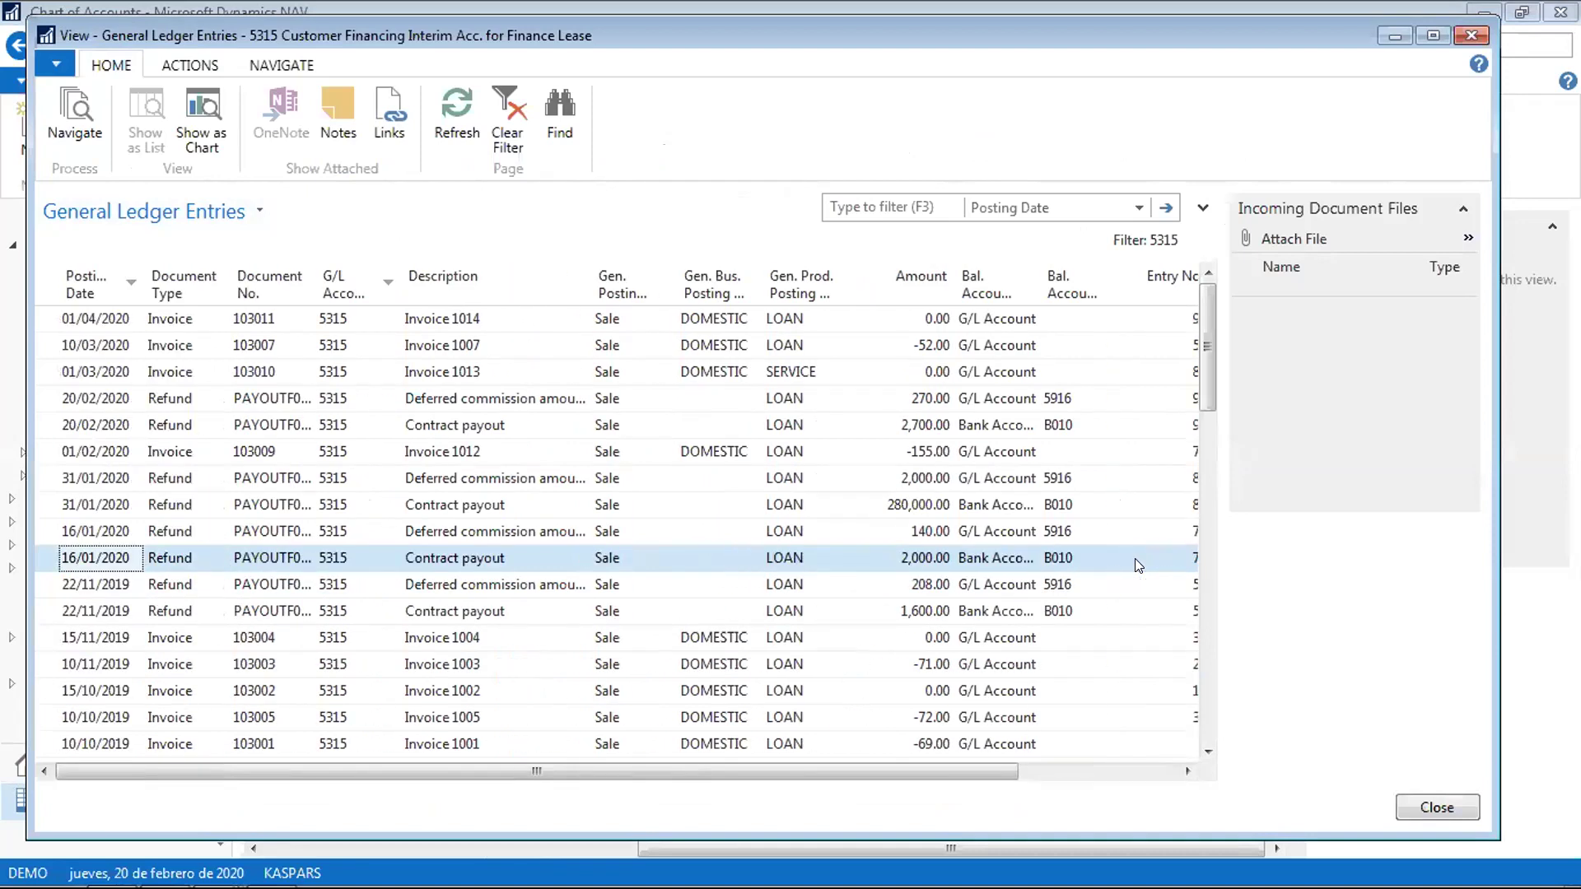
key("Escape")
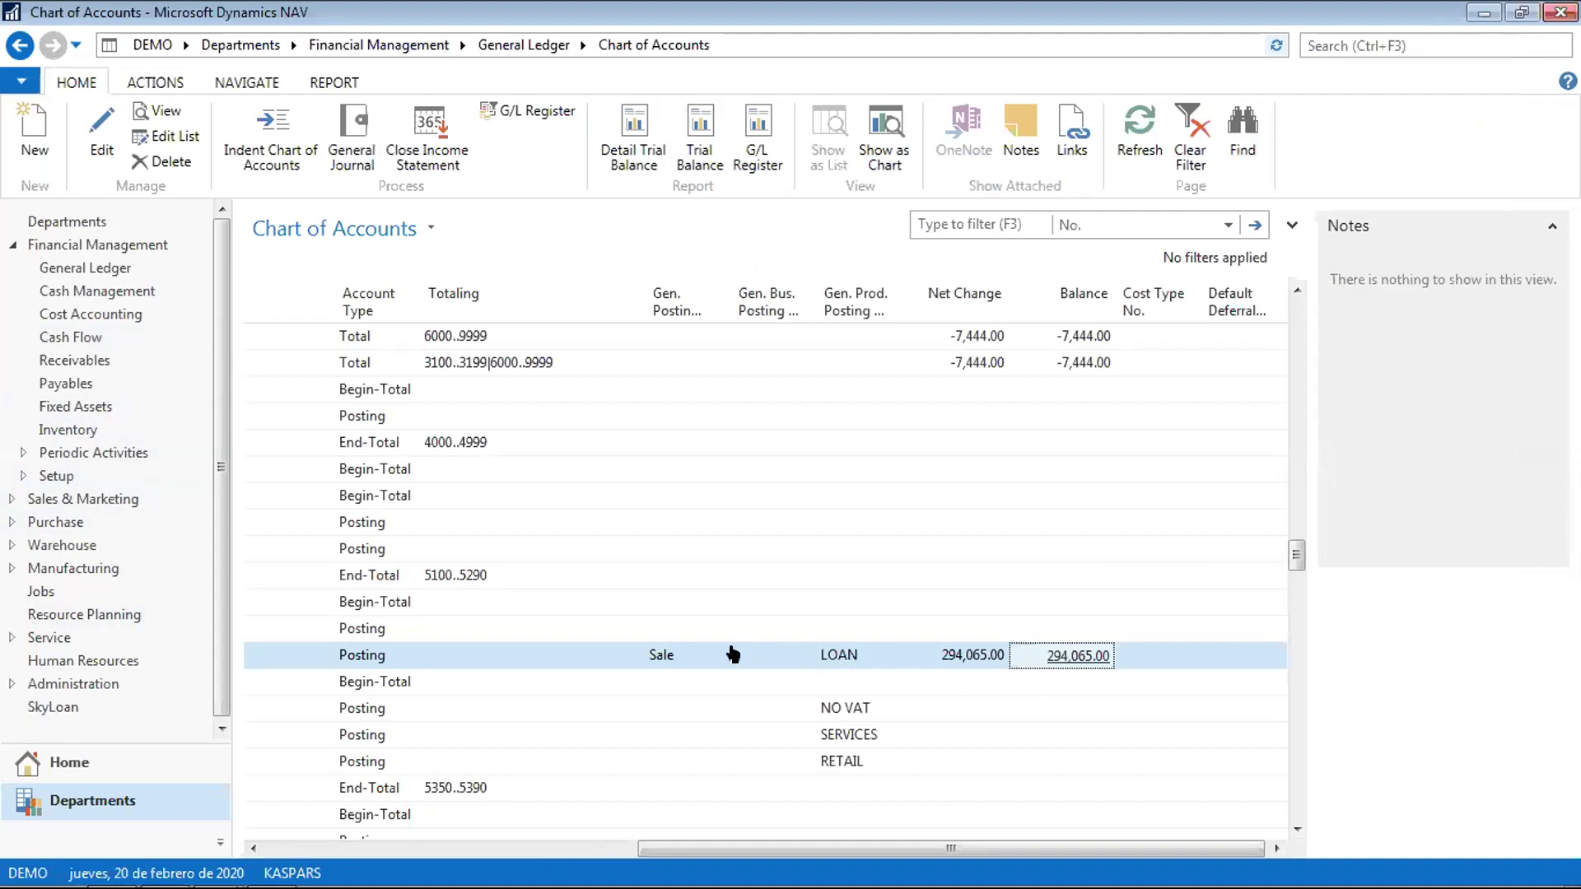
key("Left")
key("Left")
key("Left")
key("Left")
key("Left")
key("Left")
key("Left")
key("Left")
key("Left")
key("Left")
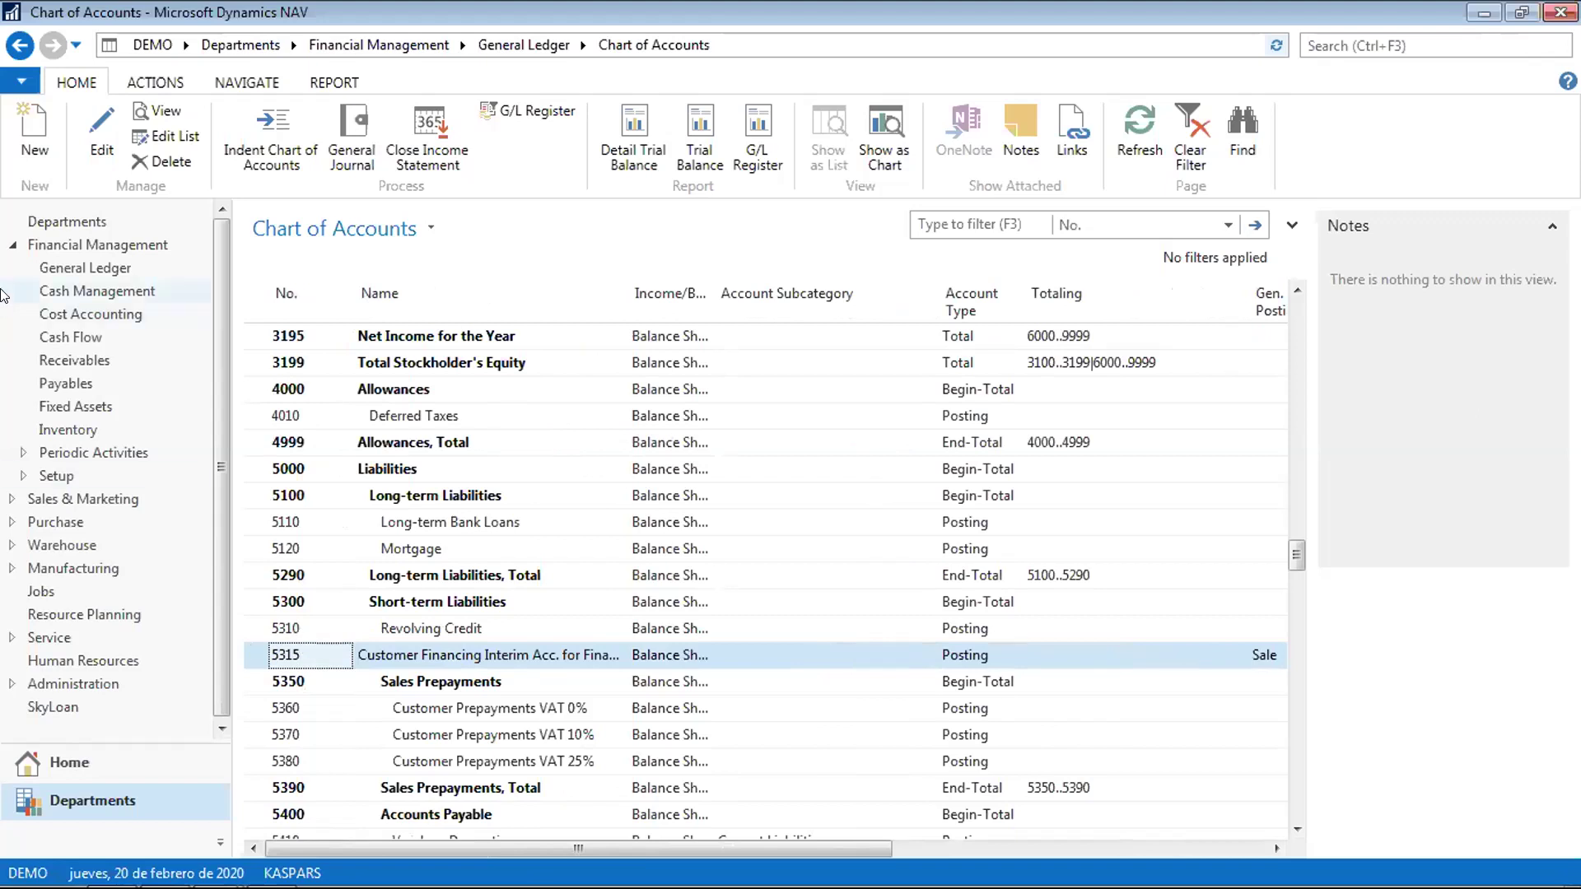
left_click(10, 246)
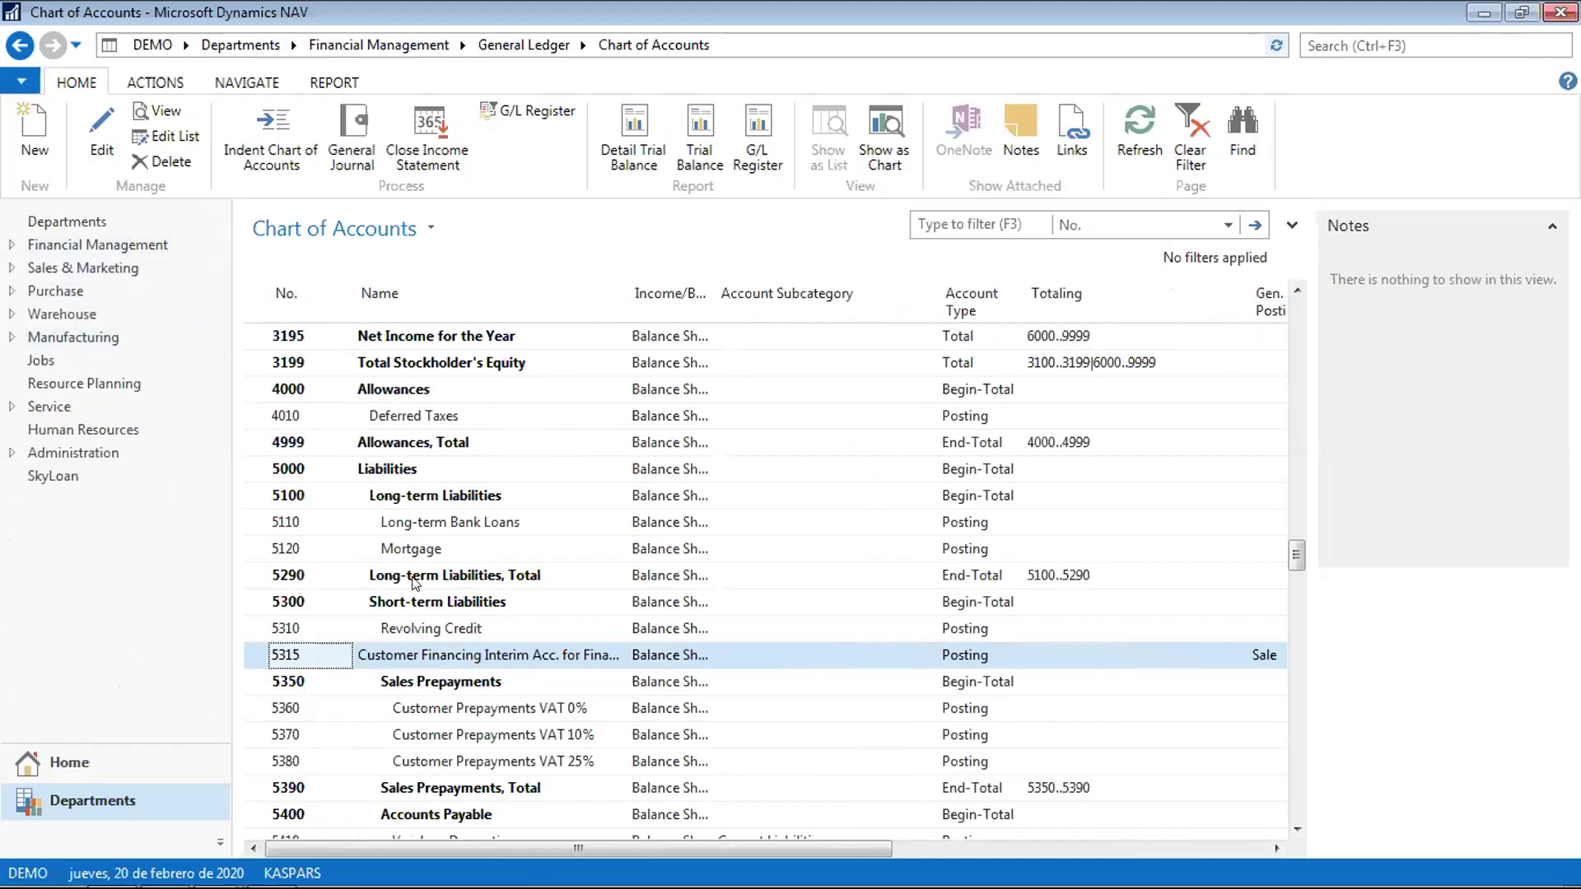
left_click(83, 754)
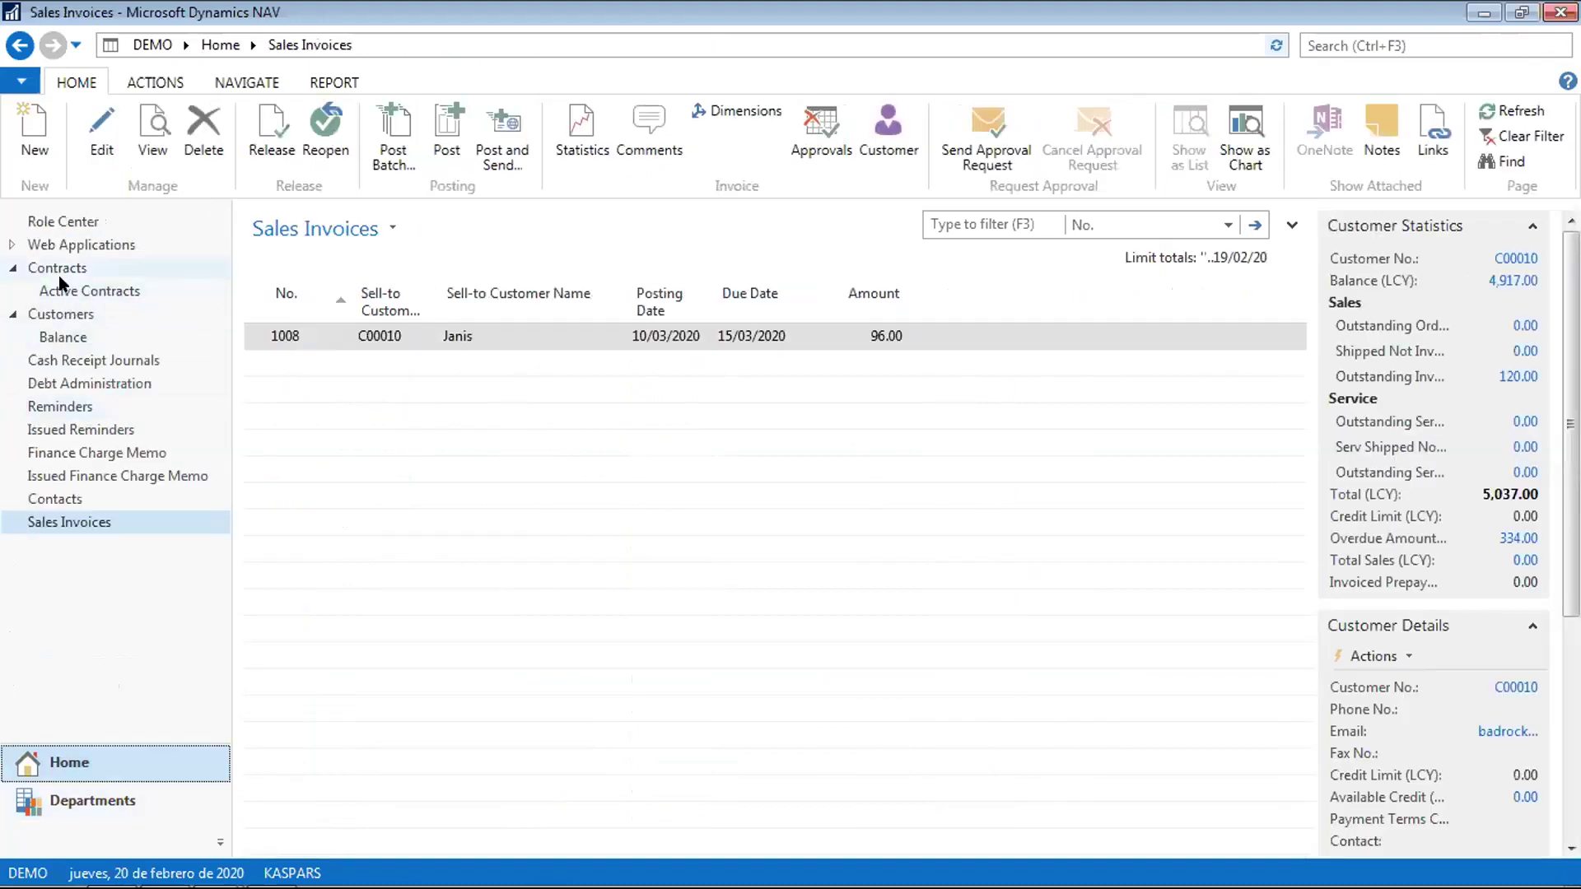
Attempt a Customer - Trial Balance preview from the Role Center and dismiss the missing date filter error
left_click(72, 216)
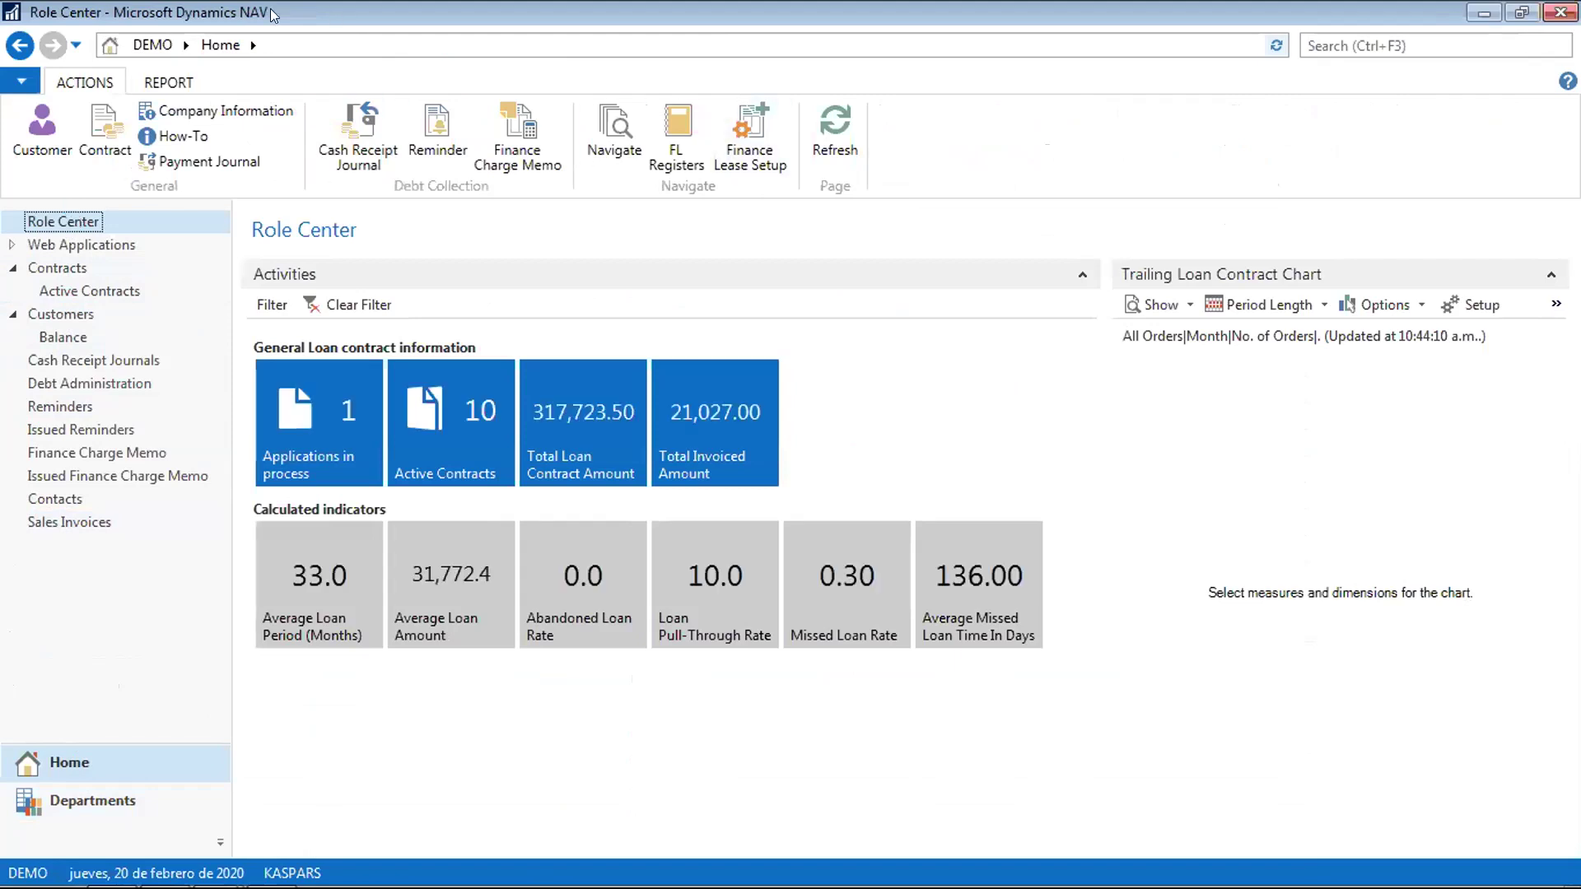
left_click(168, 82)
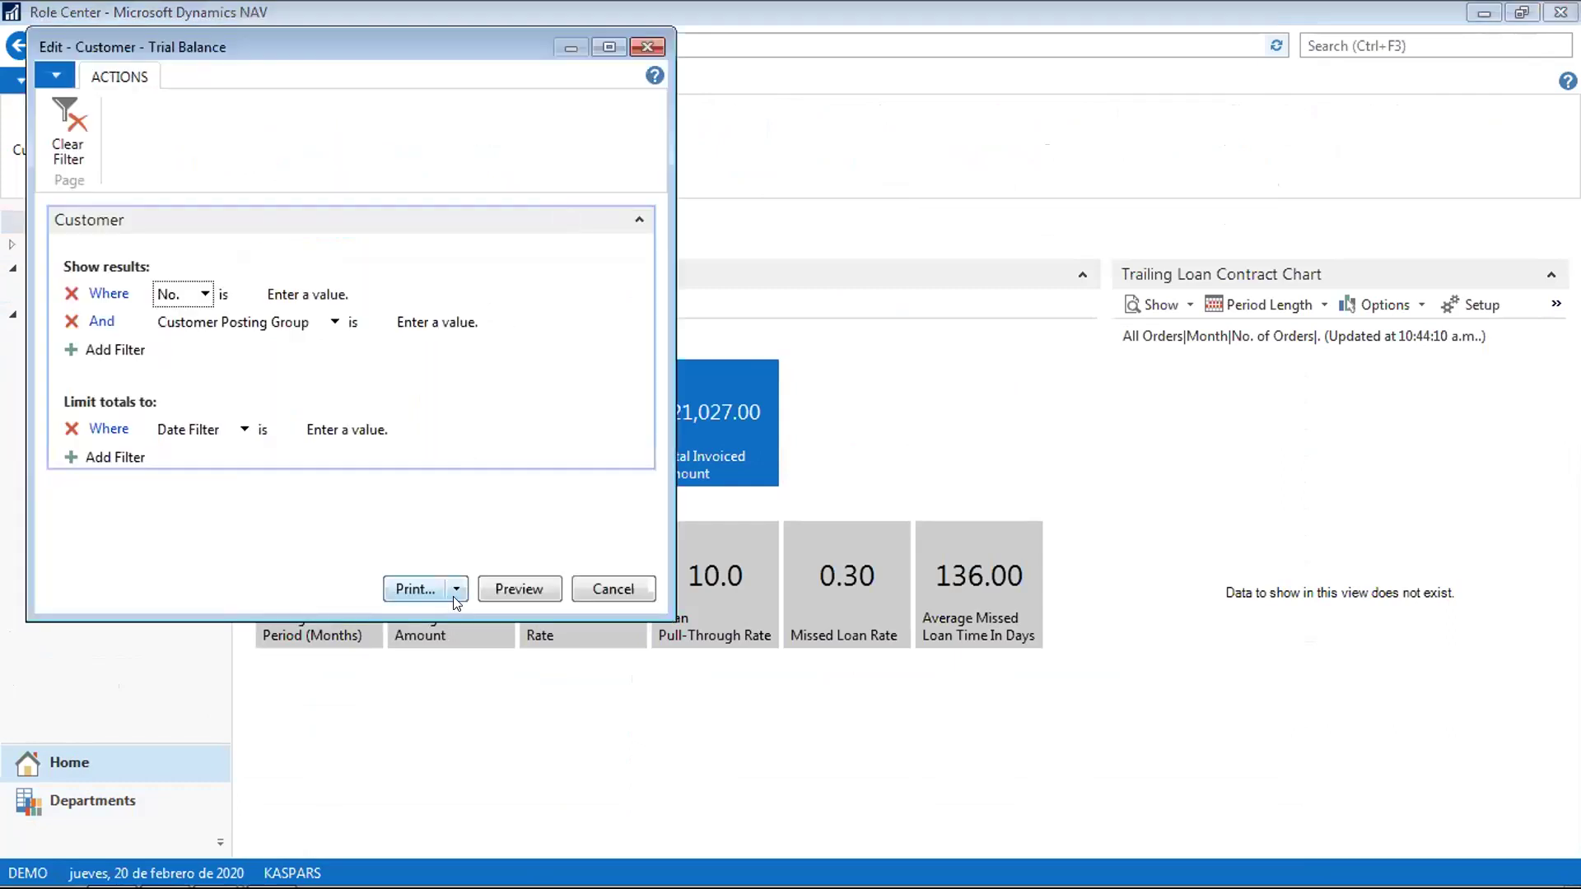
left_click(506, 590)
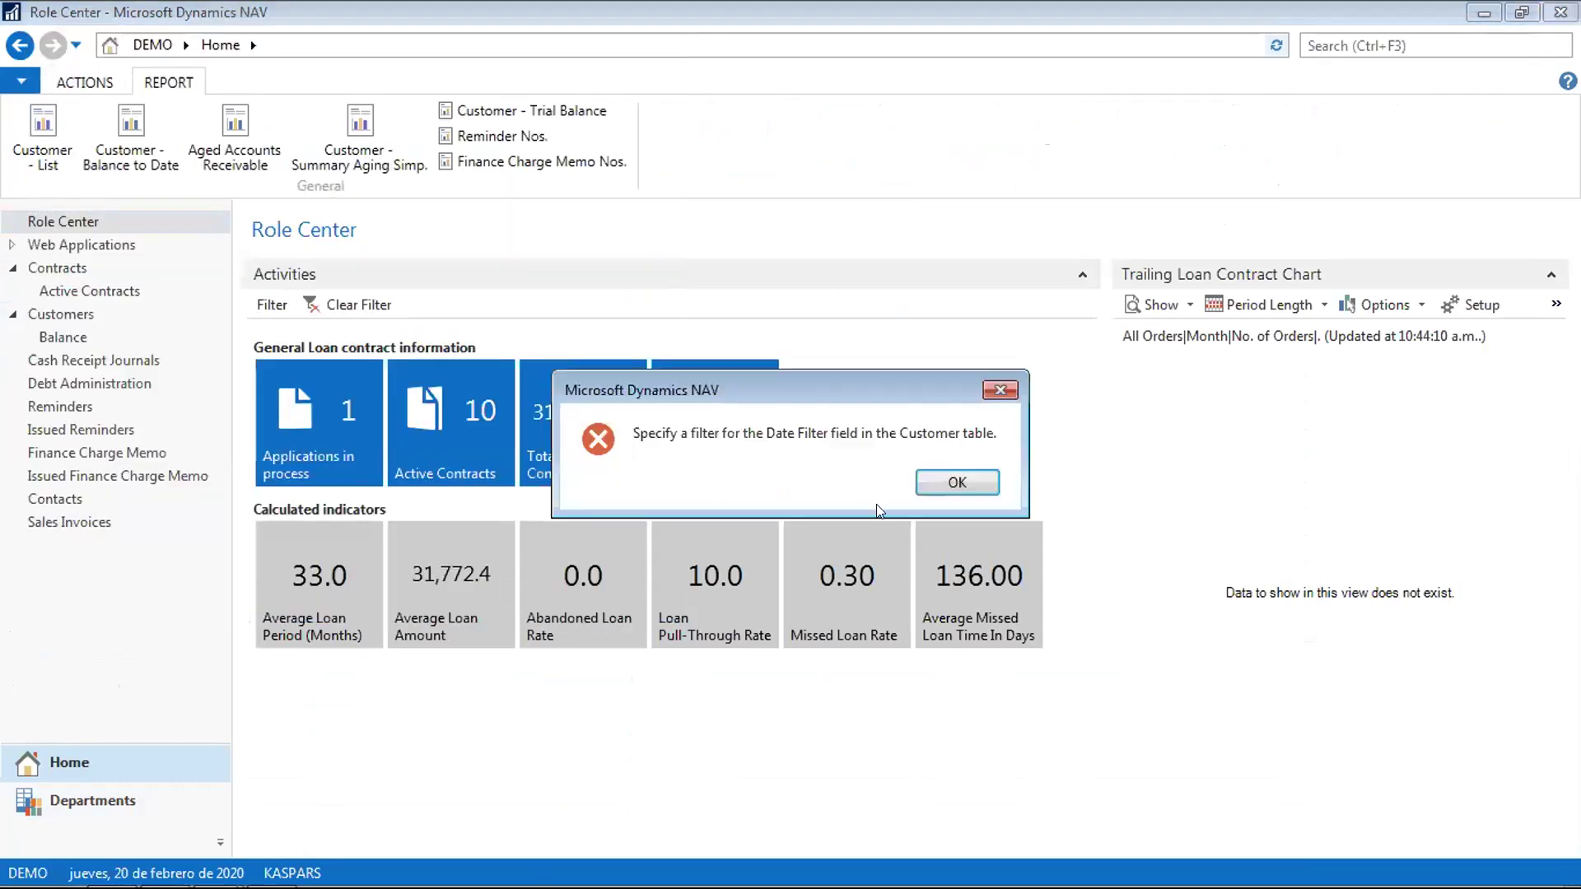
left_click(962, 488)
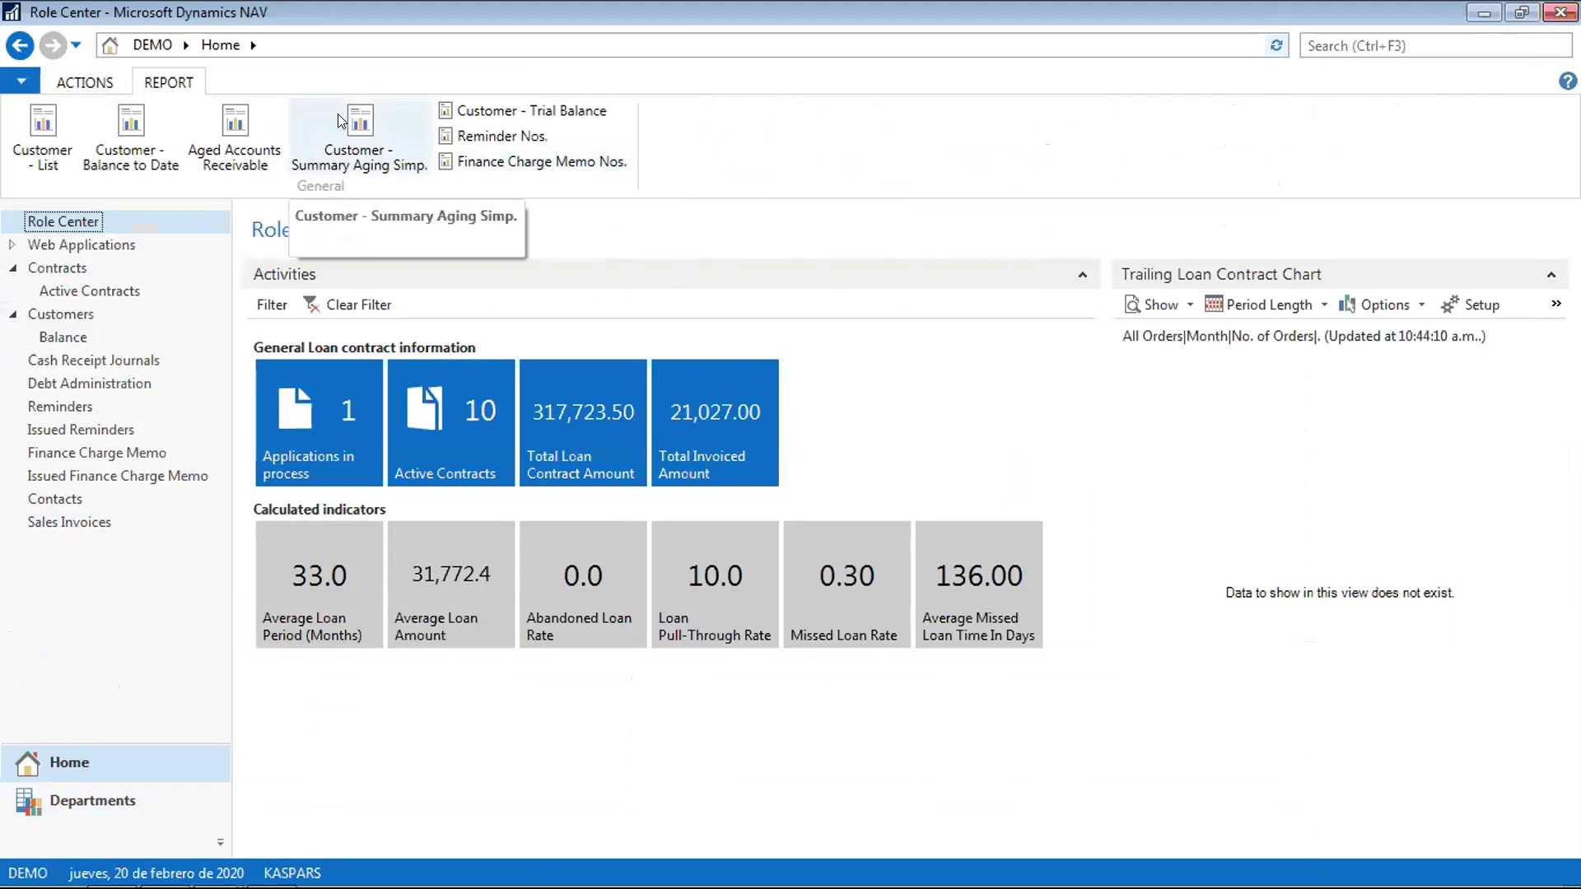
Set the Date Filter to ..30/04 and retry the preview, dismissing the lower-bound error
left_click(490, 115)
left_click(351, 415)
type("..30/04")
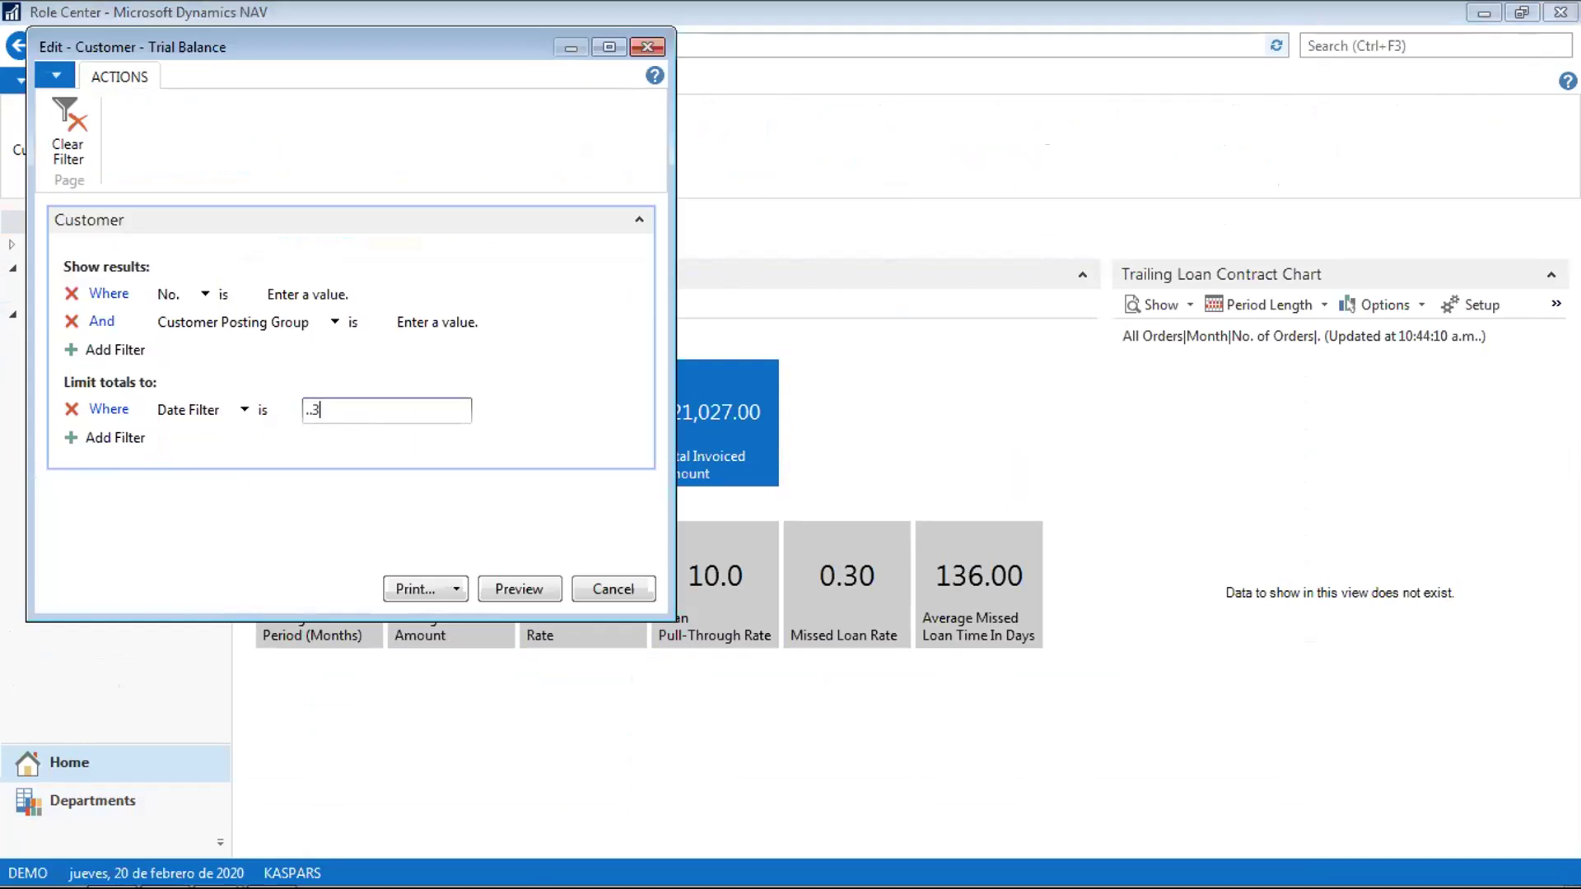
key("Tab")
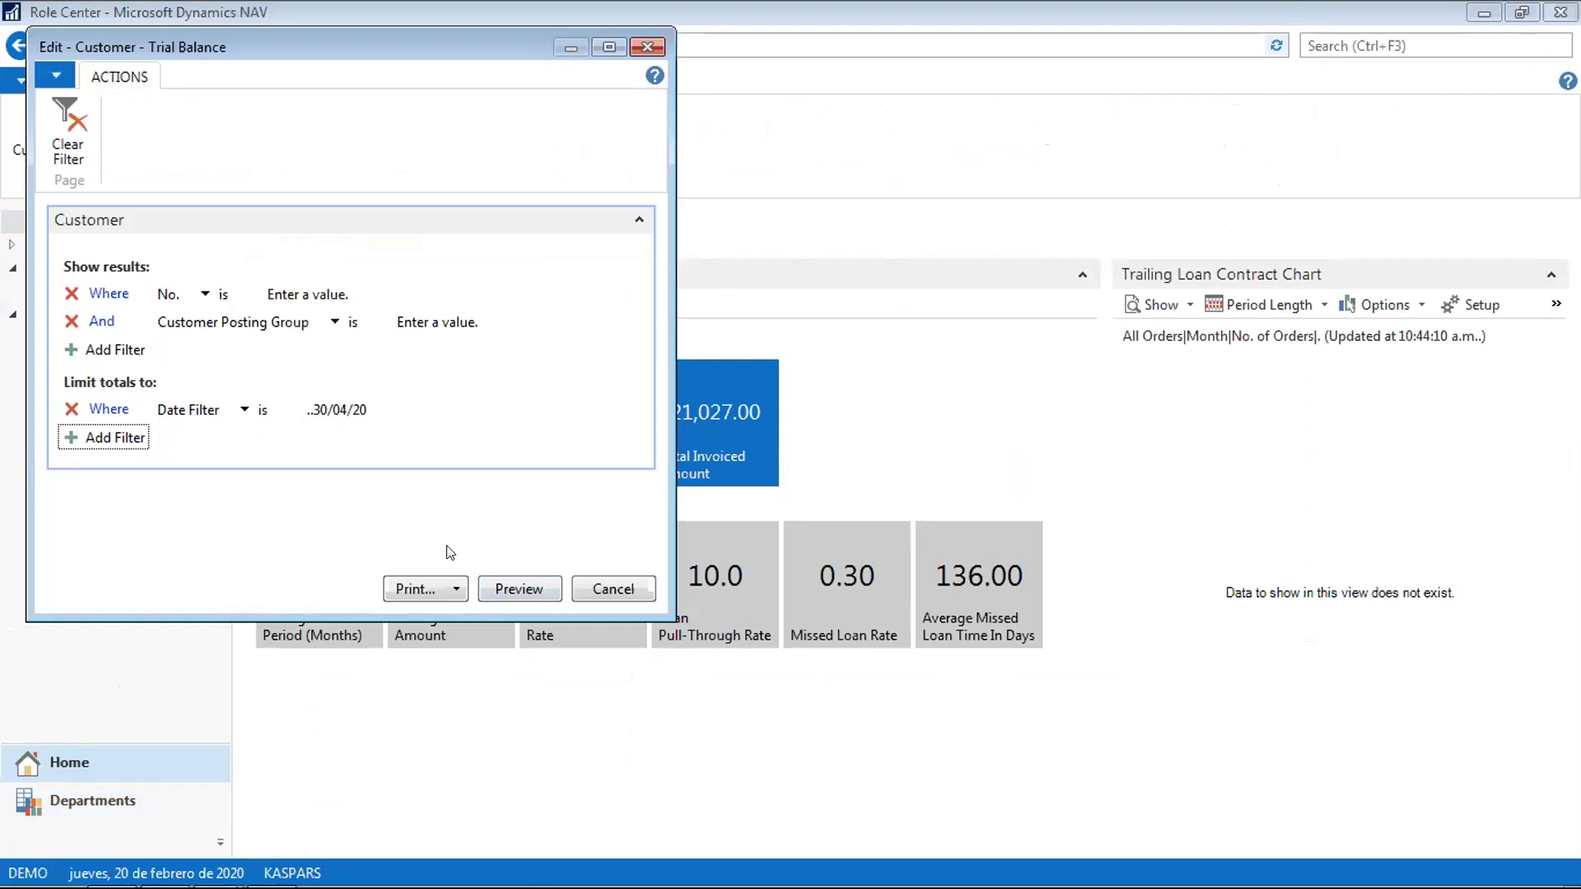
left_click(523, 590)
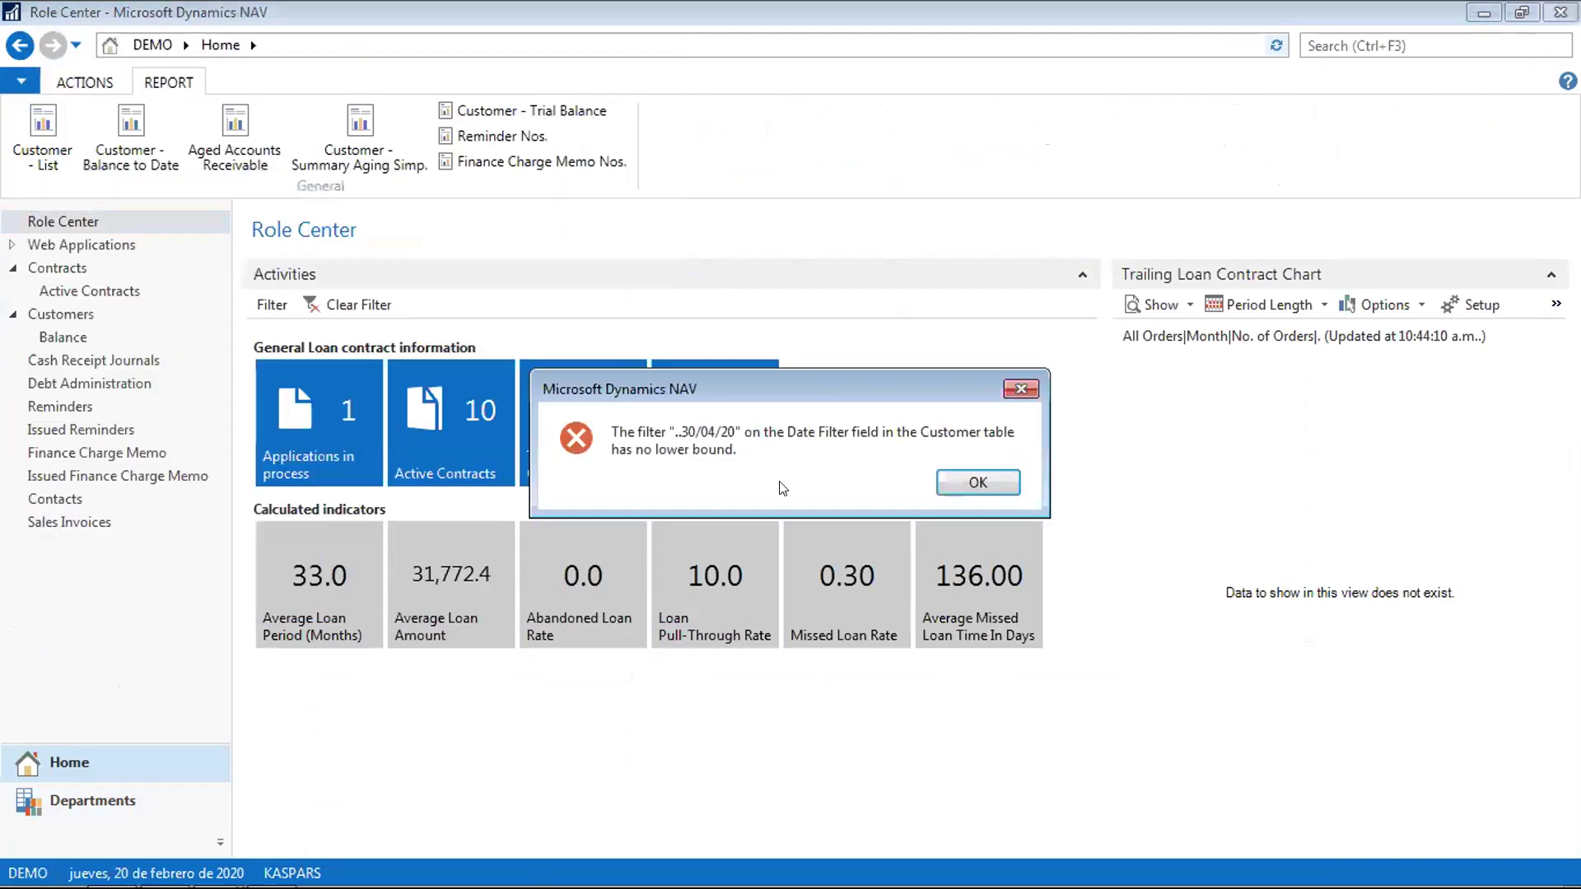
left_click(958, 479)
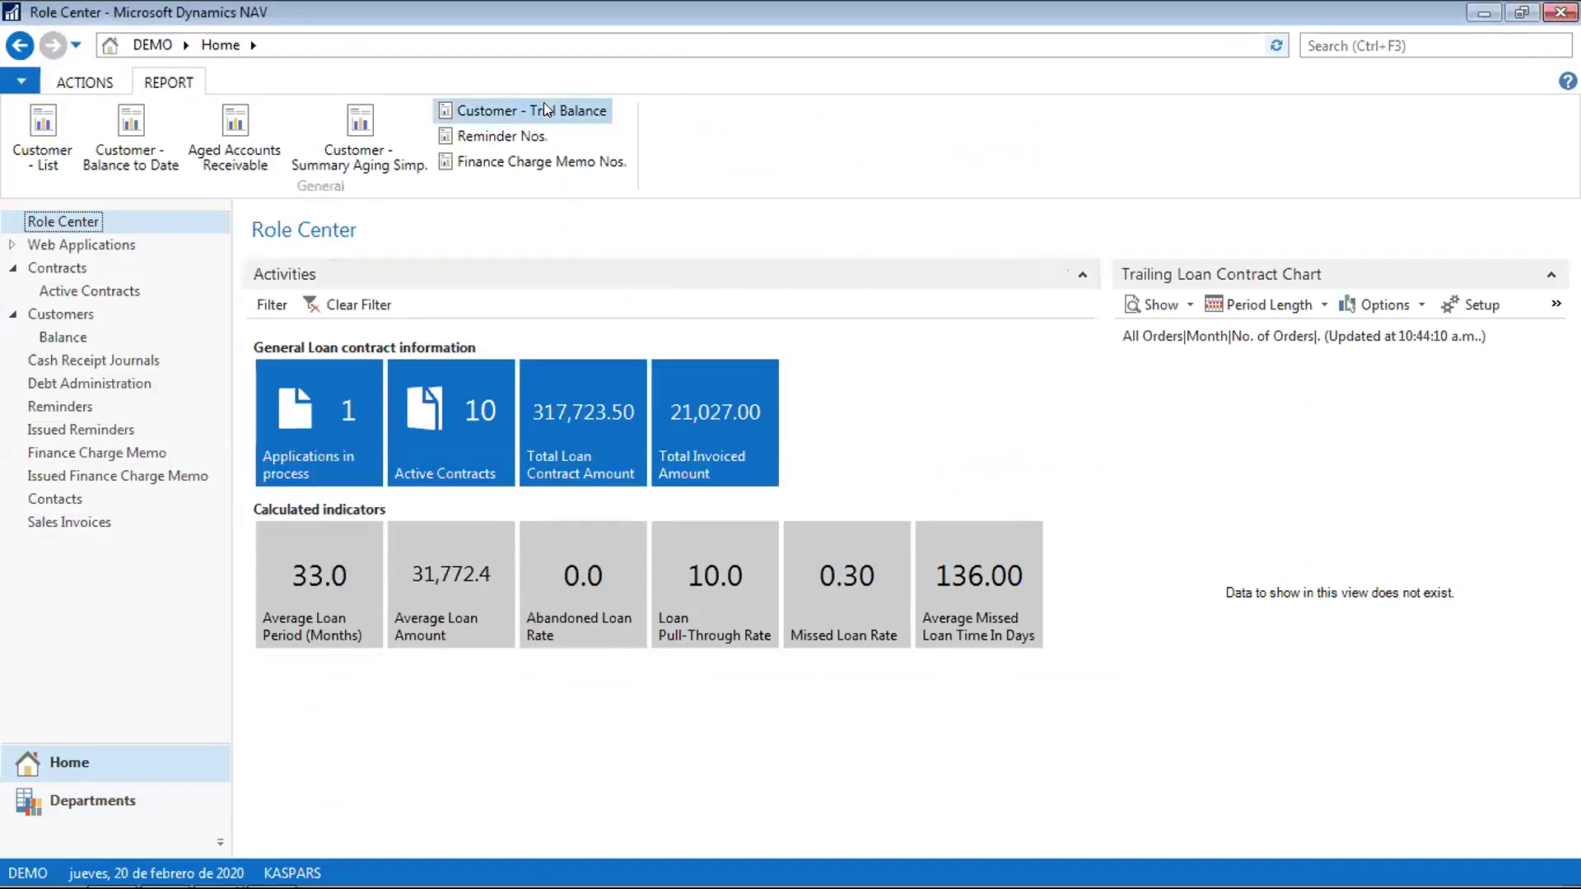
Correct the Date Filter to 01/01/20..30/04/20, preview the Customer - Trial Balance, and close it
left_click(518, 110)
left_click(363, 429)
type("010")
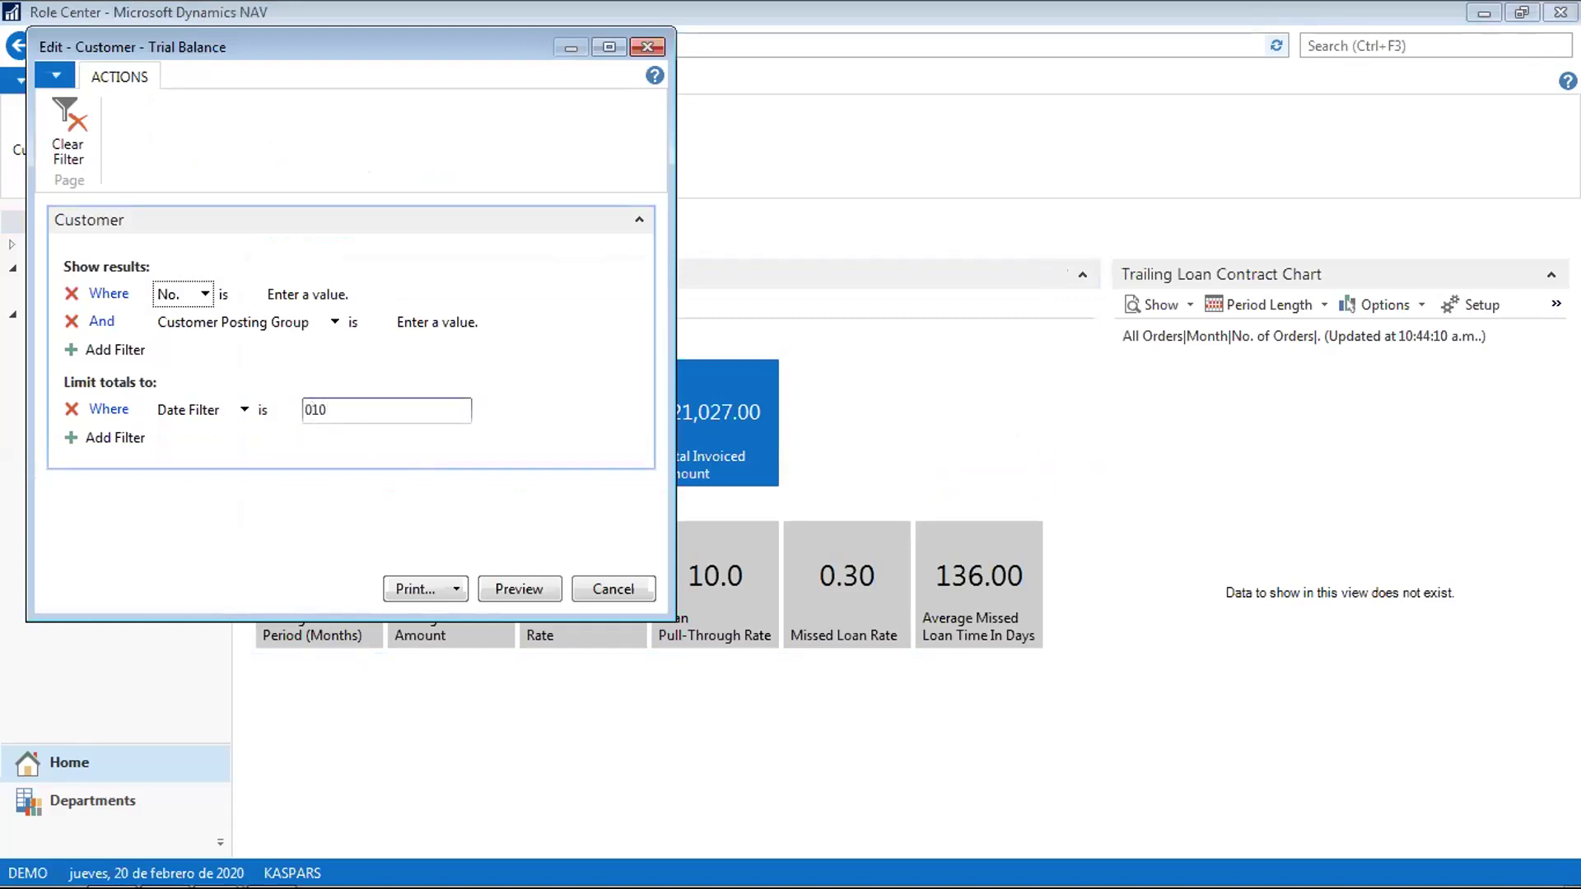
type("1.1")
key("BackSpace")
key("BackSpace")
key("BackSpace")
key("BackSpace")
key("BackSpace")
key("BackSpace")
type("p8")
key("Tab")
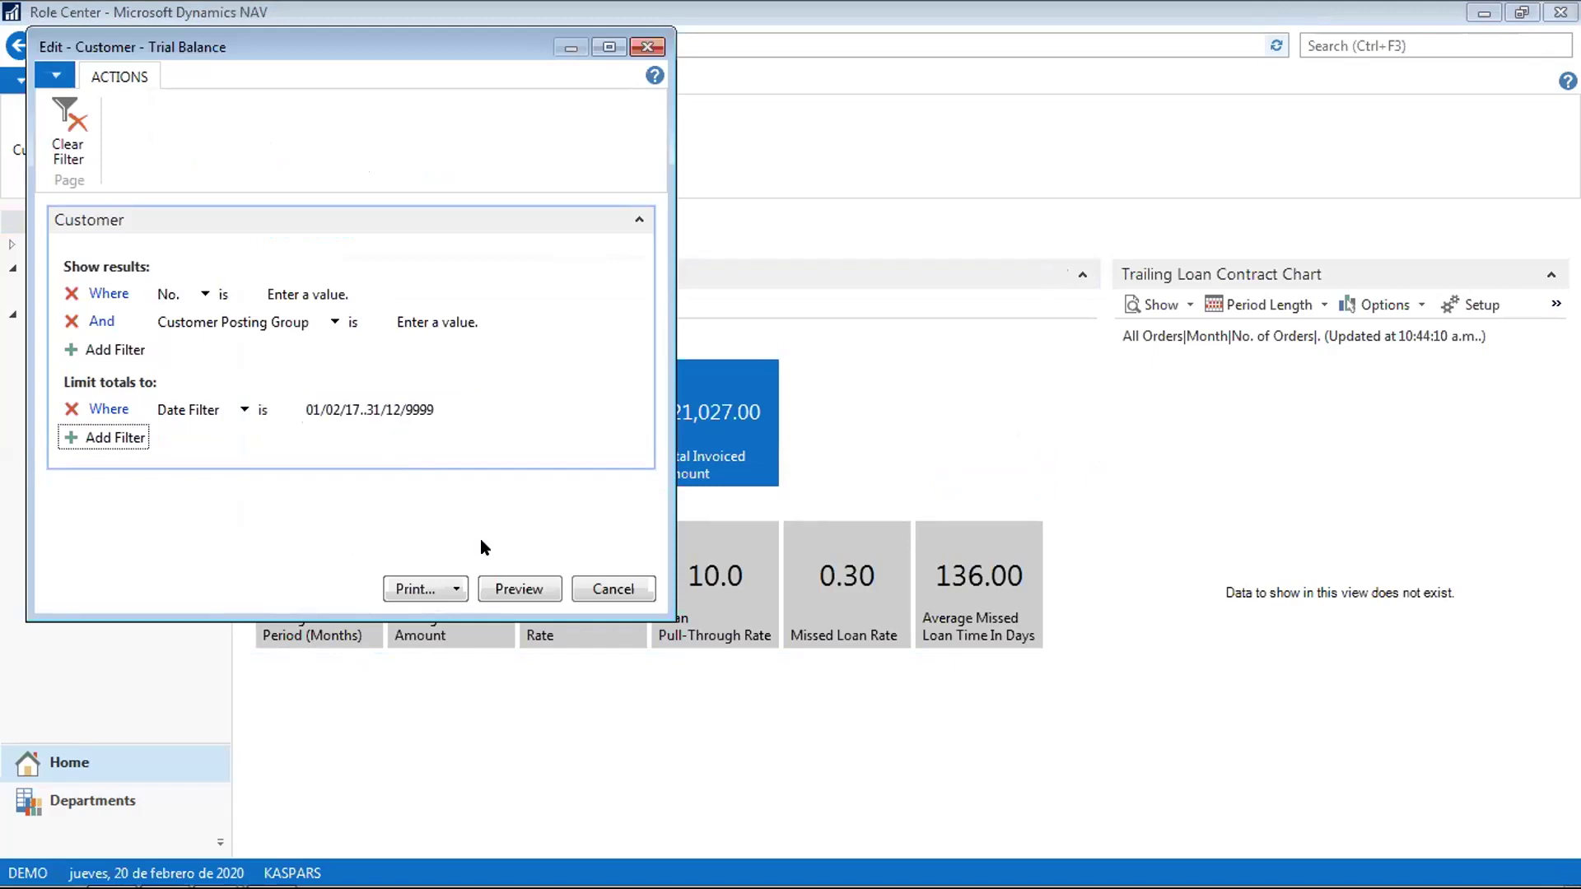
left_click(443, 404)
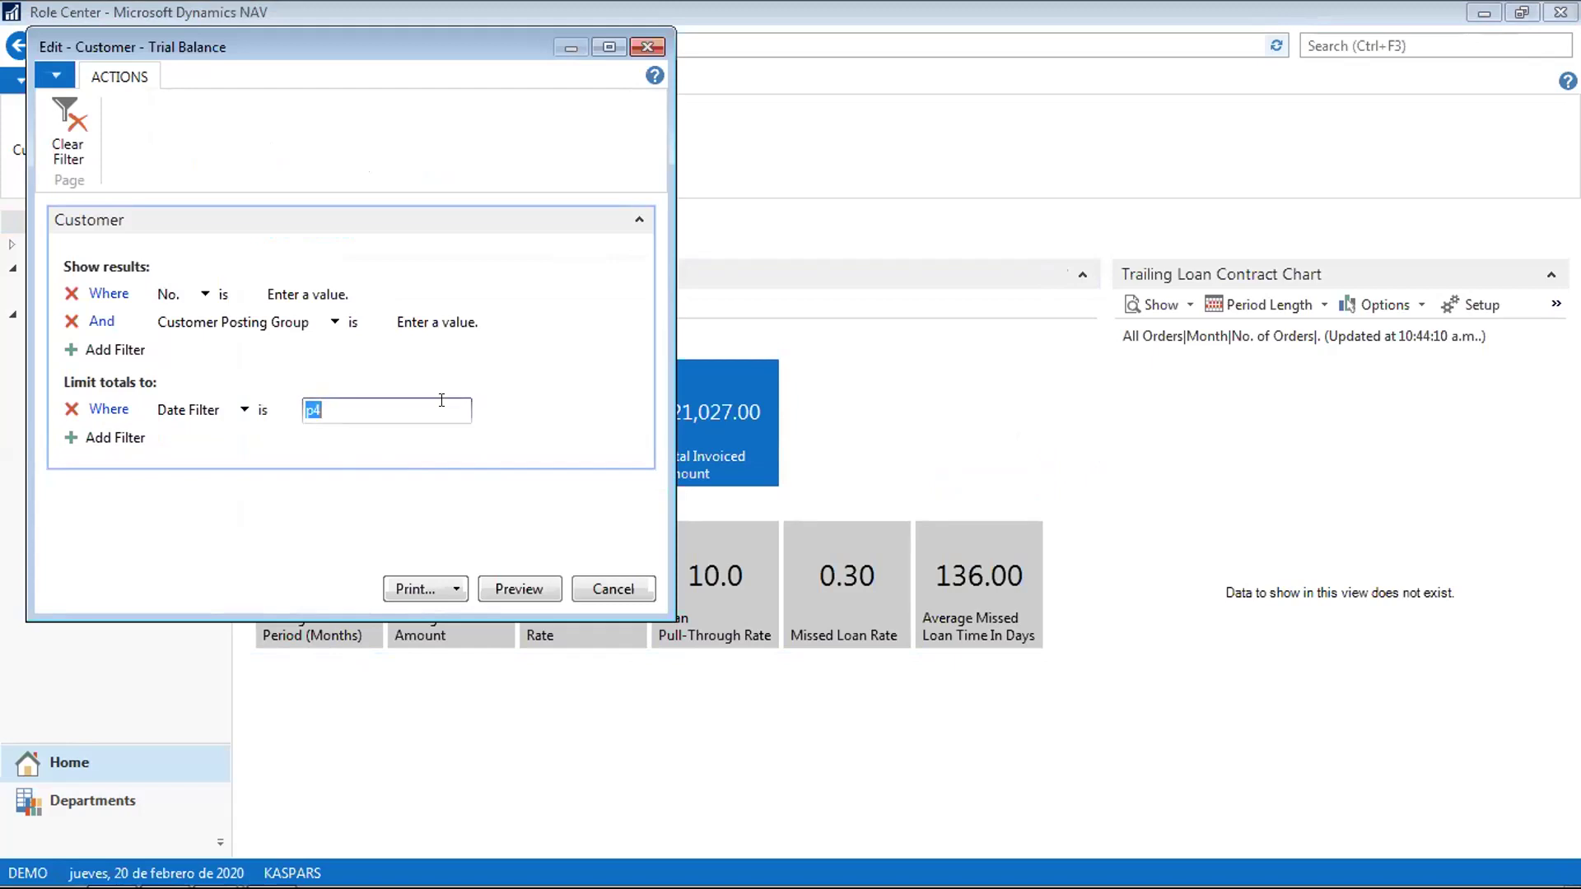
type("01/01/20")
type("..30/04")
key("Tab")
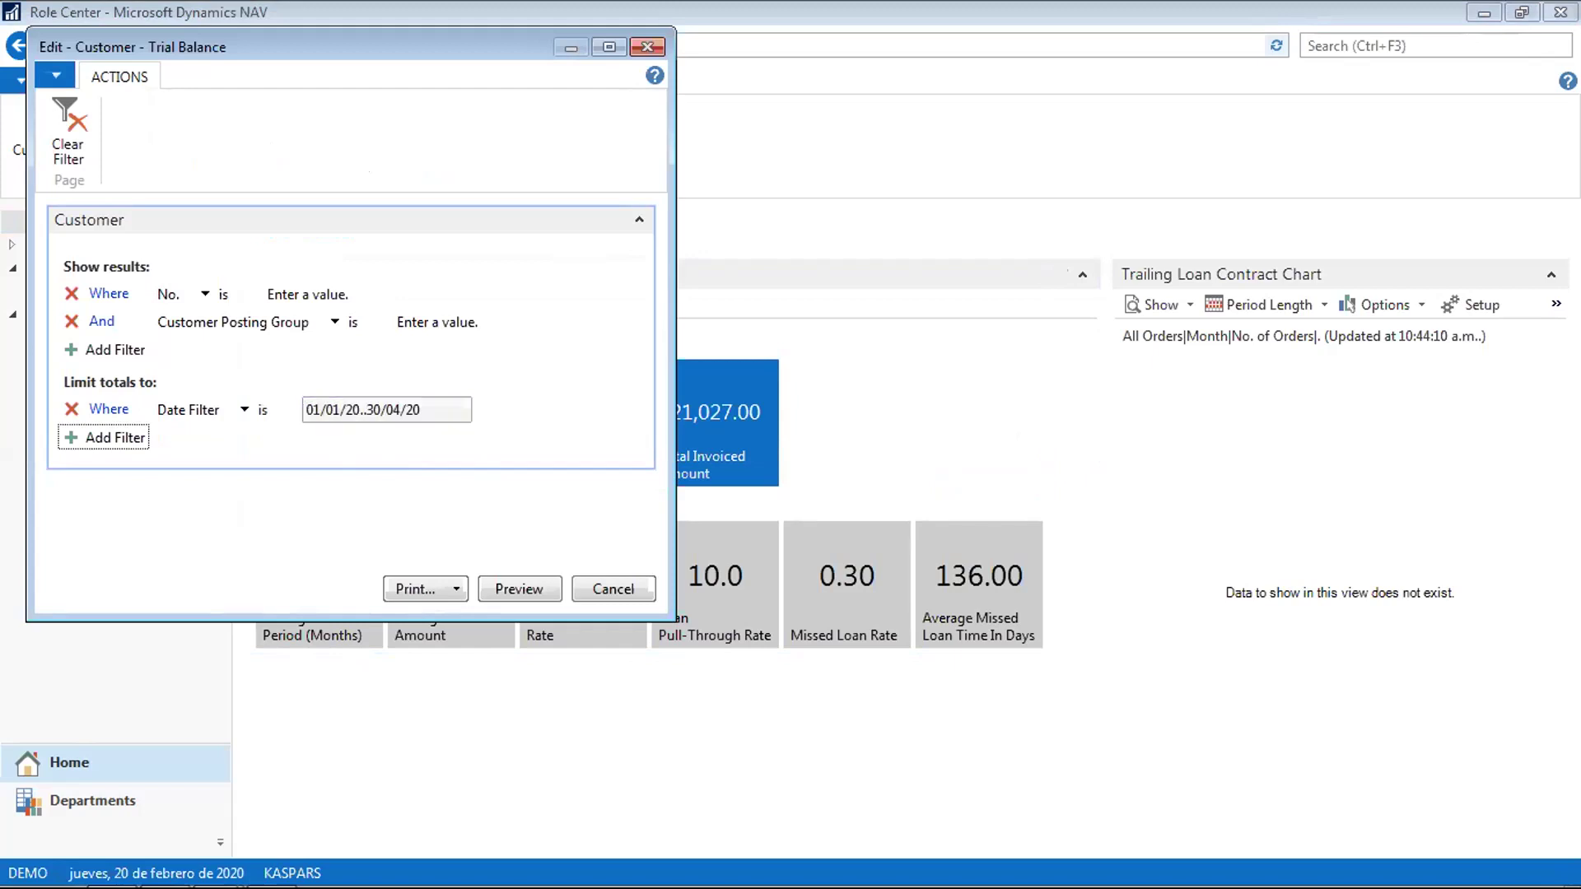
left_click(517, 590)
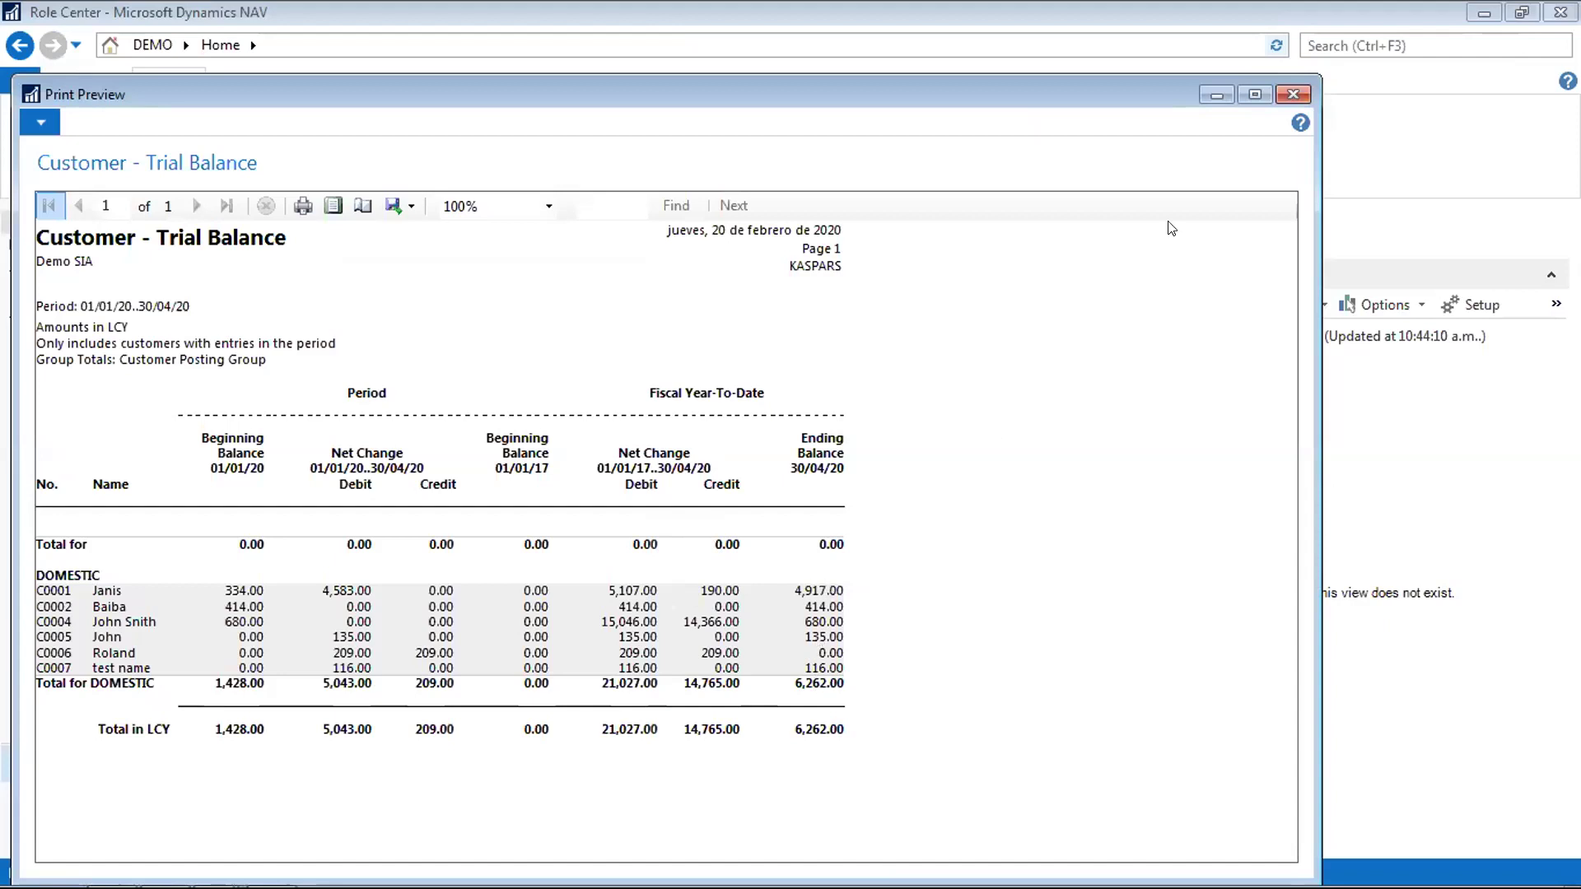
key("Escape")
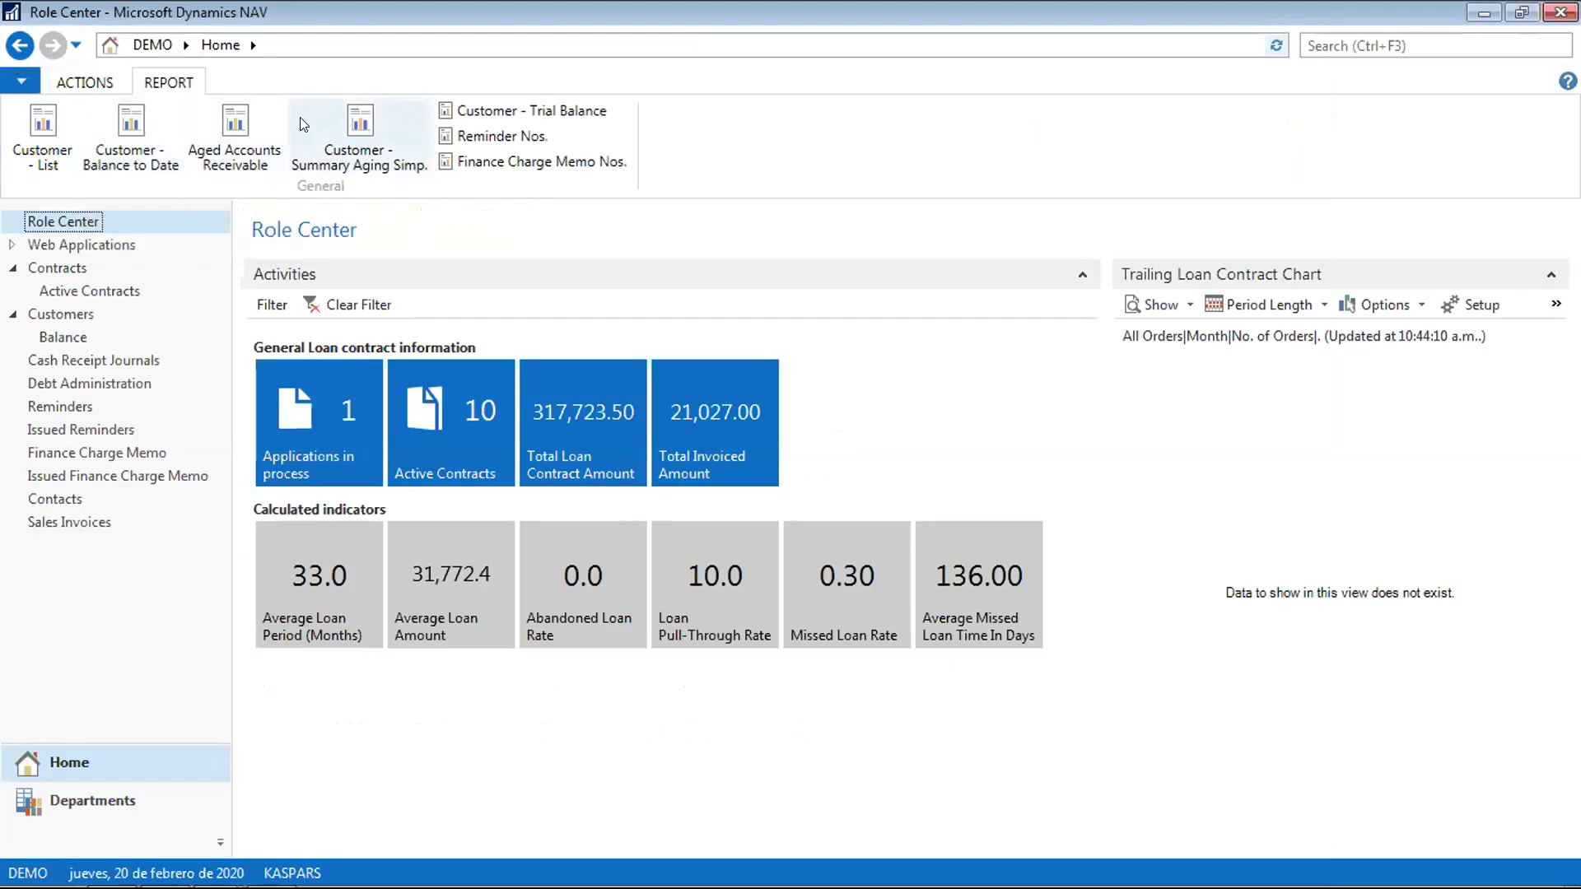
Preview the Aged Accounts Receivable report with Aged As Of 01/04/2020, then close the preview
left_click(232, 123)
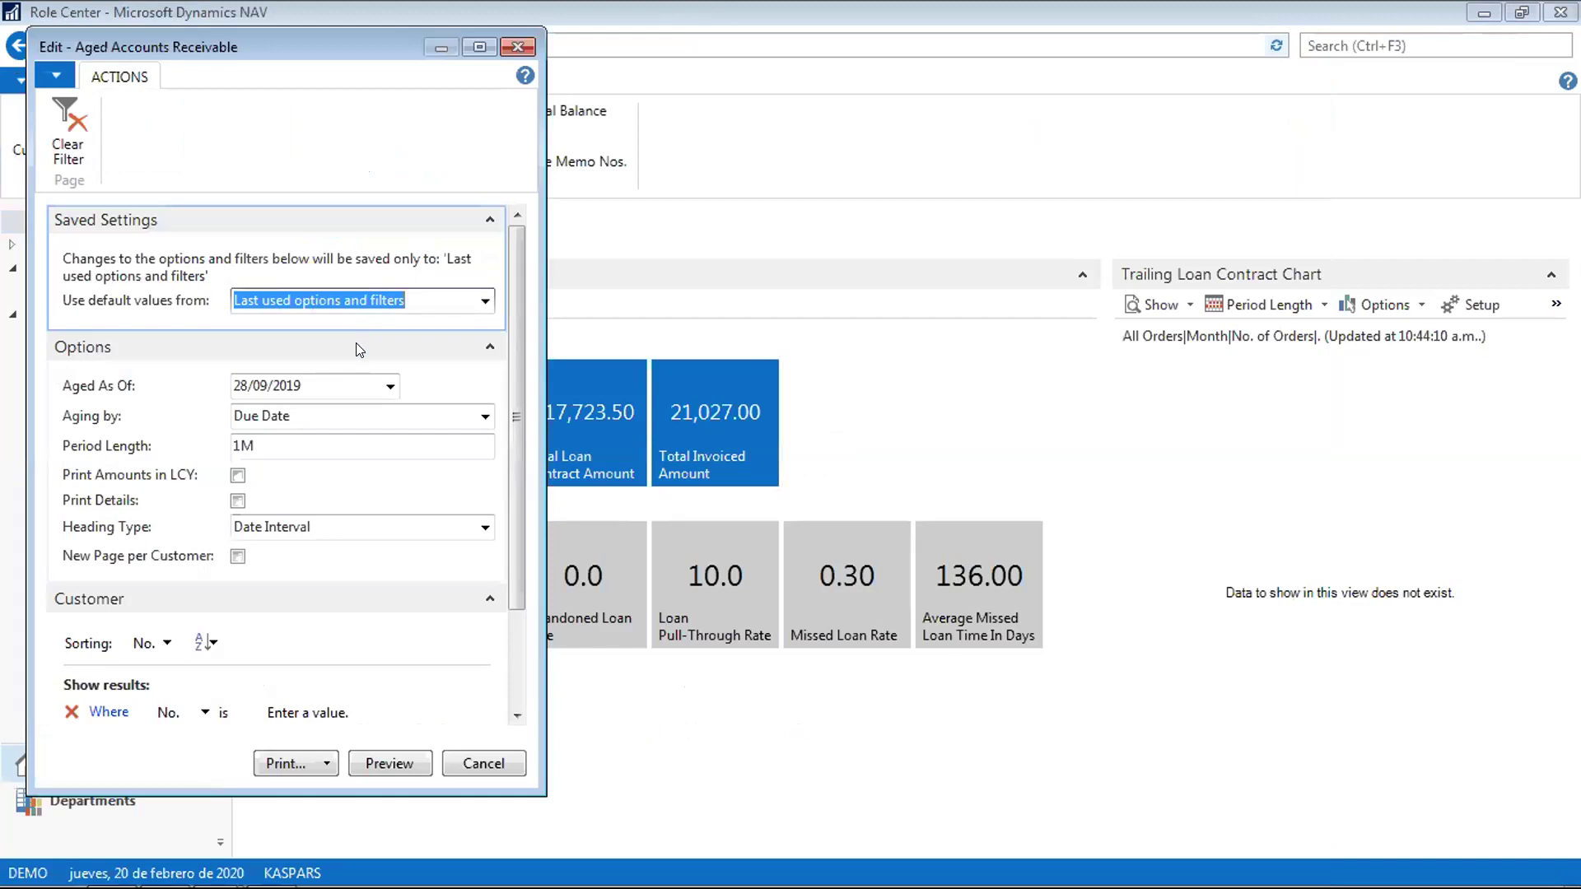
left_click(335, 384)
key("BackSpace")
key("BackSpace")
key("BackSpace")
key("BackSpace")
key("BackSpace")
key("BackSpace")
key("BackSpace")
key("BackSpace")
key("BackSpace")
key("BackSpace")
type("0")
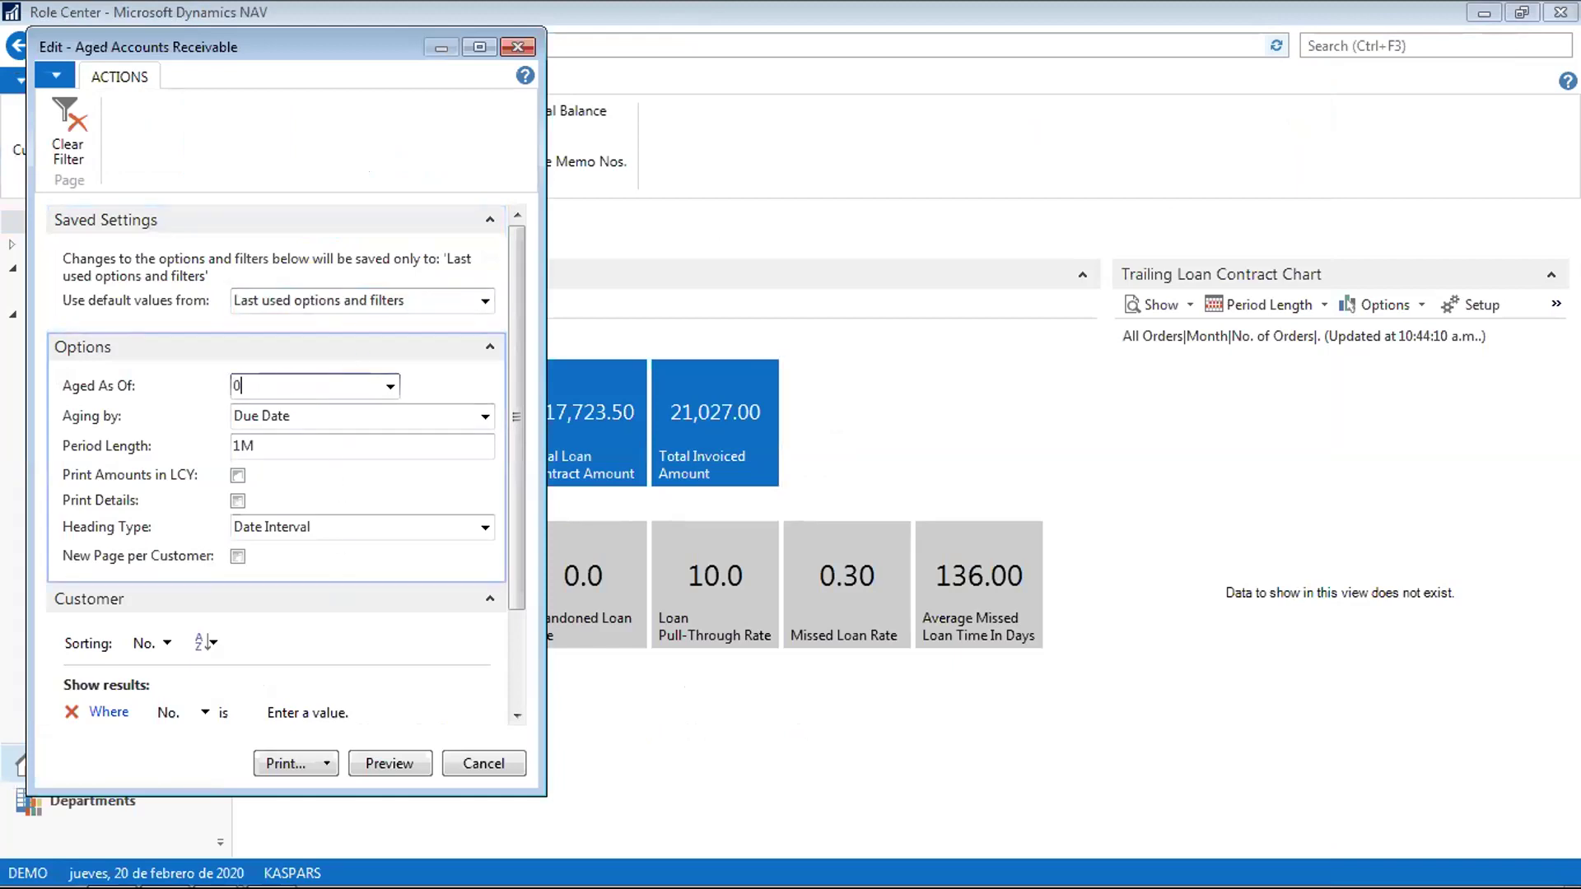
type("1/04")
key("Tab")
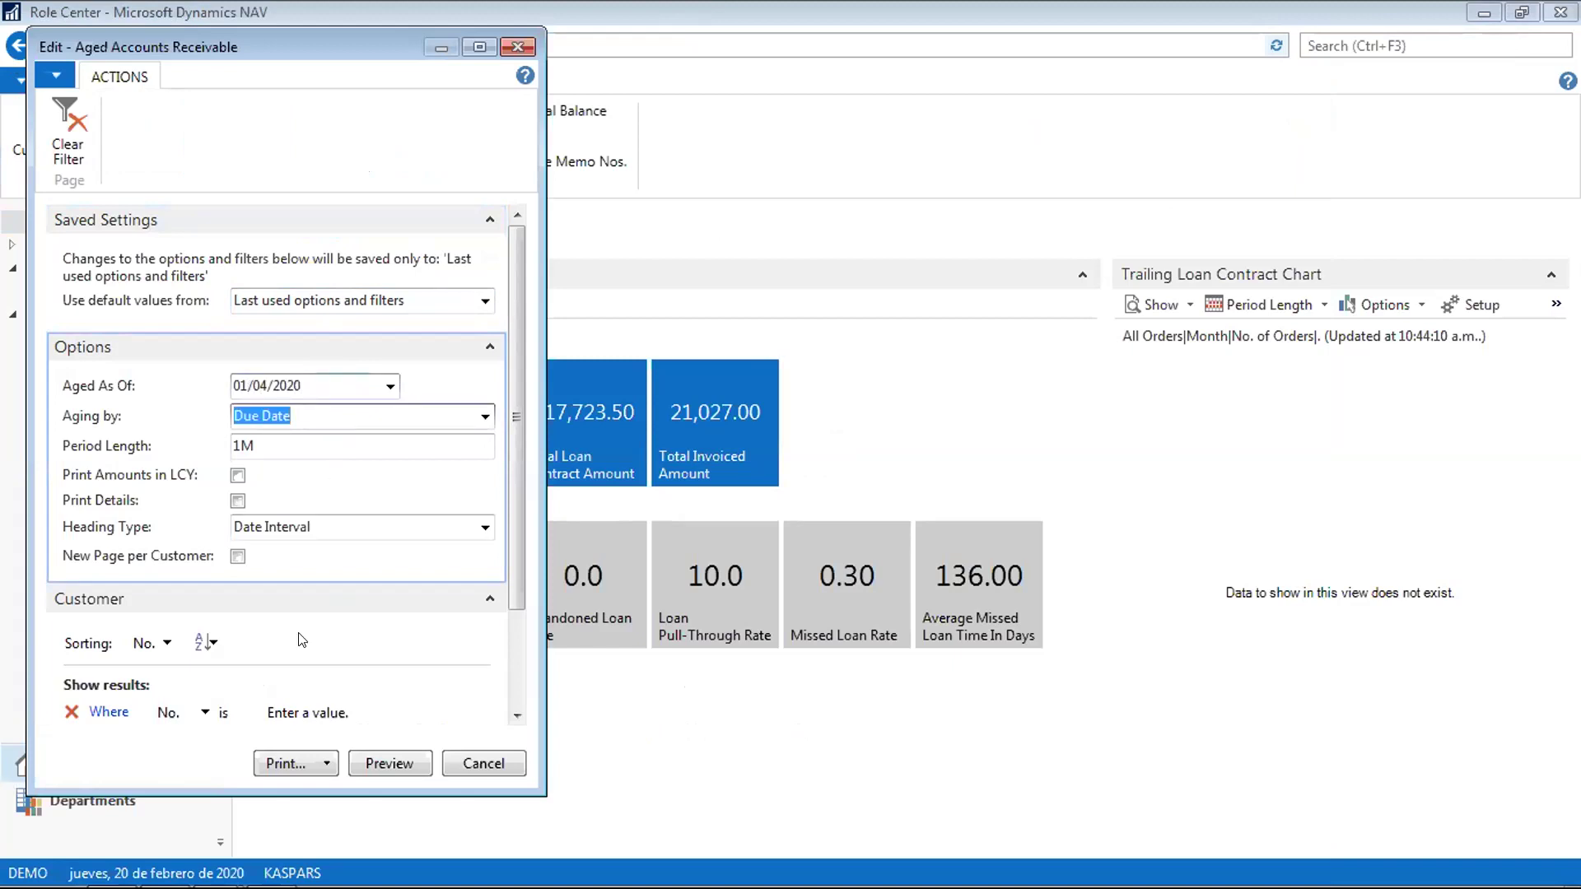
left_click(399, 763)
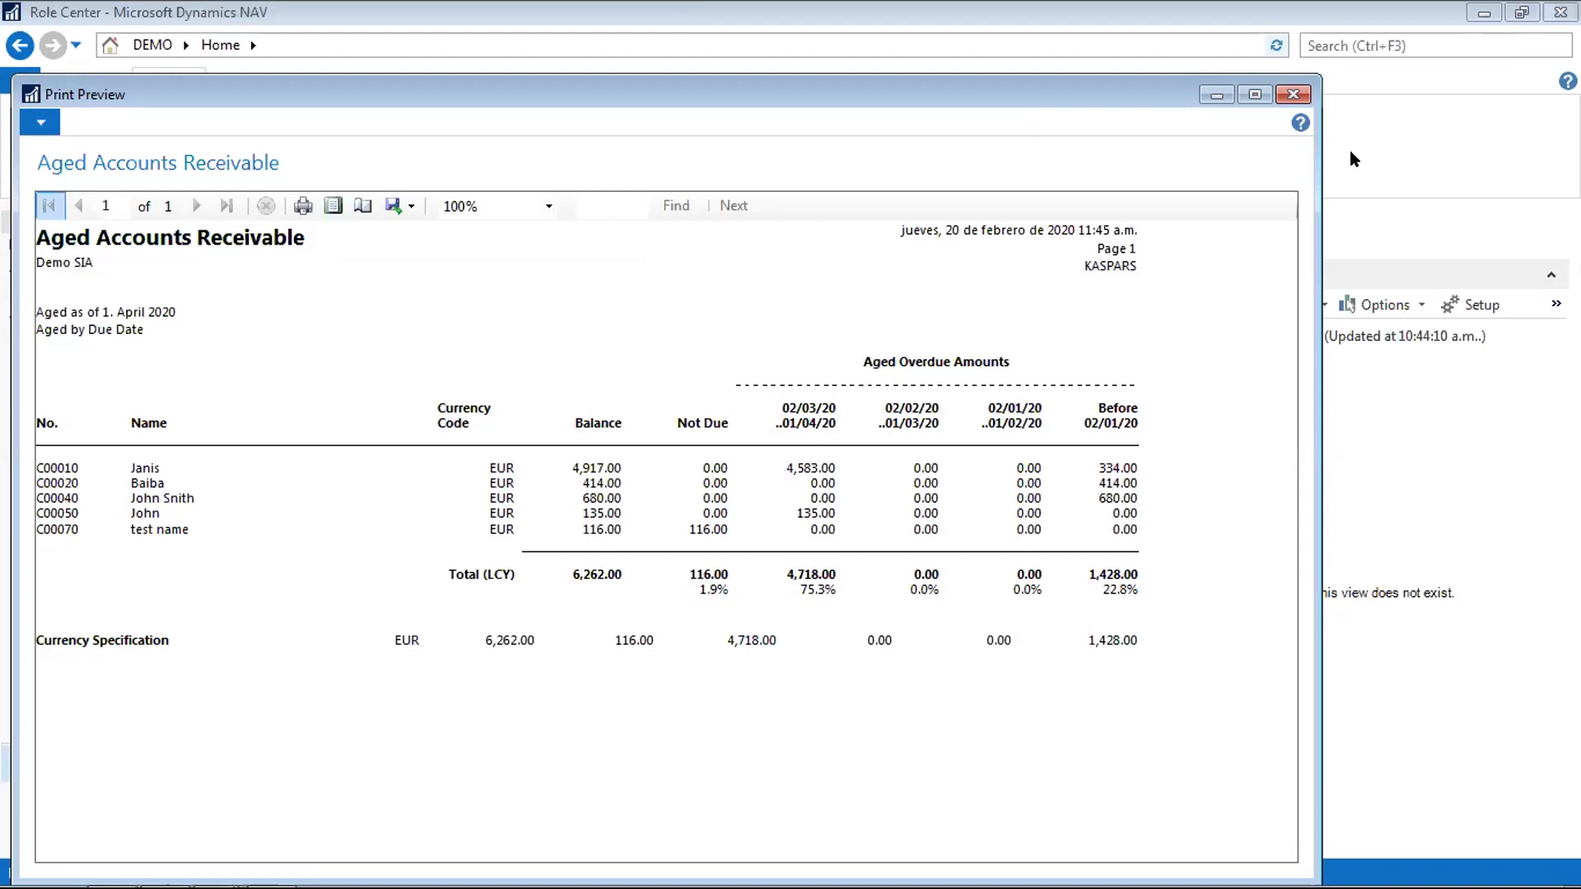
left_click(1293, 95)
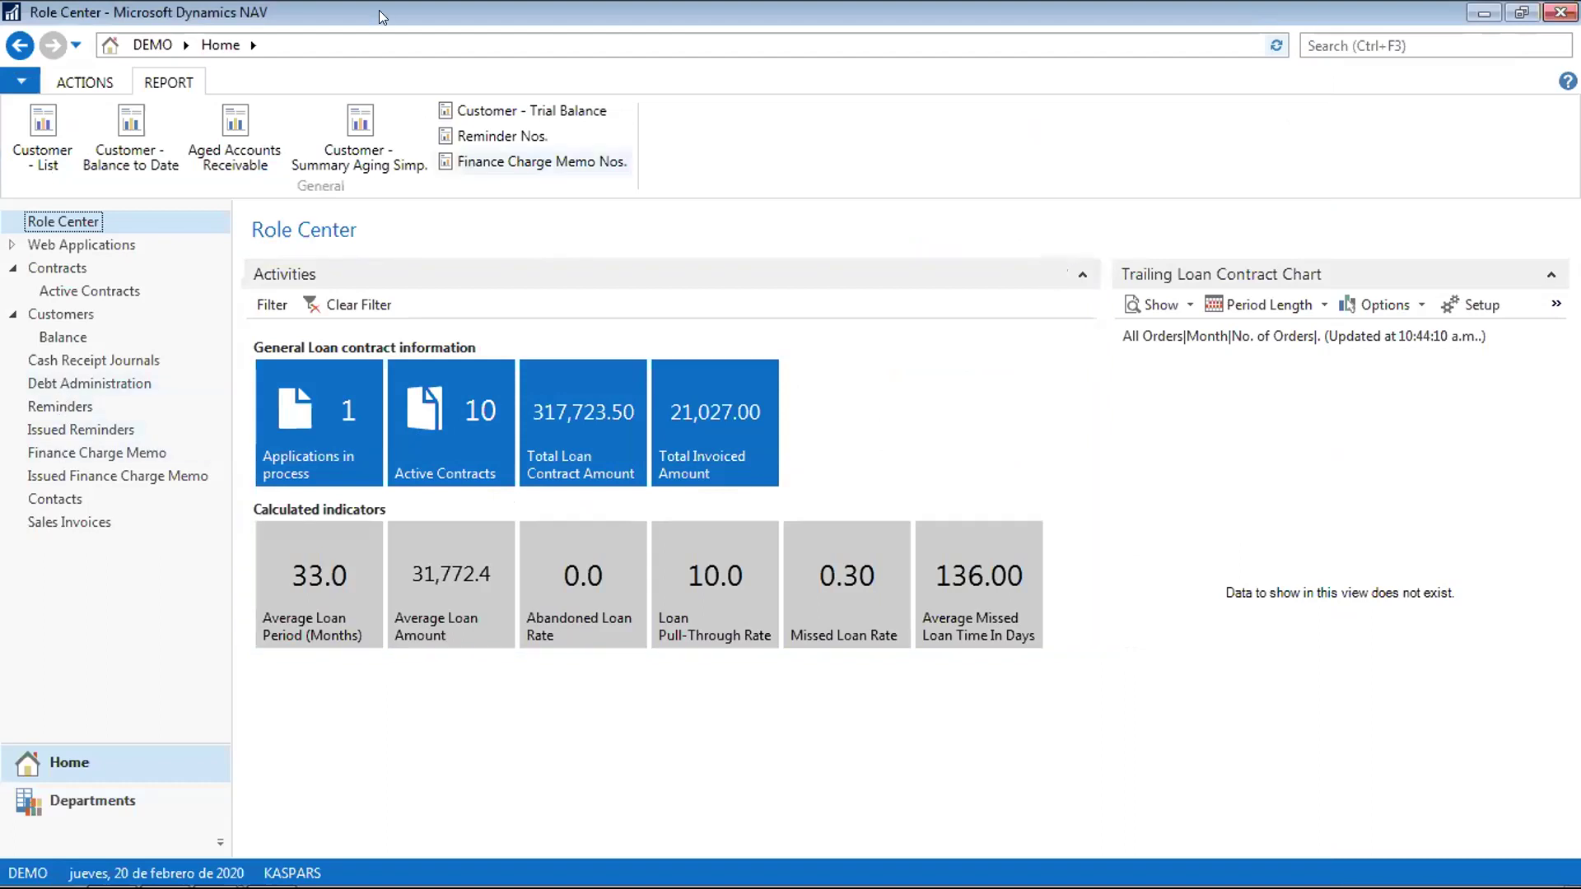
mouse_move(121, 855)
left_click(165, 871)
scroll(360, 663, "up", 10)
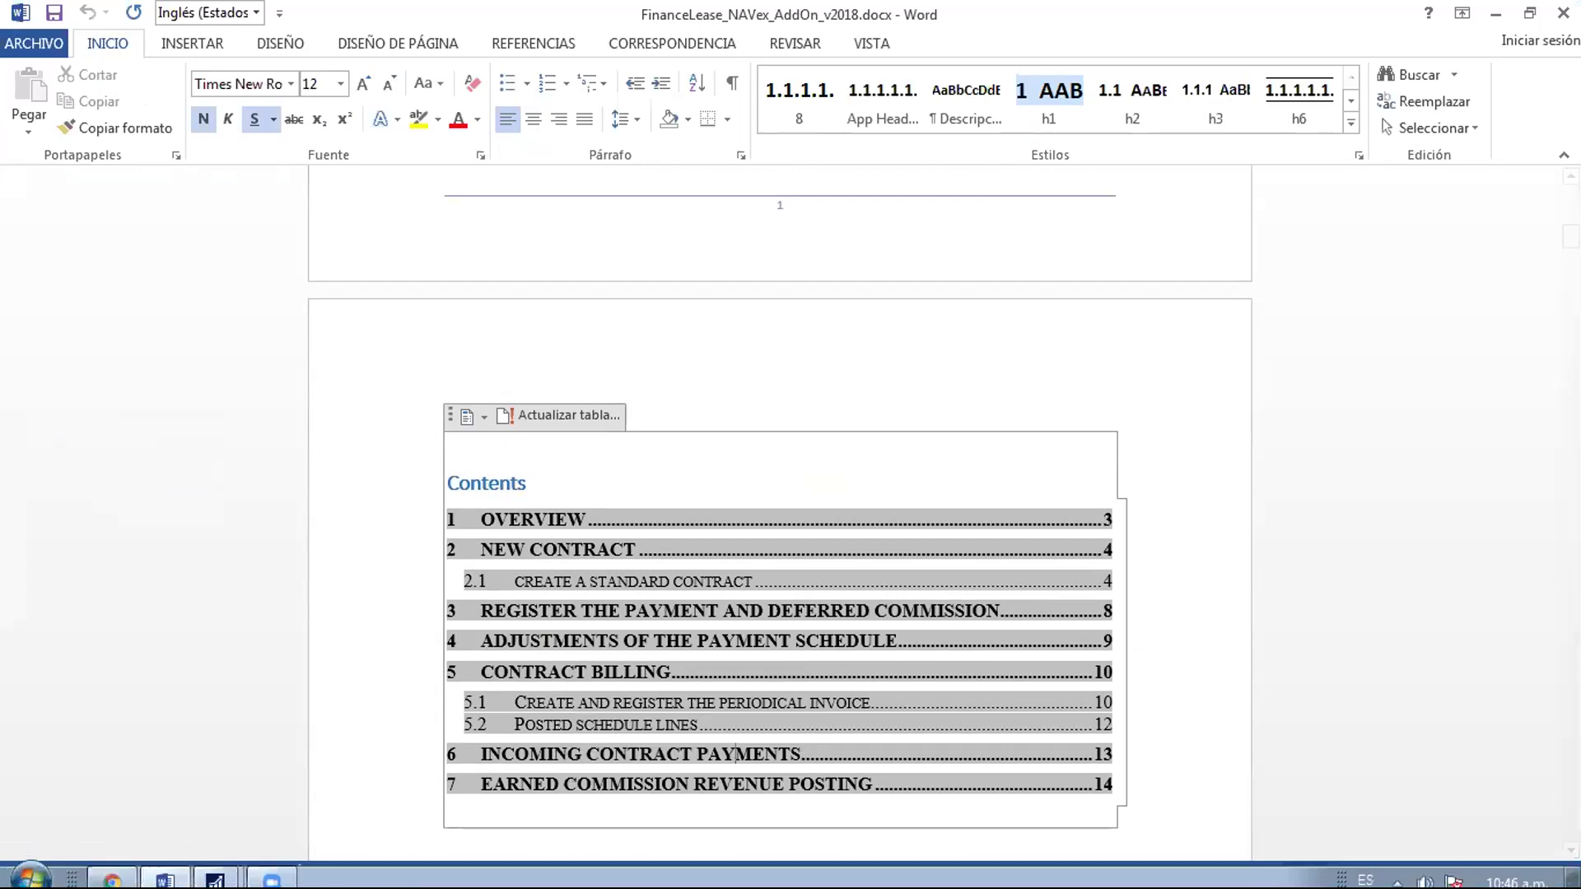
left_click(224, 869)
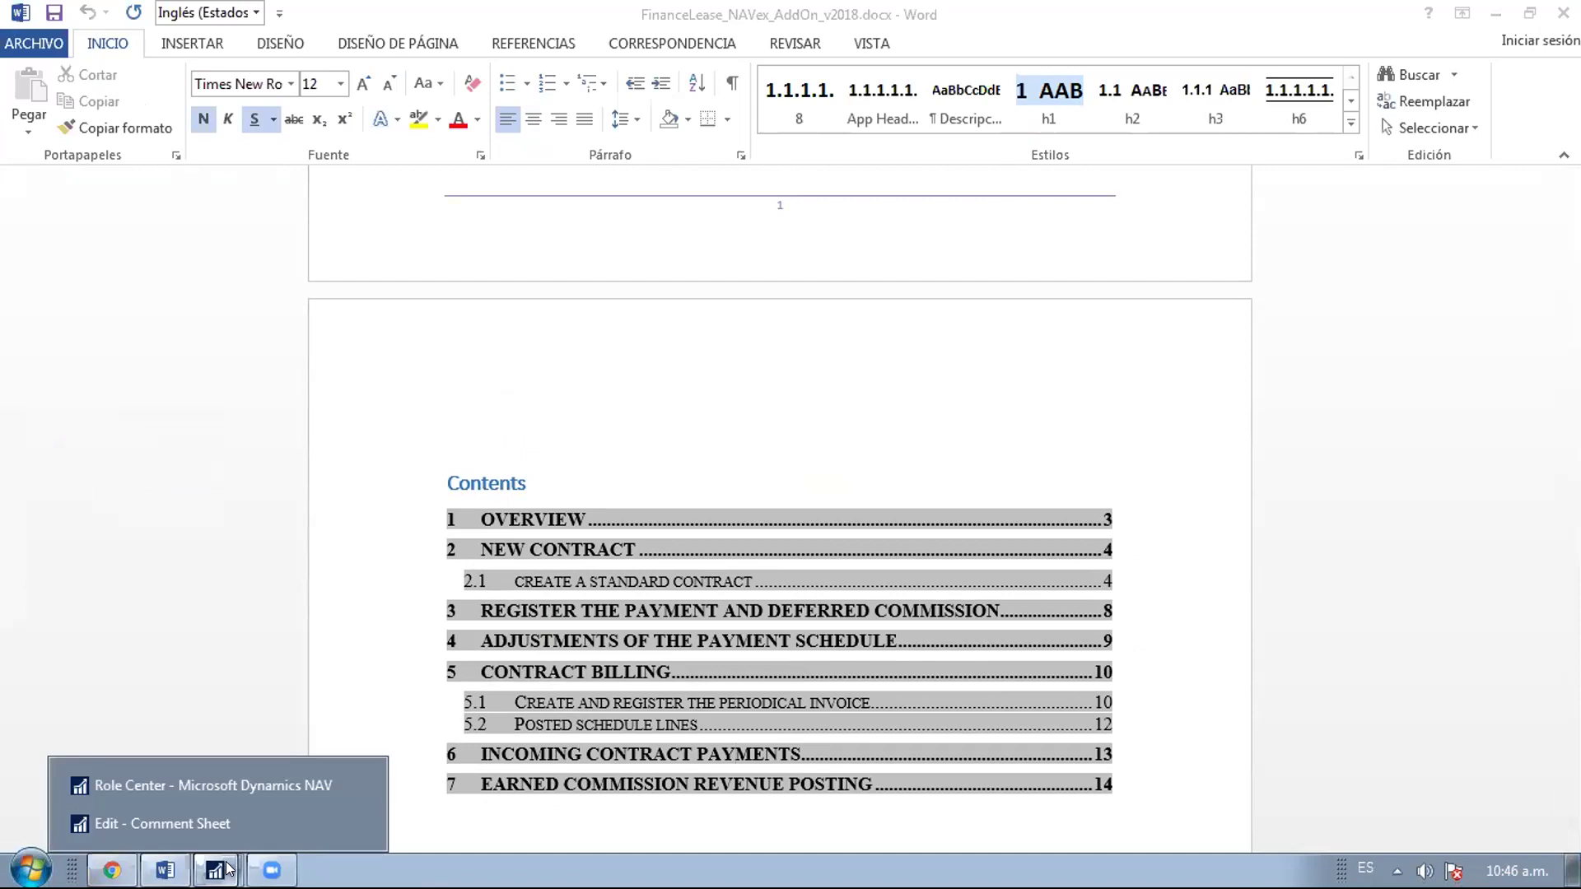
left_click(207, 784)
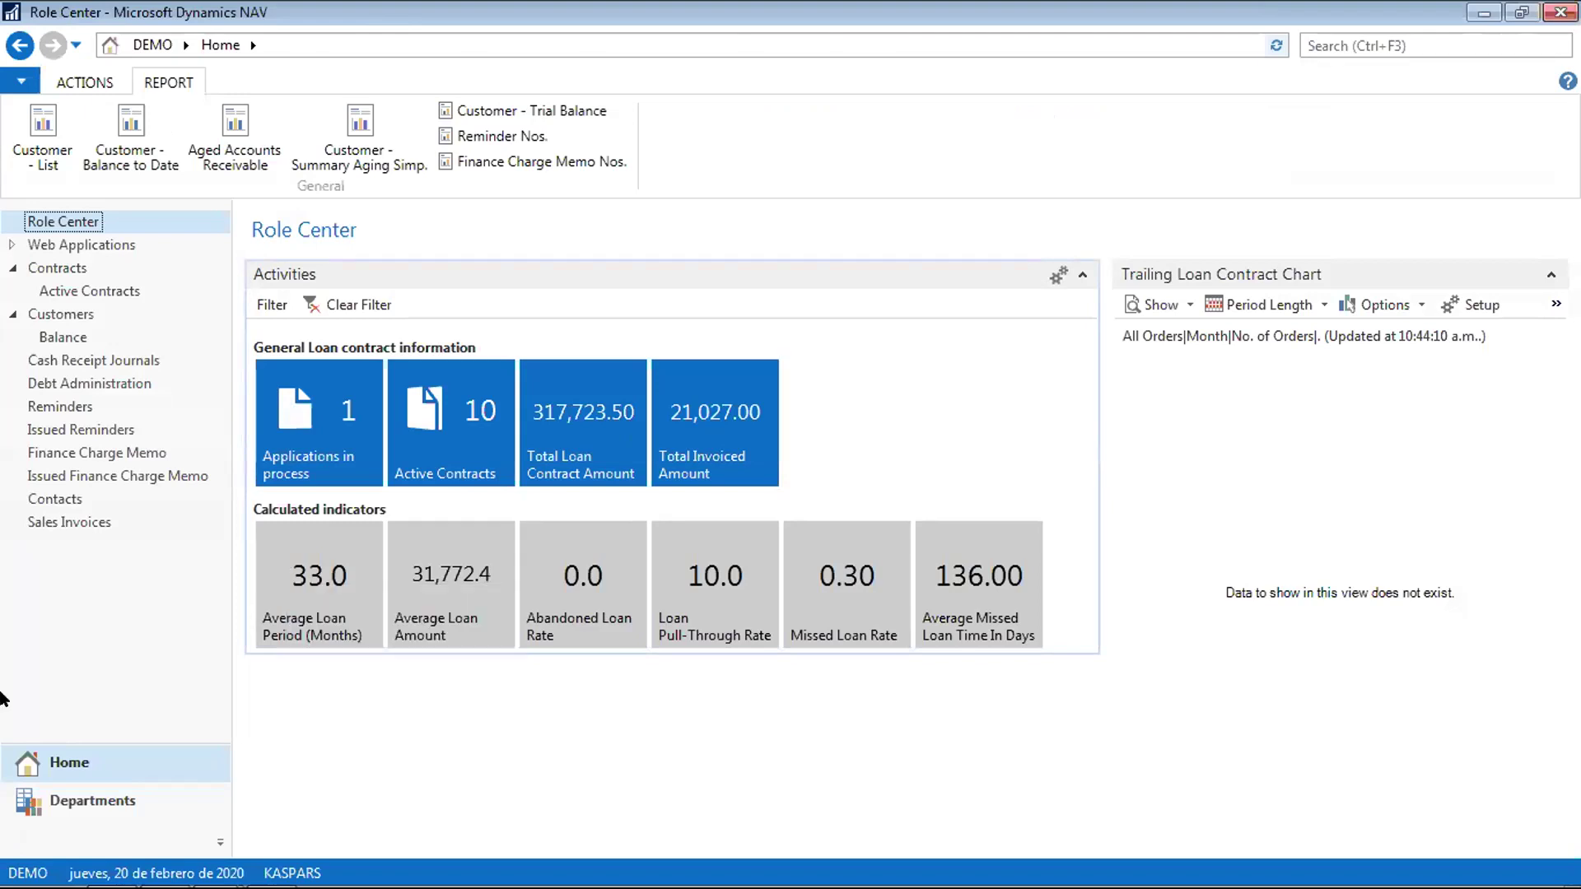
Go back to the Role Center home and open contract F000010 from the Contracts list
left_click(97, 804)
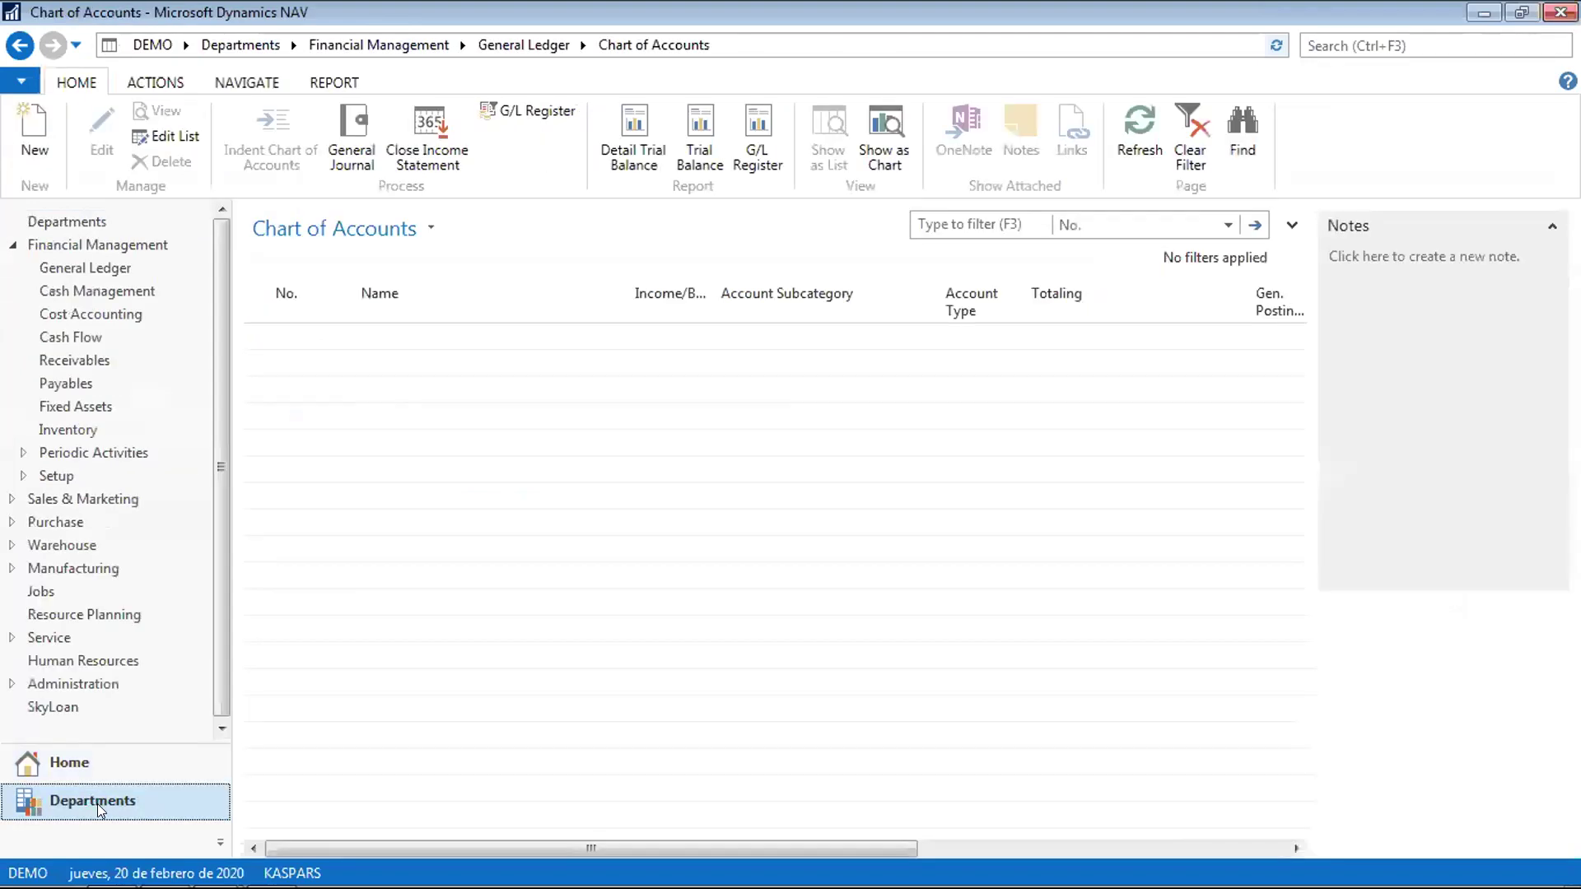
left_click(76, 764)
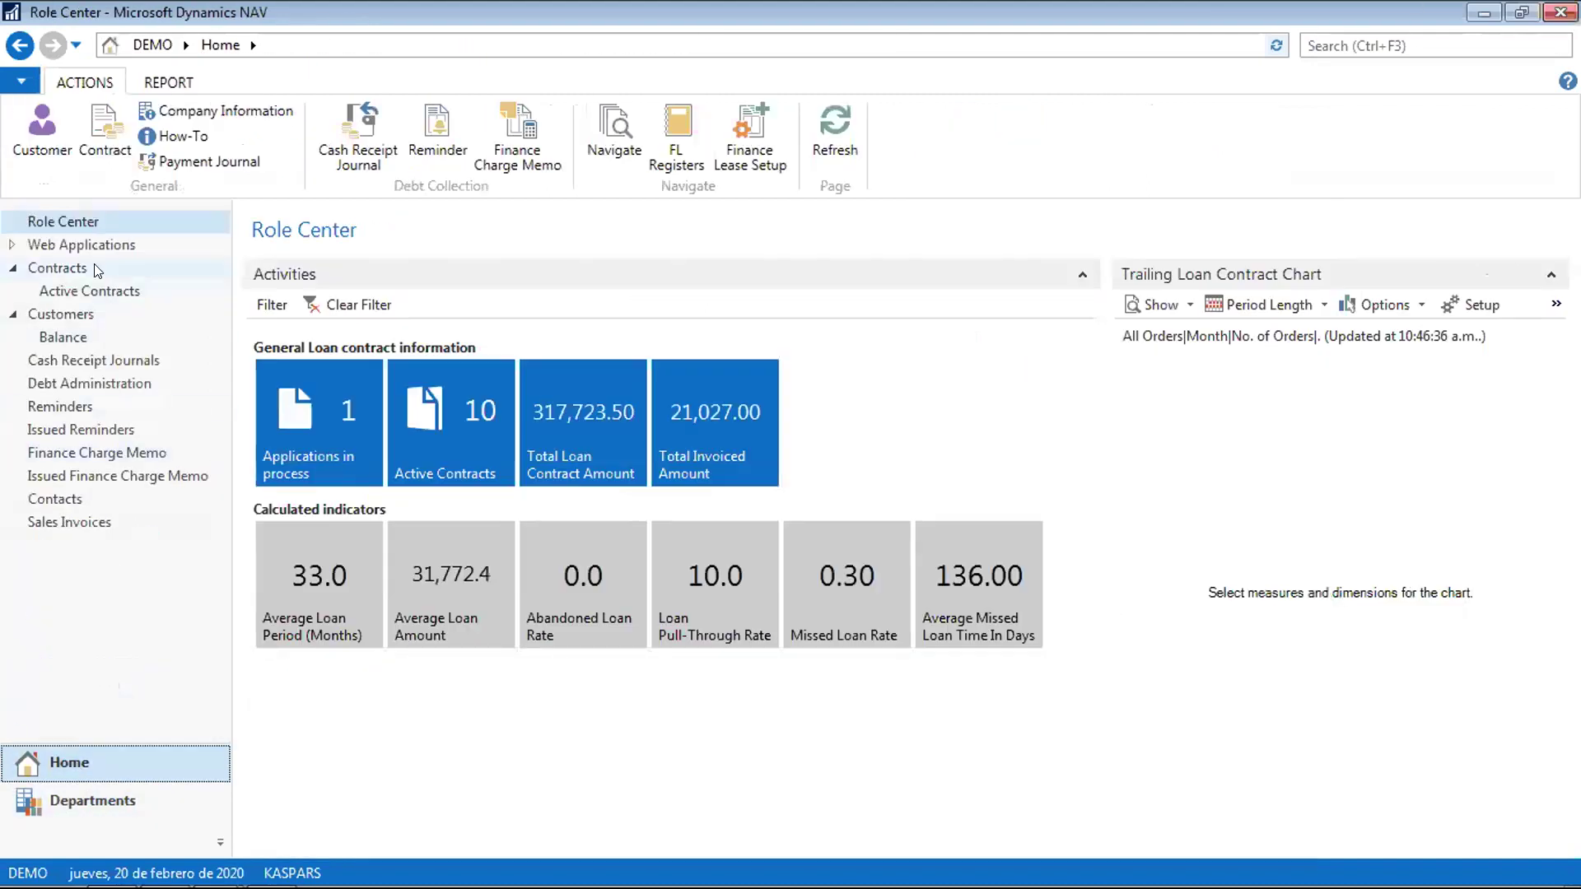
left_click(83, 272)
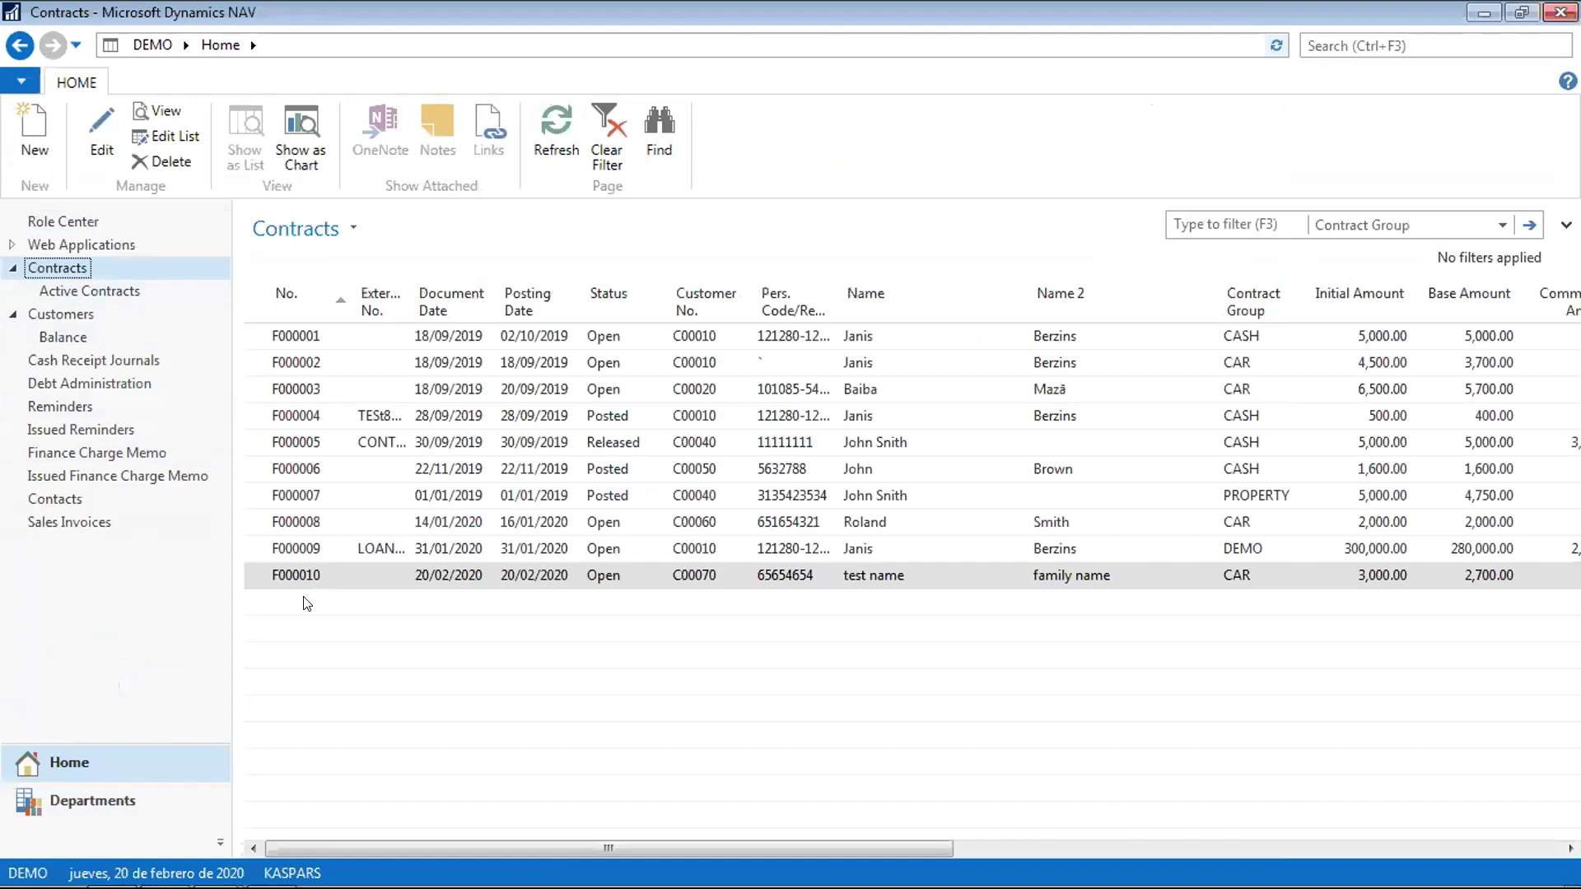
left_click(305, 571)
double_click(305, 571)
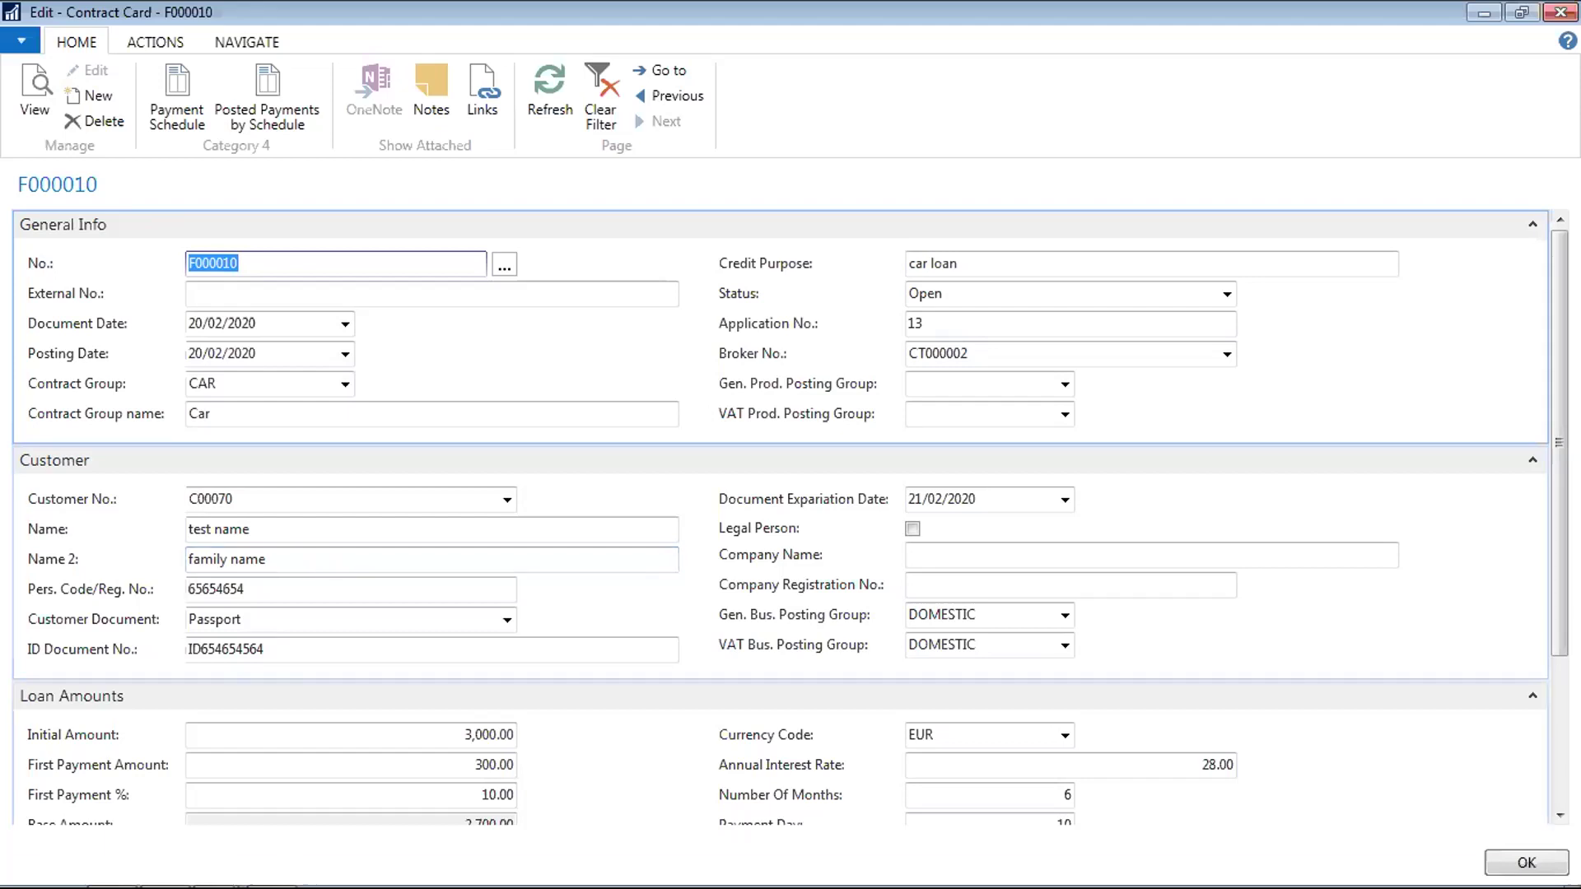
Change the Annual Interest Rate from 28.00 to 18 and apply it to unposted schedule lines
left_click(1195, 758)
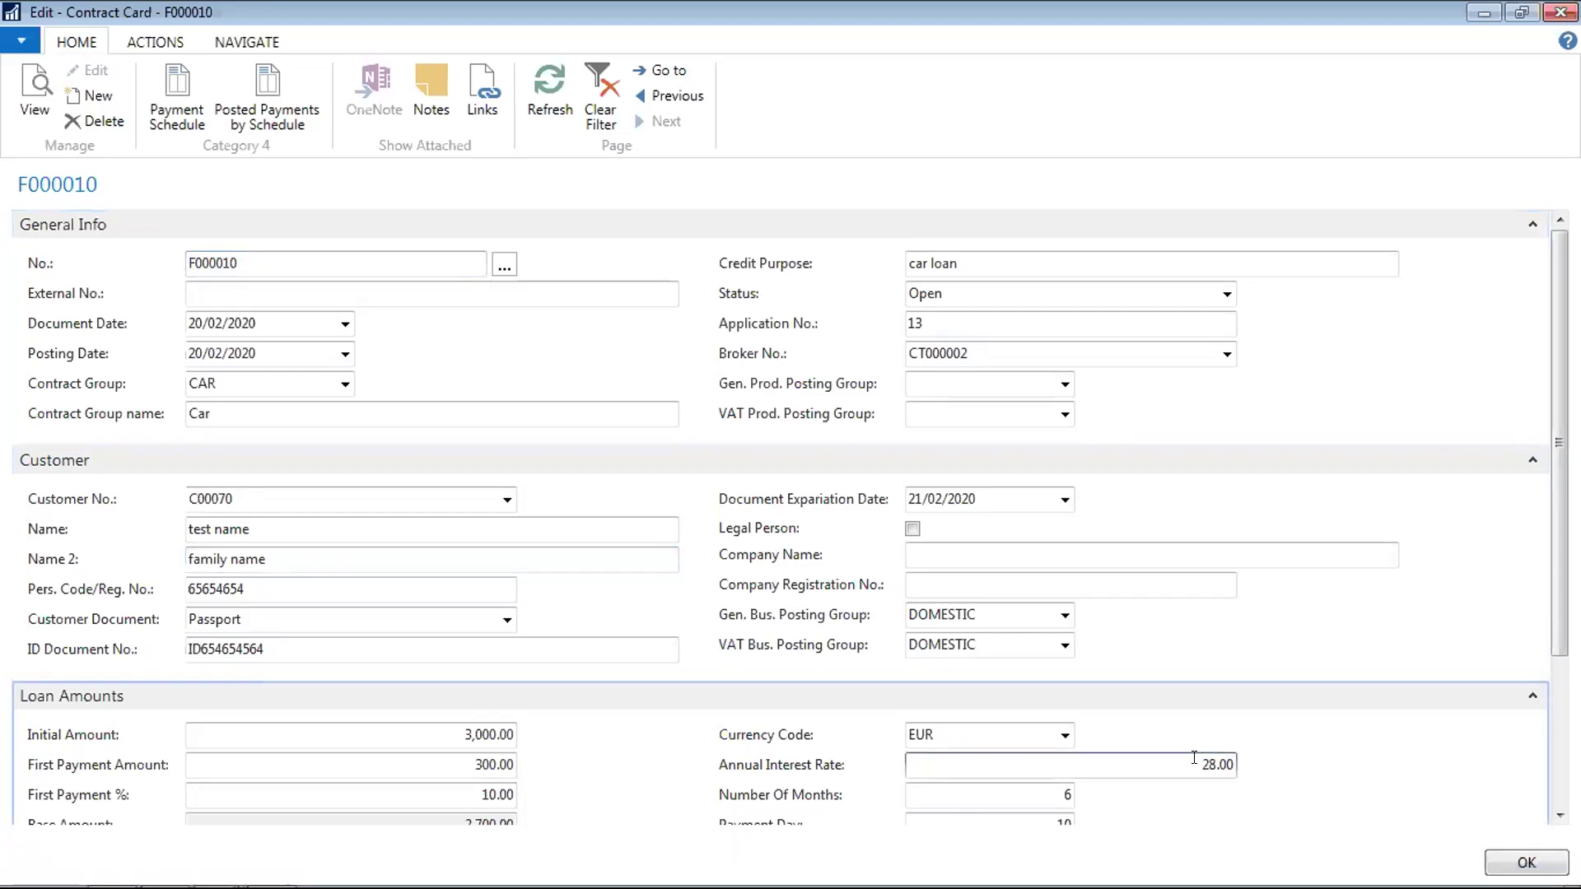
scroll(1551, 566, "down", 1)
scroll(1552, 565, "down", 3)
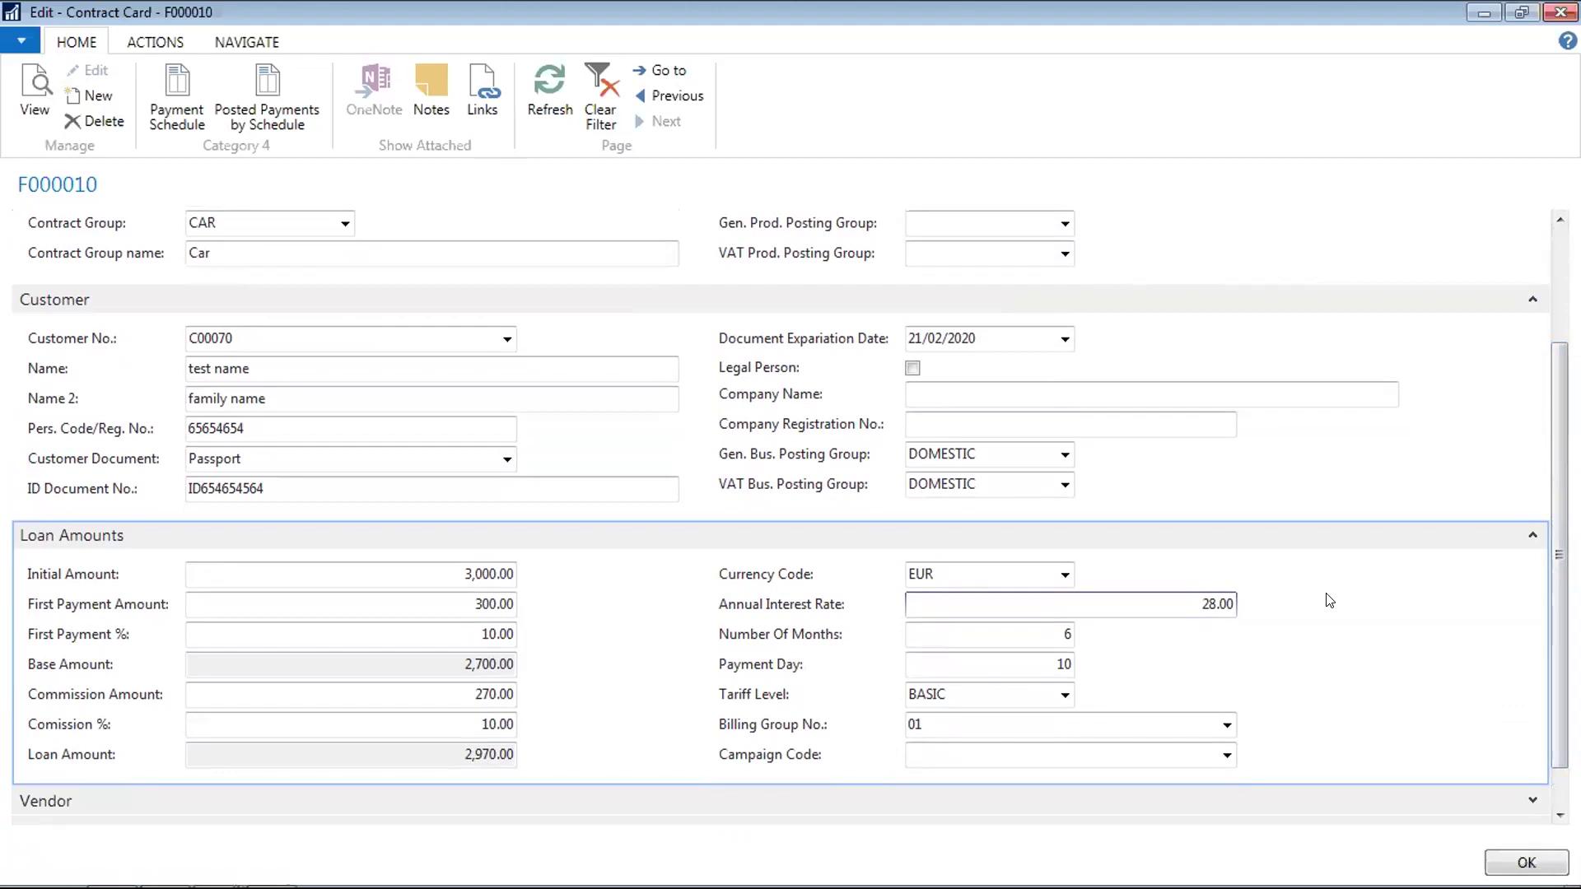
key("Delete")
key("Delete")
key("Delete")
key("Delete")
key("Delete")
type("2")
key("BackSpace")
type("18")
key("Tab")
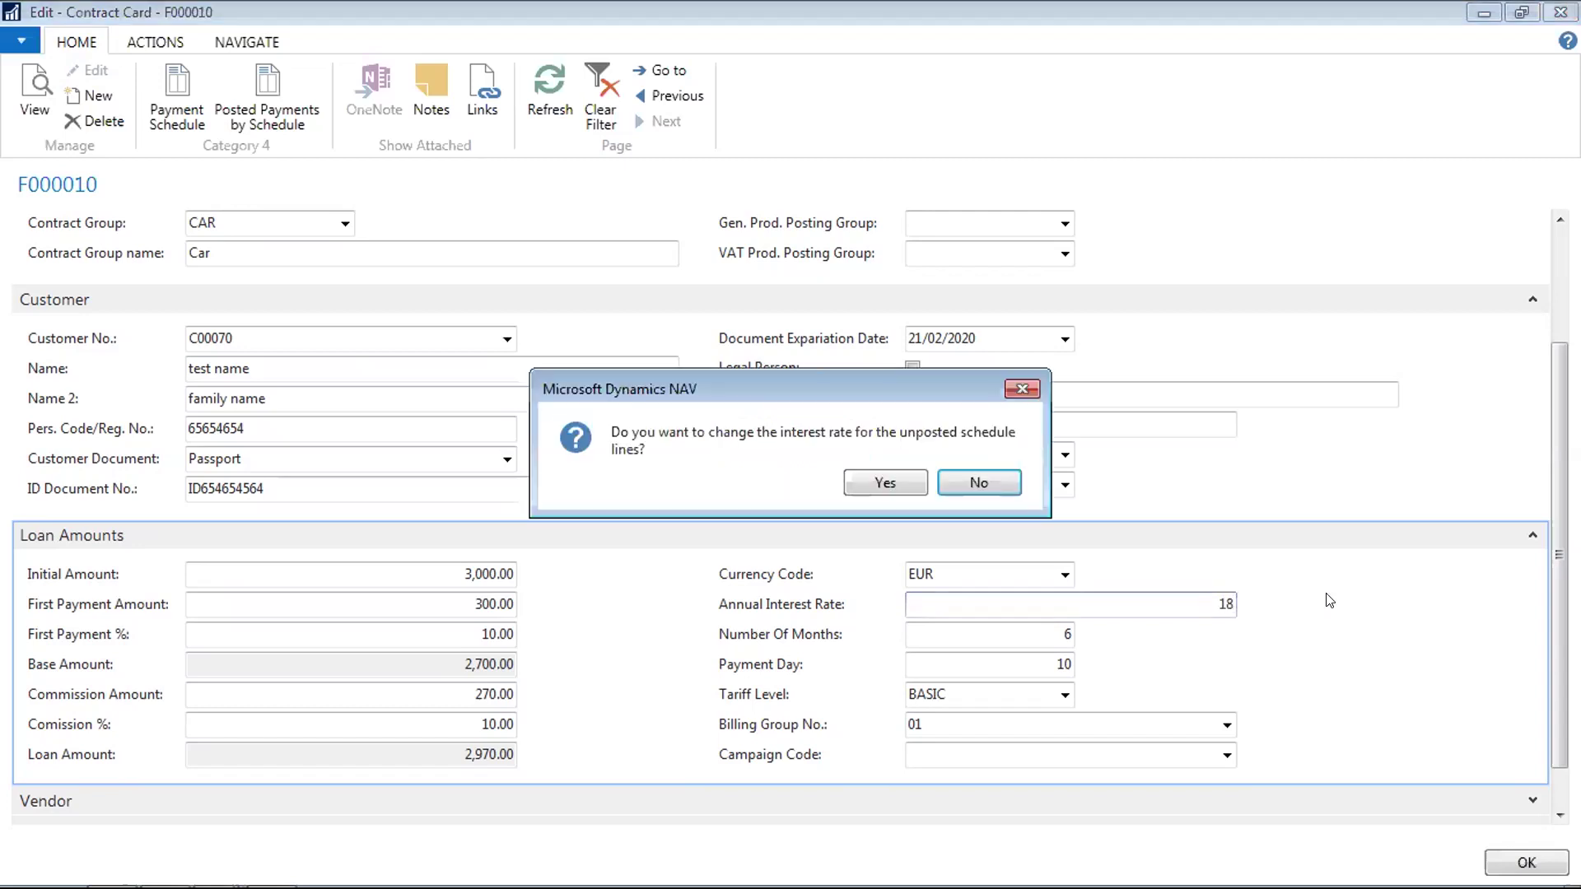
left_click(879, 488)
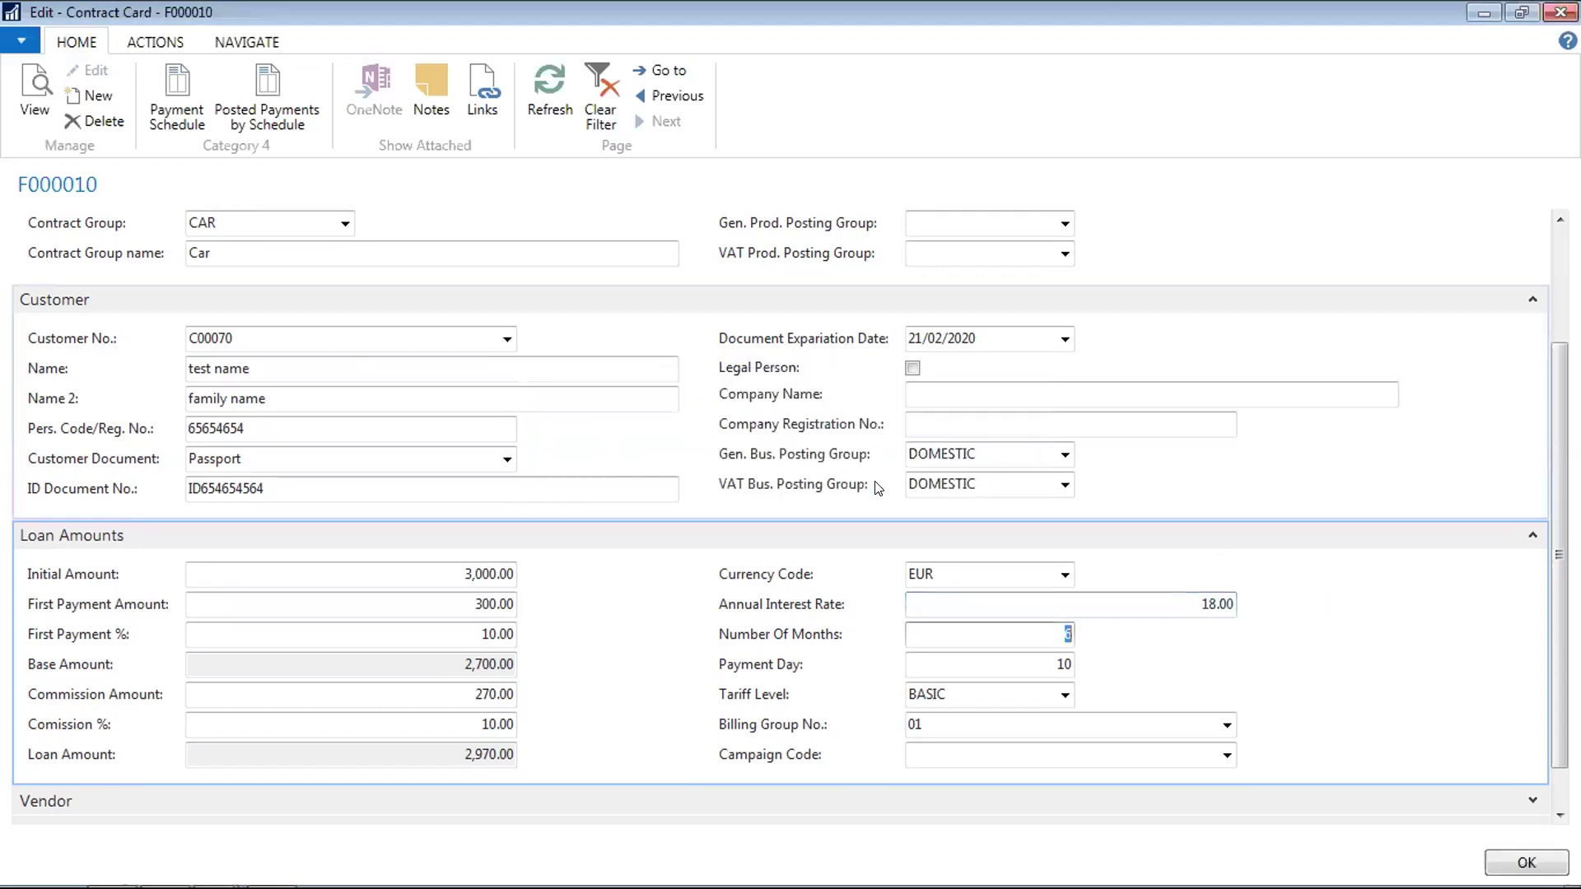
Check the interest rate on the payment schedule lines, then close the schedule
left_click(190, 119)
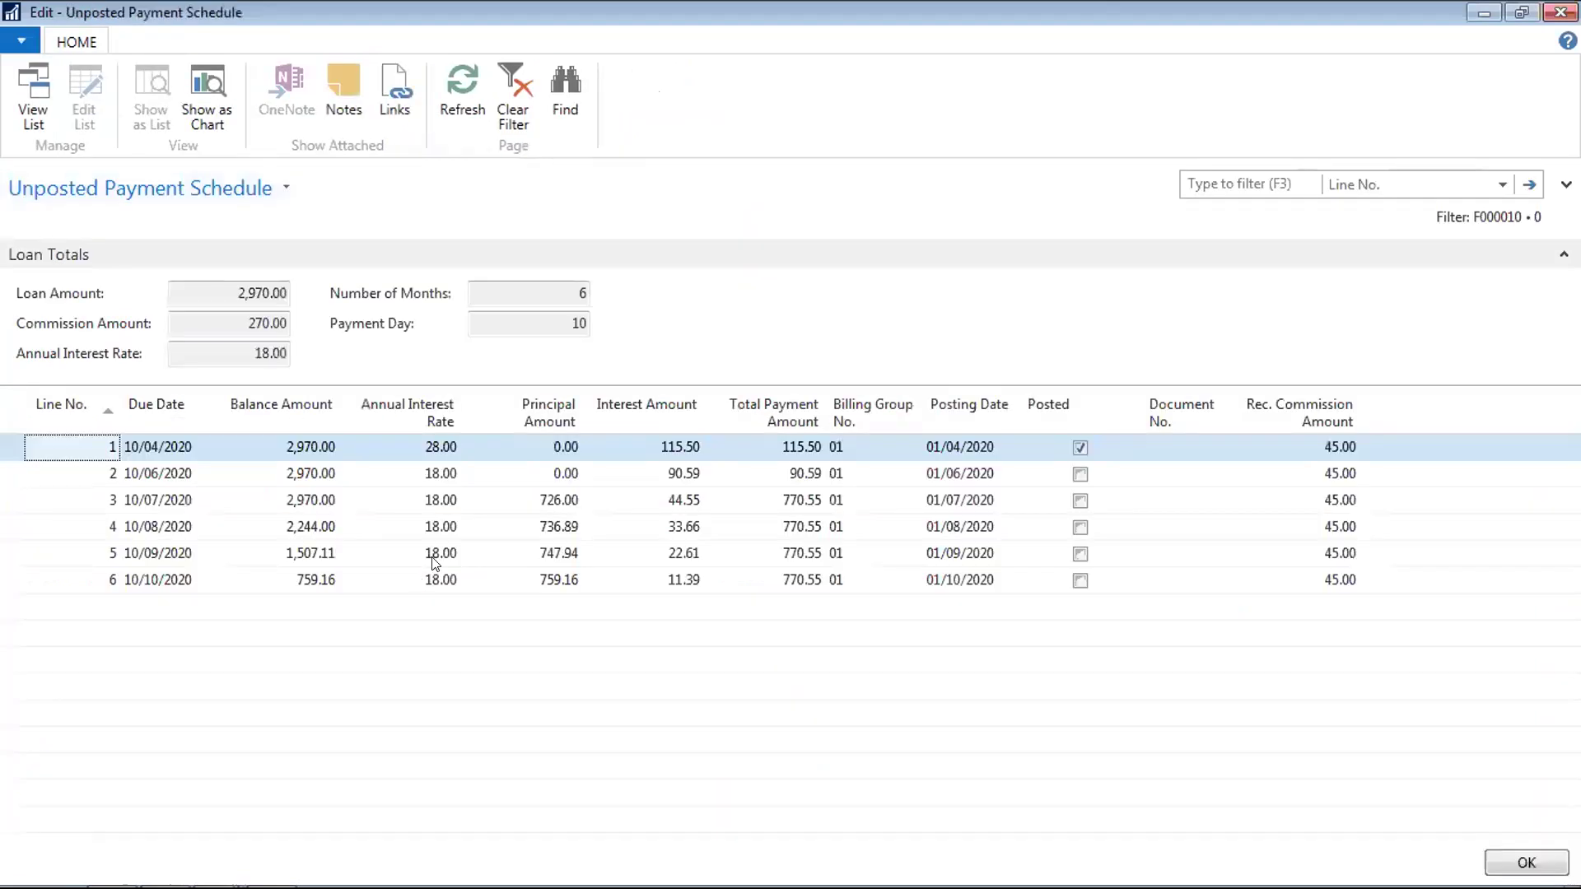
left_click(443, 474)
key("Down")
key("Down")
key("Down")
key("Down")
key("Up")
key("Up")
key("Up")
key("Up")
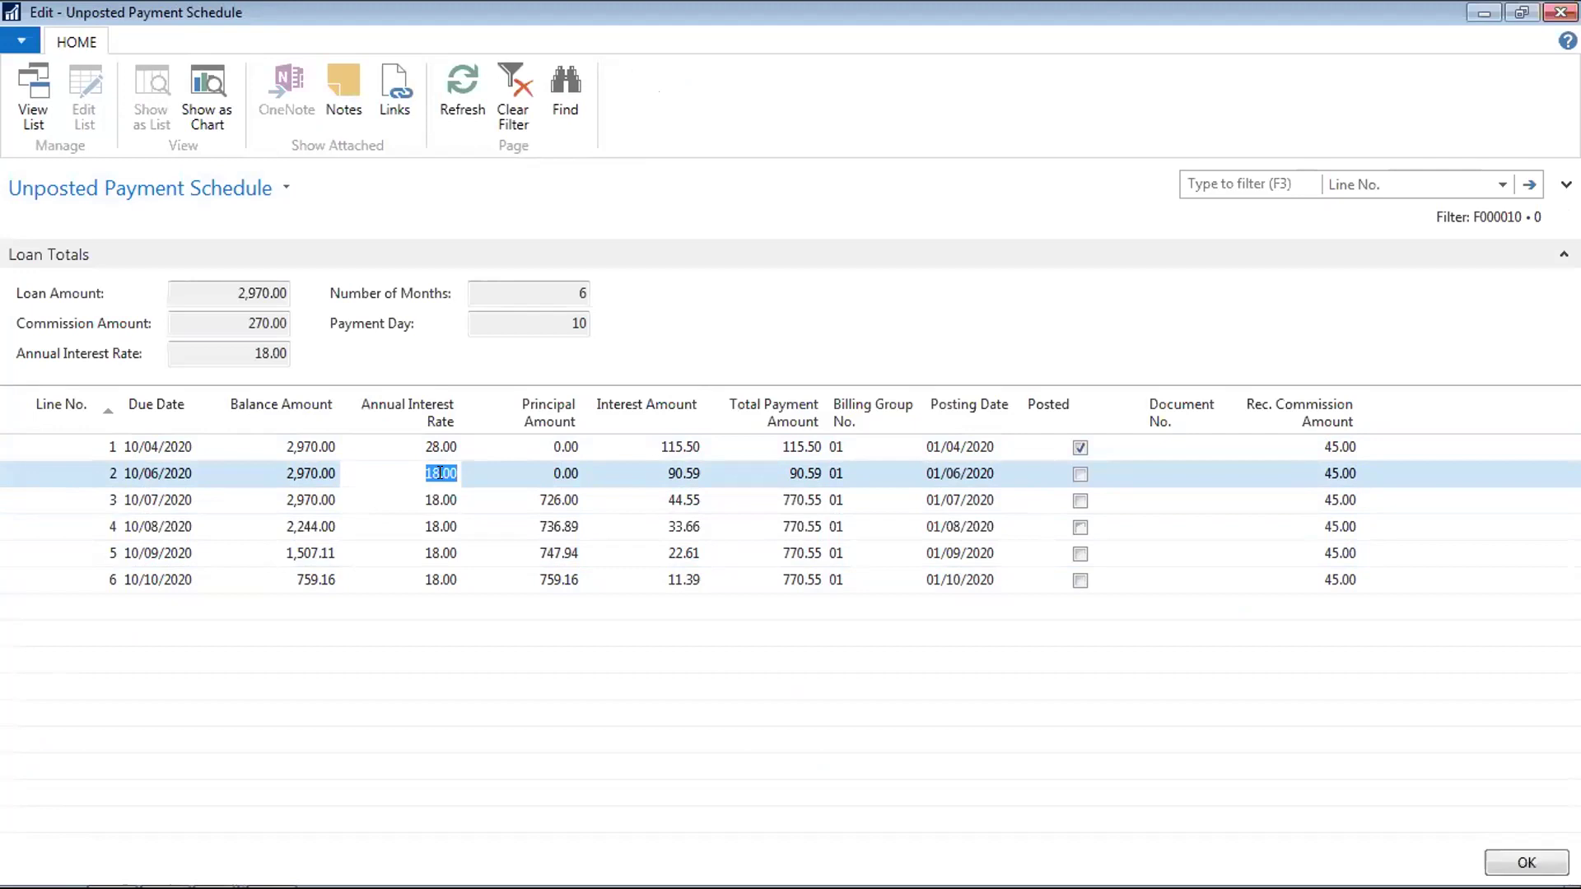
key("Escape")
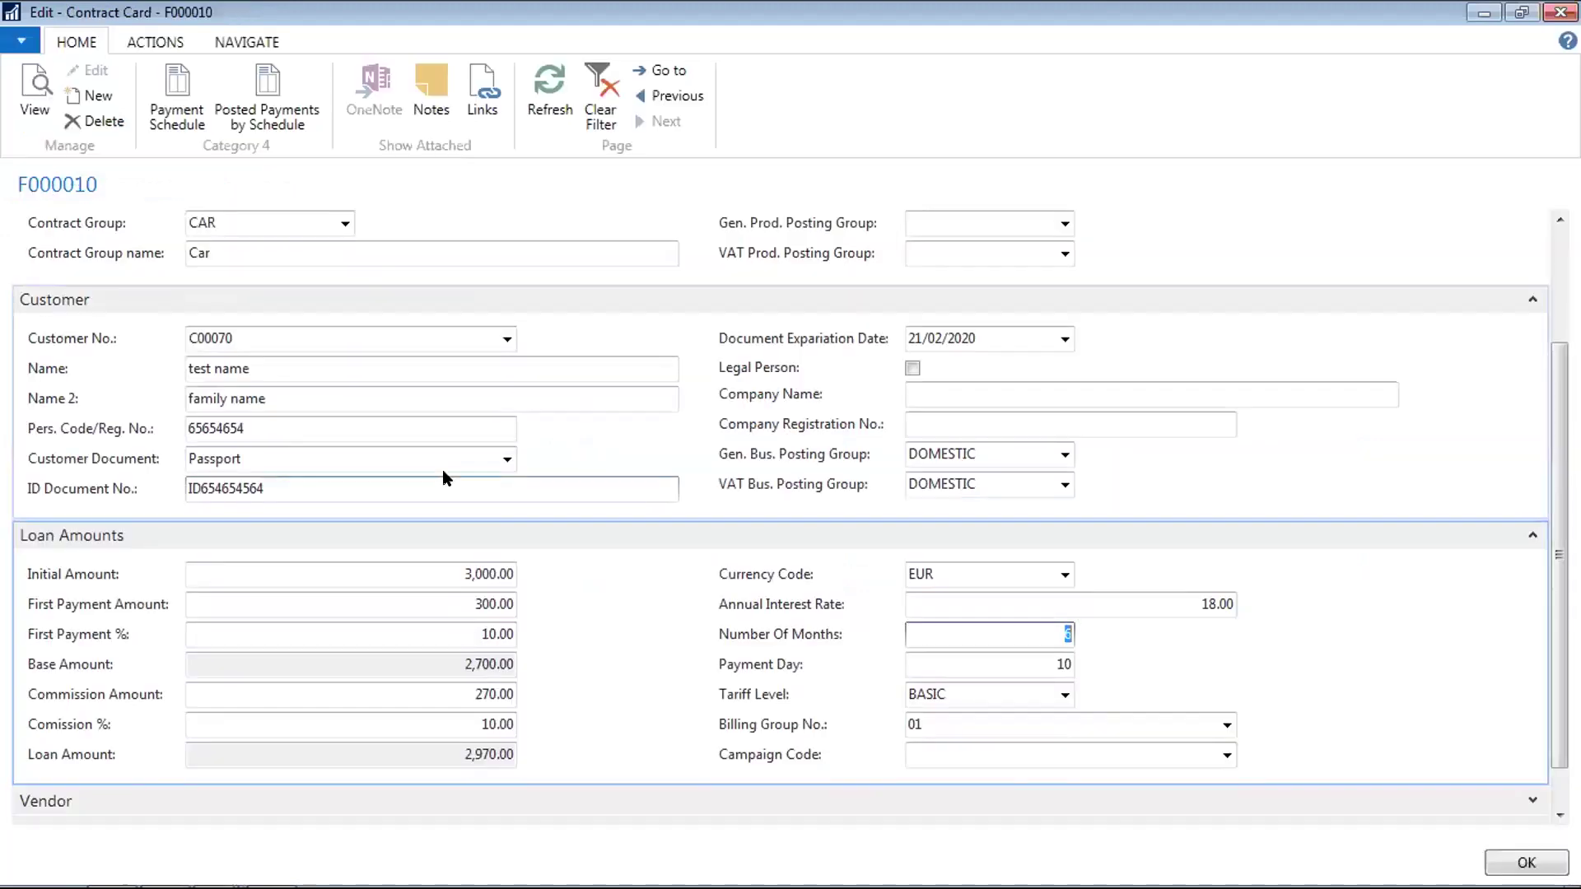
Start Run Billing for contract F000010, then cancel it without creating invoices
left_click(155, 42)
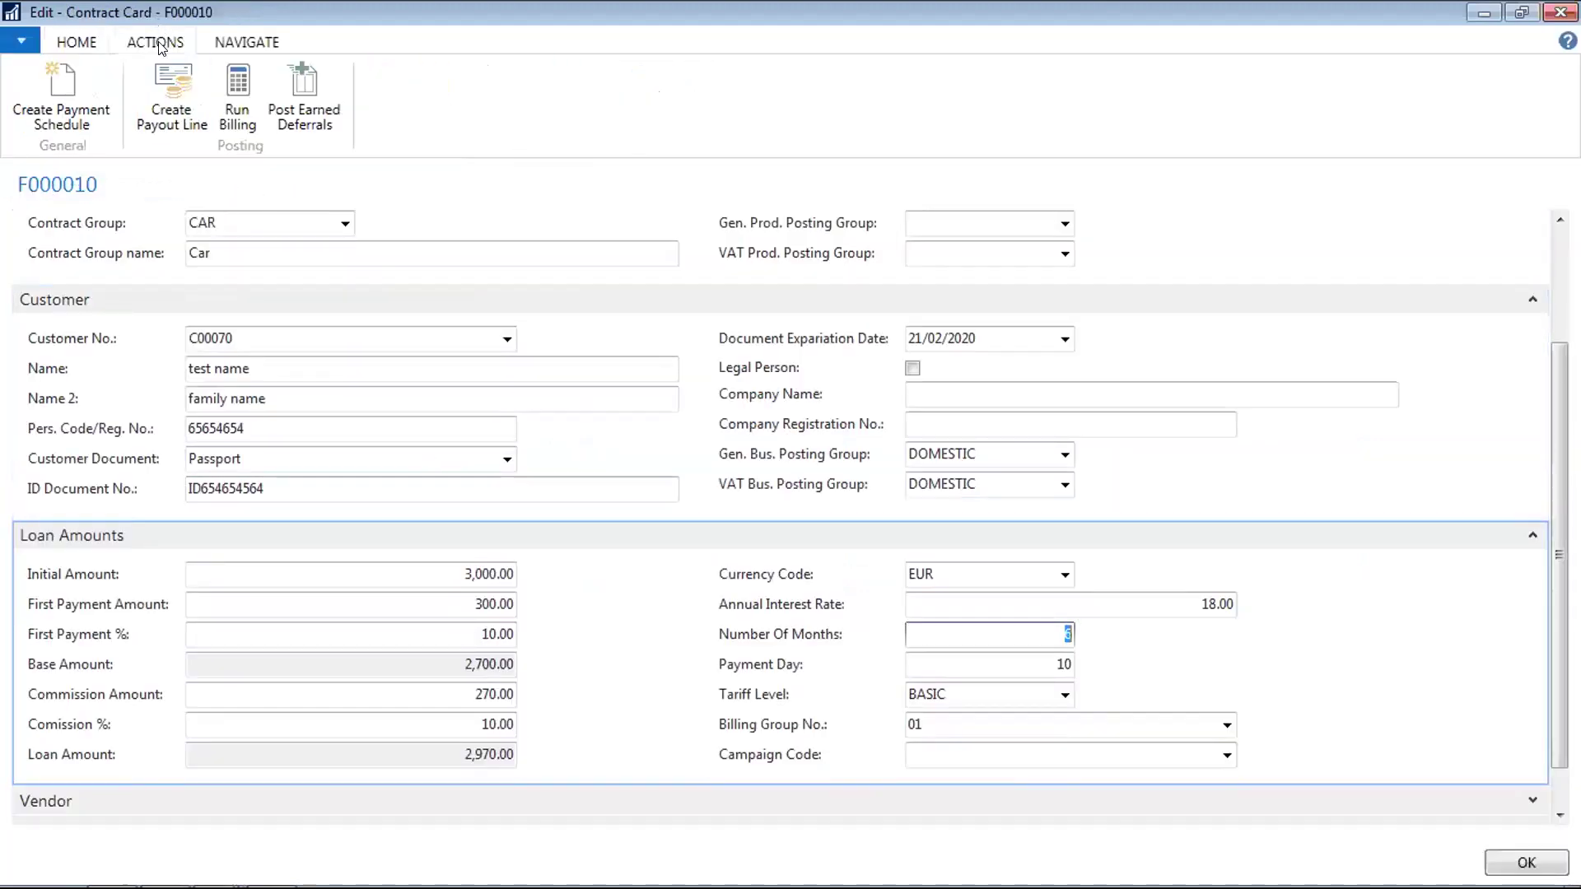
left_click(239, 92)
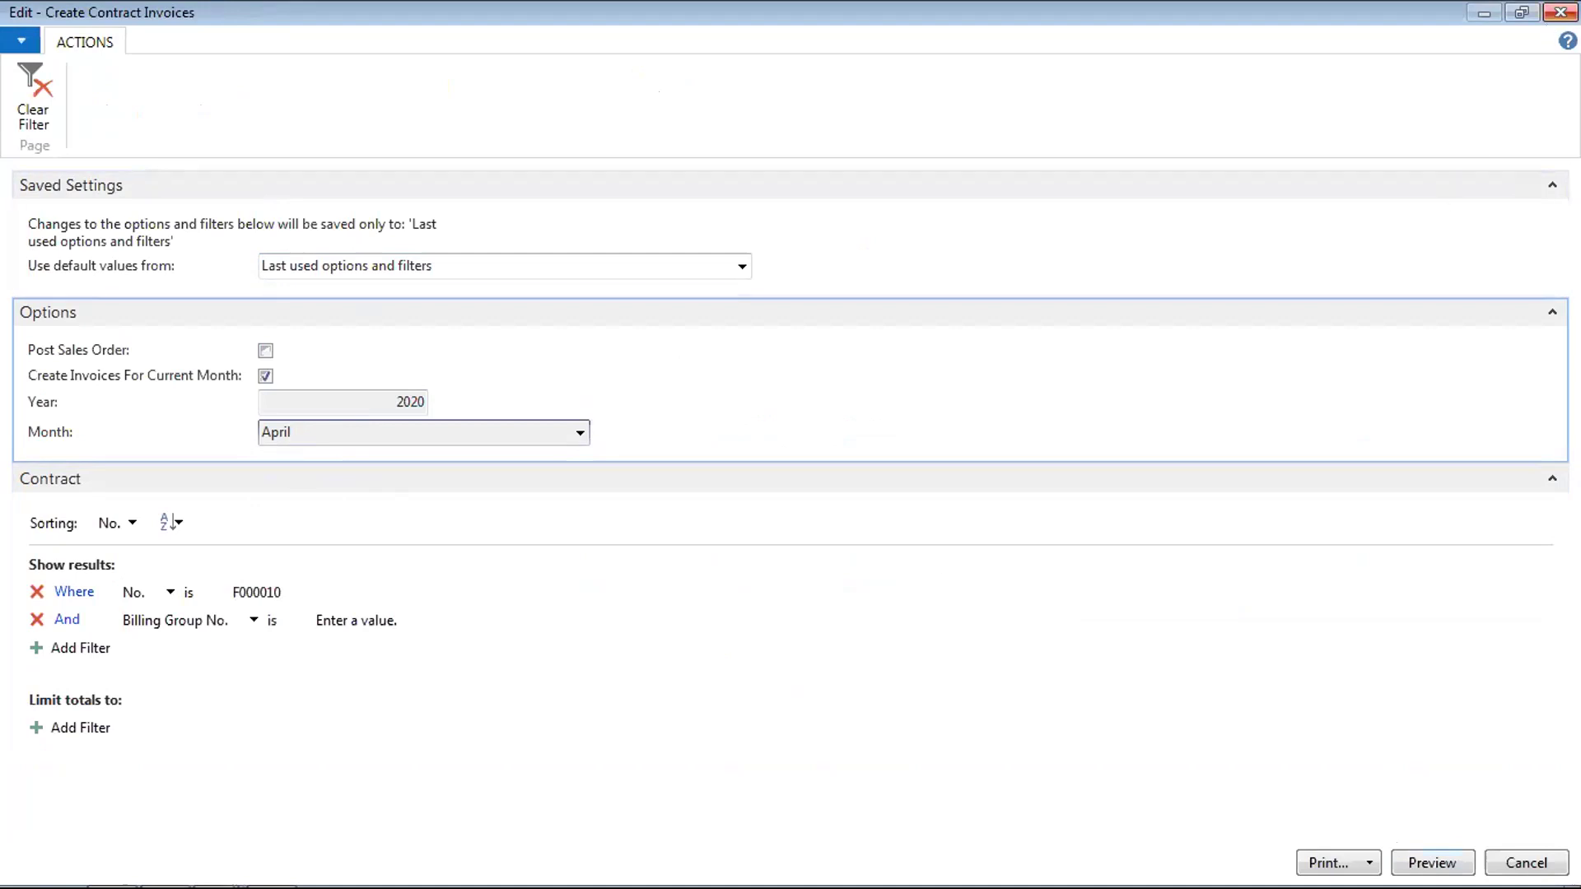
left_click(1559, 12)
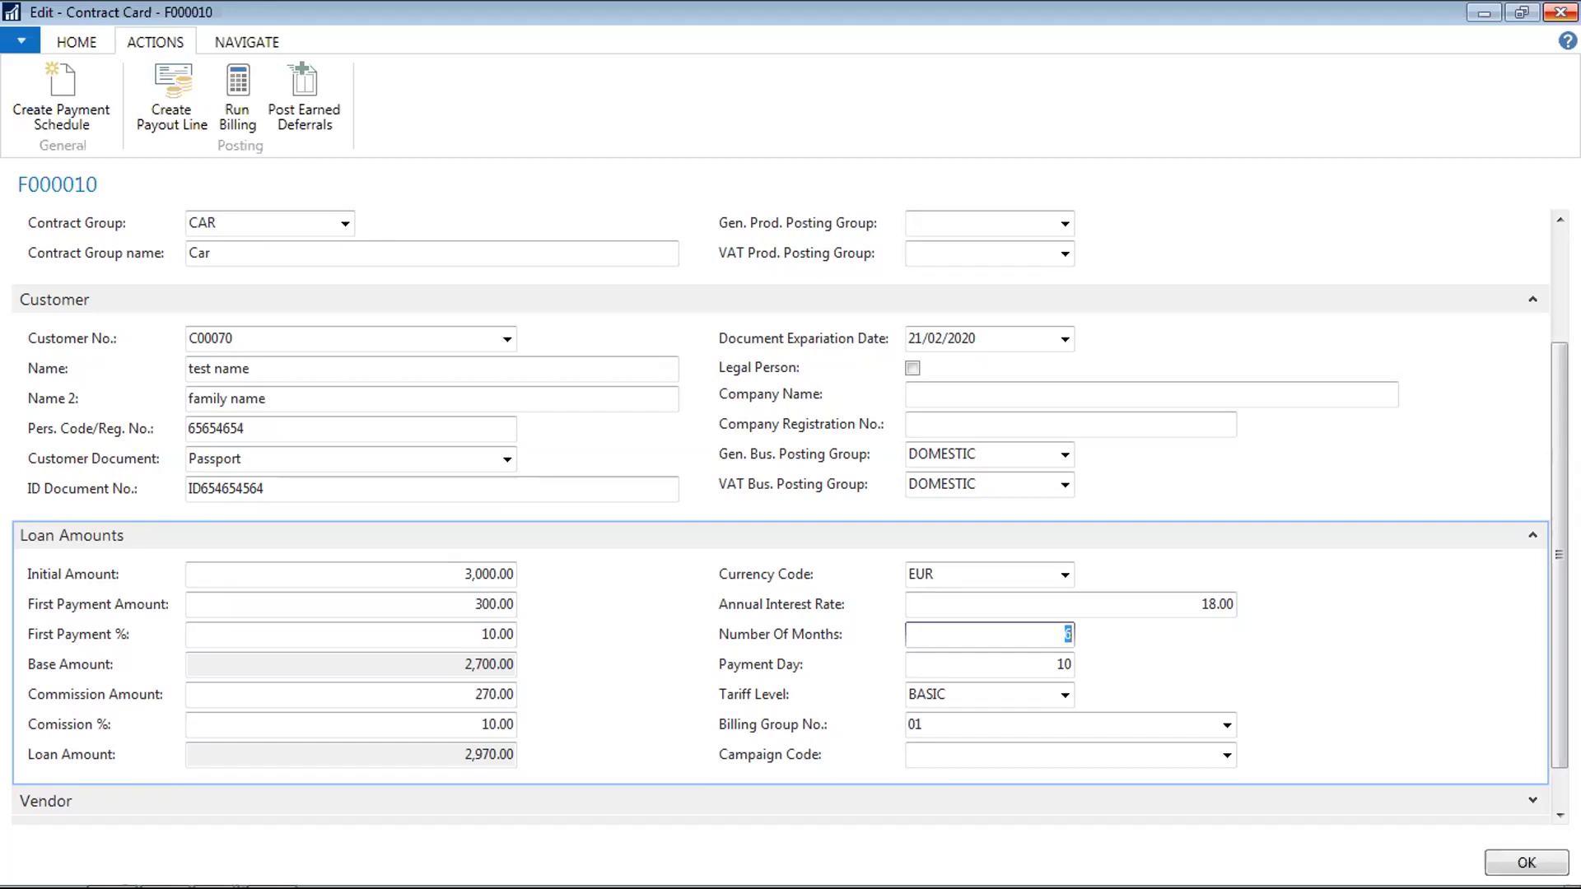
Set Number Of Months to 6 and close the contract card
type("6")
key("Tab")
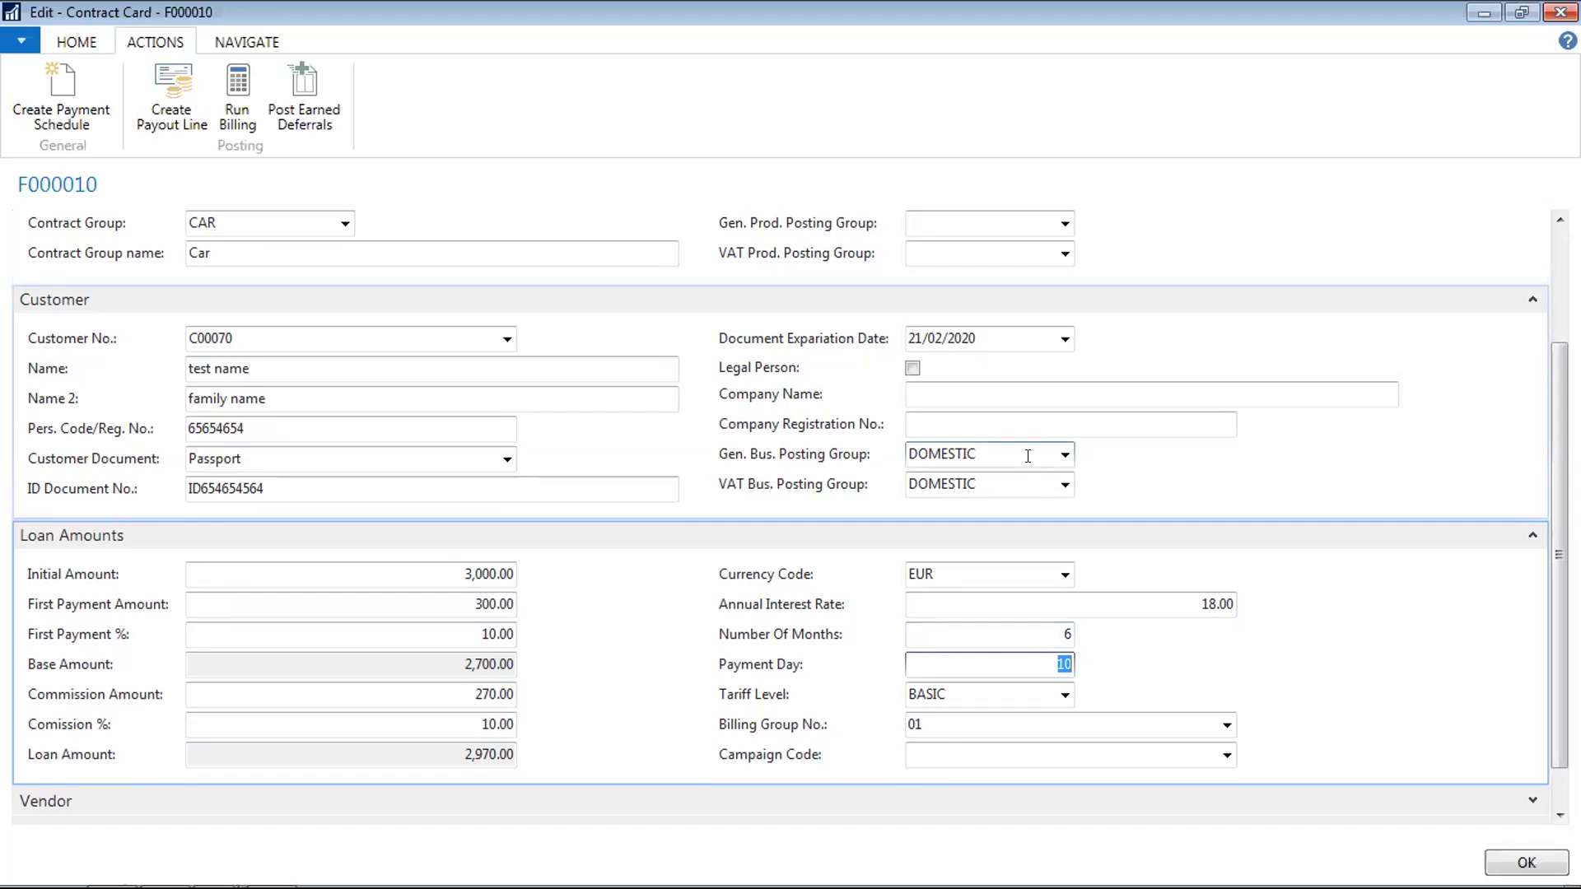
key("Escape")
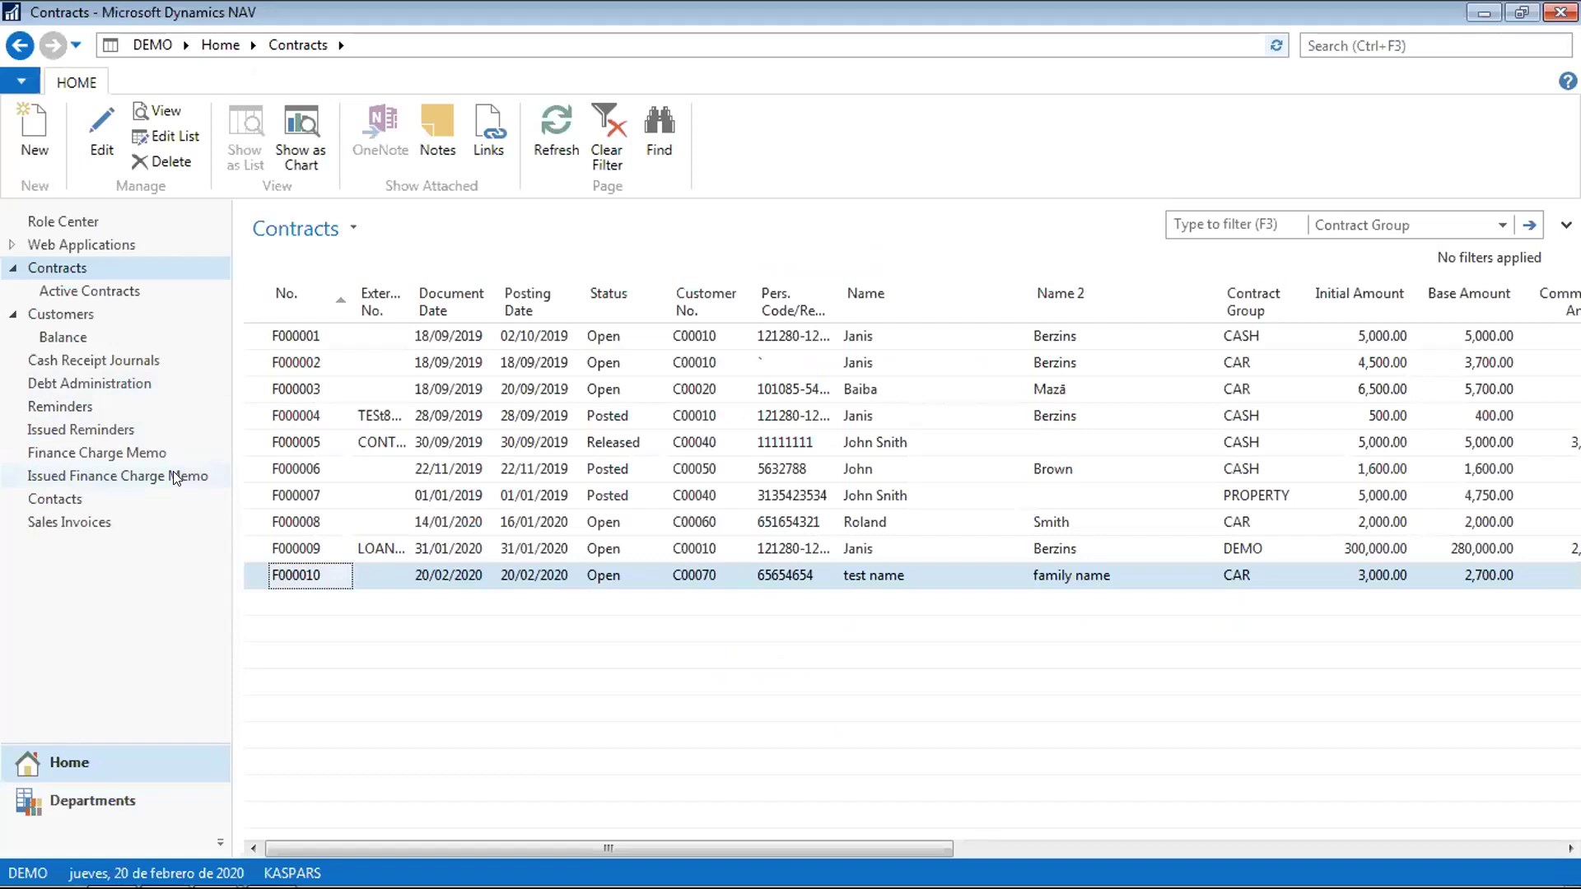
Open contract F000010 and look over its status choices and actions, leaving it Open
double_click(300, 578)
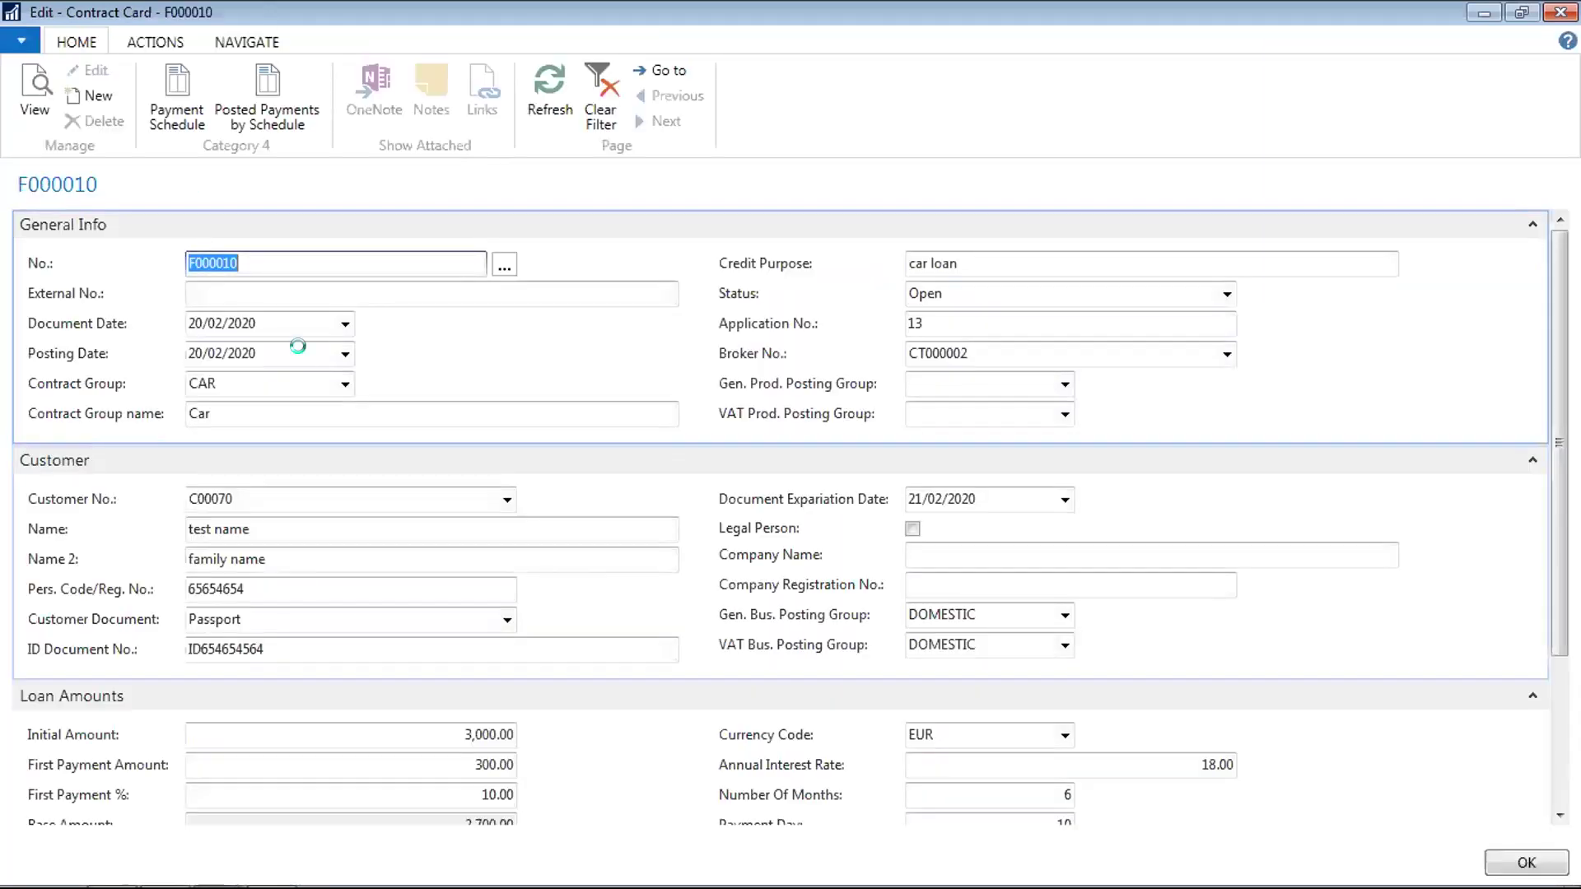
left_click(1227, 293)
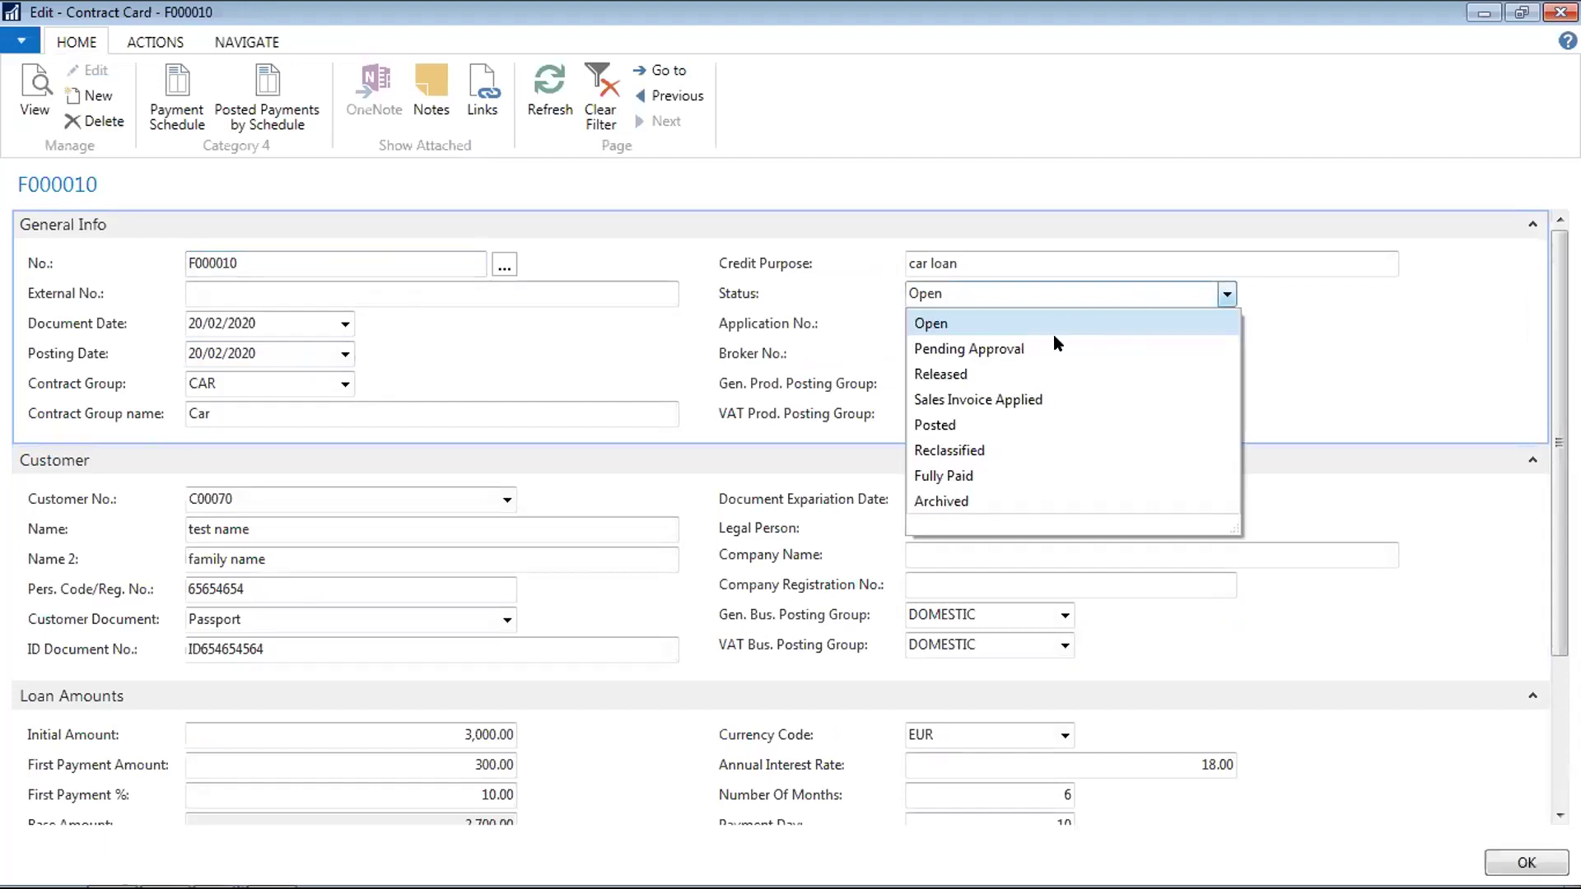
left_click(980, 251)
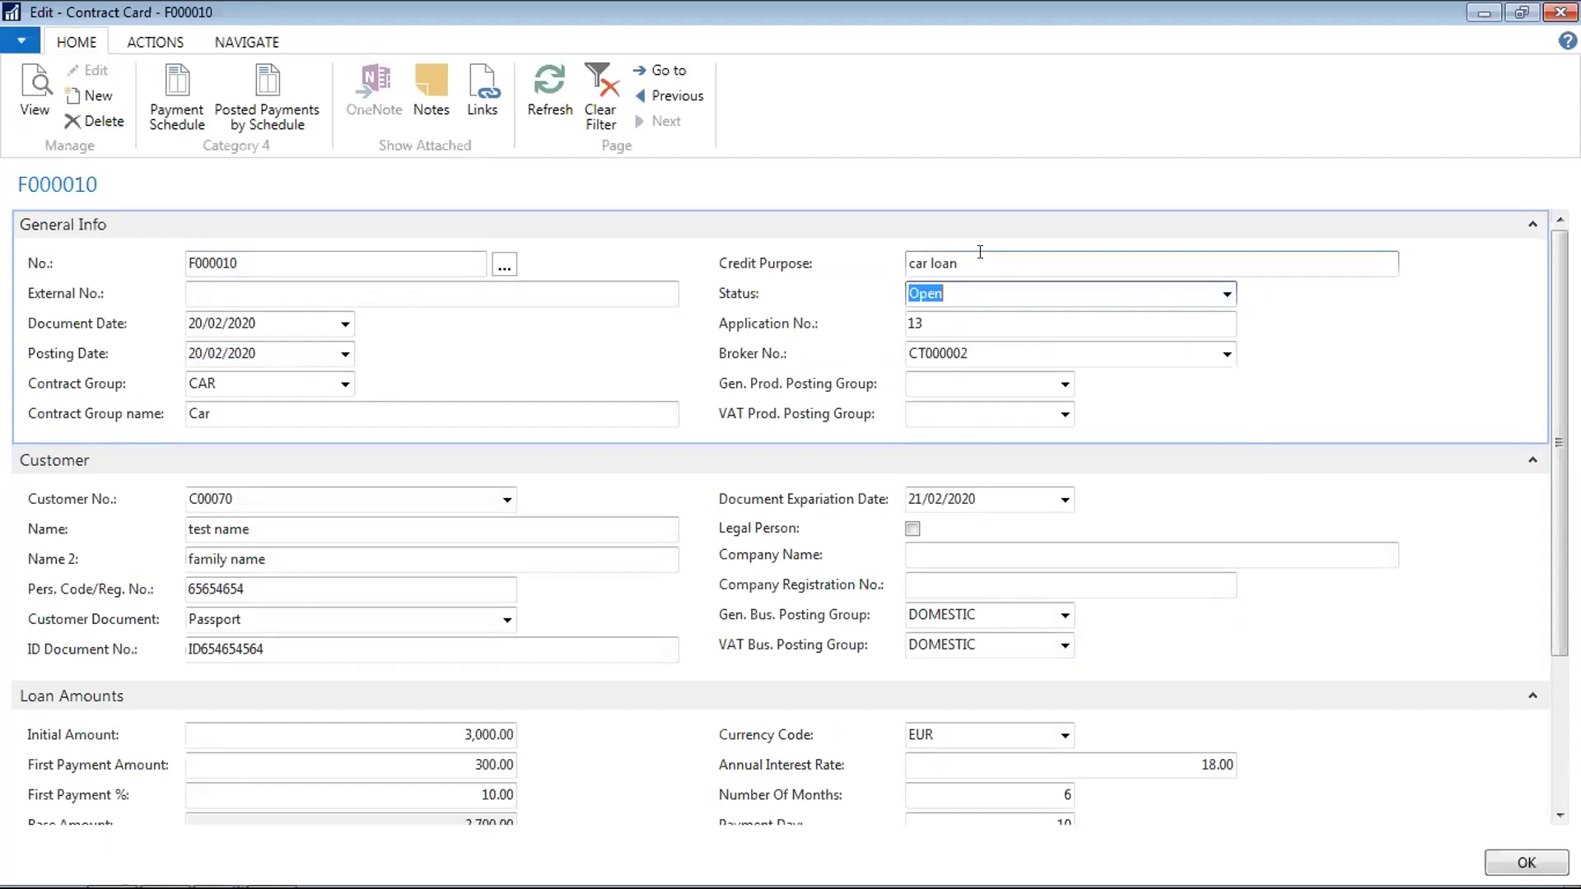
left_click(1227, 294)
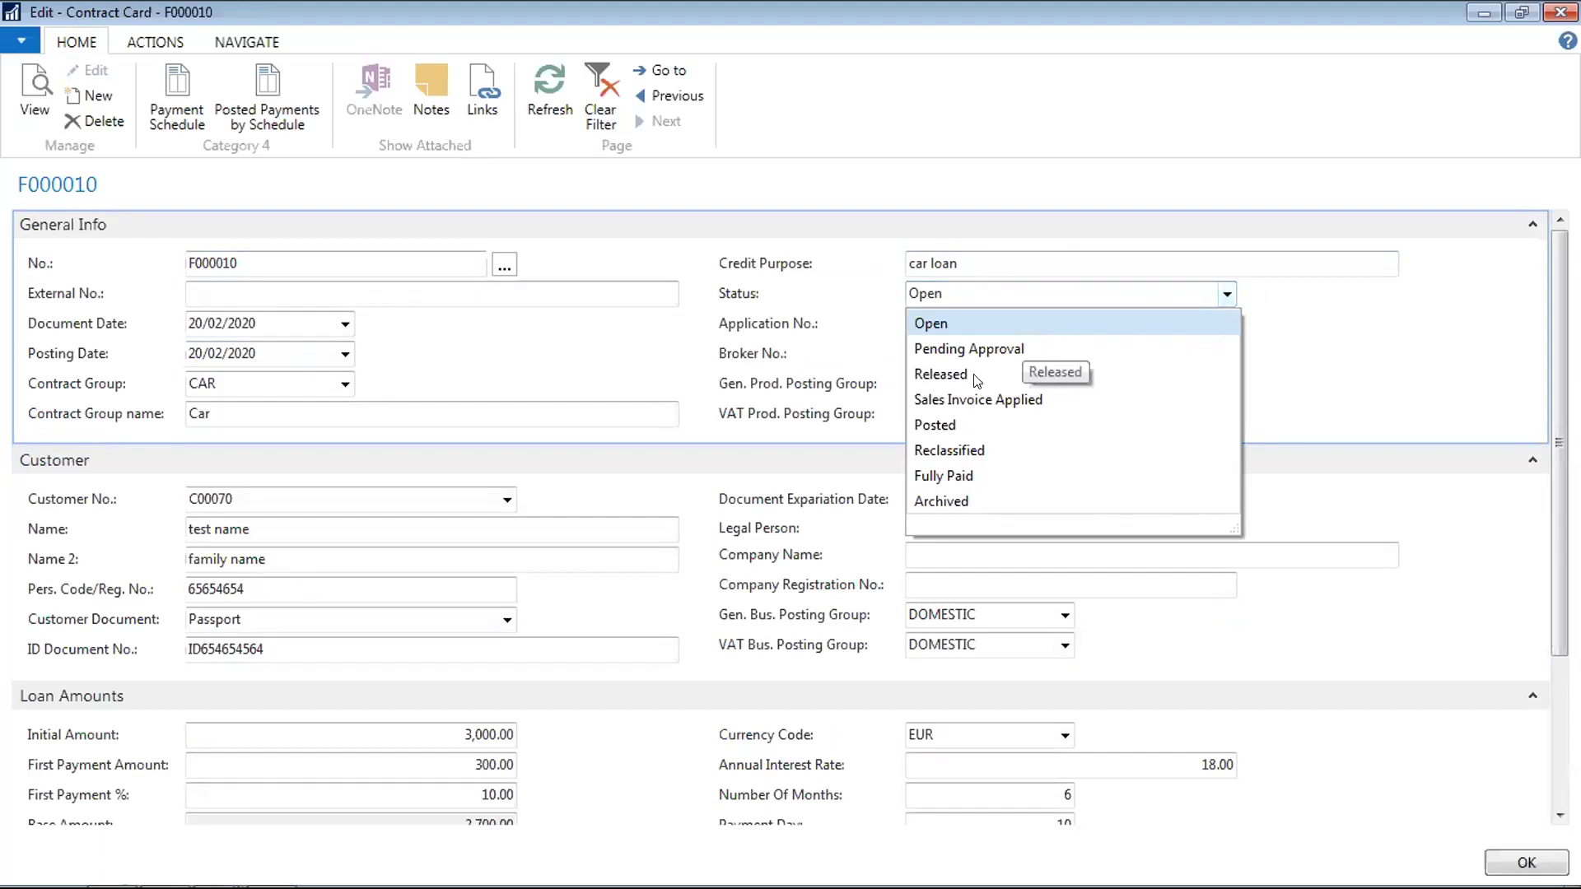
left_click(662, 363)
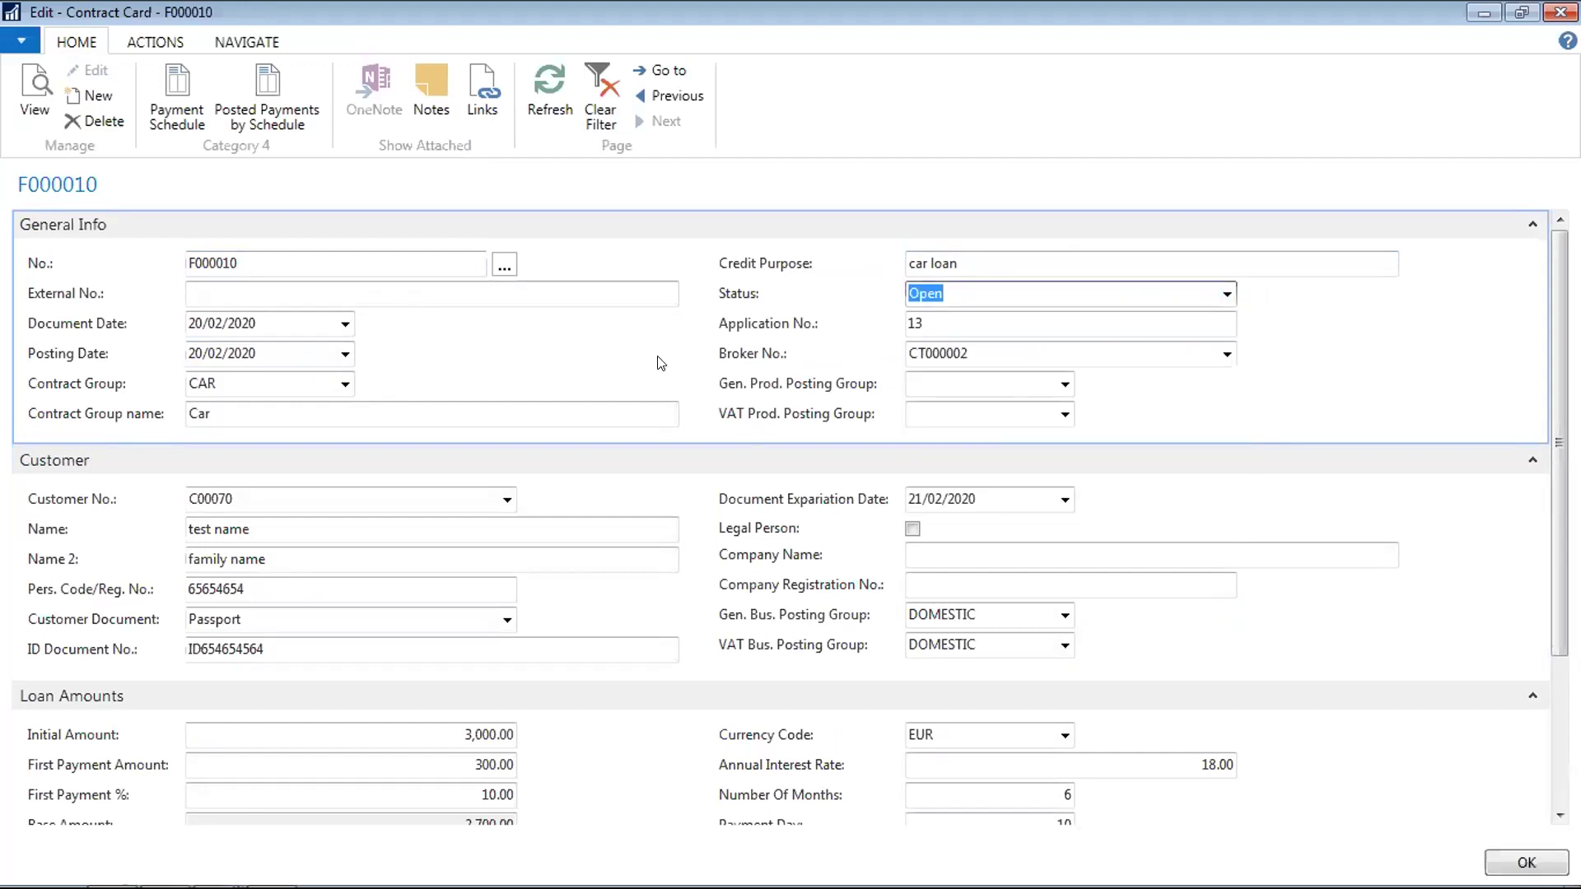
left_click(1227, 293)
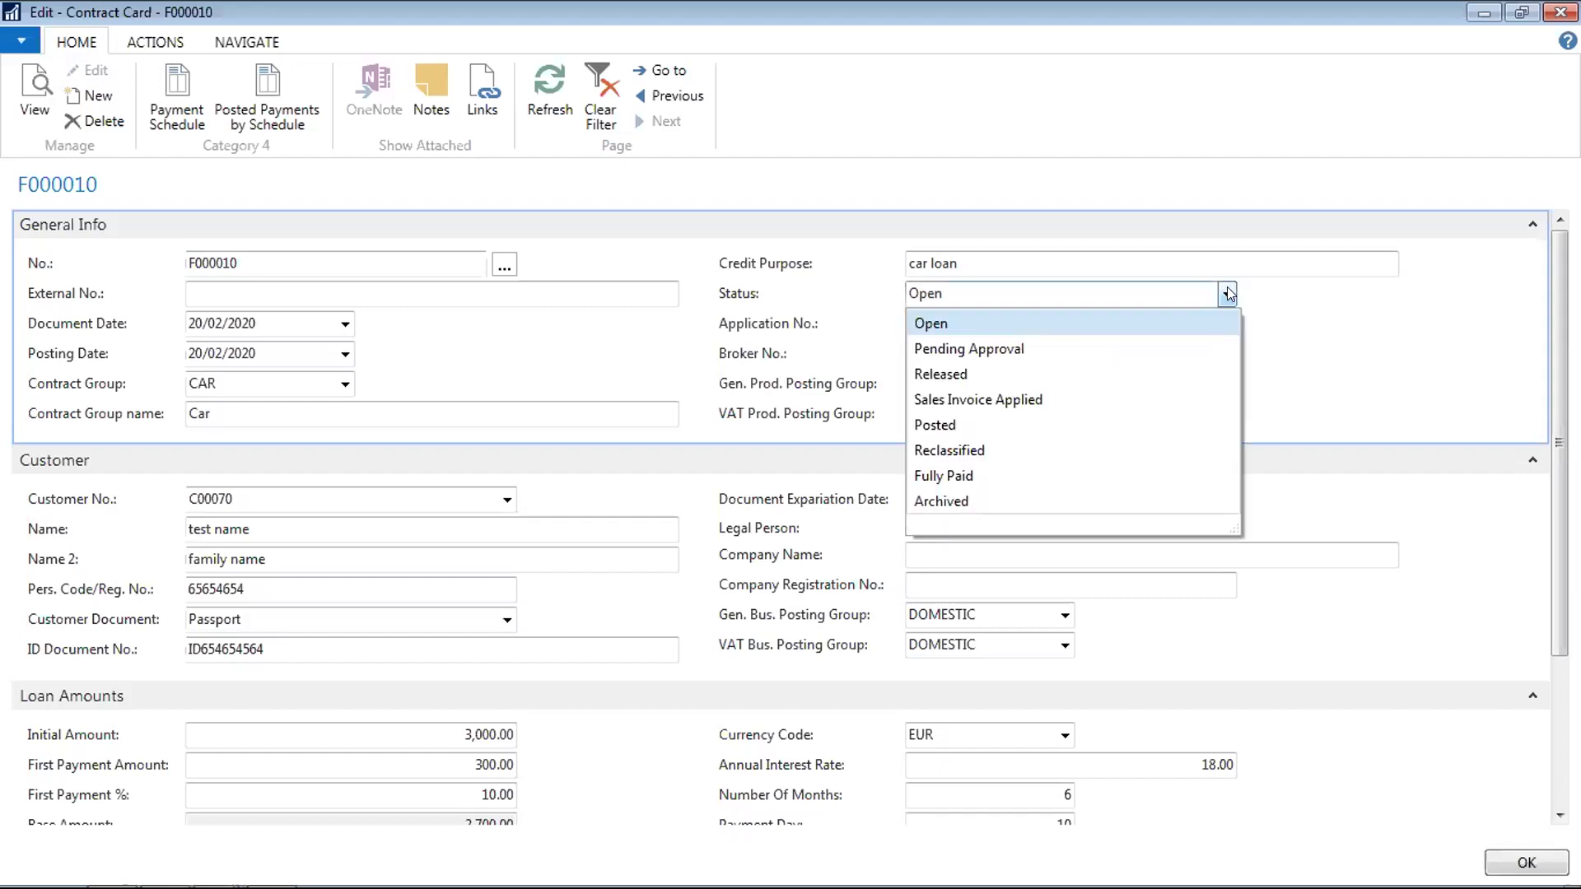
left_click(1278, 251)
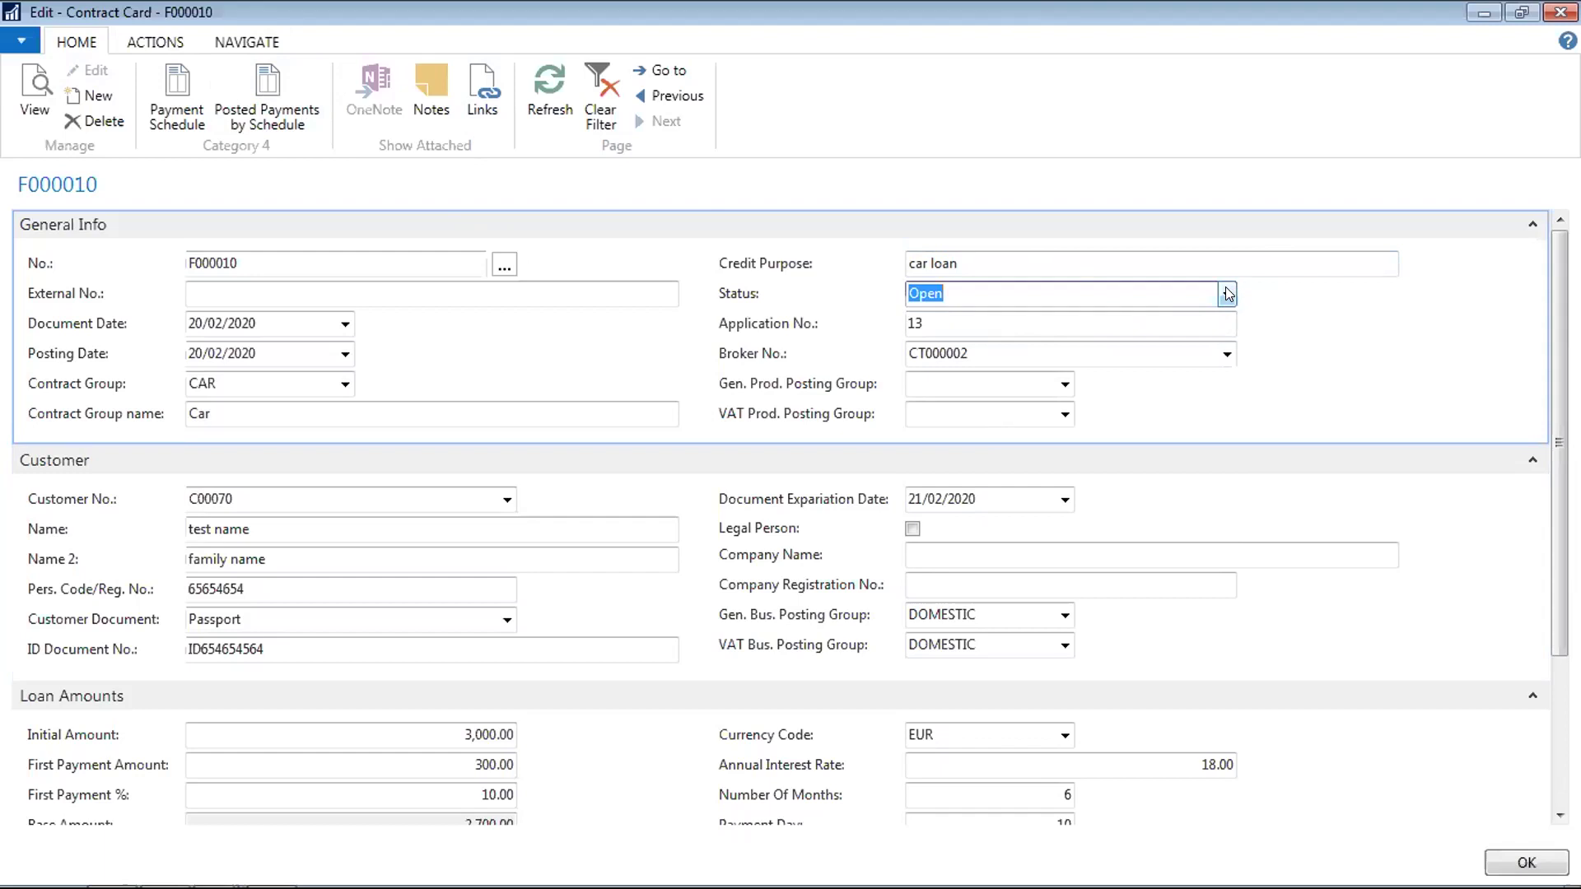
left_click(157, 43)
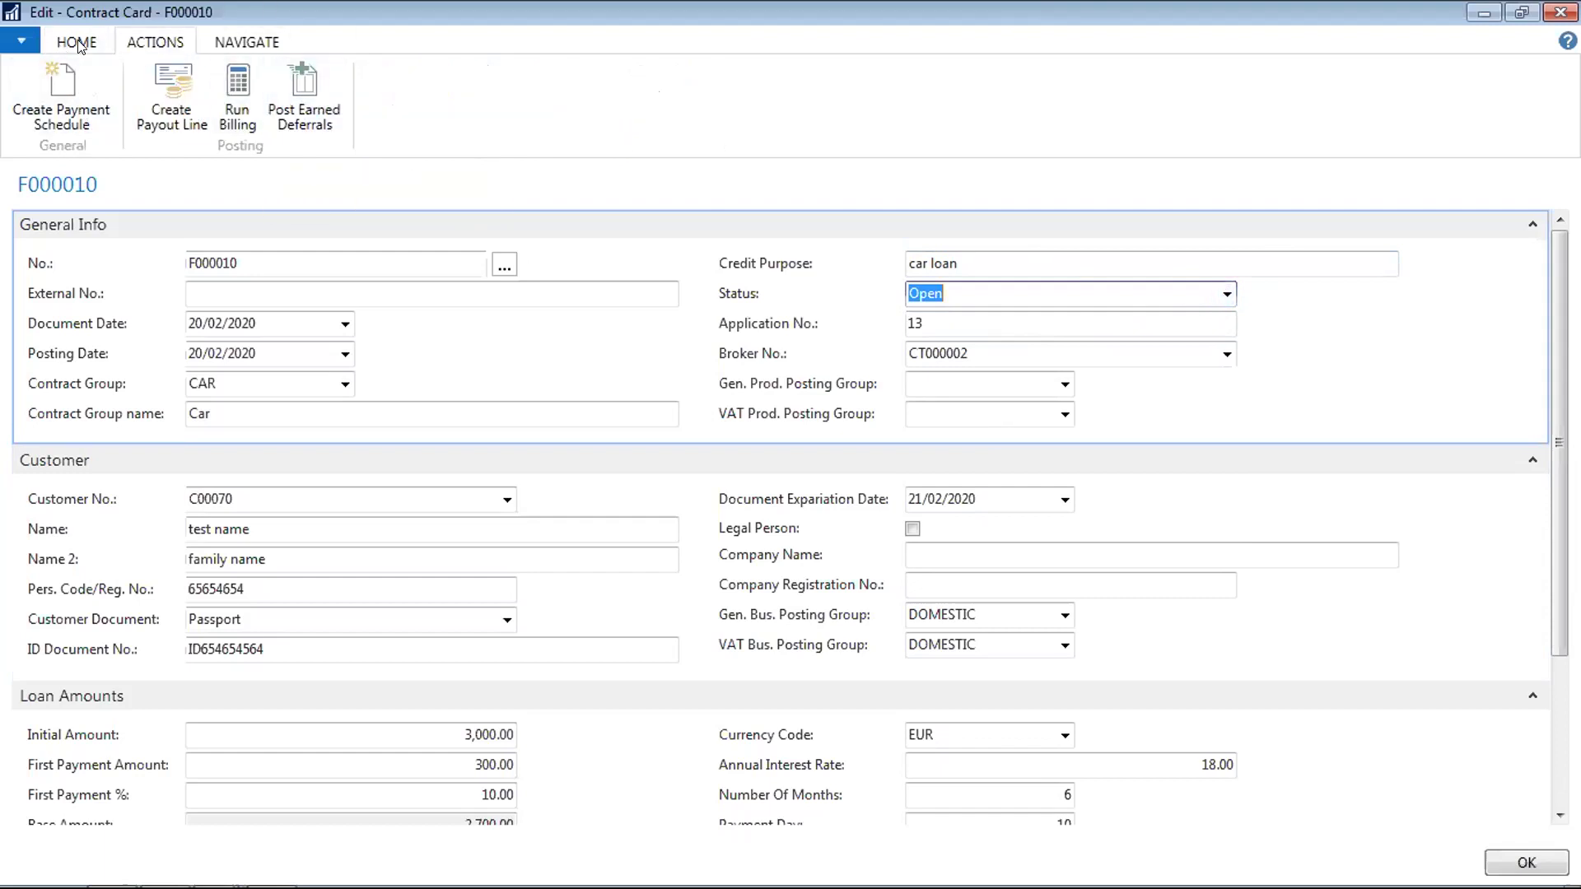
left_click(81, 48)
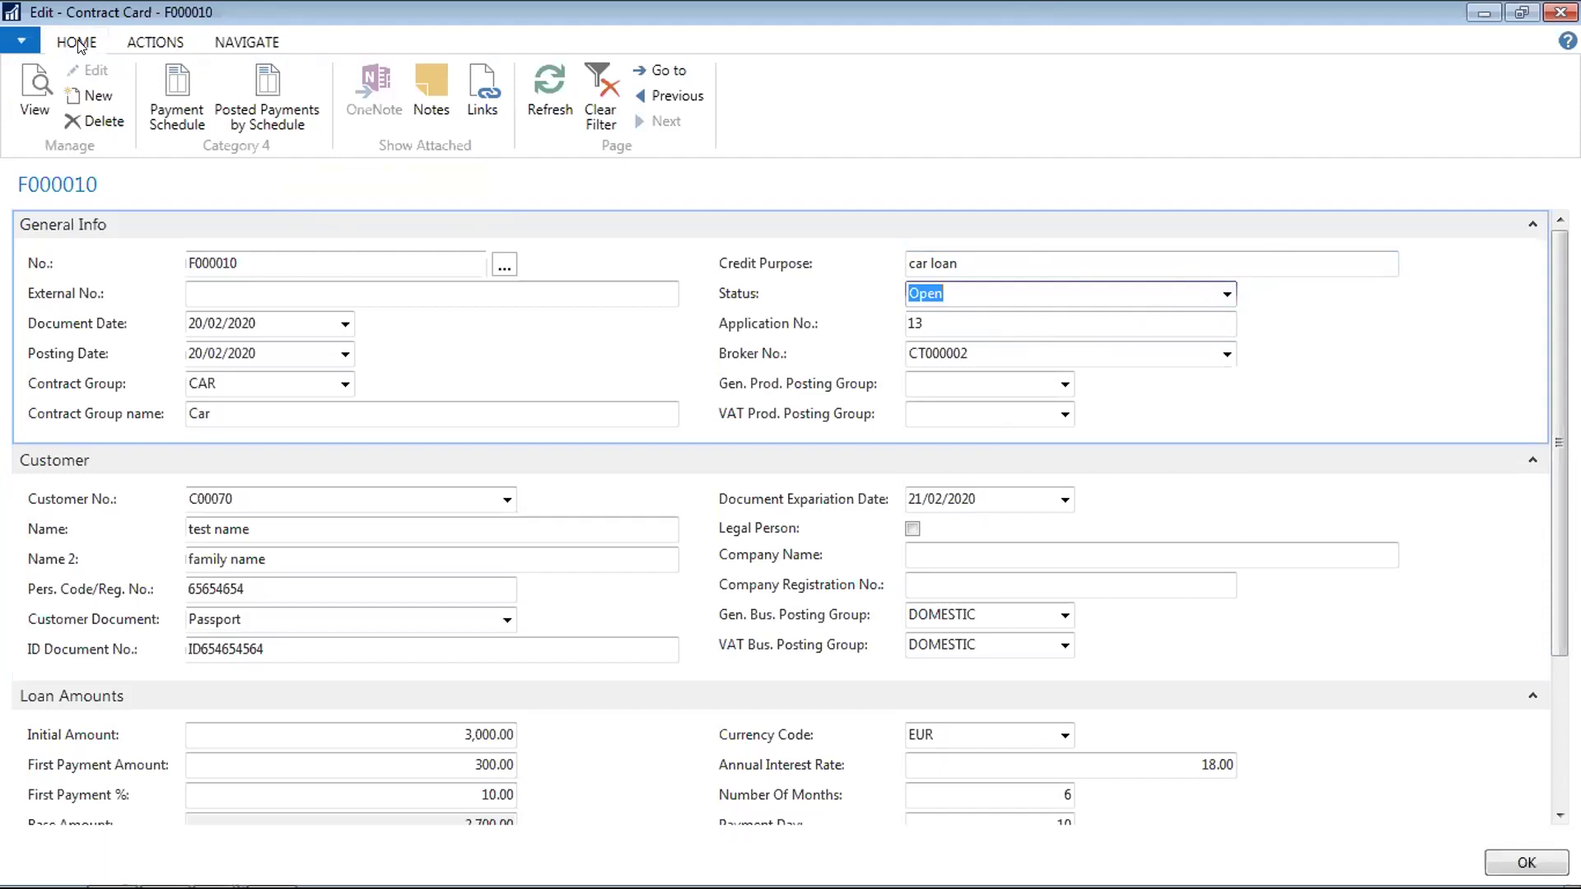
Set F000010's status to Pending Approval, confirm it, and close the card
left_click(1228, 294)
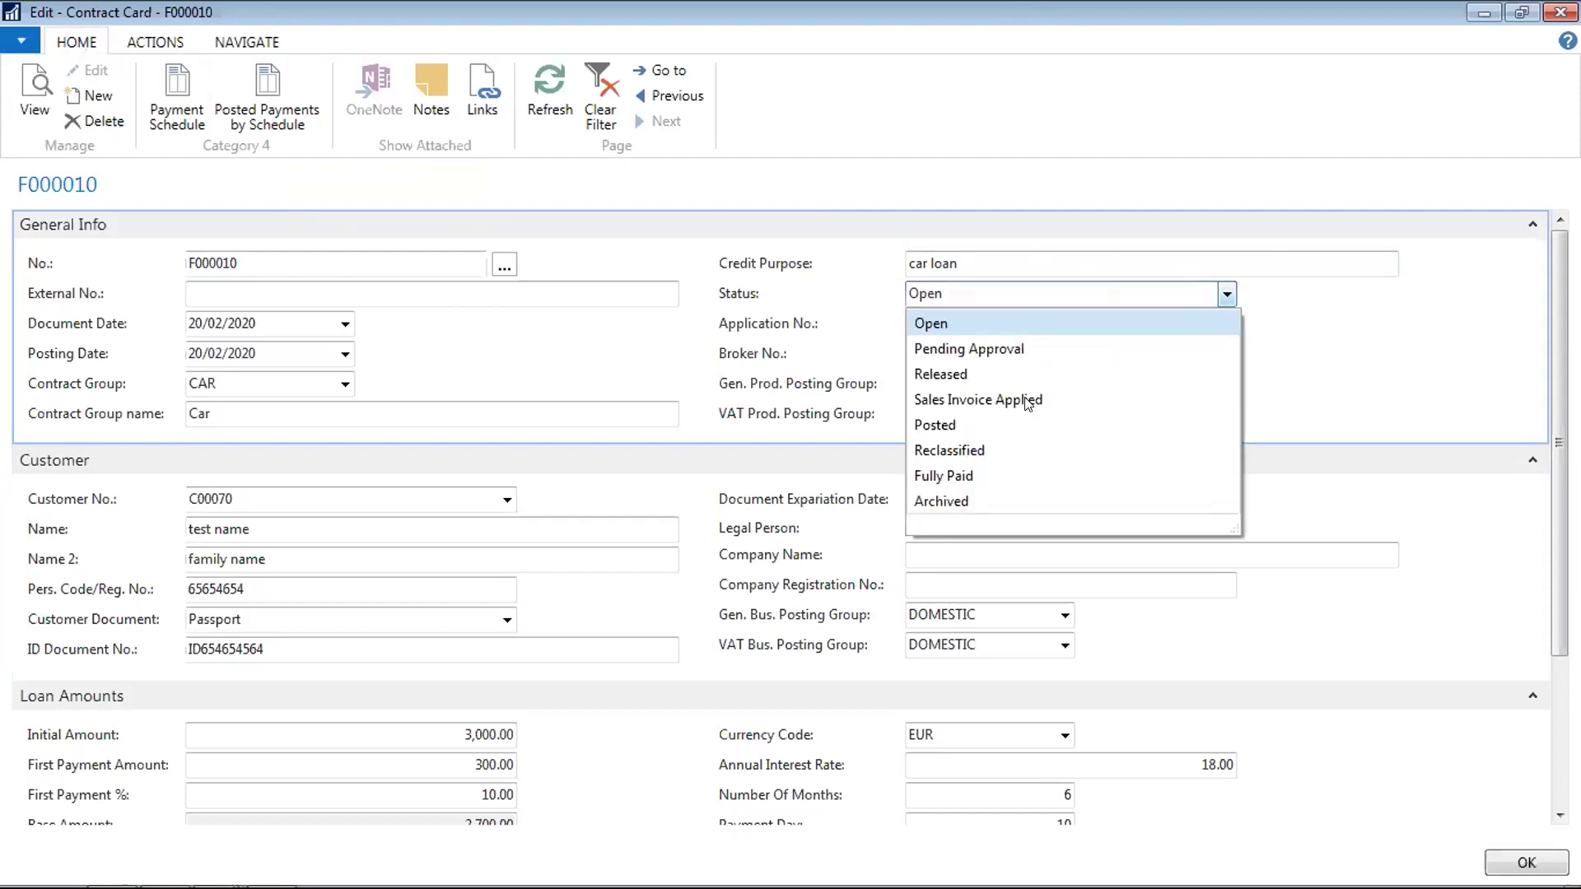
left_click(984, 349)
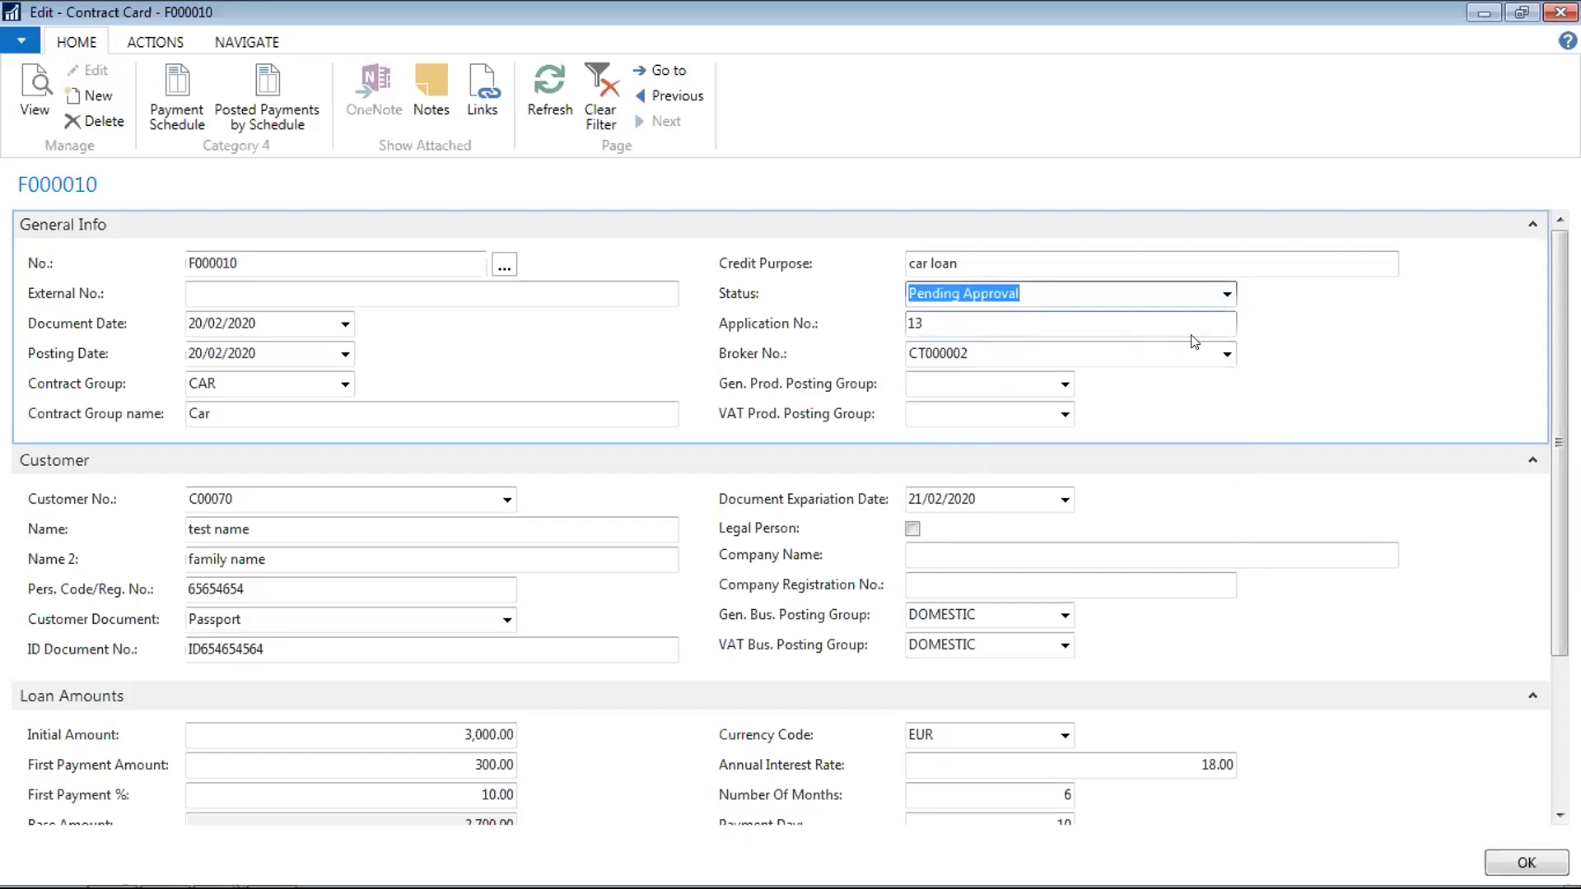
left_click(1227, 293)
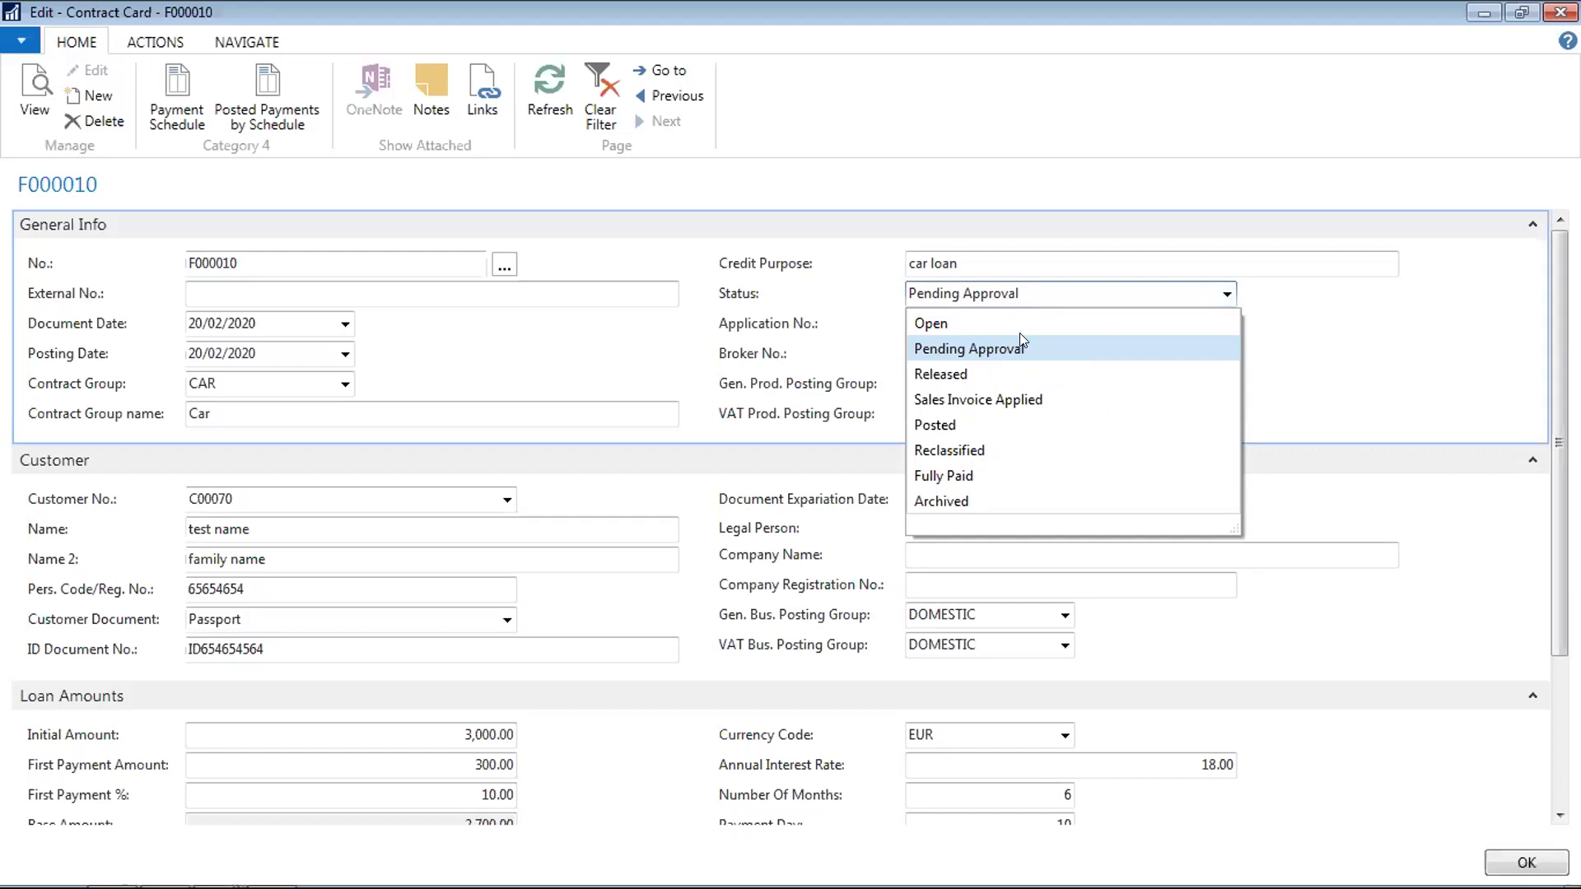
left_click(1098, 287)
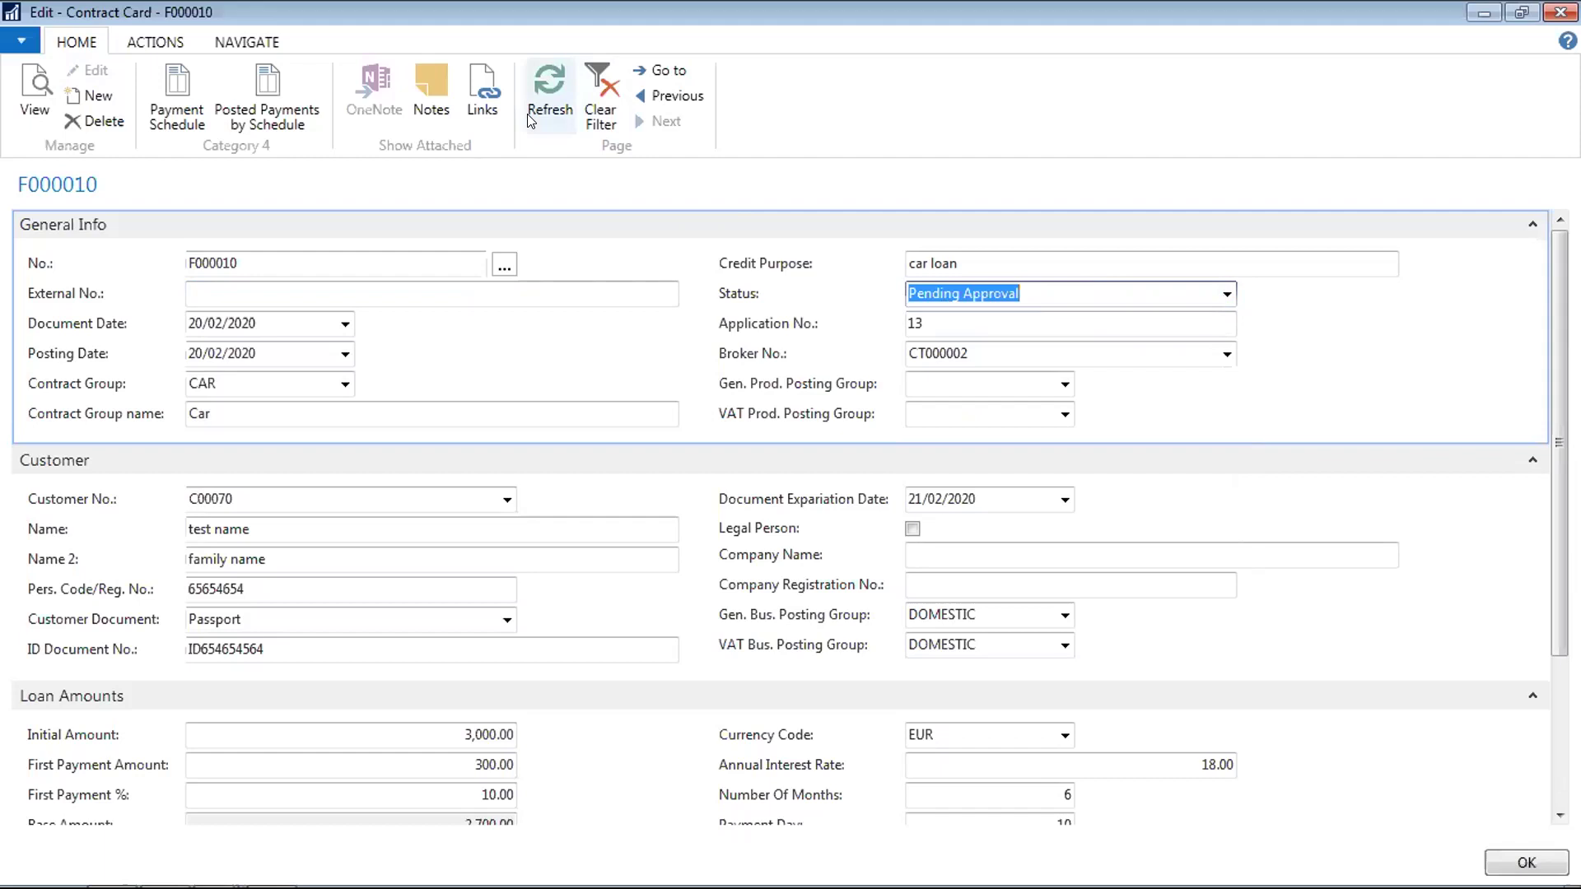
left_click(1561, 12)
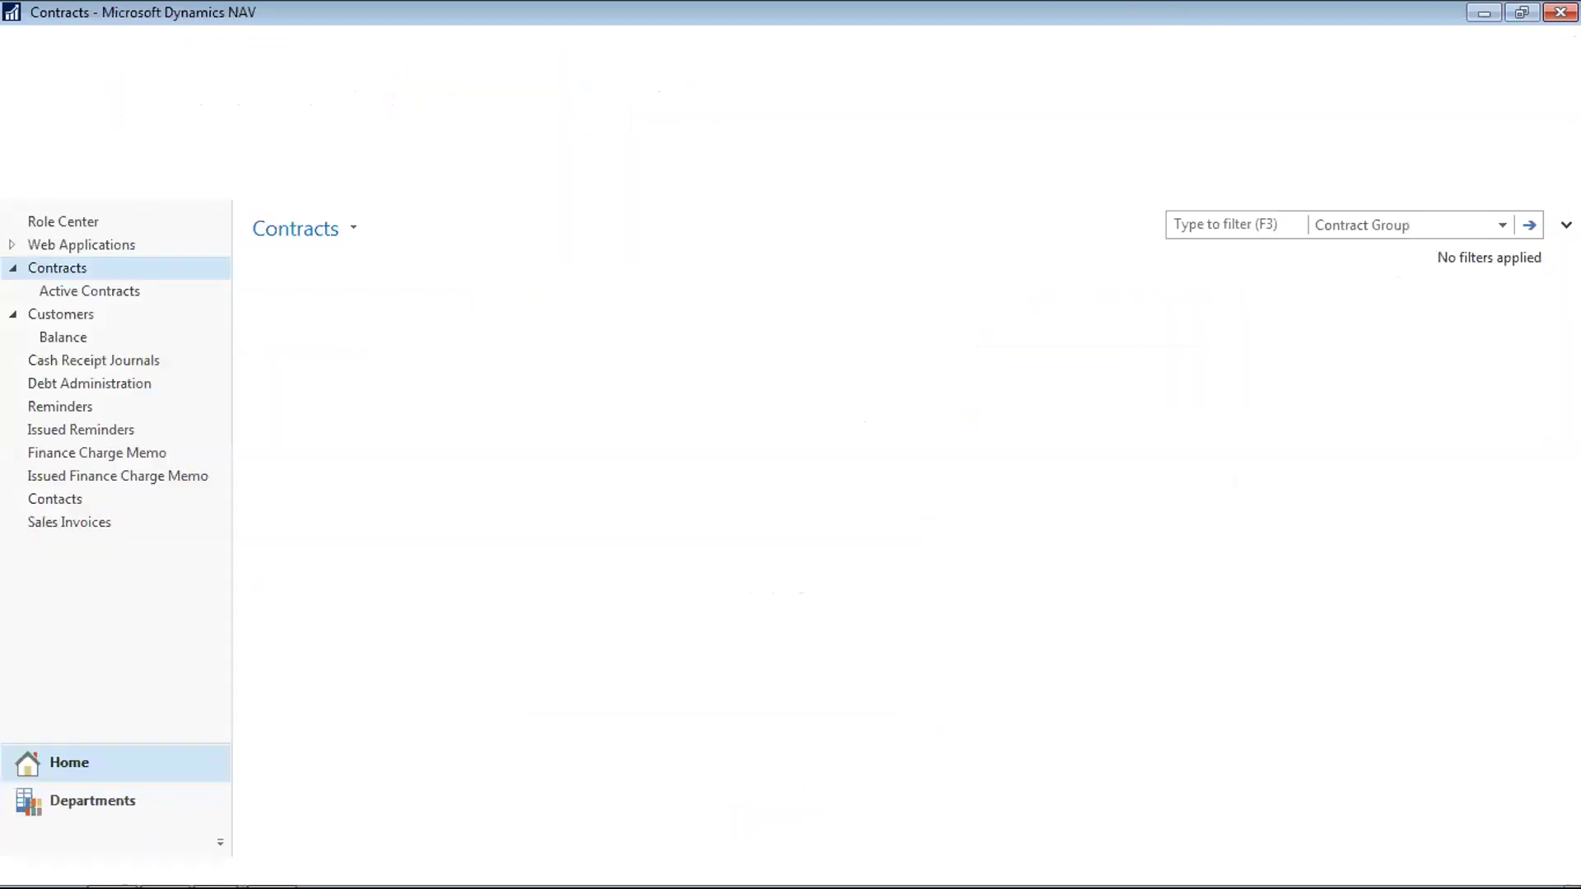
Open web application 1 from Web Applications, browse its actions, then close it
left_click(120, 246)
double_click(379, 446)
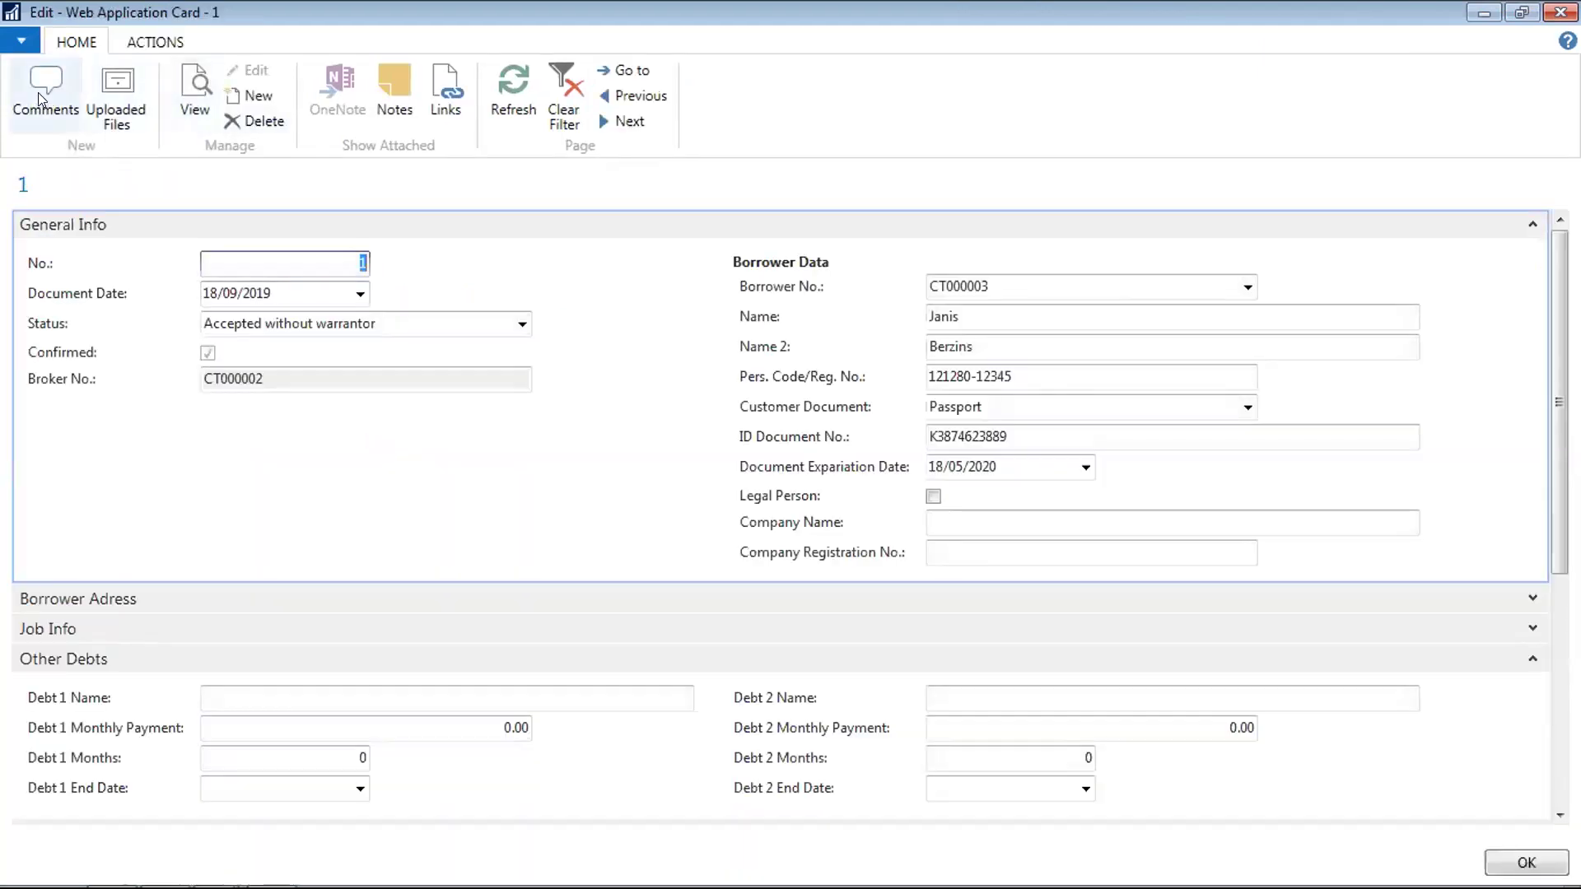
left_click(151, 40)
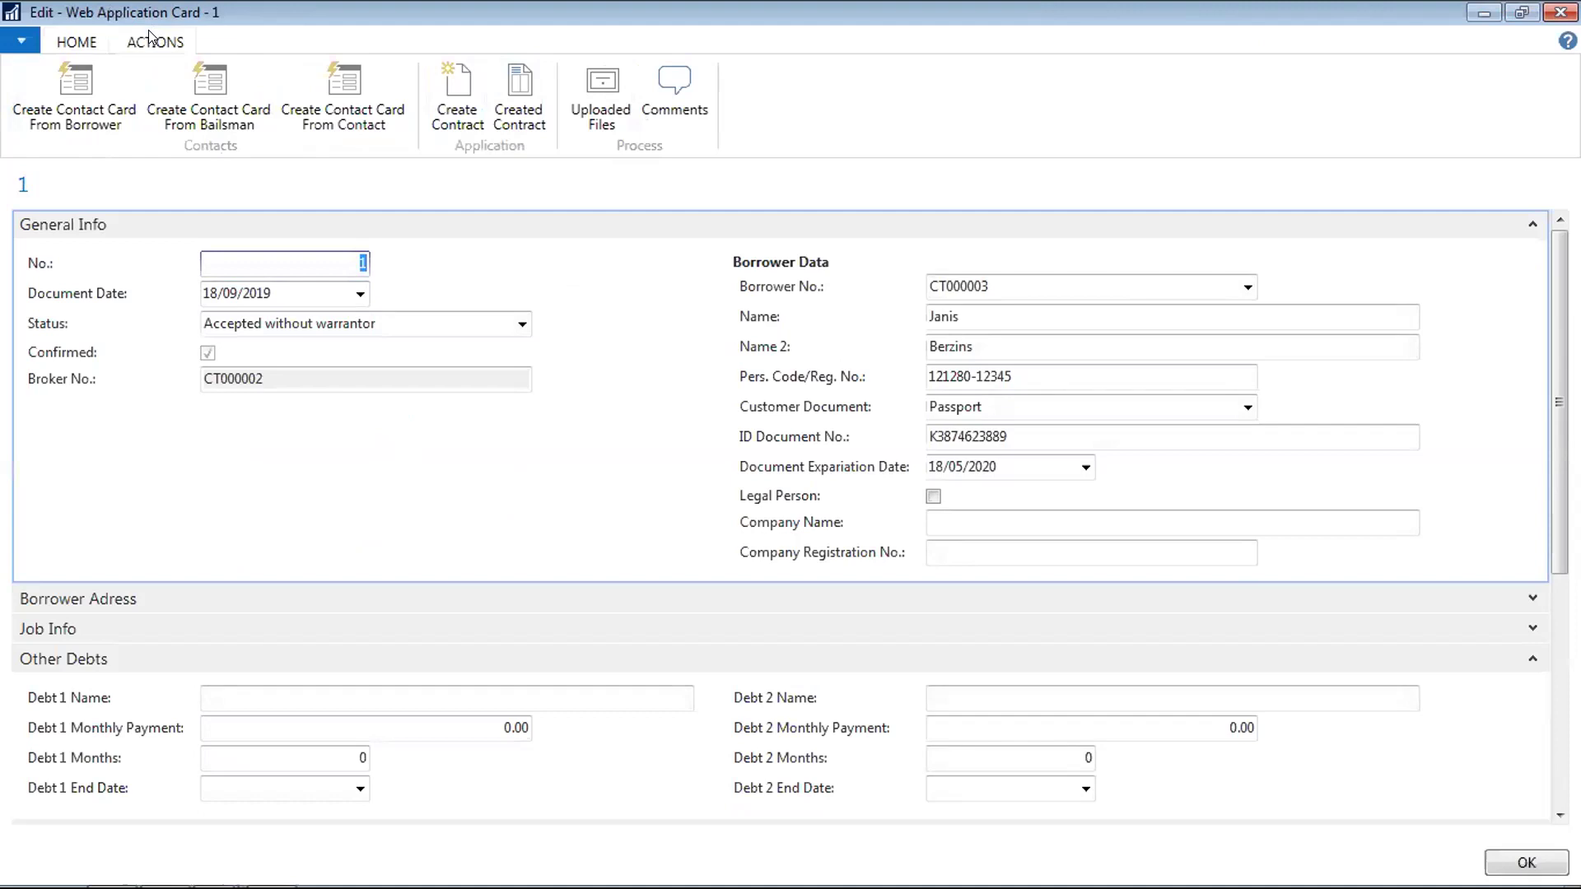
left_click(75, 46)
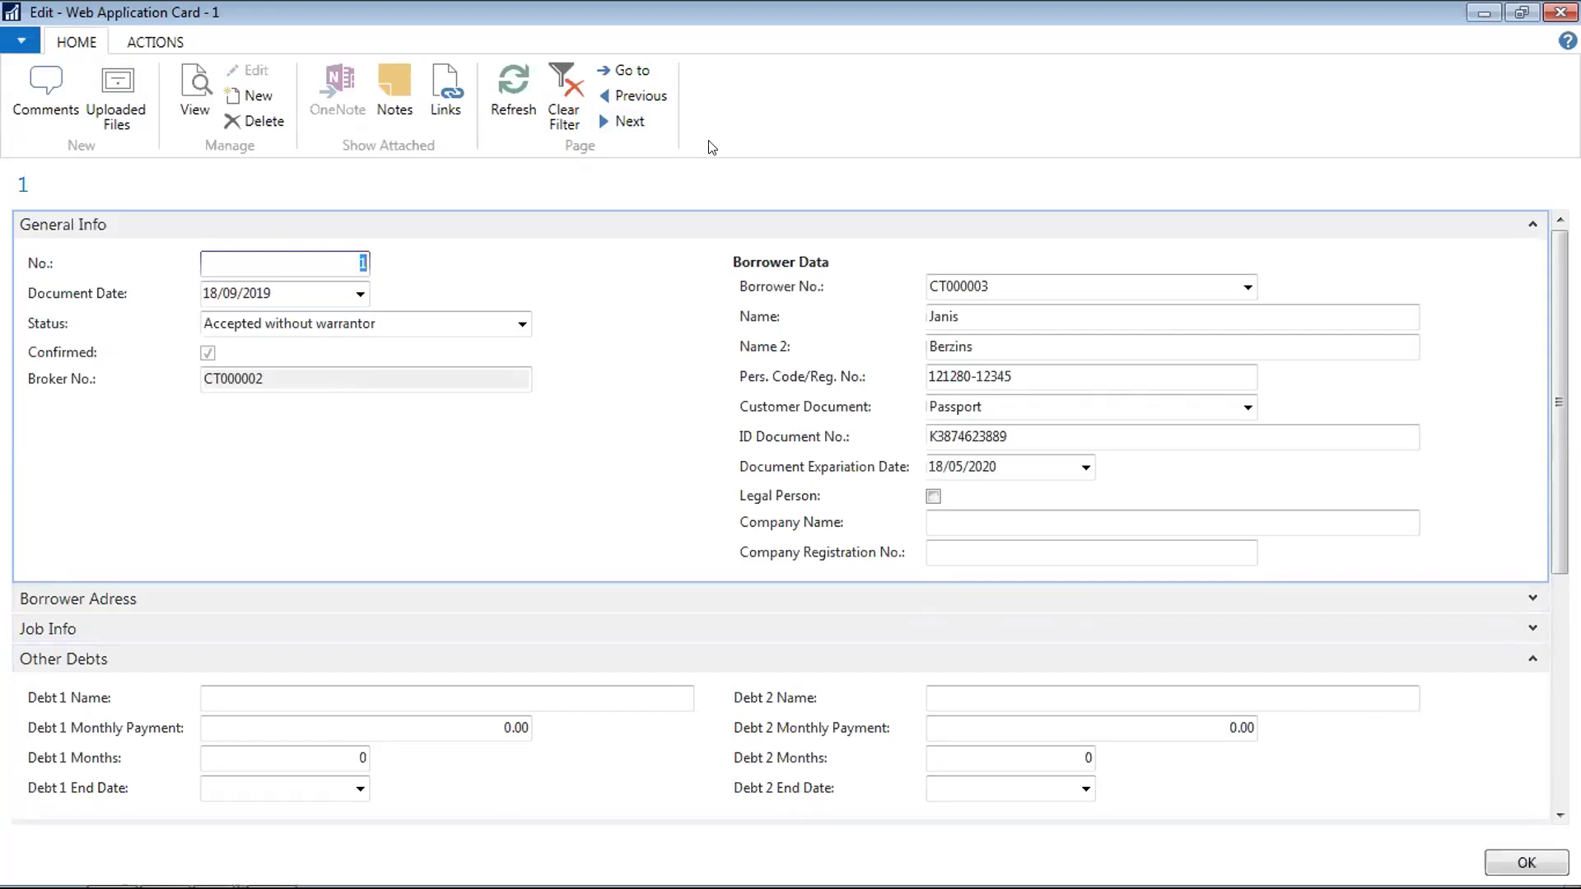
left_click(159, 43)
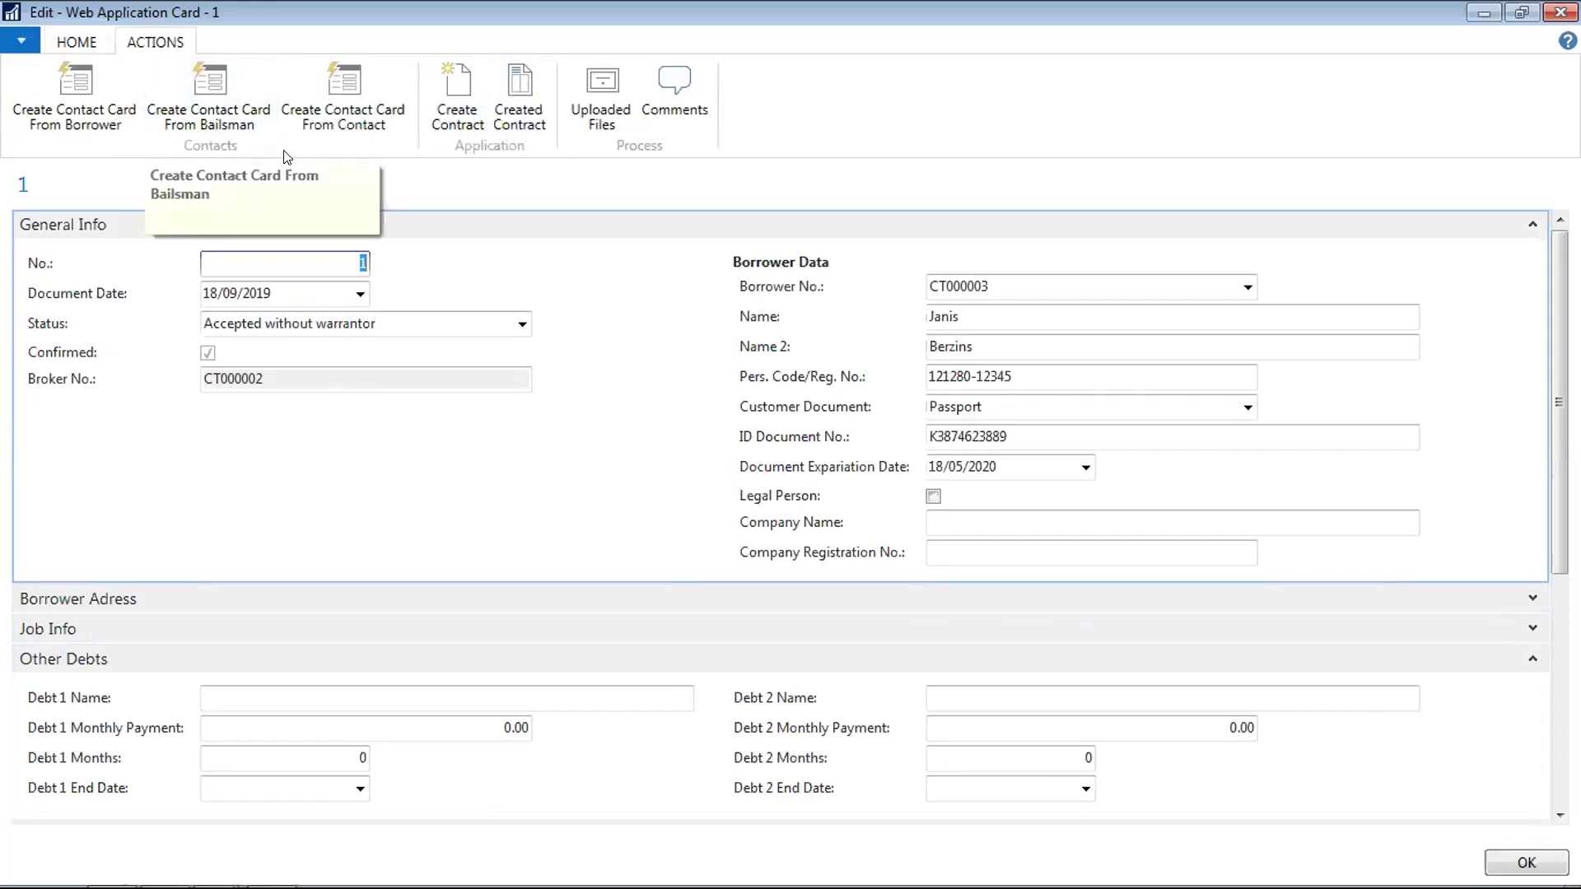
left_click(75, 44)
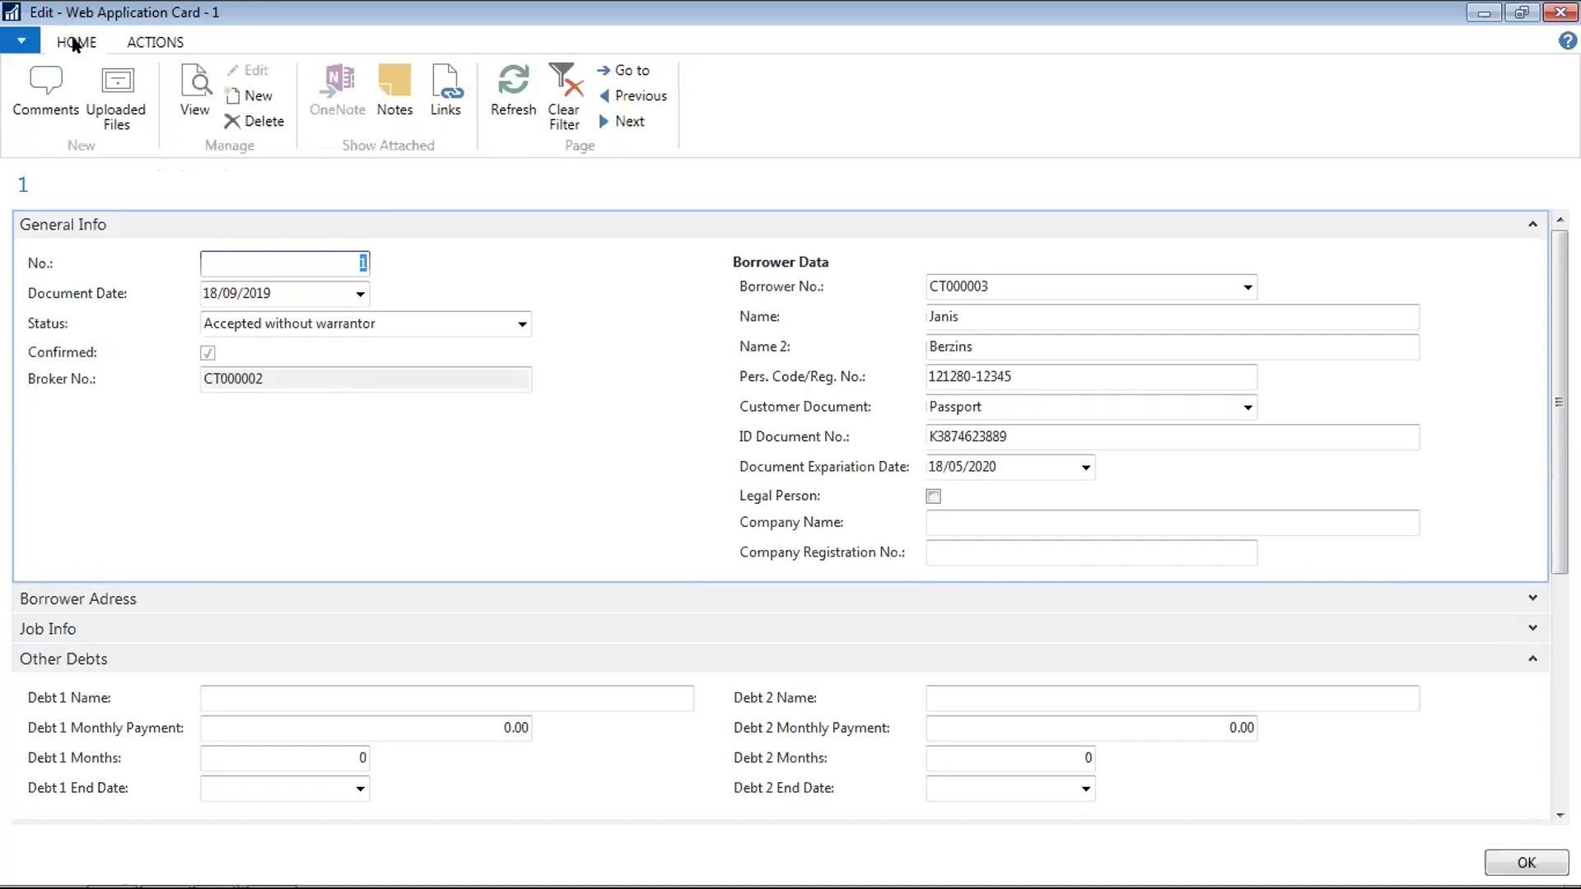
key("Escape")
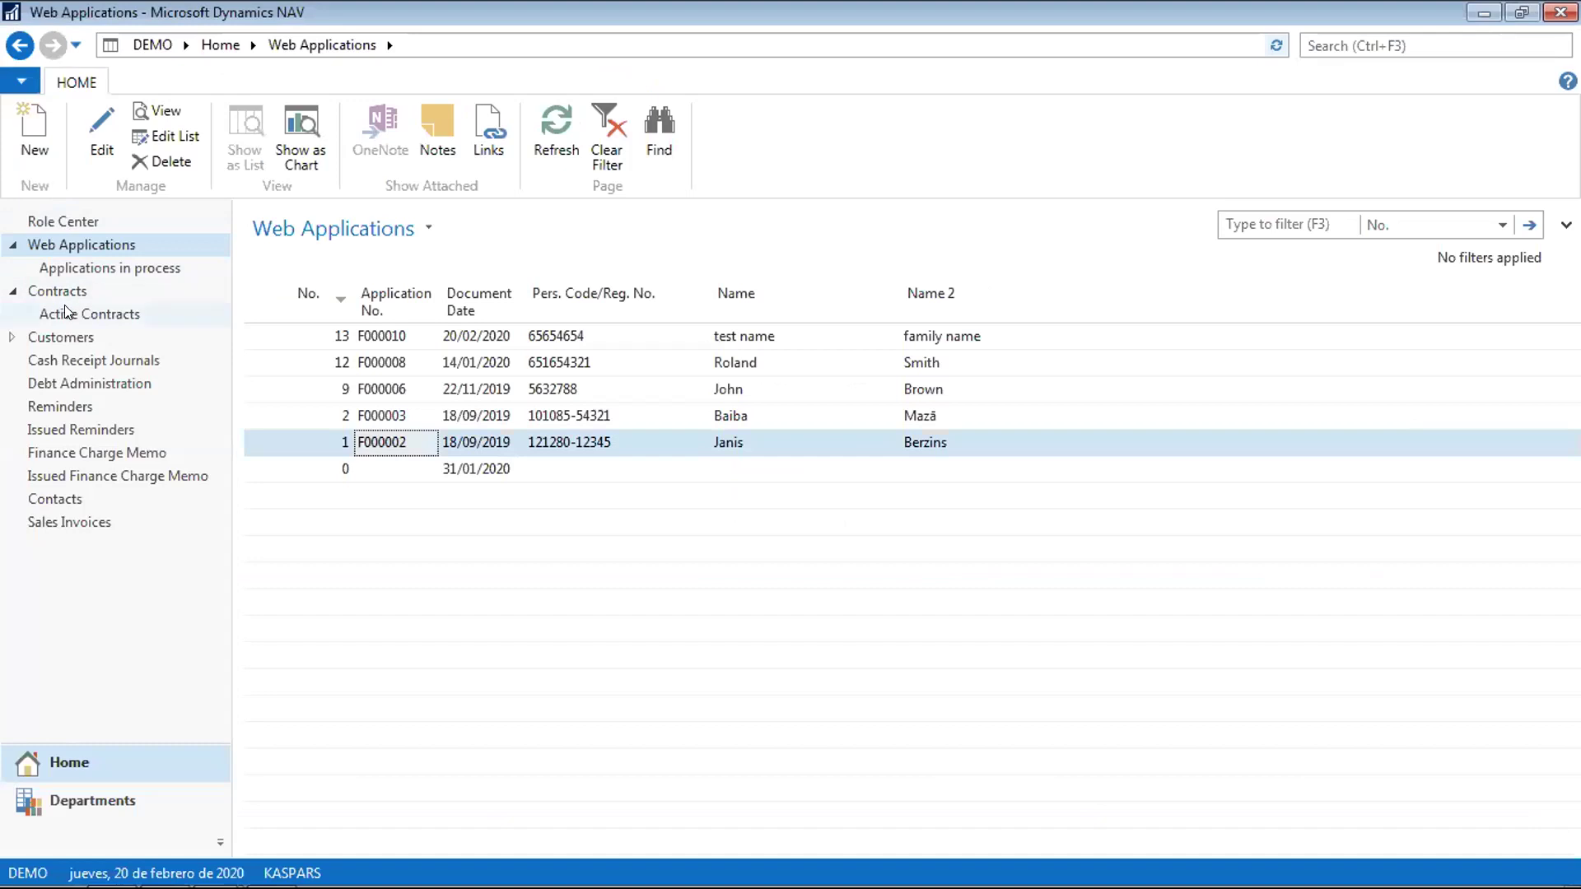
Open contract F000010 from Active Contracts and show its unposted payment schedule
left_click(65, 314)
left_click(303, 576)
double_click(304, 578)
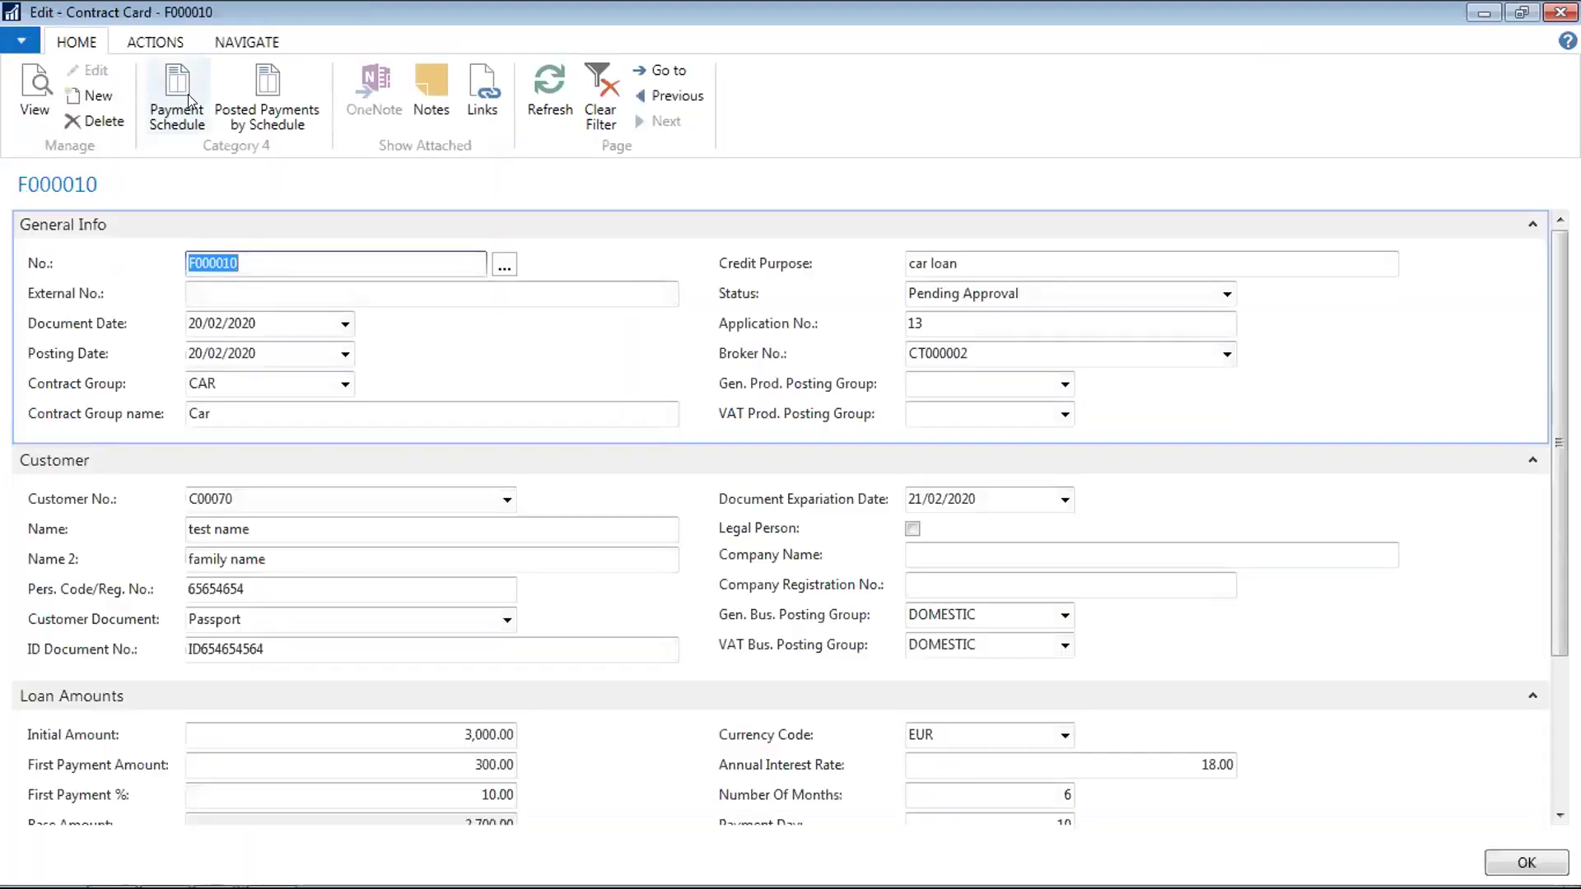
left_click(177, 97)
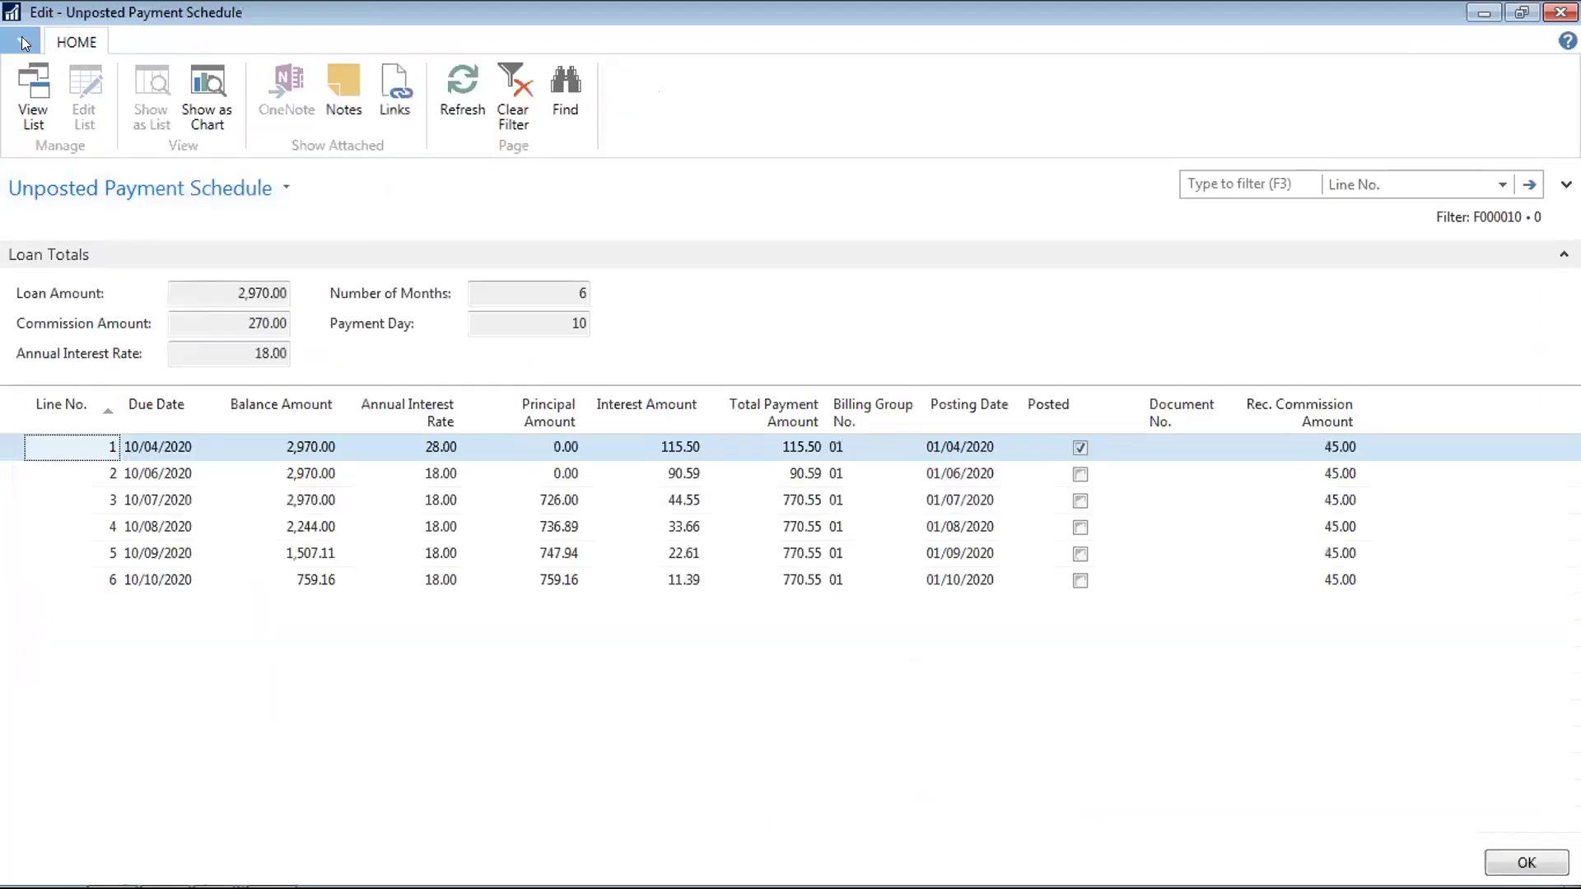
Send the payment schedule to Microsoft Excel and open the workbook
left_click(22, 41)
mouse_move(122, 130)
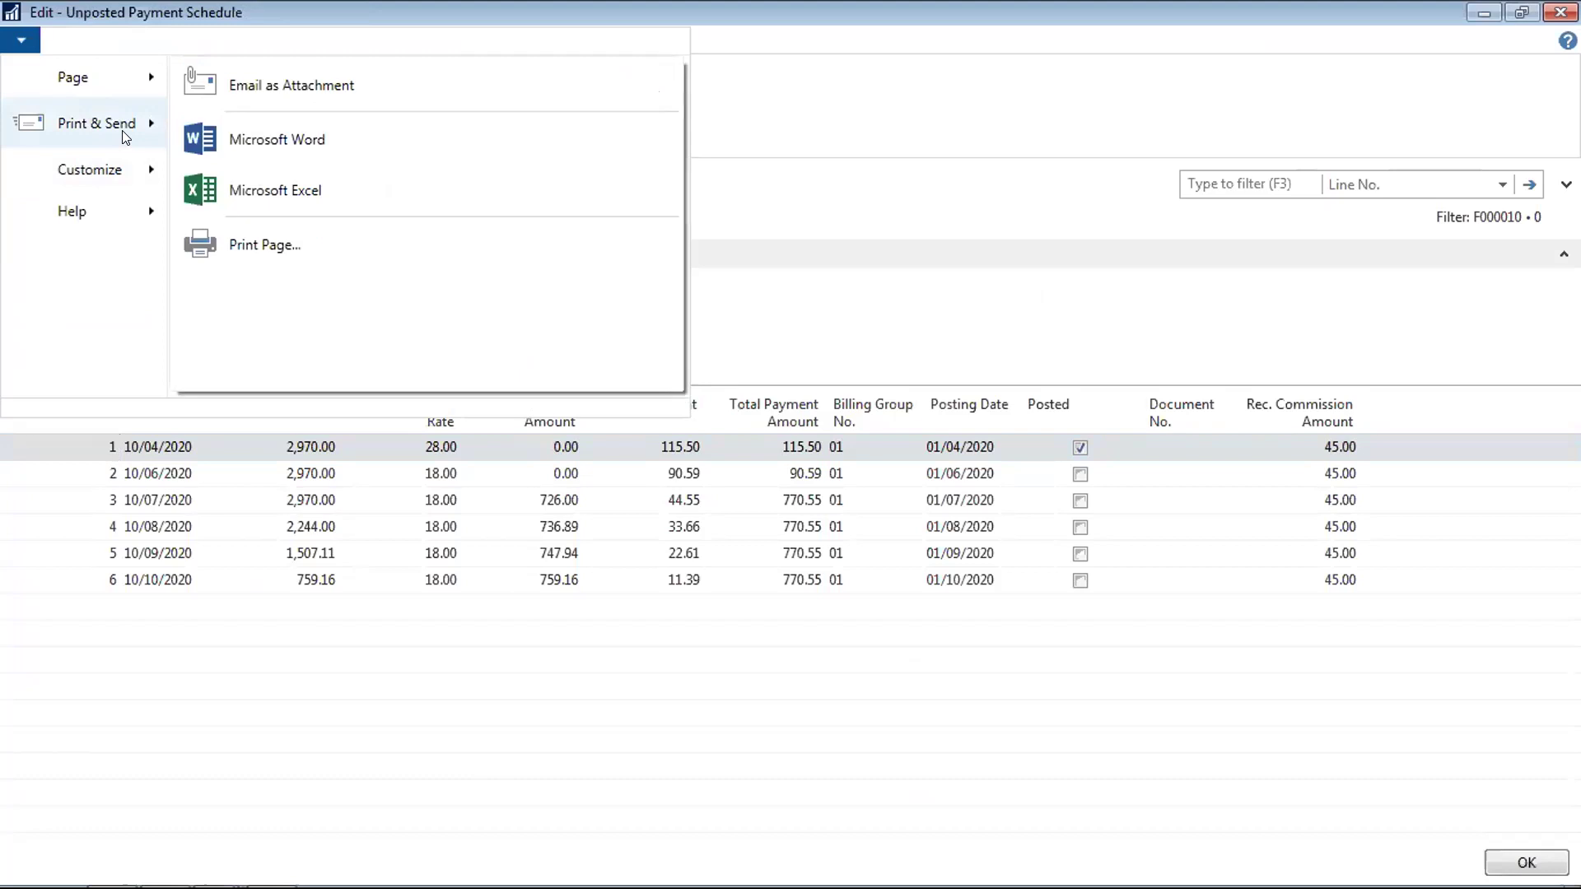
left_click(251, 188)
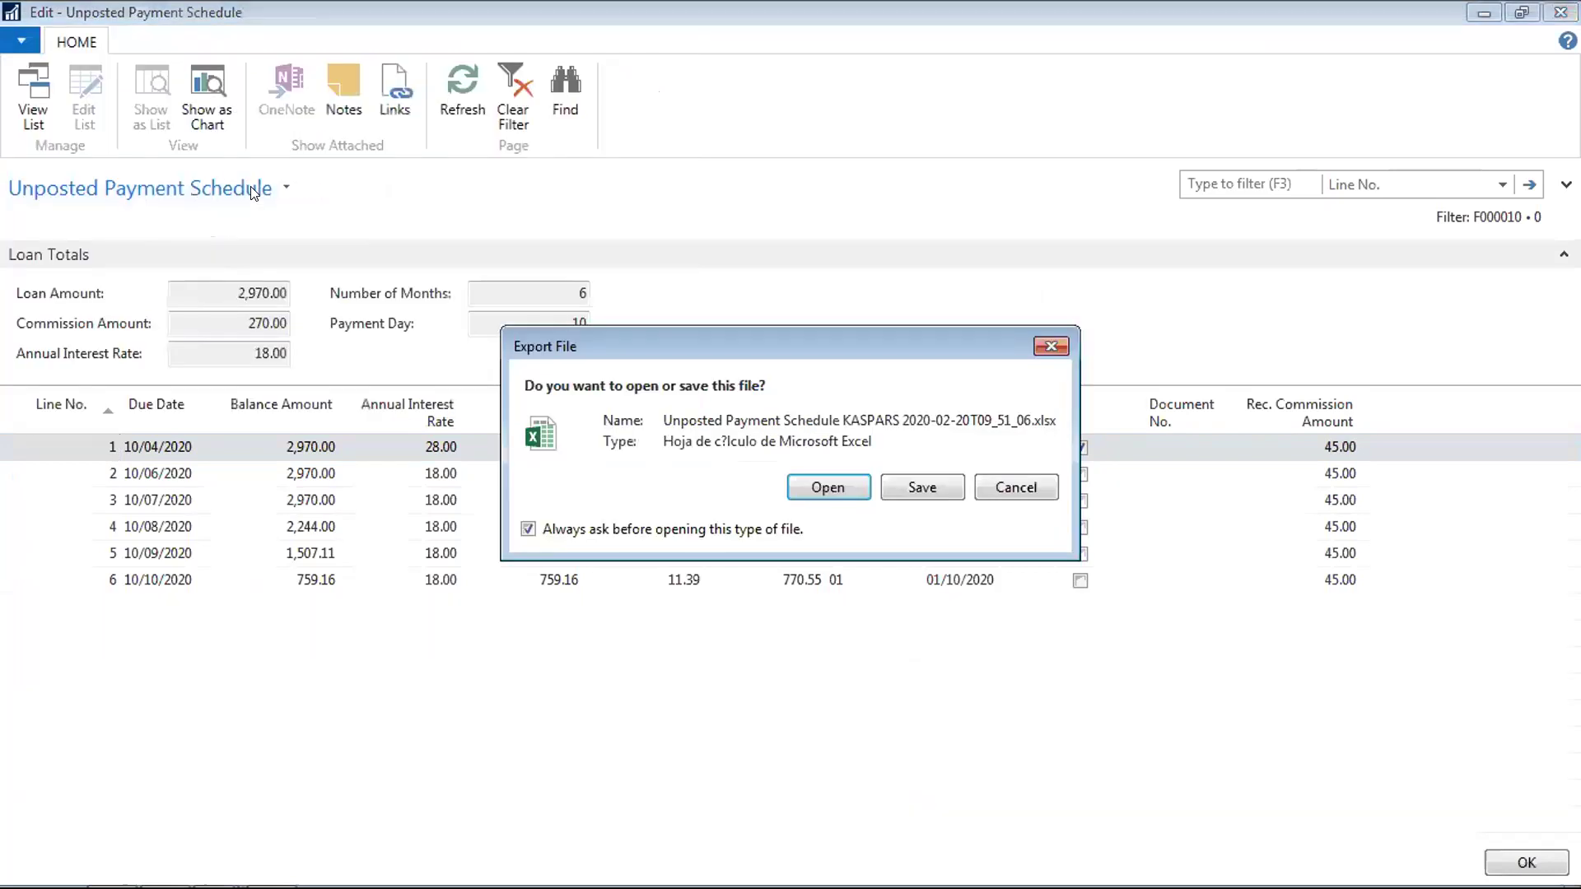
left_click(828, 486)
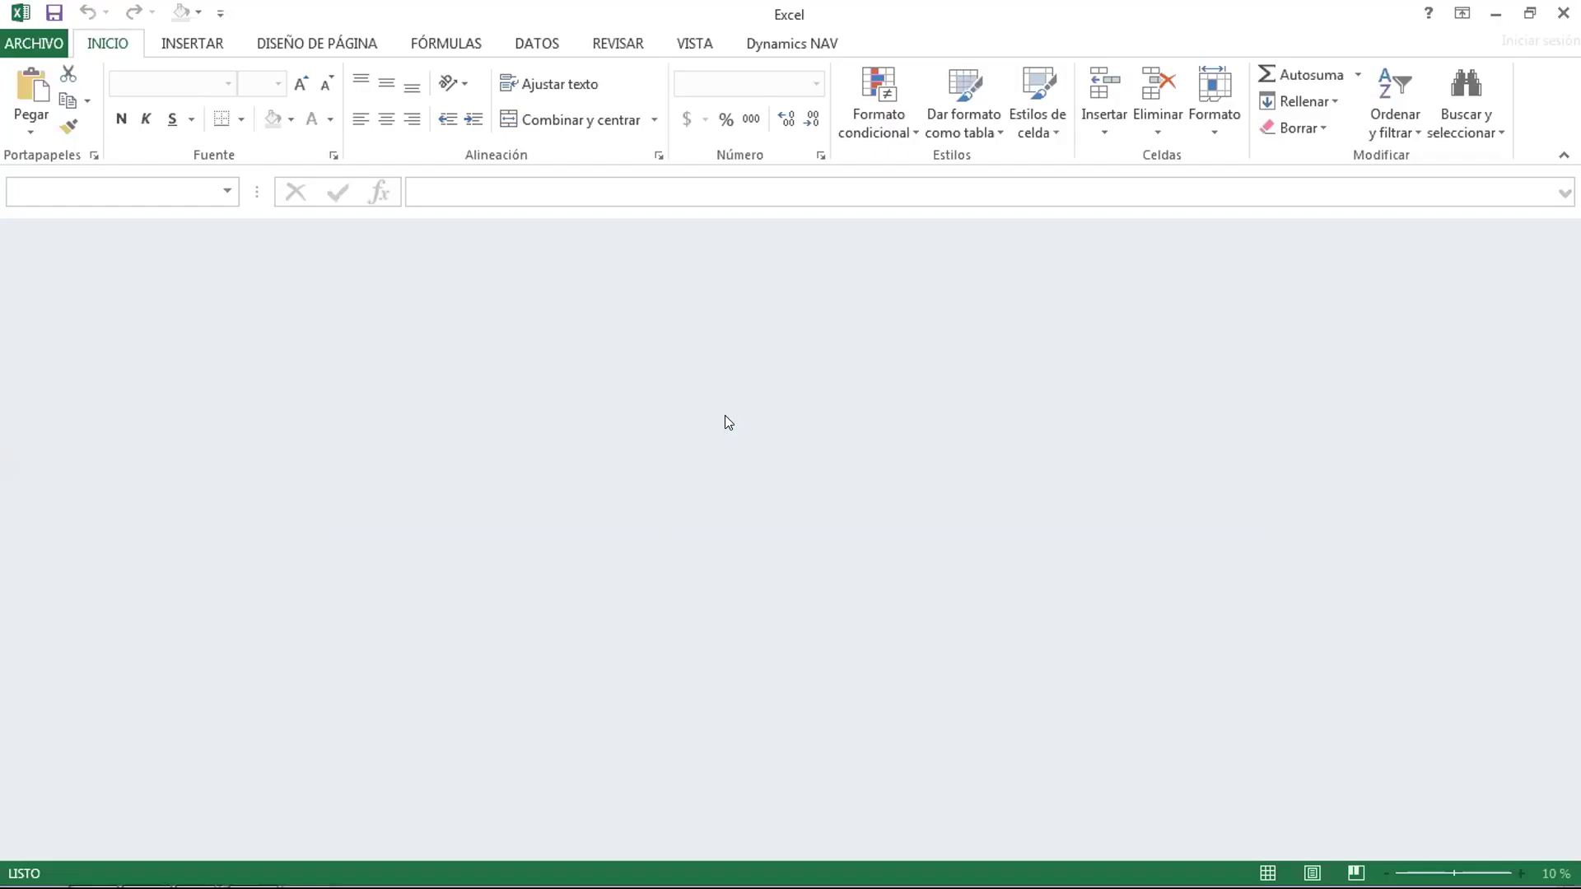
Let Excel repair the workbook, review the six installments, and close without saving
left_click(738, 506)
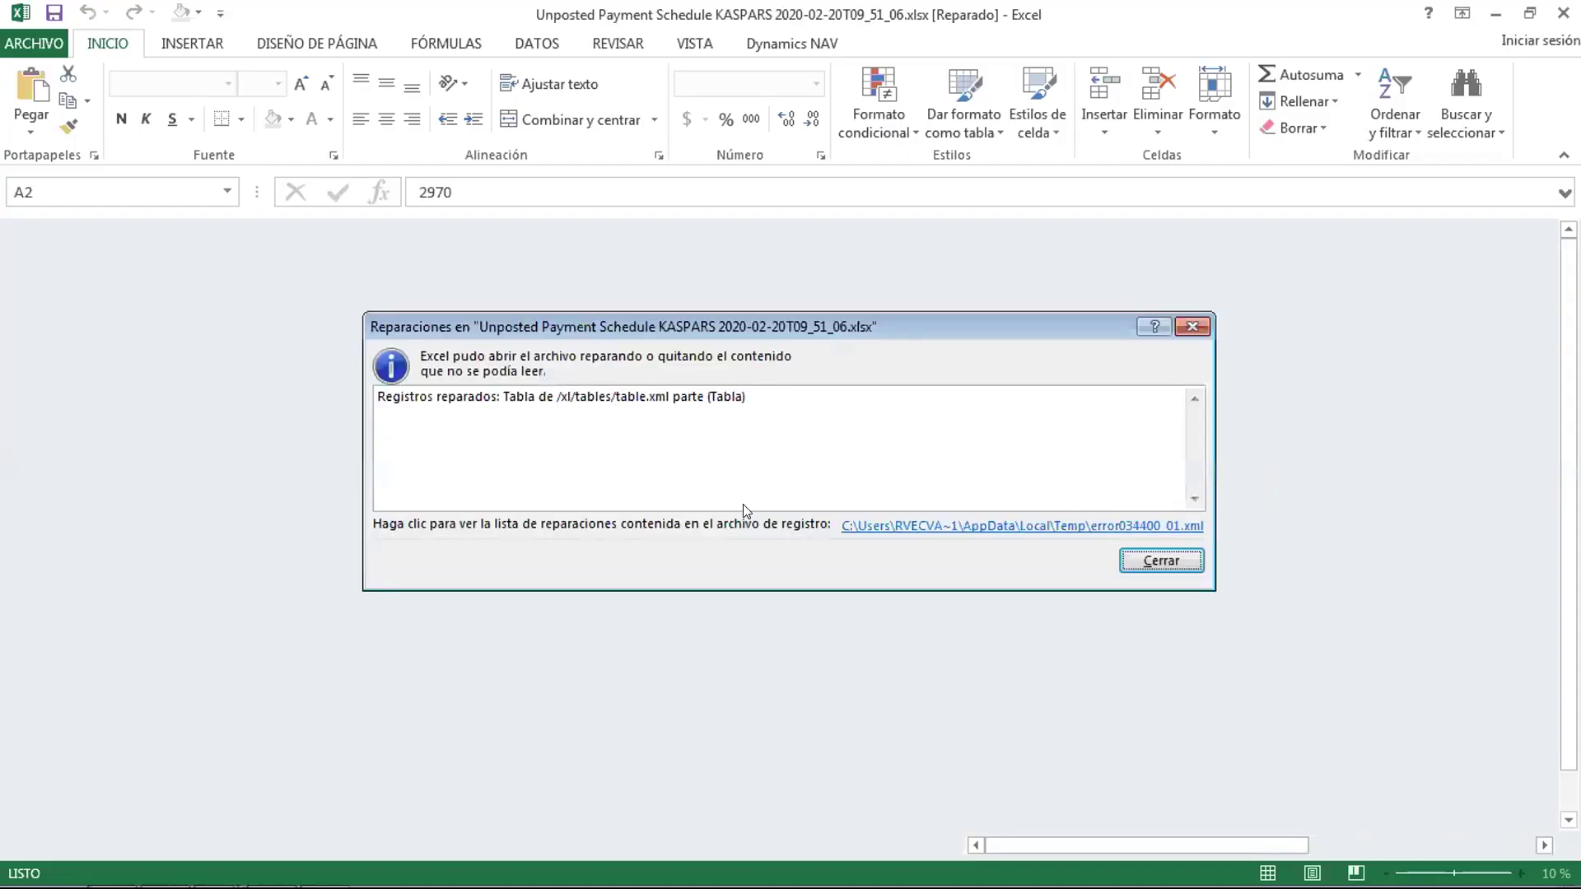
left_click(1180, 561)
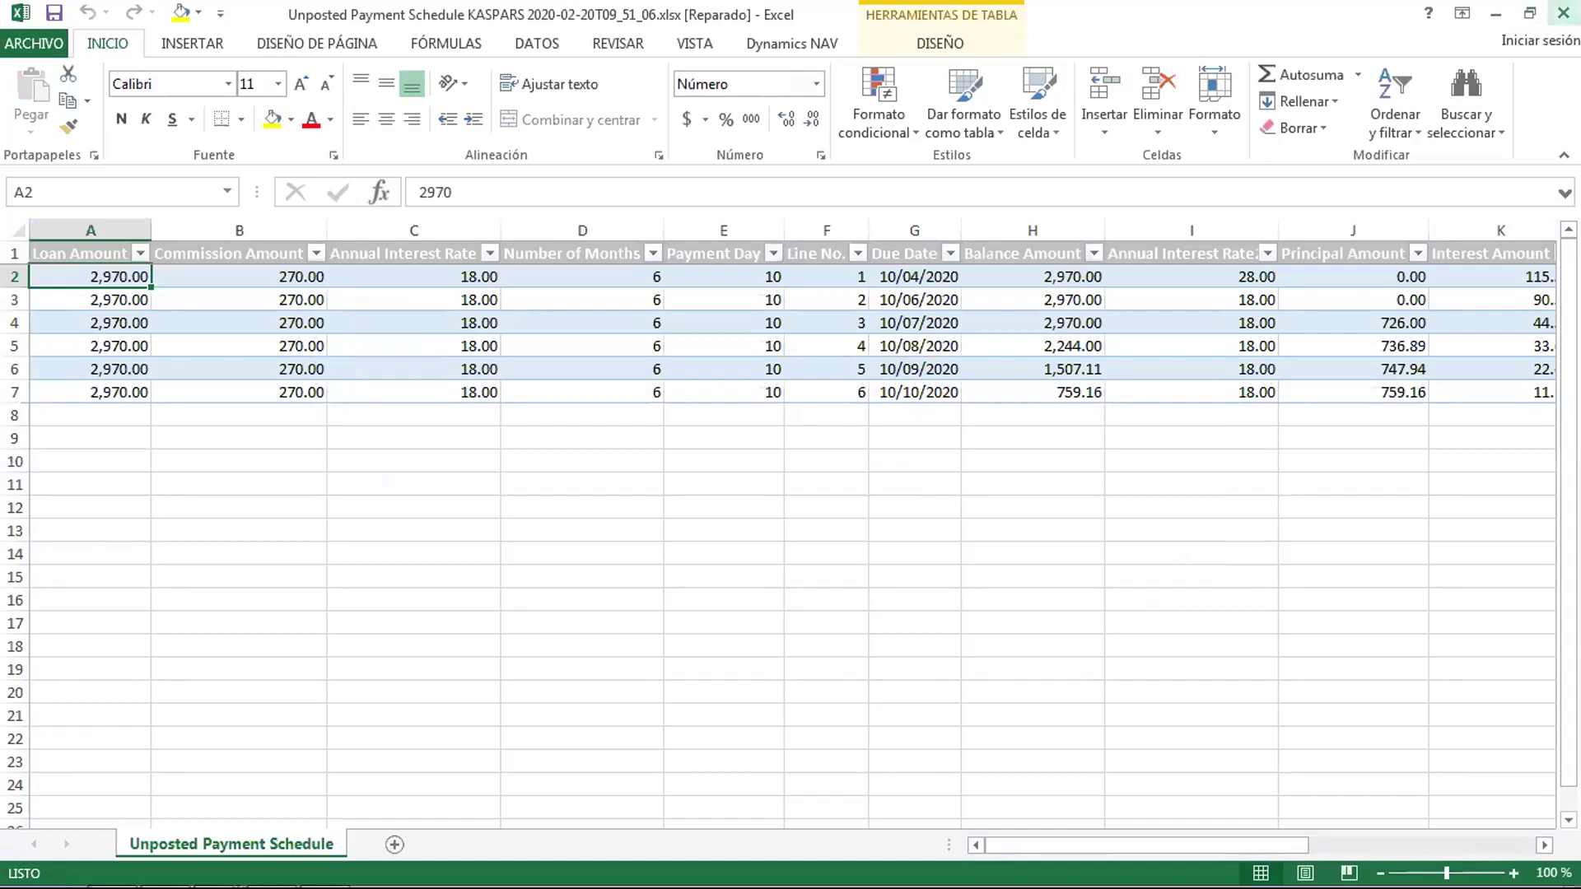
left_click(1564, 12)
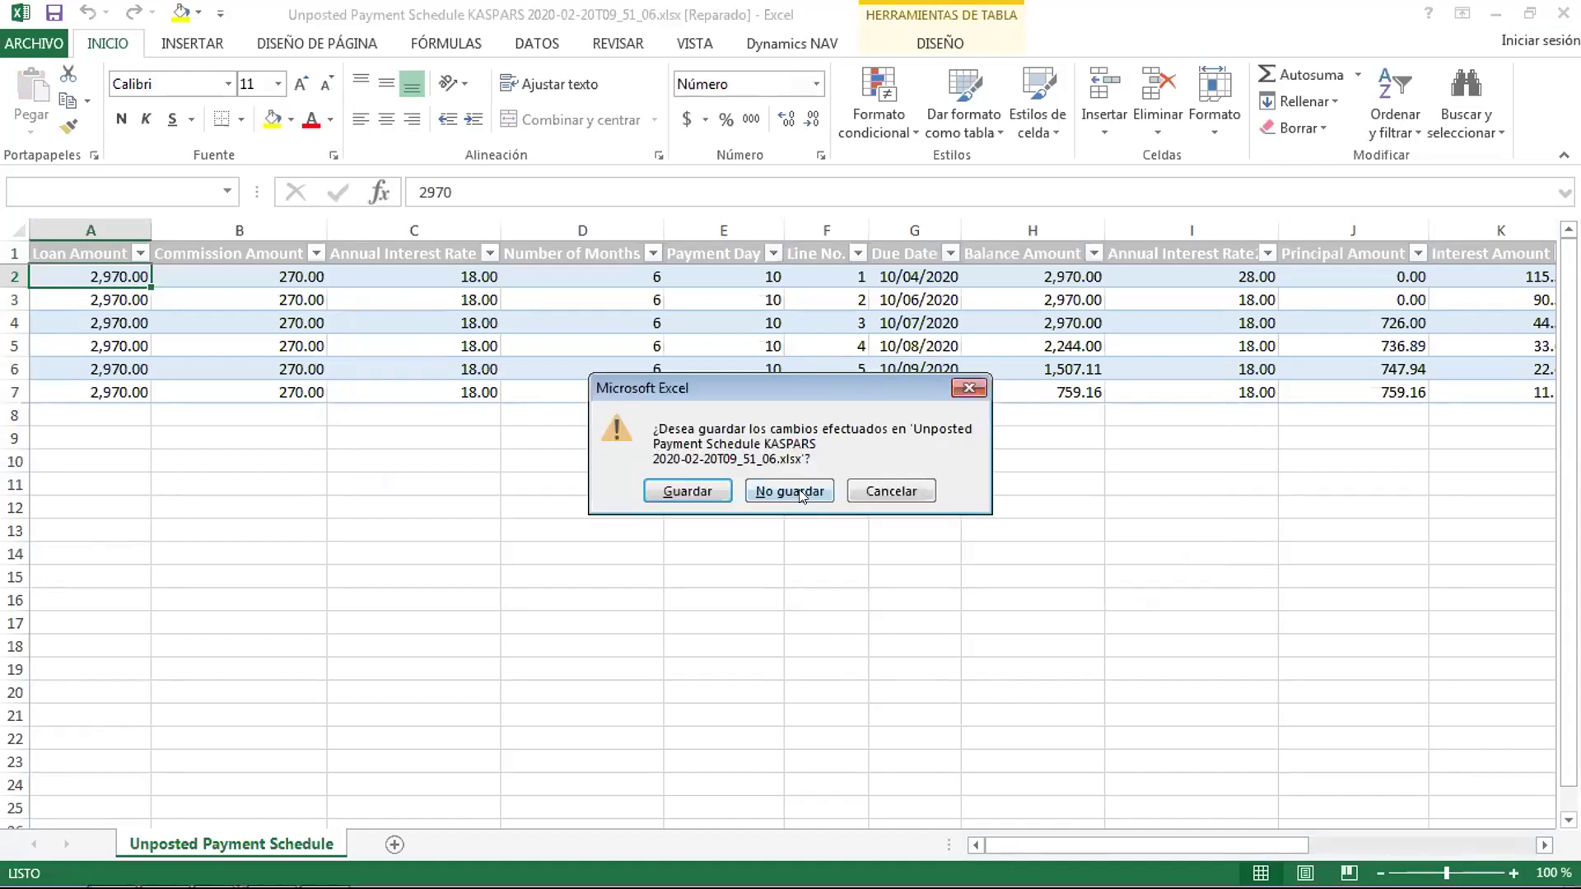
left_click(789, 491)
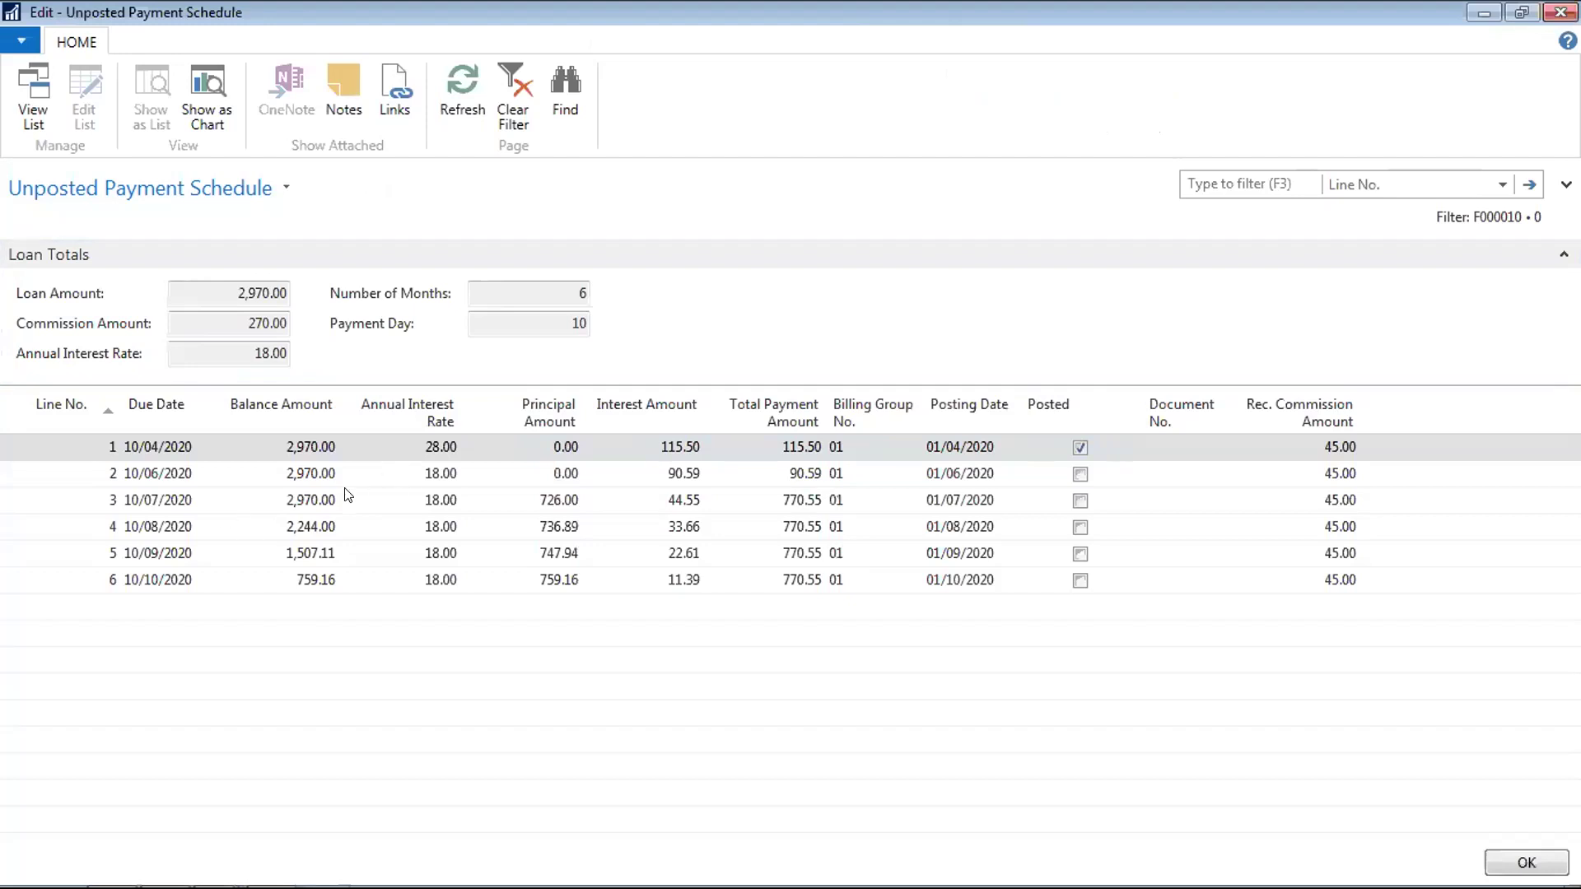
Reopen contract F000010 from Active Contracts, keep its status at Pending Approval, and close it
key("Escape")
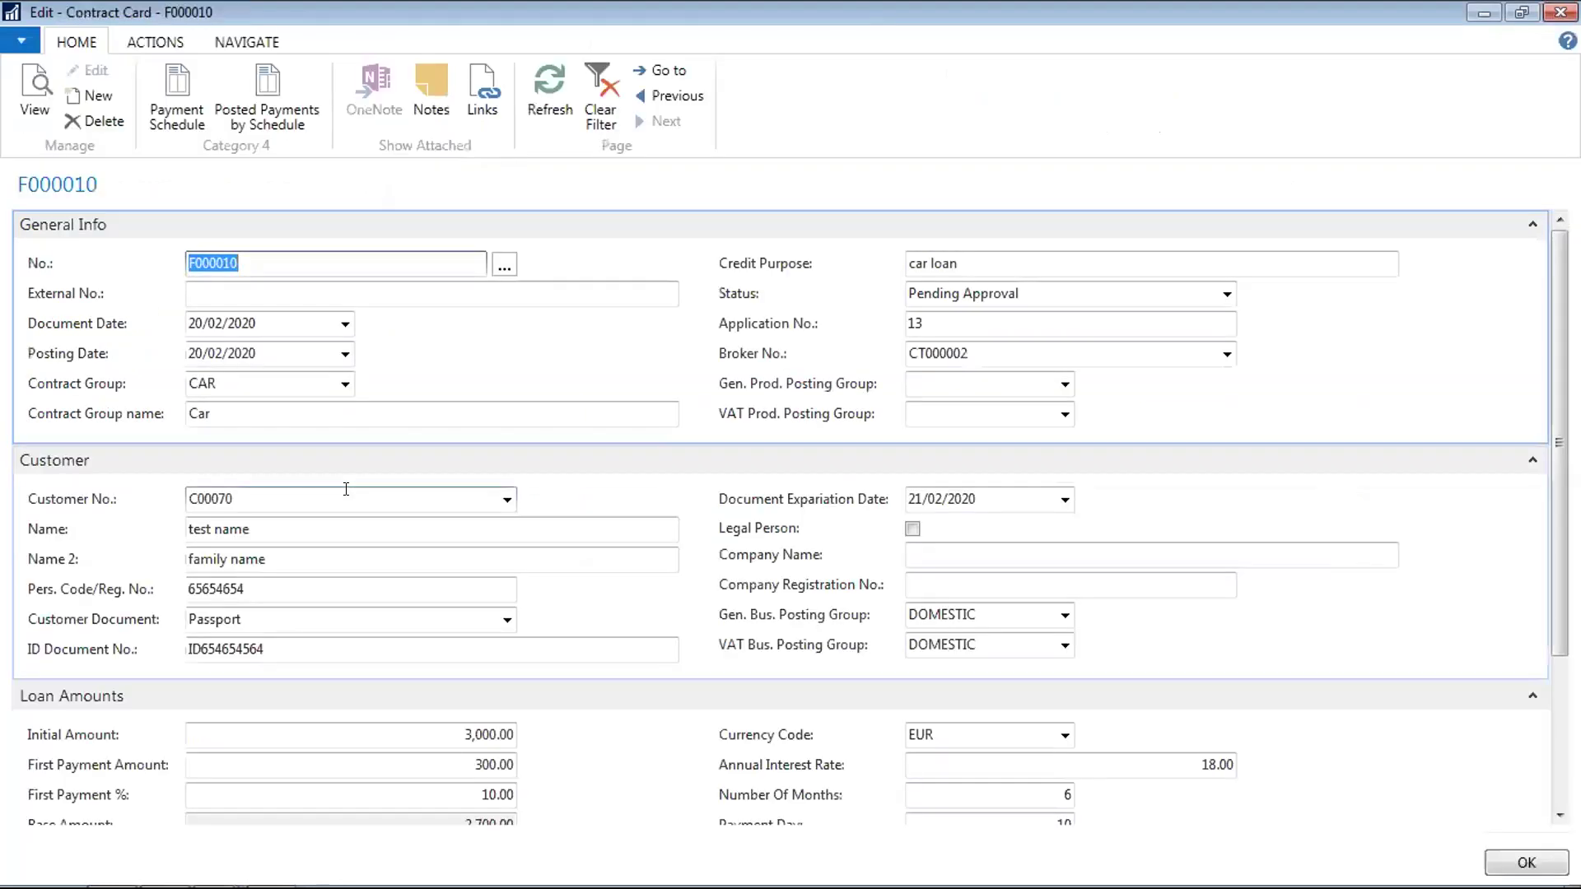
key("Escape")
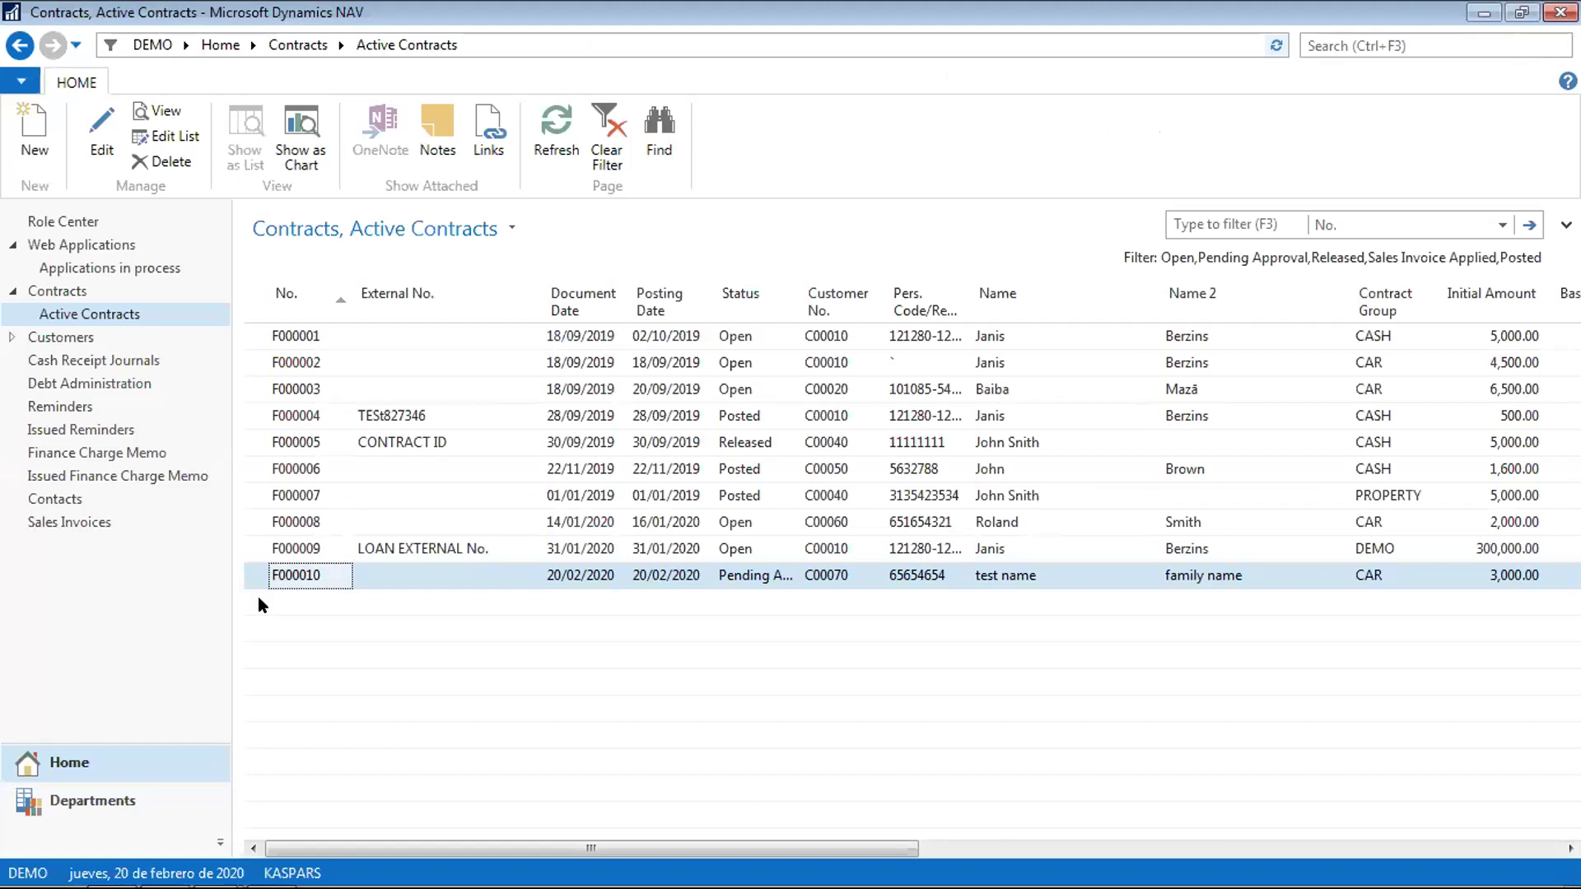
double_click(303, 572)
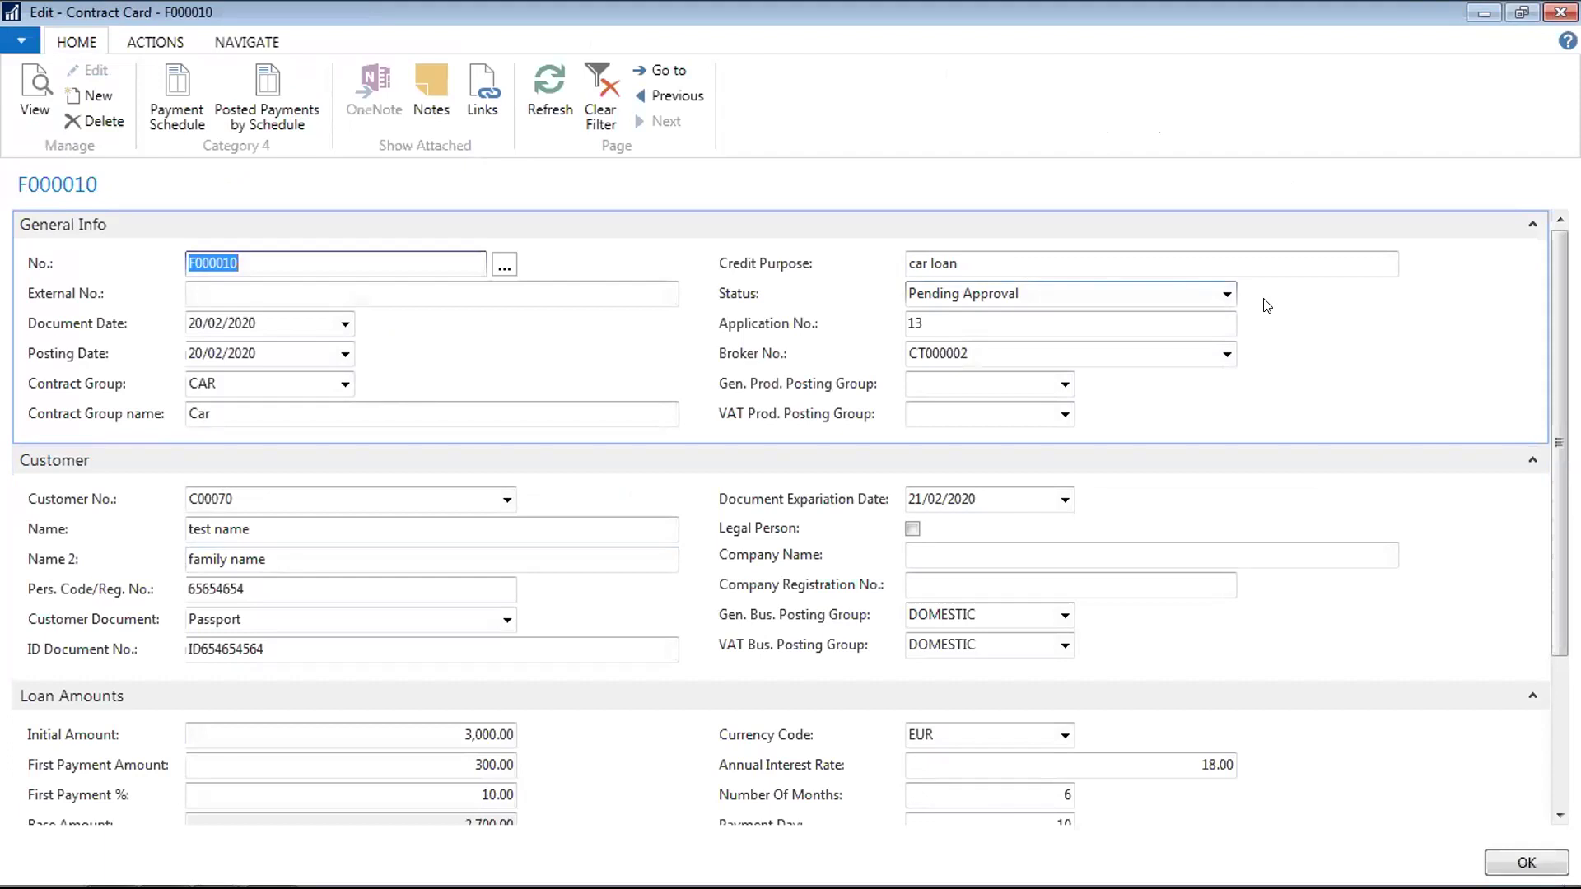
left_click(1227, 294)
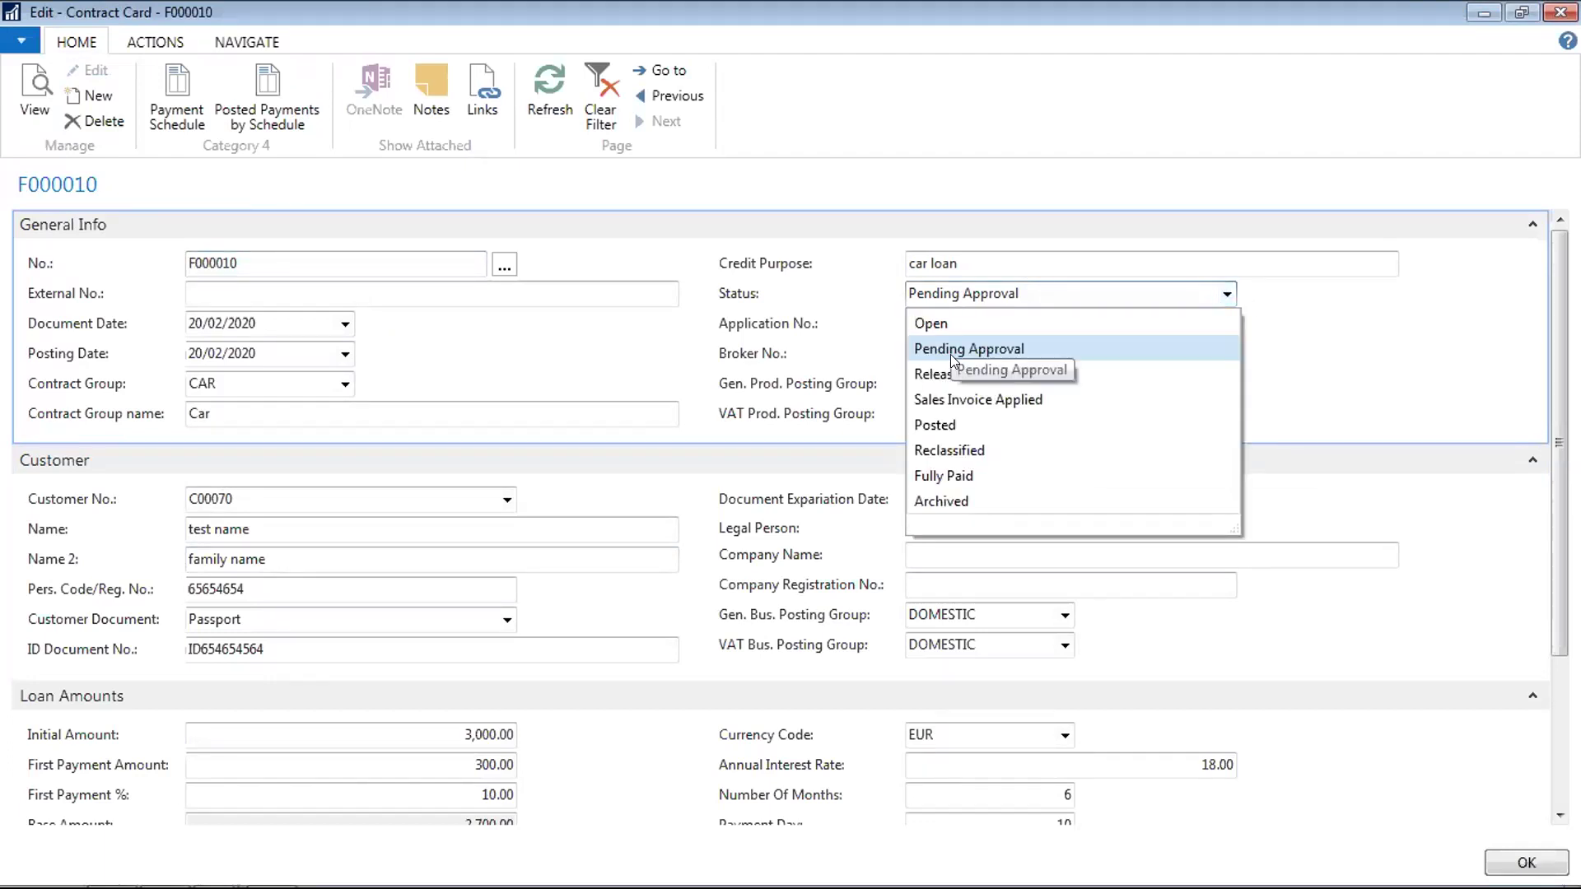
left_click(1011, 258)
left_click(1012, 258)
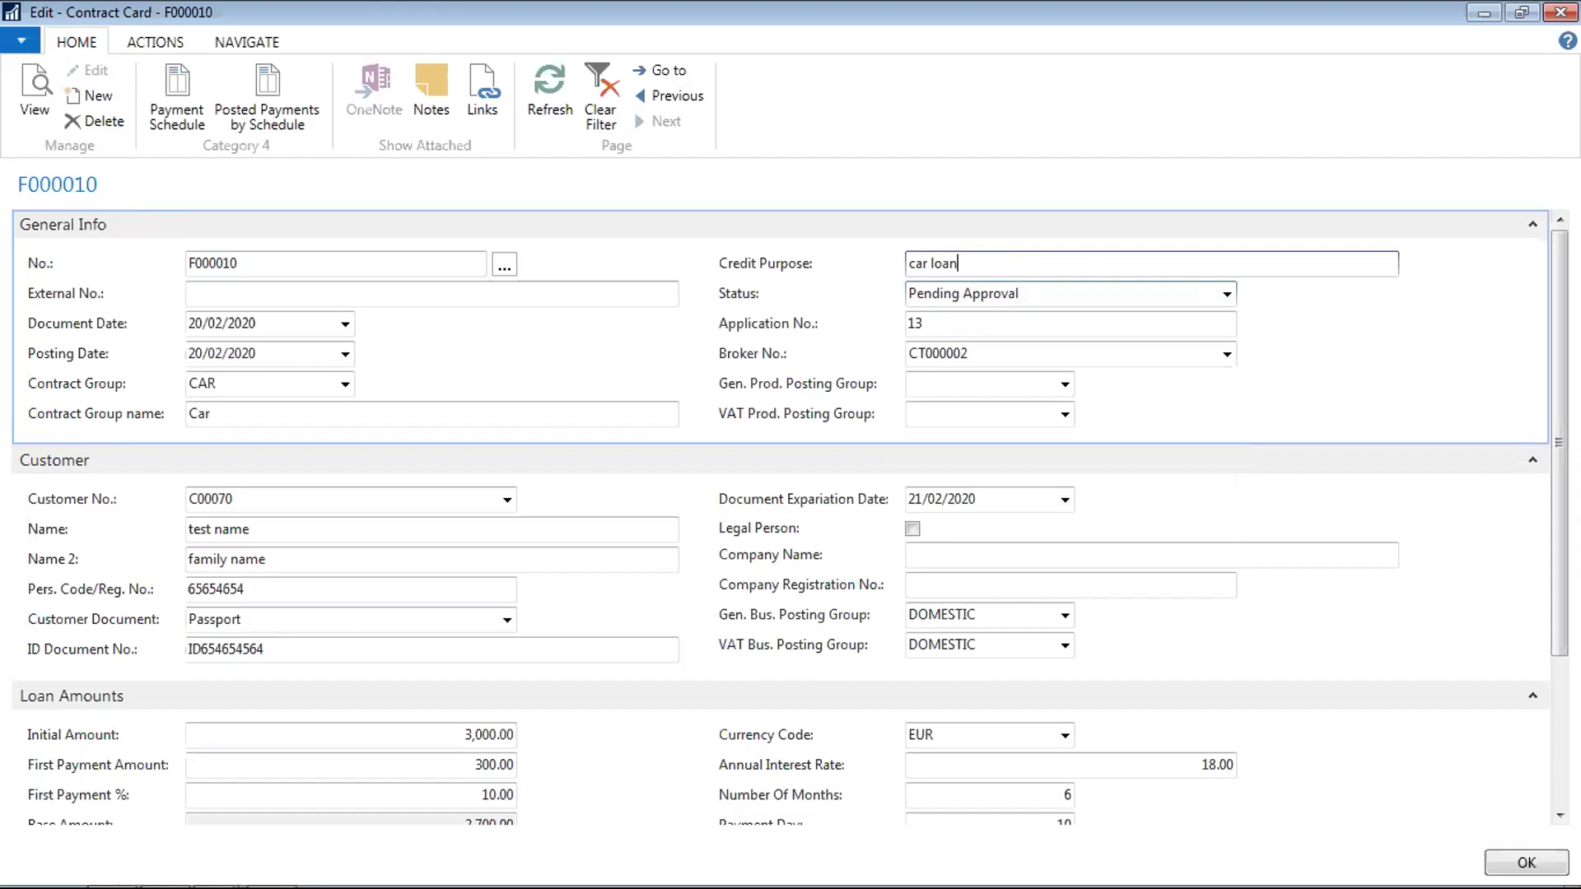
left_click(1561, 11)
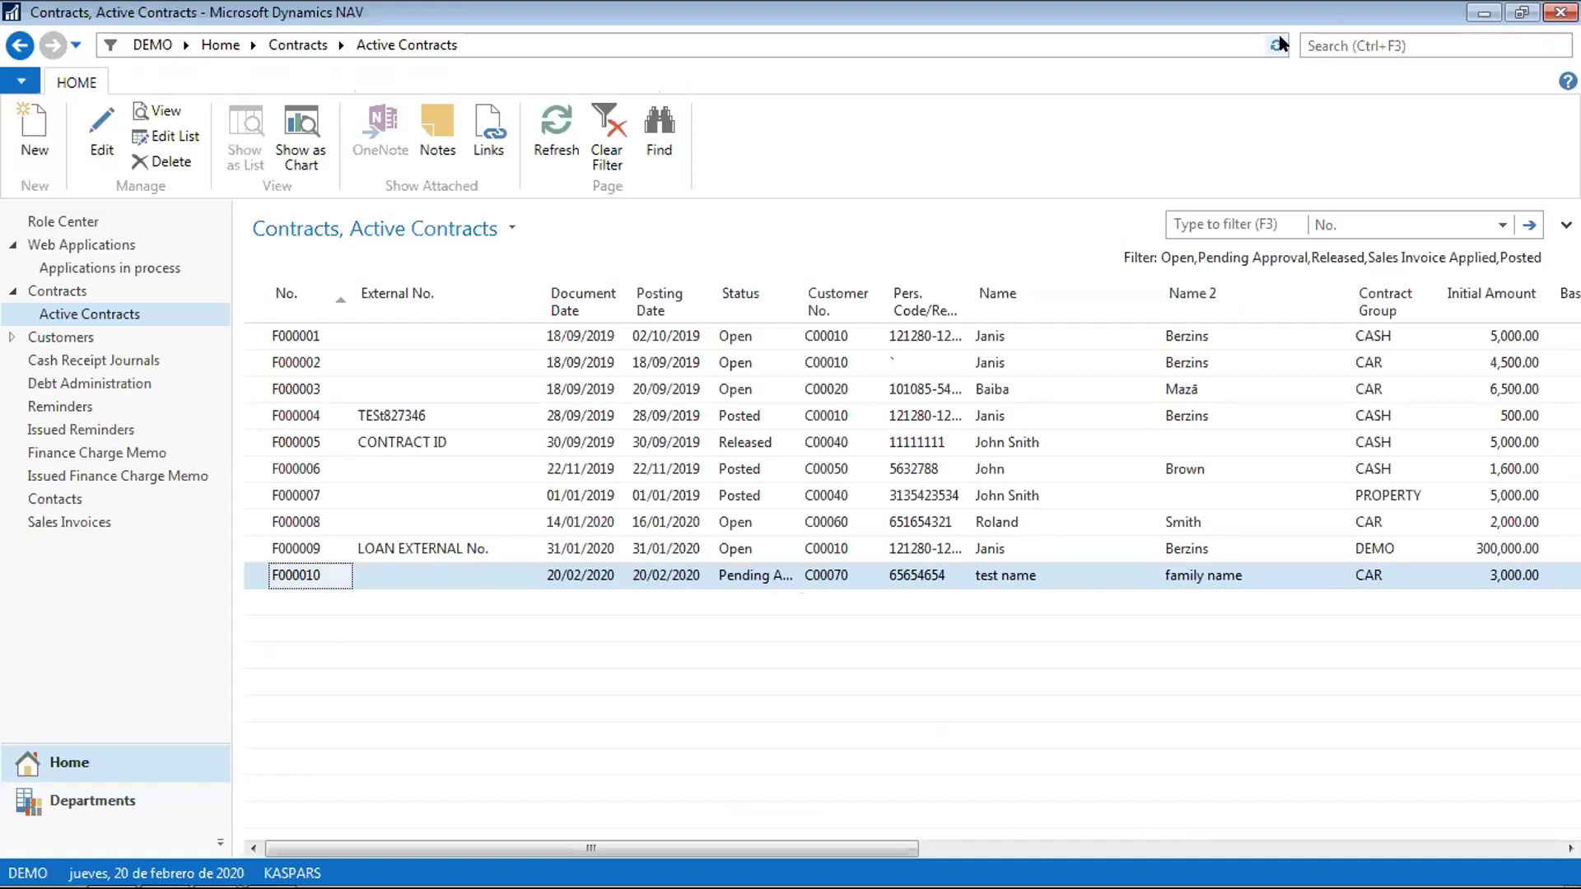
Search pages for 'report lay', then refine the search text to 'report layo'
left_click(1329, 31)
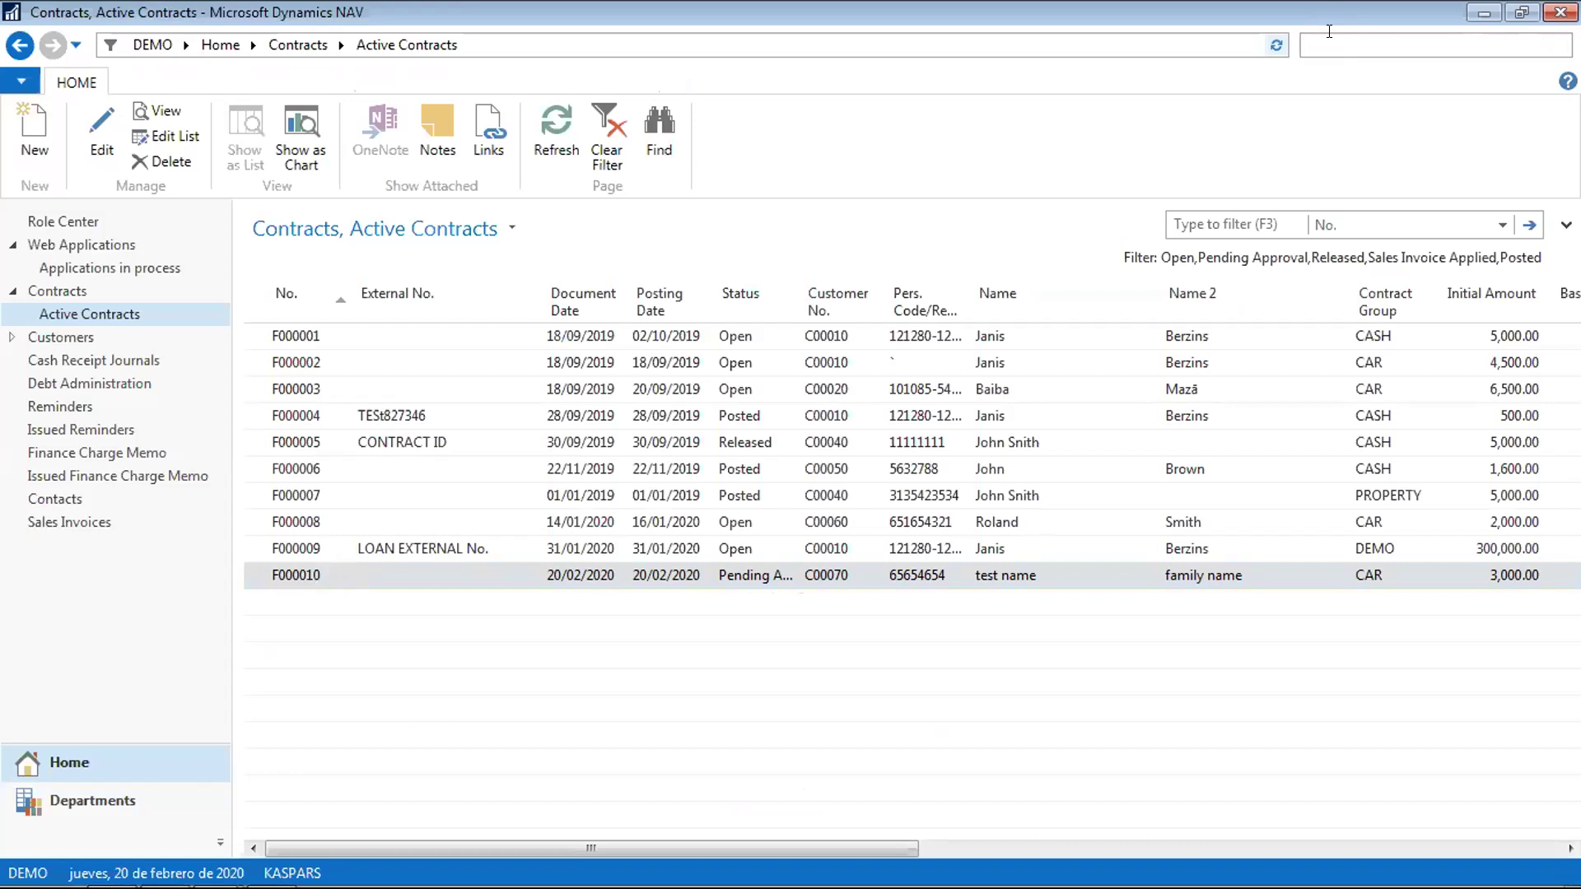
type("report")
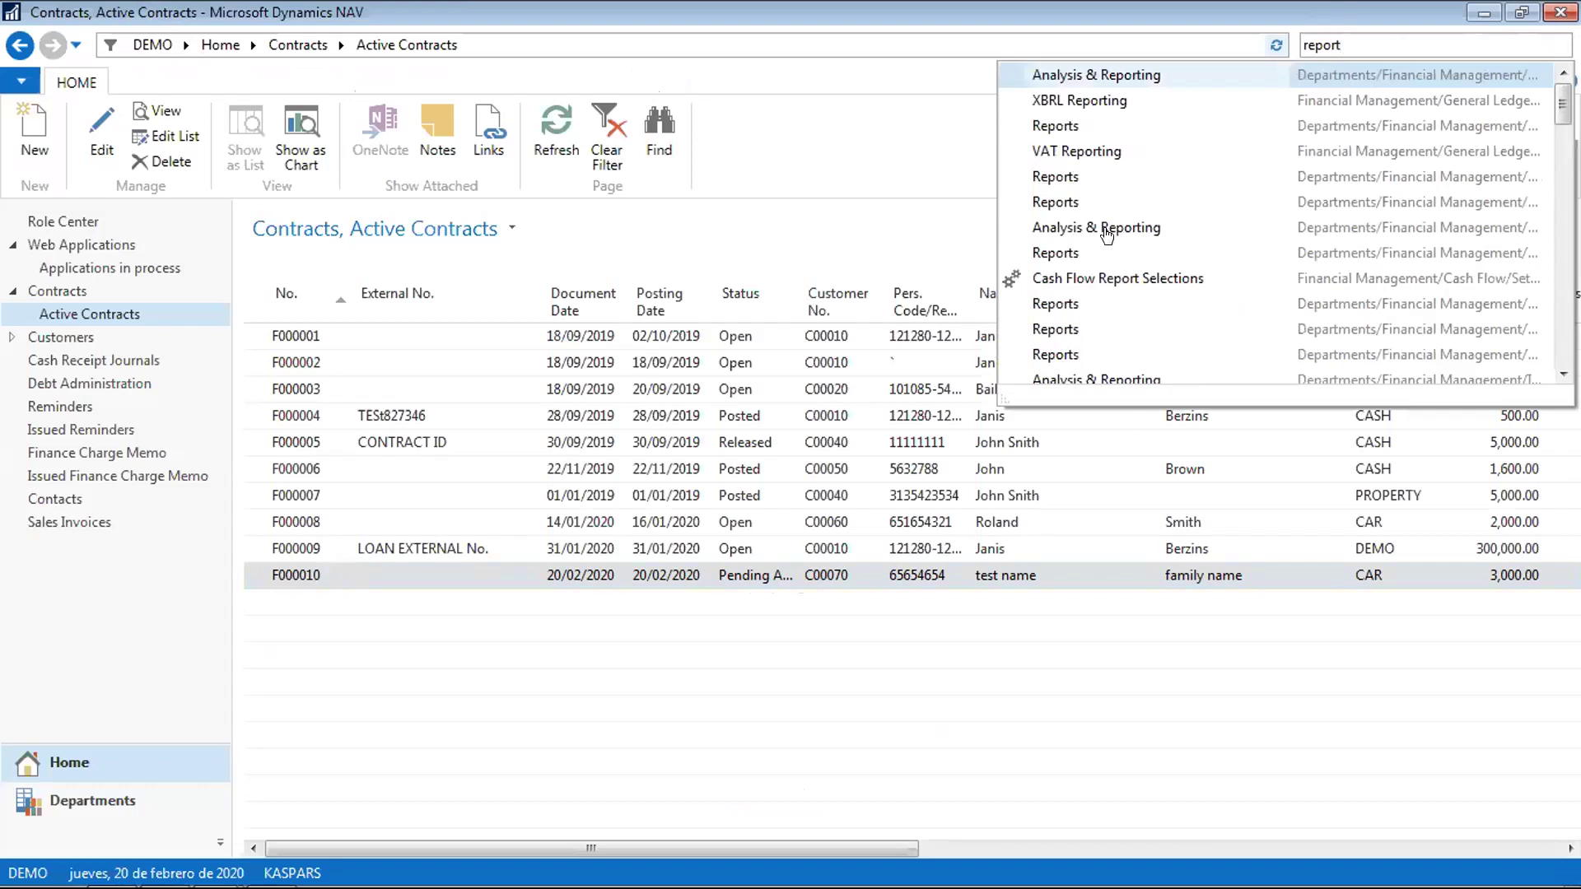
type(" lay")
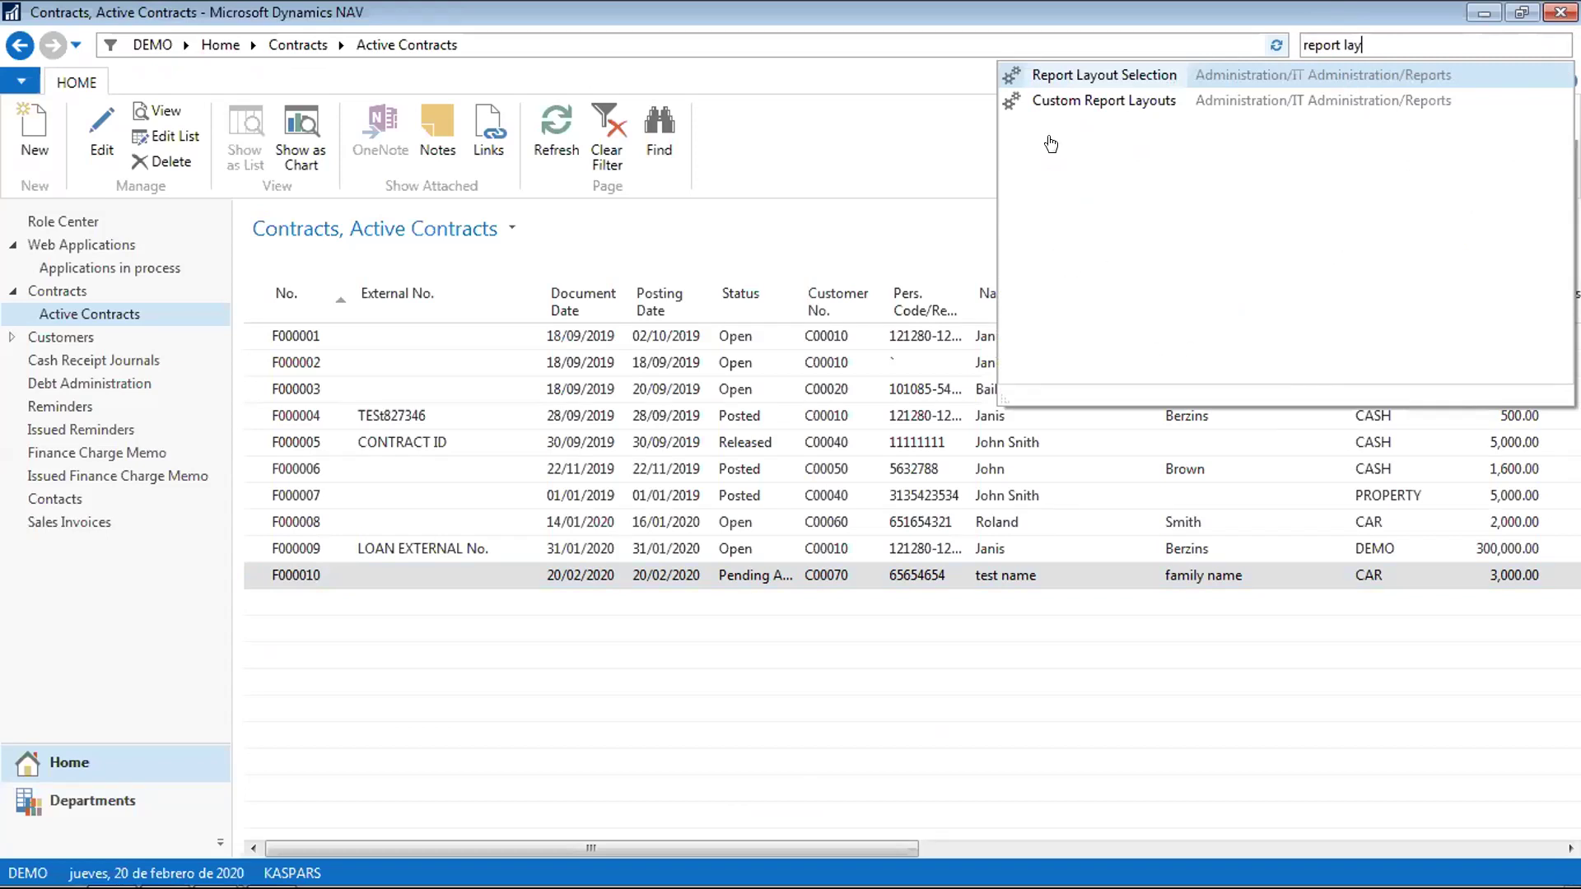
key("Return")
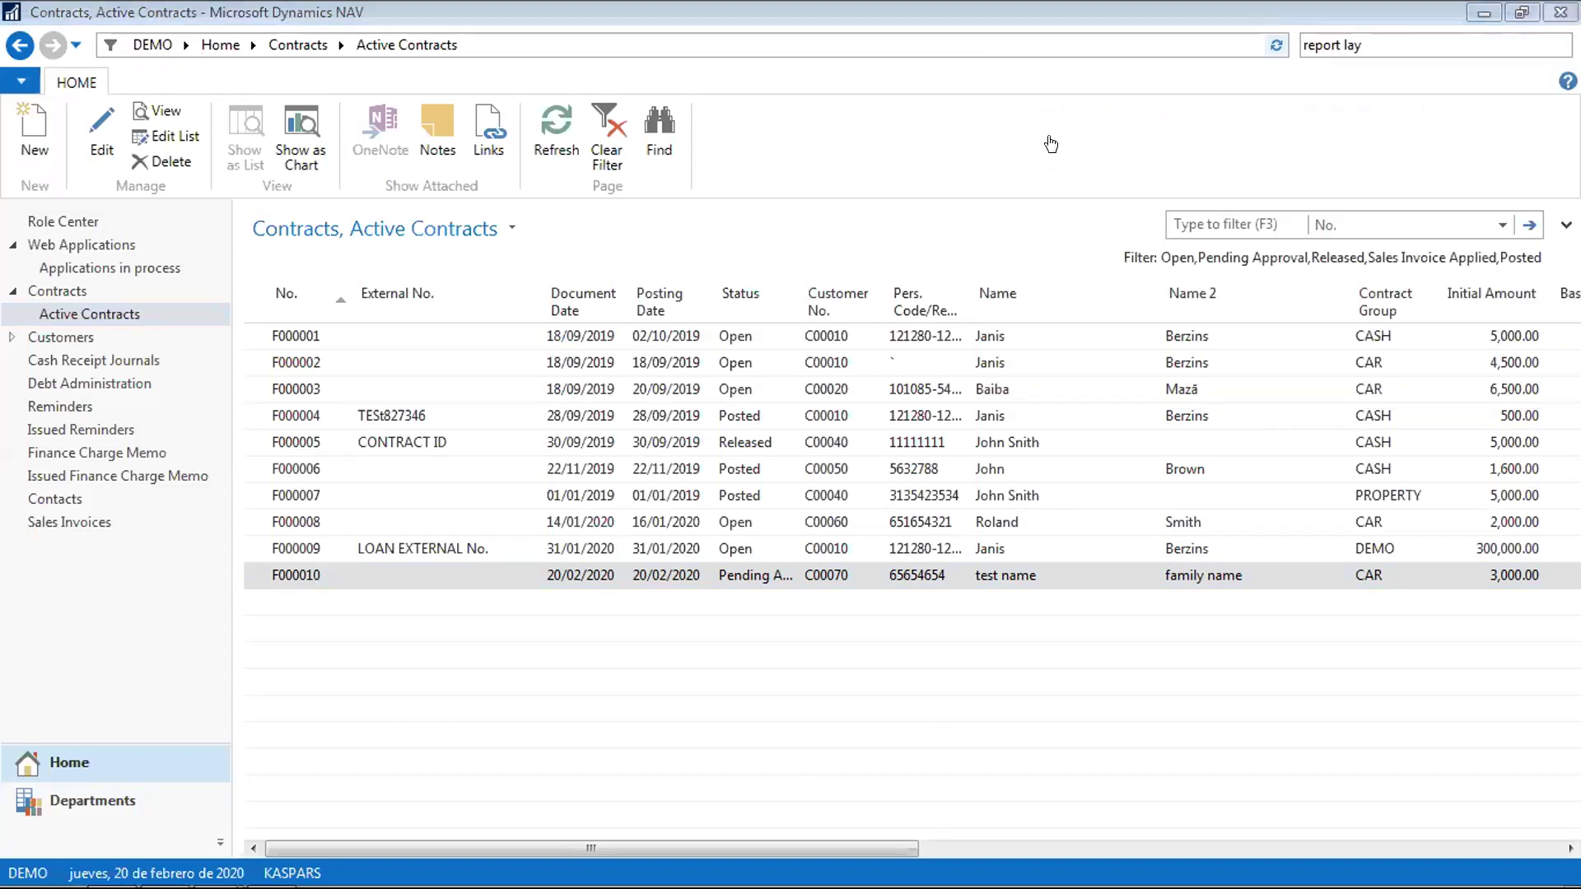
left_click(1398, 36)
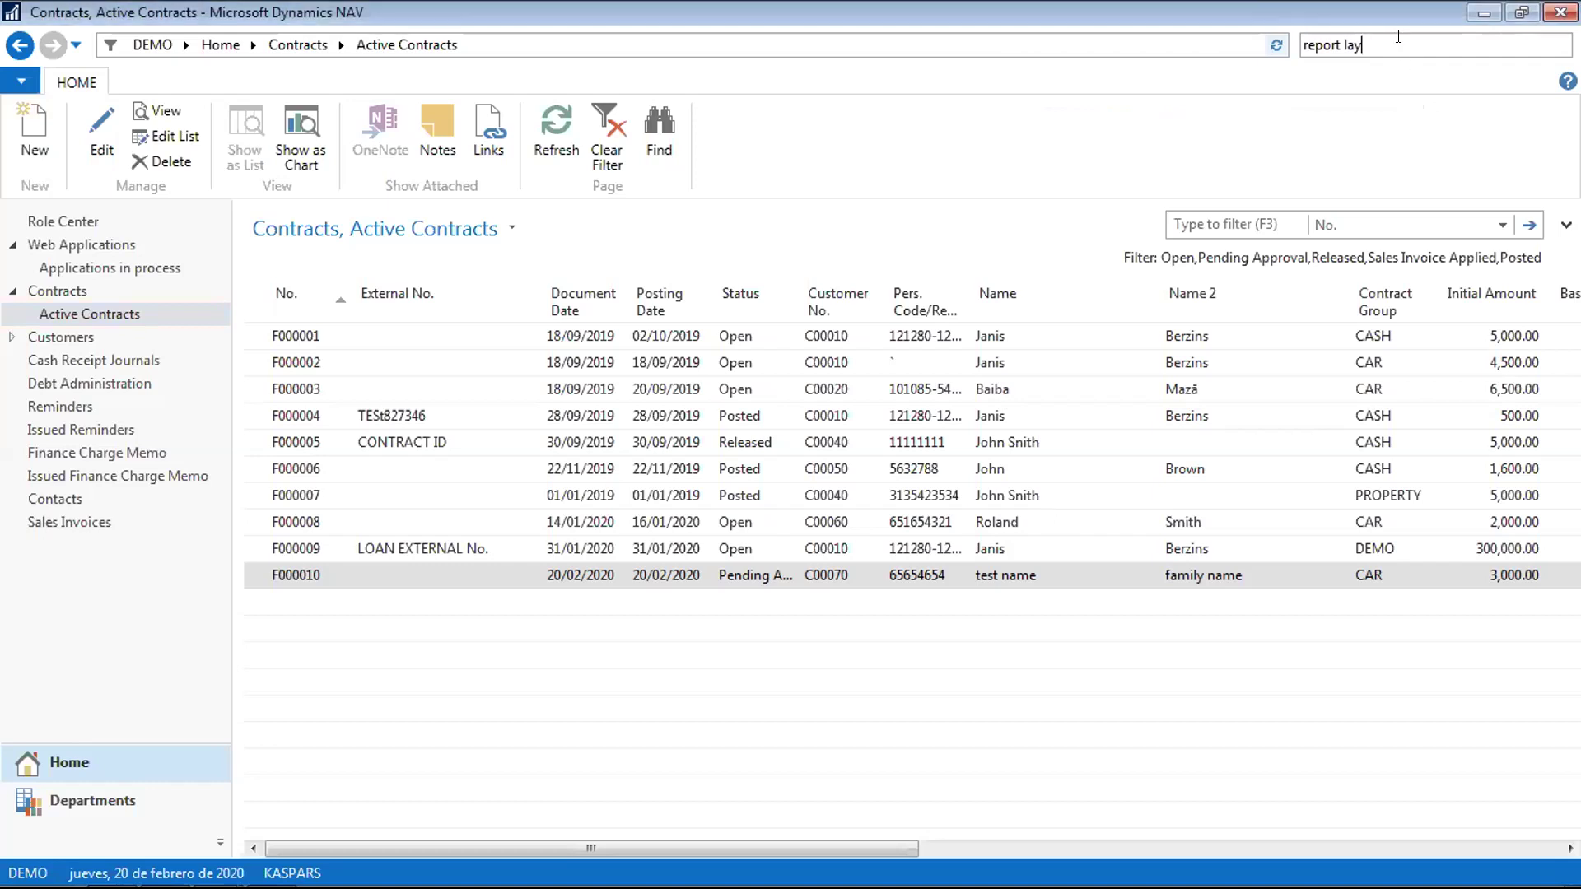
type("o")
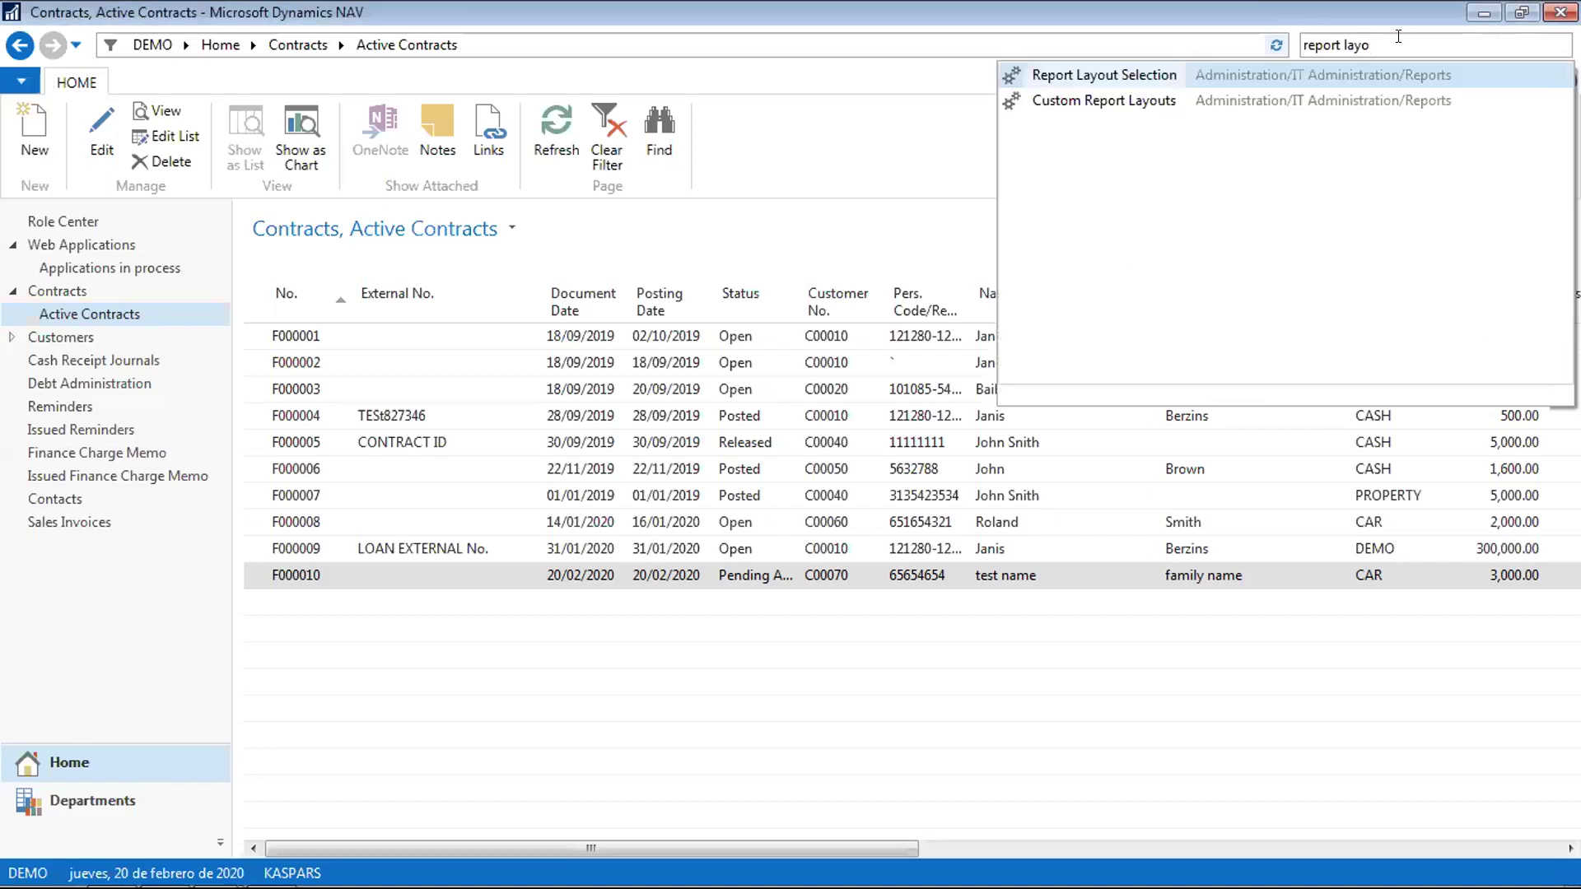
Open Custom Report Layouts and browse layouts like 1303 Draft Invoice, 1016 Job Quote and 1304 Sales - Quote
left_click(1119, 100)
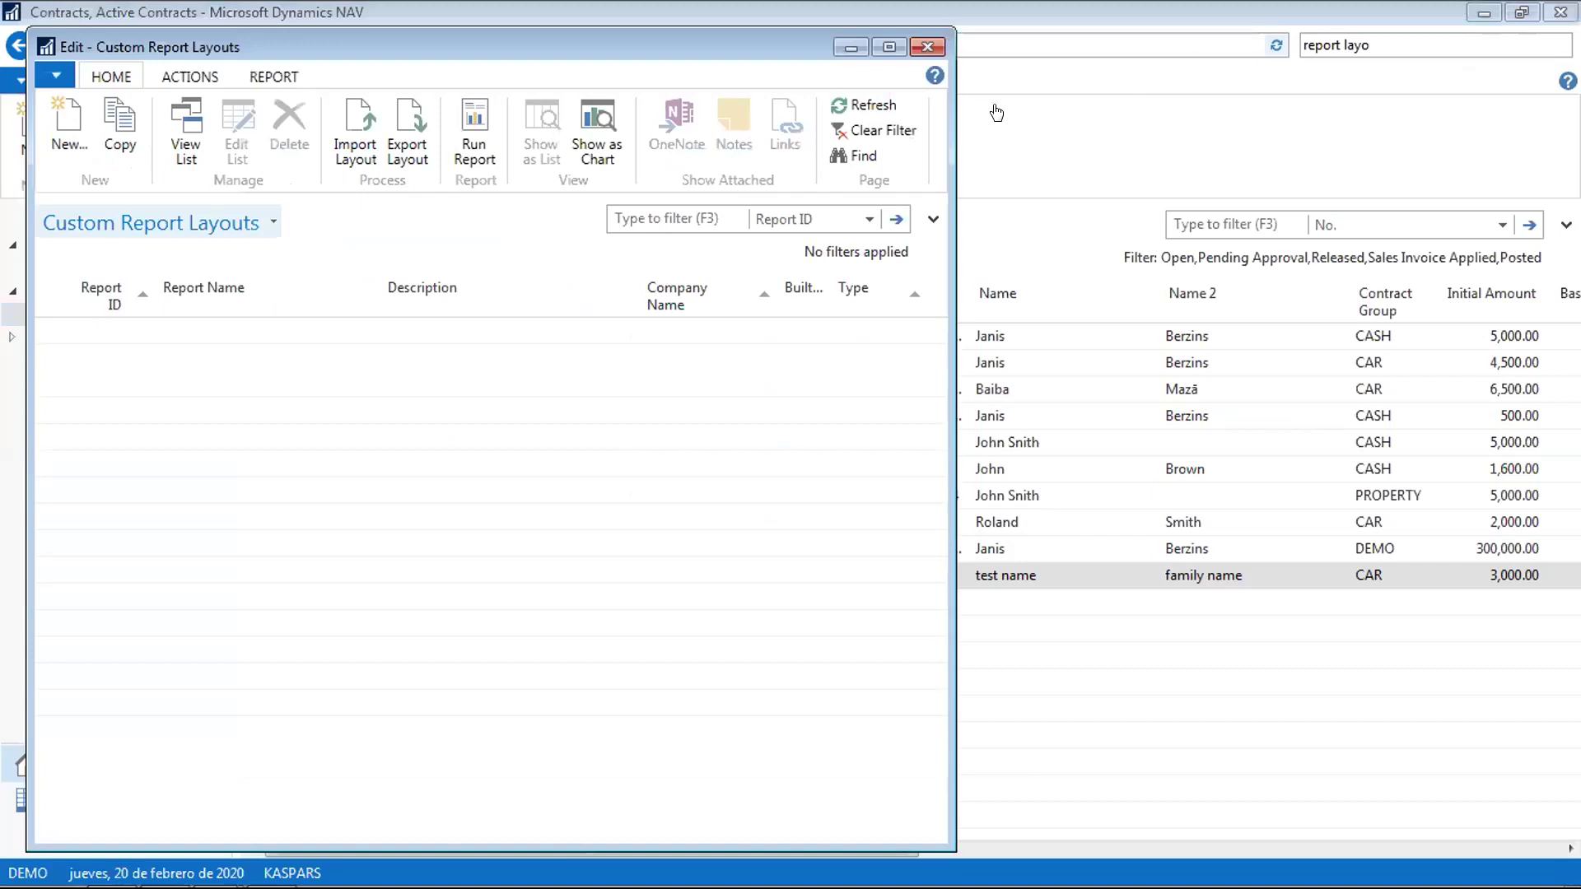
left_click(232, 464)
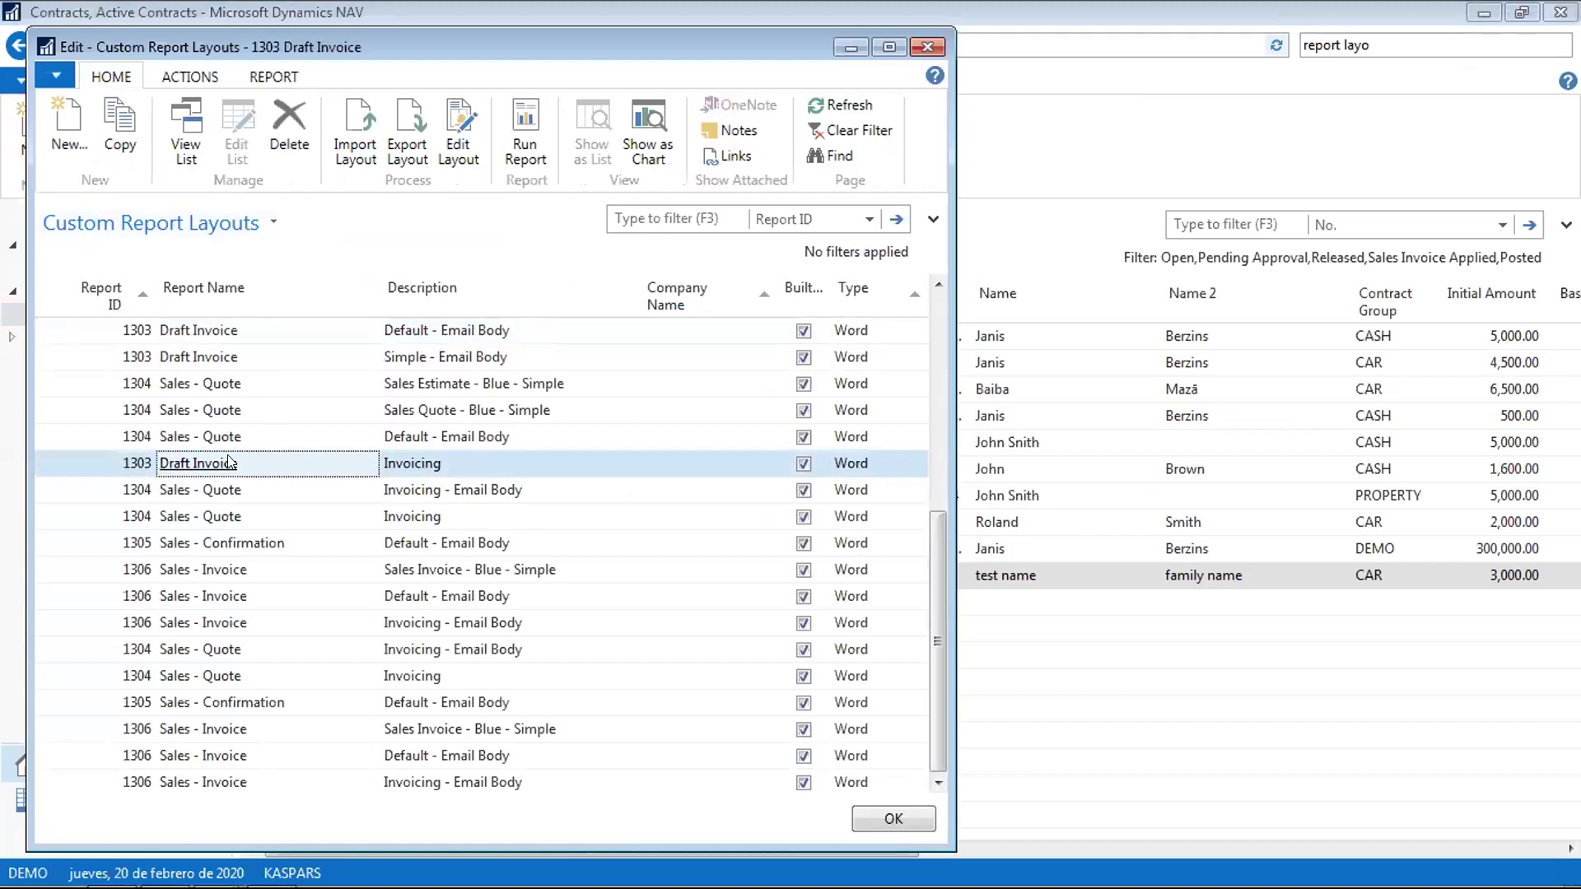
scroll(231, 463, "down", 7)
scroll(231, 462, "up", 10)
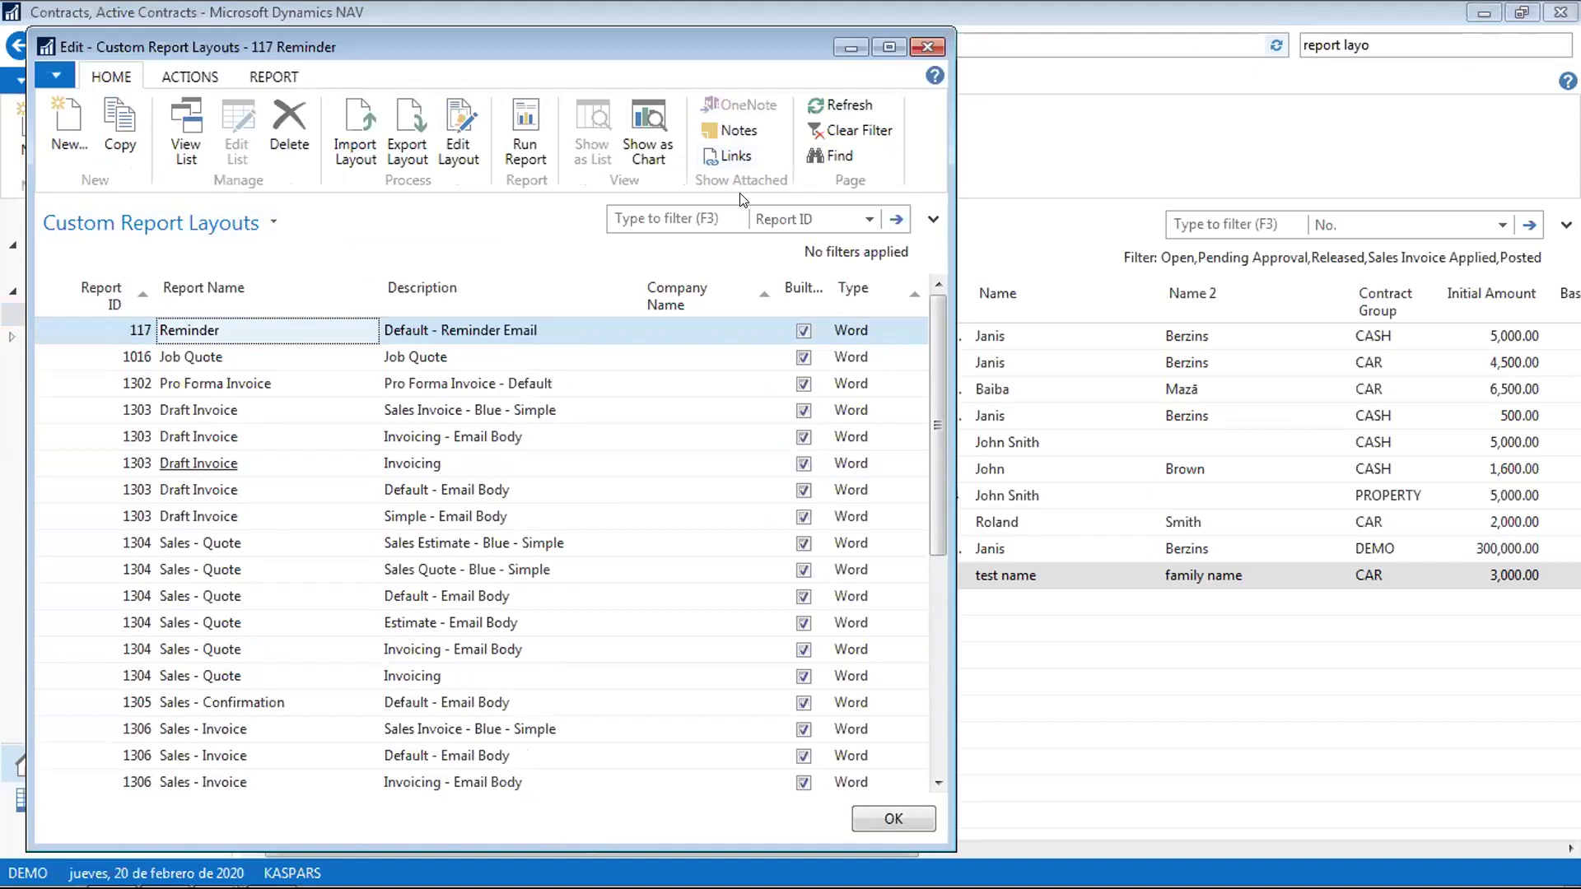
key("Down")
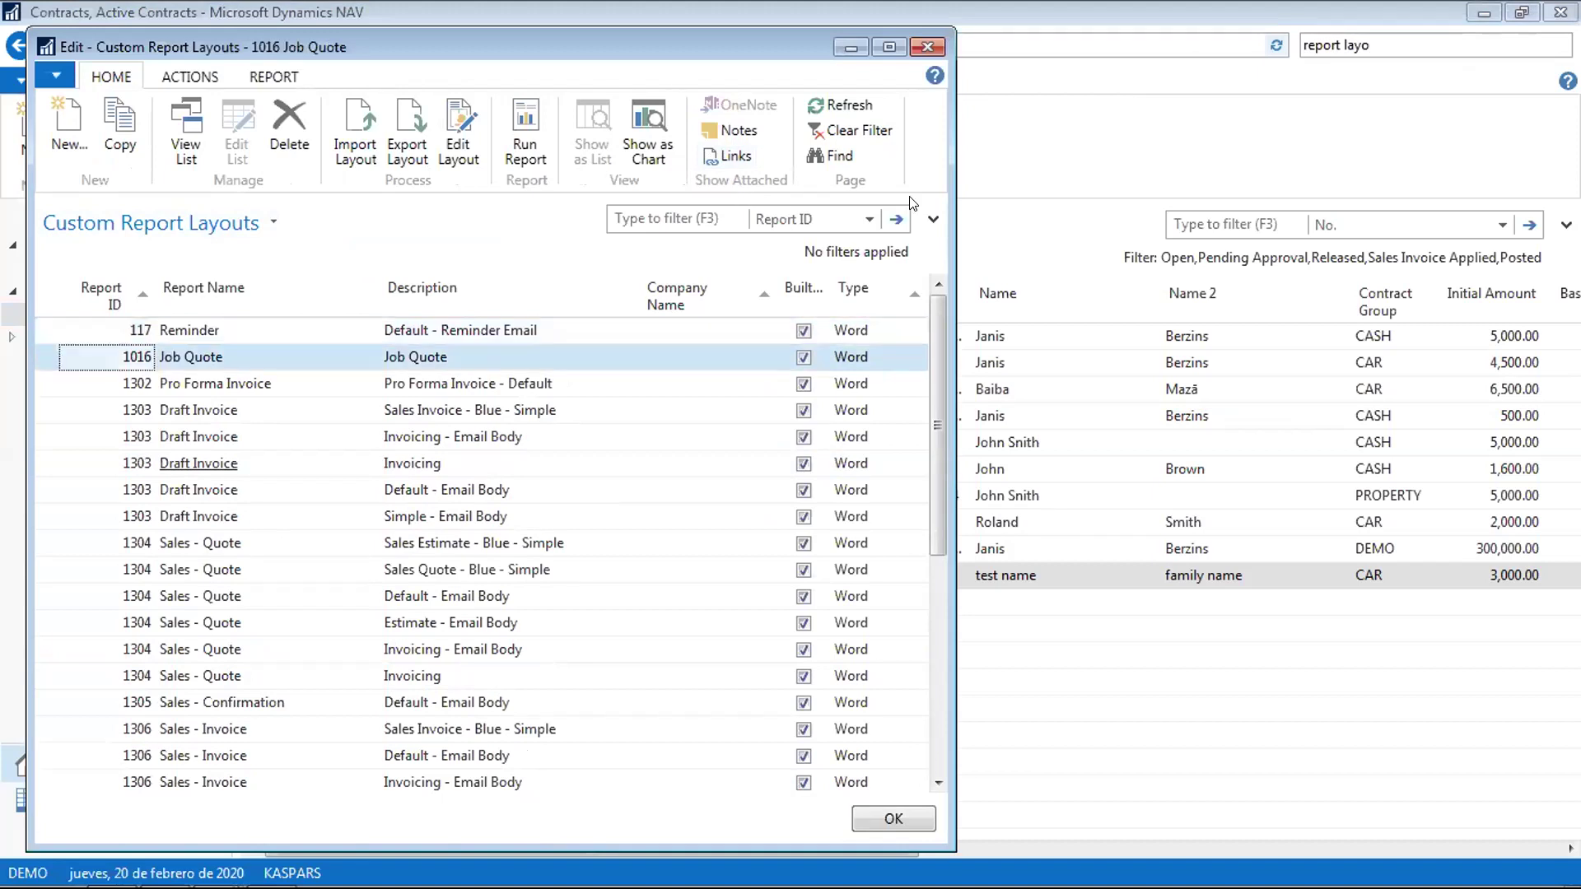
left_click(224, 545)
key("Down")
key("Down")
key("Down")
key("Down")
key("Down")
key("Down")
key("Down")
key("Down")
key("Down")
key("Down")
key("Down")
key("Down")
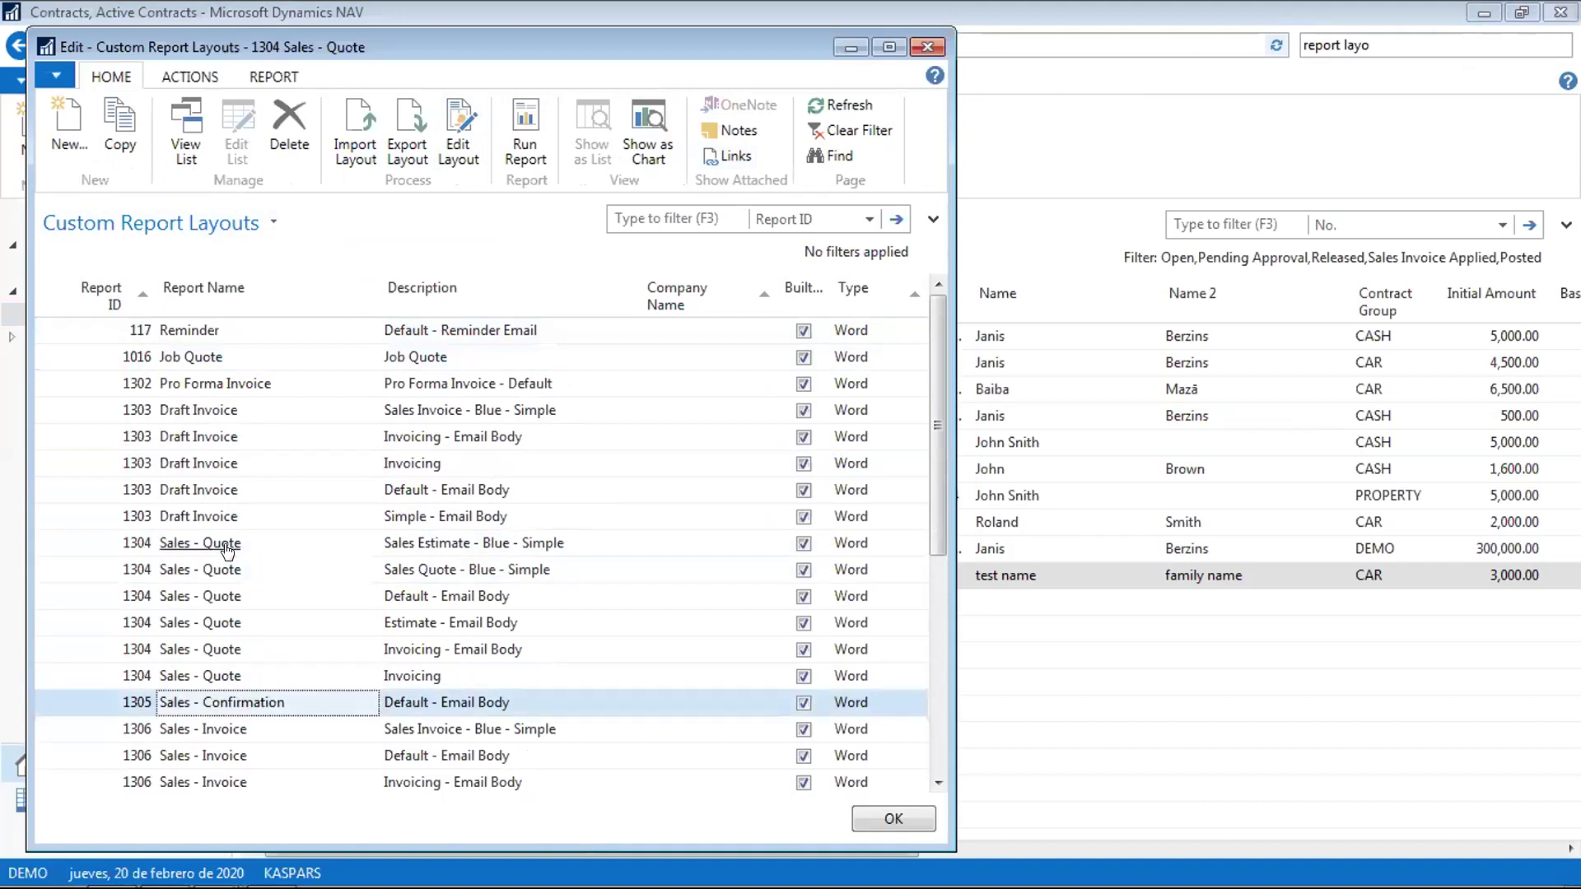
key("Down")
key("Down")
key("Down")
key("Down")
key("Down")
key("Down")
key("Down")
key("Down")
key("Down")
key("Down")
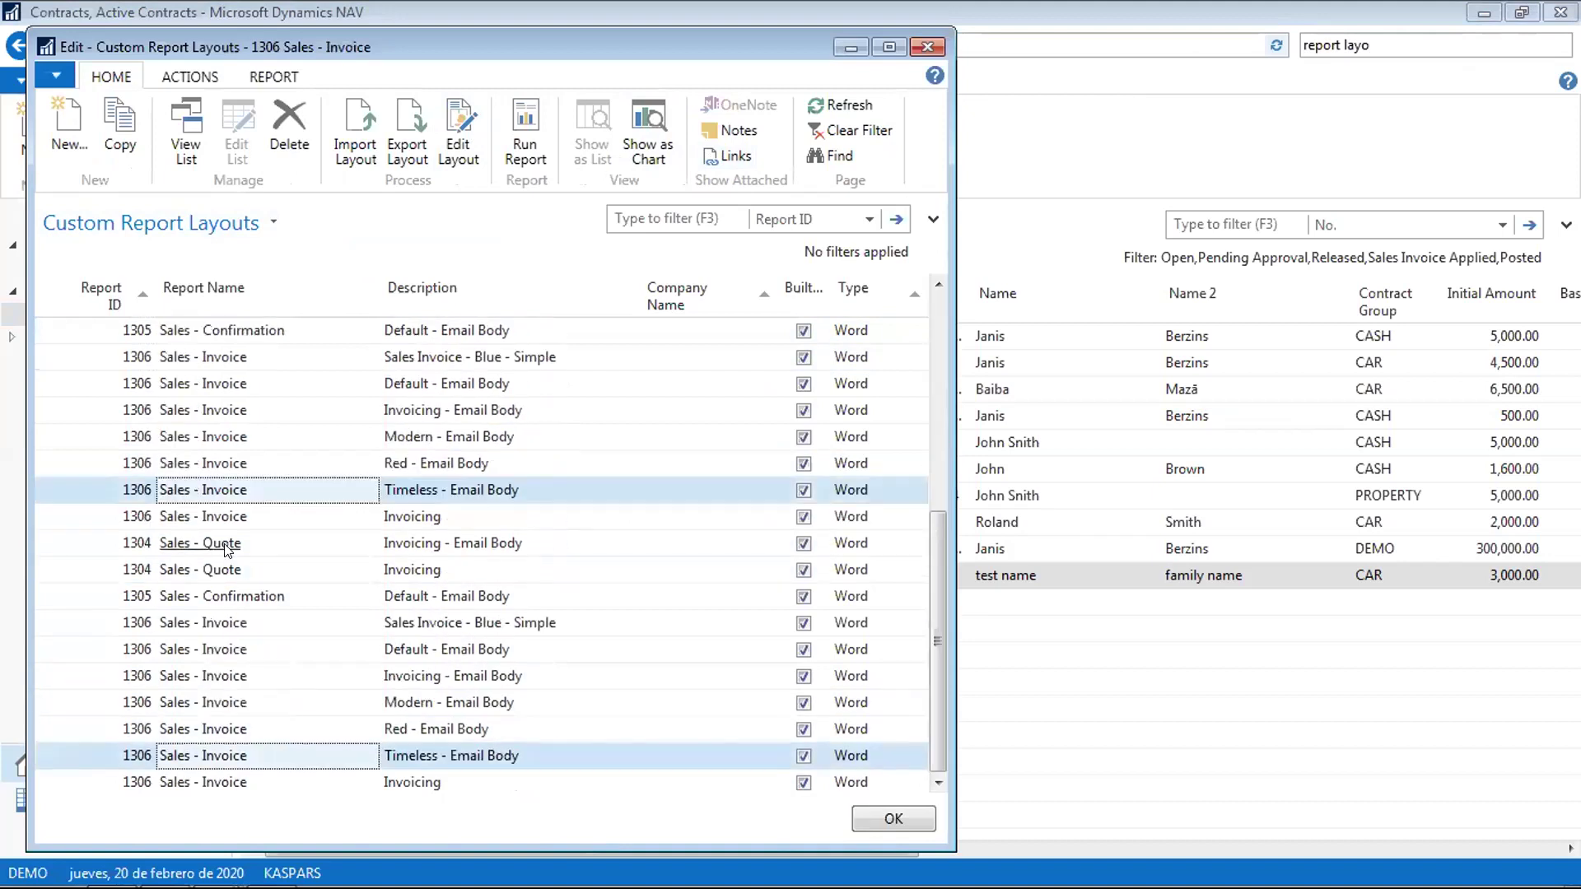
key("Left")
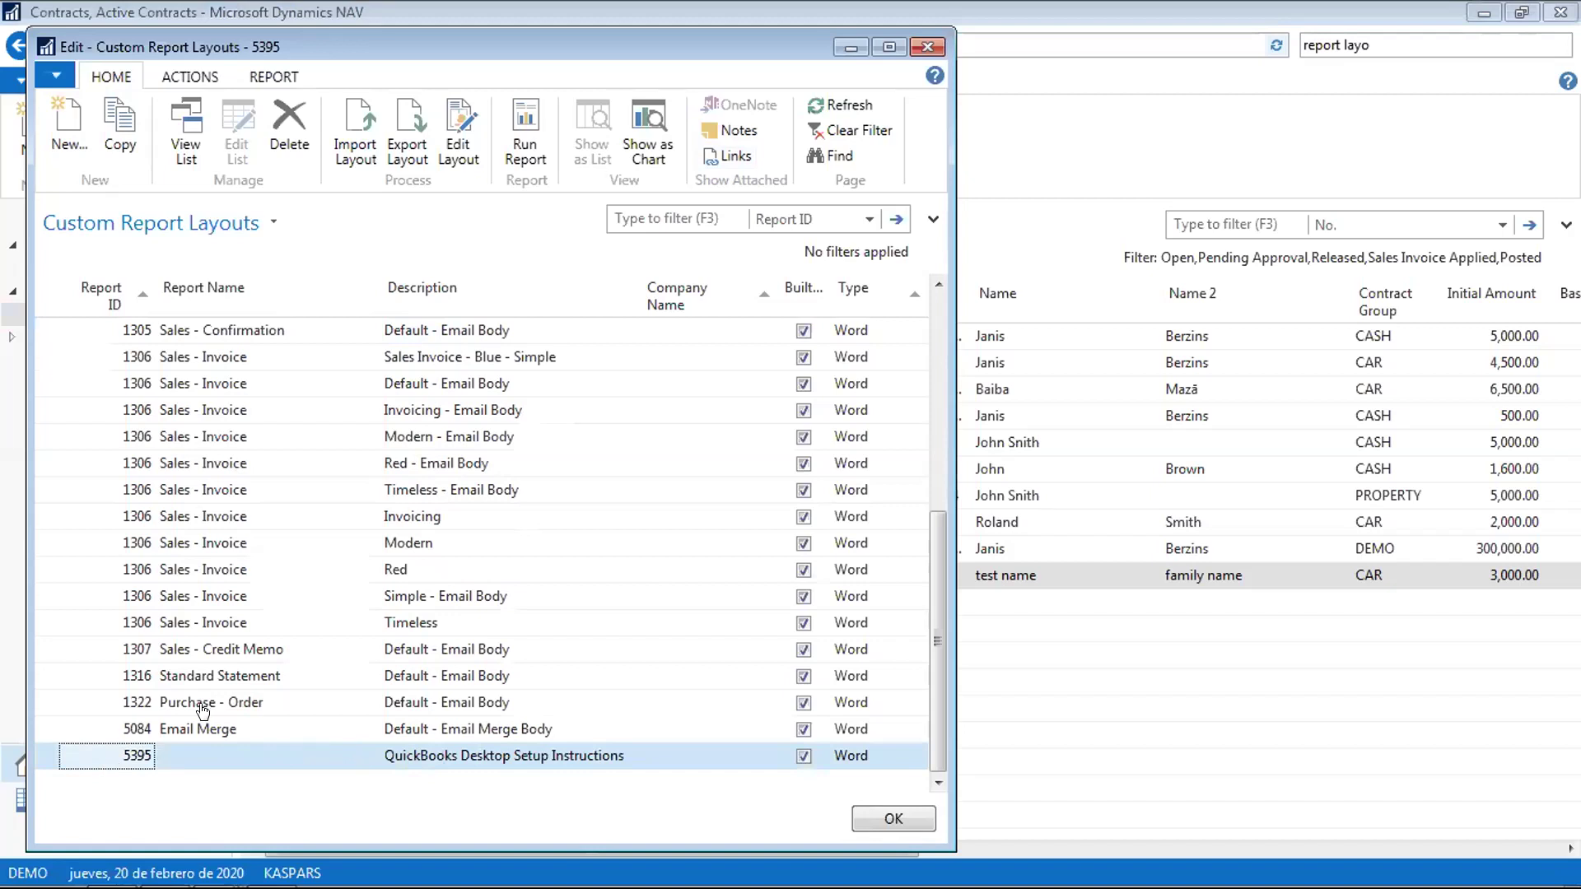
Try exporting the 1316 Standard Statement layout, dismiss the cannot-be-modified error, and close the window
left_click(206, 675)
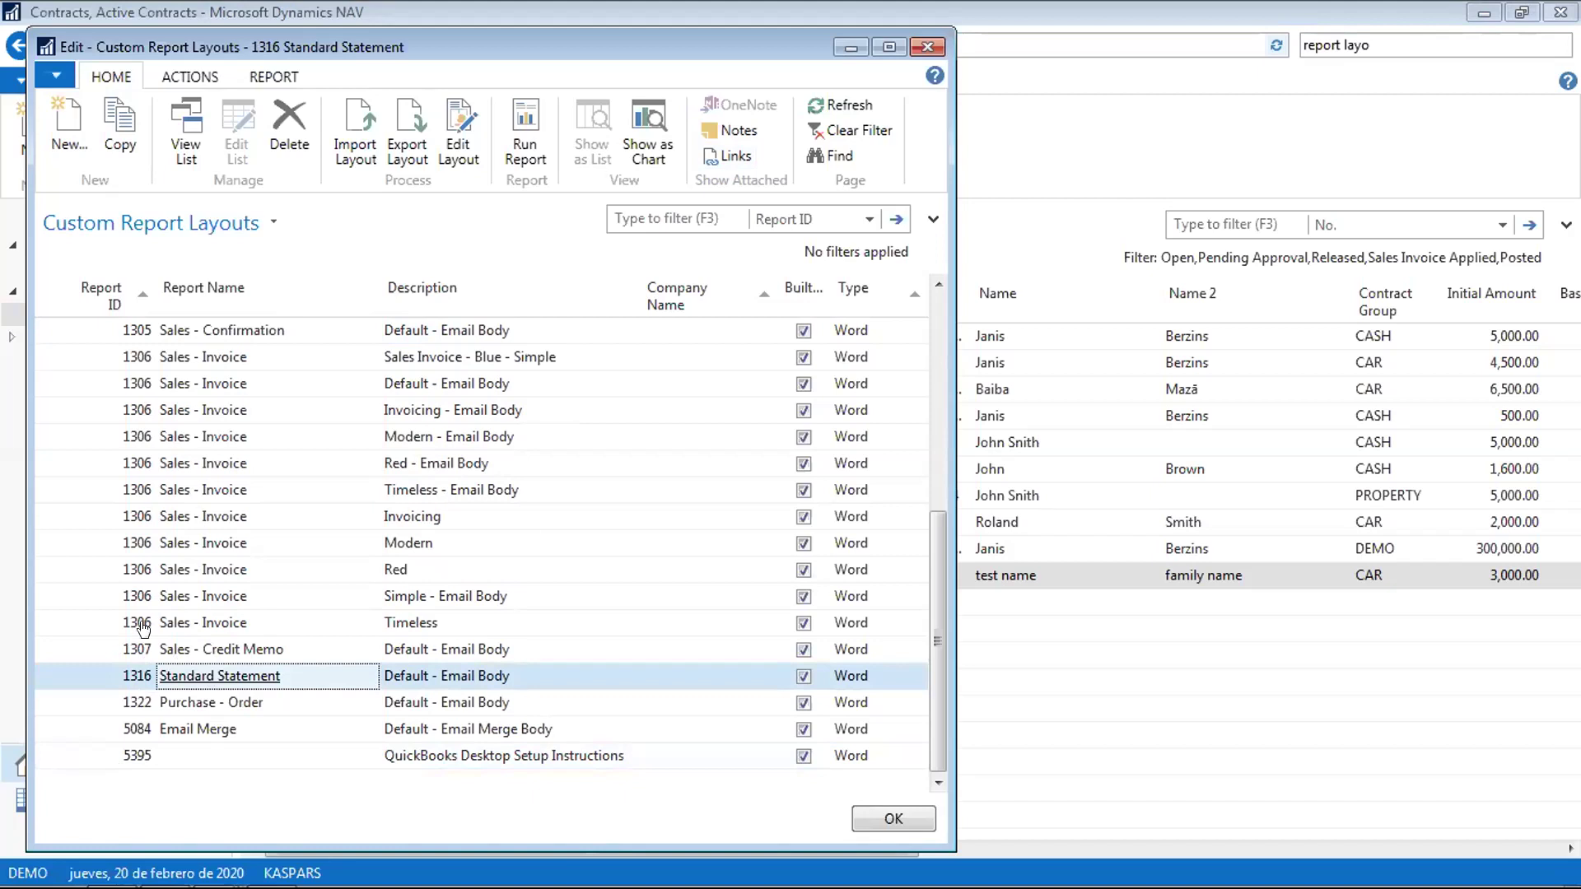
left_click(407, 130)
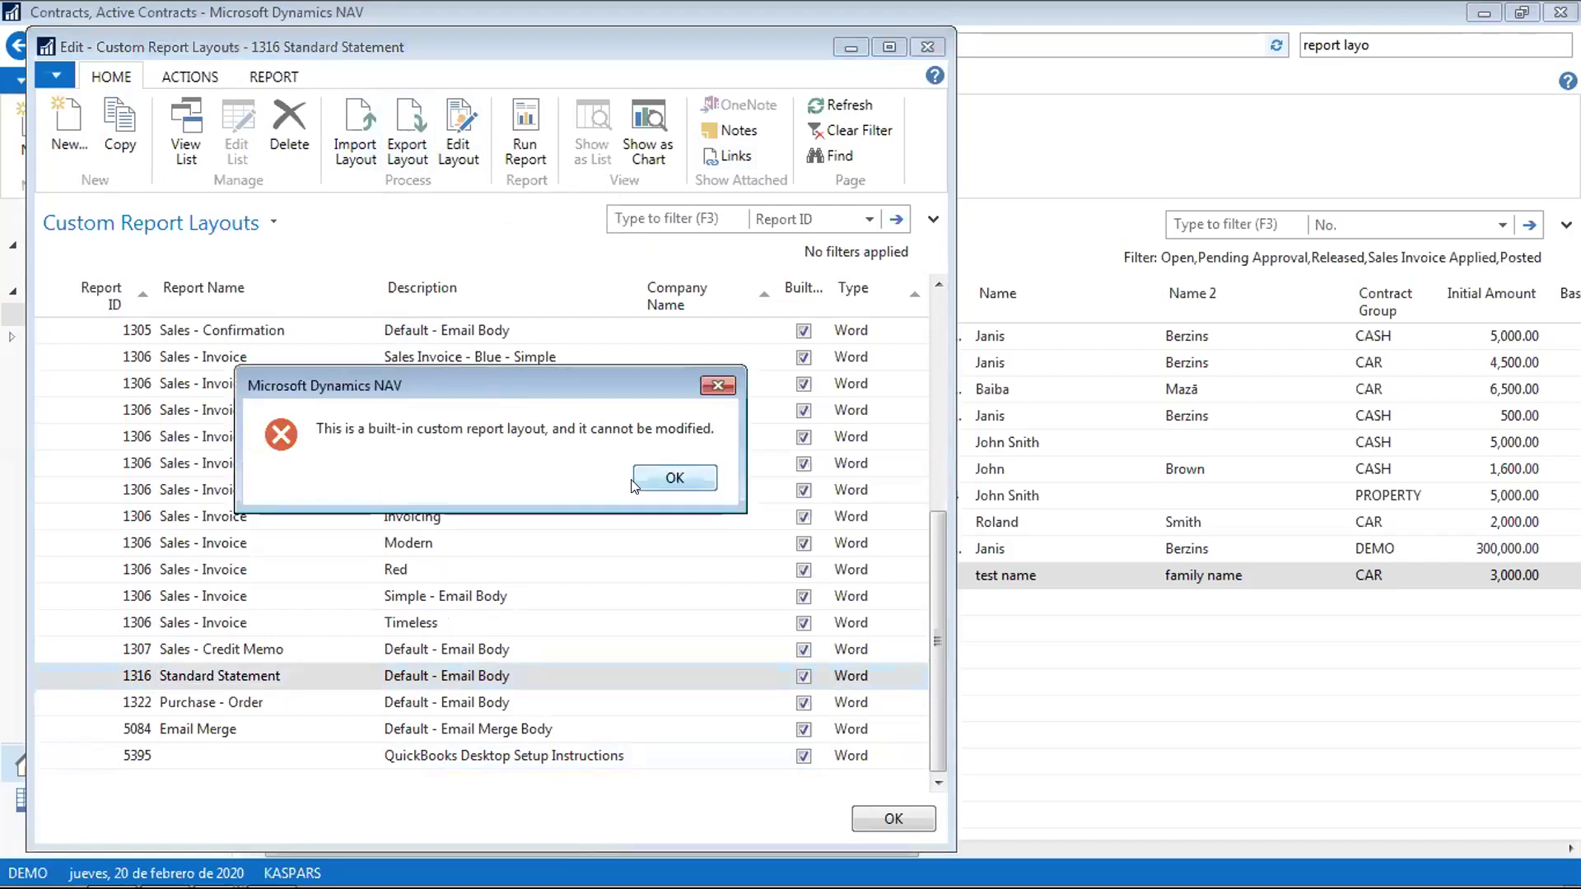
left_click(676, 479)
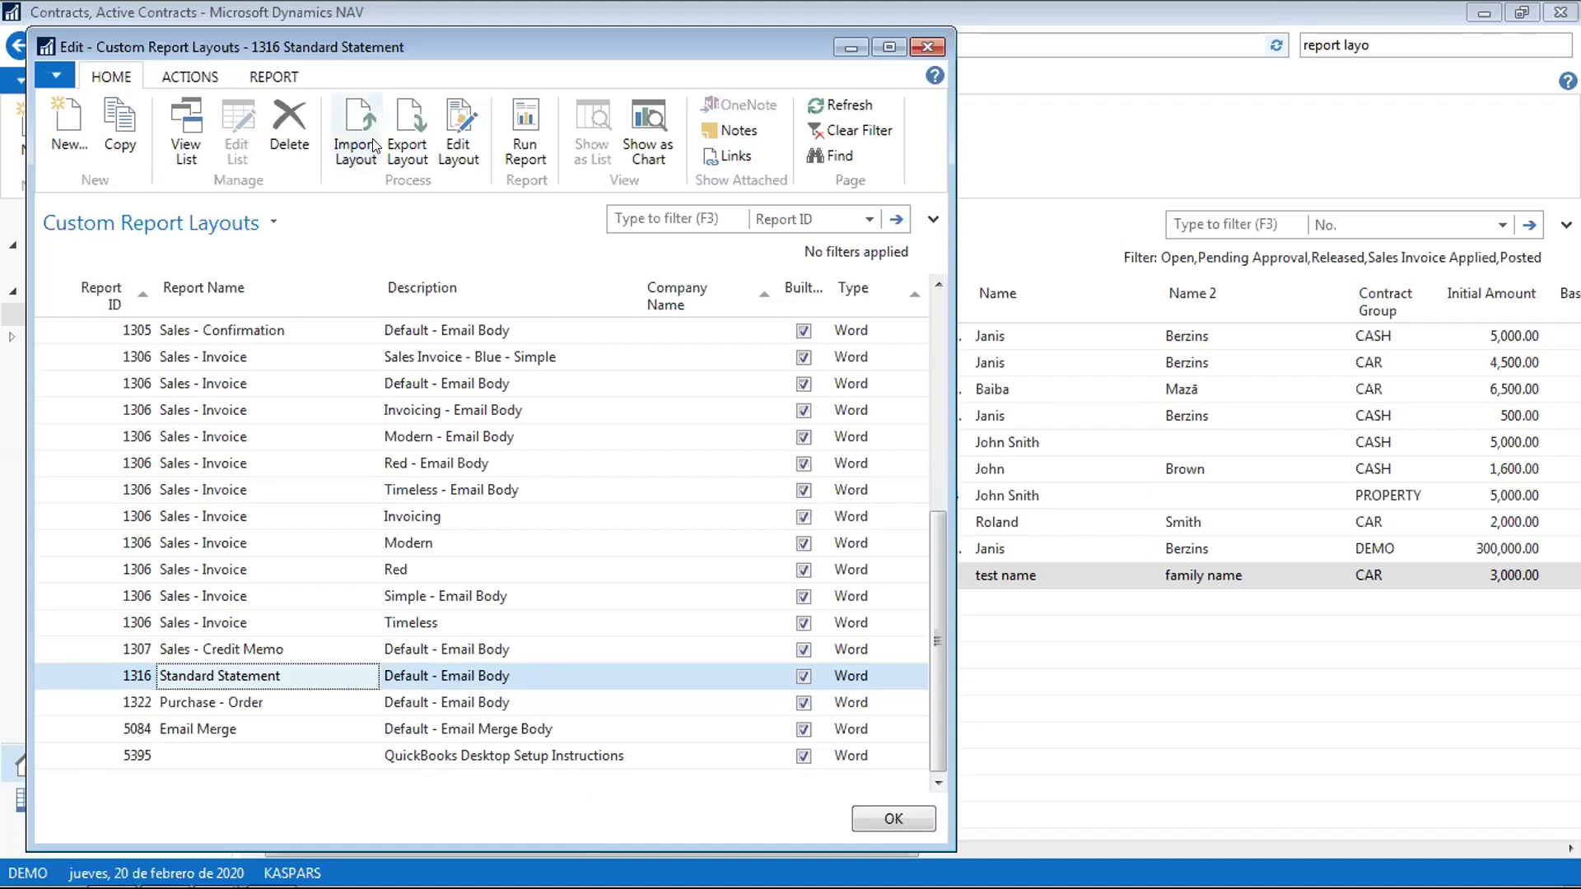
left_click(926, 46)
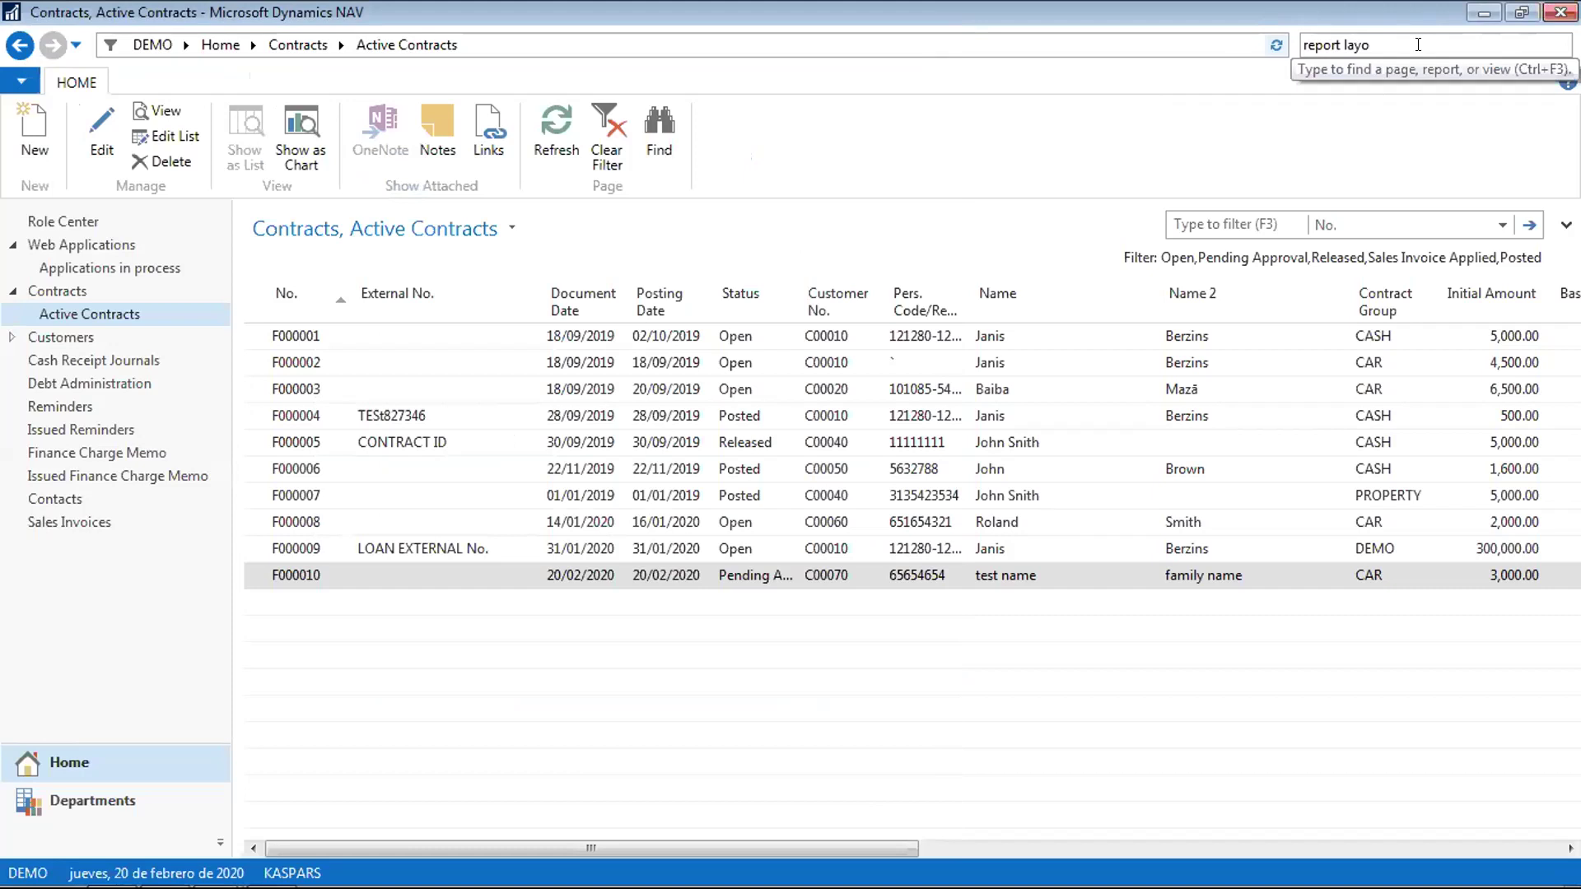
Erase the 'report layo' text from the Search box
key("BackSpace")
key("BackSpace")
key("BackSpace")
key("BackSpace")
key("BackSpace")
key("BackSpace")
key("BackSpace")
key("BackSpace")
key("BackSpace")
key("BackSpace")
key("BackSpace")
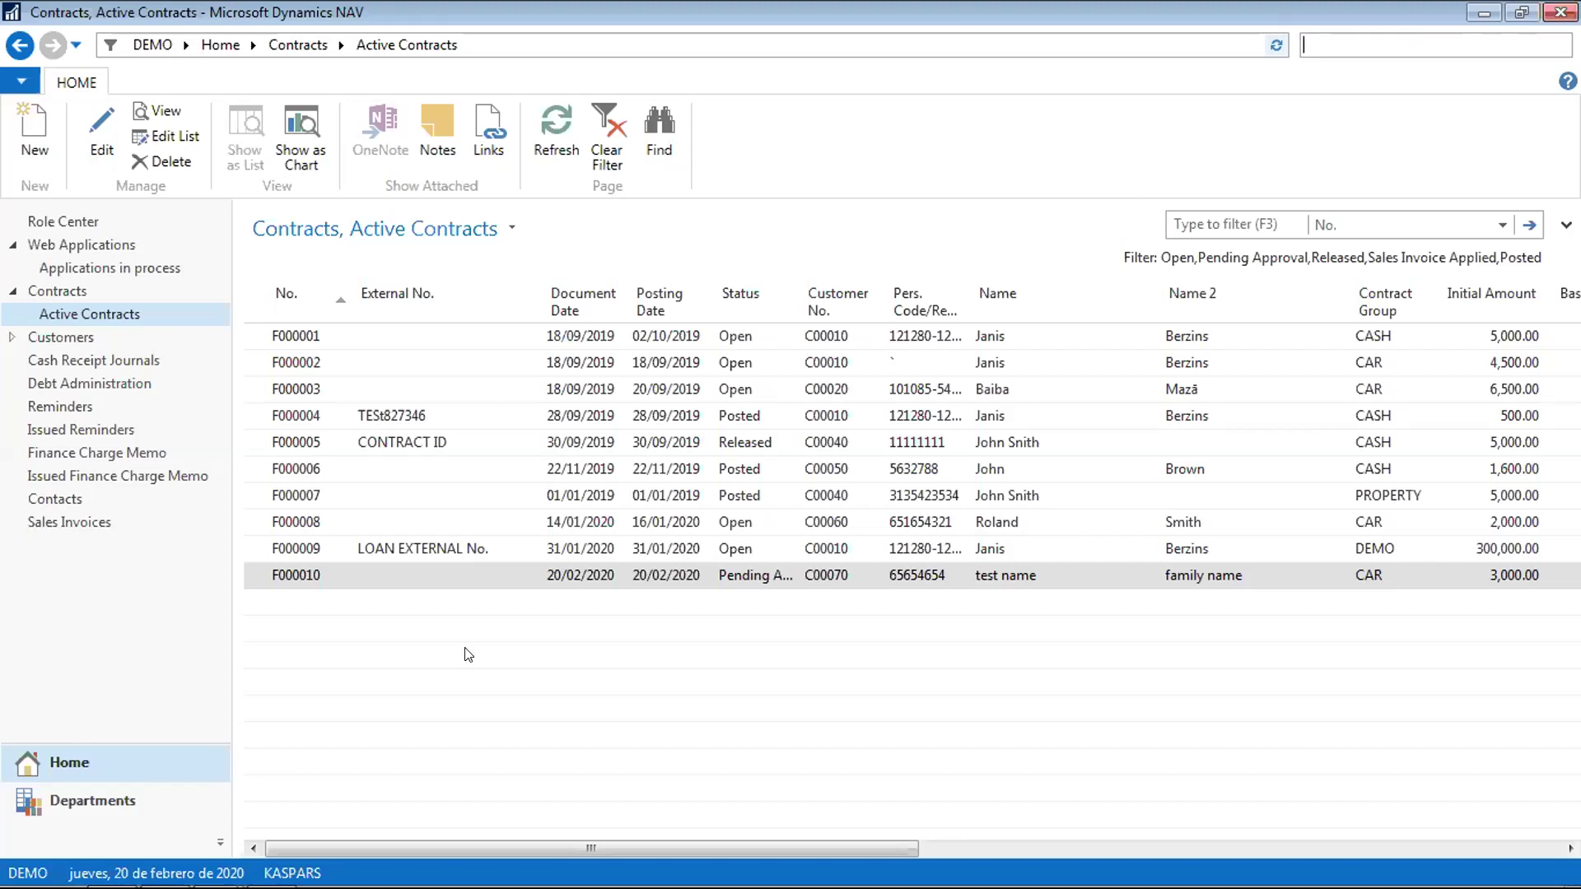
Page through the Chart of Accounts under Departments, then go to the General Ledger department page
left_click(112, 801)
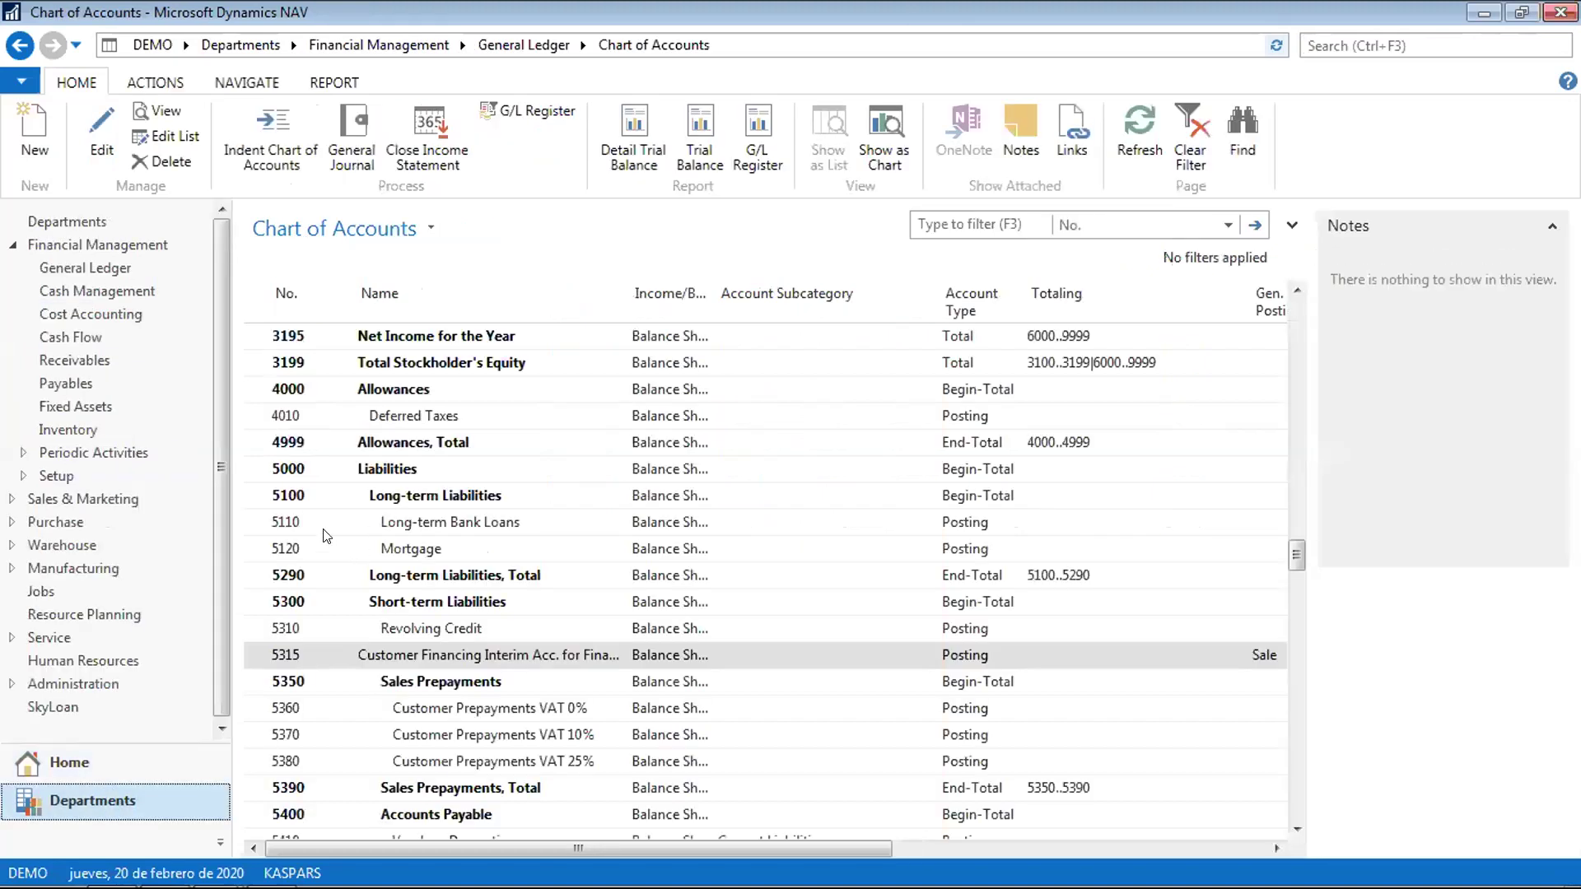
left_click(300, 519)
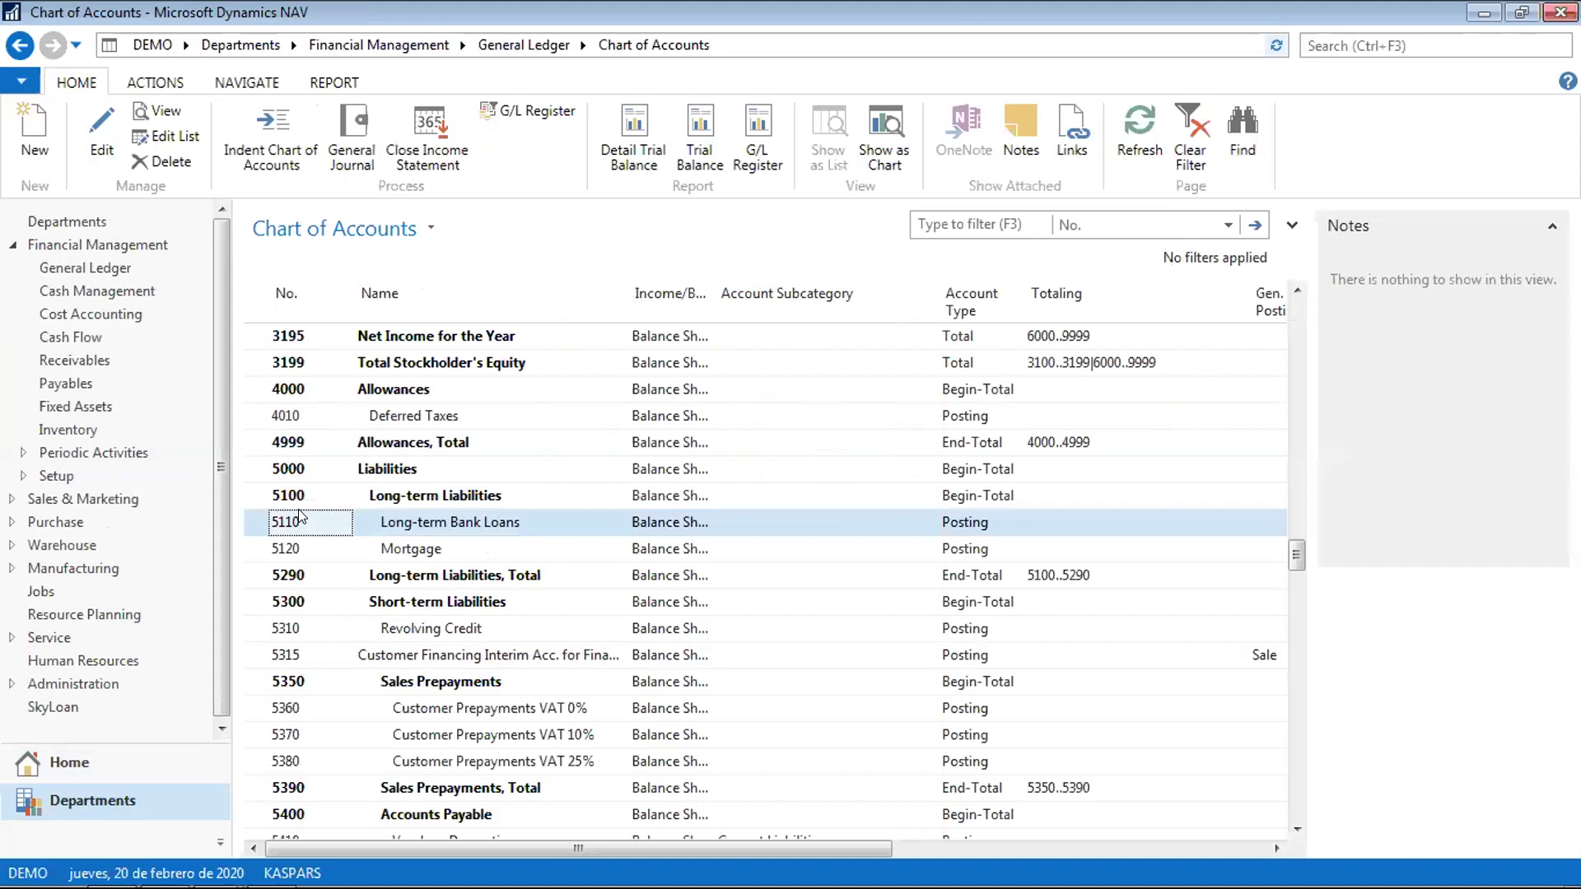
key("ctrl+Home")
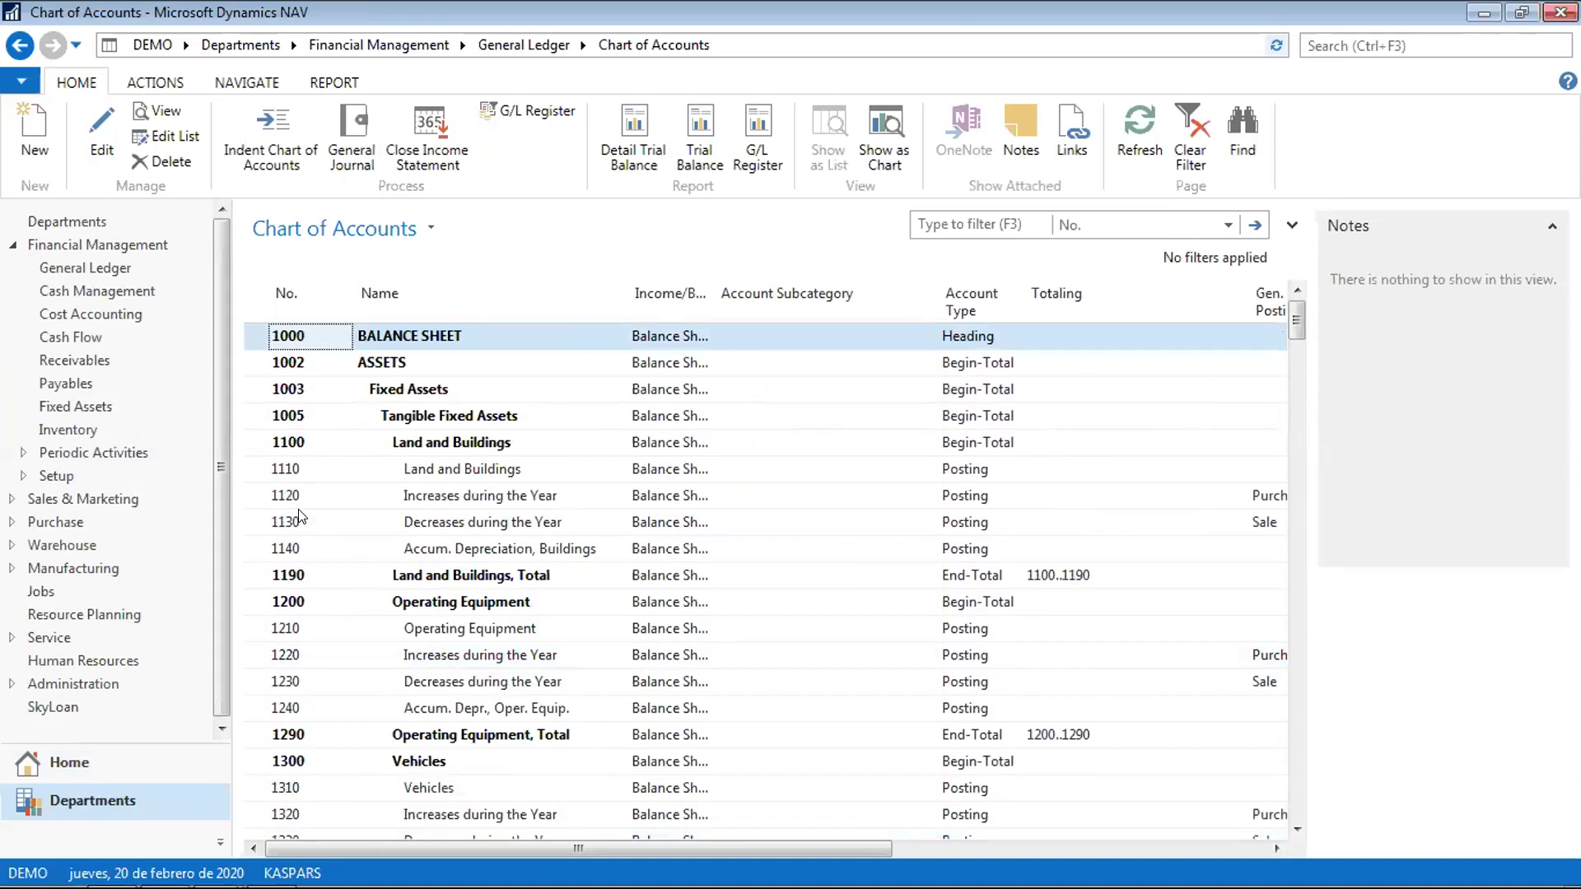
key("Page_Down")
key("Page_Down")
key("Page_Down")
key("Page_Down")
key("Page_Down")
key("Page_Down")
key("Page_Down")
key("Page_Down")
key("Page_Down")
key("Page_Down")
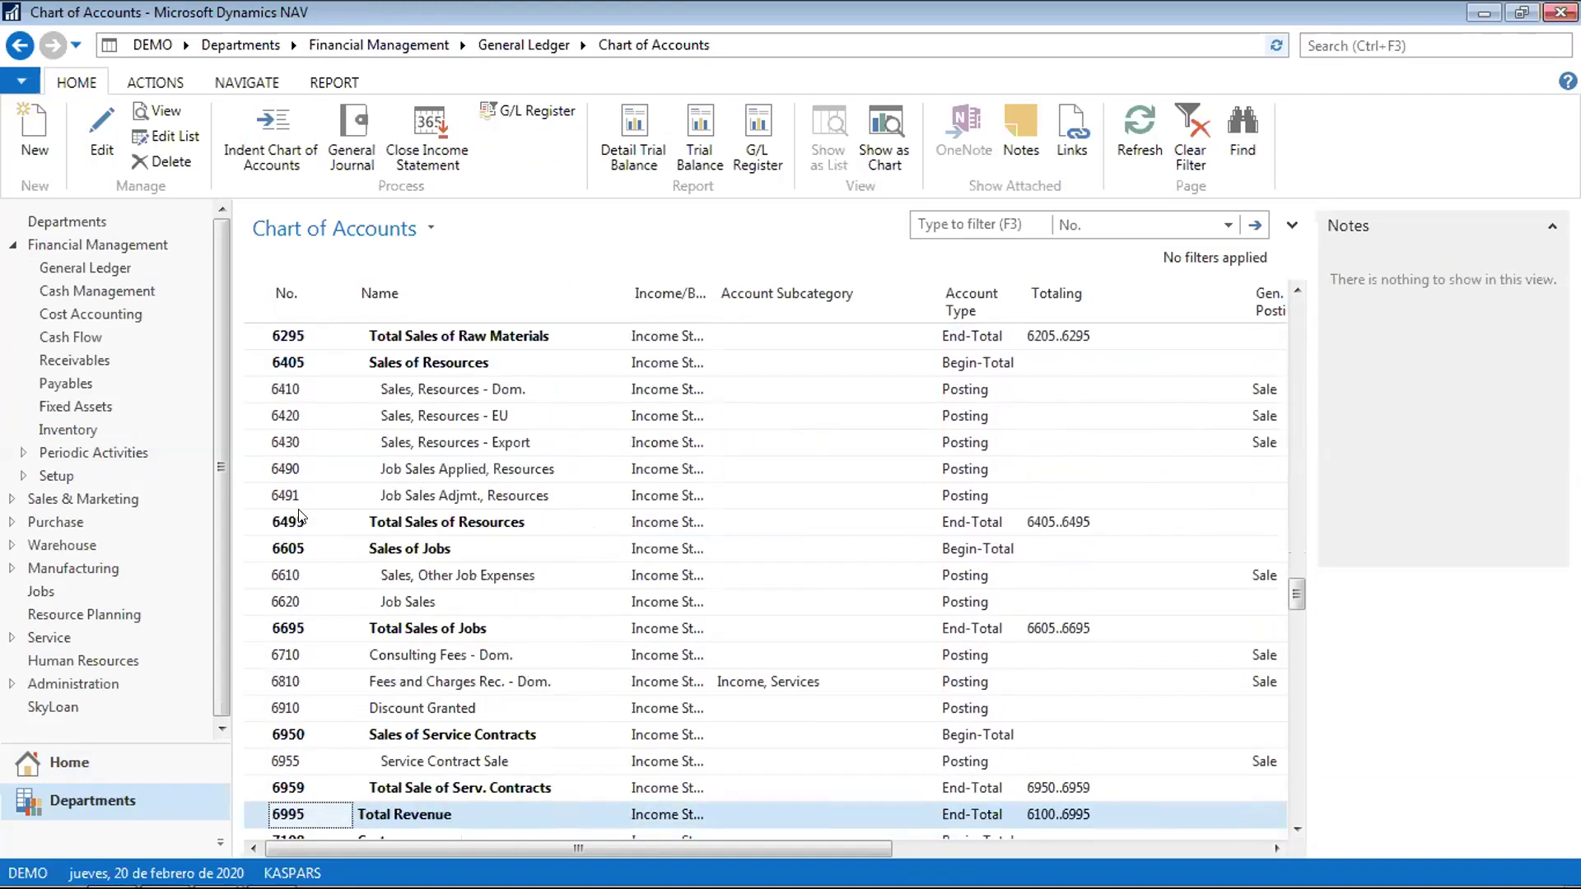
key("Page_Up")
key("Page_Up")
key("Page_Up")
key("Page_Up")
key("Page_Up")
key("Page_Up")
key("Page_Up")
key("Page_Up")
key("Page_Up")
key("Page_Up")
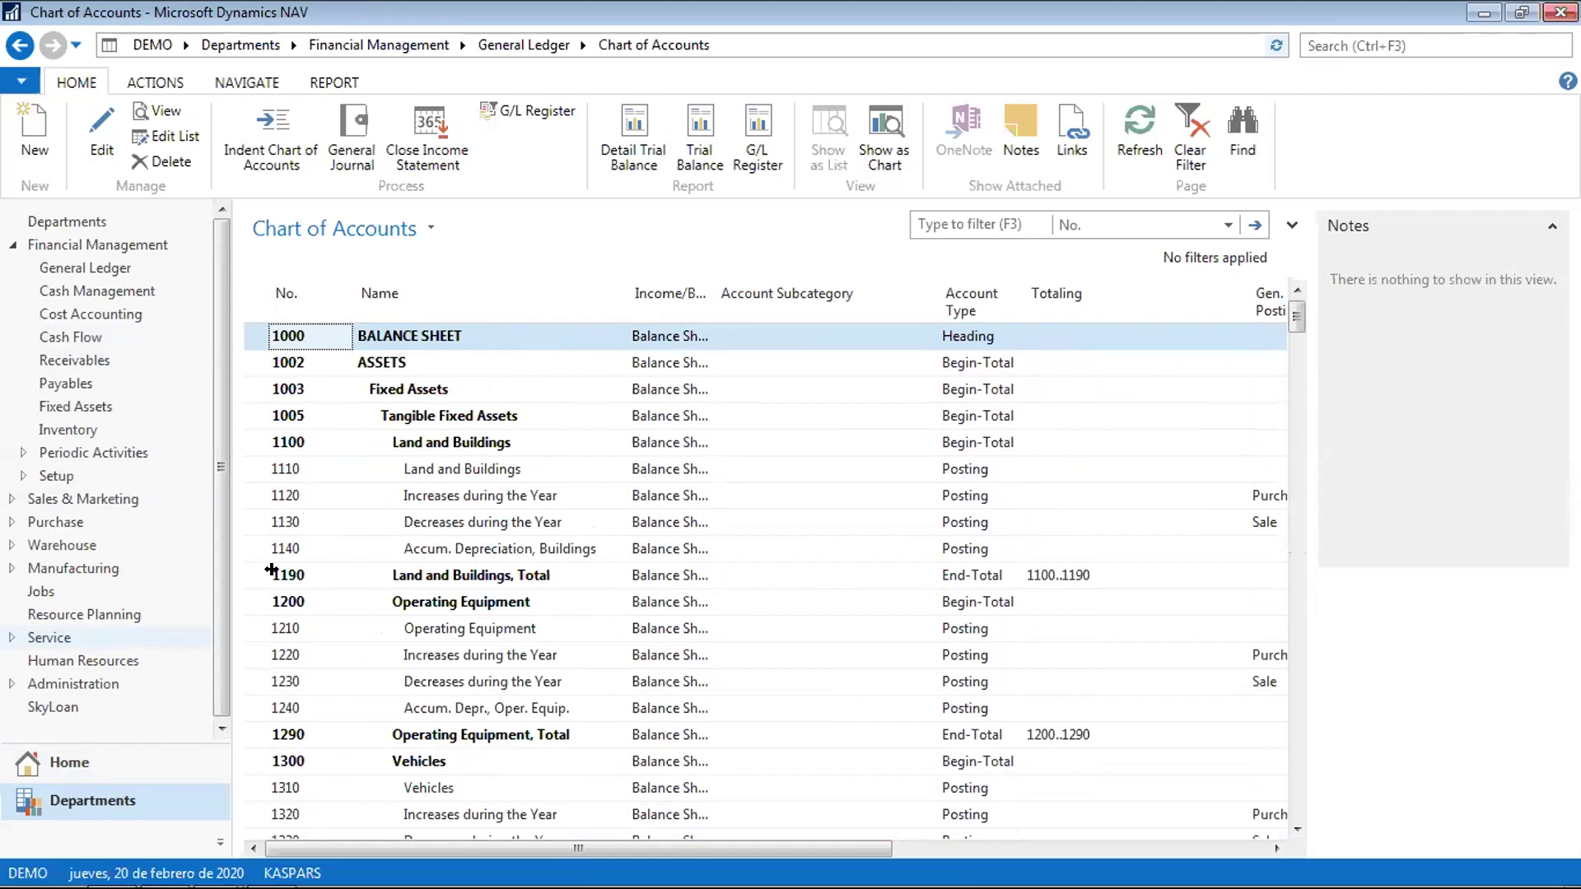
left_click(502, 43)
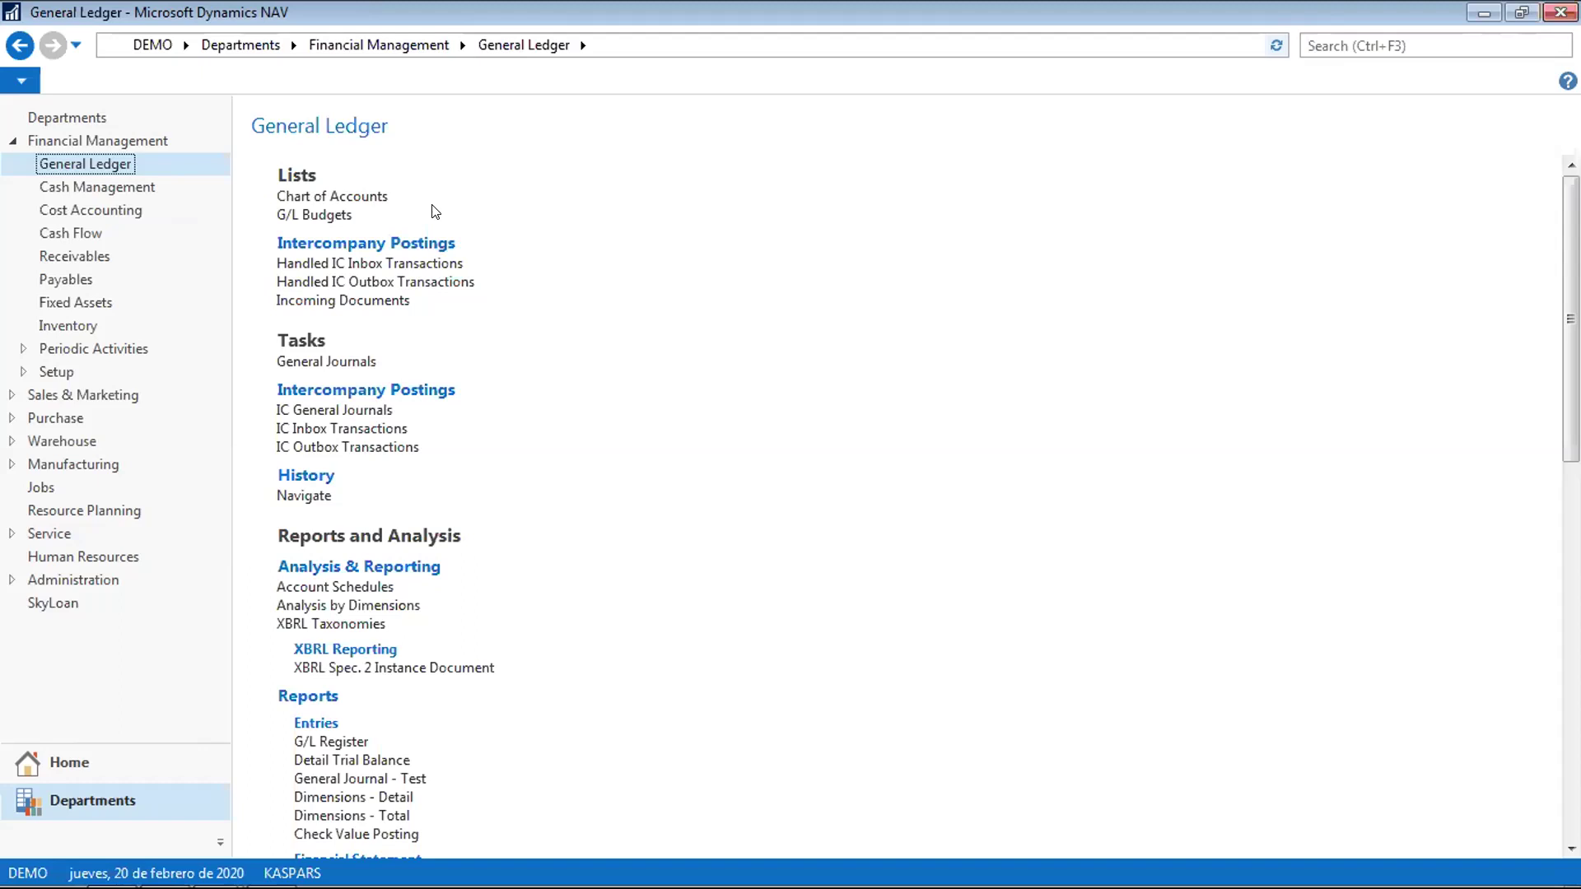
left_click(341, 197)
left_click(355, 545)
key("ctrl+Home")
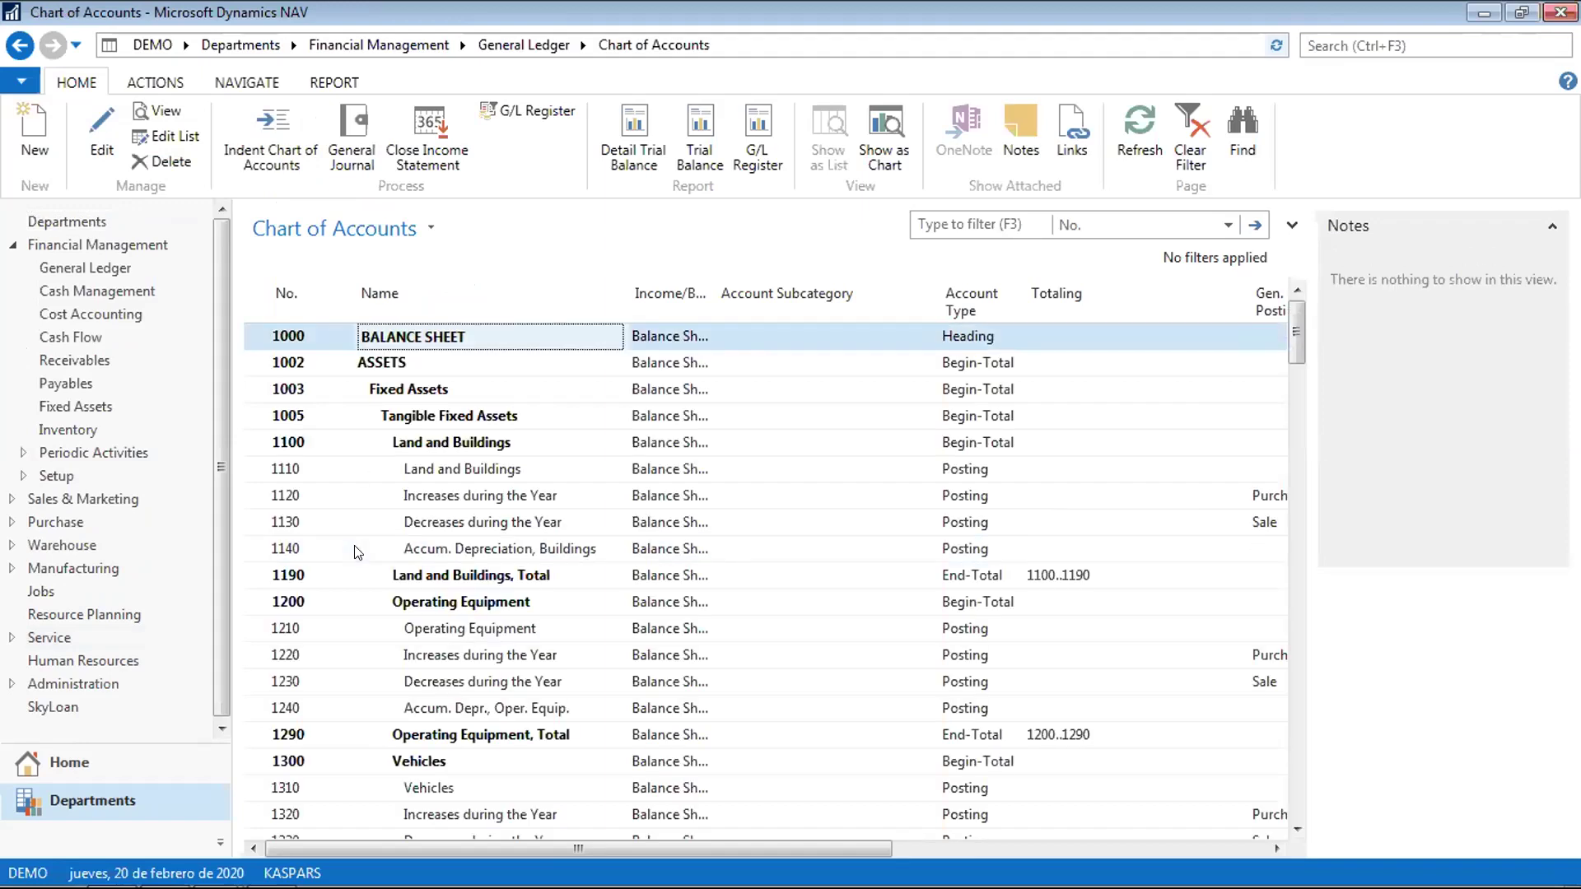
key("Page_Down")
key("Page_Down")
key("Page_Down")
key("Page_Down")
key("Page_Down")
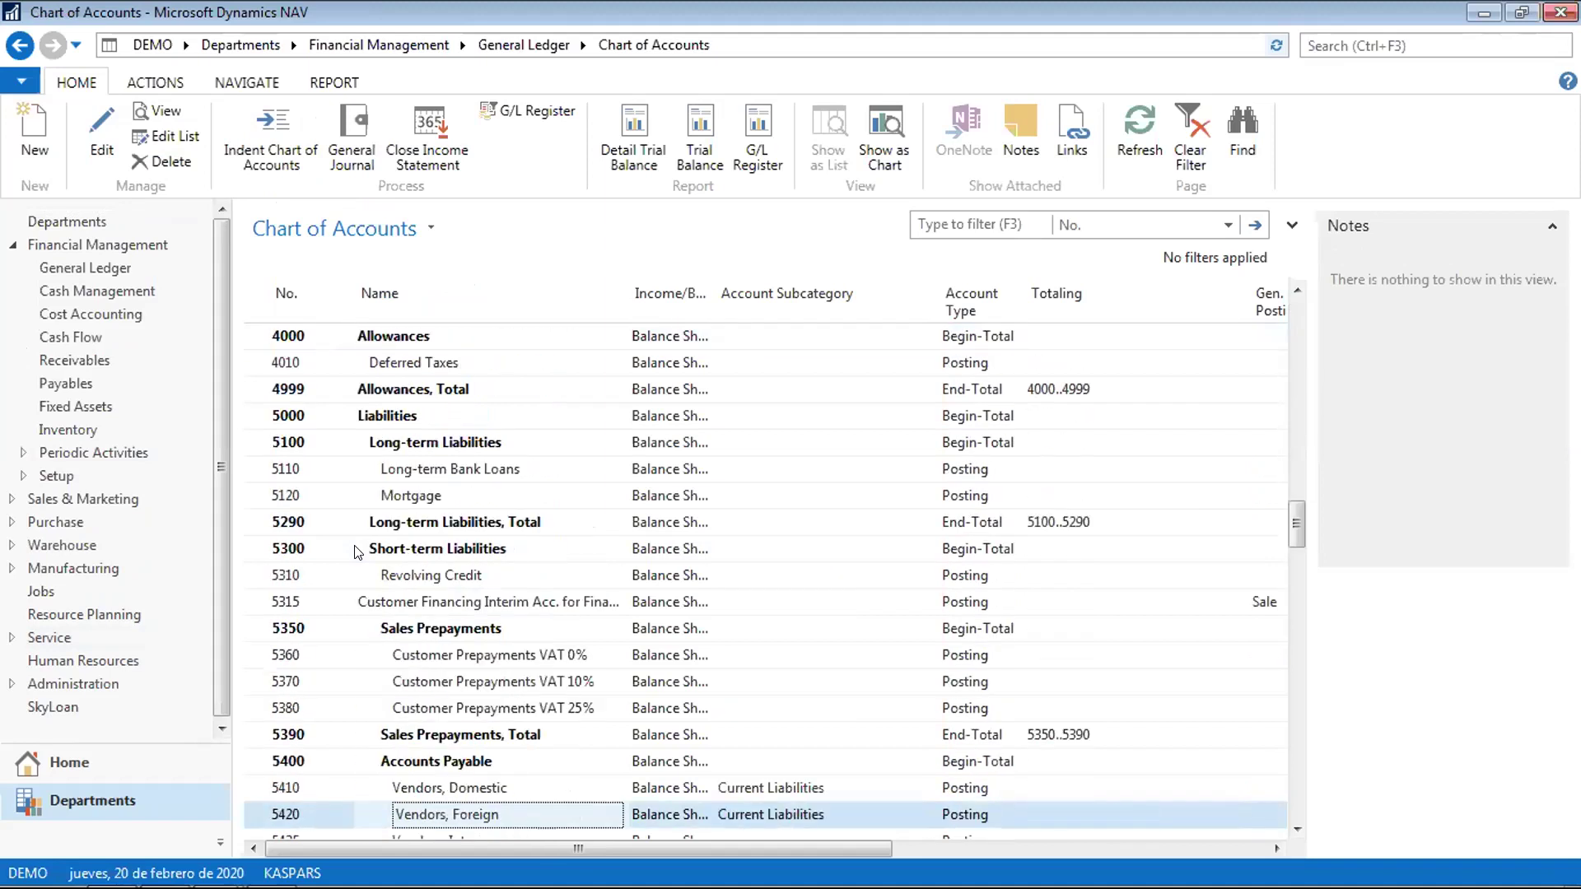
key("Page_Up")
key("Page_Up")
key("Page_Up")
key("Page_Up")
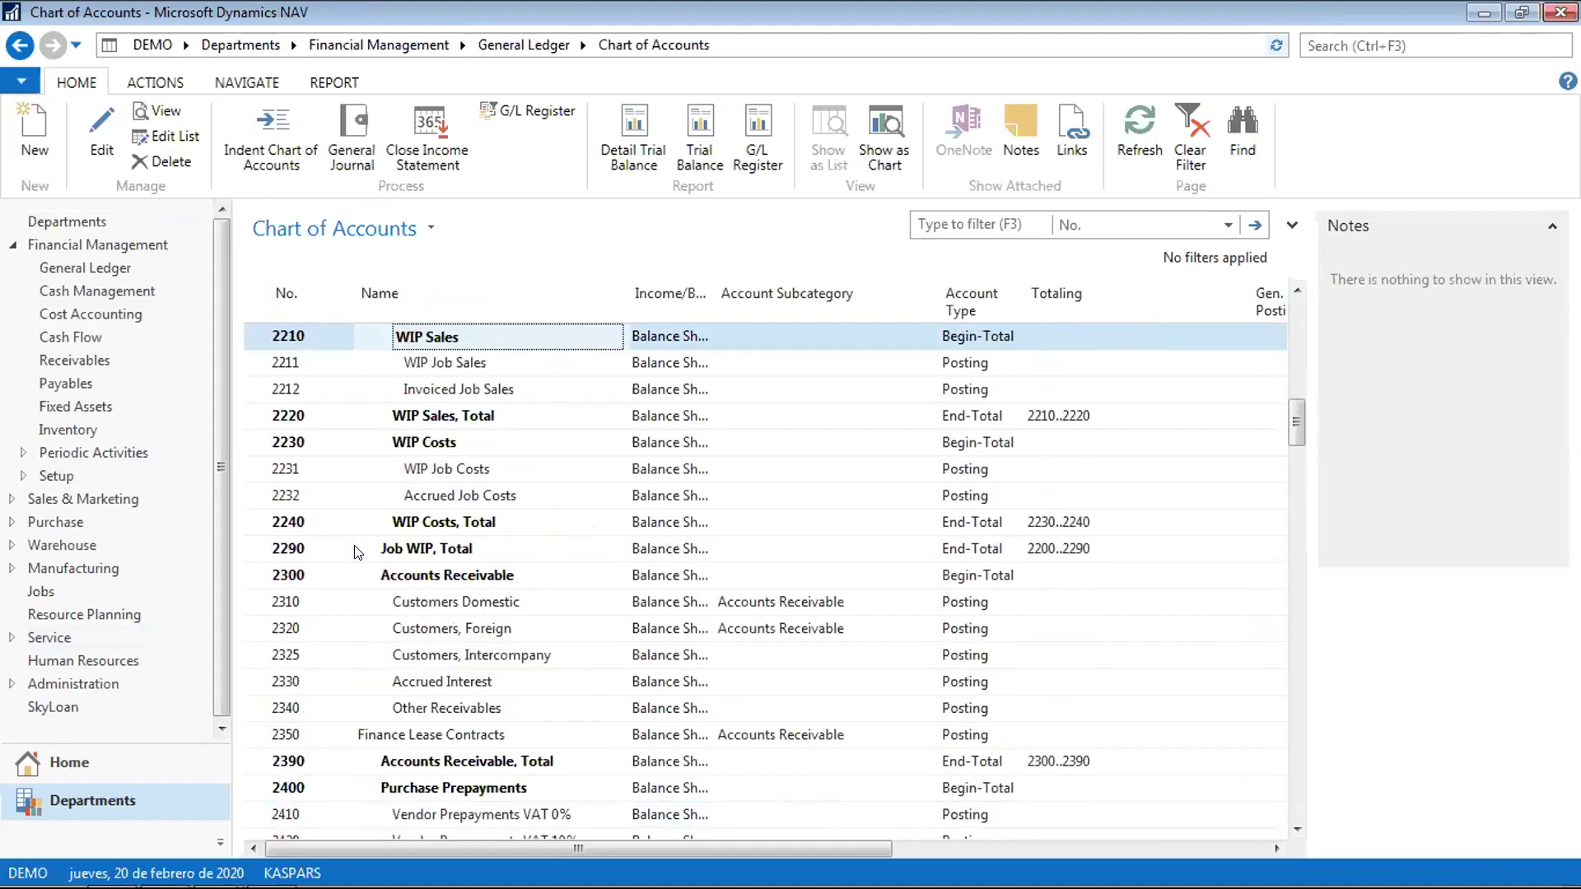
key("Page_Down")
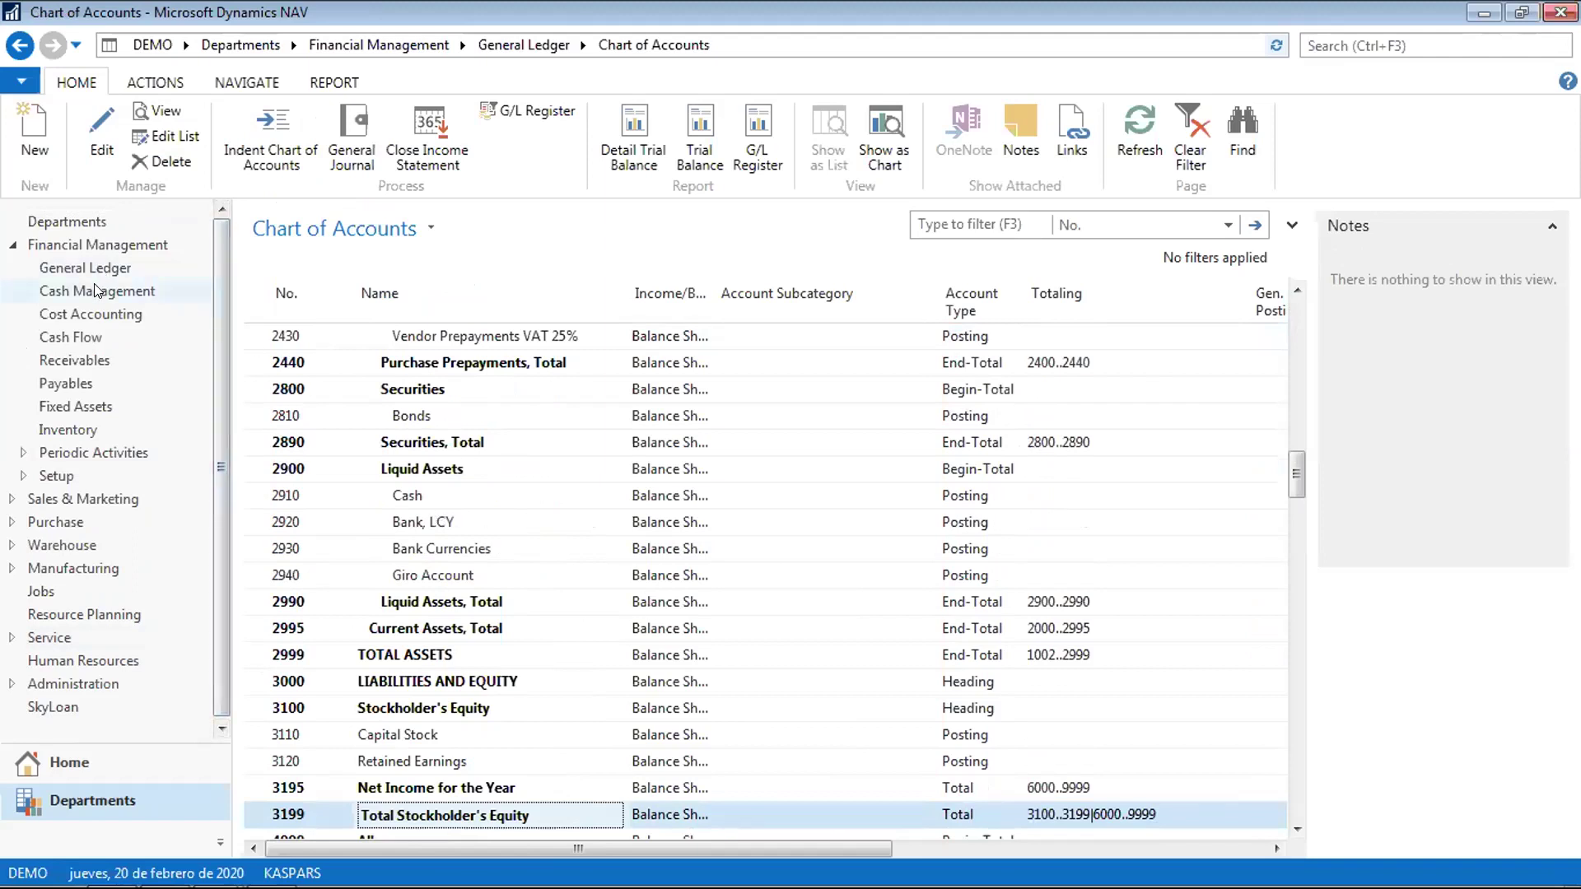
left_click(524, 44)
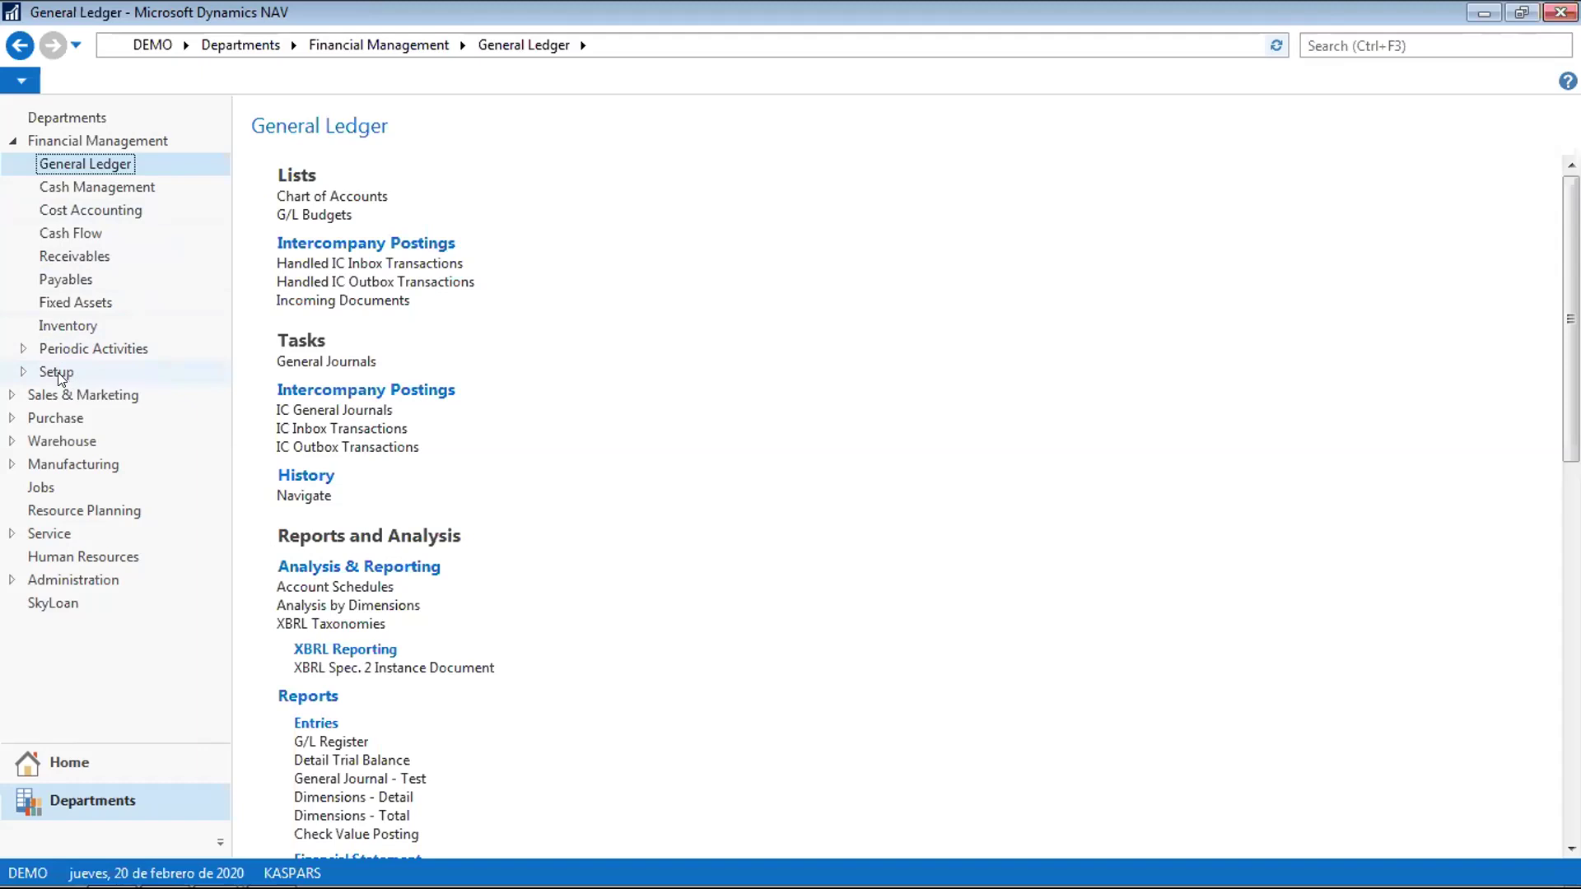
Expand the Sales & Marketing, Purchase and Warehouse departments in the navigation pane
left_click(13, 395)
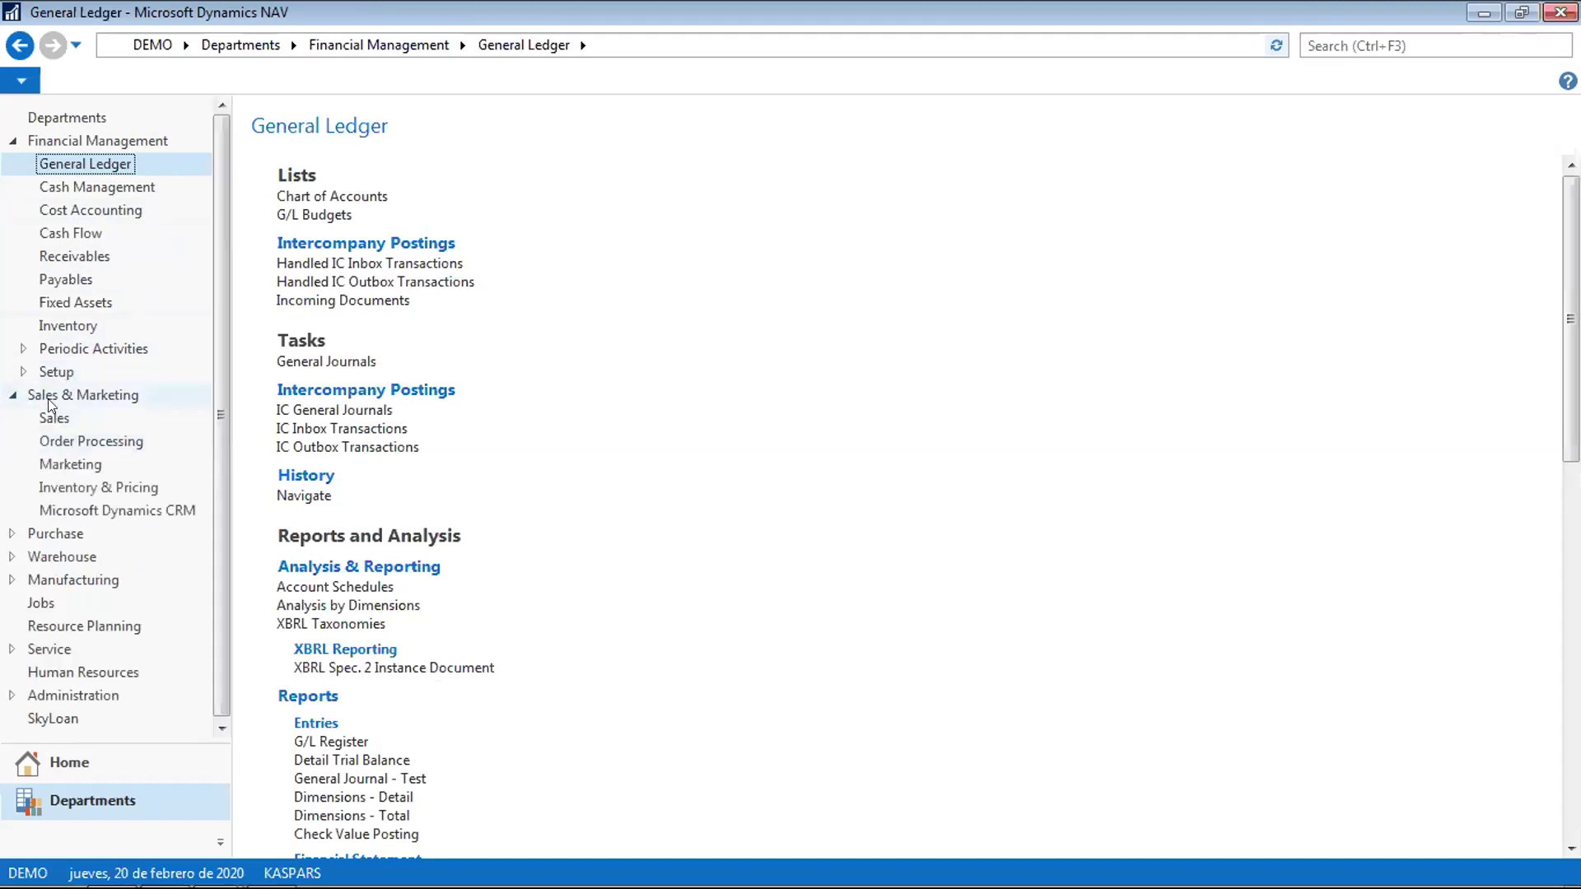
left_click(12, 533)
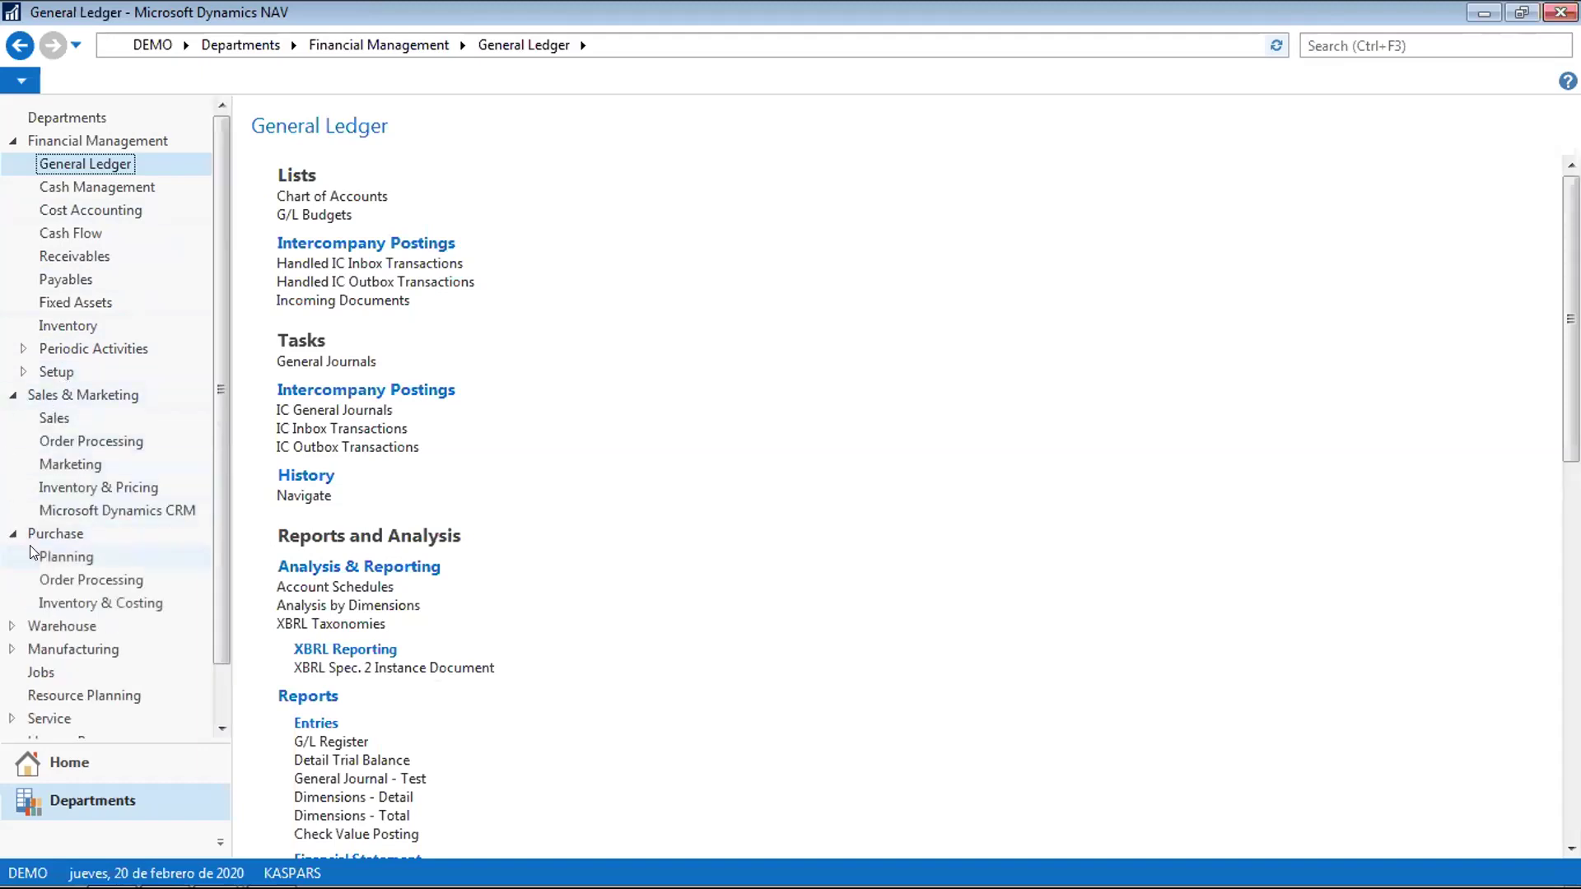
left_click(11, 626)
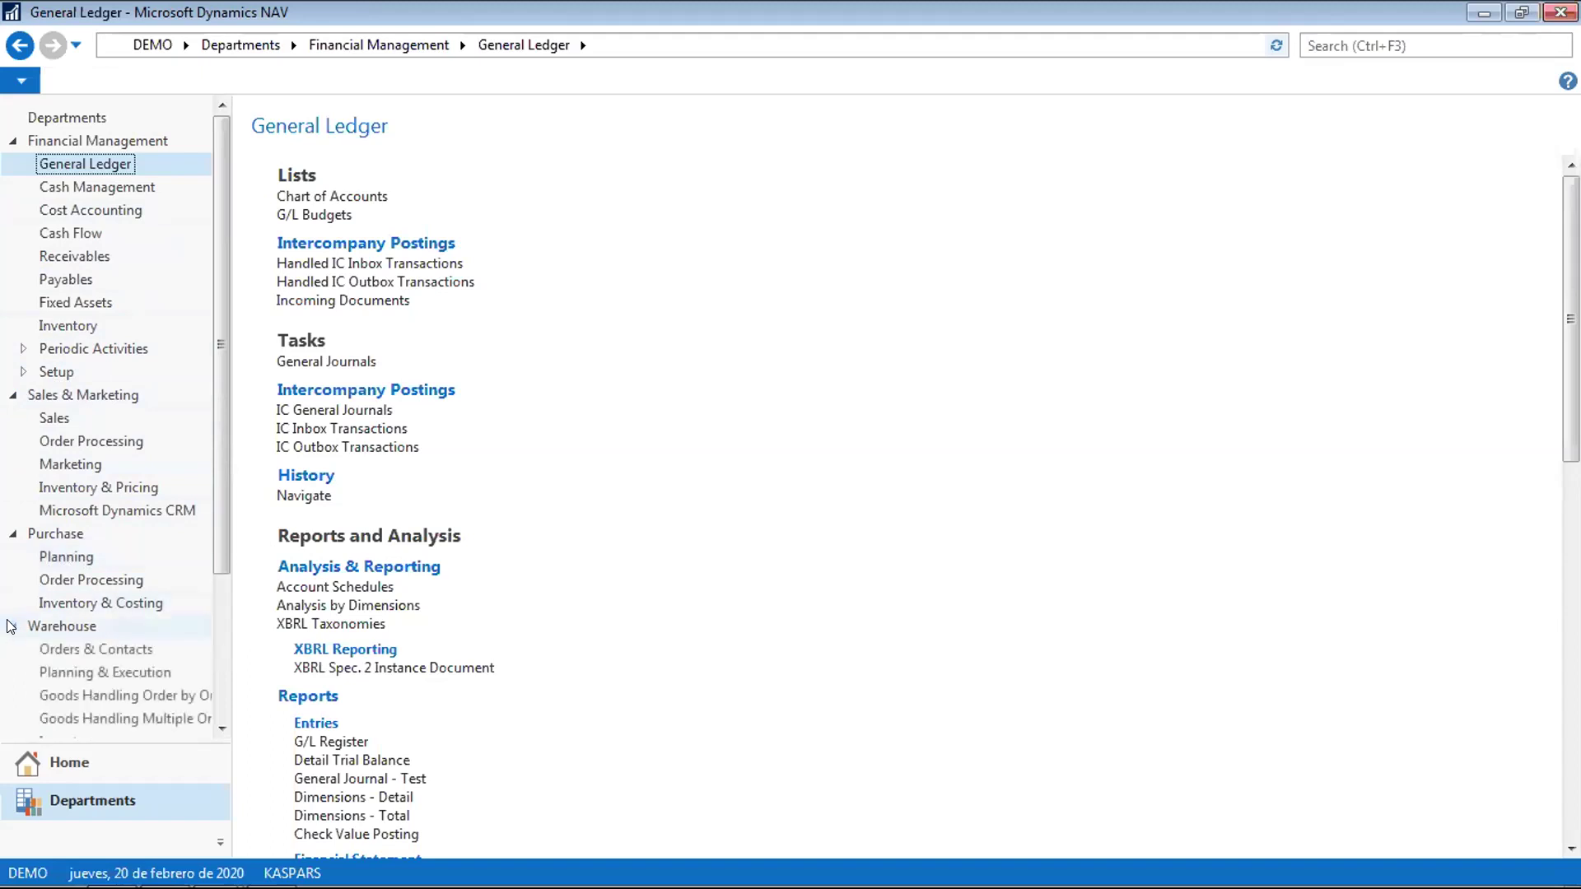
scroll(213, 539, "down", 2)
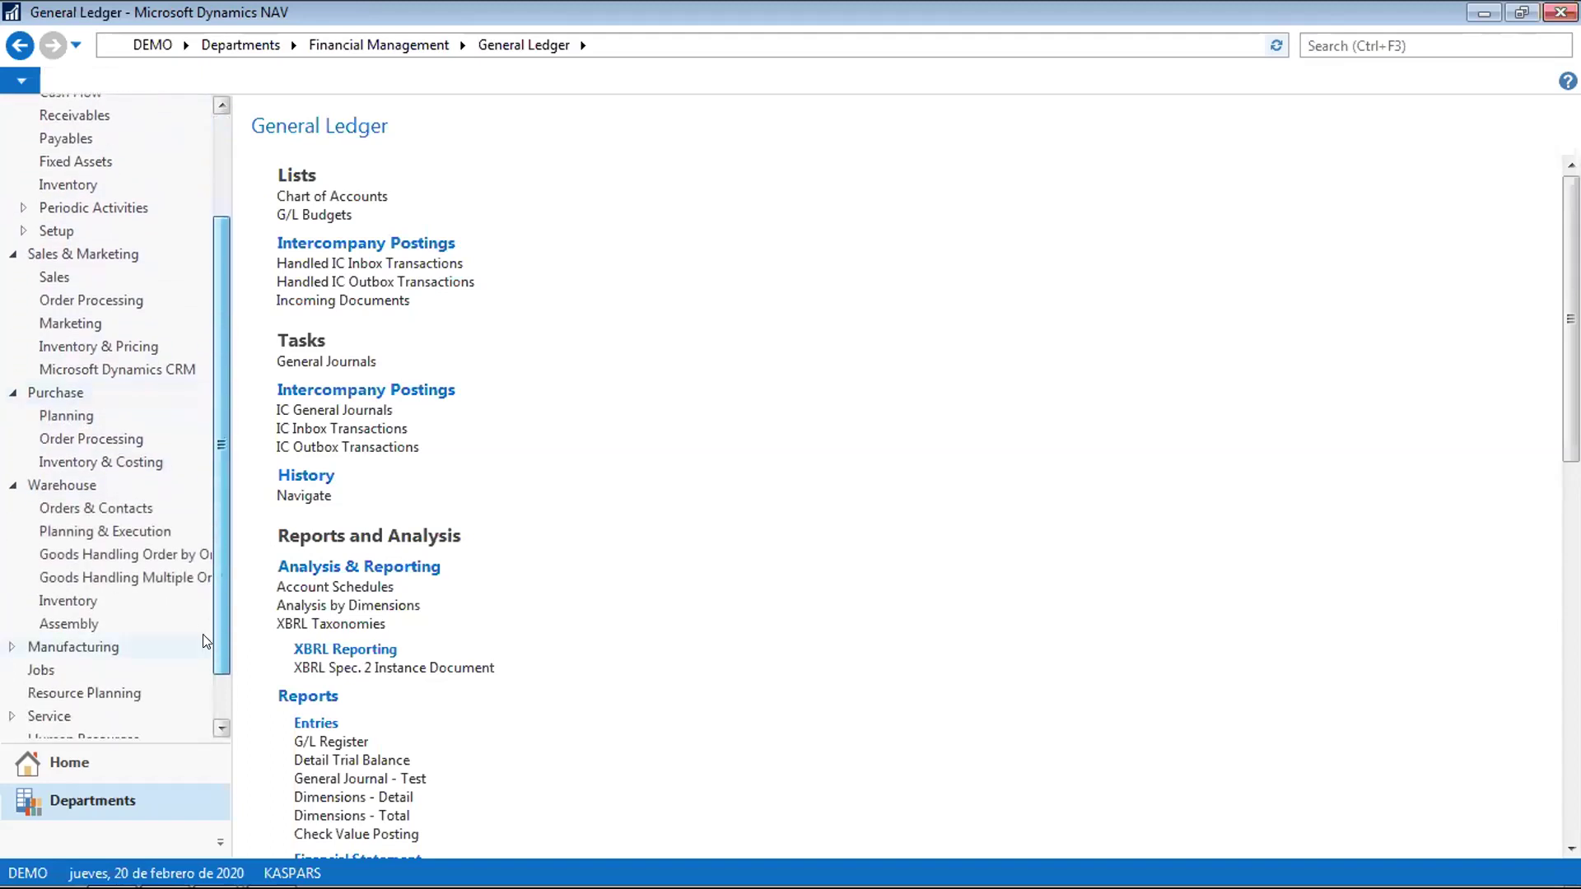
Expand and collapse Manufacturing, then go to Financial Management > Receivables
left_click(30, 643)
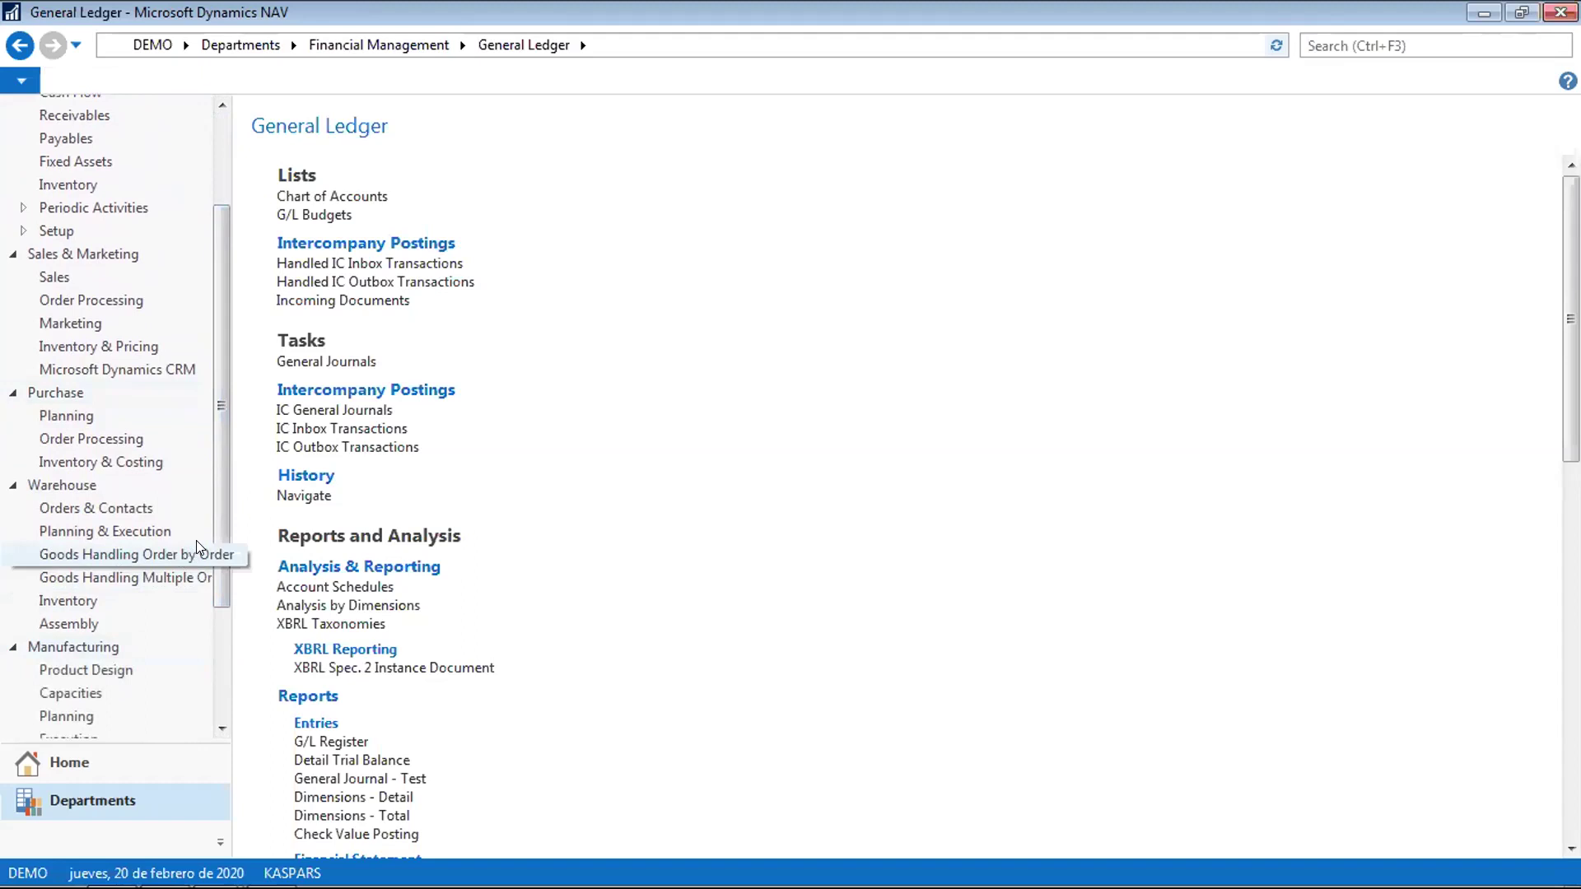
left_click(11, 649)
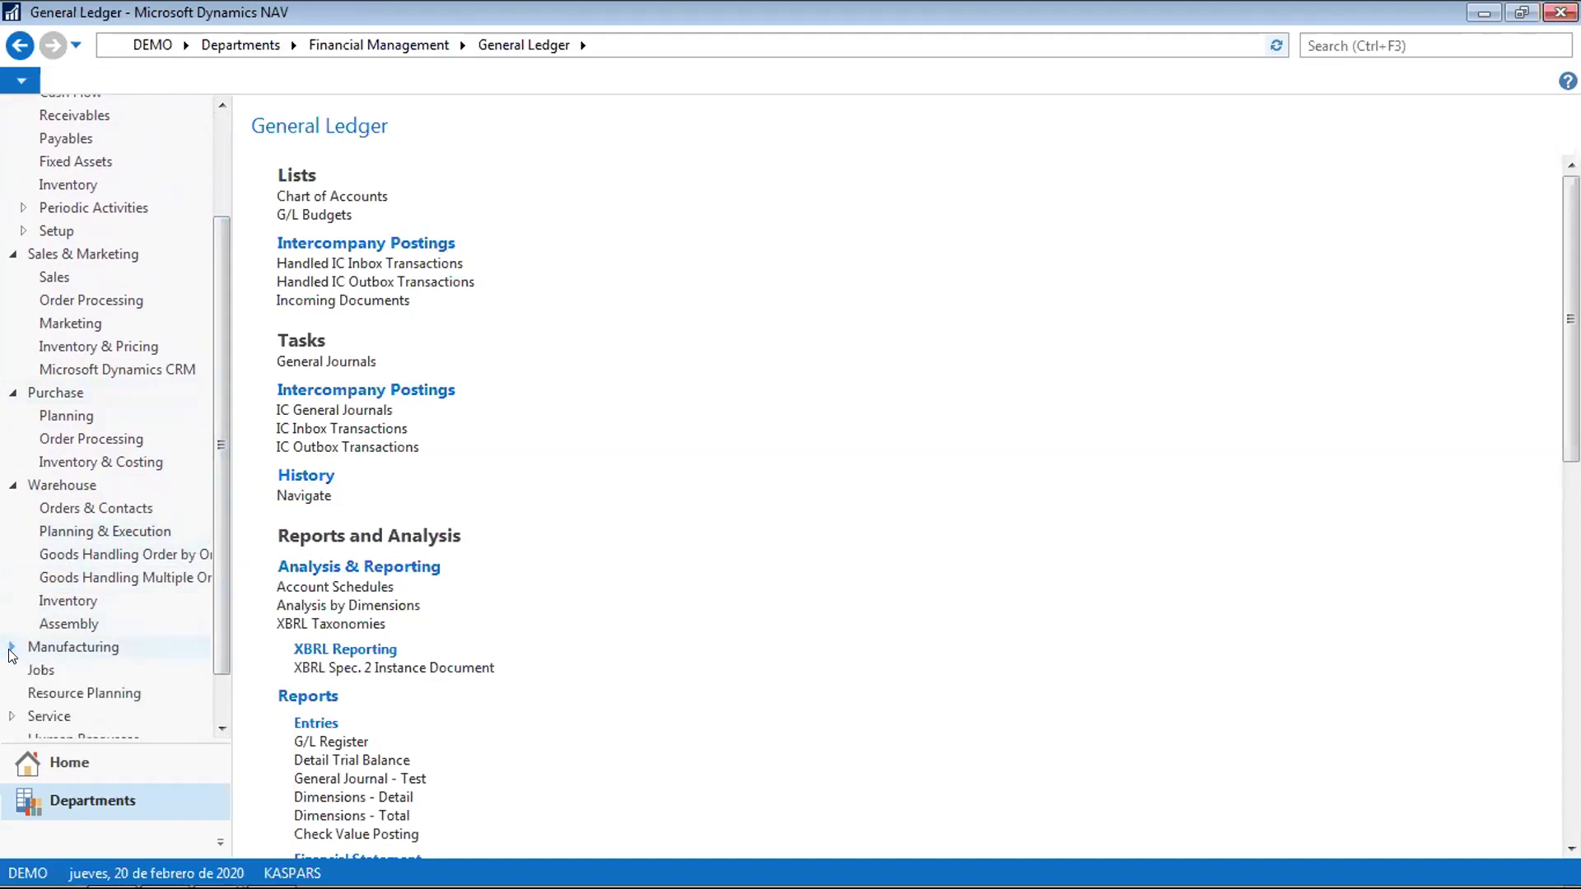
scroll(12, 655, "up", 2)
key("Down")
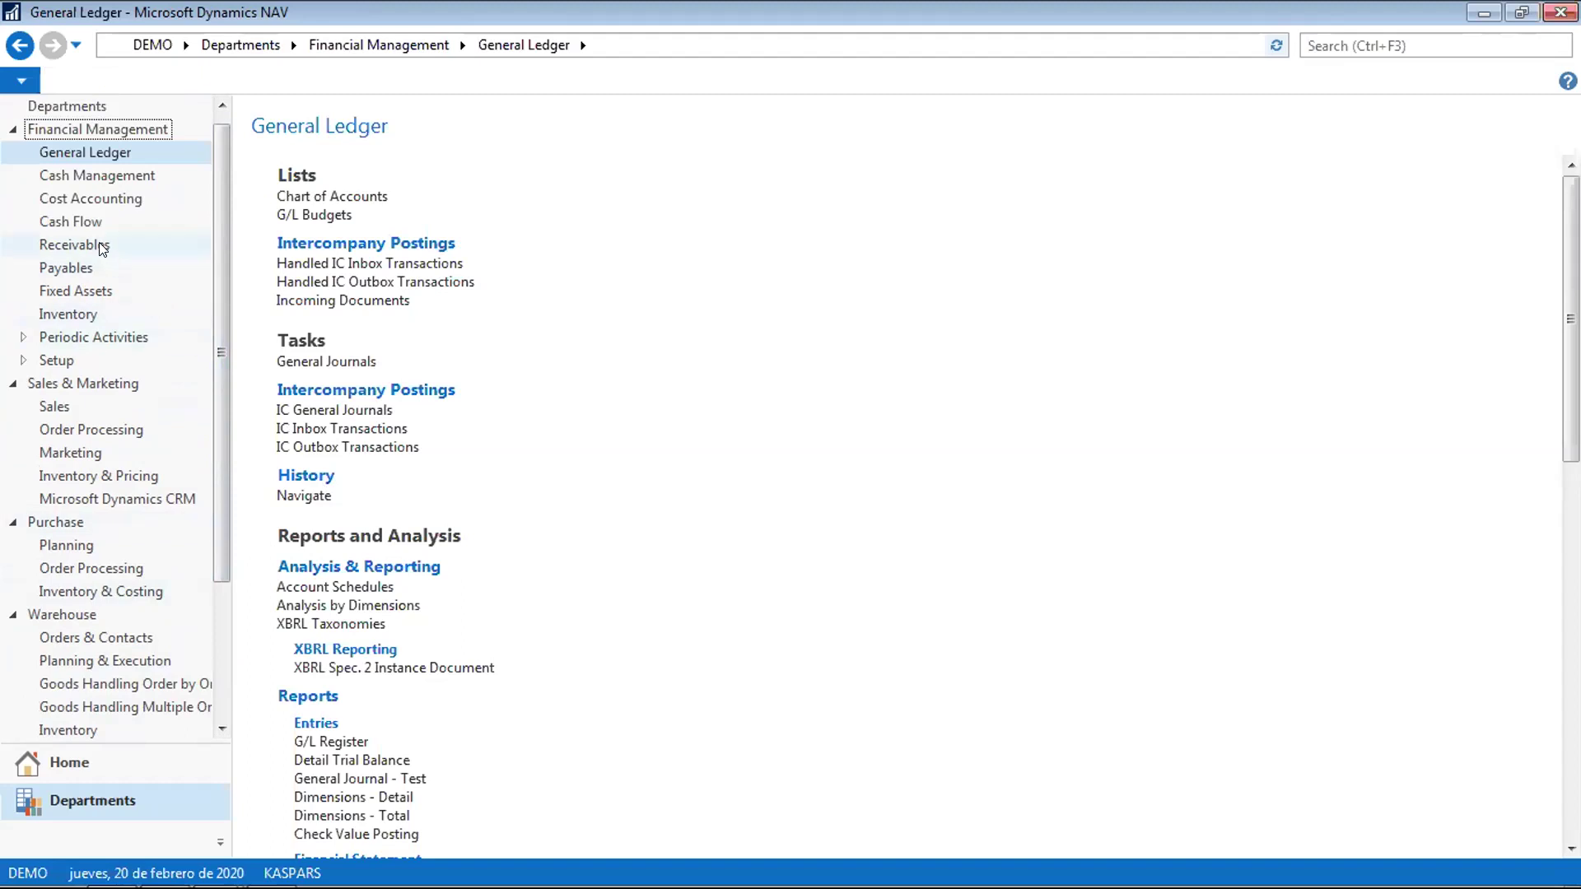
left_click(100, 245)
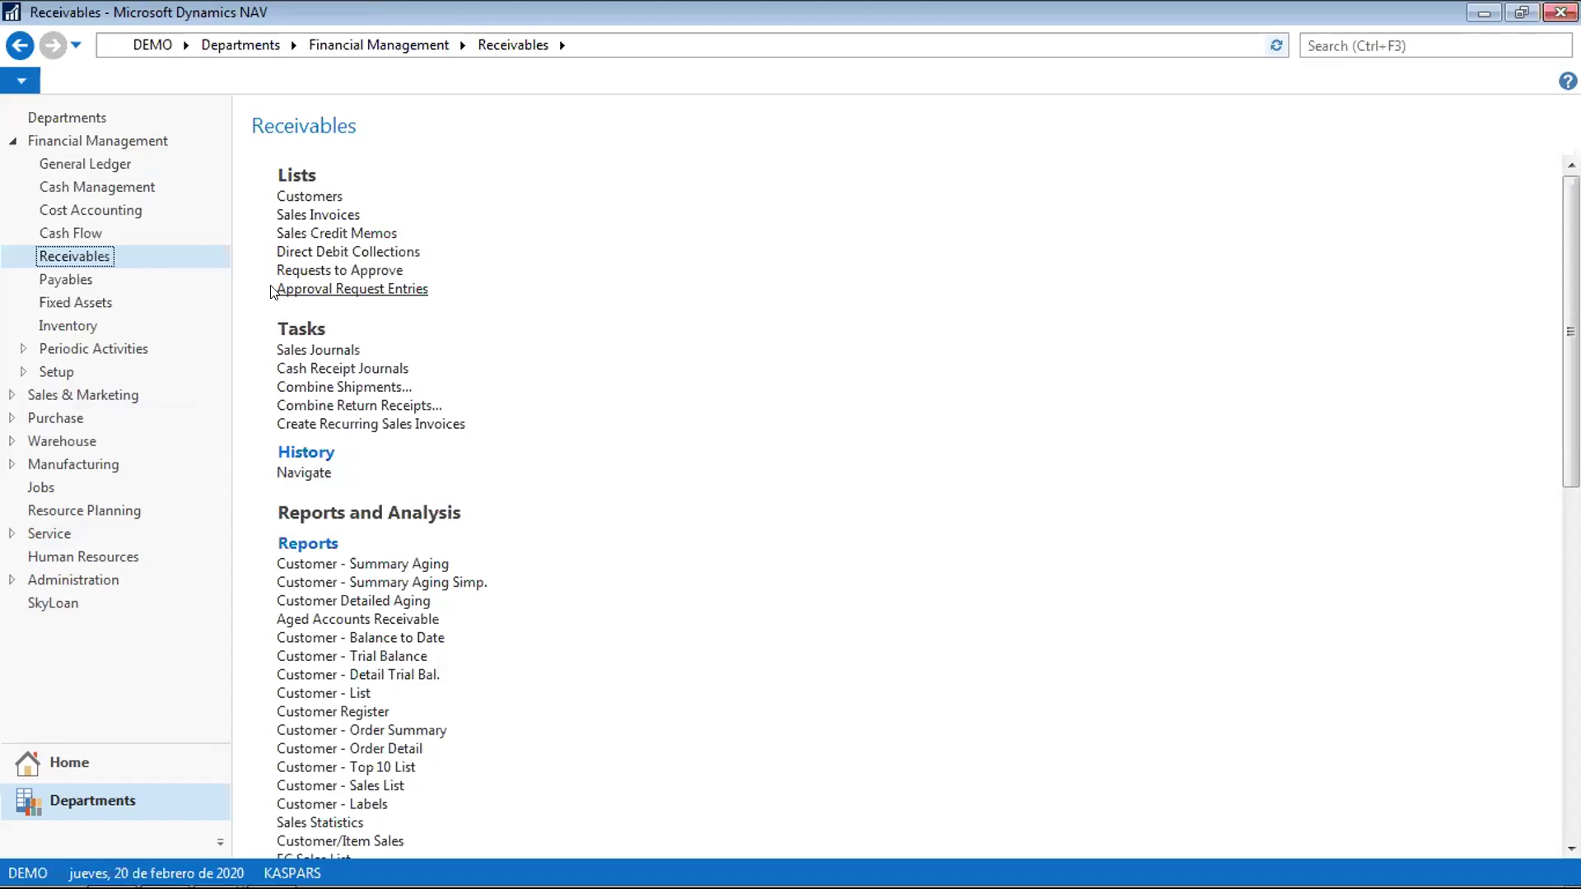
Switch to the Payables page under Financial Management
left_click(60, 279)
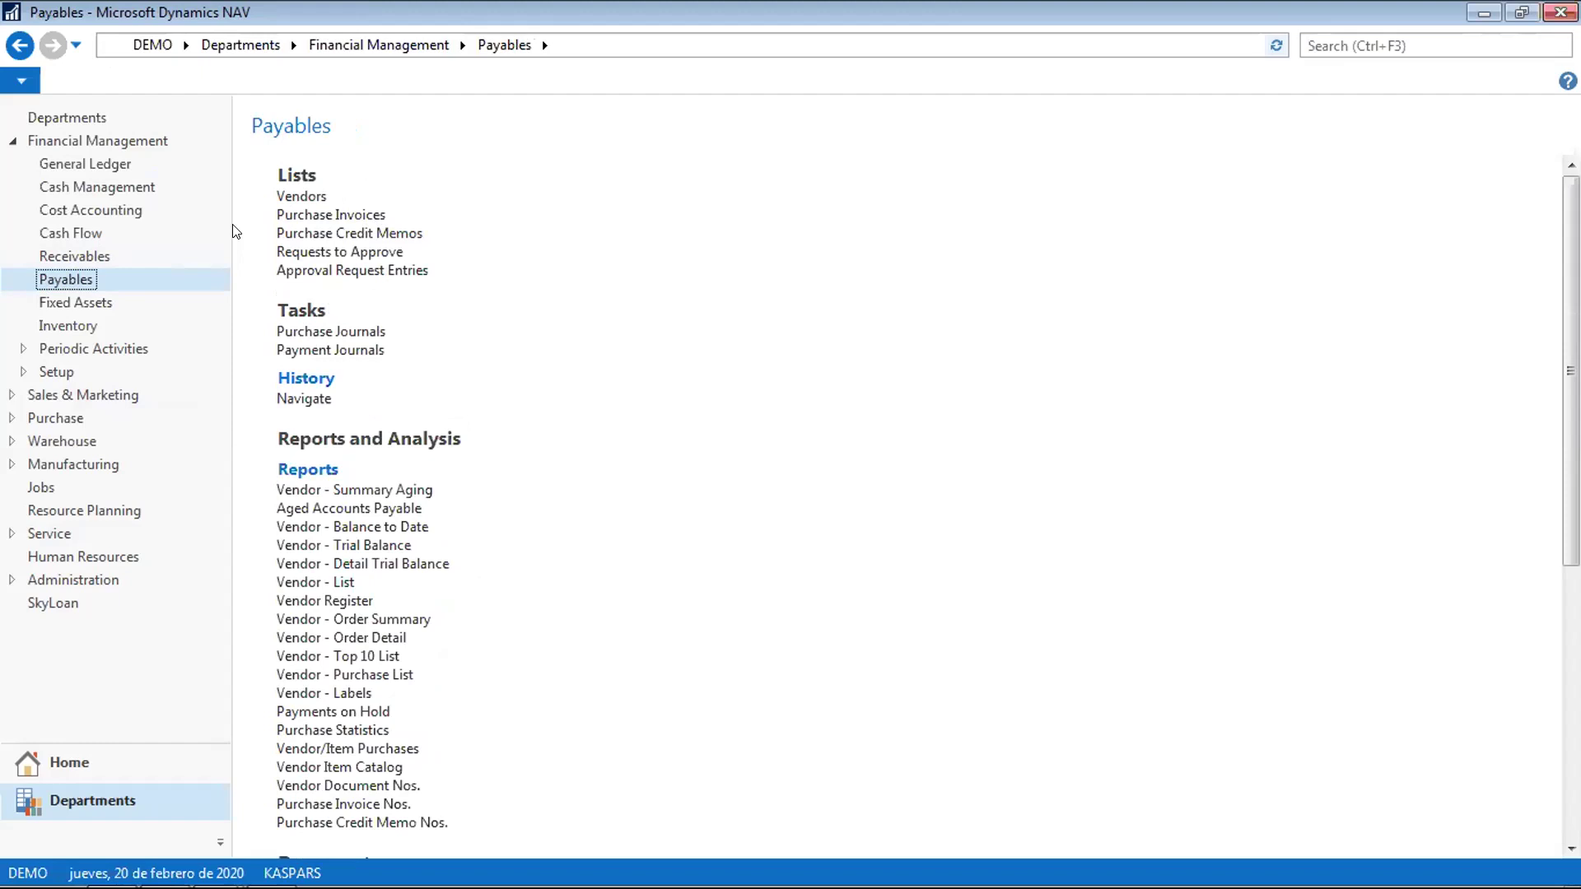
View the Fixed Assets list, return to Fixed Assets, then go to the Service department page
left_click(130, 298)
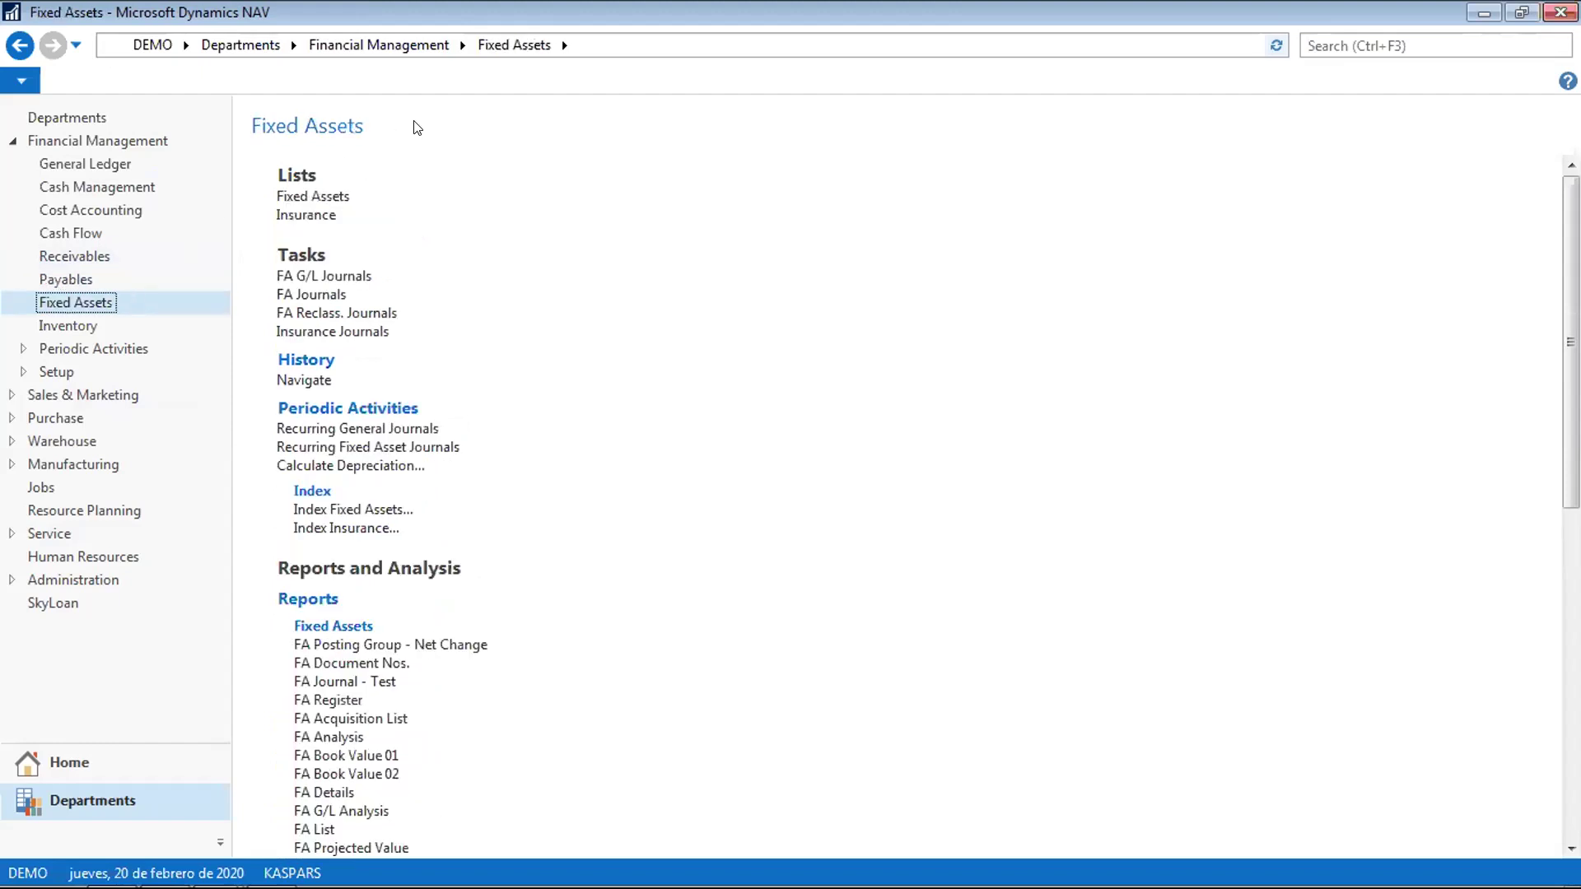
left_click(345, 197)
left_click(20, 44)
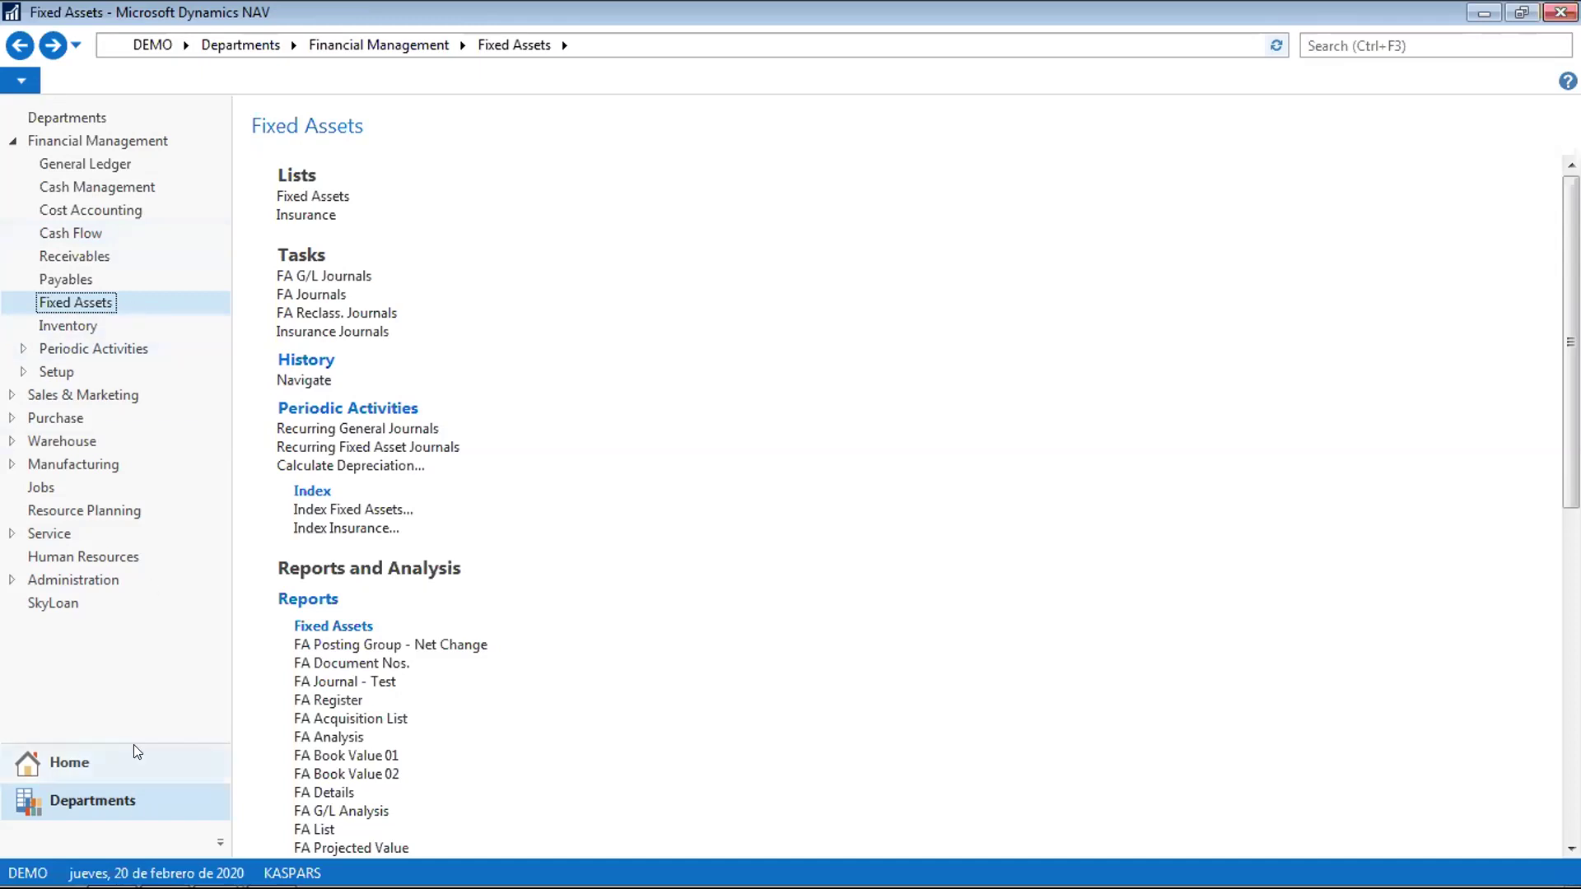
left_click(47, 533)
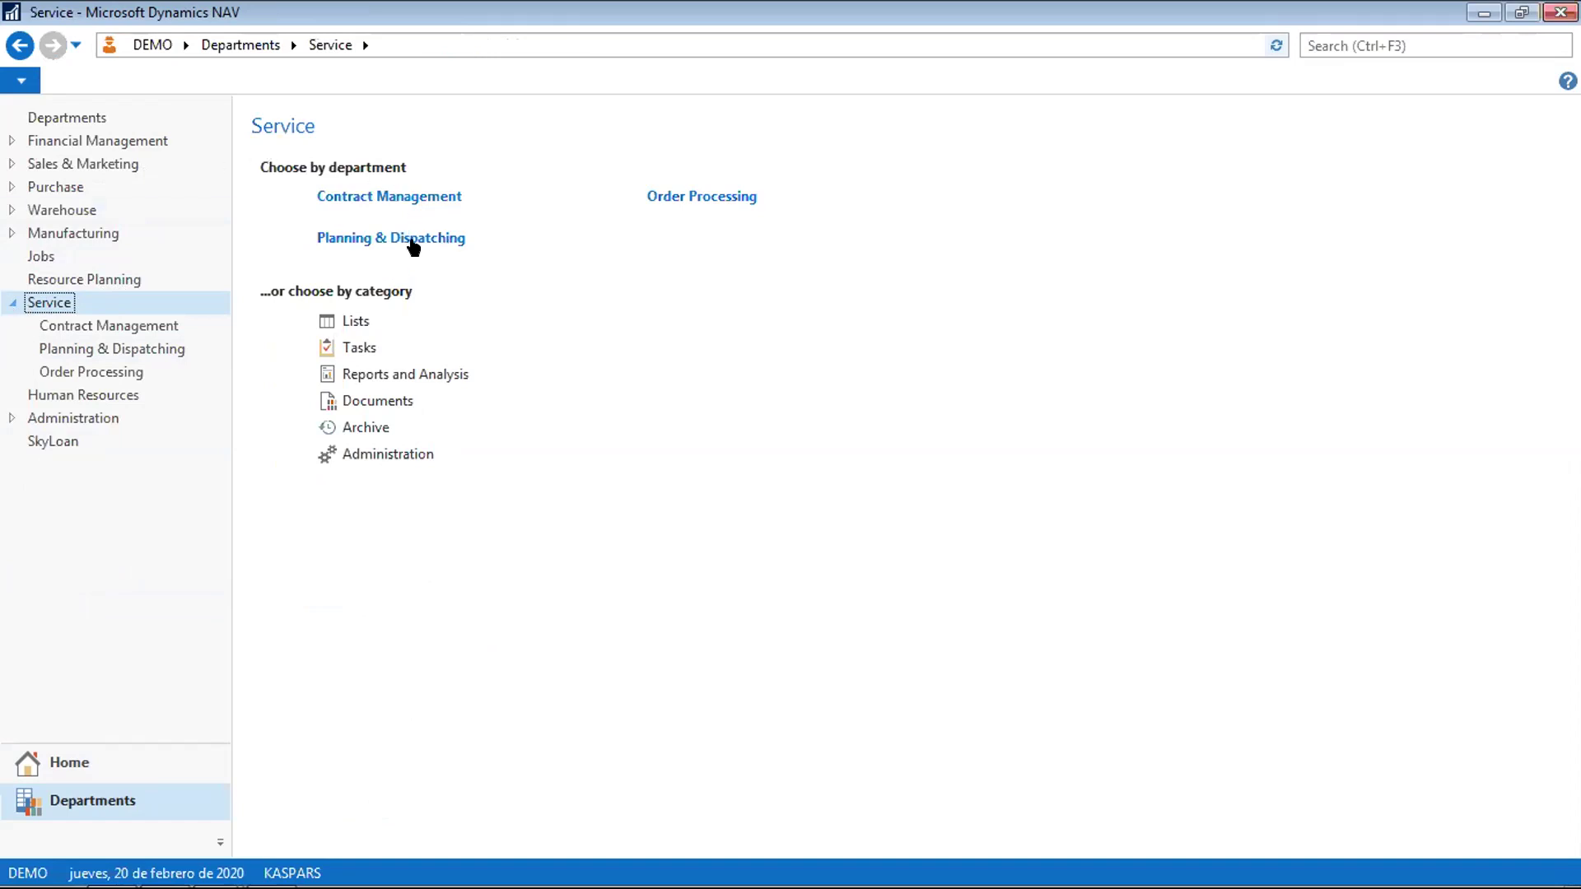
Browse Sales & Marketing's Order Processing page, then return to Service > Contract Management
left_click(416, 198)
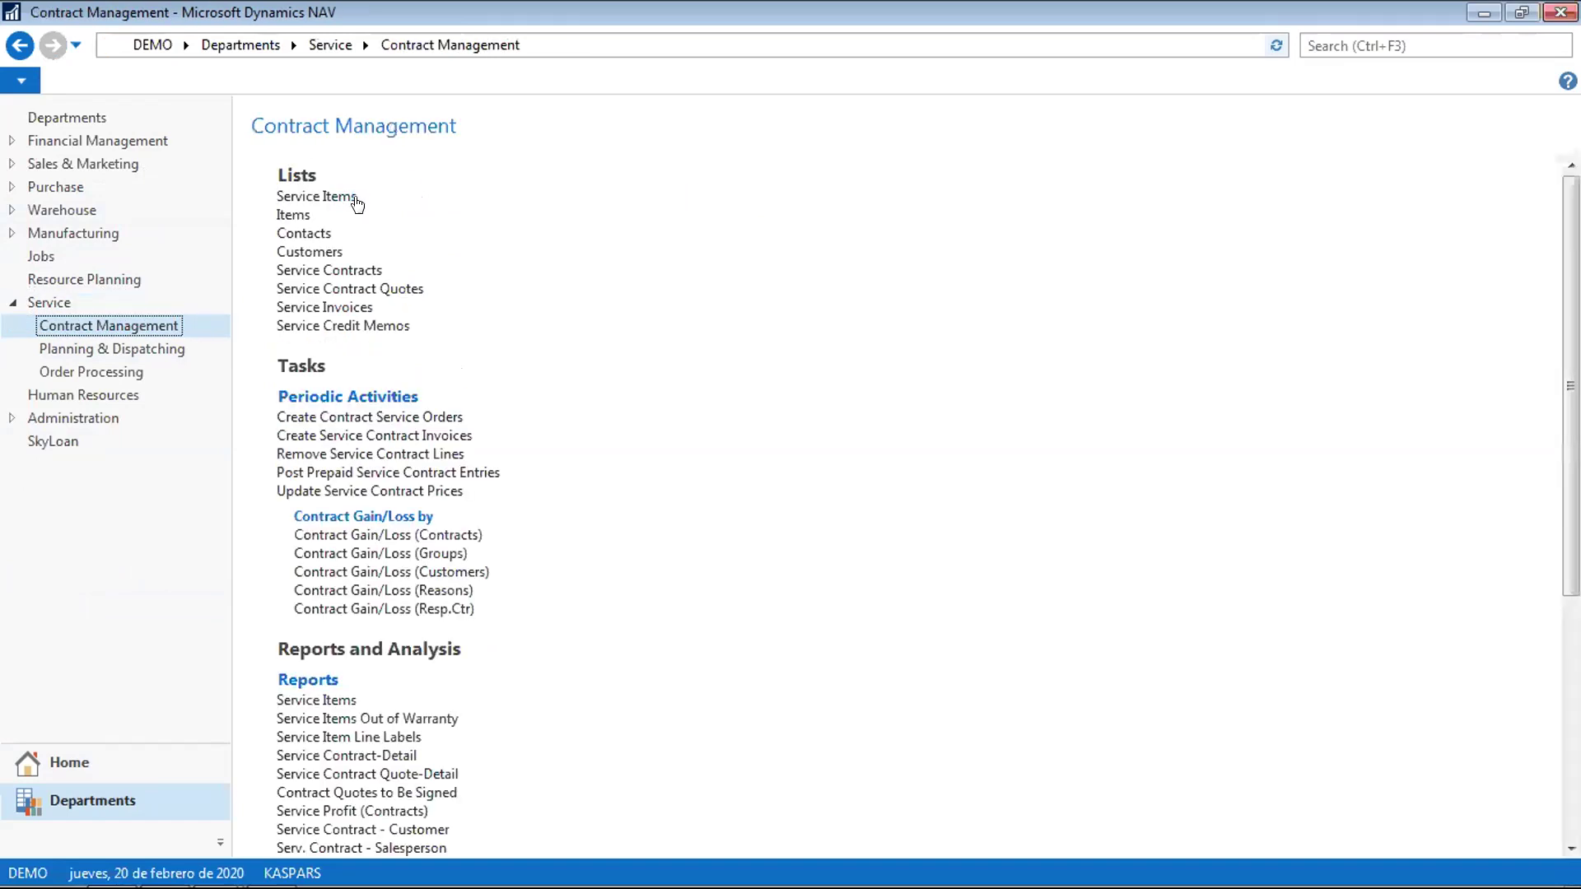
left_click(114, 170)
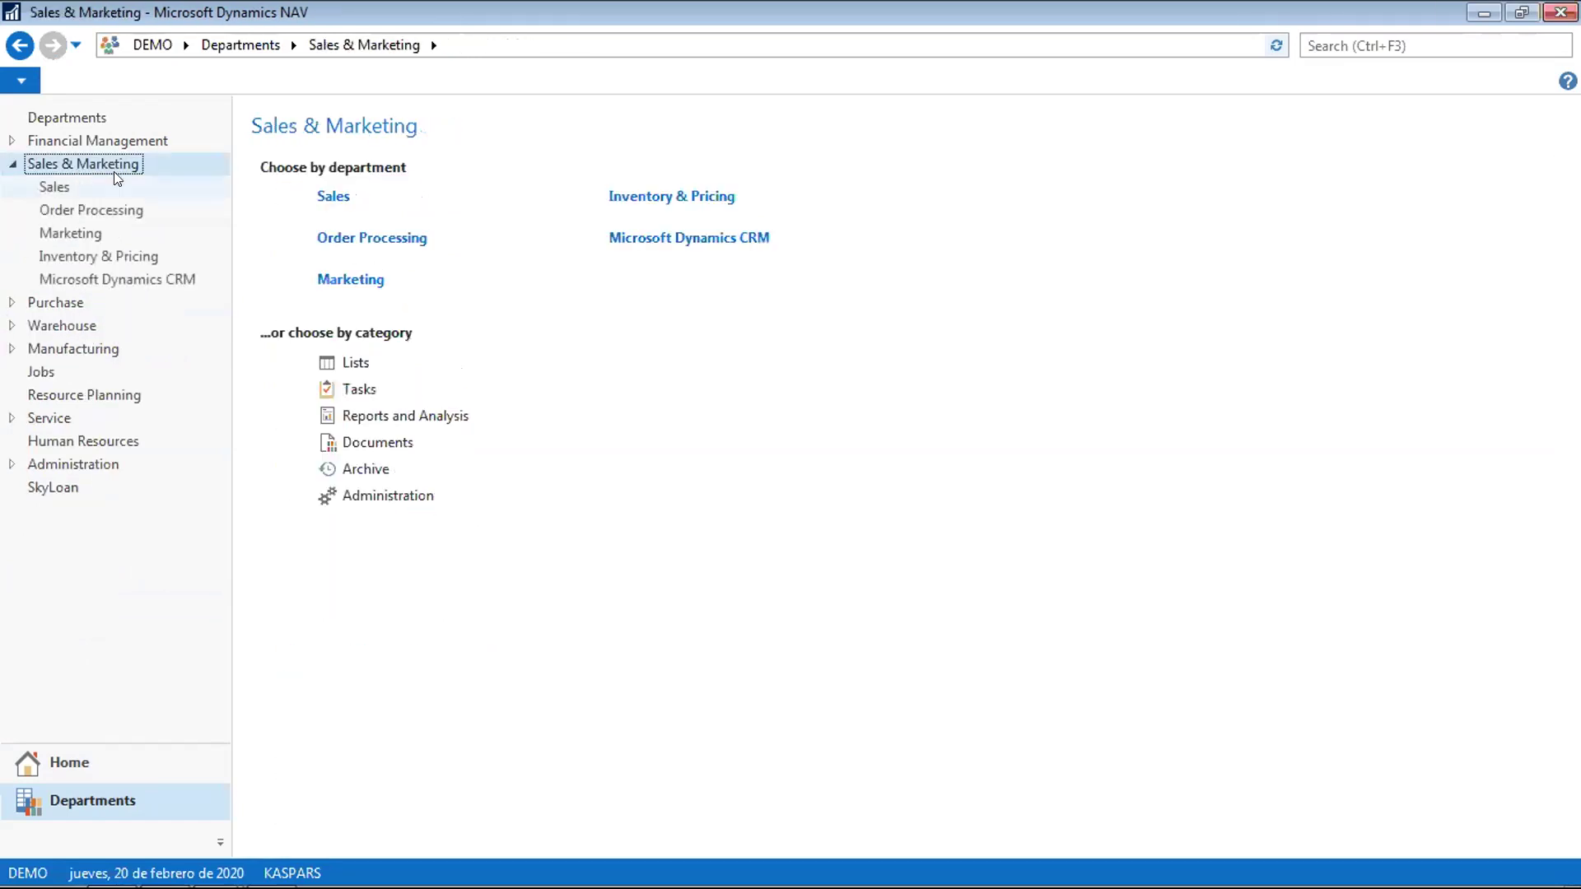
left_click(372, 237)
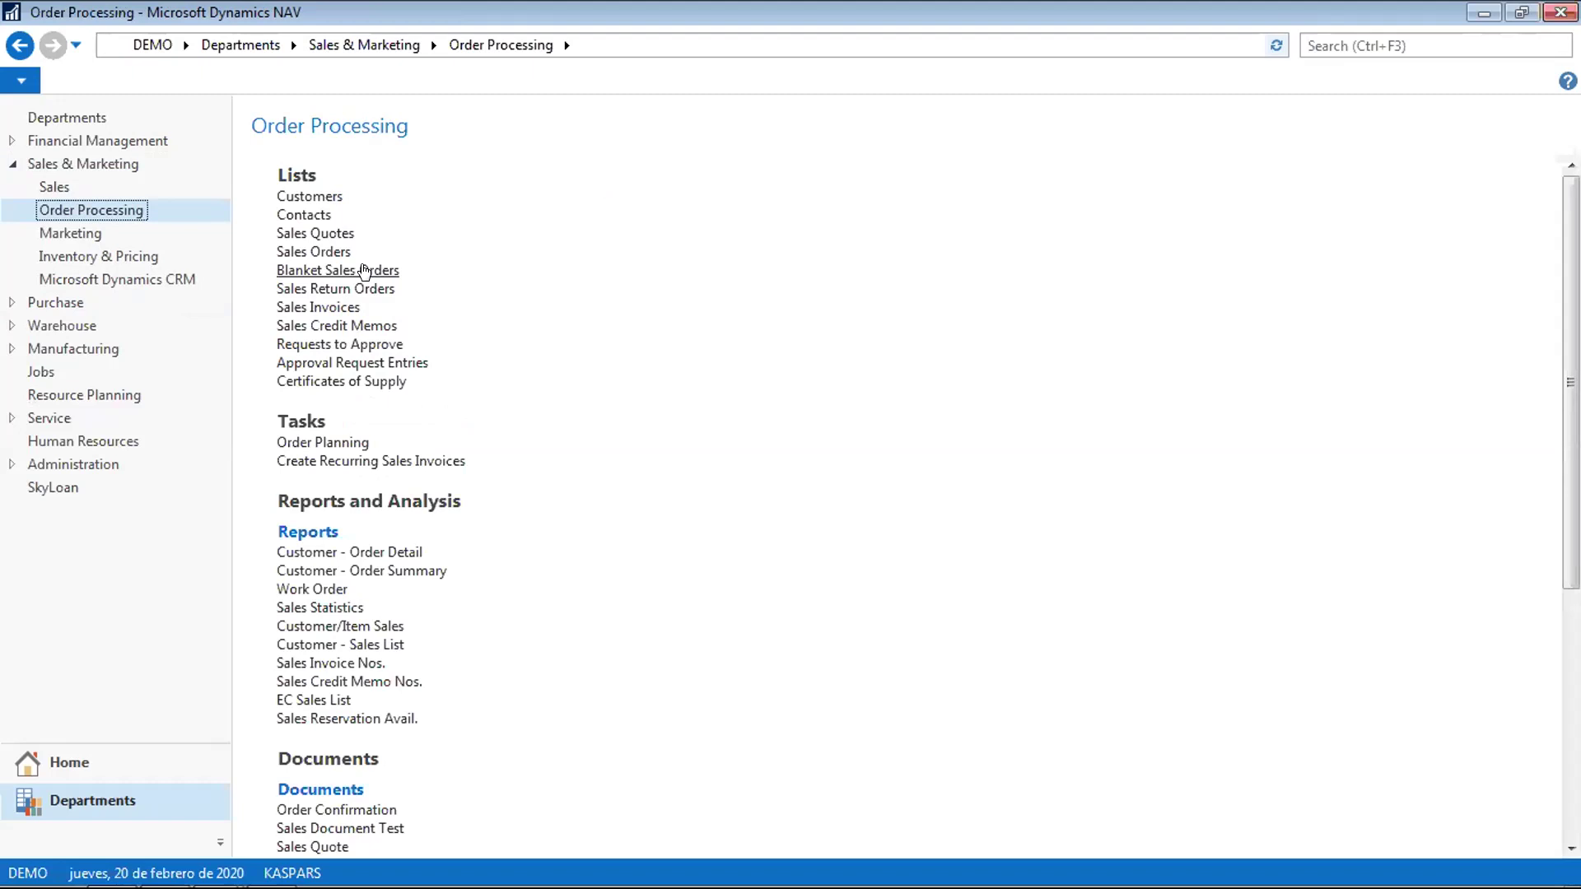
left_click(12, 165)
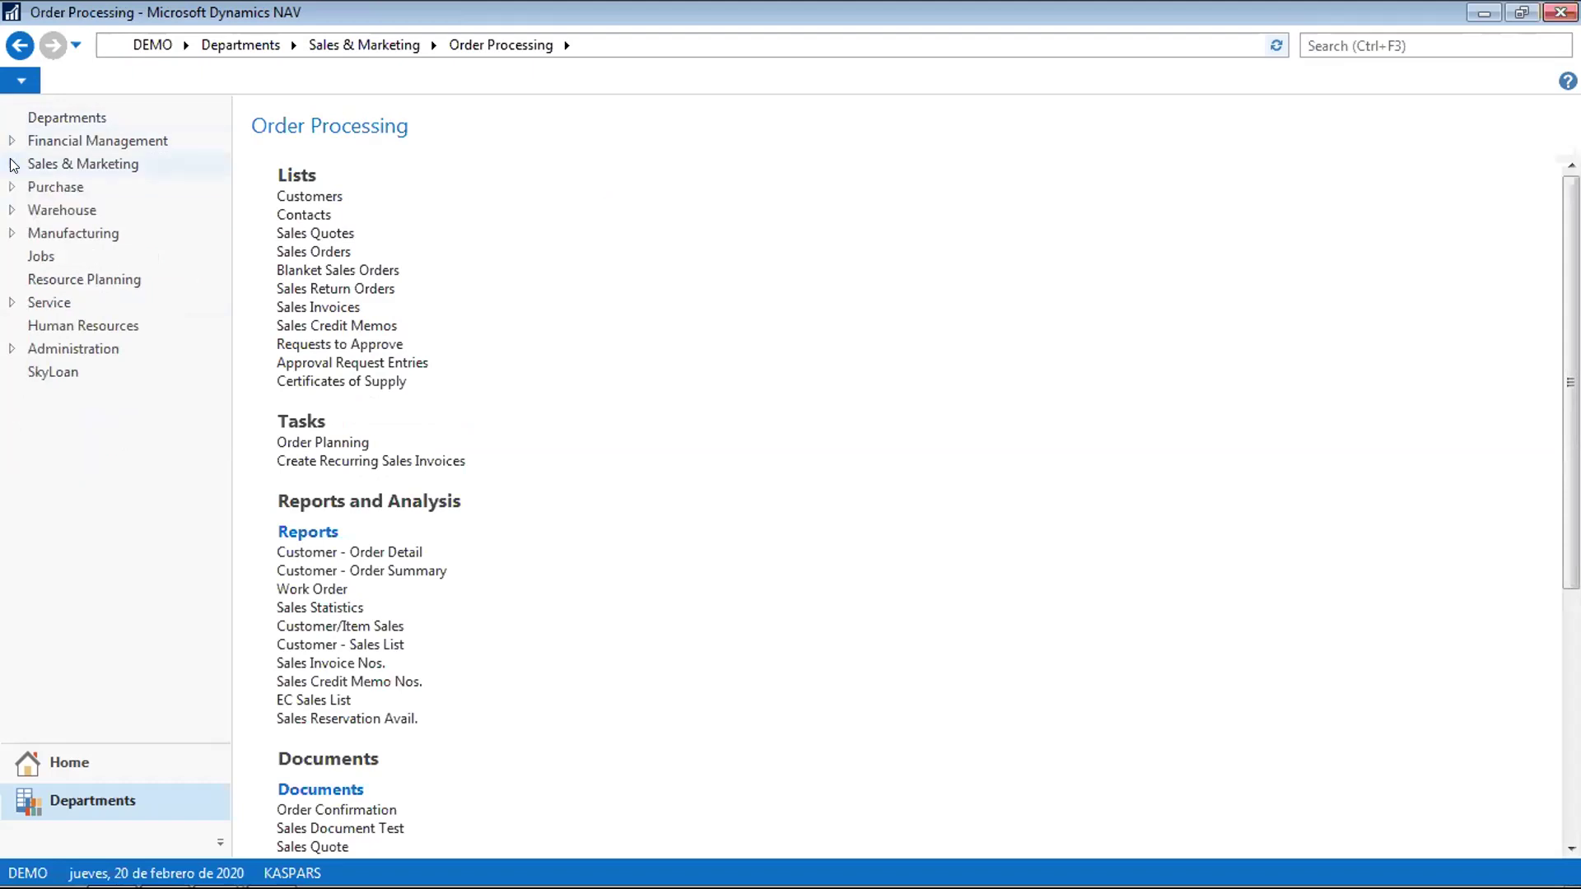
left_click(27, 302)
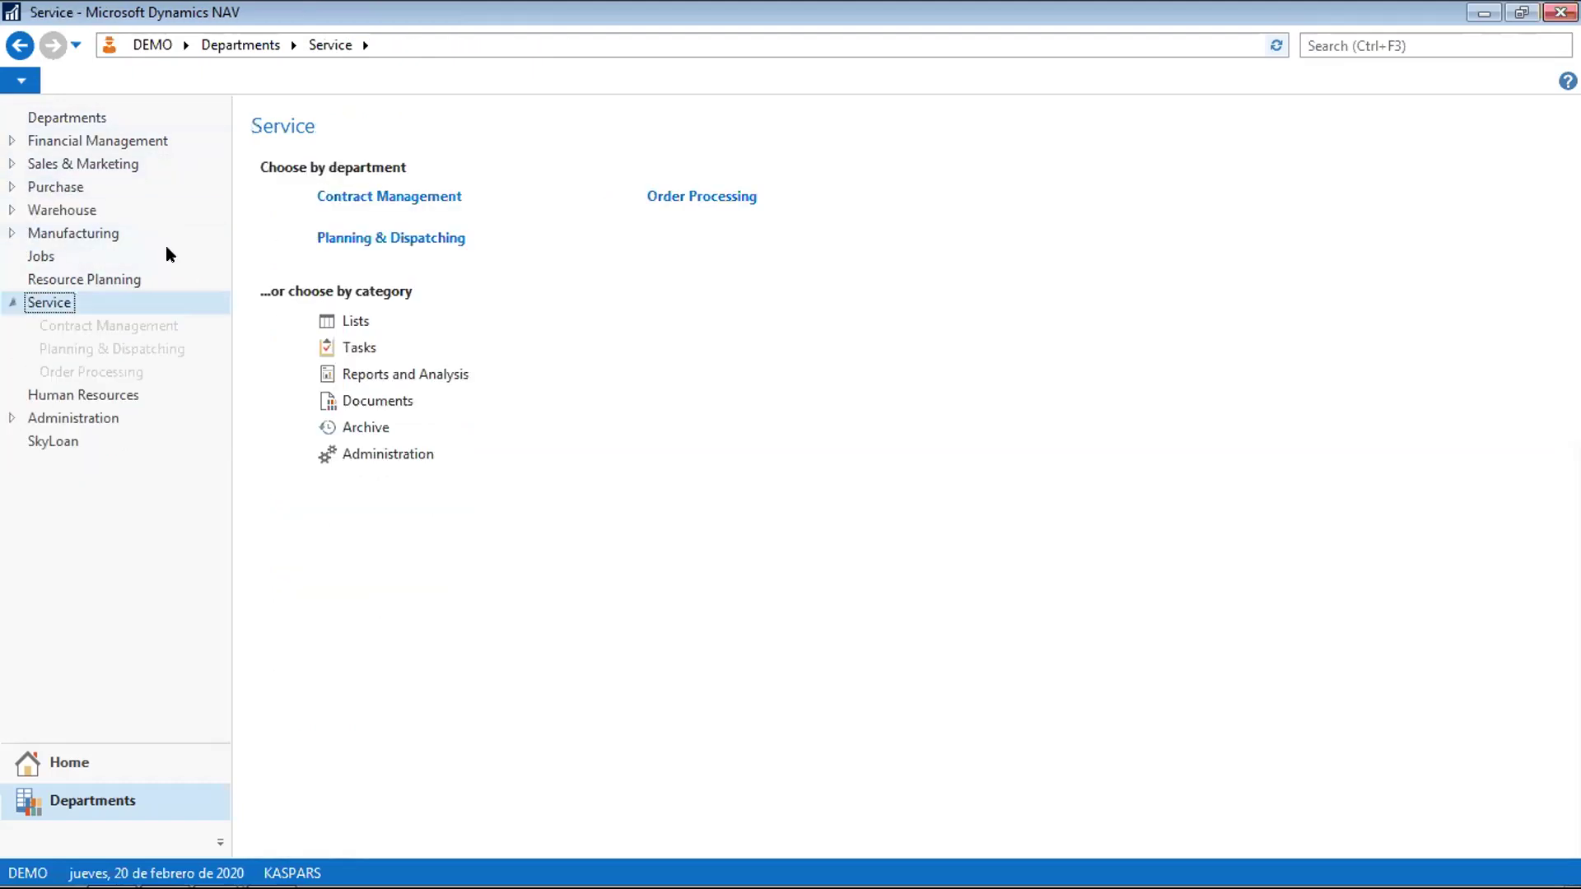
left_click(453, 198)
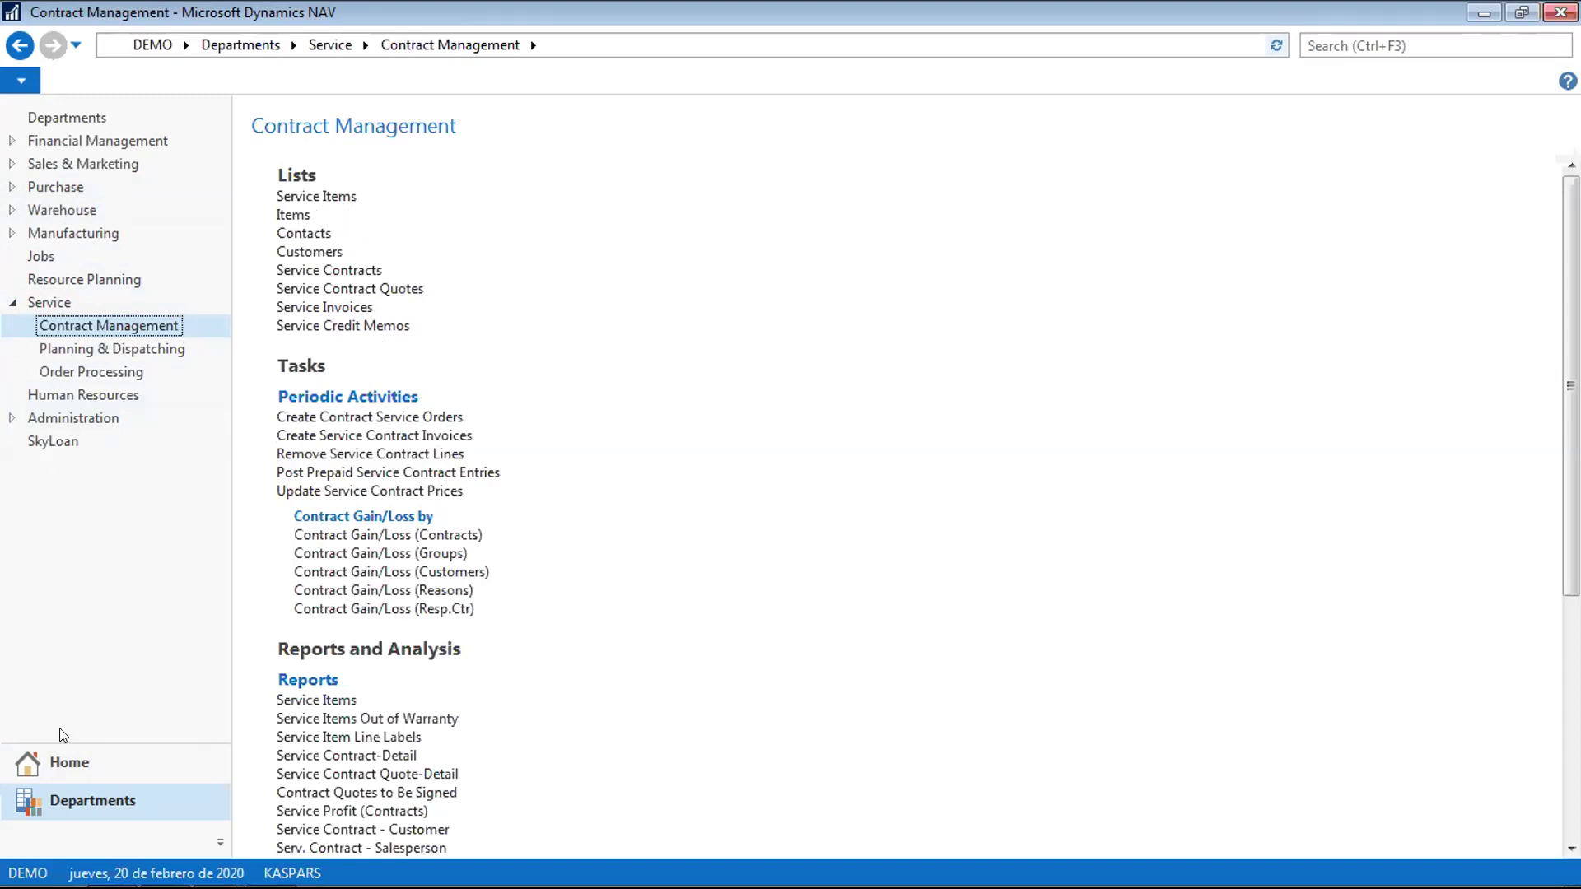
Return Home to Active Contracts, collapsing and re-expanding the Contracts group to show F000010
left_click(78, 762)
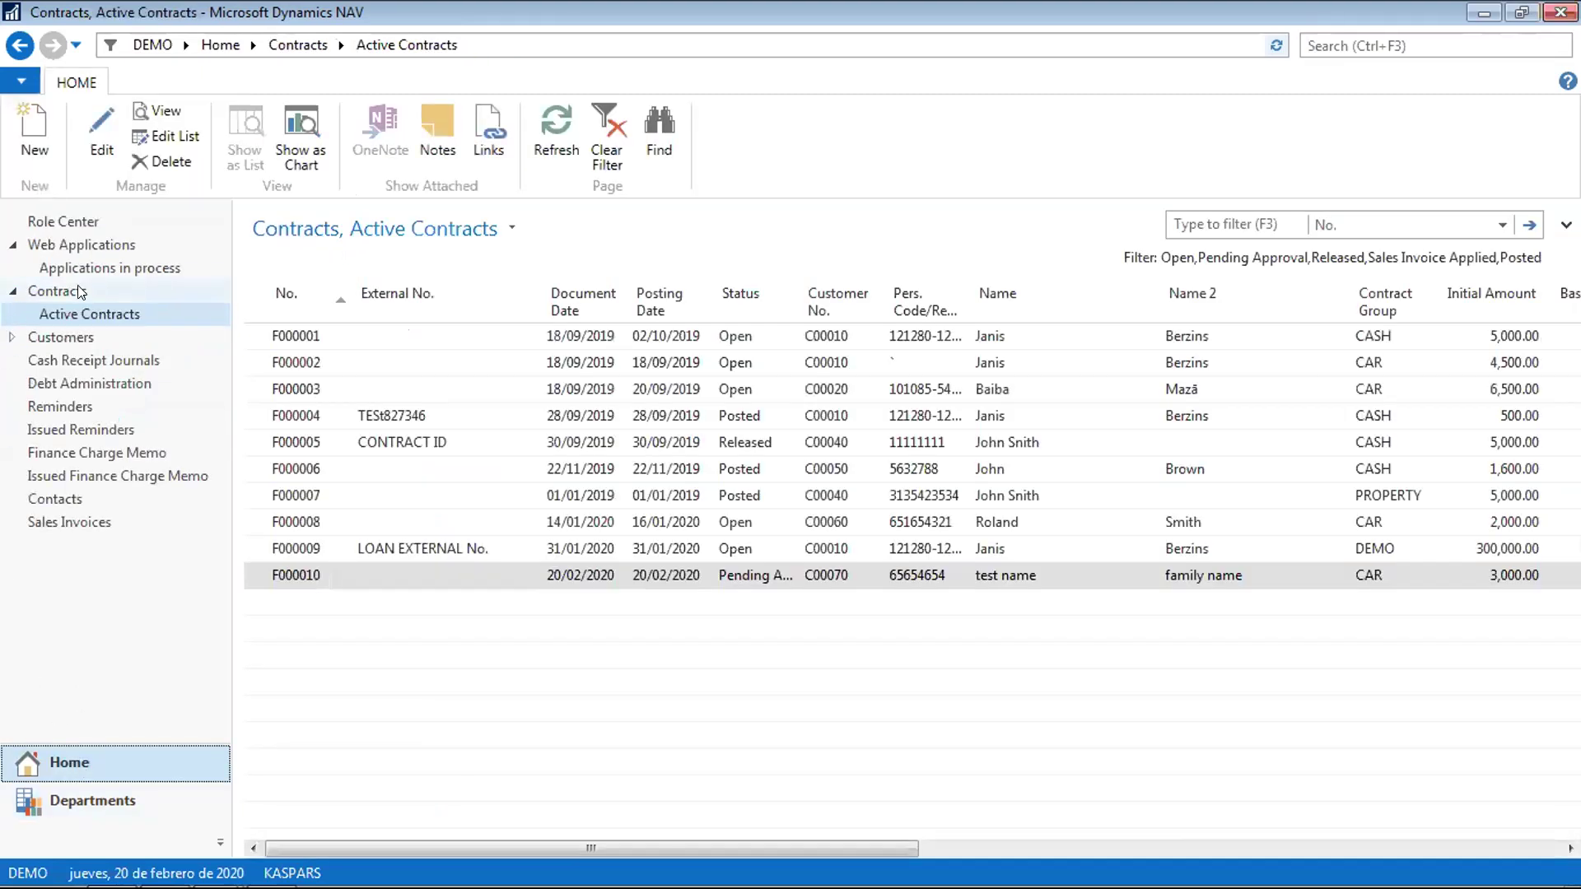
left_click(12, 292)
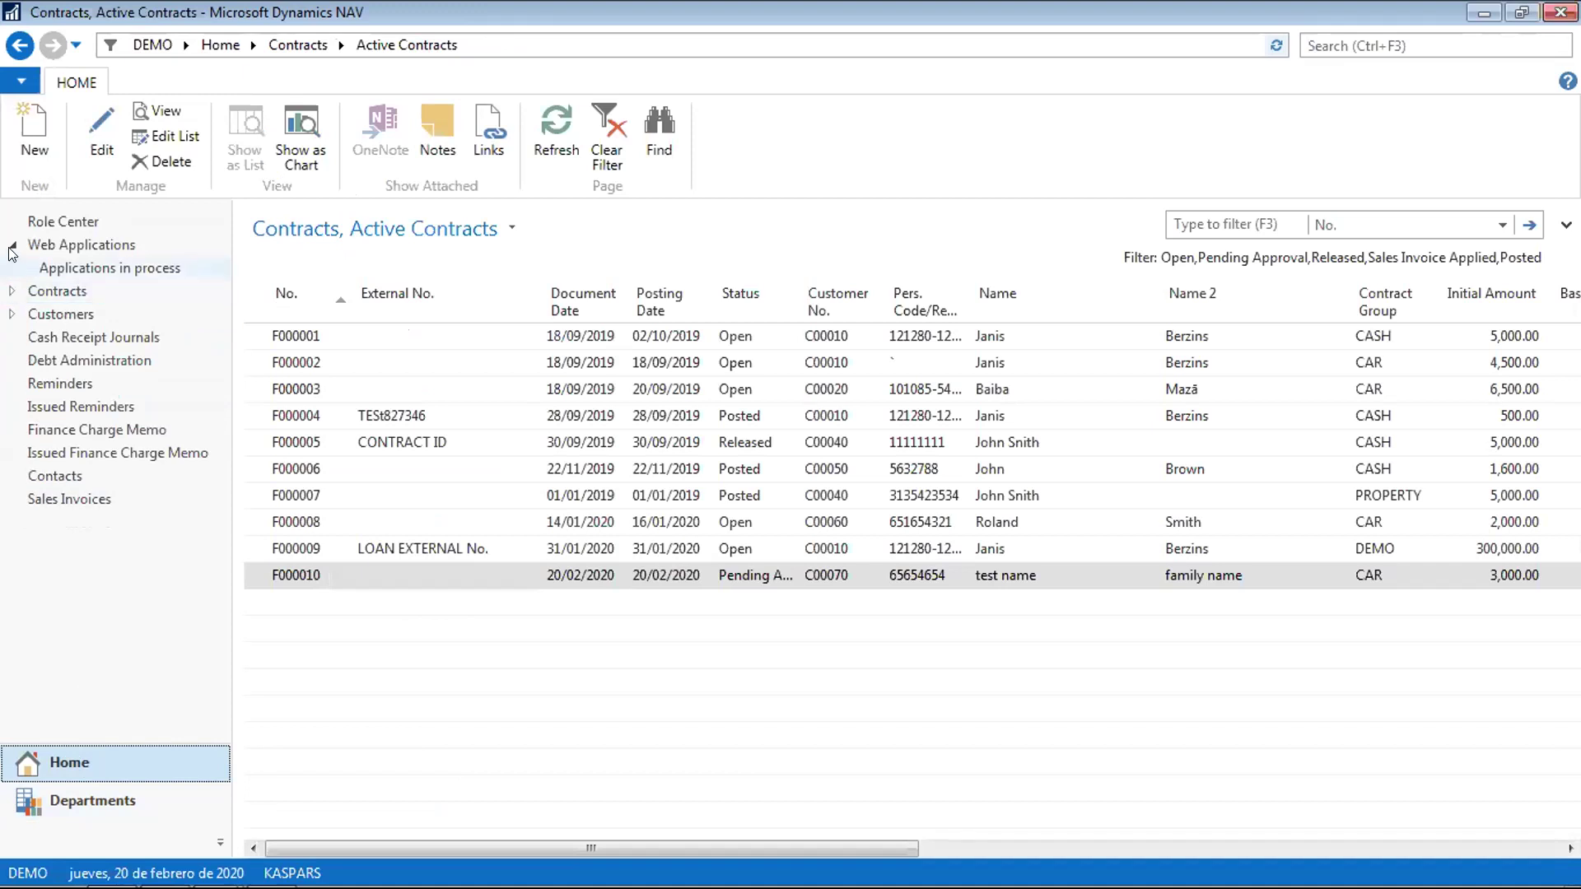
left_click(12, 291)
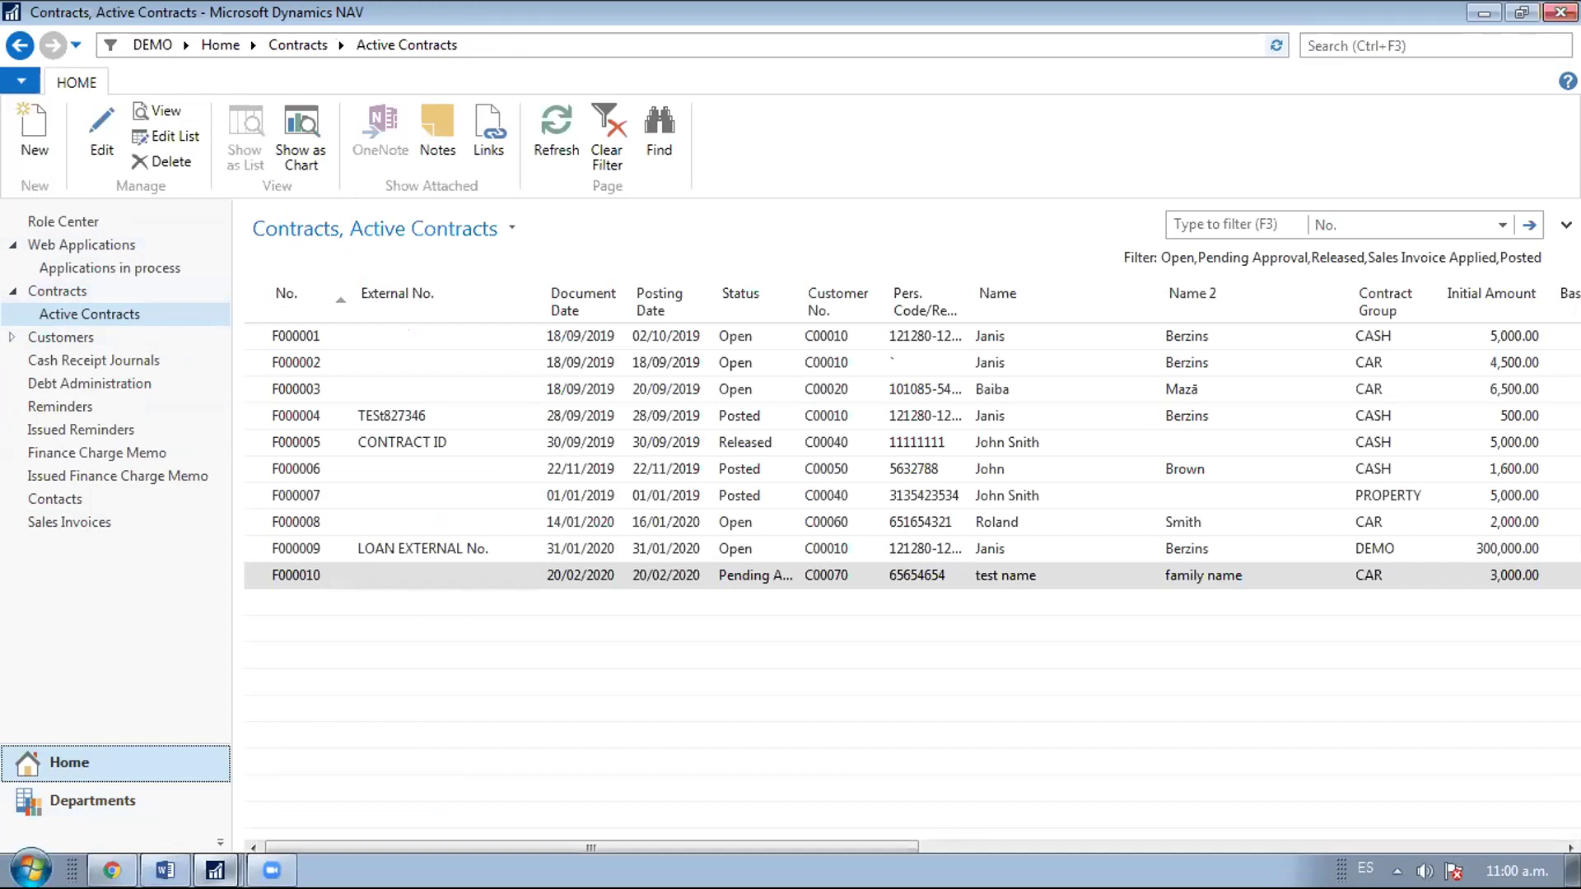
mouse_move(165, 870)
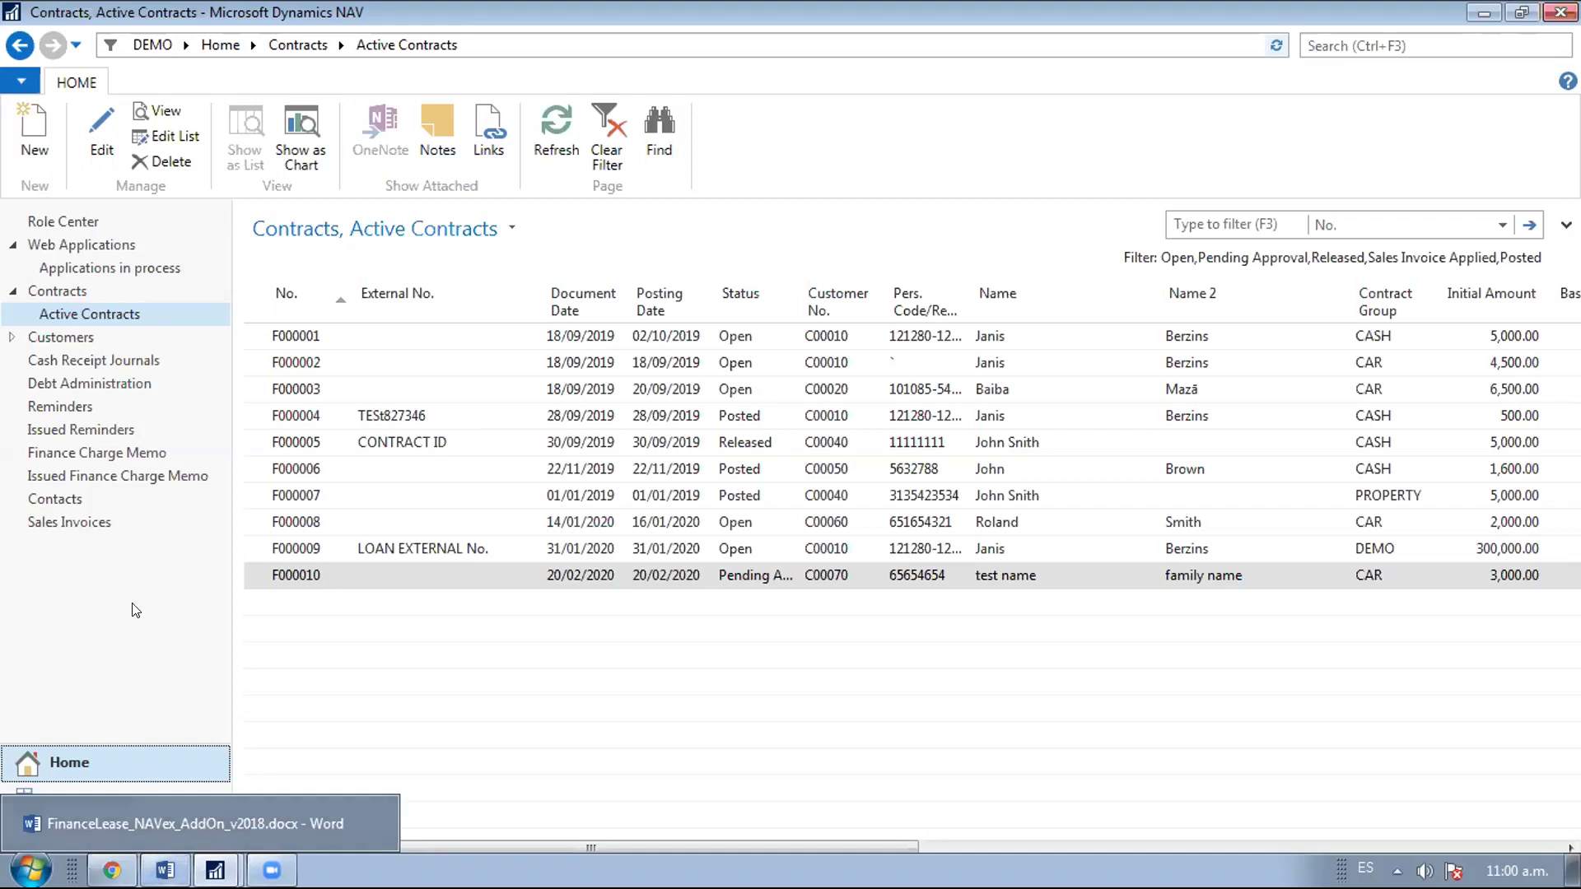
Open the Role Center, then scroll the SkyBill PDF in Foxit to the Self Service Portal page
left_click(94, 224)
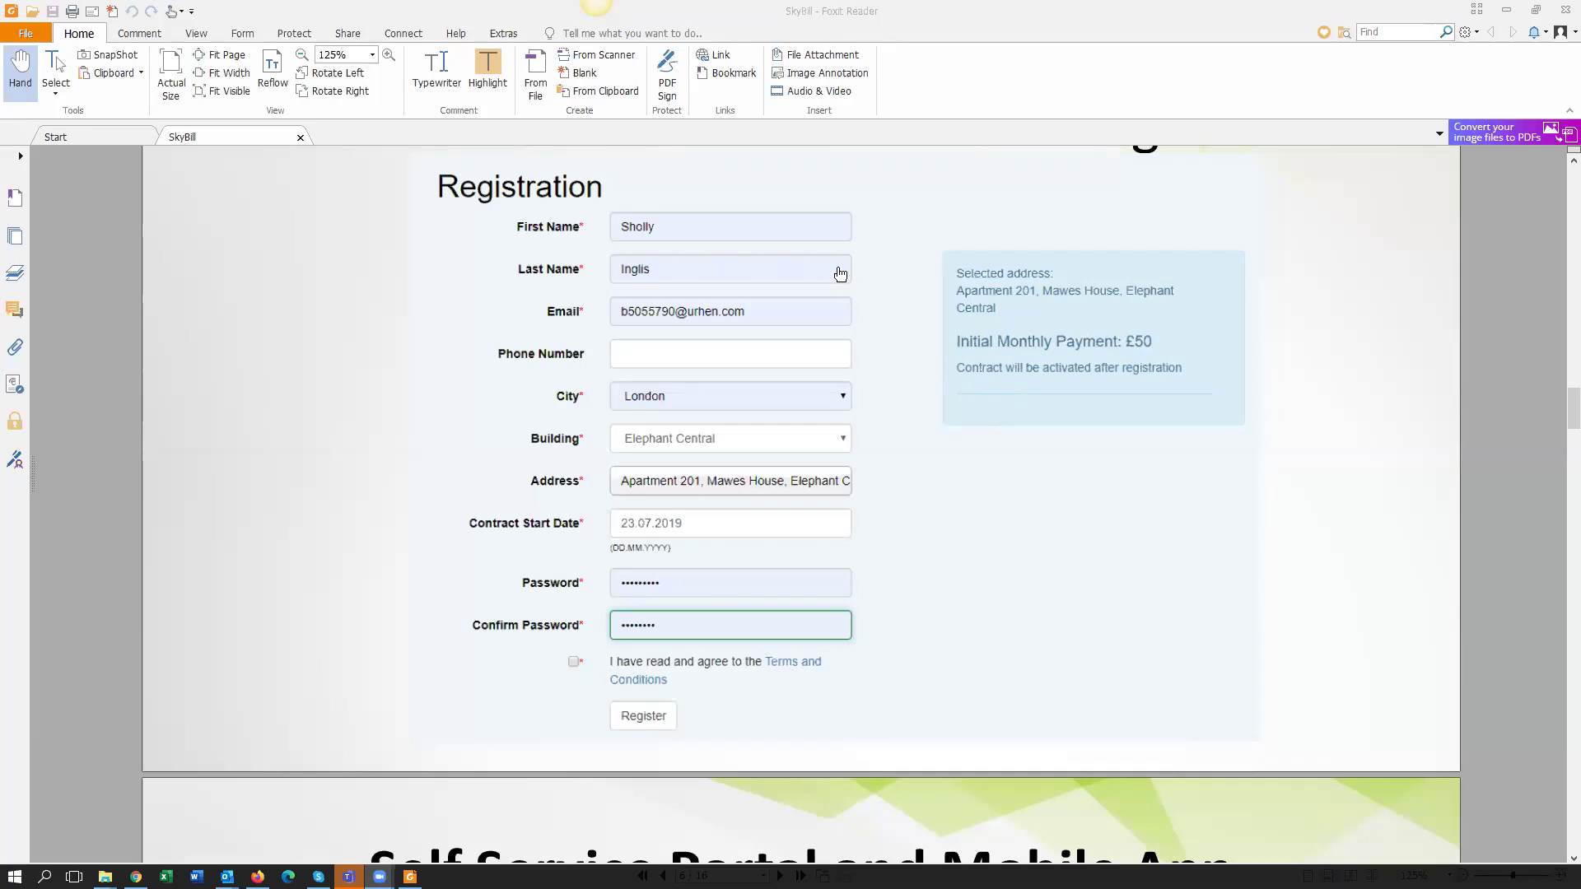
scroll(1016, 481, "down", 3)
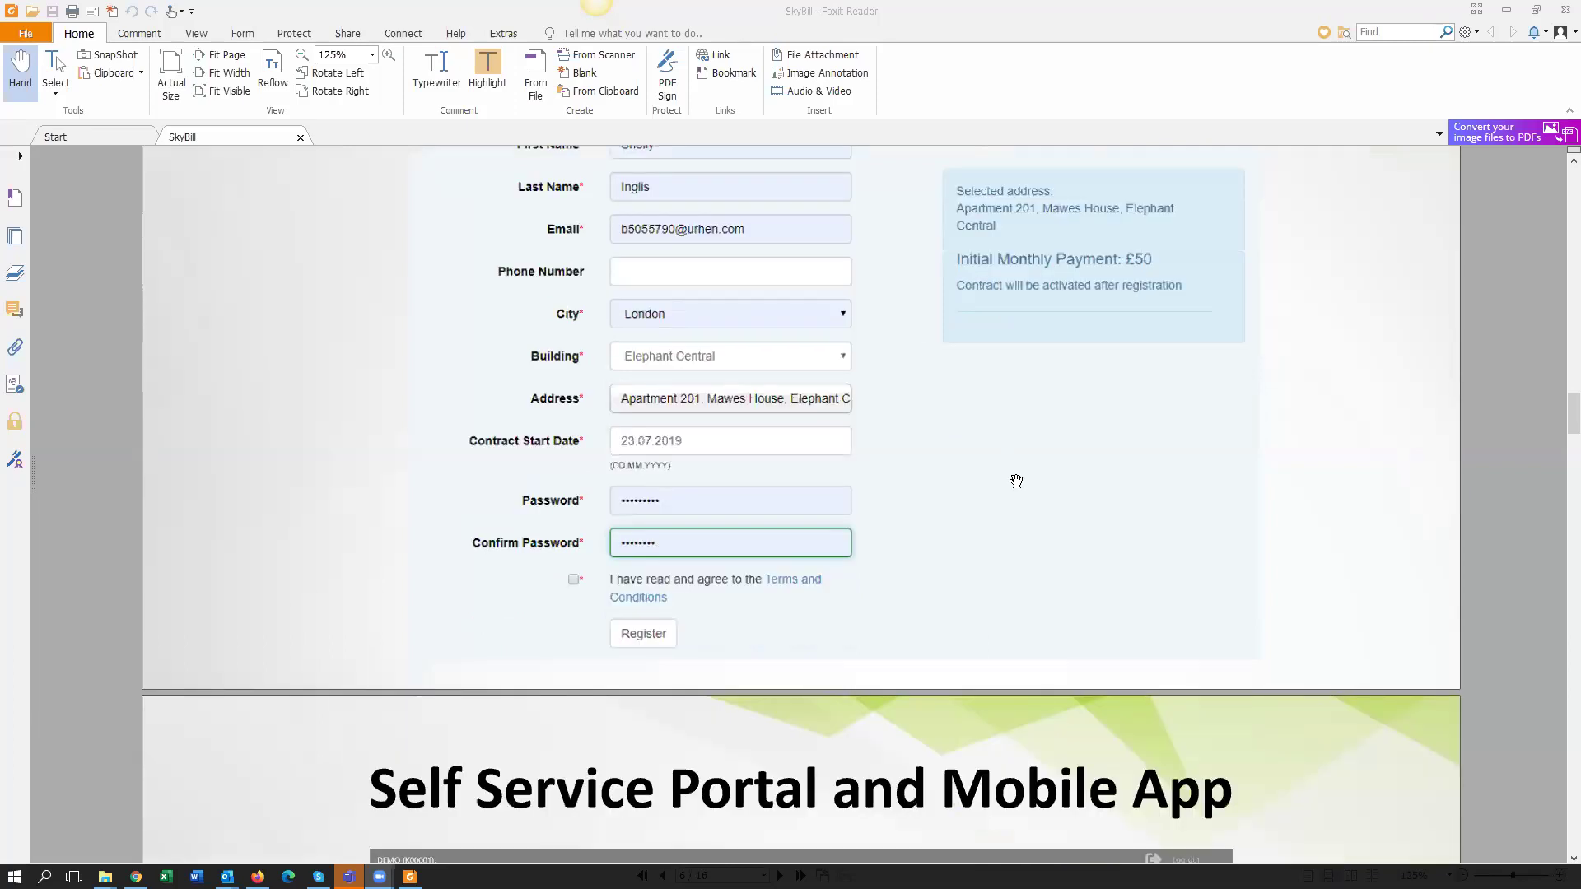
scroll(1016, 481, "down", 5)
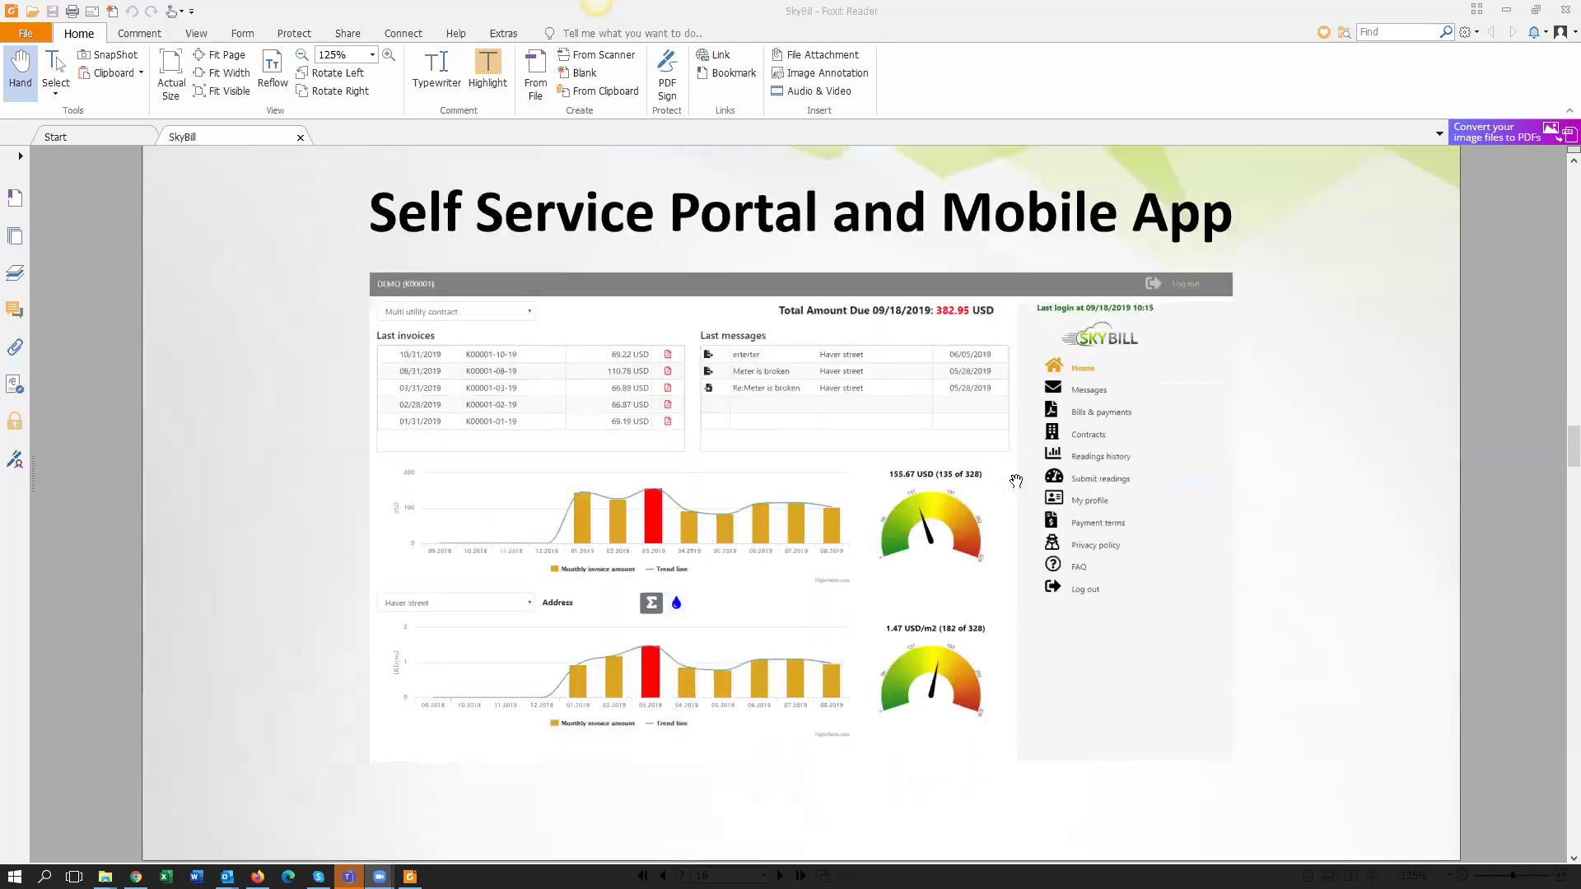